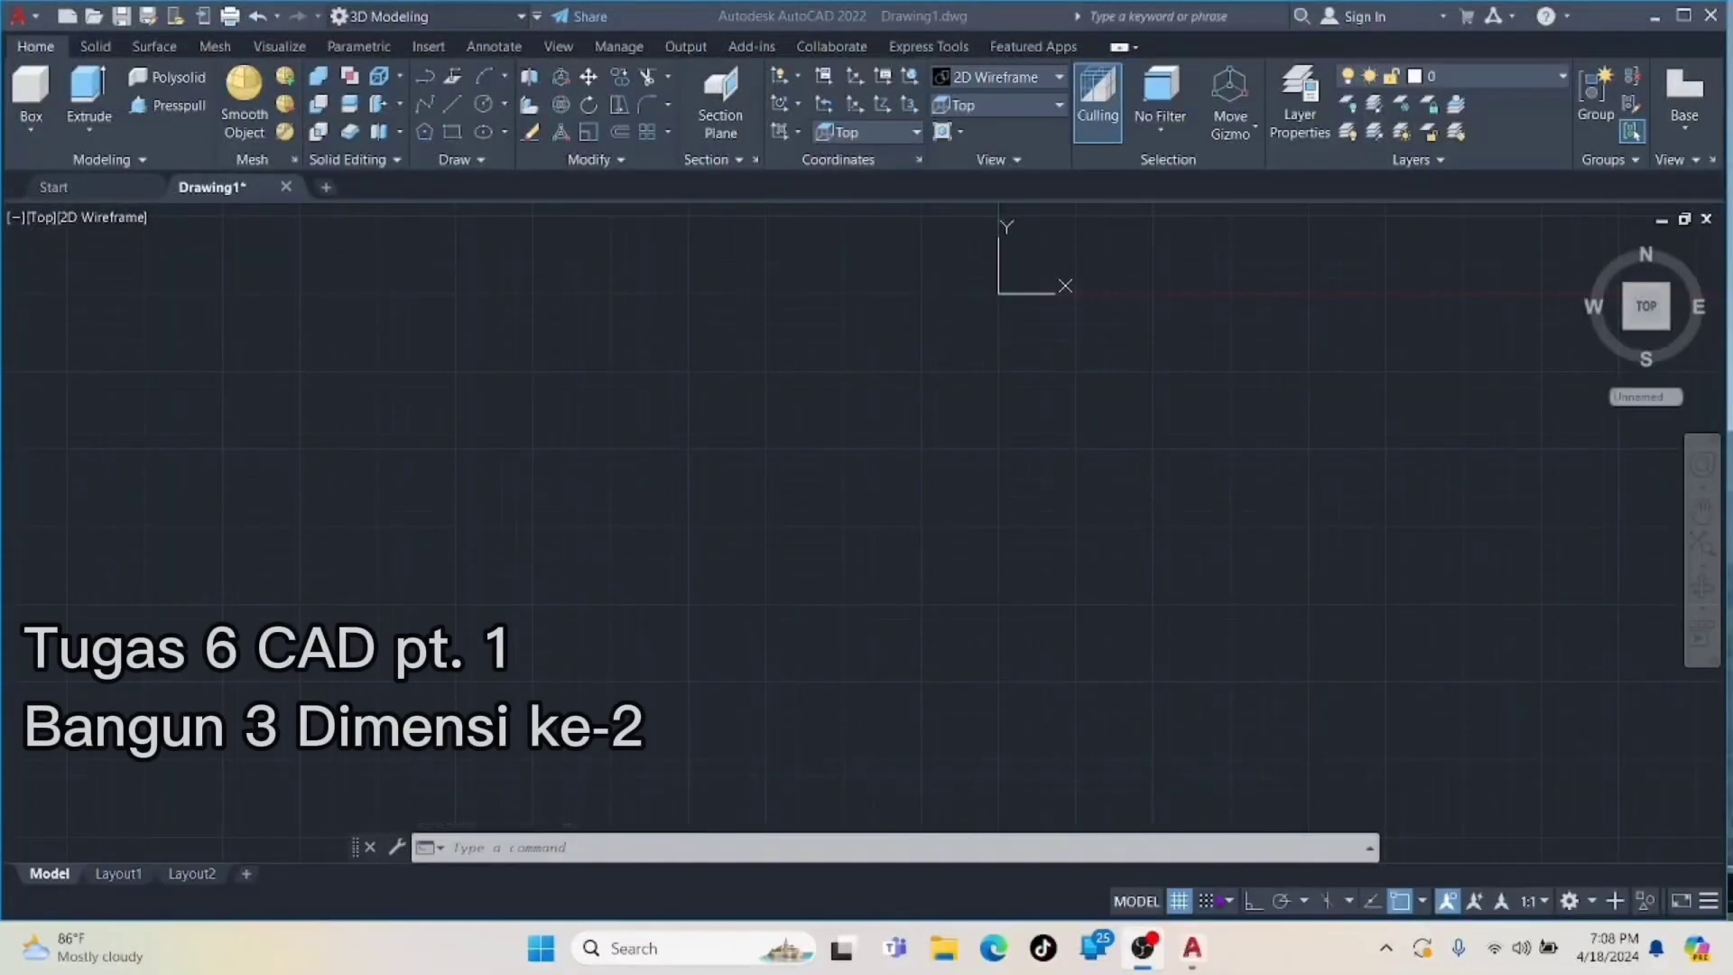
# - Draw two concentric circles with radii 21 and 12 in the empty drawing
pyautogui.click(1192, 948)
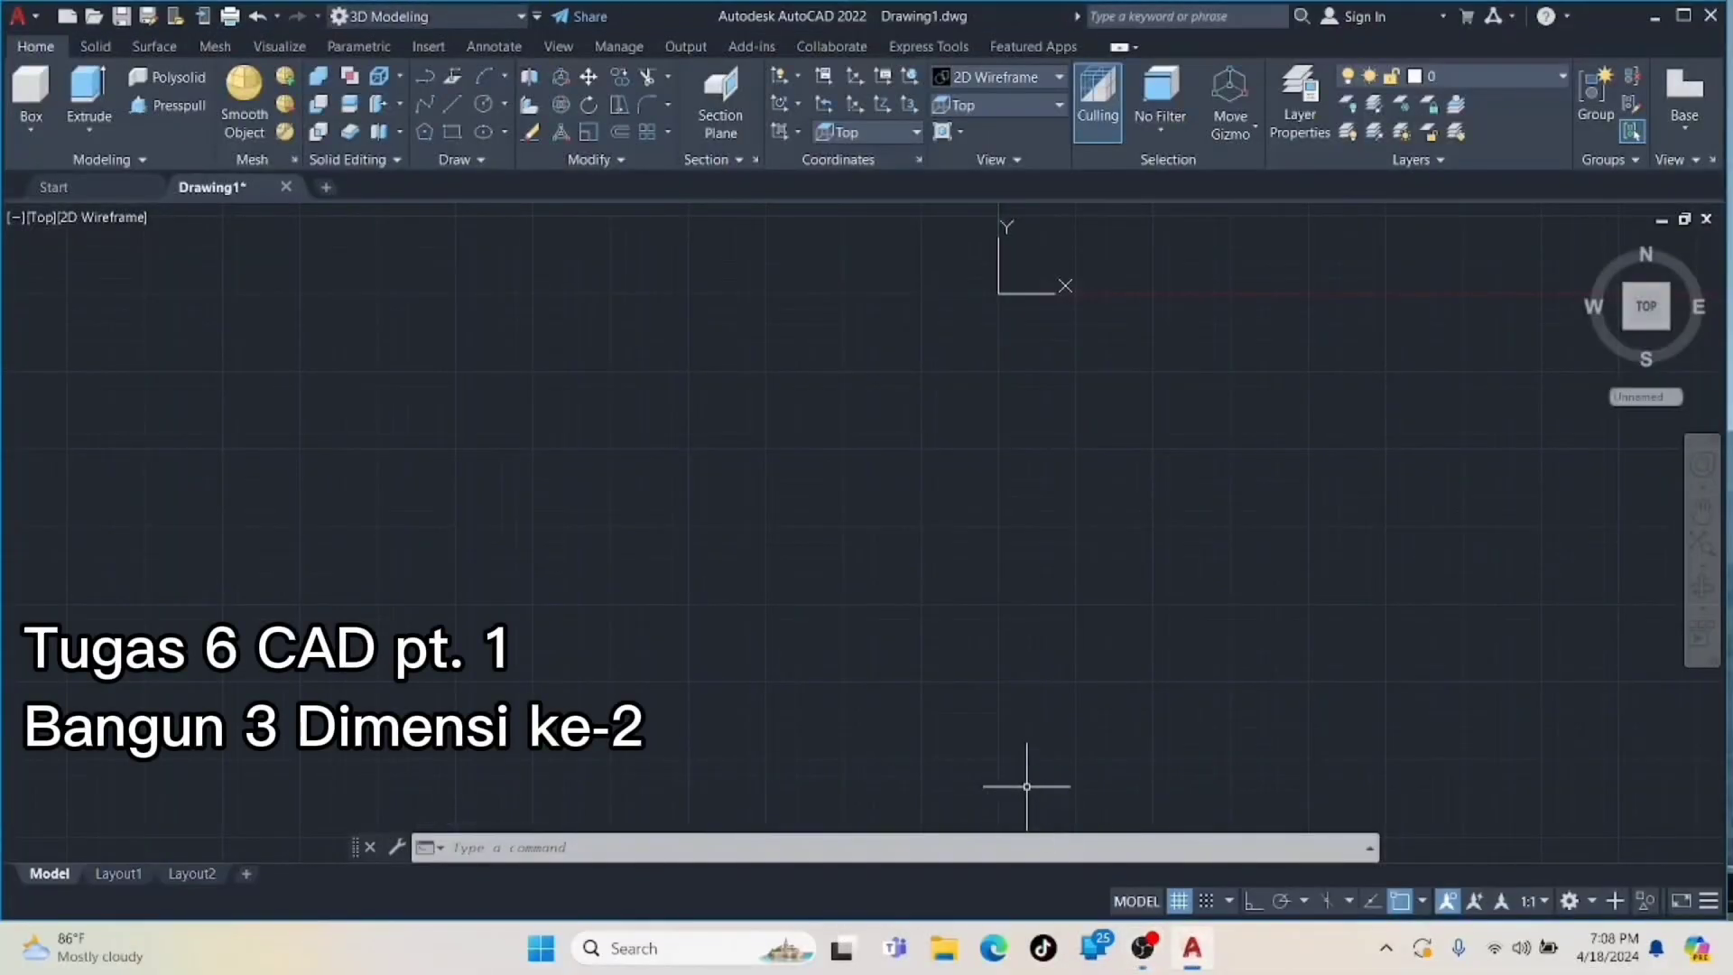
pyautogui.click(484, 103)
pyautogui.click(472, 374)
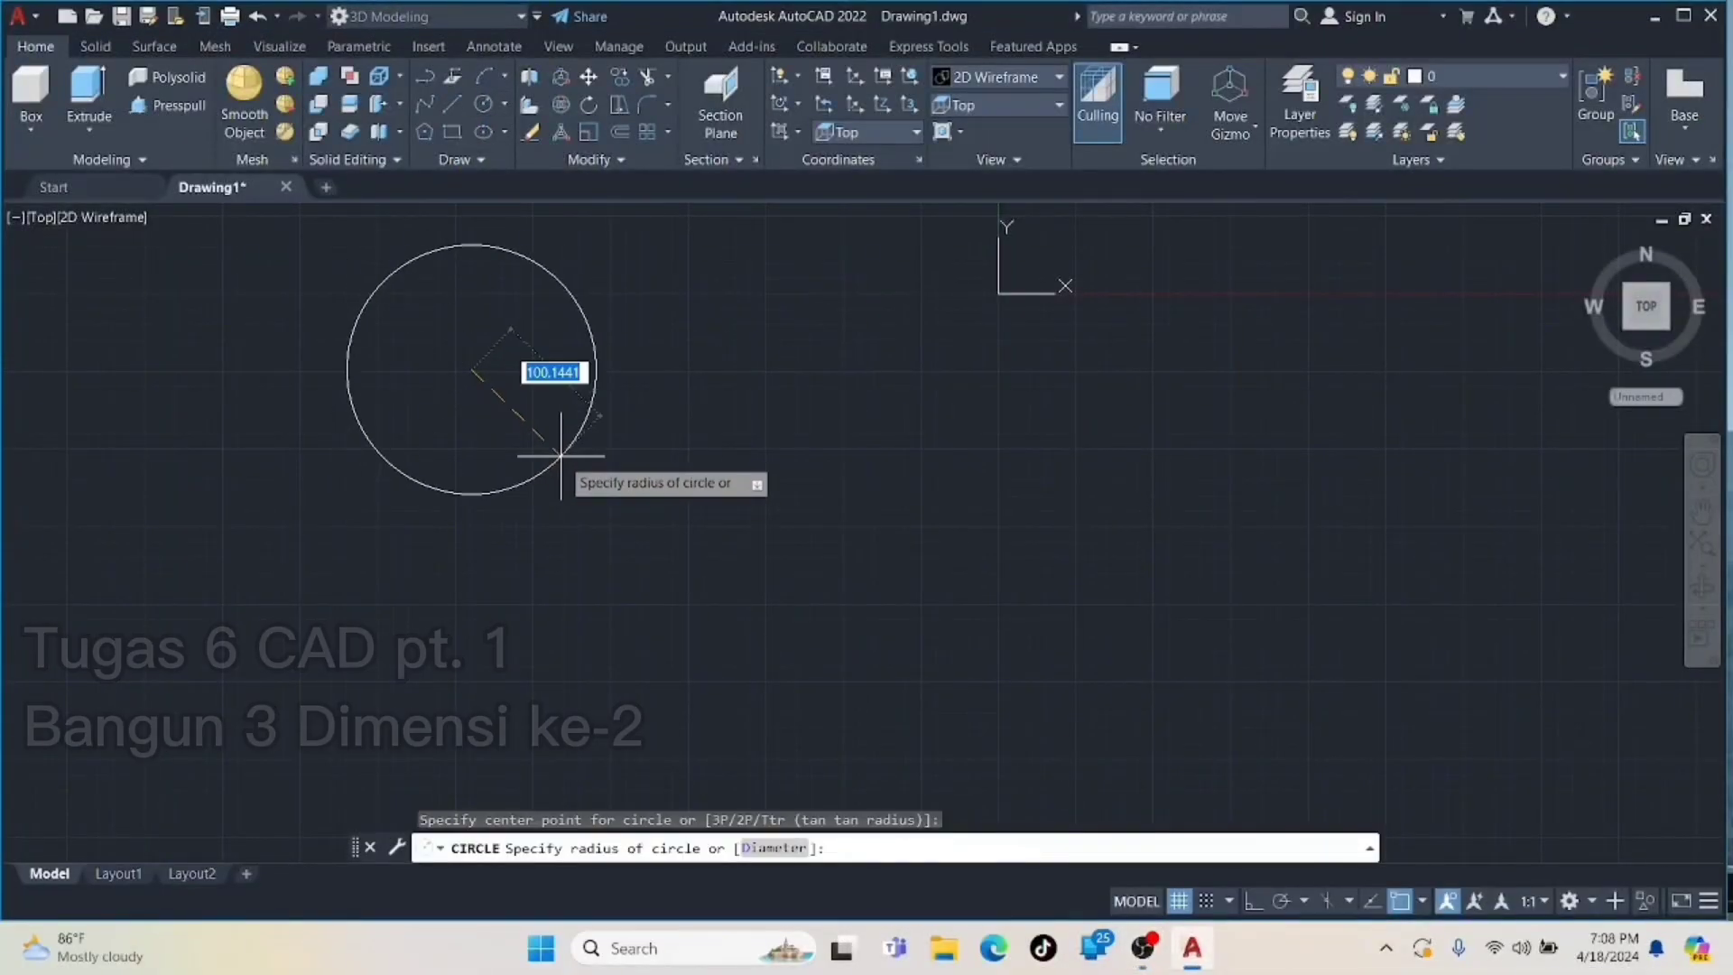
pyautogui.write('21')
pyautogui.press('Return')
pyautogui.scroll(-3, 560, 456)
pyautogui.press('Return')
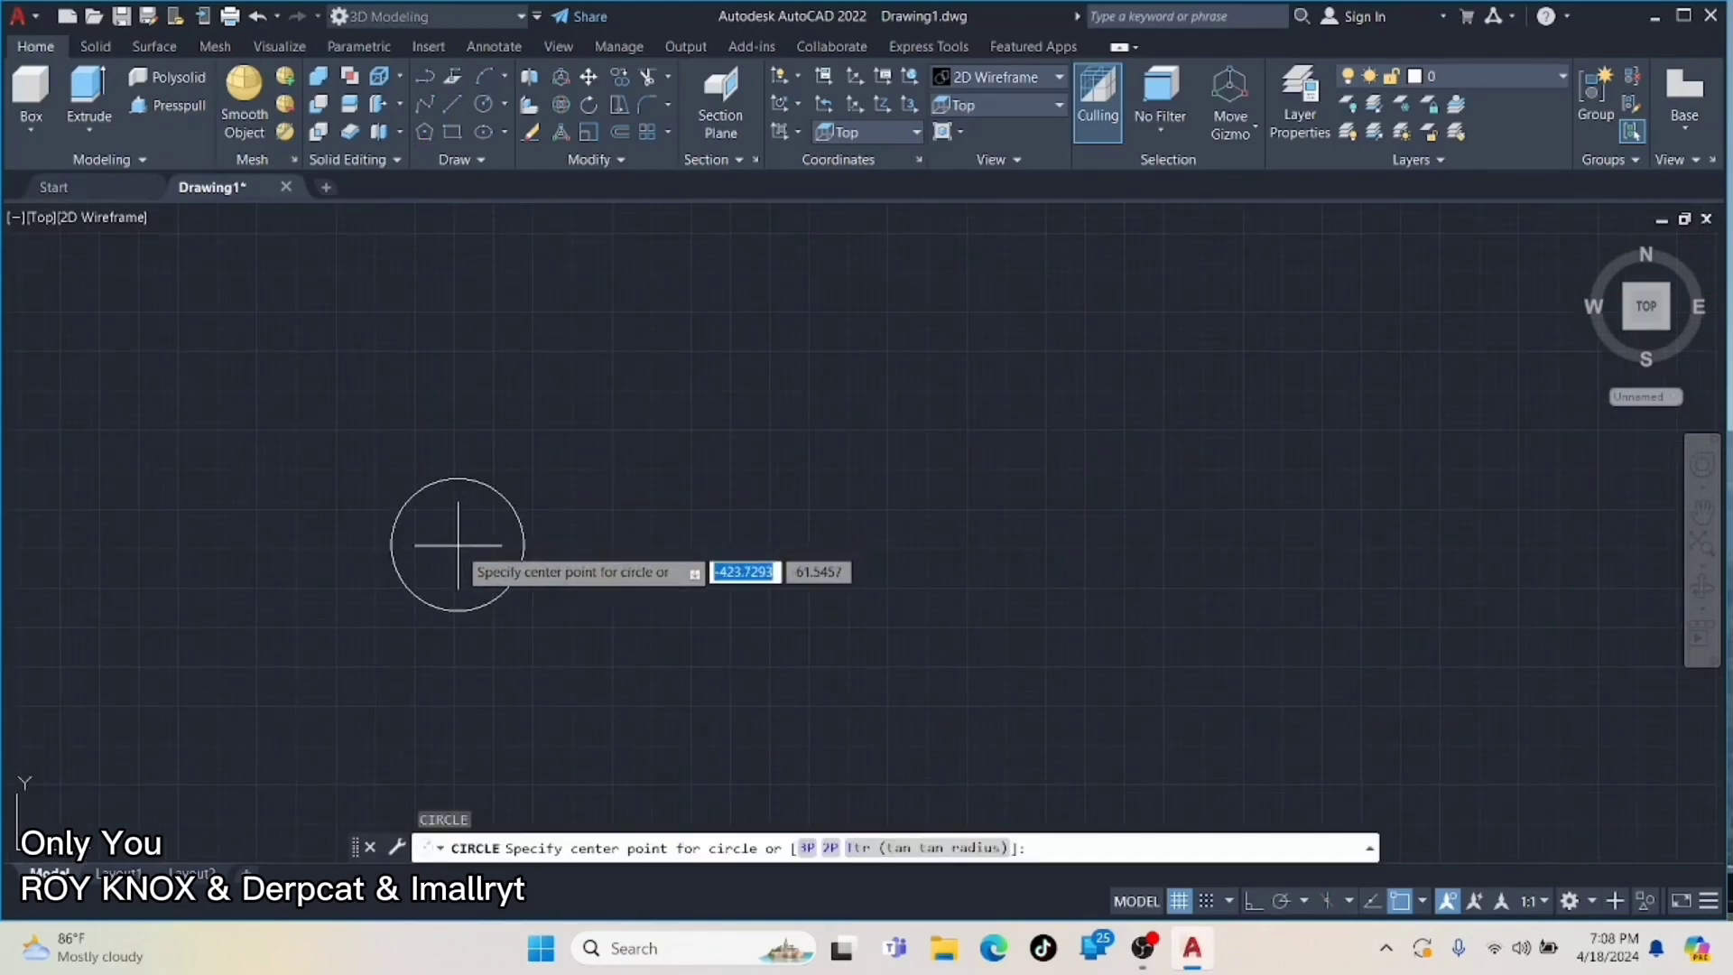
pyautogui.click(457, 545)
pyautogui.write('12')
pyautogui.press('Return')
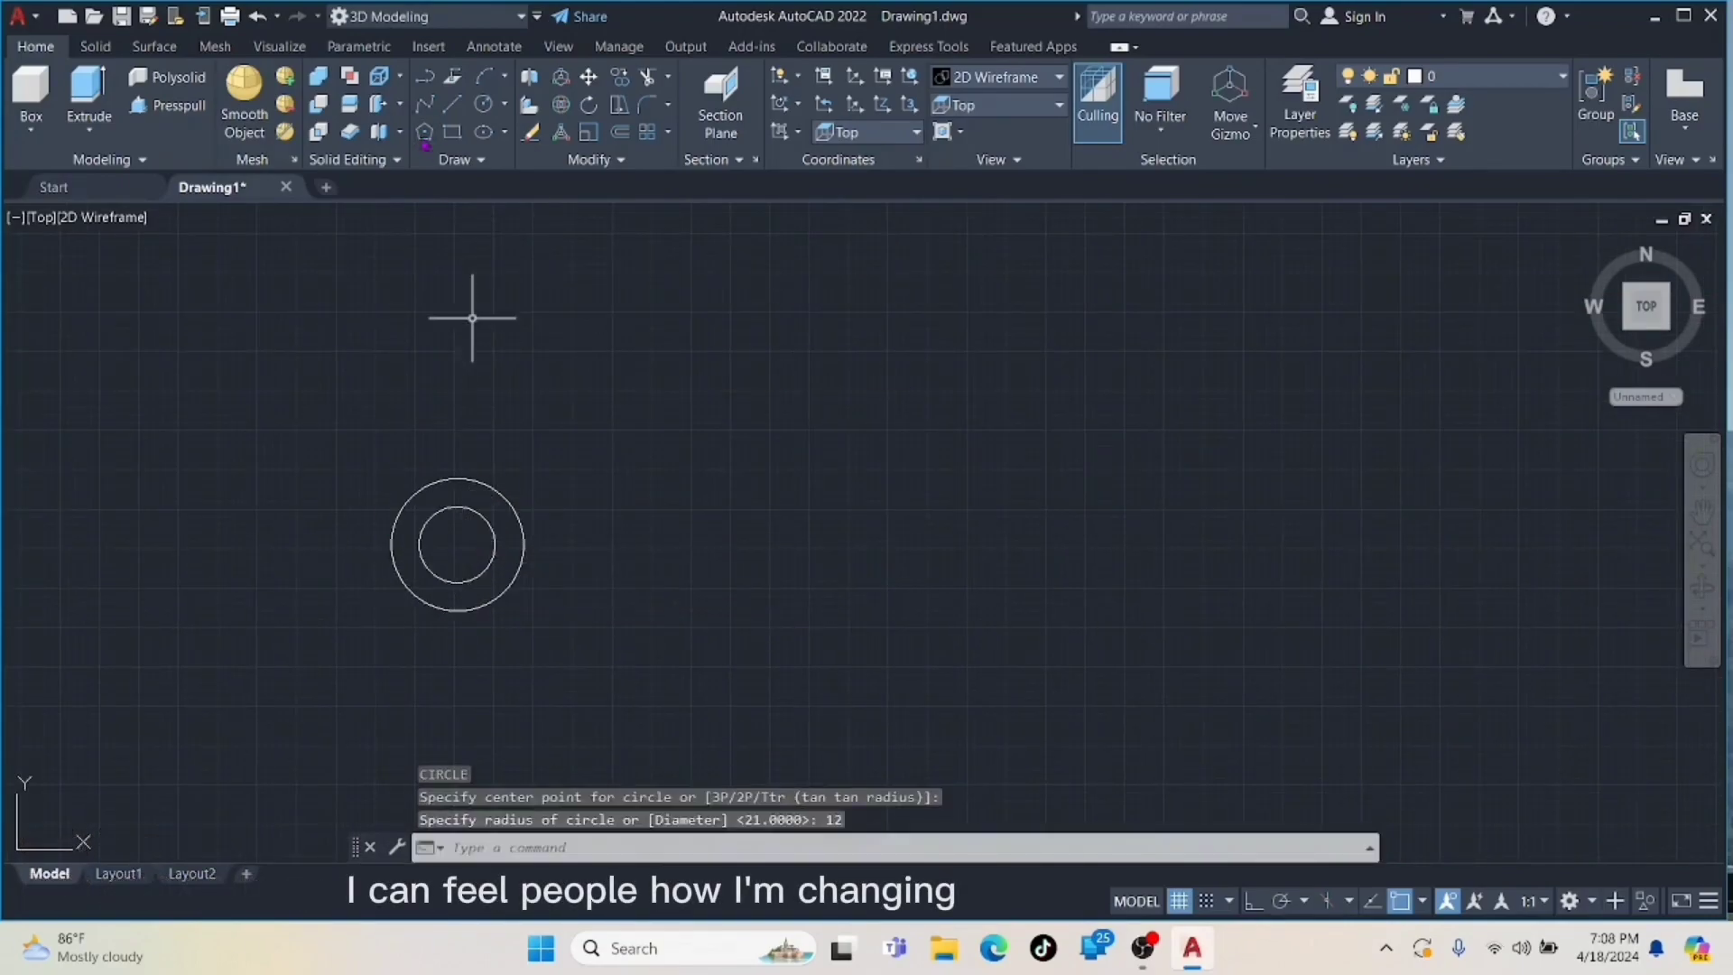
# - Draw a horizontal line of length 100 at 180° from the centre of the concentric circles
pyautogui.click(451, 104)
pyautogui.click(457, 544)
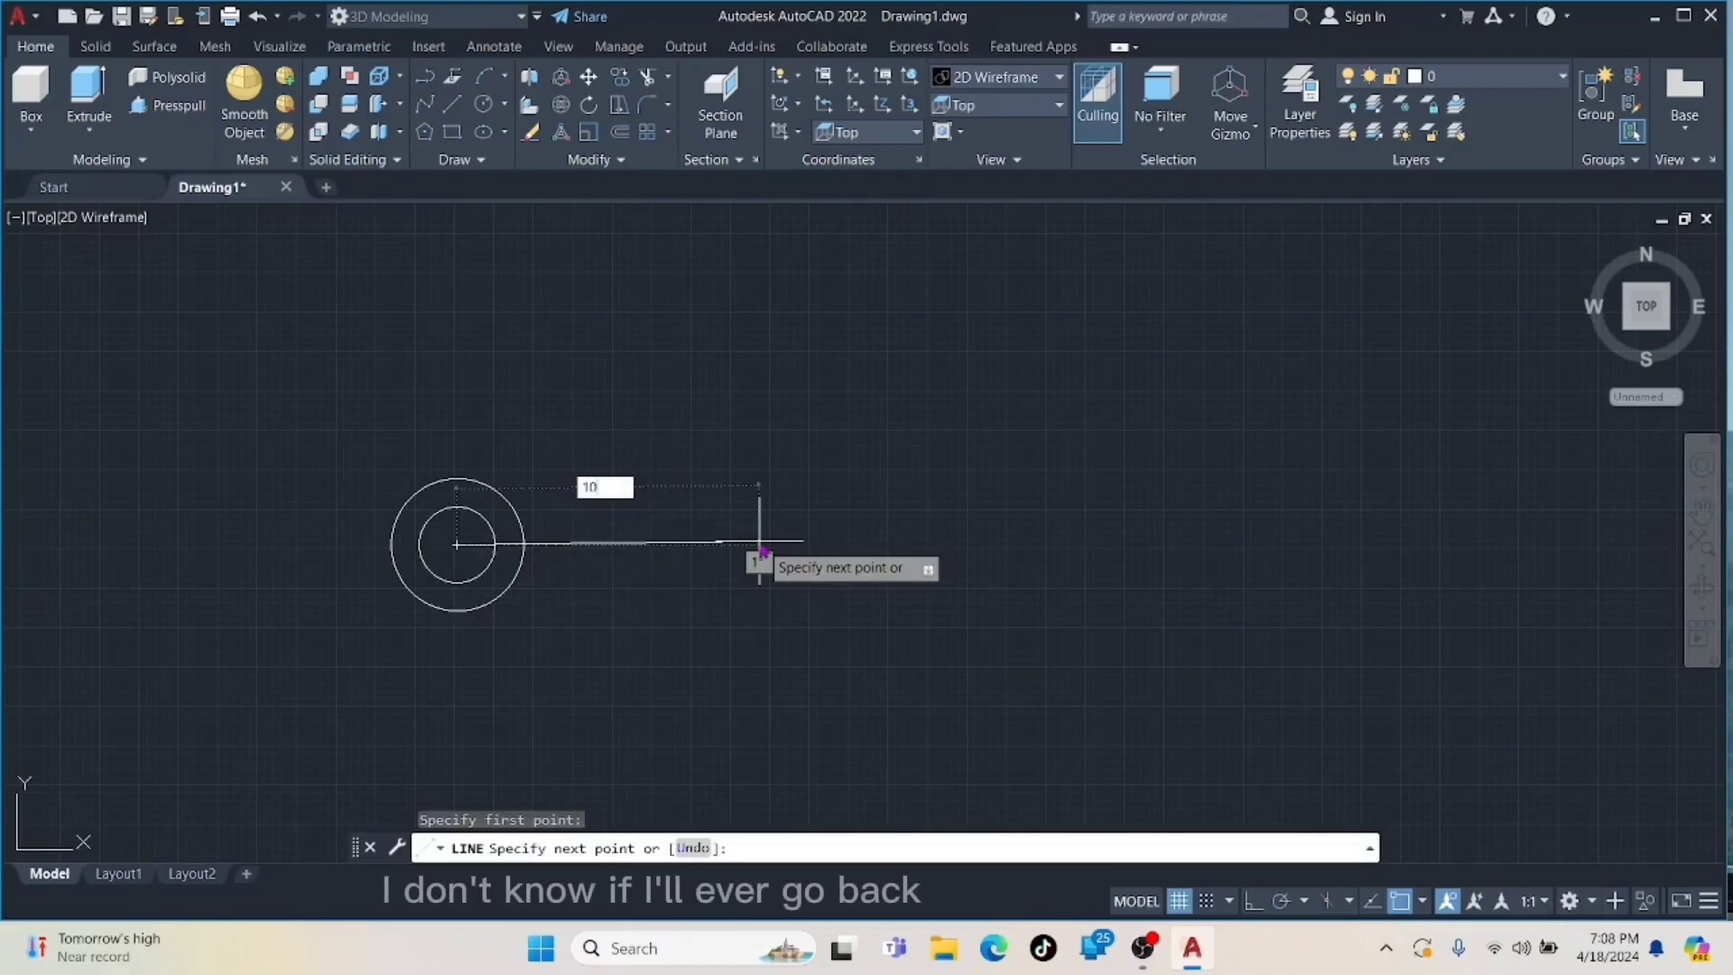
pyautogui.write('180')
pyautogui.press('Return')
pyautogui.press('Escape')
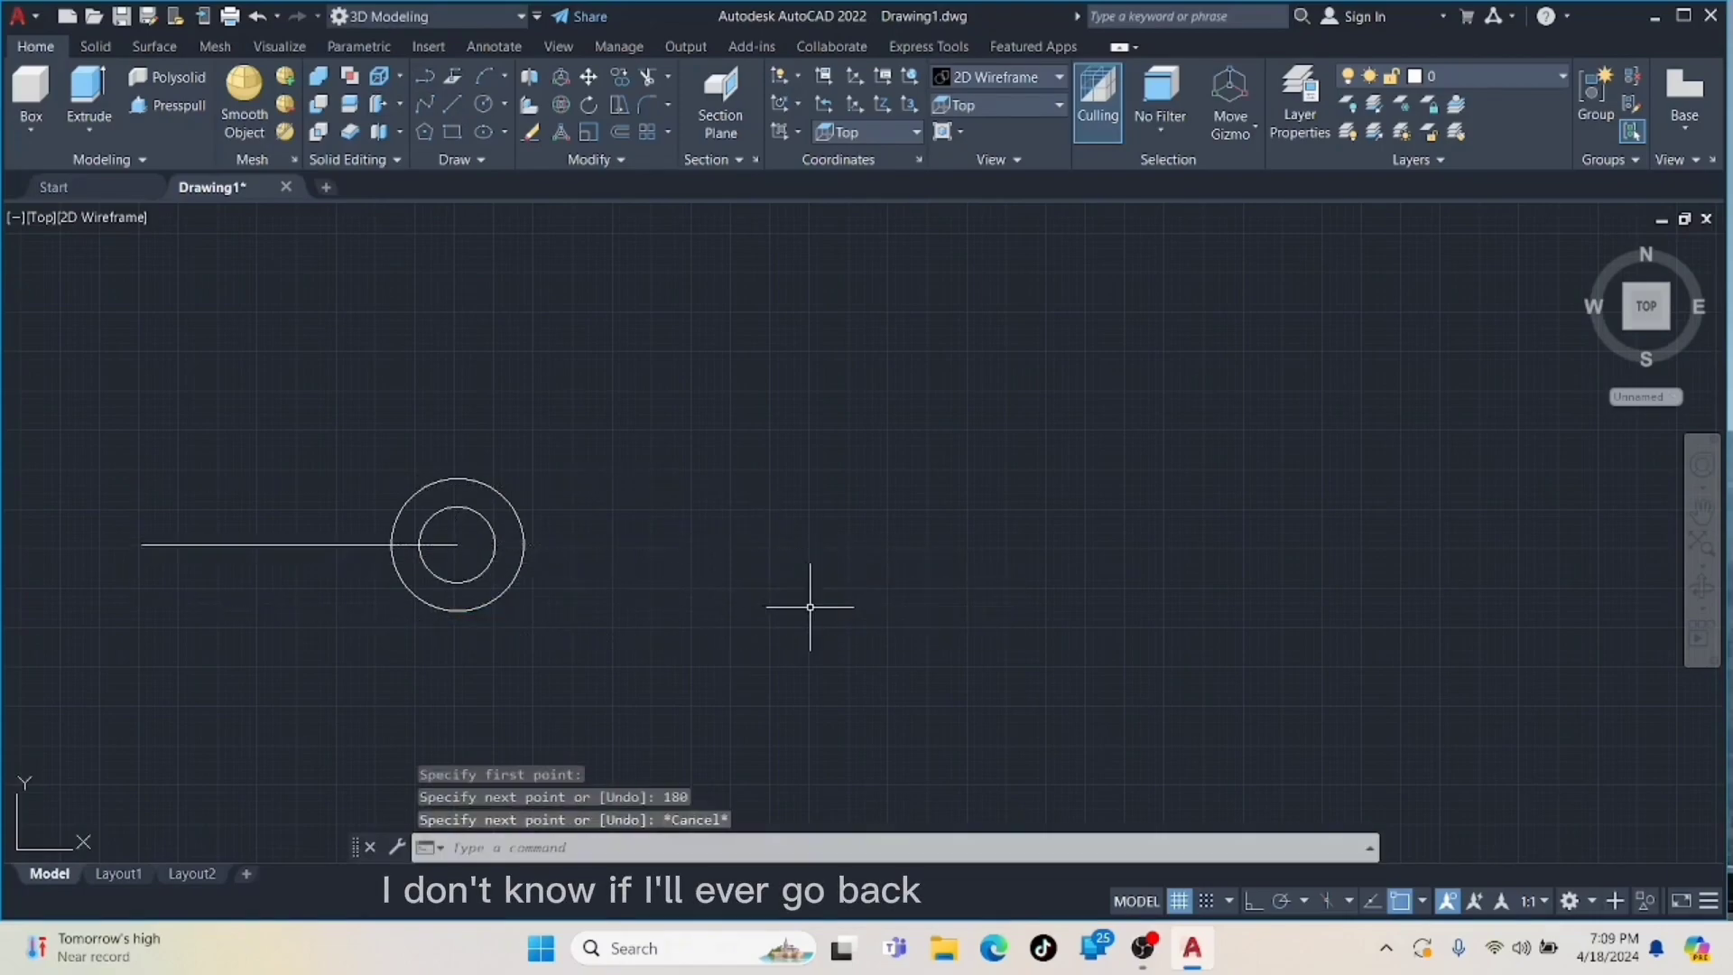
# - Move the horizontal line so its left end sits on the centre of the concentric circles
pyautogui.click(370, 545)
pyautogui.write('m')
pyautogui.press('Return')
pyautogui.click(142, 544)
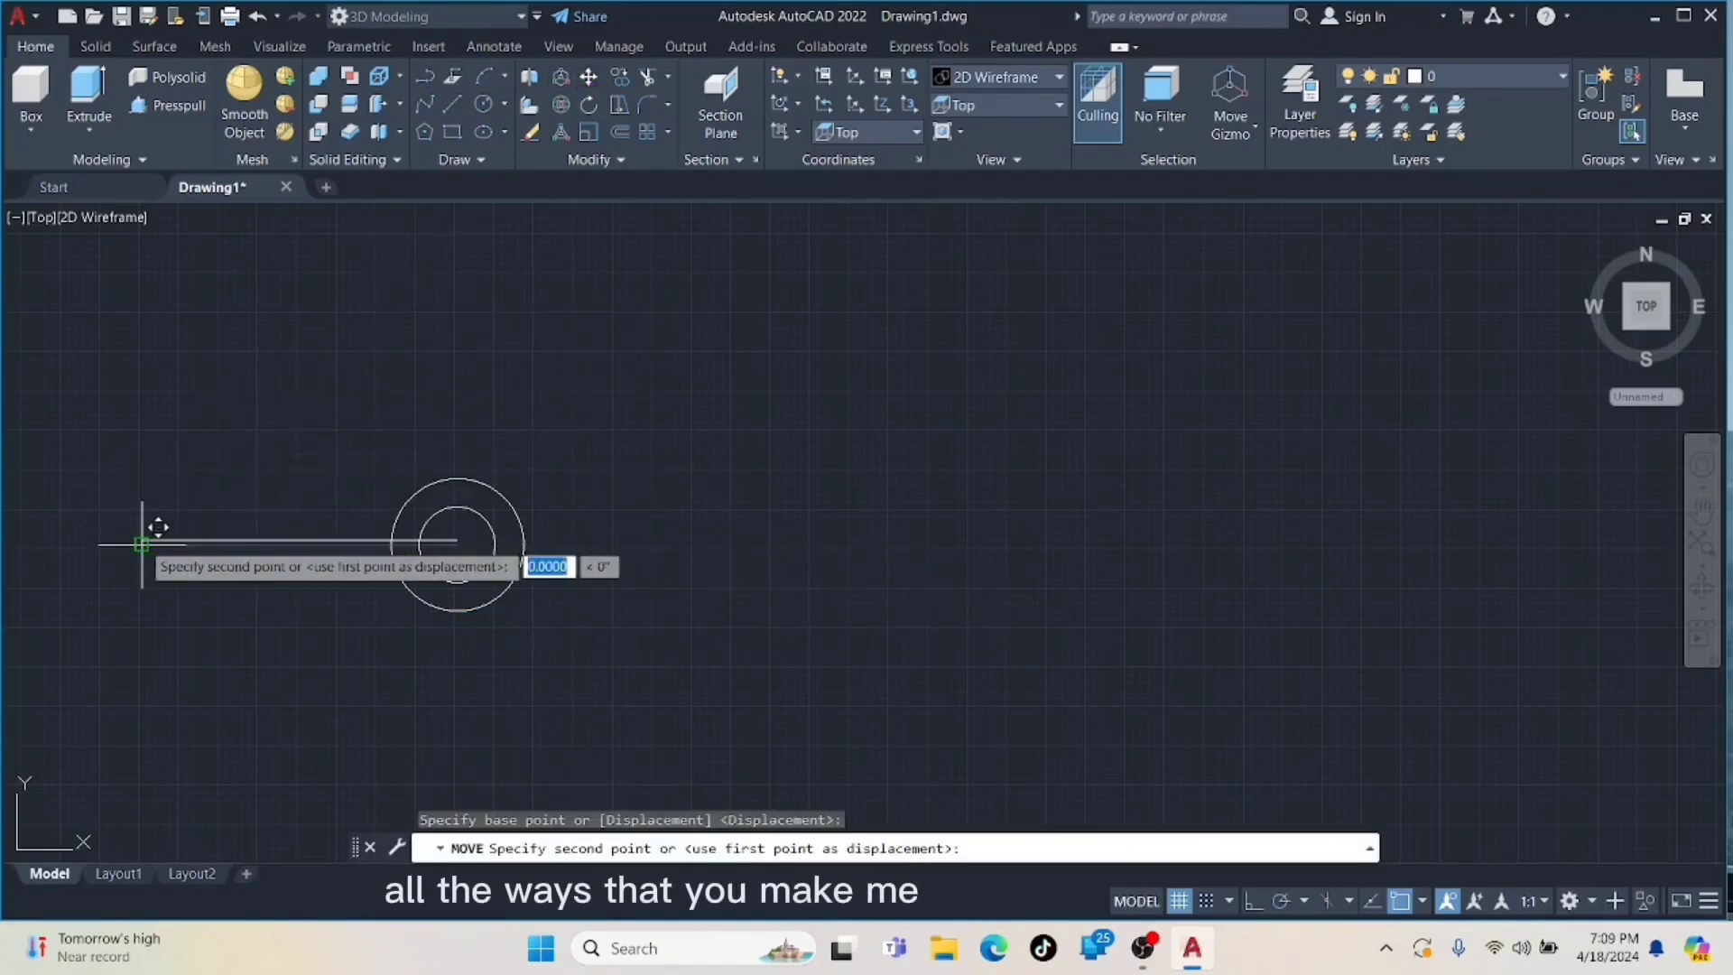
pyautogui.click(456, 544)
# - Draw two concentric circles with radii 18 and 32 centred on the right end of the horizontal line
pyautogui.write('c')
pyautogui.press('Return')
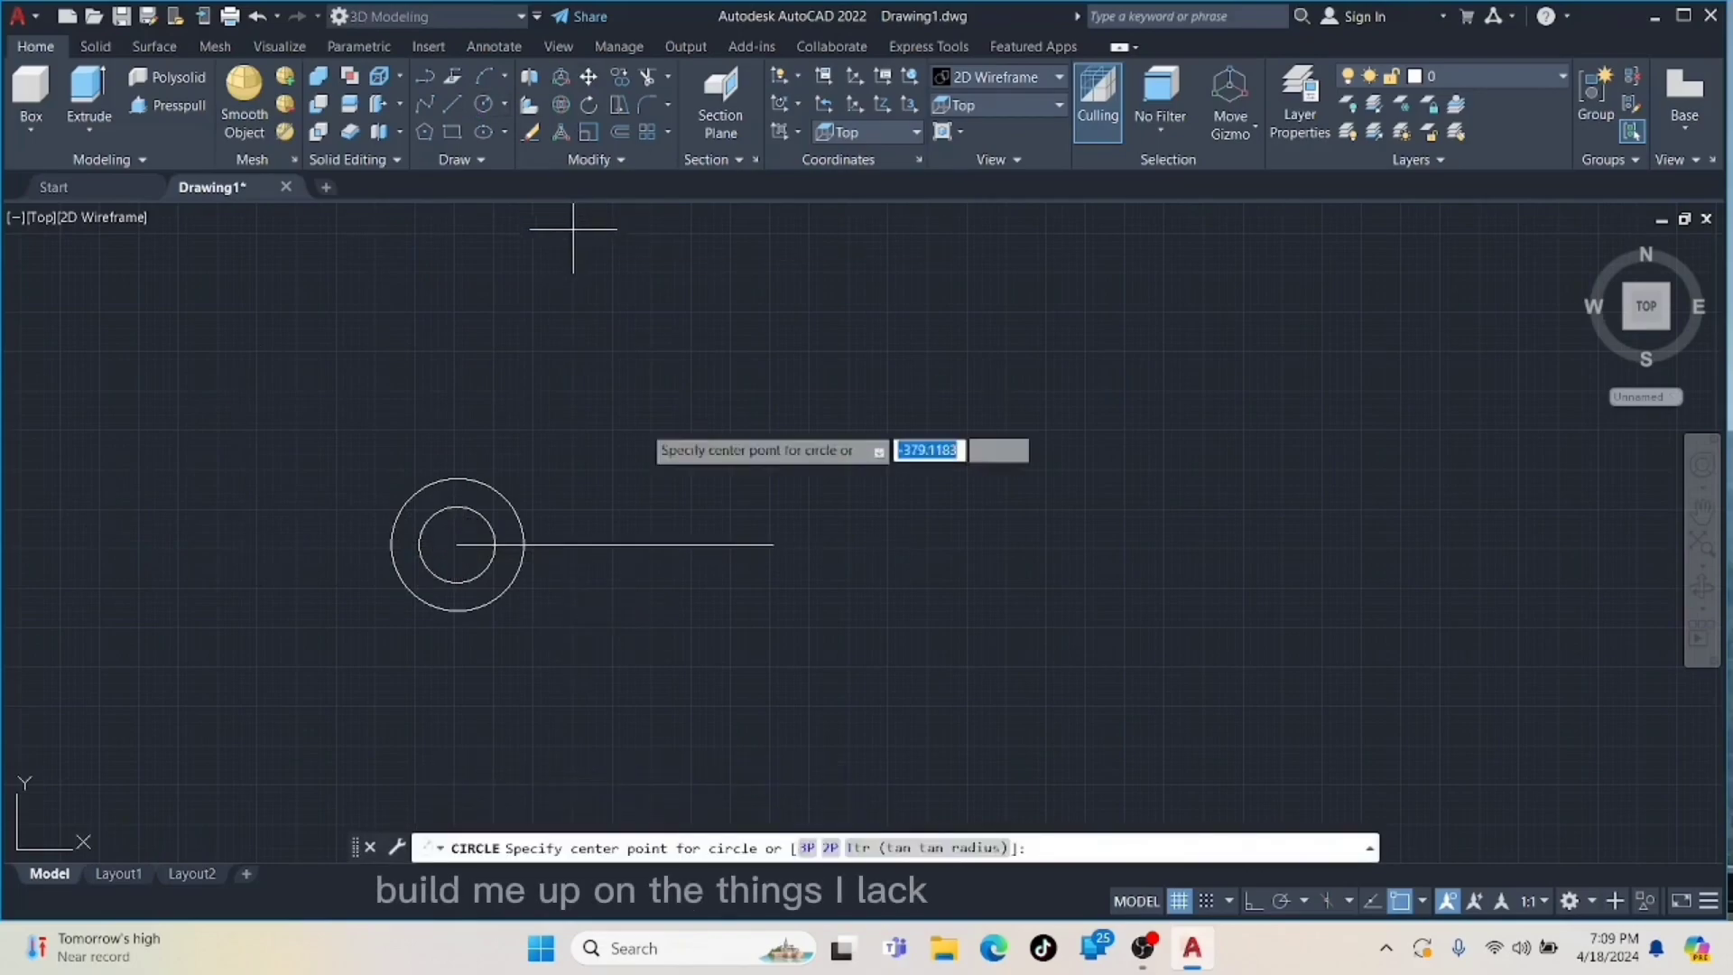
pyautogui.click(773, 544)
pyautogui.write('8')
pyautogui.press('Return')
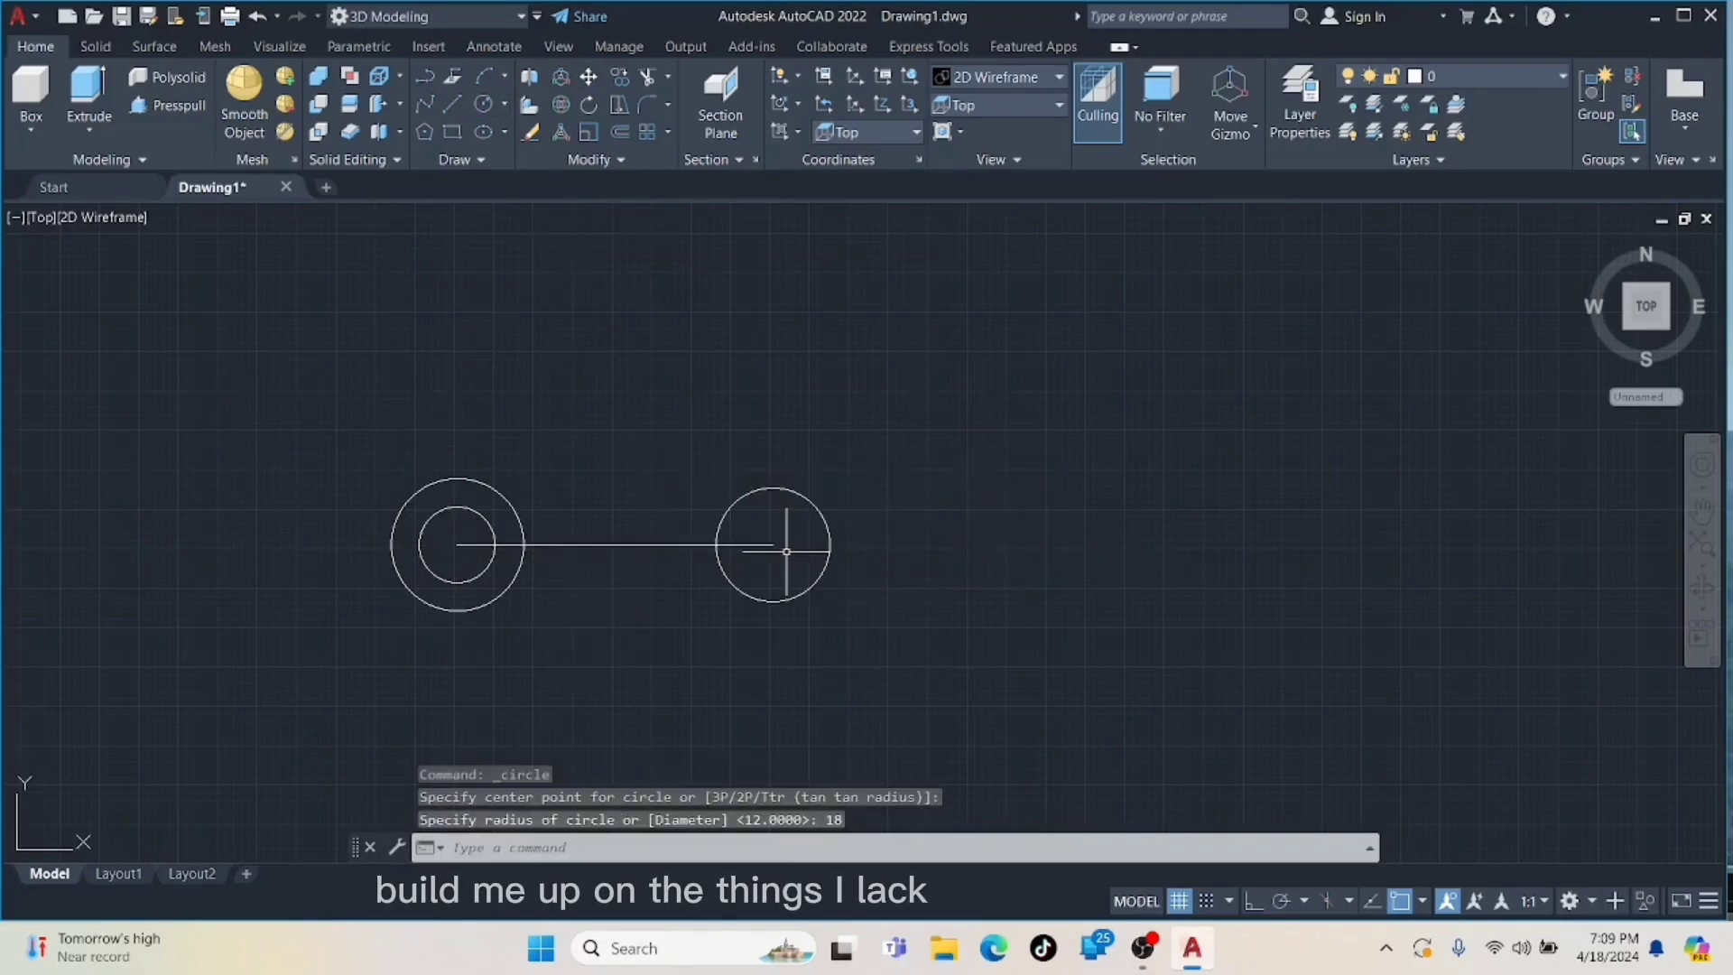
pyautogui.press('Return')
pyautogui.click(776, 546)
pyautogui.write('32')
pyautogui.press('Return')
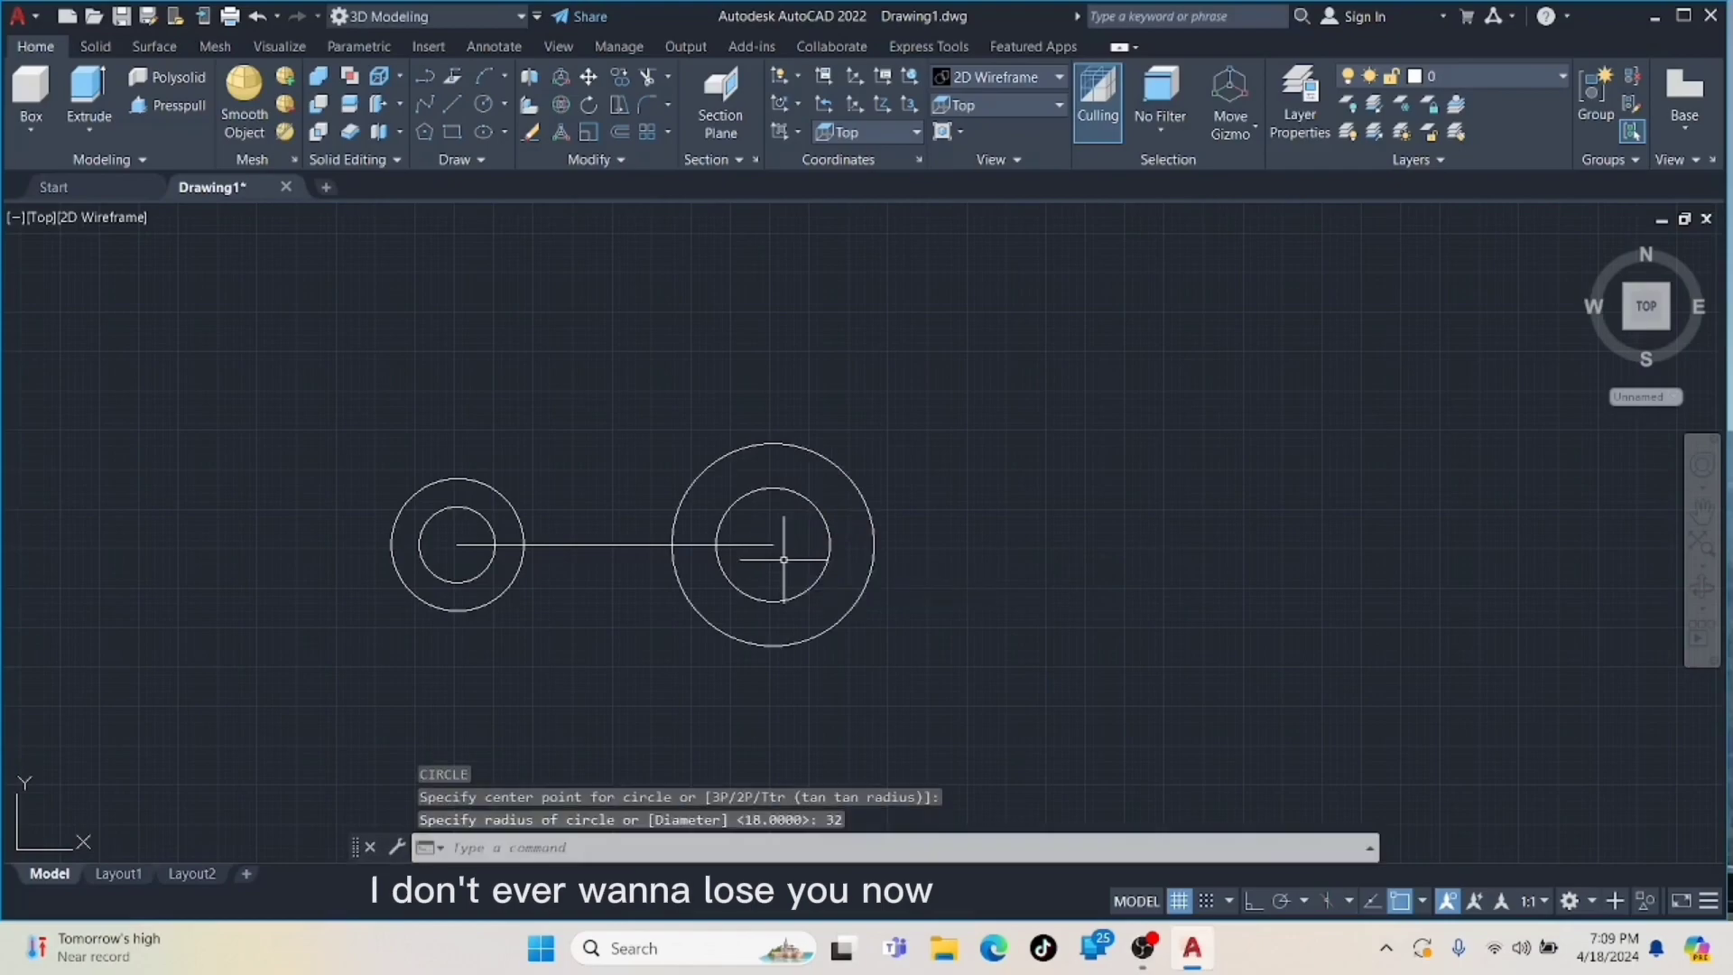
# - Draw a line of length 21 at 90° from the small circles' centre, continuing with a slanted line touching the top of the large outer circle
pyautogui.click(452, 106)
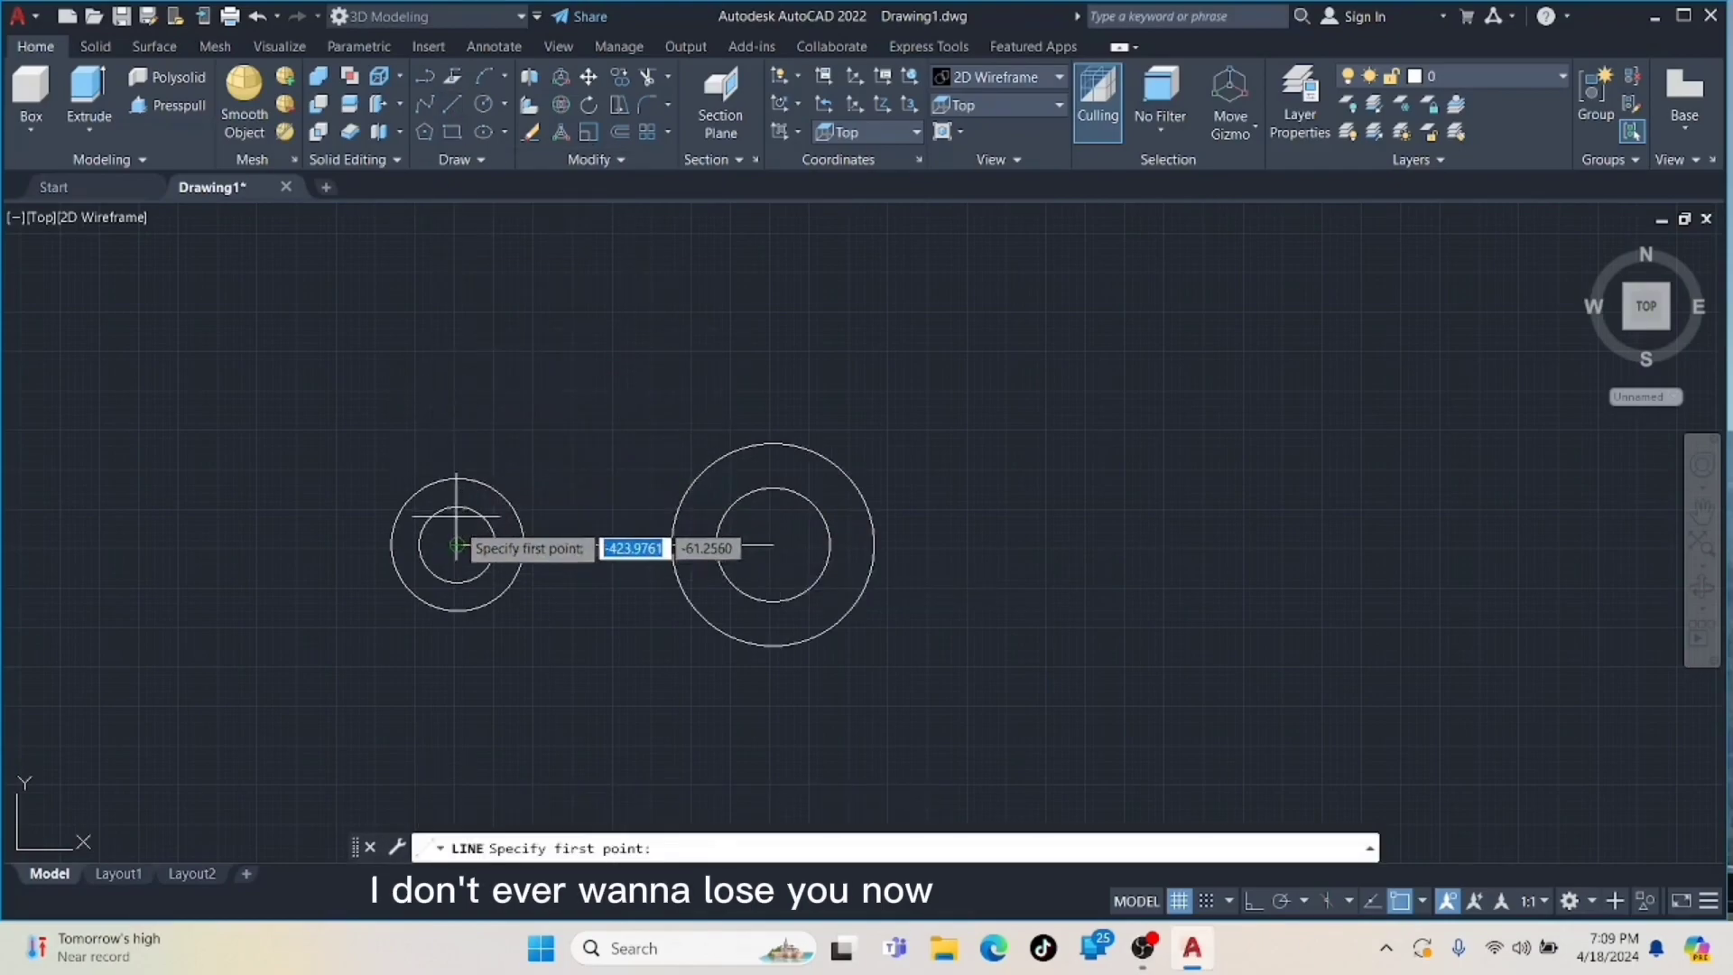
pyautogui.click(457, 544)
pyautogui.scroll(3, 455, 478)
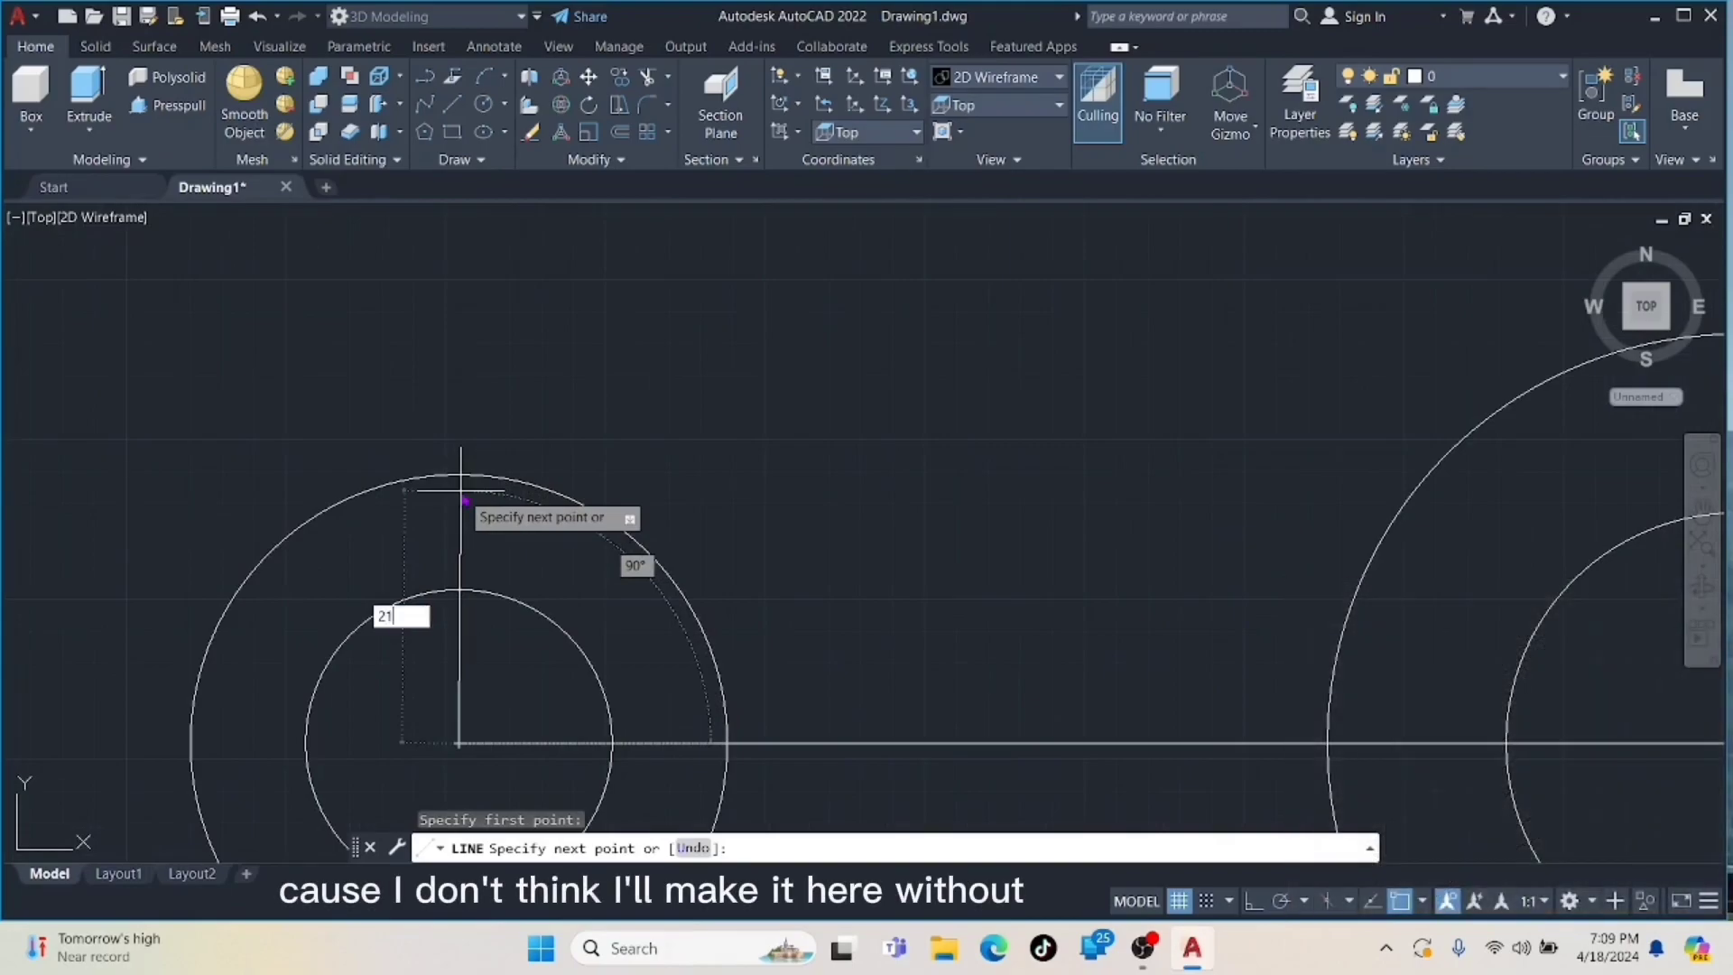
pyautogui.press('Return')
pyautogui.moveTo(1032, 402); pyautogui.dragTo(271, 502, button='middle')
pyautogui.click(915, 451)
pyautogui.press('Escape')
# - Stretch the left end of the upper slanted line onto the top of the small outer circle
pyautogui.moveTo(475, 565); pyautogui.dragTo(1209, 444, button='middle')
pyautogui.click(547, 452)
pyautogui.click(416, 467)
pyautogui.click(416, 467)
pyautogui.press('Escape')
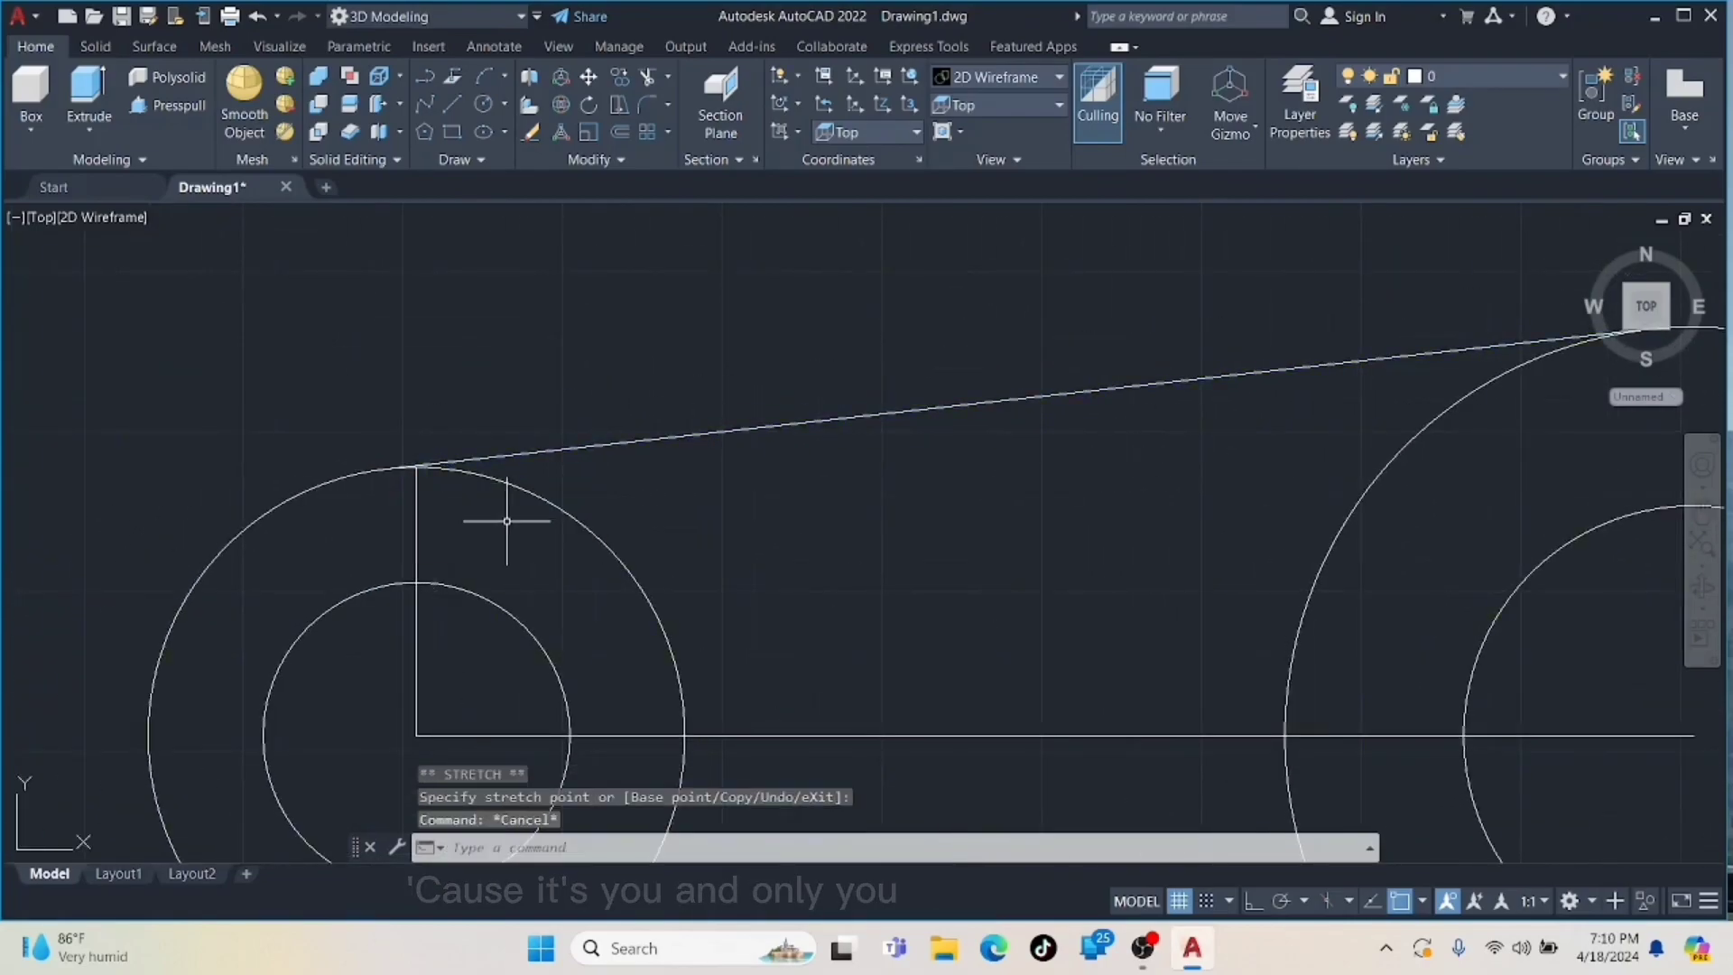
# - Move the vertical line down so its upper end sits on the small circles' centre
pyautogui.click(416, 533)
pyautogui.scroll(-2, 415, 533)
pyautogui.write('m')
pyautogui.press('Return')
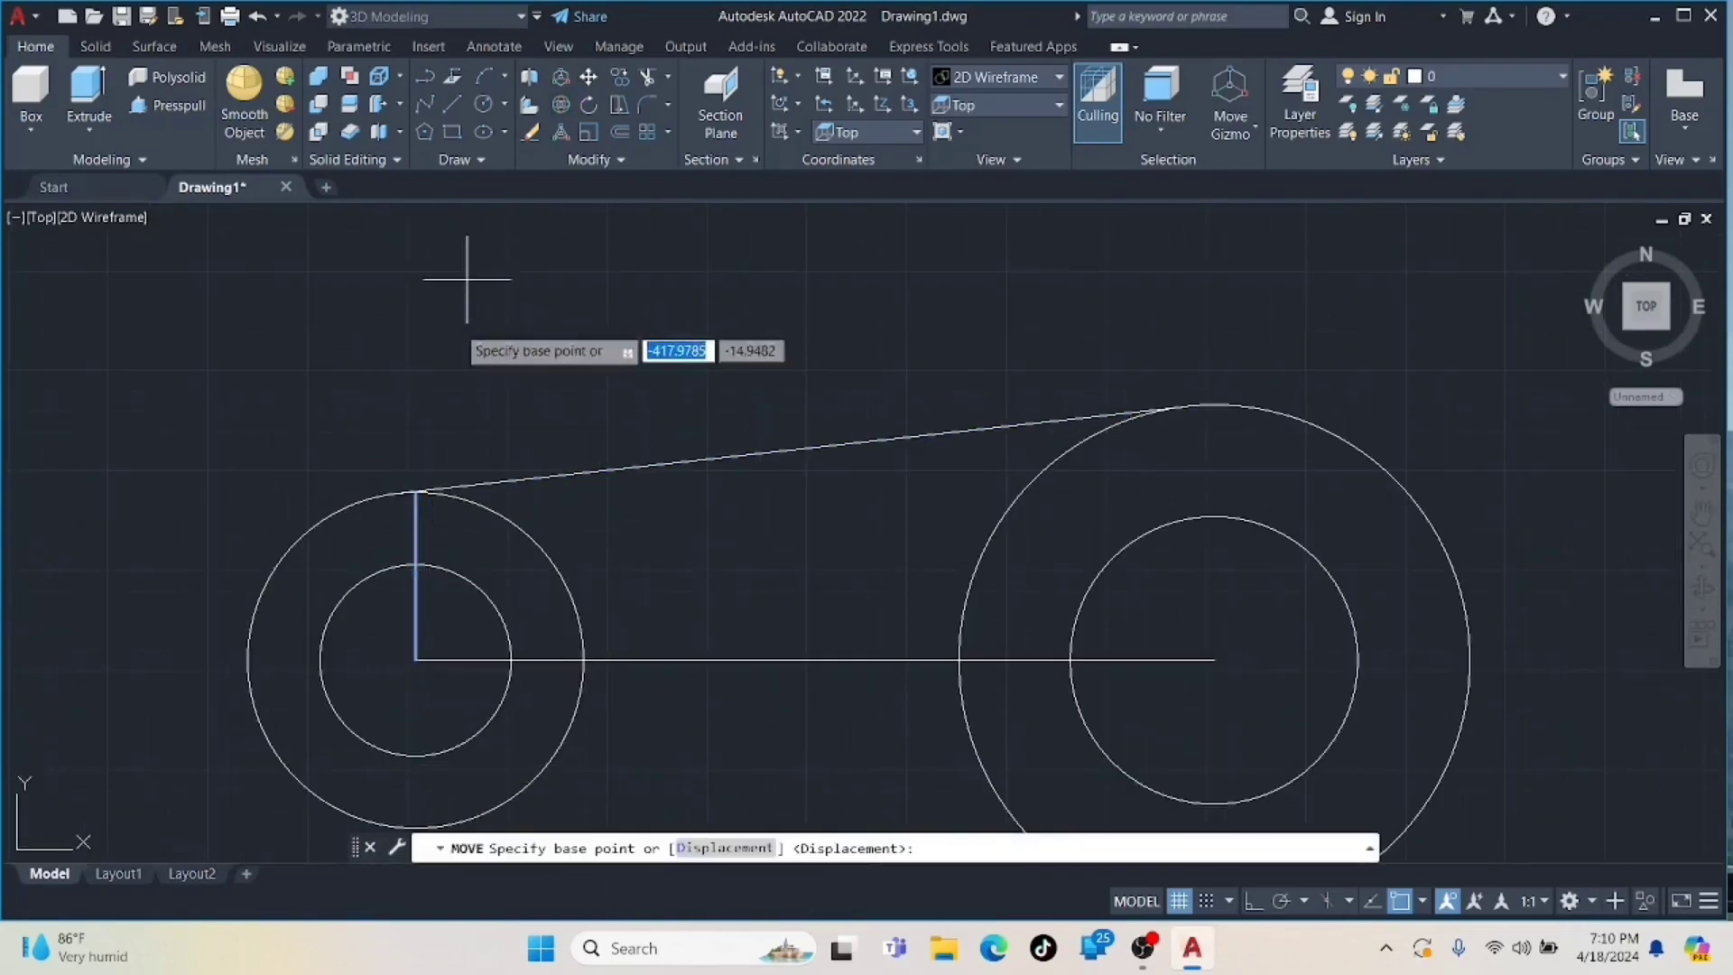
pyautogui.click(416, 493)
pyautogui.click(416, 660)
# - Draw a slanted line from the bottom of the small outer circle to the lower edge of the large outer circle
pyautogui.scroll(-2, 465, 729)
pyautogui.moveTo(466, 729); pyautogui.dragTo(445, 566, button='middle')
pyautogui.scroll(4, 446, 564)
pyautogui.write('l')
pyautogui.press('Return')
pyautogui.click(363, 722)
pyautogui.moveTo(965, 736); pyautogui.dragTo(522, 525, button='middle')
pyautogui.click(1158, 651)
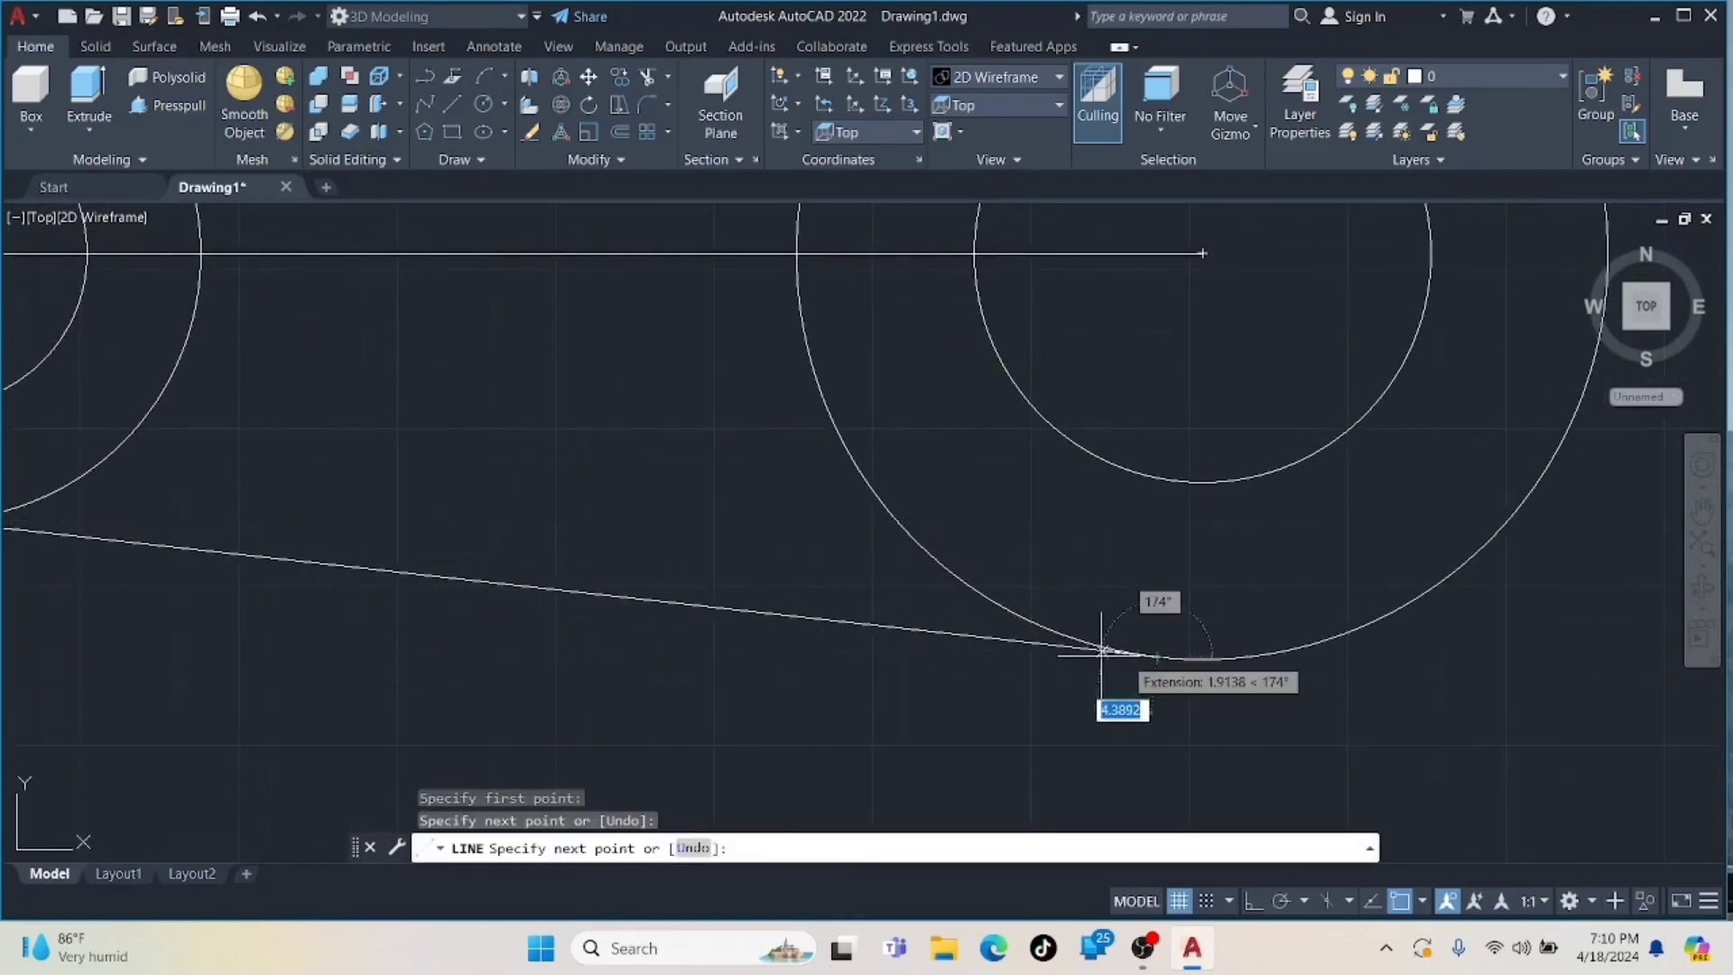
pyautogui.press('Escape')
# - Delete the vertical construction line below the small circles' centre
pyautogui.moveTo(159, 587); pyautogui.dragTo(724, 581, button='middle')
pyautogui.click(733, 541)
pyautogui.click(501, 518)
pyautogui.press('Escape')
pyautogui.press('Escape')
pyautogui.click(498, 498)
pyautogui.press('Escape')
pyautogui.click(498, 501)
pyautogui.press('Delete')
# - Draw connected lines from the small circles' centre: 6 at 90°, 100 at 0° and 12 at 270°
pyautogui.scroll(-2, 522, 493)
pyautogui.moveTo(522, 493); pyautogui.dragTo(309, 662, button='middle')
pyautogui.scroll(4, 400, 580)
pyautogui.scroll(-2, 308, 662)
pyautogui.click(453, 107)
pyautogui.click(275, 466)
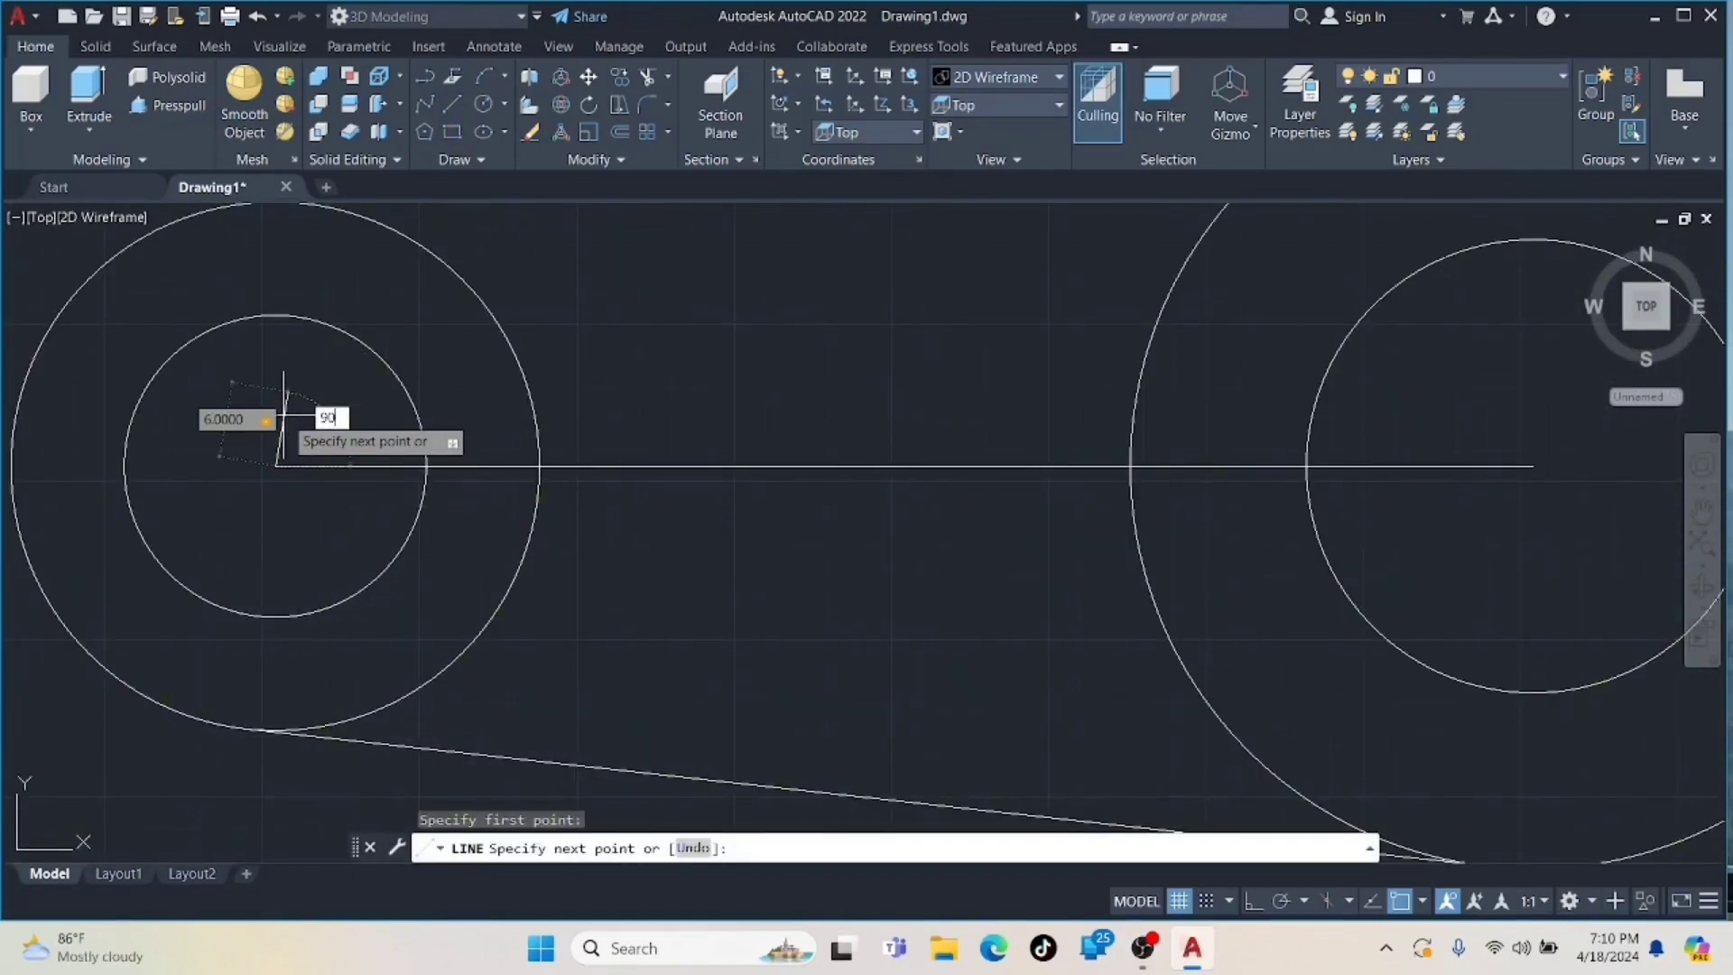
pyautogui.write('90')
pyautogui.press('Return')
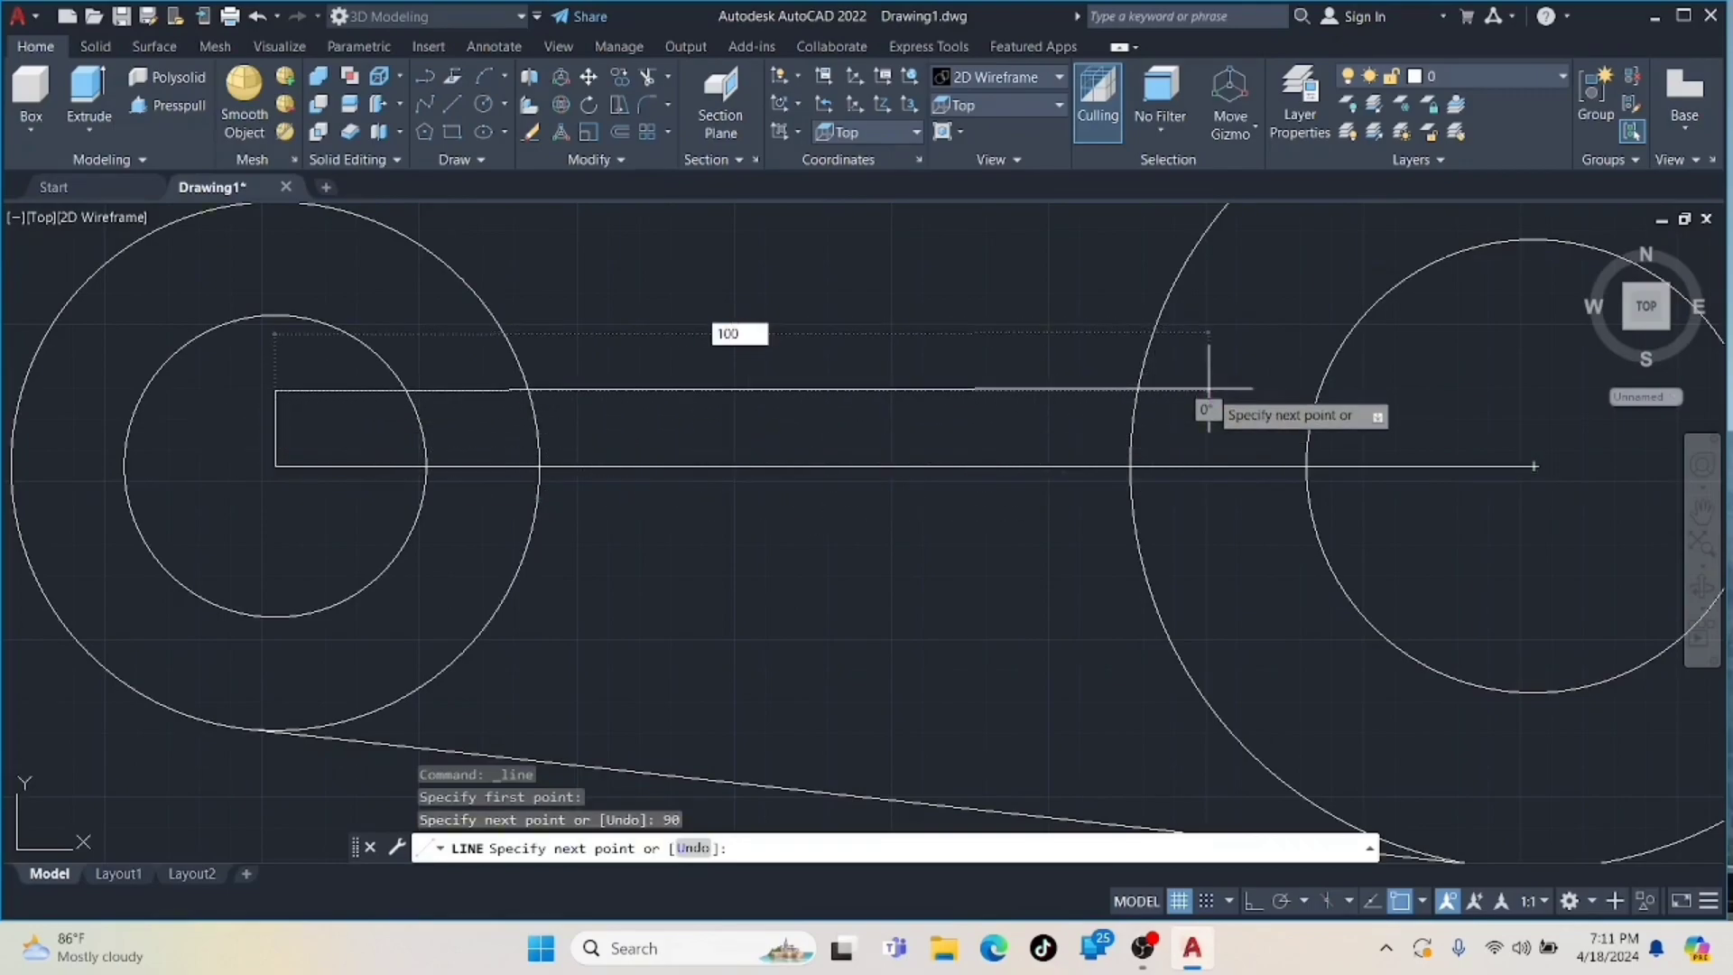
pyautogui.write('0')
pyautogui.press('Return')
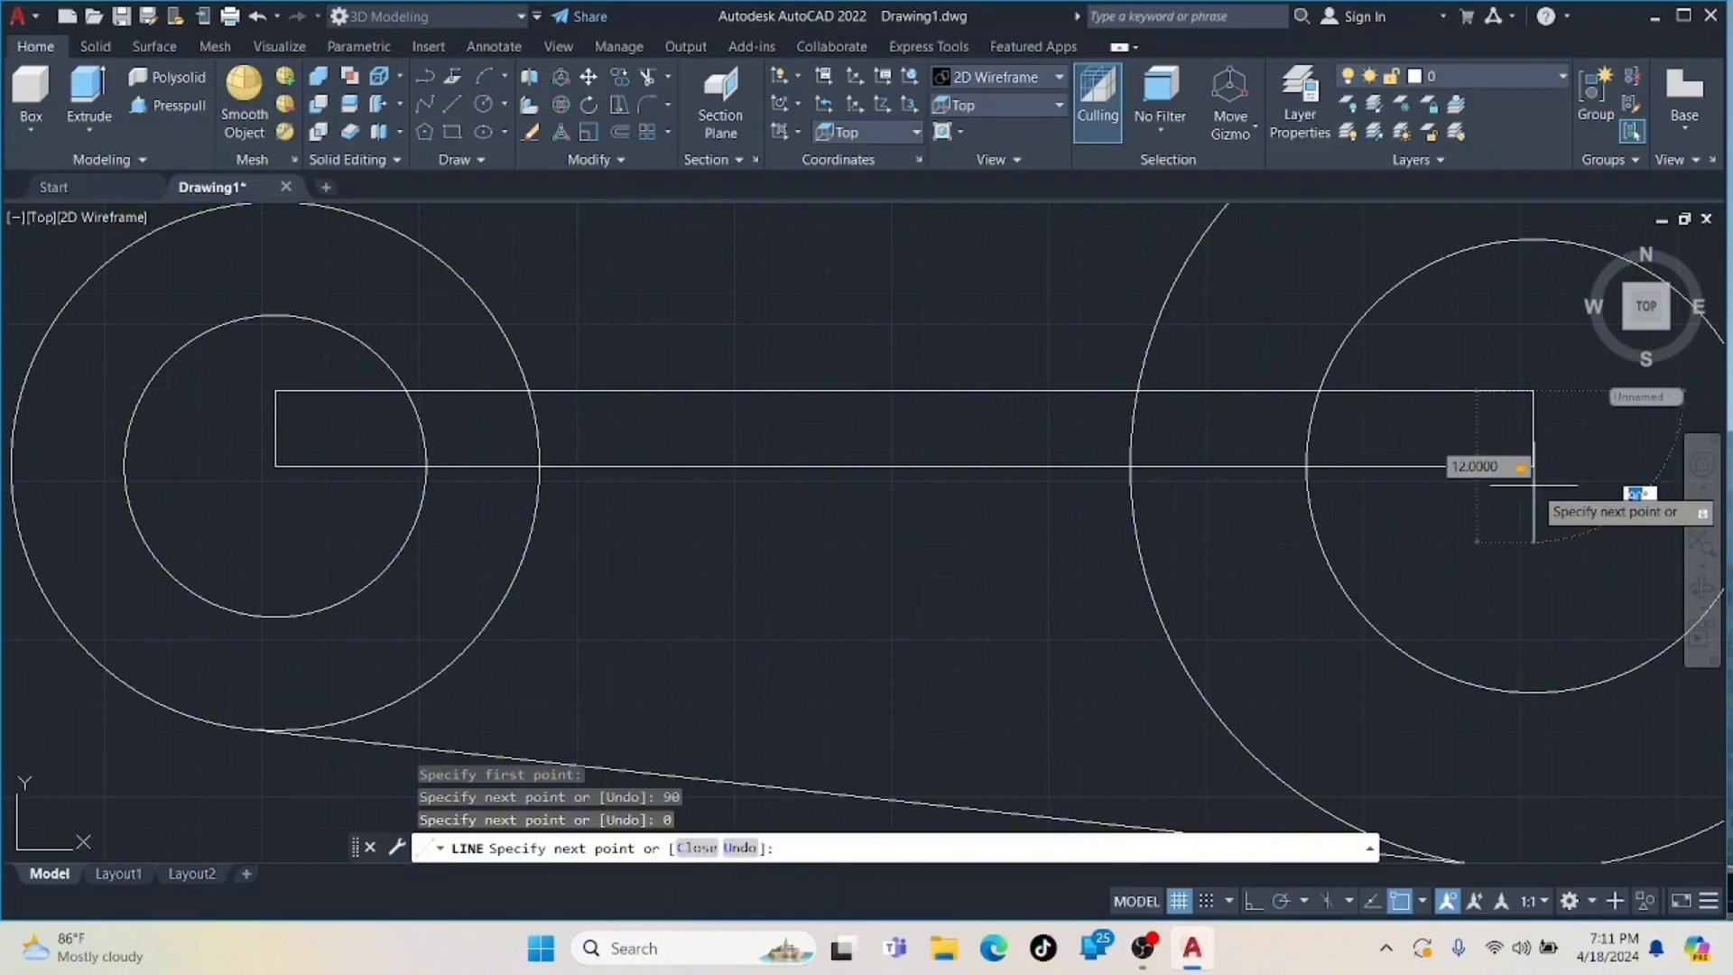
pyautogui.press('Return')
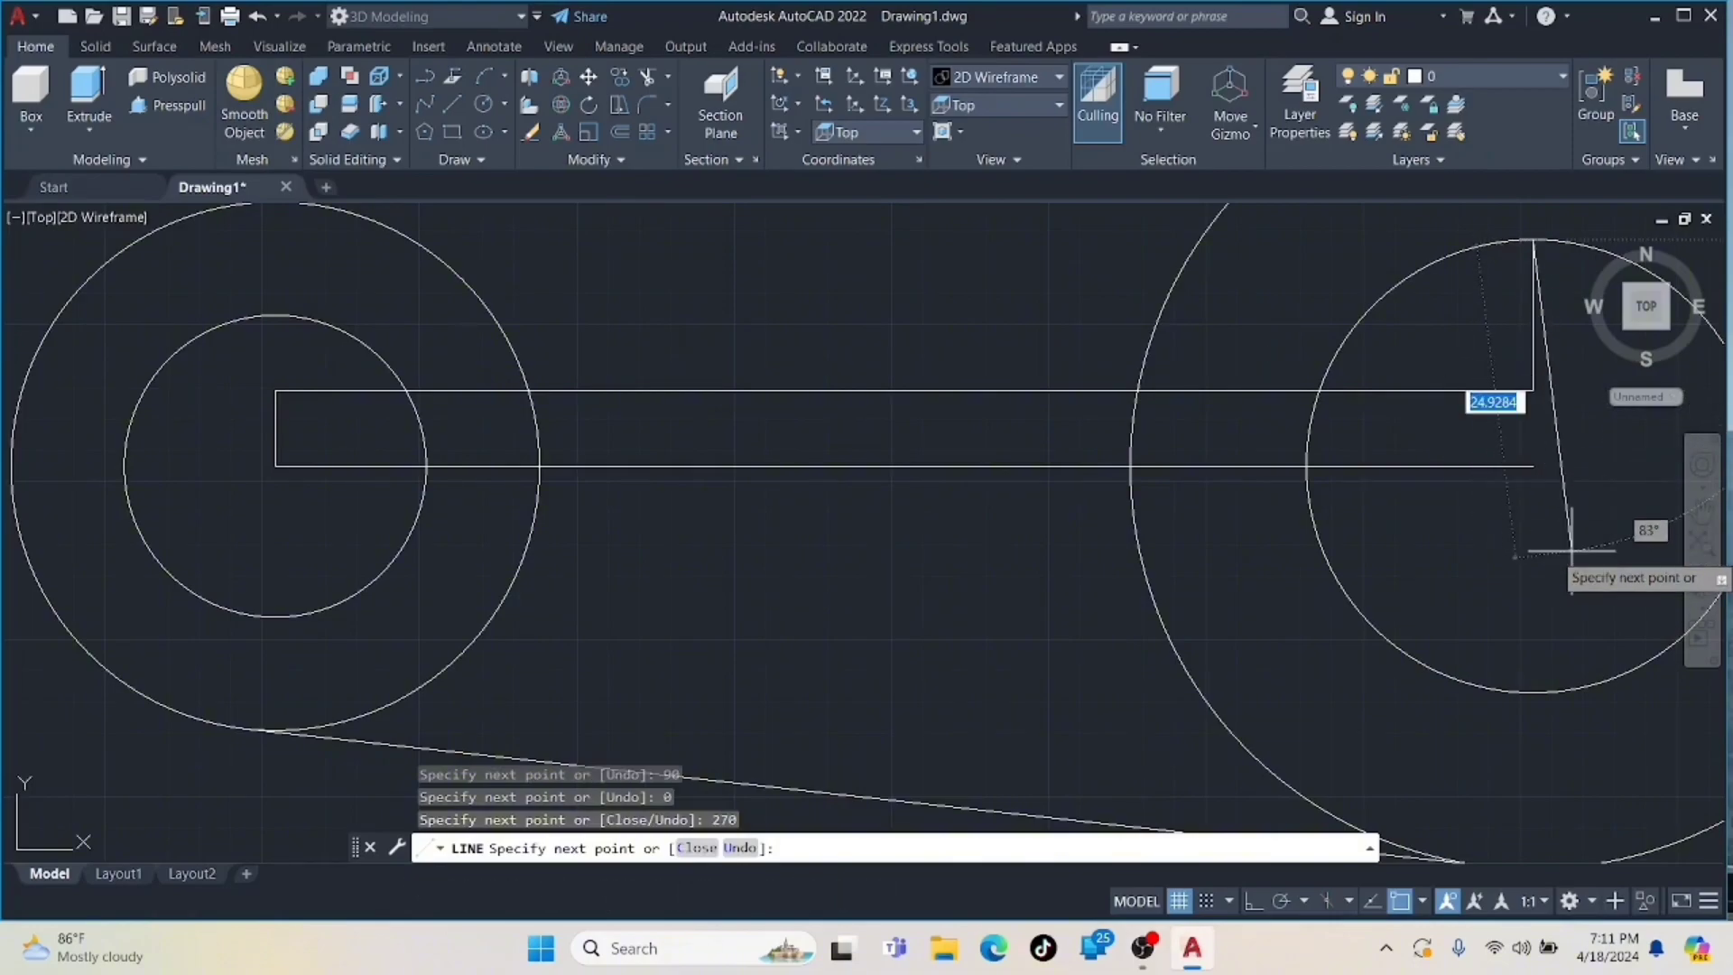
pyautogui.press('Escape')
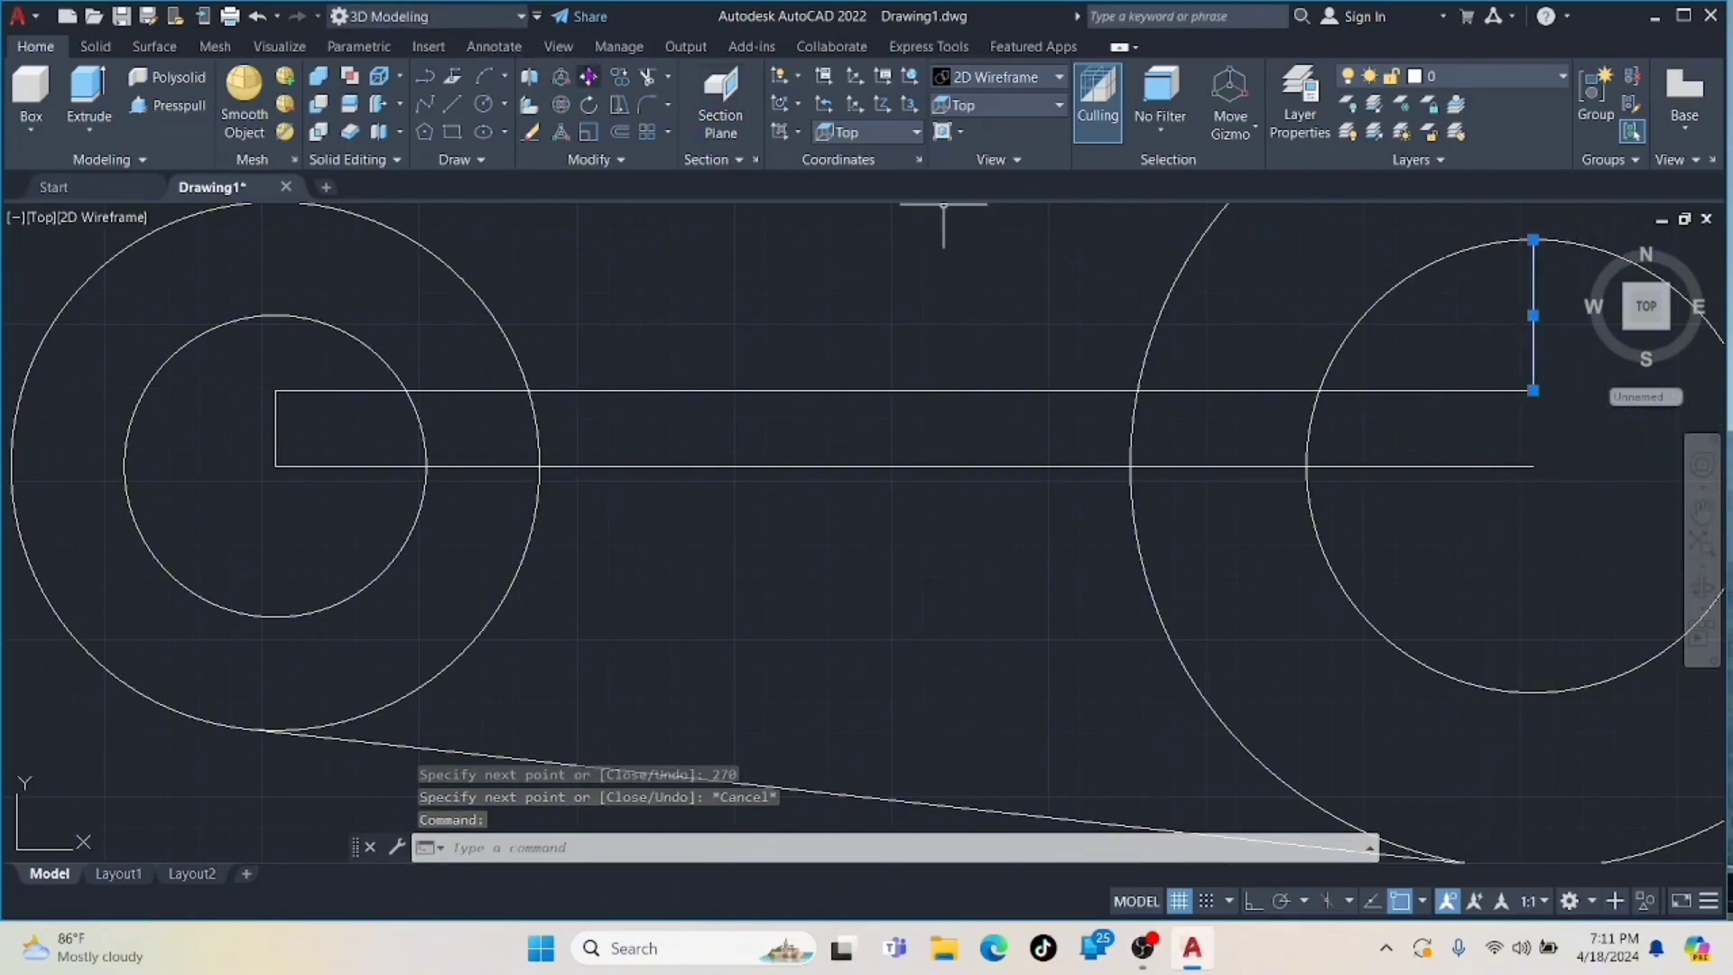
# - Move the vertical line of length 12 down so its top end meets the right end of the upper horizontal line
pyautogui.click(588, 76)
pyautogui.scroll(2, 1540, 249)
pyautogui.click(1528, 242)
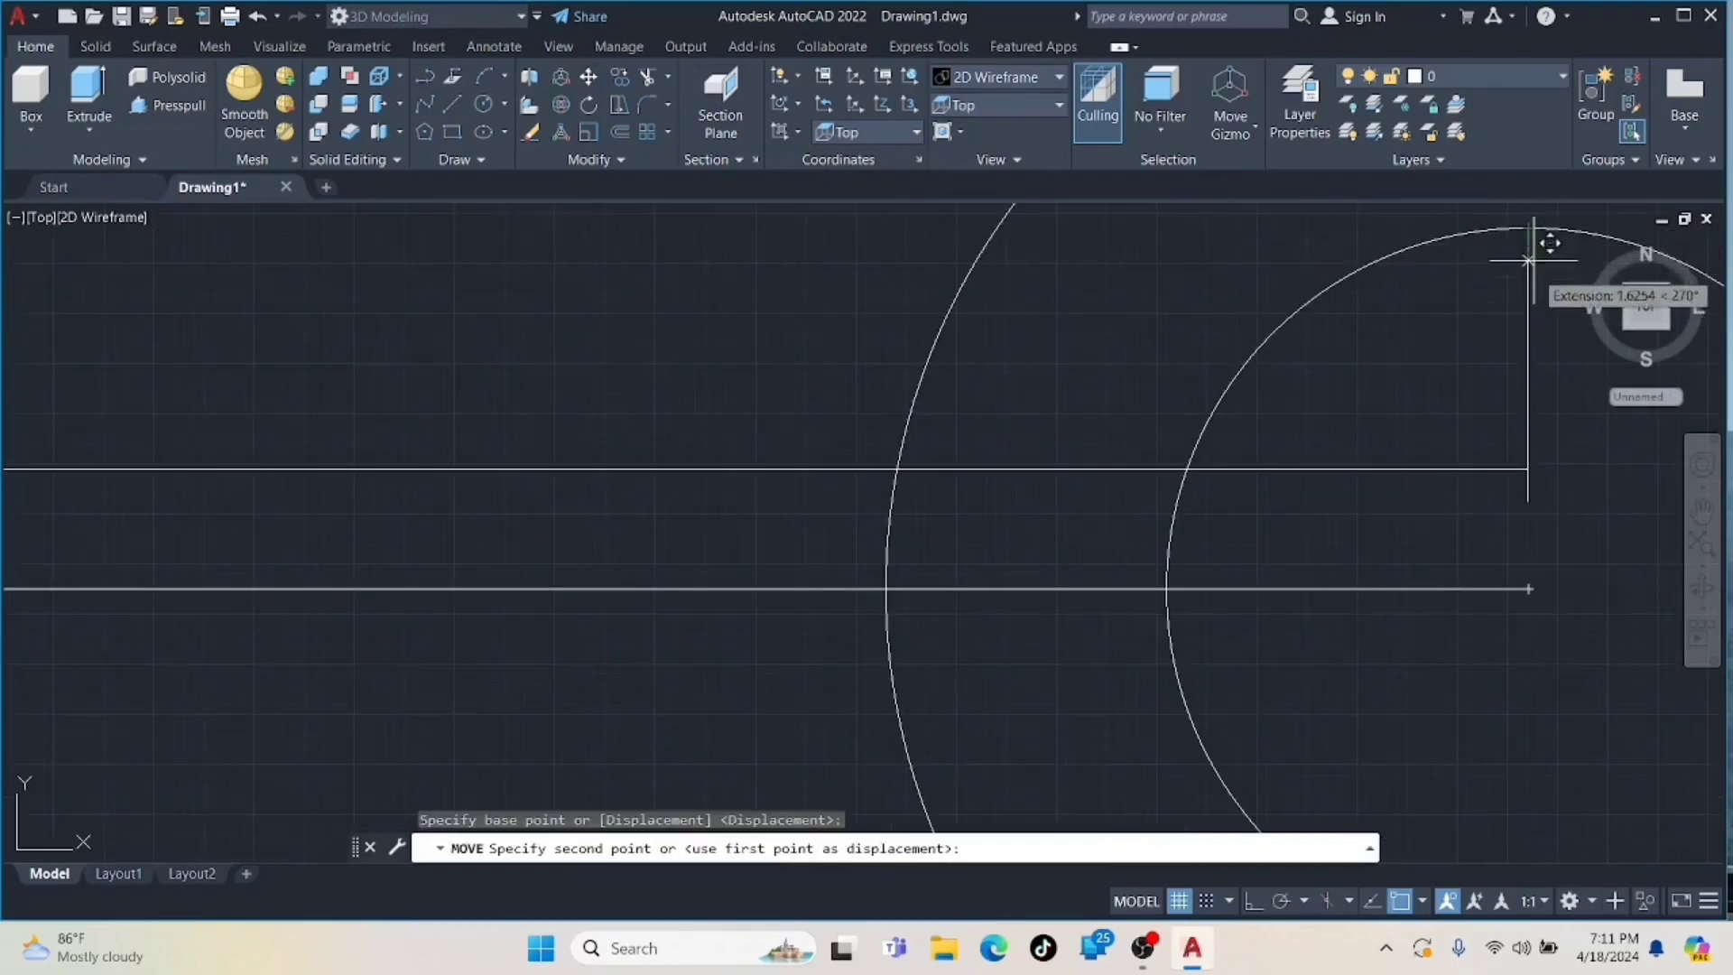
pyautogui.click(1528, 469)
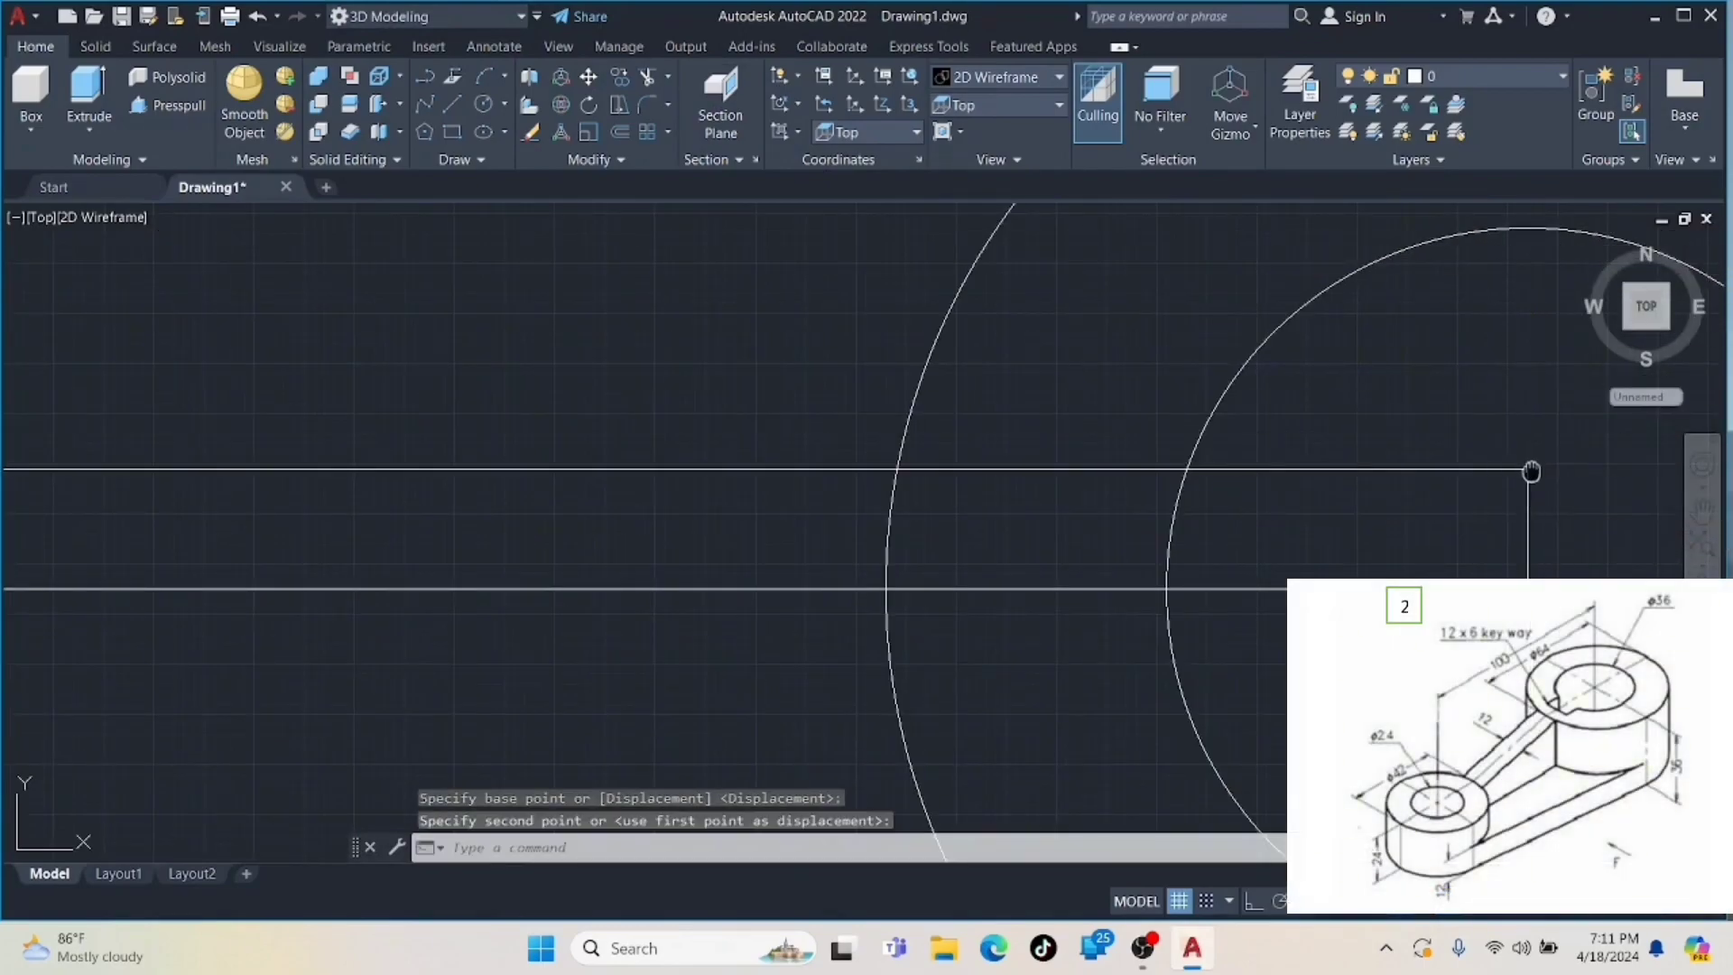
# - Close the rectangle with a line of length 100 at 180° from its lower right corner, and delete the centre line between the circles
pyautogui.moveTo(1529, 470); pyautogui.dragTo(1359, 275, button='middle')
pyautogui.write('l')
pyautogui.press('Return')
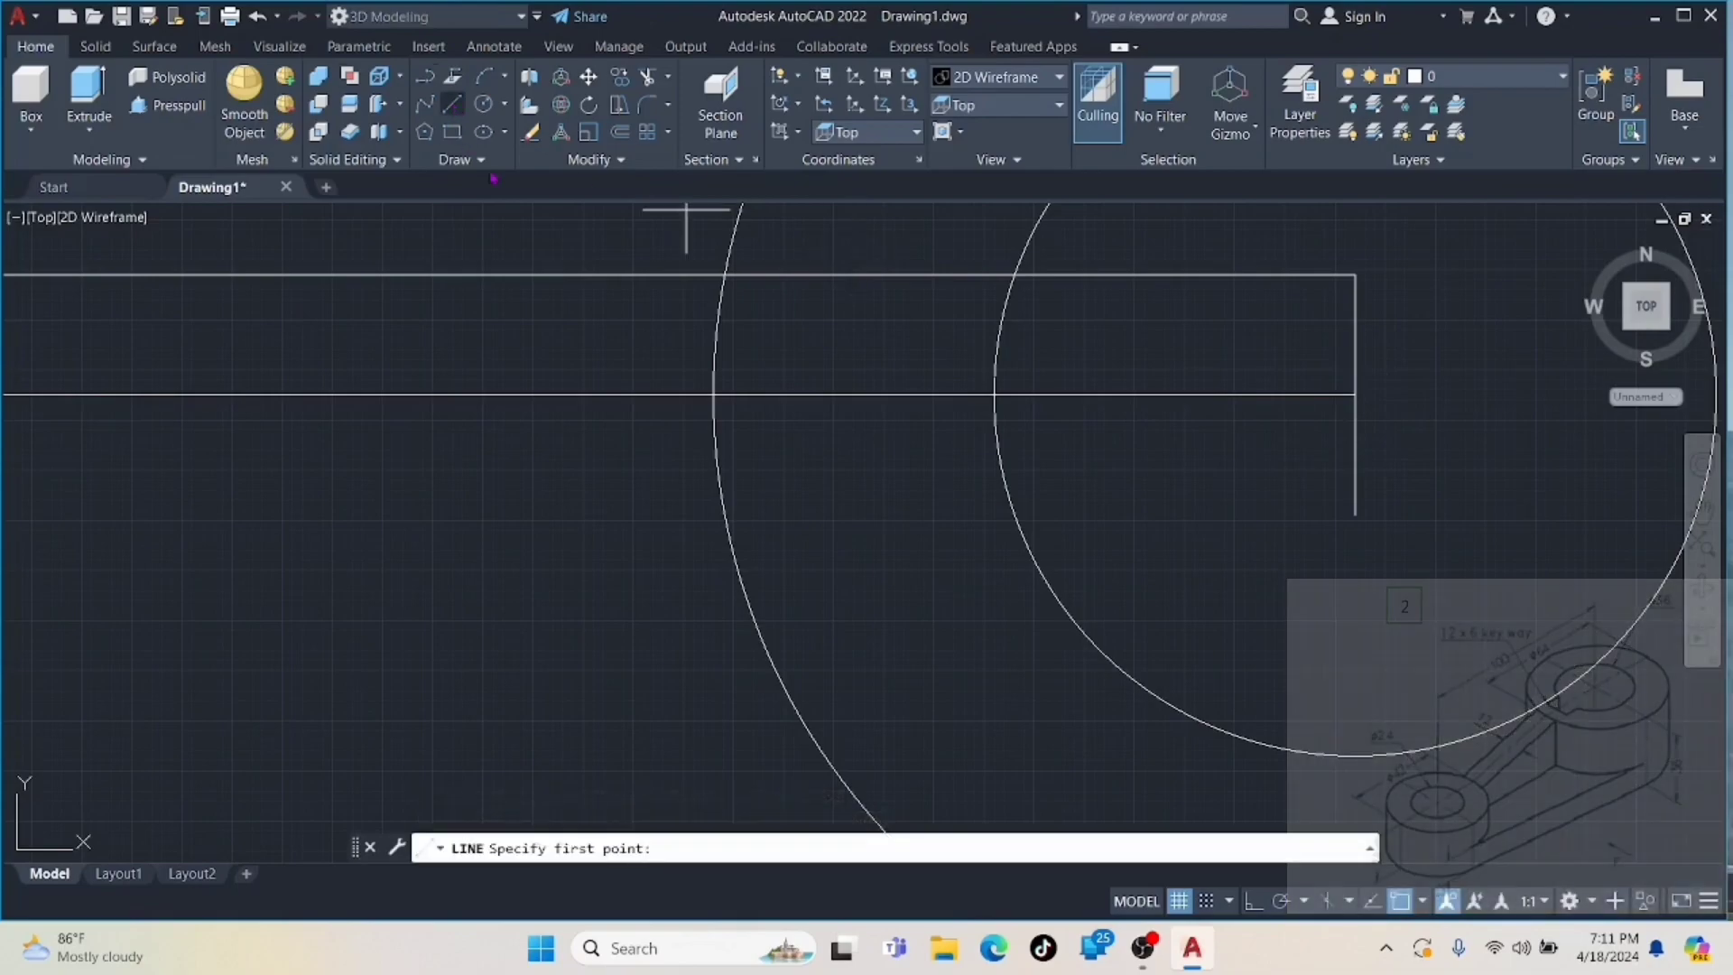
pyautogui.click(1354, 515)
pyautogui.scroll(2, 561, 452)
pyautogui.moveTo(560, 452); pyautogui.dragTo(1152, 479, button='middle')
pyautogui.scroll(-4, 1152, 480)
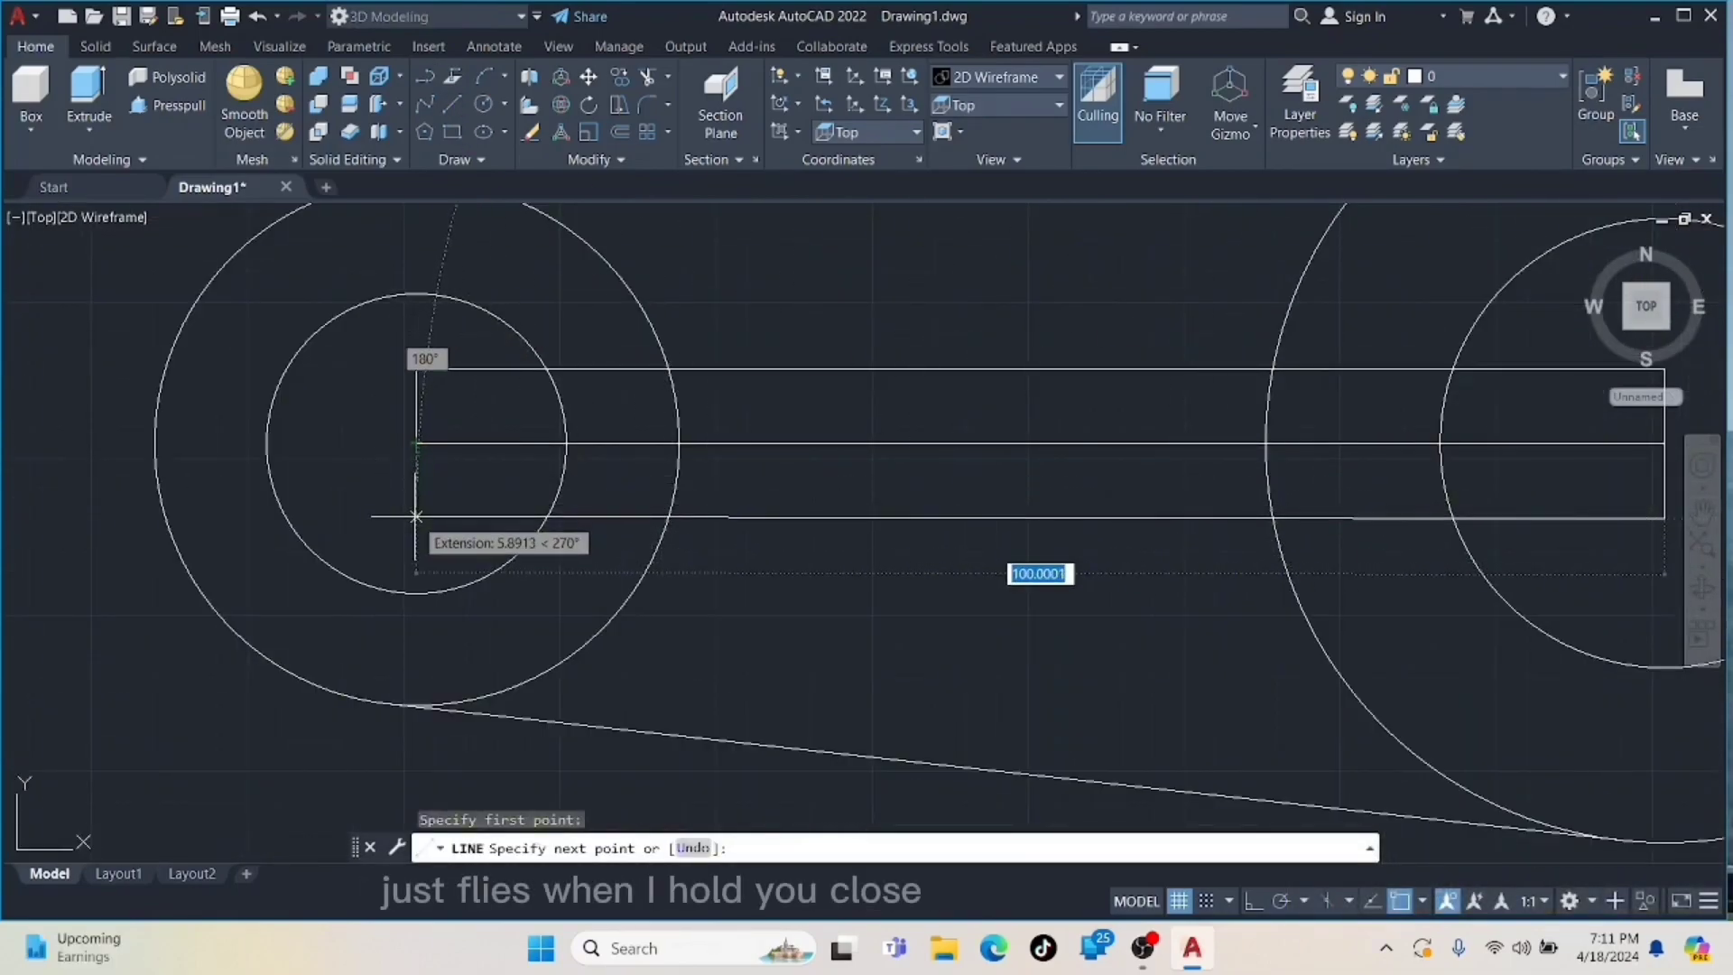
pyautogui.write('180')
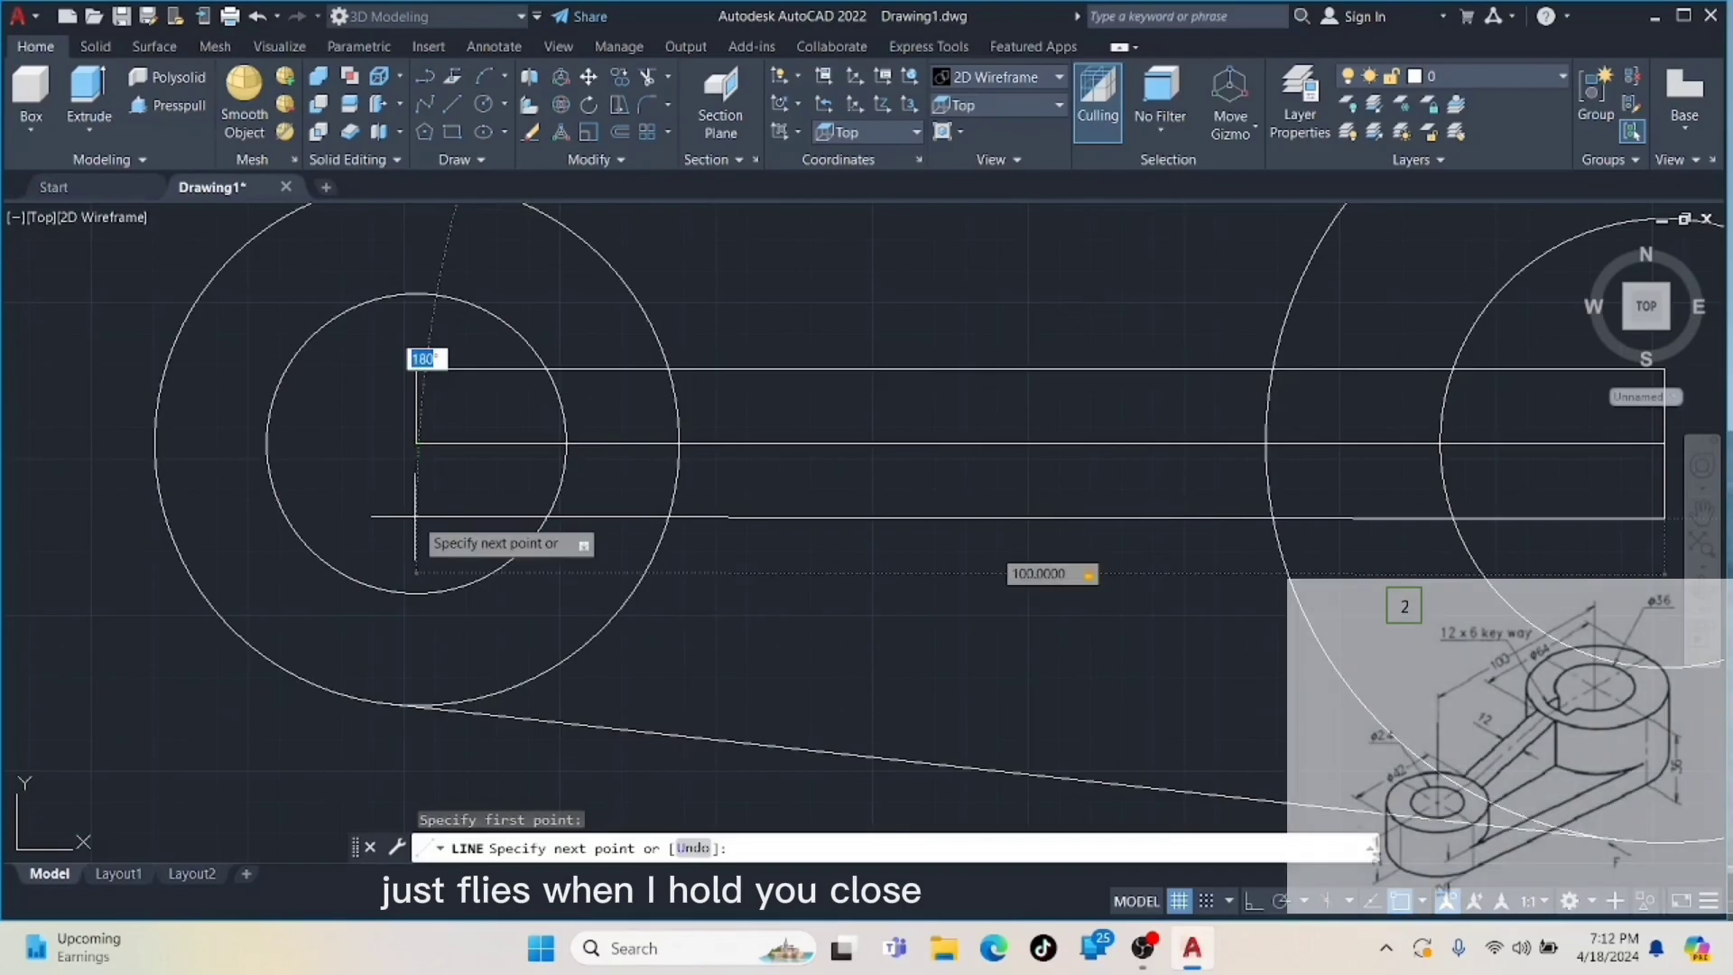
pyautogui.press('Return')
pyautogui.press('Escape')
pyautogui.click(492, 444)
pyautogui.press('Delete')
# - Trim away the parts of the rectangle inside both outer circles, leaving two parallel rib lines between them
pyautogui.scroll(-4, 492, 447)
pyautogui.moveTo(494, 447); pyautogui.dragTo(426, 493, button='middle')
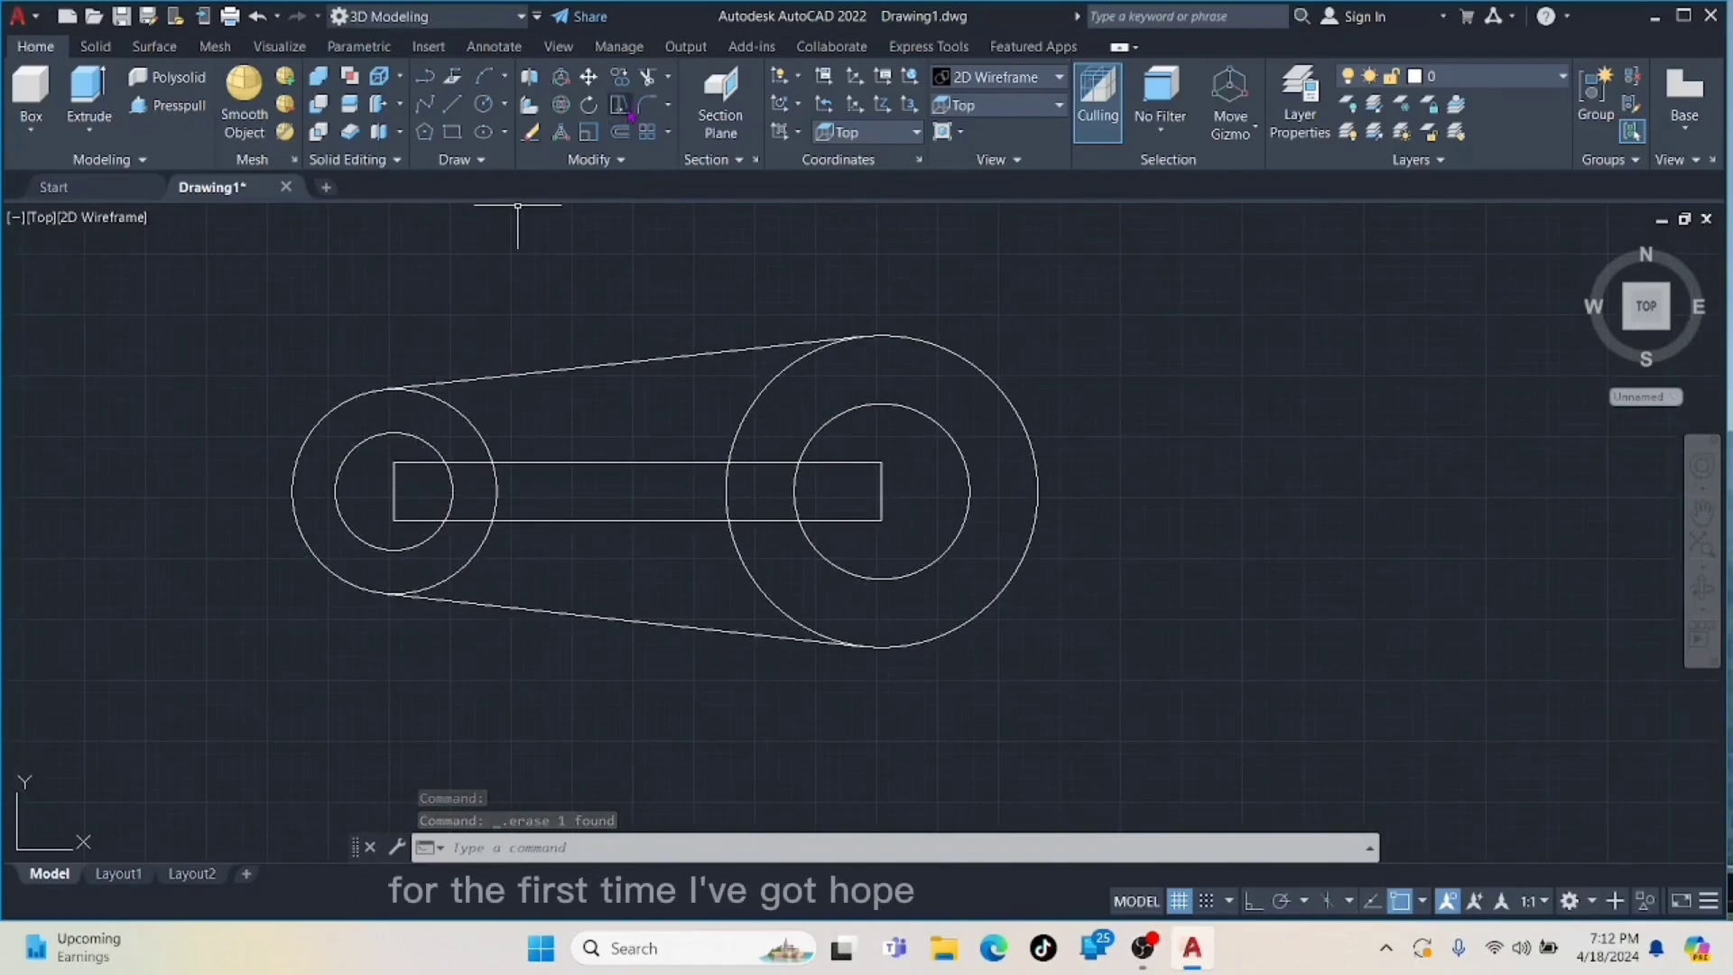
pyautogui.click(647, 78)
pyautogui.click(396, 491)
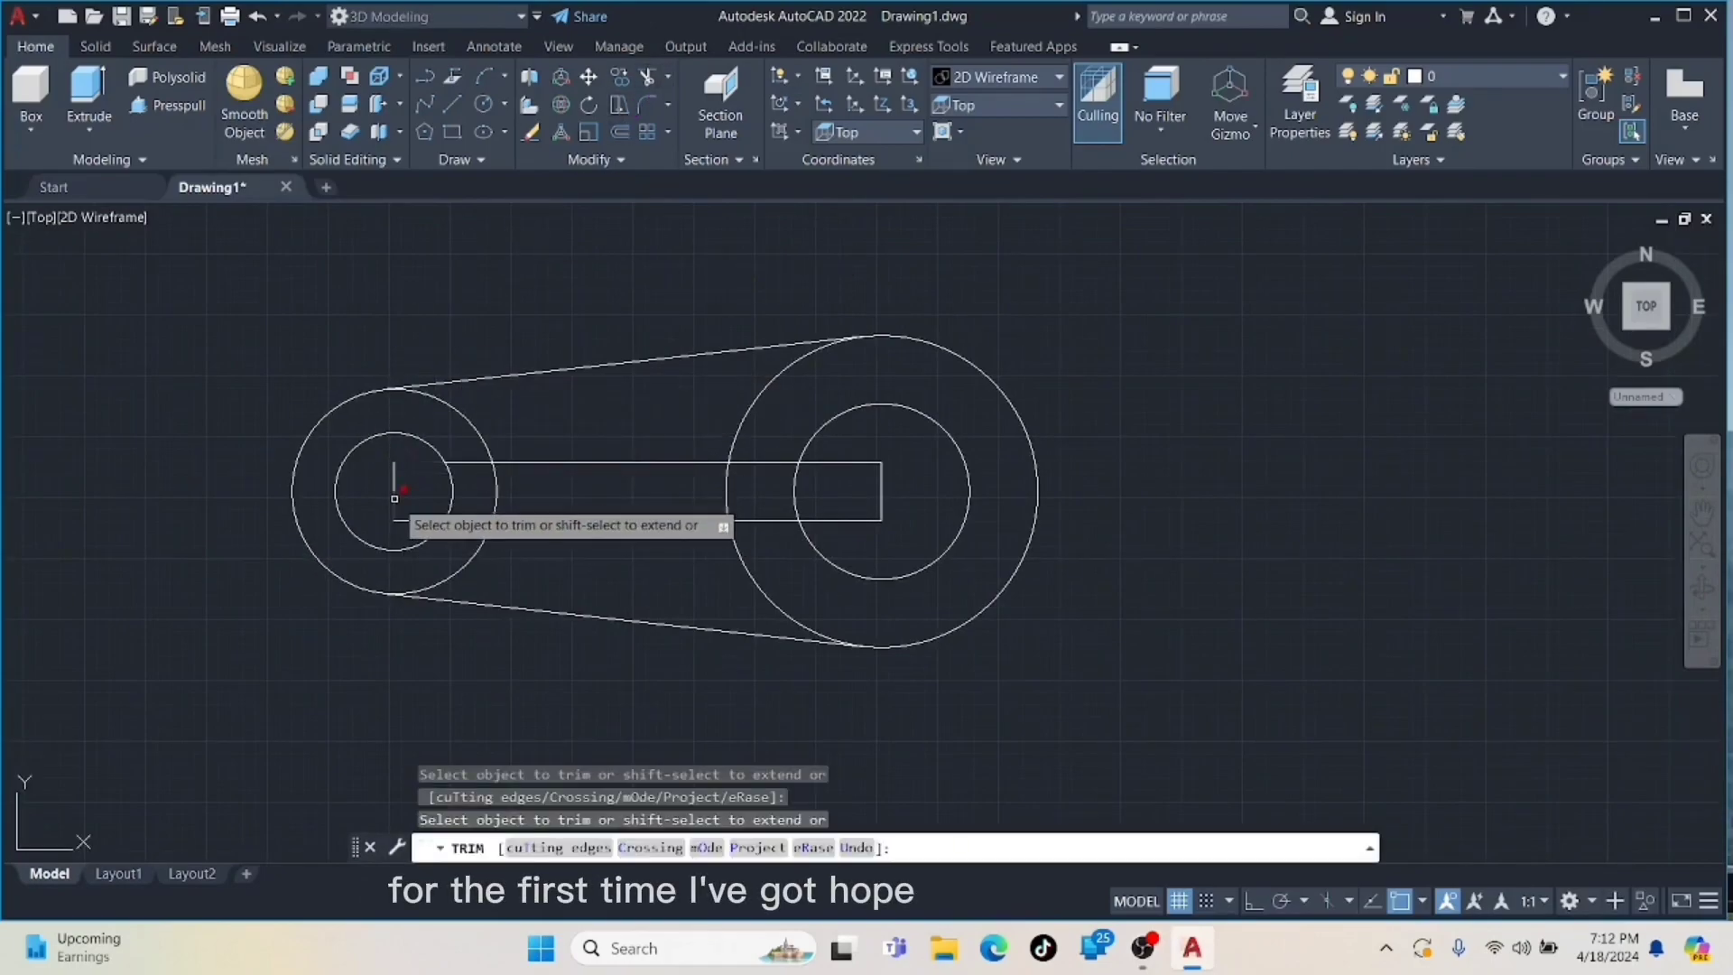
pyautogui.click(462, 452)
pyautogui.click(461, 530)
pyautogui.click(777, 451)
pyautogui.click(777, 531)
pyautogui.click(832, 453)
pyautogui.click(832, 531)
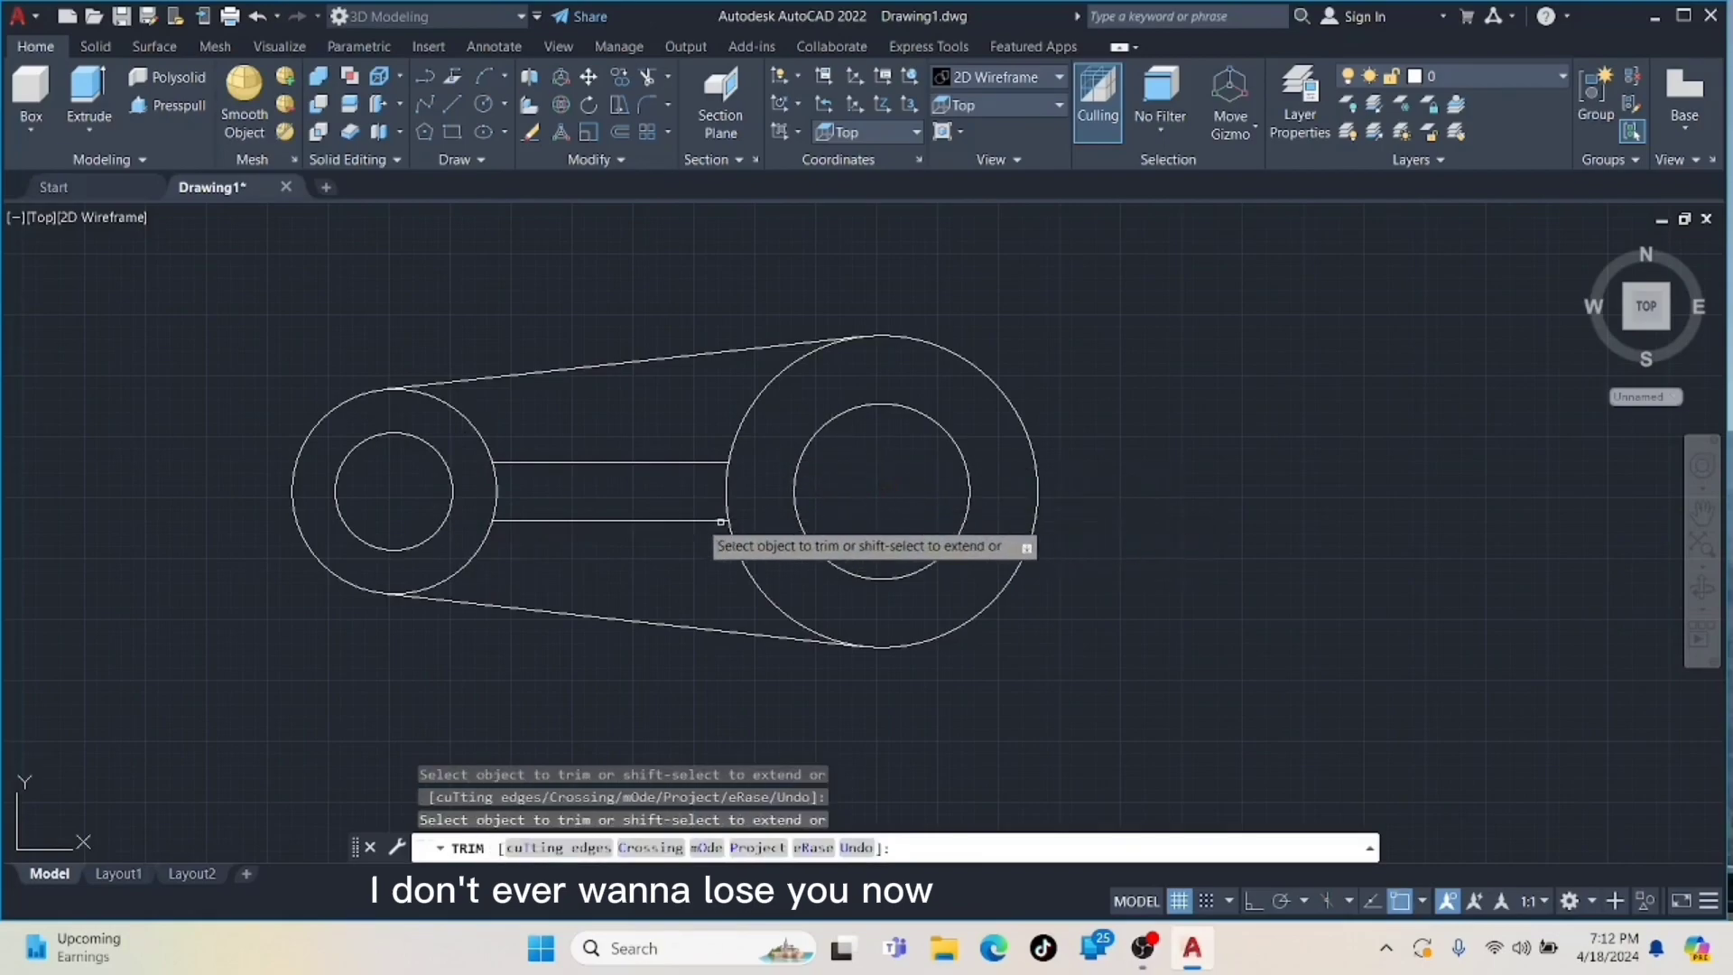
# - Draw connected keyway lines from the large circles' centre: 24 at 180°, 6 at 270° and 6 at 0°
pyautogui.scroll(2, 685, 514)
pyautogui.click(452, 104)
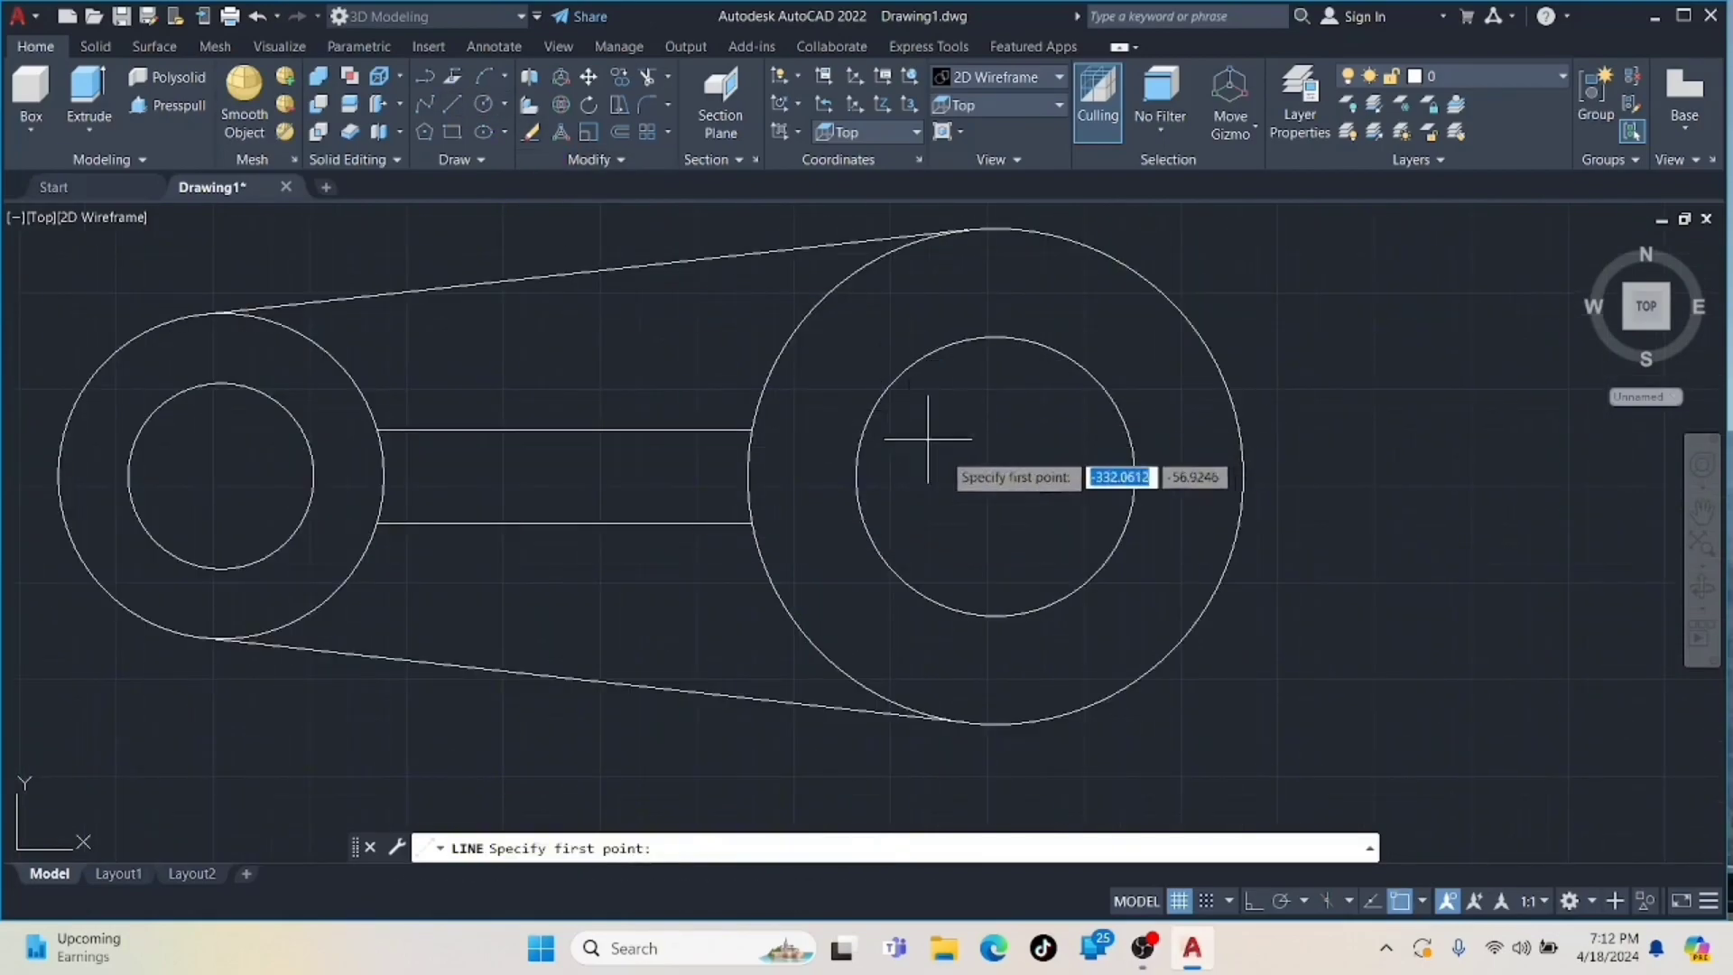
pyautogui.click(995, 476)
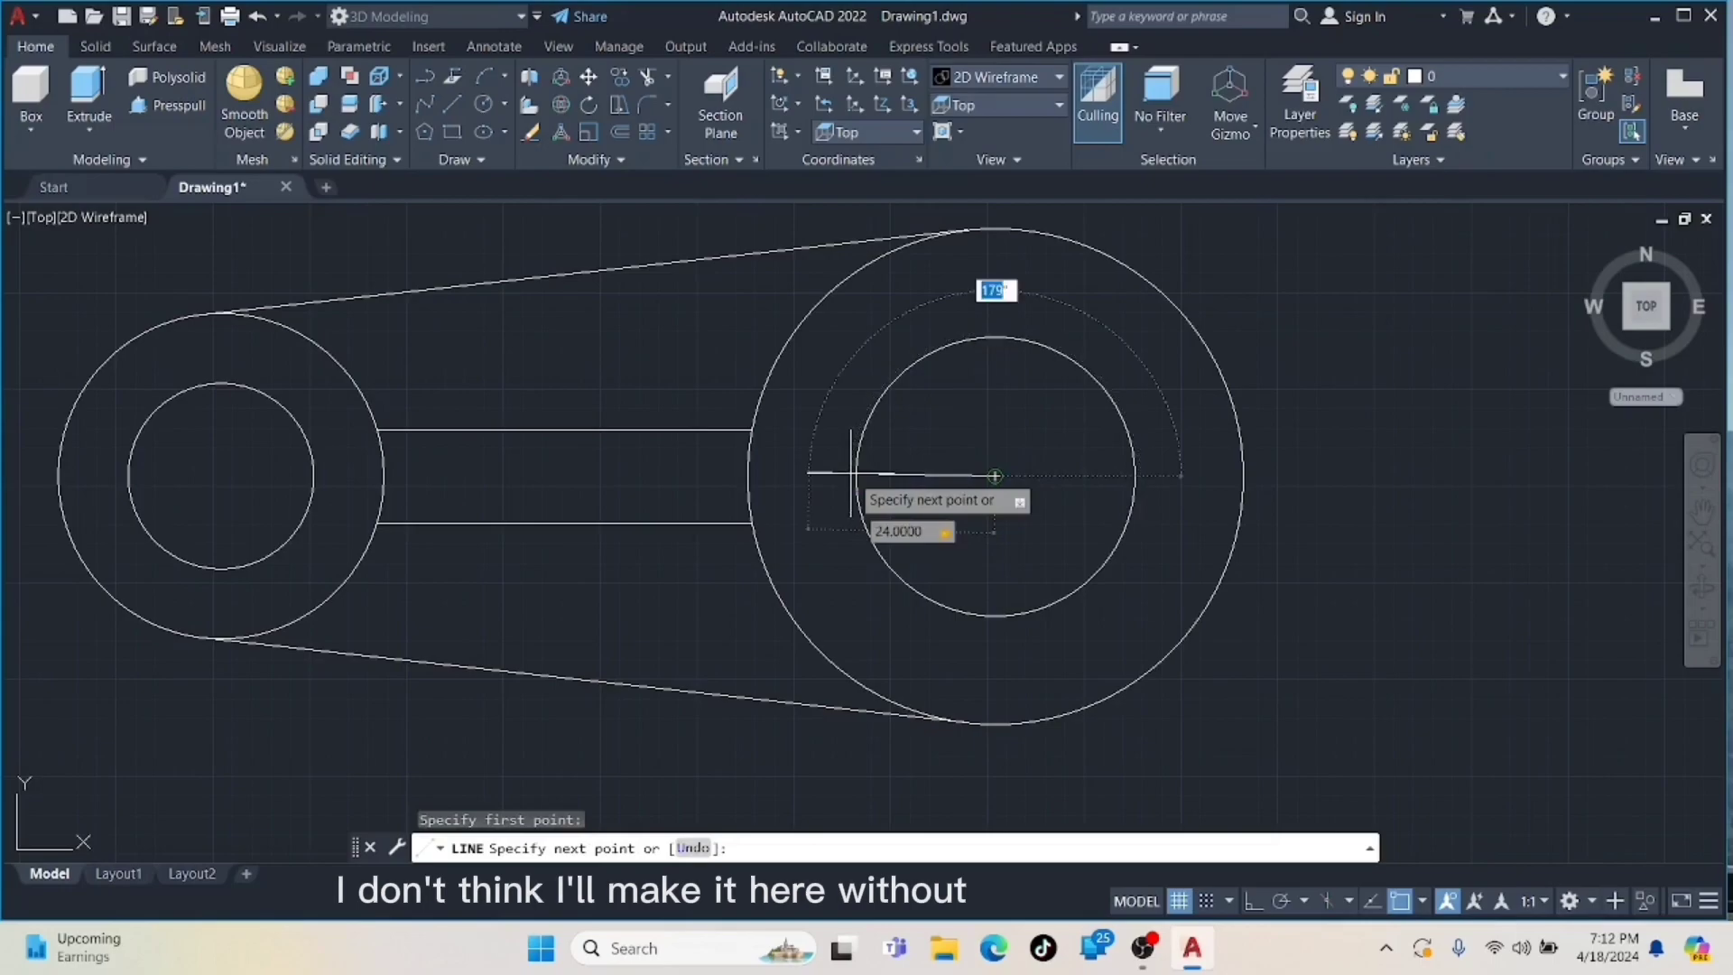
pyautogui.write('180')
pyautogui.press('Return')
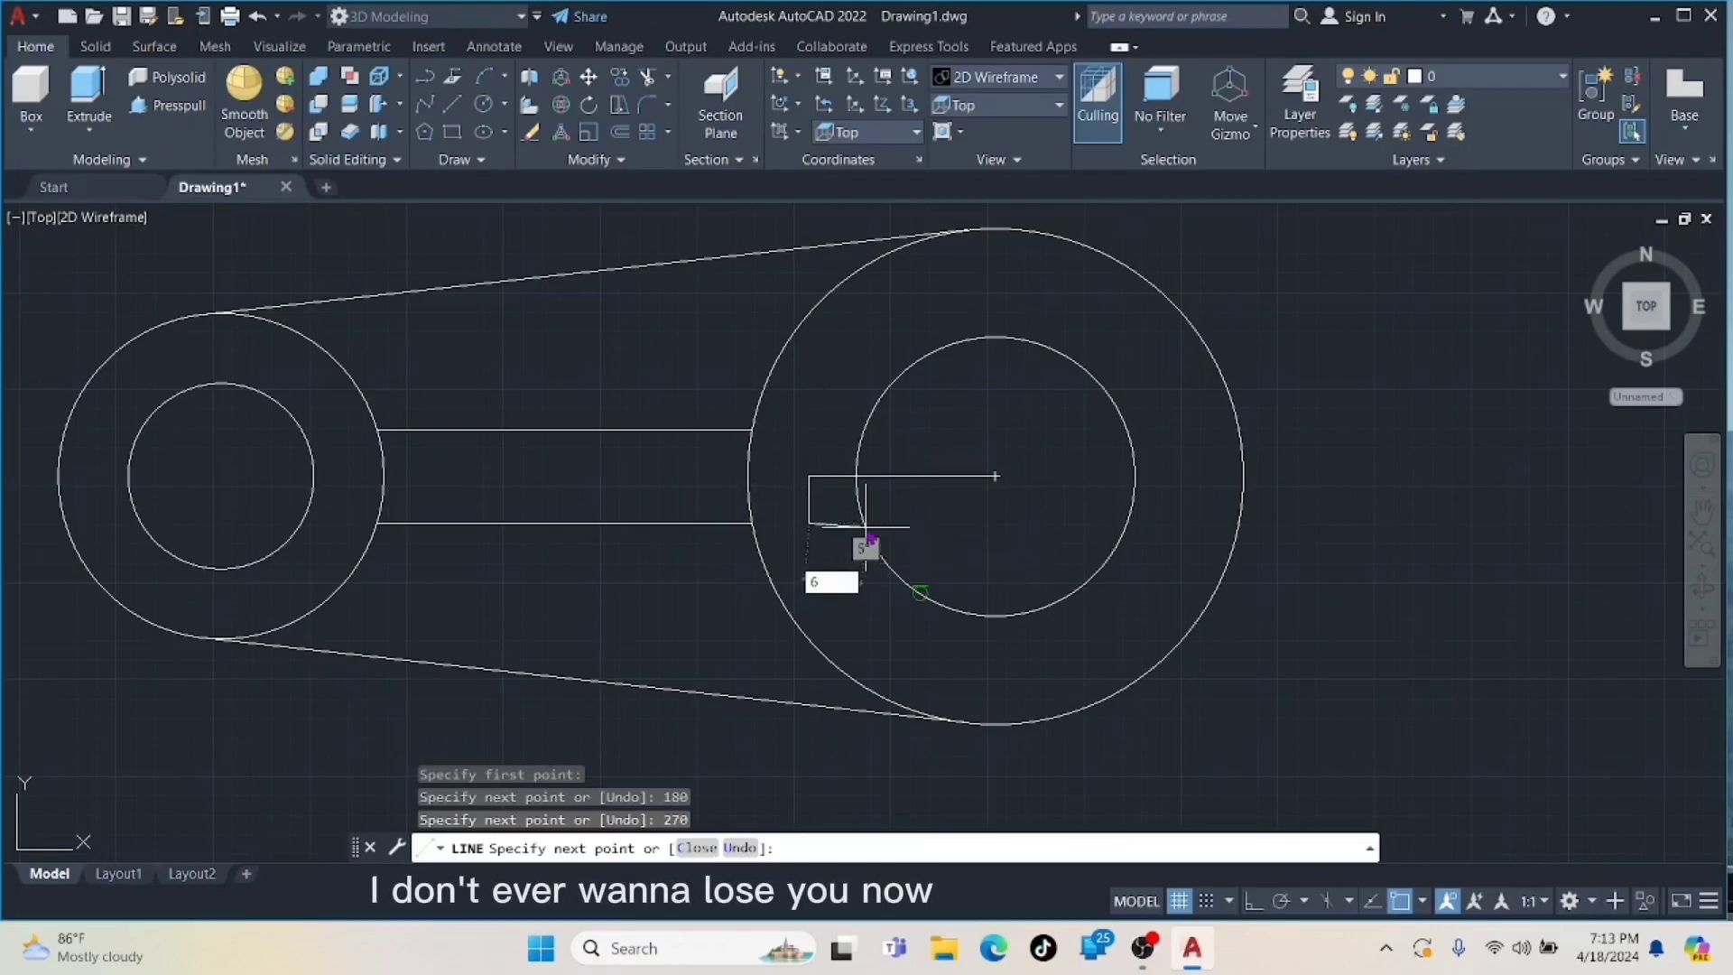
pyautogui.press('Escape')
# - Copy the short vertical keyway line upward so it extends the same distance above the keyway's centre line
pyautogui.scroll(3, 896, 508)
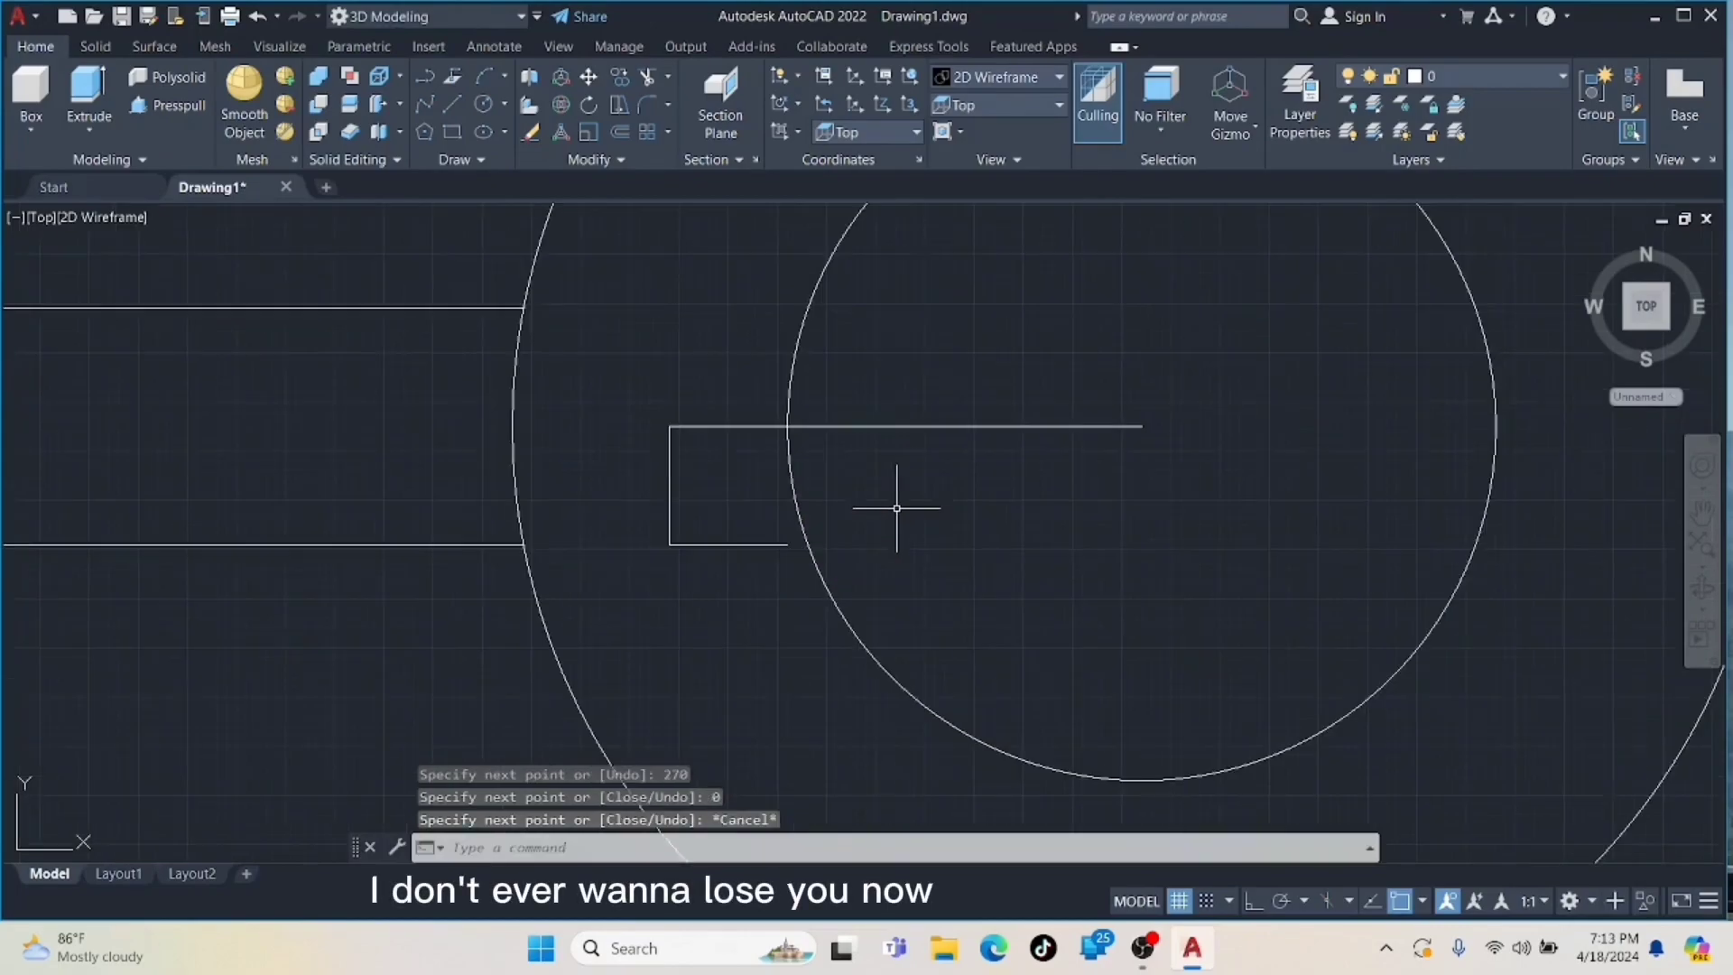
pyautogui.click(668, 482)
pyautogui.click(620, 78)
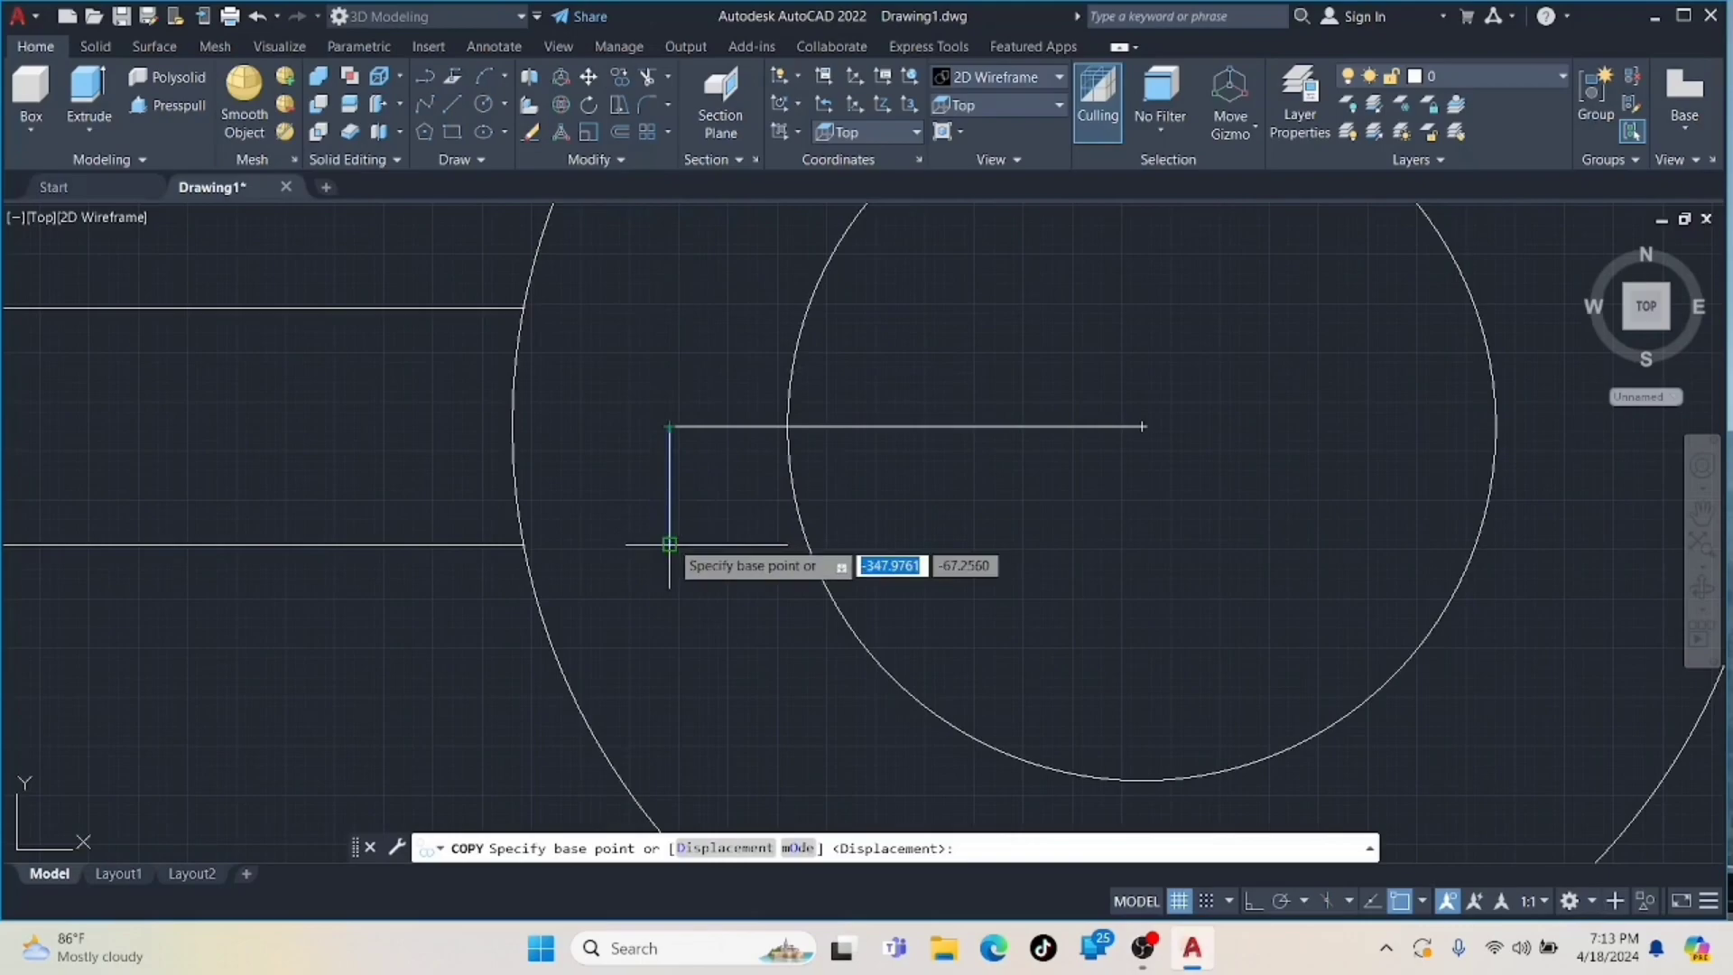
pyautogui.click(669, 544)
pyautogui.press('Escape')
# - Copy the lower horizontal keyway line to the top end of the upper vertical line
pyautogui.click(729, 544)
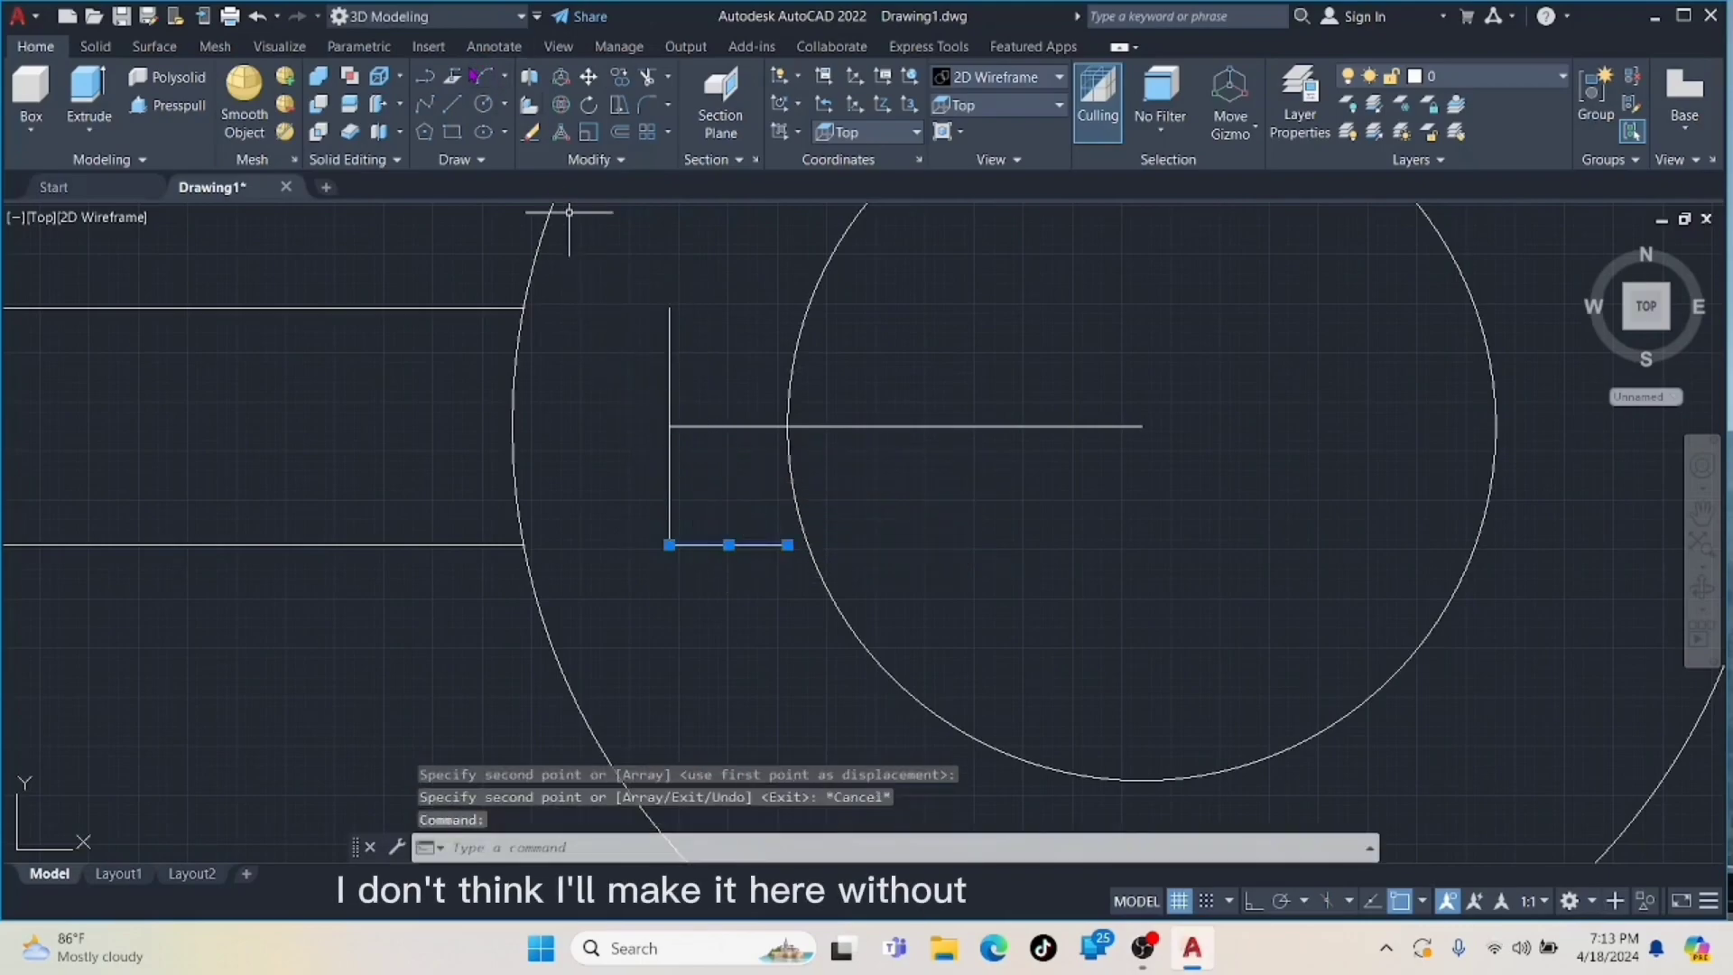
pyautogui.click(620, 78)
pyautogui.click(668, 544)
pyautogui.click(668, 307)
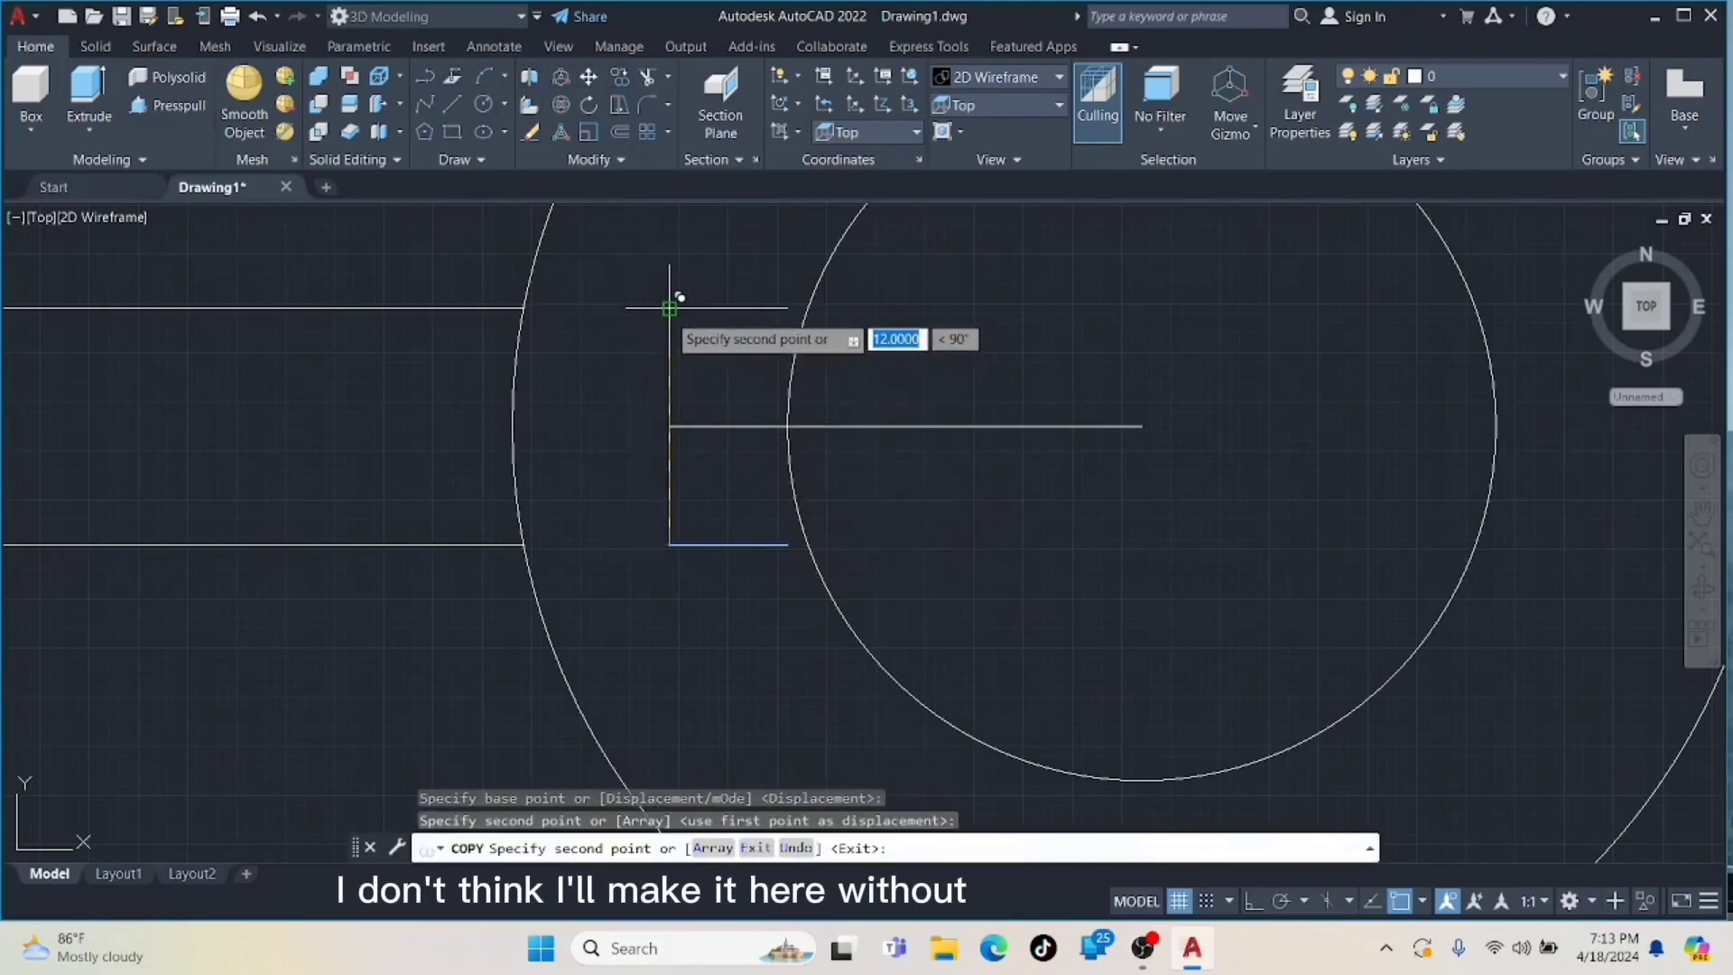
# - Finish copying the keyway line and erase the horizontal construction line running to the large circle's centre
pyautogui.press('Escape')
pyautogui.click(719, 426)
pyautogui.press('Delete')
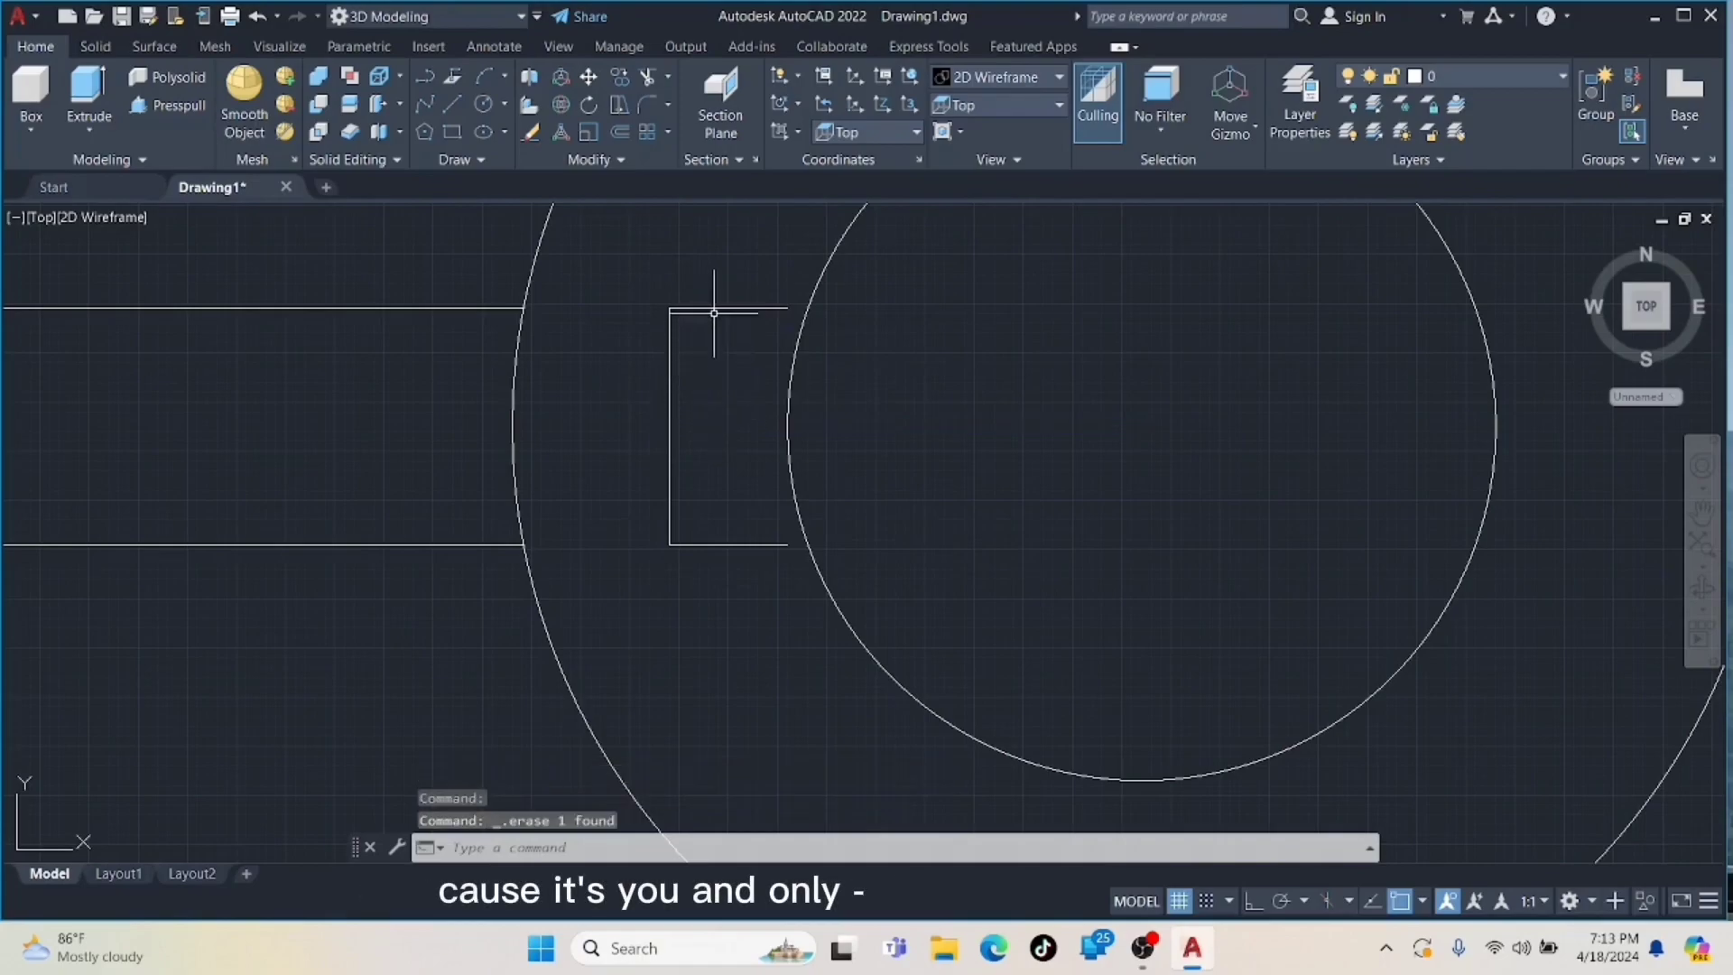
# - Move the four keyway lines together from the upper line's open end onto the bore circle of the large boss
pyautogui.click(719, 307)
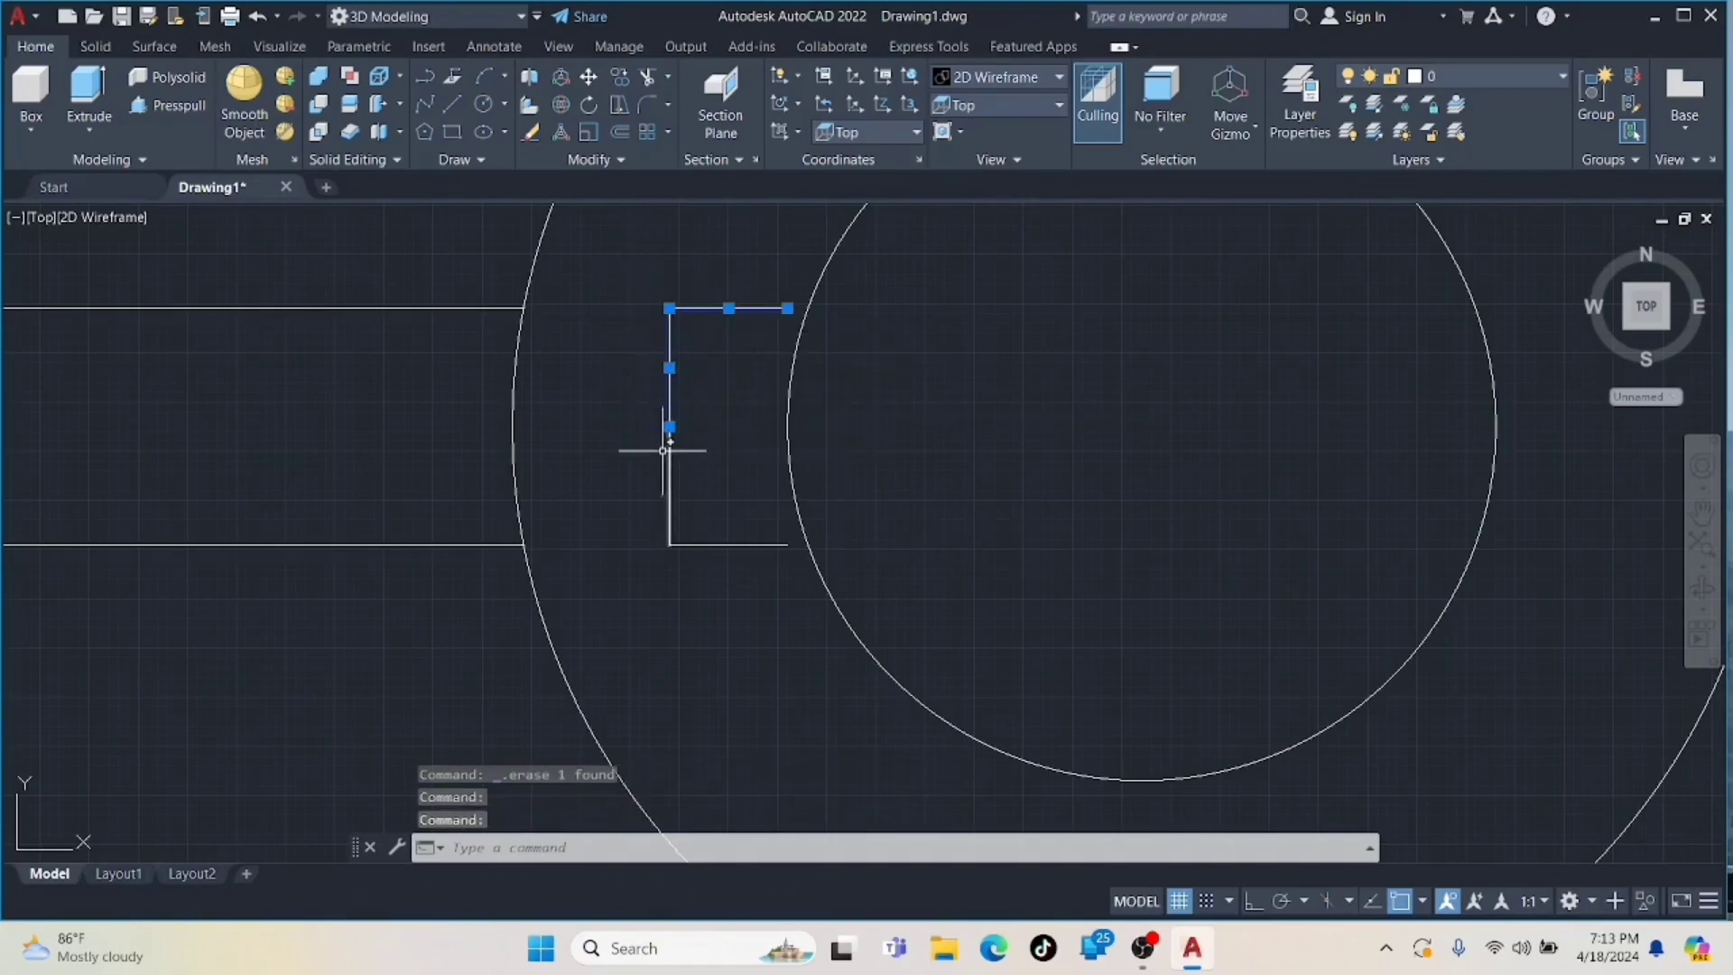
pyautogui.click(590, 79)
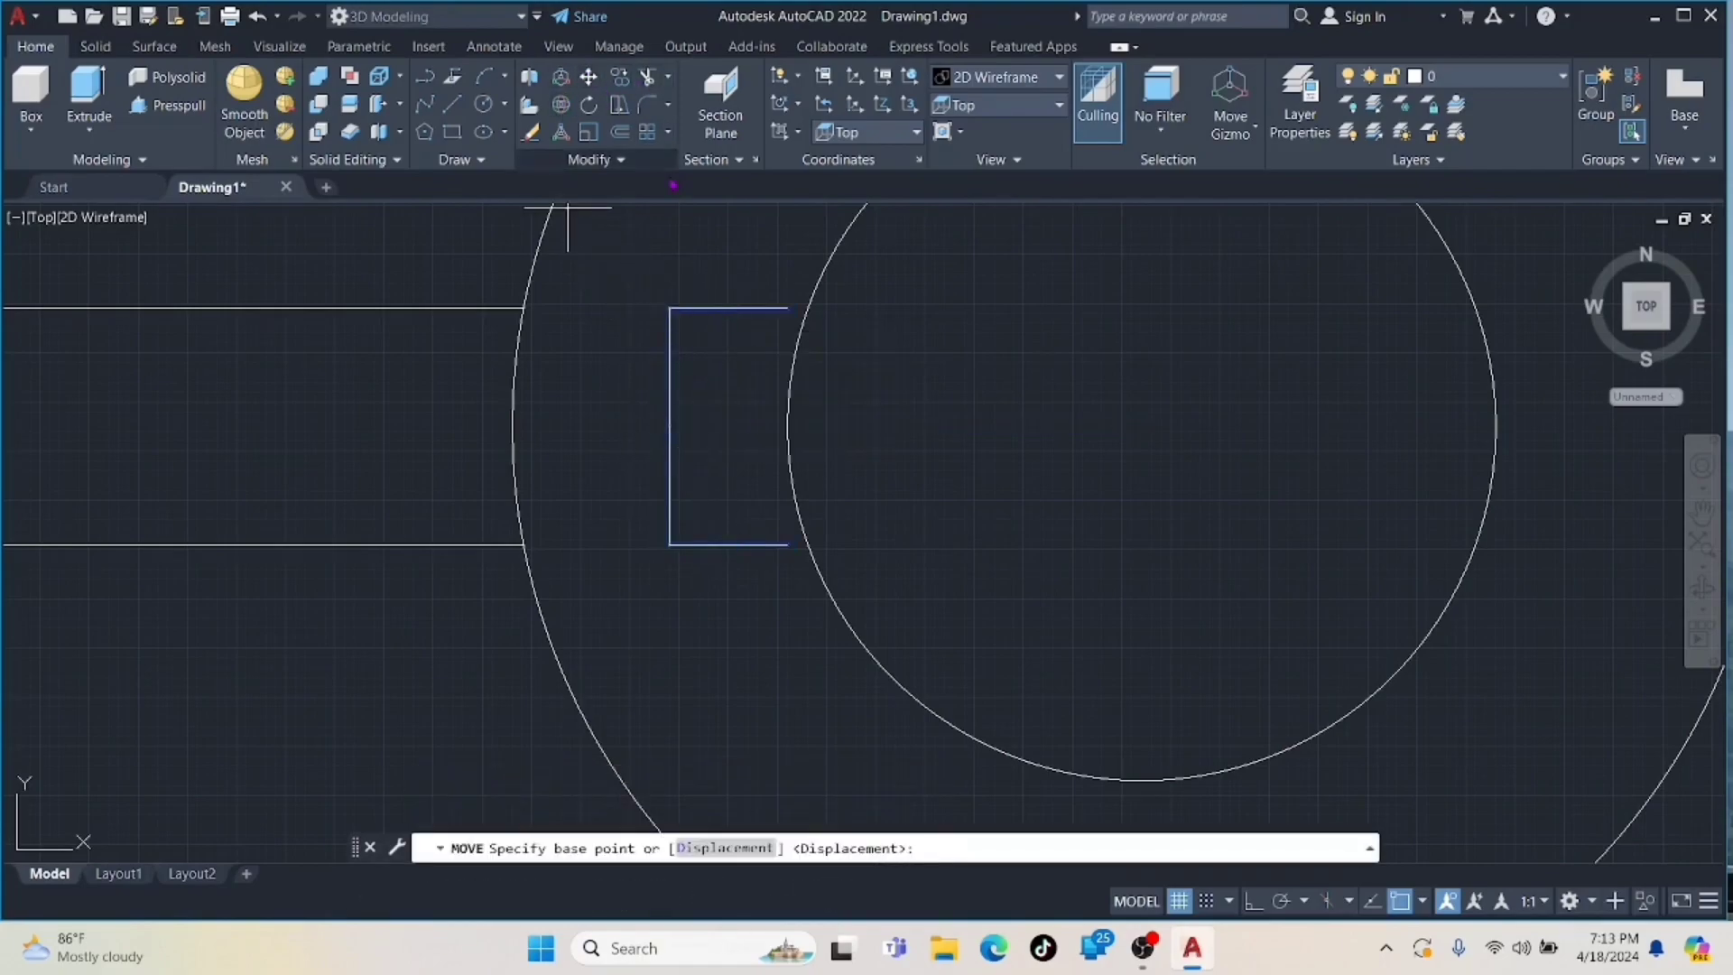
pyautogui.click(783, 308)
pyautogui.click(808, 282)
pyautogui.scroll(2, 835, 380)
pyautogui.scroll(-3, 834, 380)
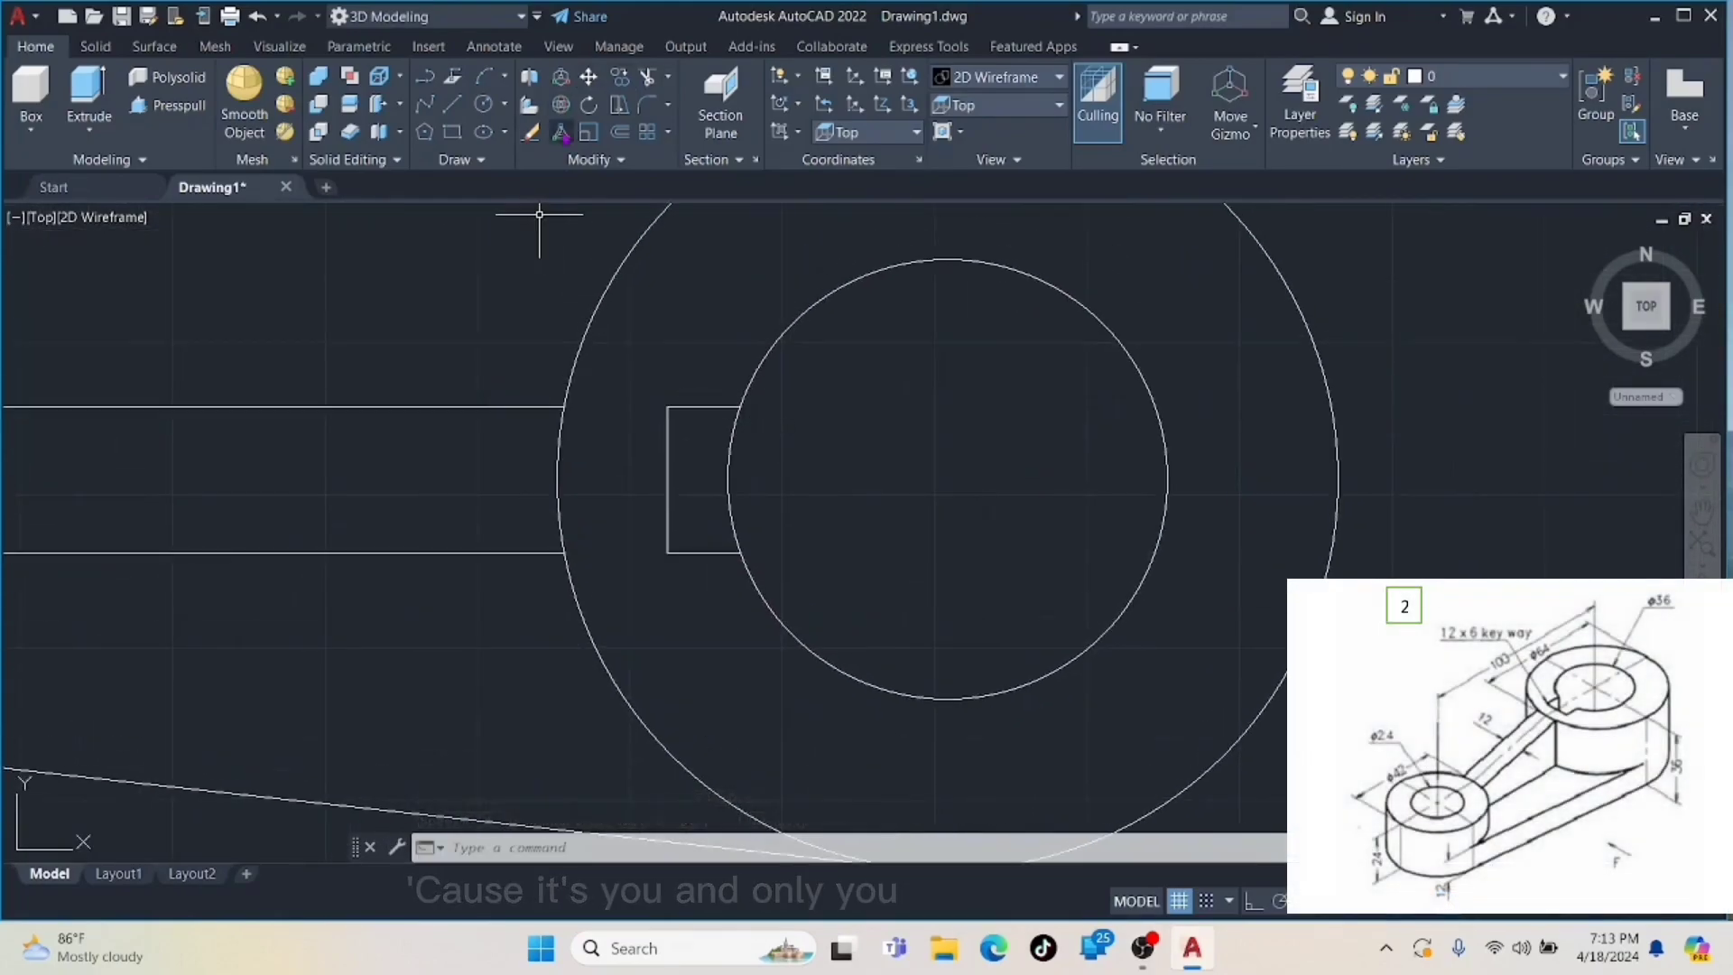
# - Trim away the bore circle's arc across the keyway mouth so the keyway opens into the bore
pyautogui.write('tr')
pyautogui.press('Return')
pyautogui.press('Escape')
pyautogui.scroll(-4, 731, 447)
pyautogui.moveTo(731, 447); pyautogui.dragTo(780, 425, button='middle')
# - Draw circles over the existing outer circles: radius 32 at the large boss's centre and radius 21 at the small boss's centre
pyautogui.write('c')
pyautogui.press('Return')
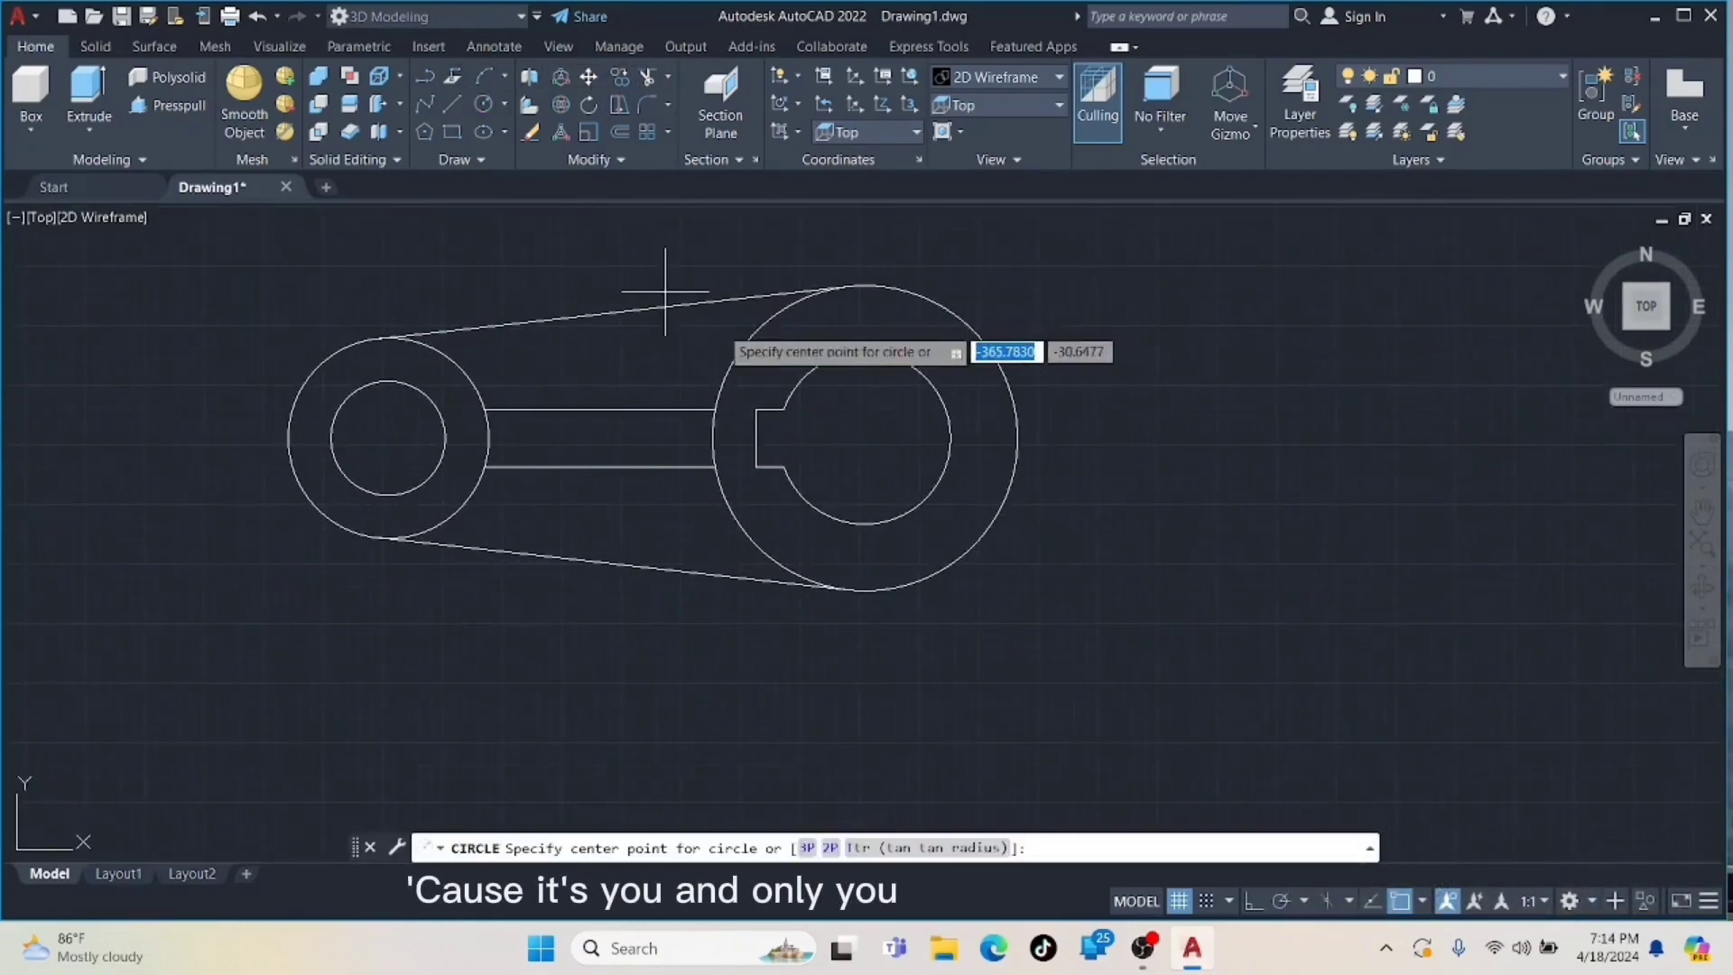
pyautogui.click(877, 459)
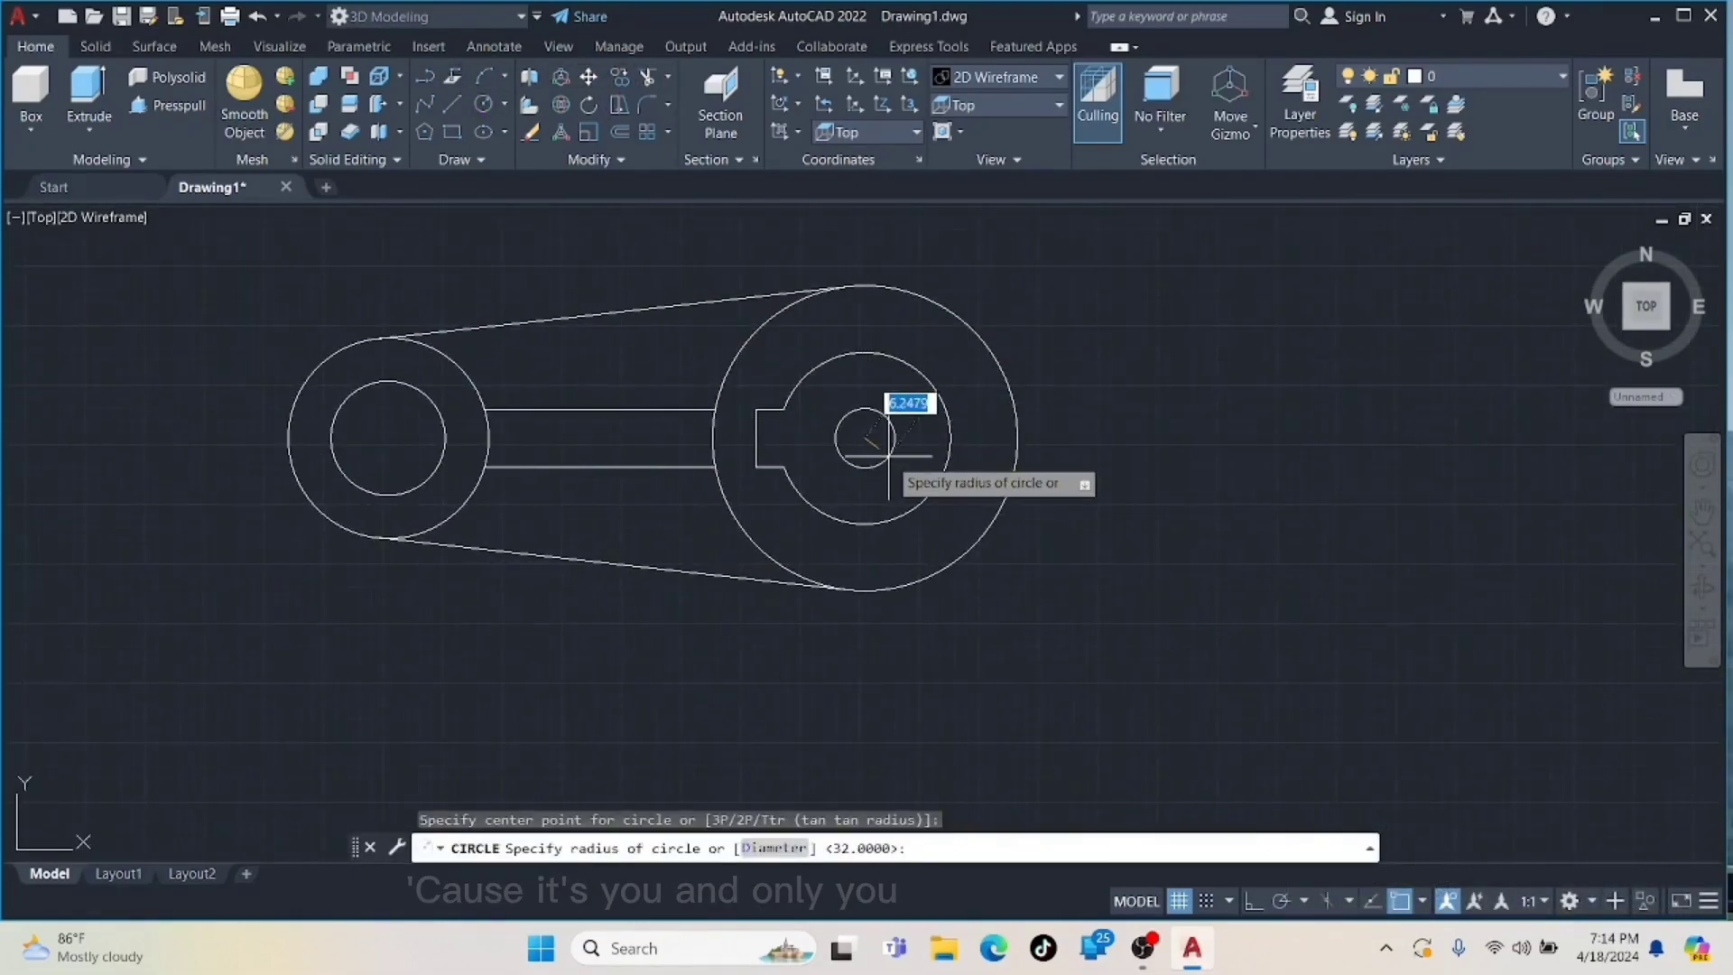
pyautogui.write('32')
pyautogui.press('Return')
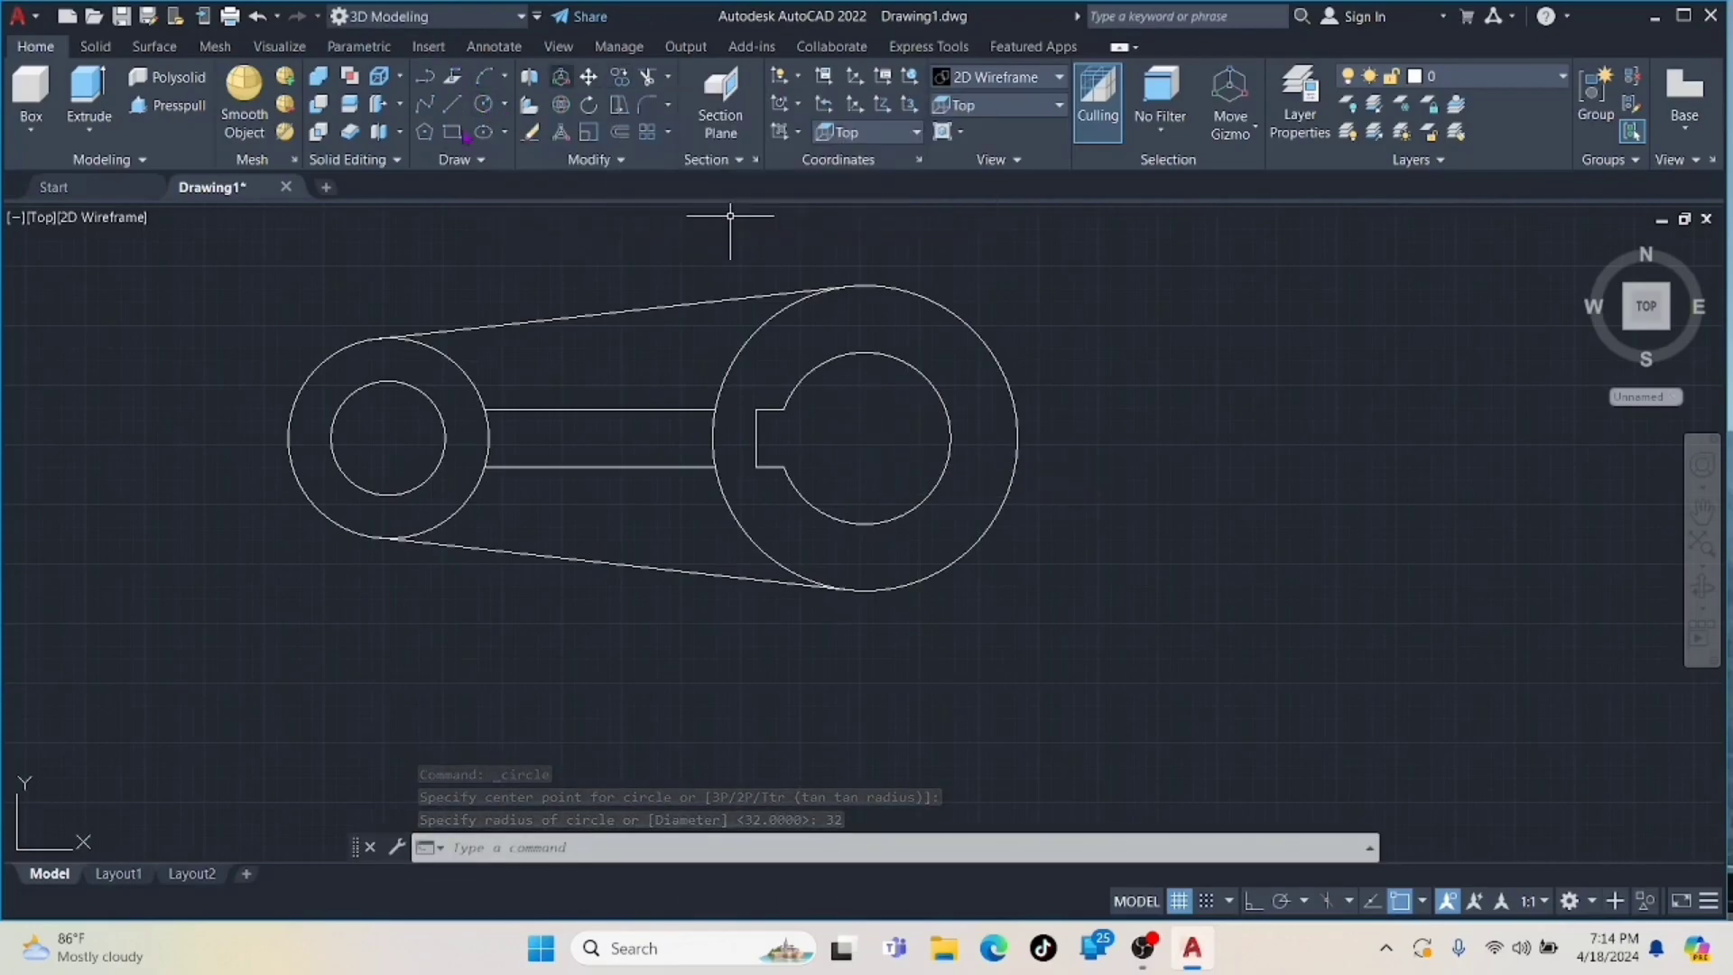
pyautogui.press('Return')
pyautogui.click(388, 438)
pyautogui.write('21')
pyautogui.press('Return')
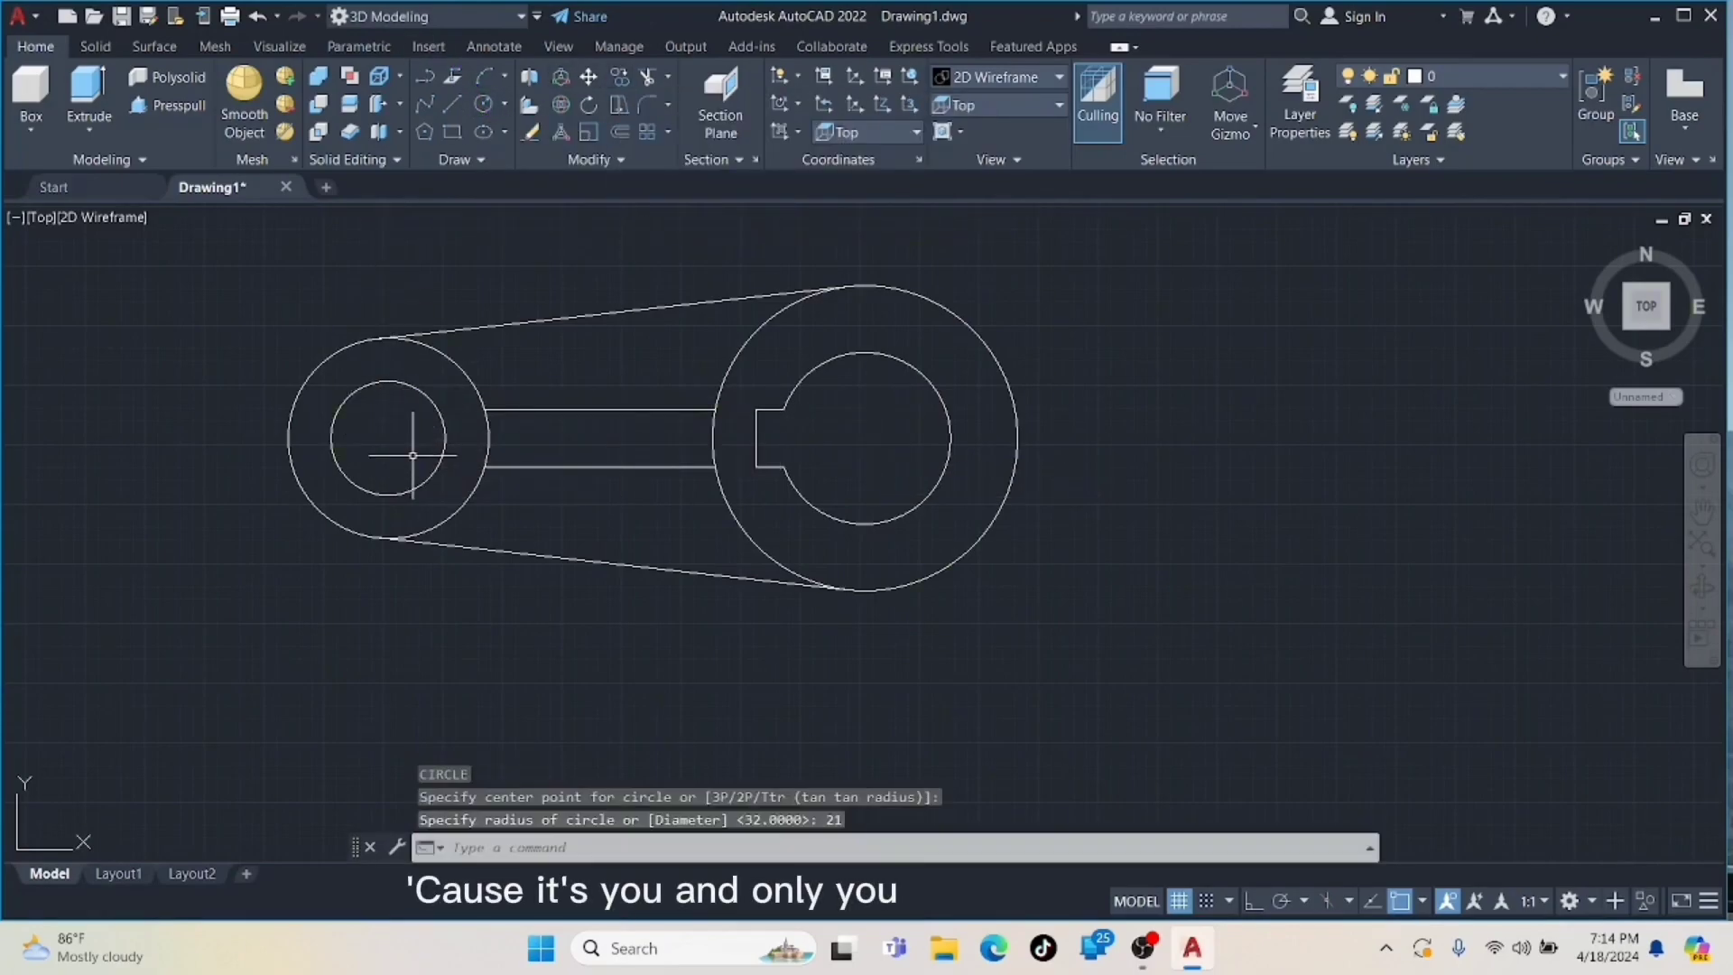
# - Trim the duplicate boss circles at the tangent lines, keeping only their inner arcs facing each other
pyautogui.write('tr')
pyautogui.press('Return')
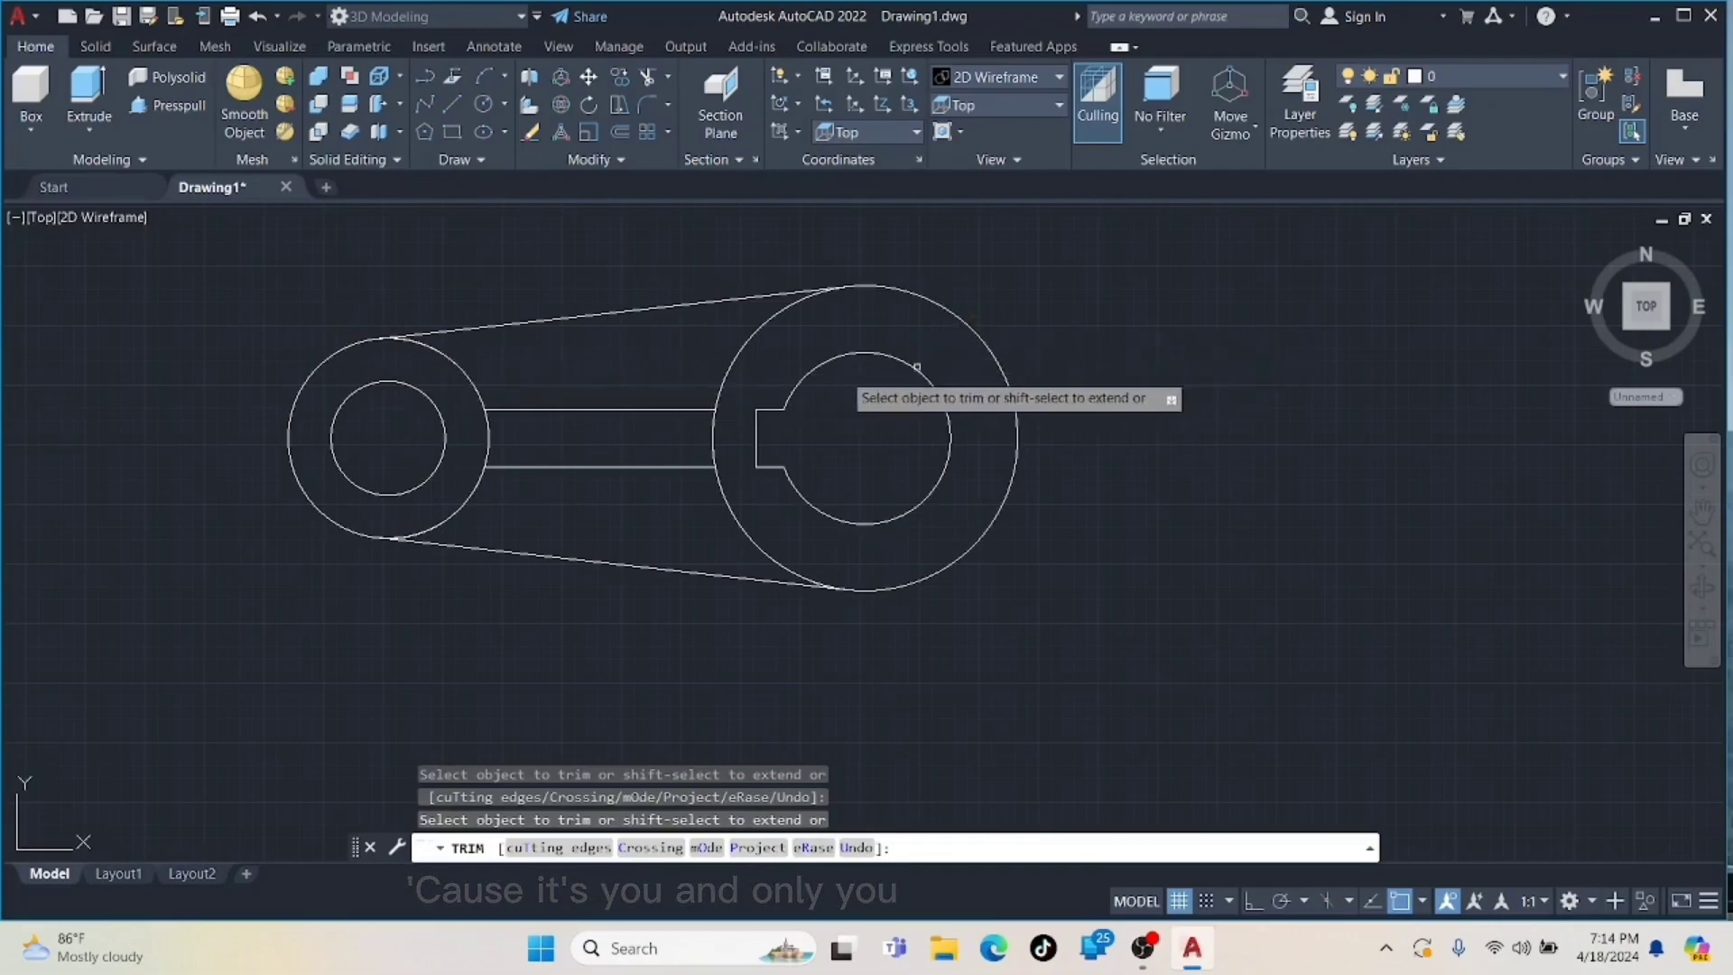
pyautogui.press('Escape')
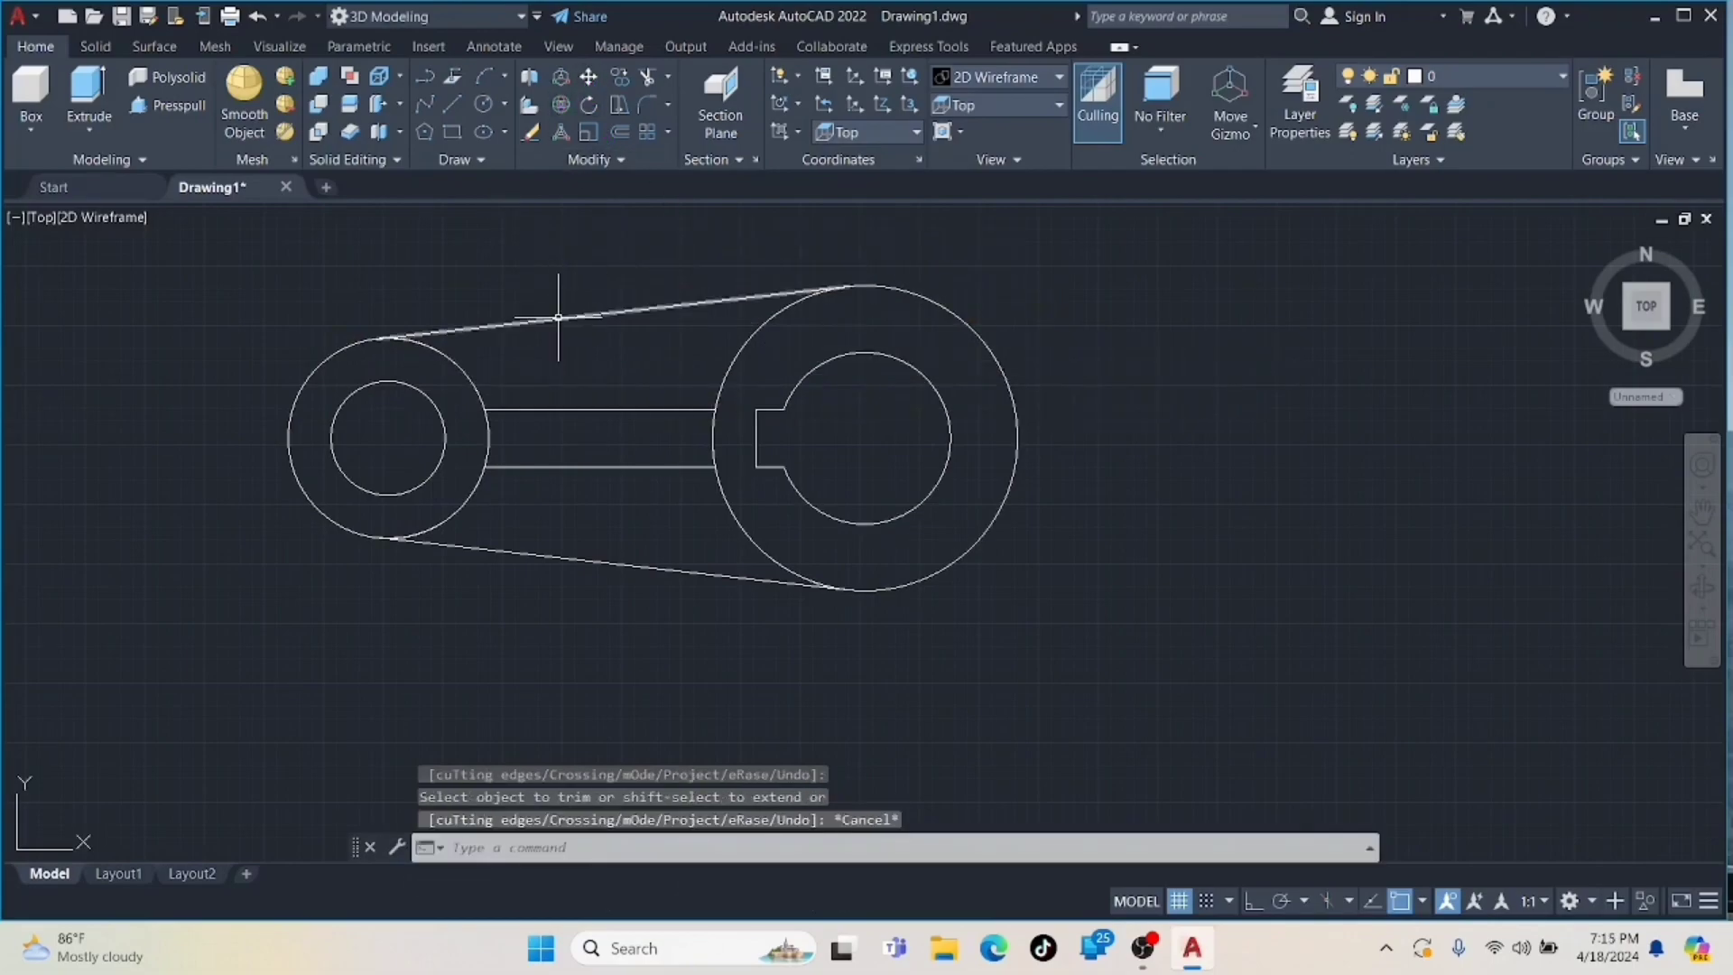
# - Join the two tangent lines and the two inner arcs into one closed polyline for the link's web
pyautogui.click(560, 320)
pyautogui.click(474, 379)
pyautogui.click(727, 373)
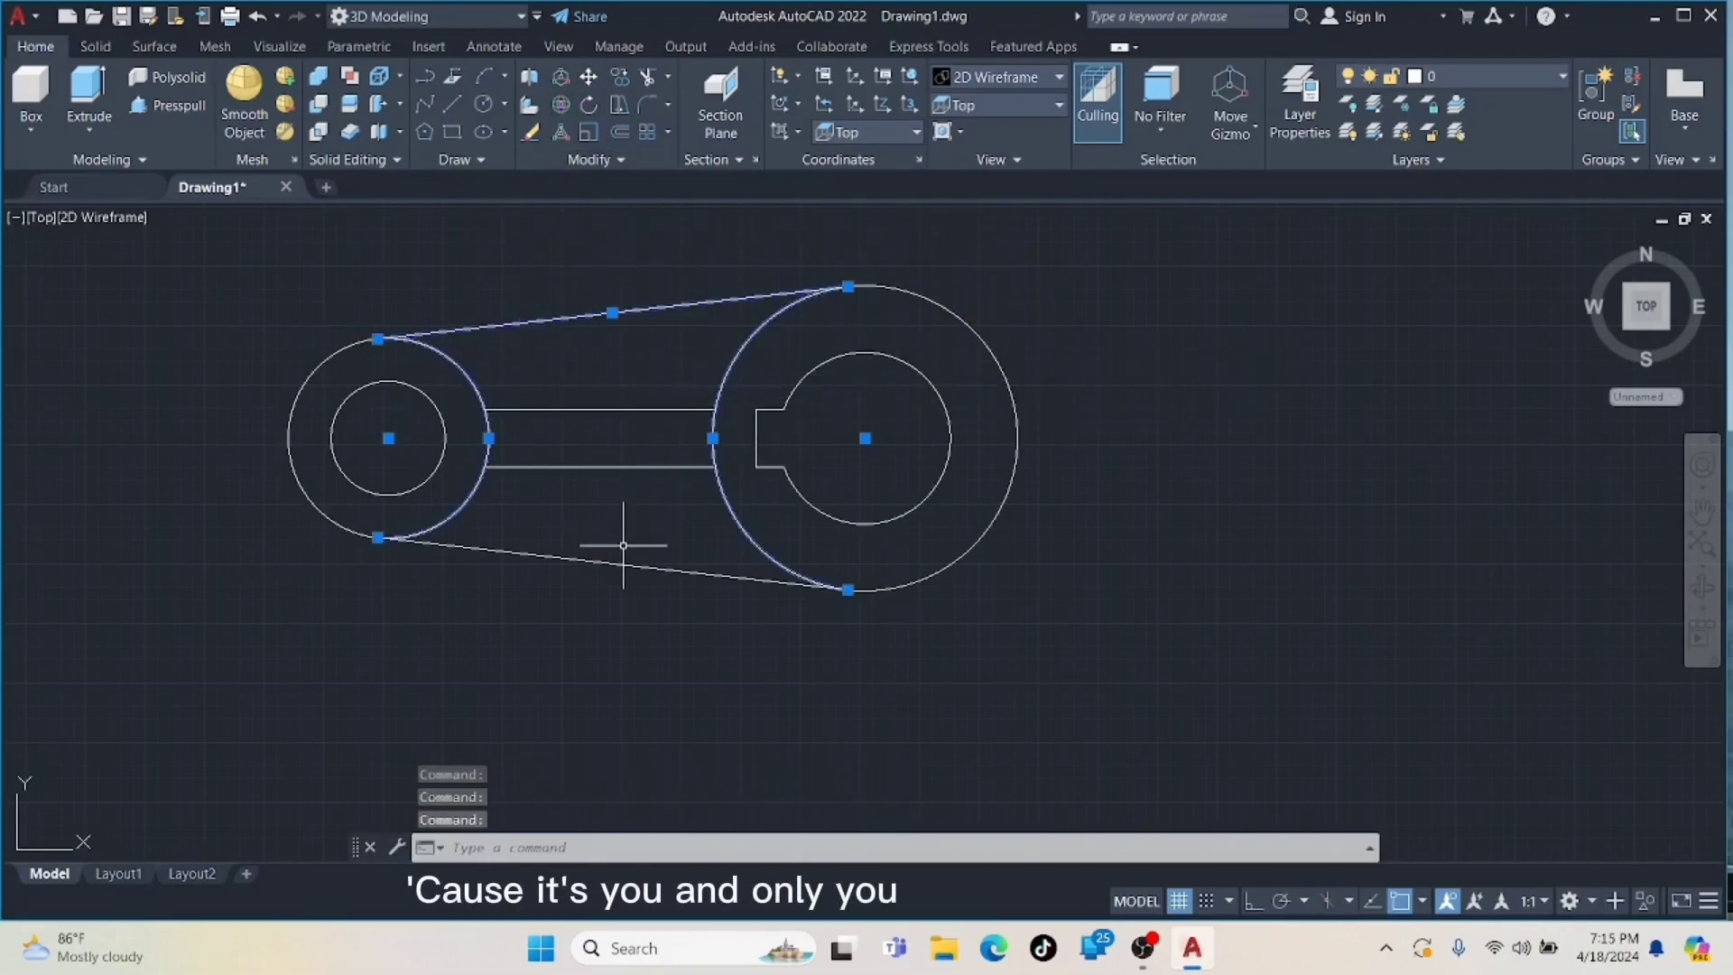
pyautogui.press('Return')
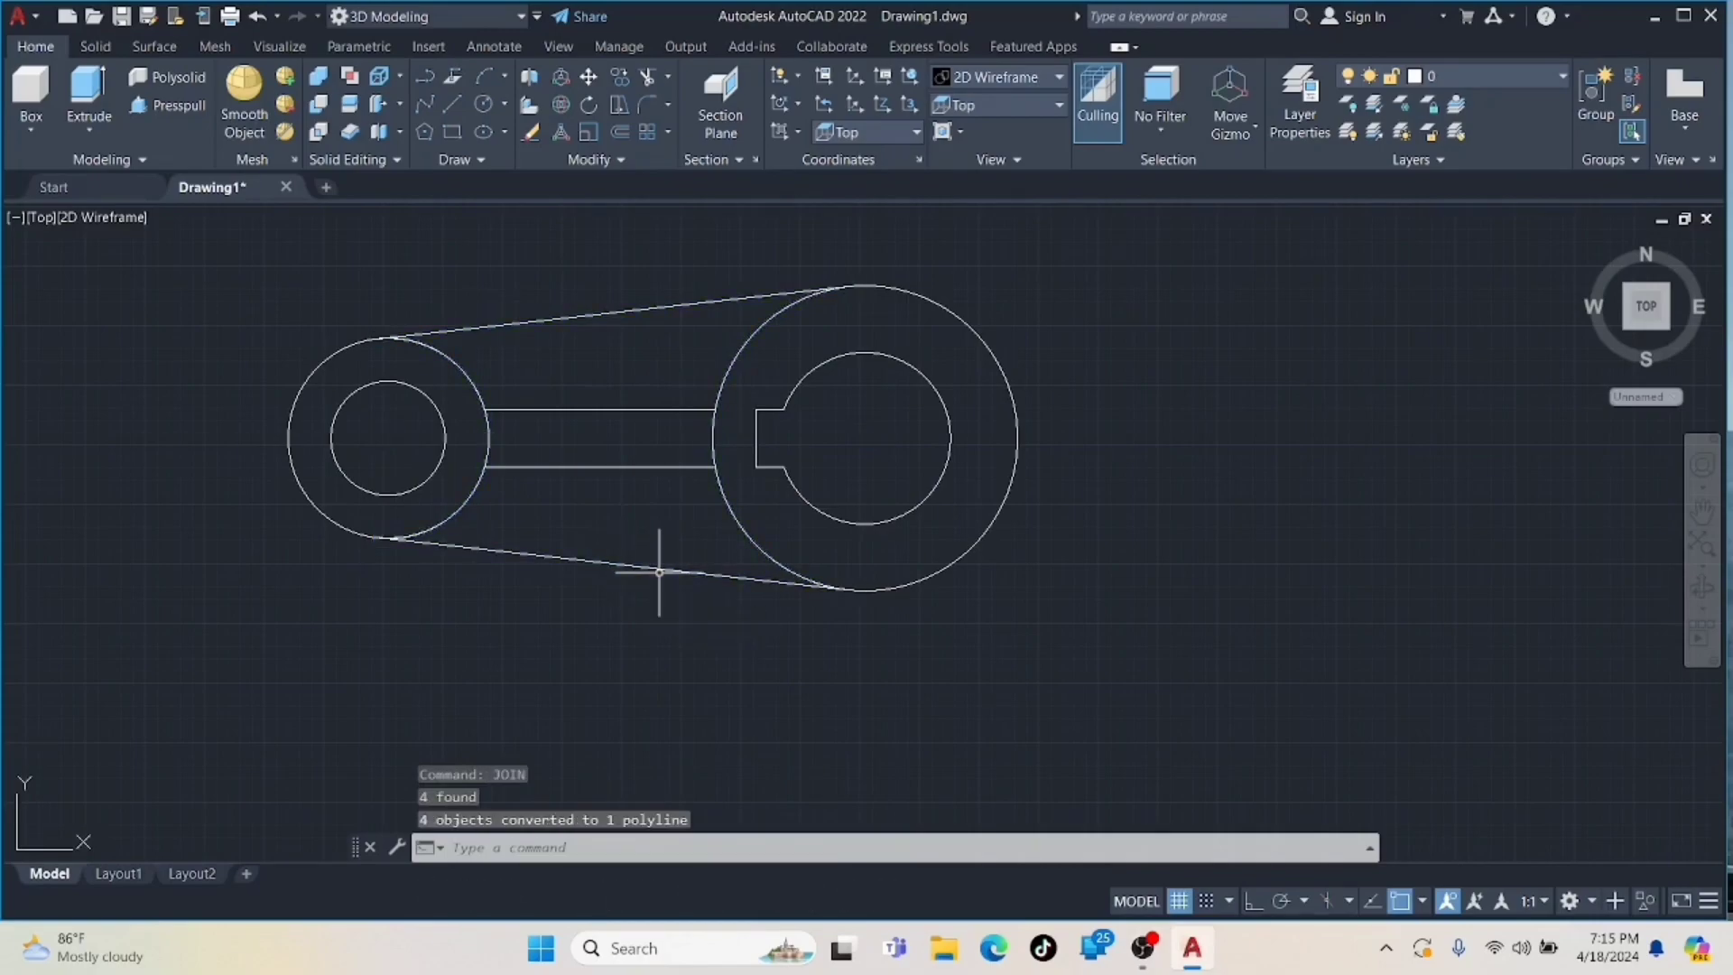
# - Draw another radius 21 circle at the small boss's centre and another radius 32 circle at the large boss's centre
pyautogui.click(482, 104)
pyautogui.click(388, 438)
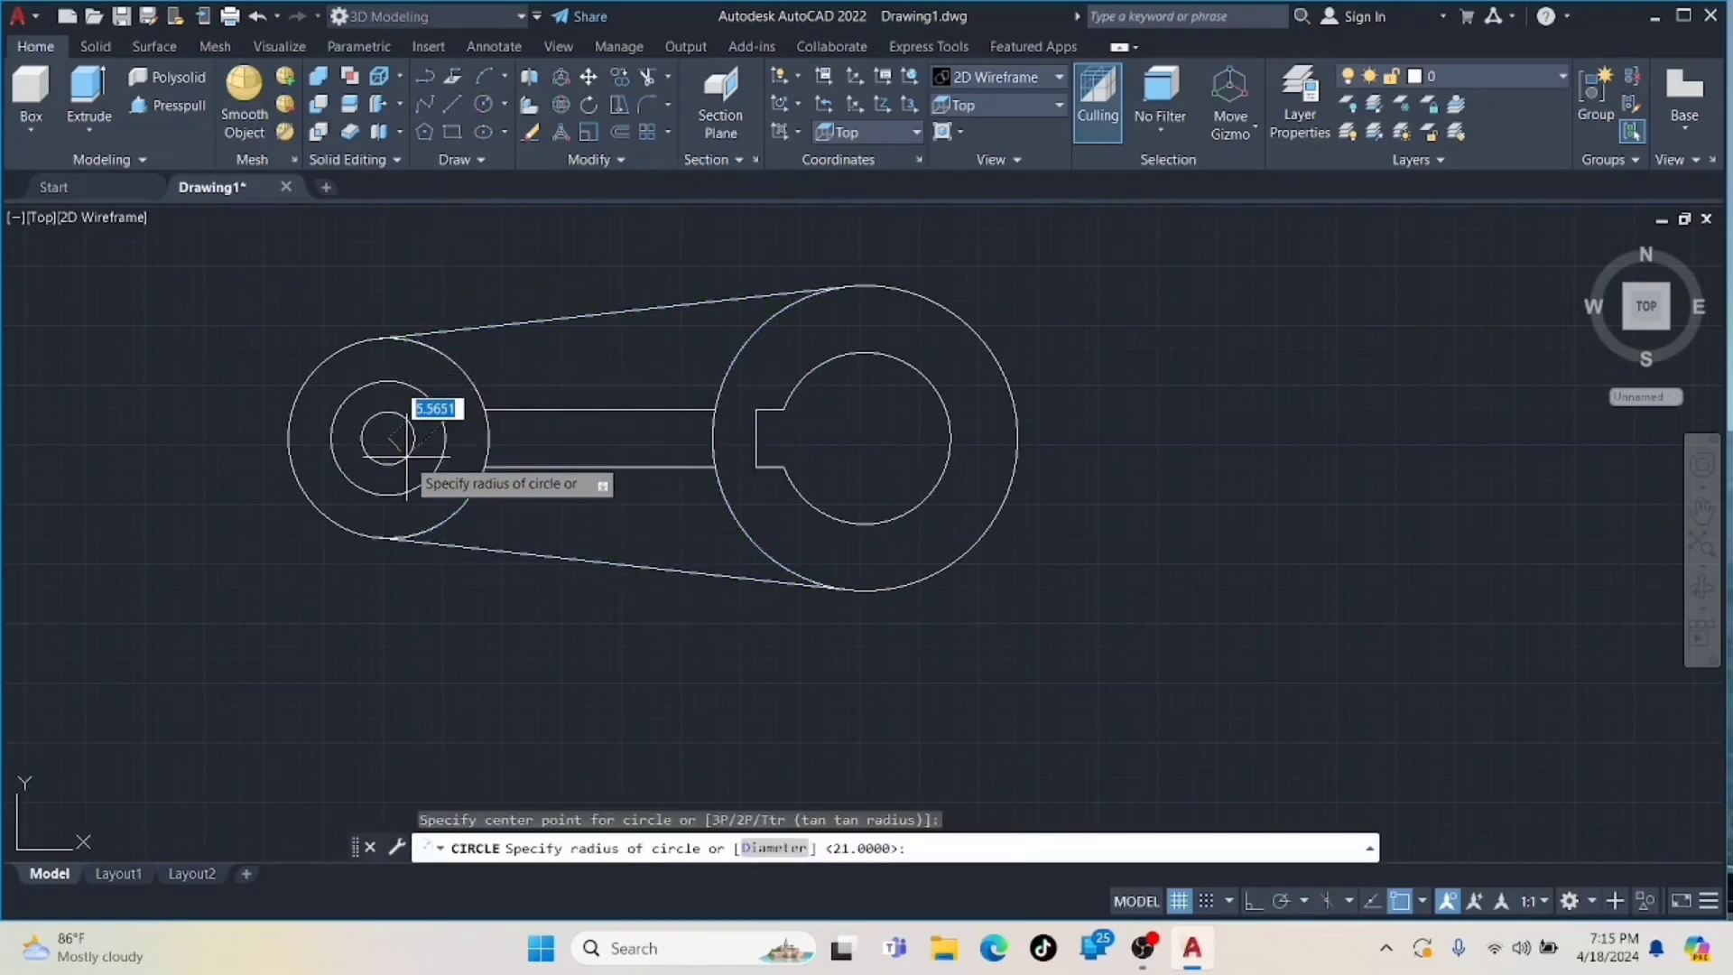
pyautogui.write('21')
pyautogui.press('Return')
pyautogui.press('Return')
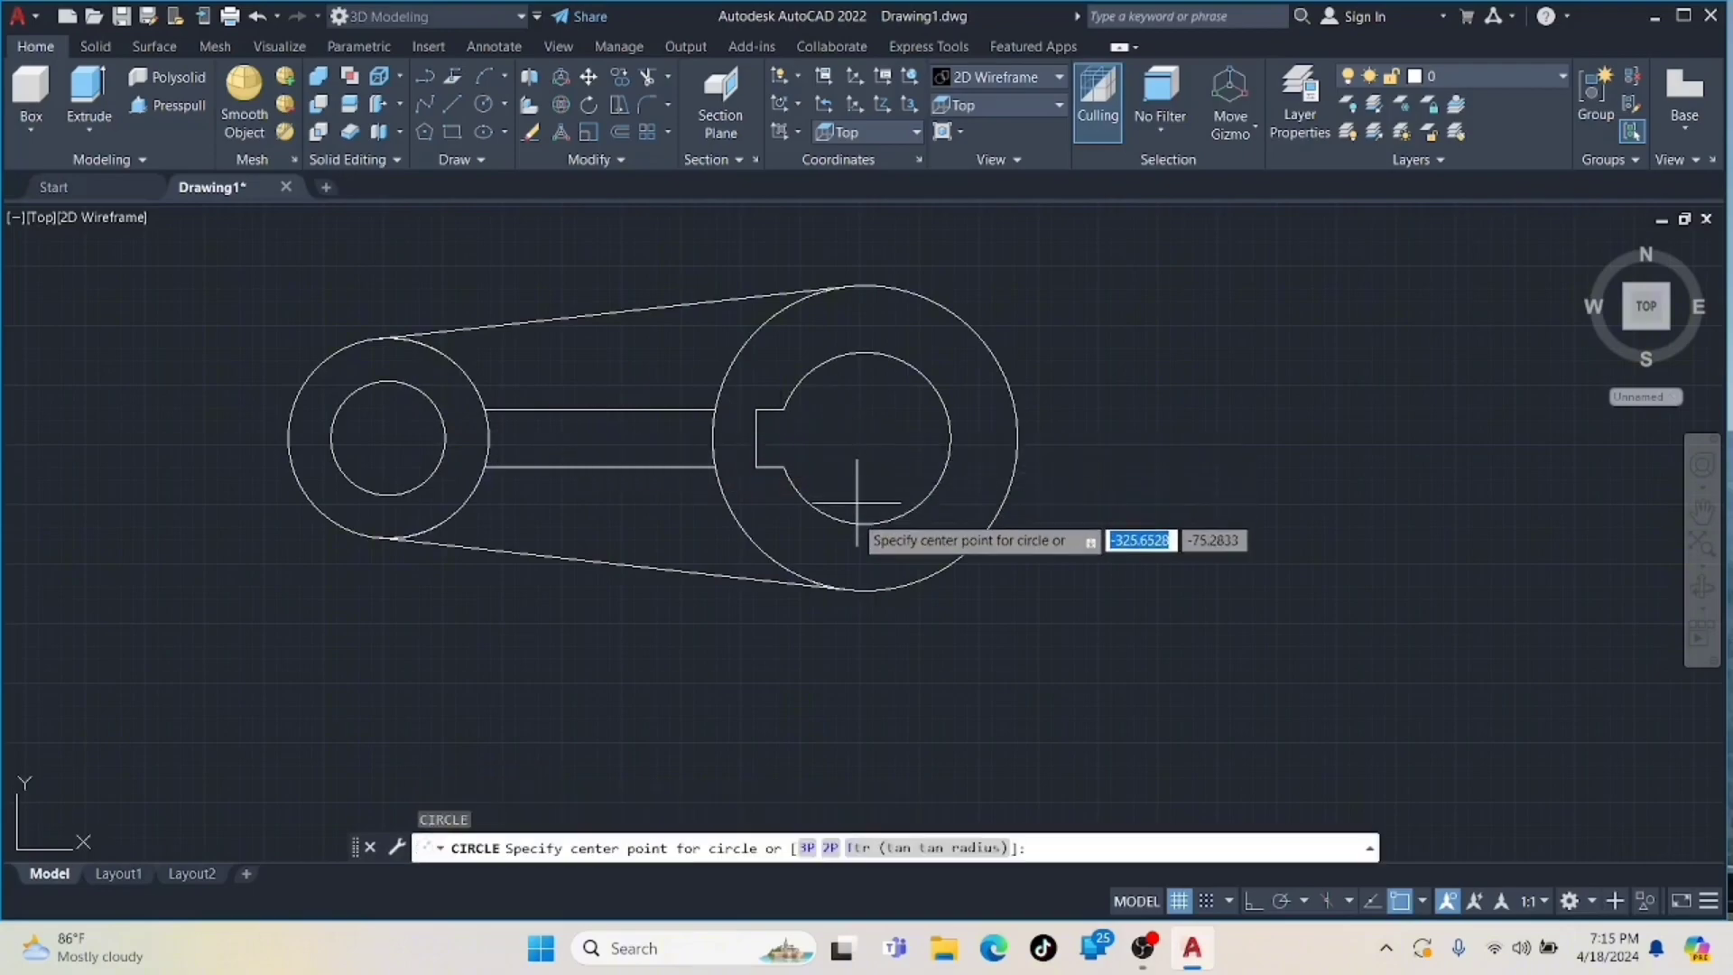
pyautogui.click(864, 438)
pyautogui.write('32')
pyautogui.press('Return')
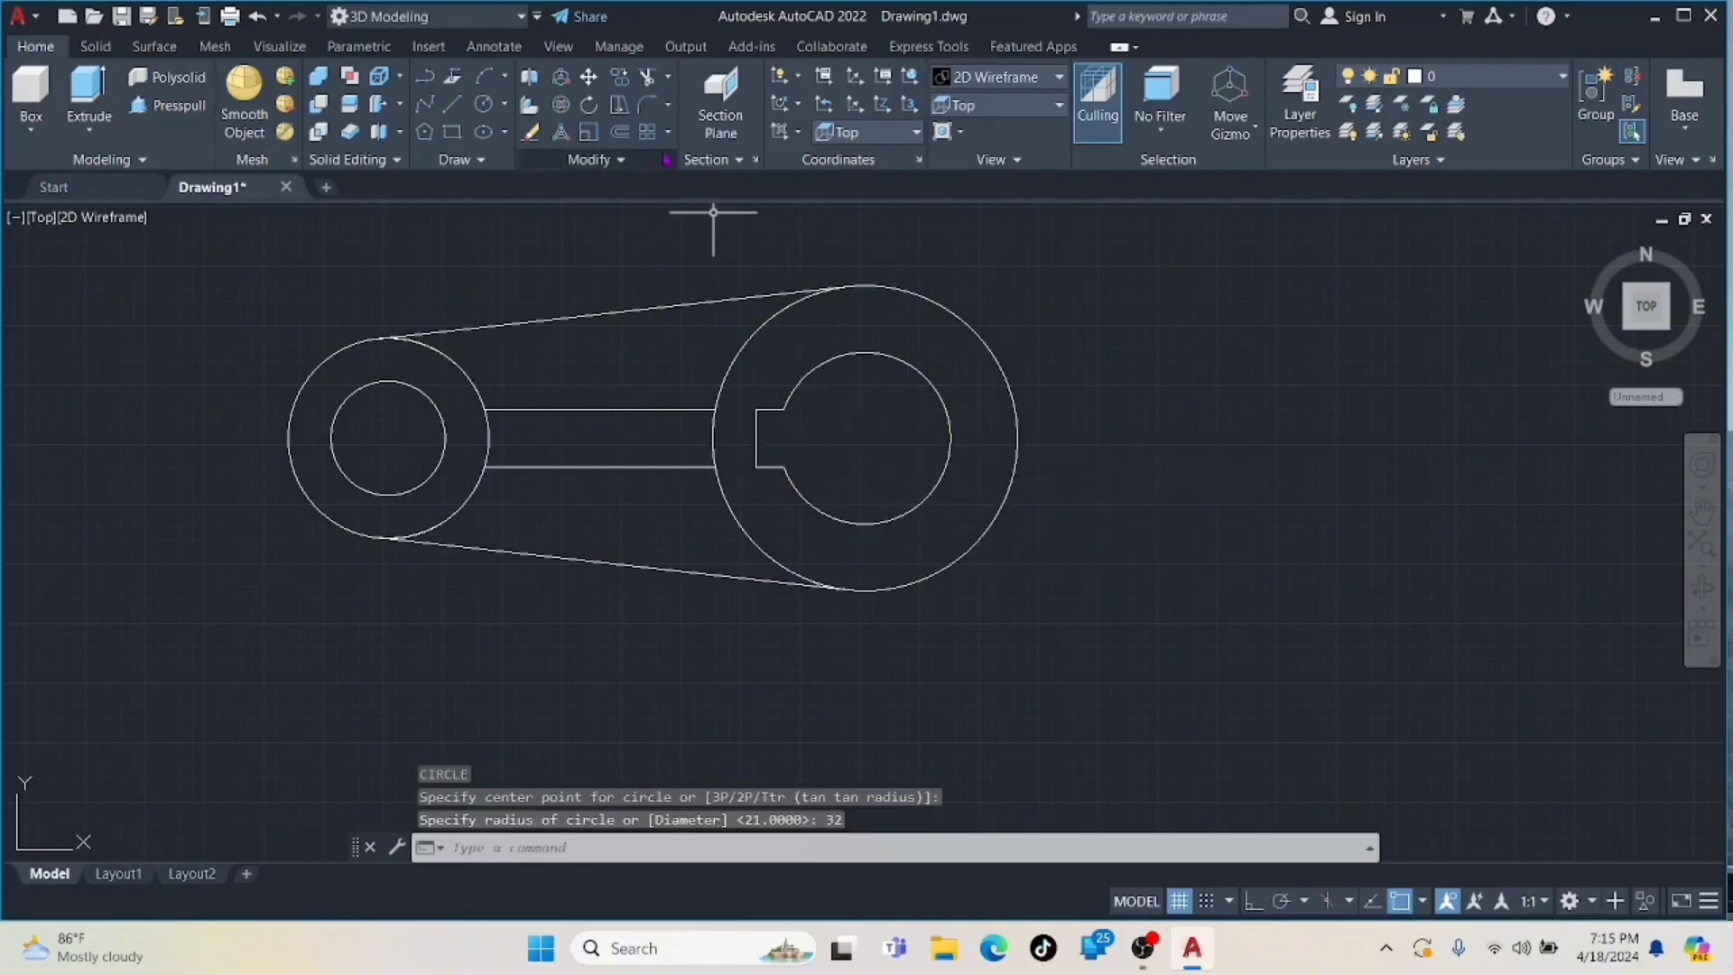
# - Trim the newly added circles down to the short arcs that close the two ends of the rib
pyautogui.click(913, 294)
pyautogui.click(768, 318)
pyautogui.click(717, 479)
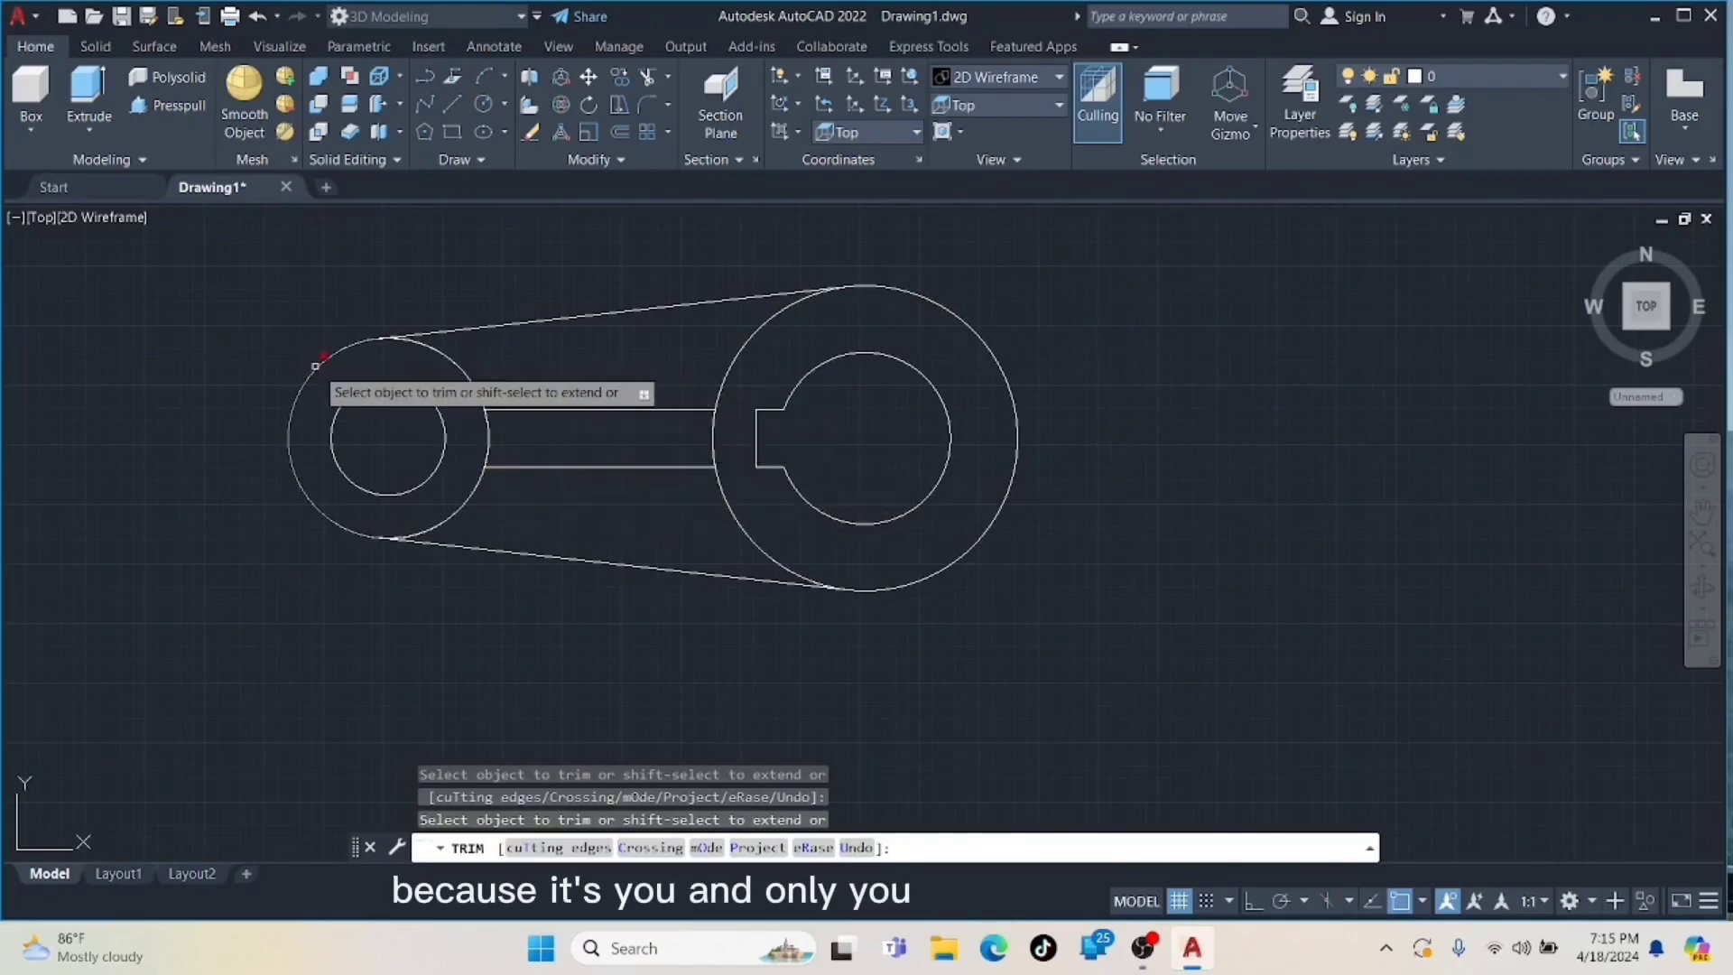
pyautogui.press('Escape')
# - Join the rib lines with their end arcs into one closed outline, and the keyway lines with the bore arc into another
pyautogui.click(600, 409)
pyautogui.click(489, 438)
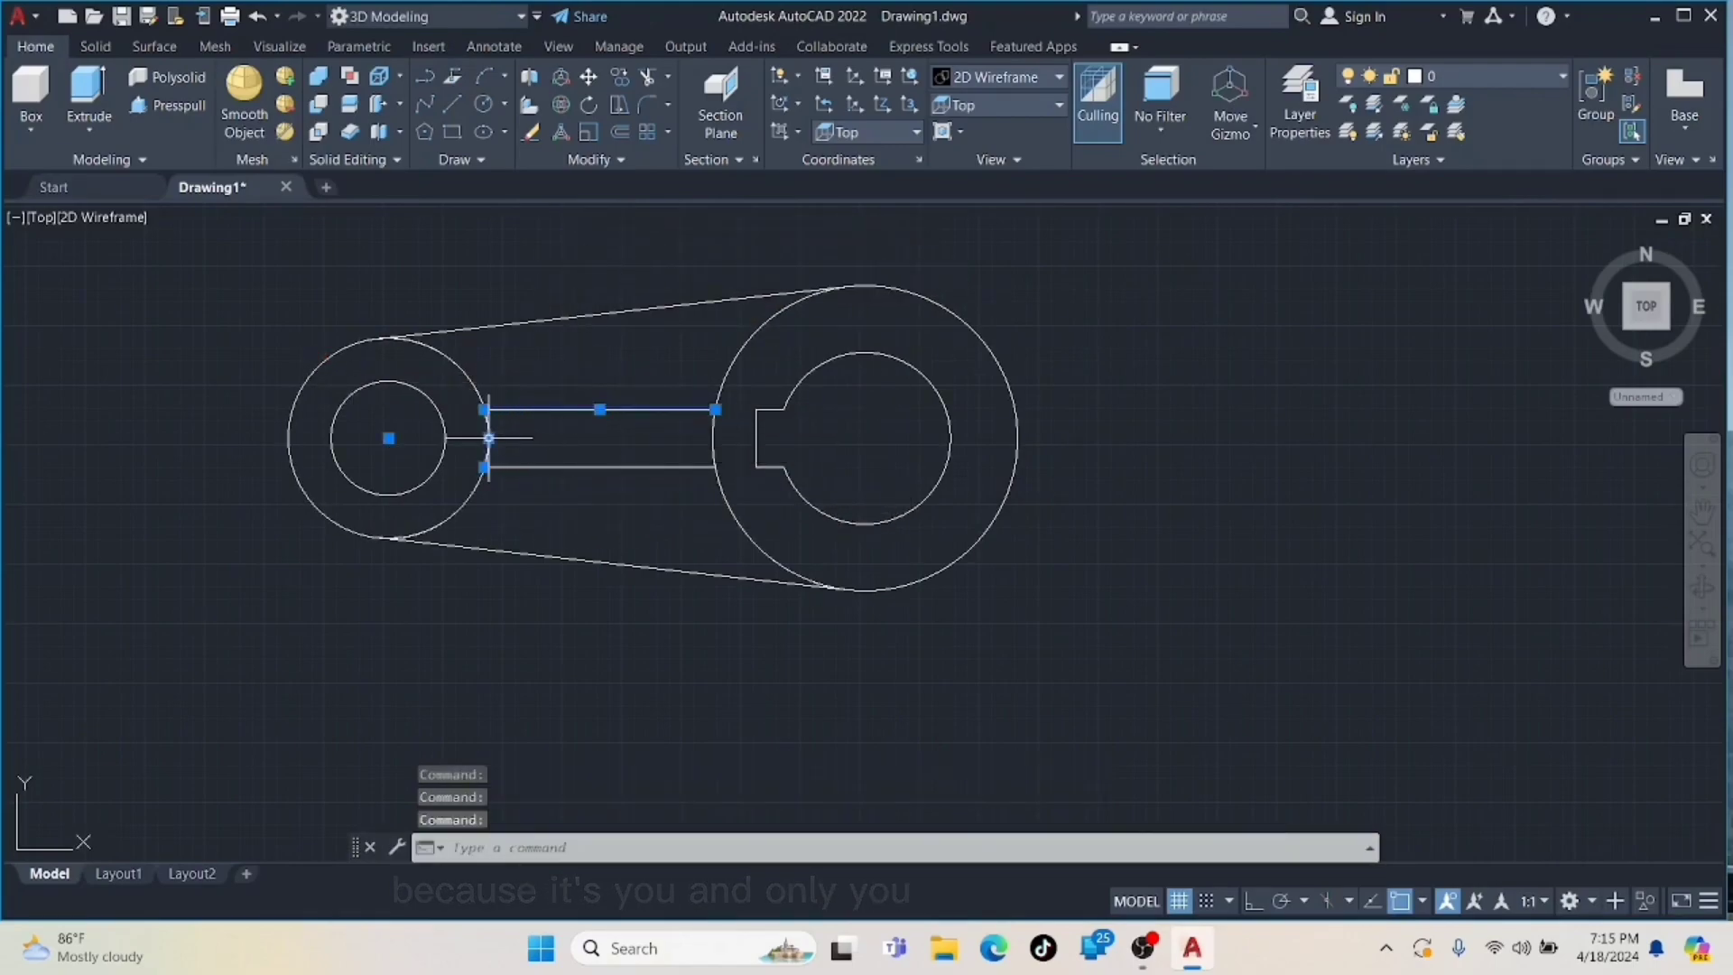
pyautogui.write('JOIN')
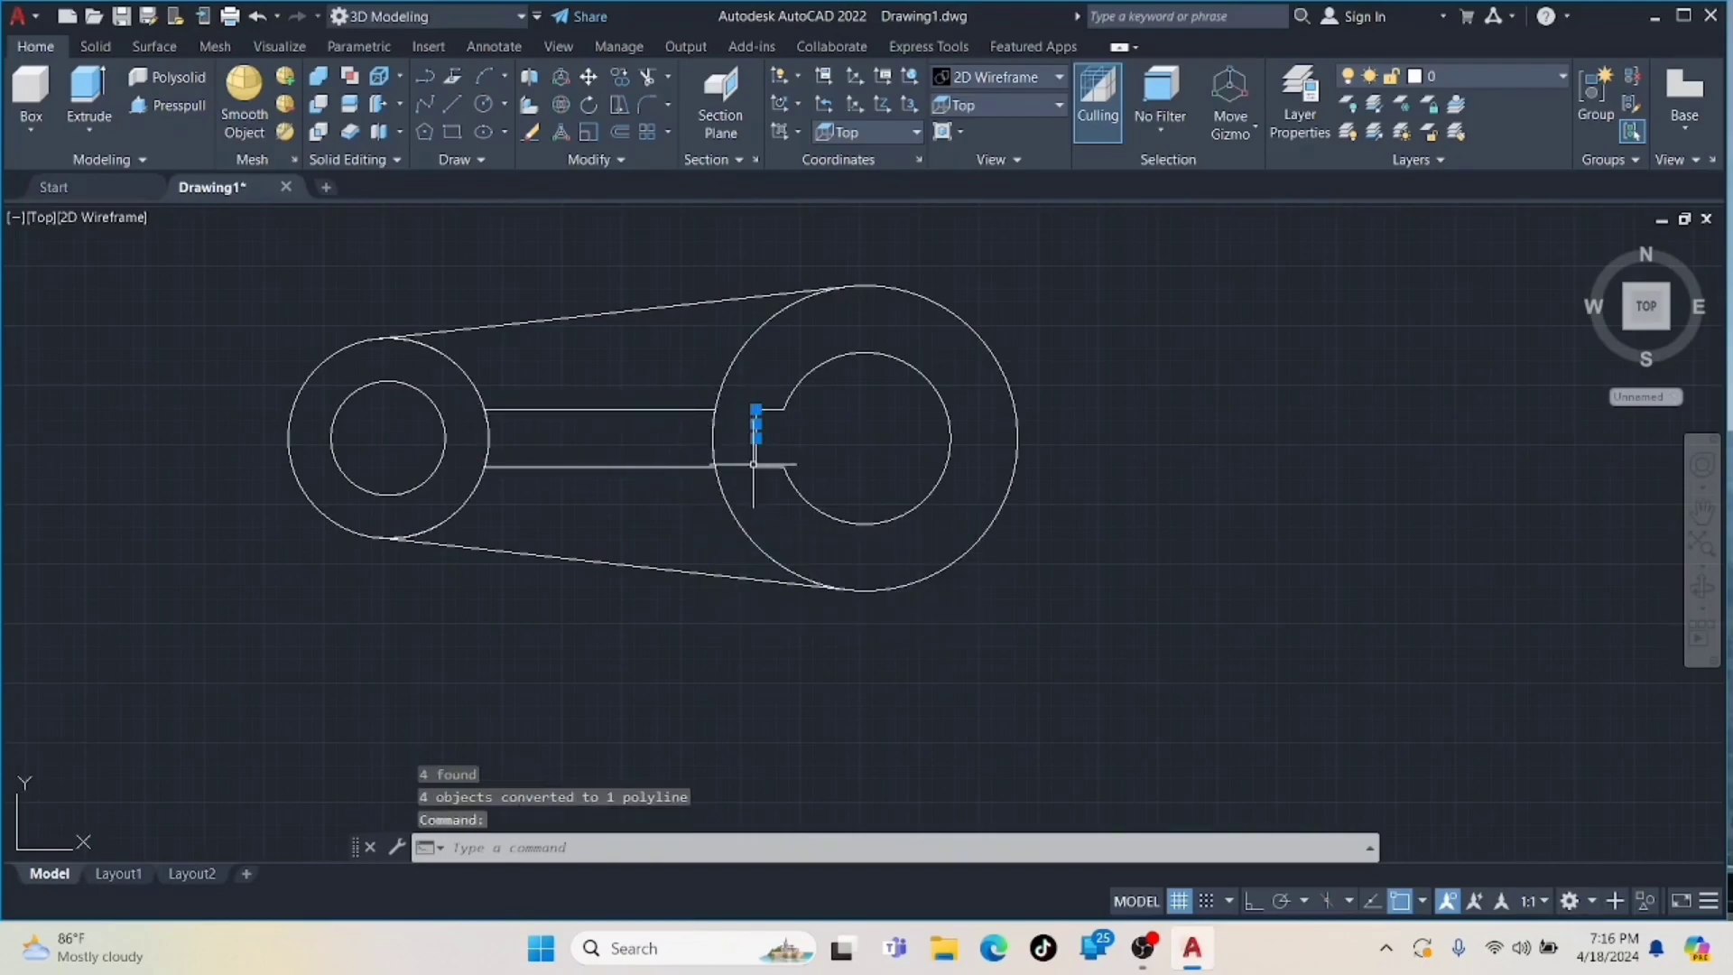
pyautogui.write('JOIN')
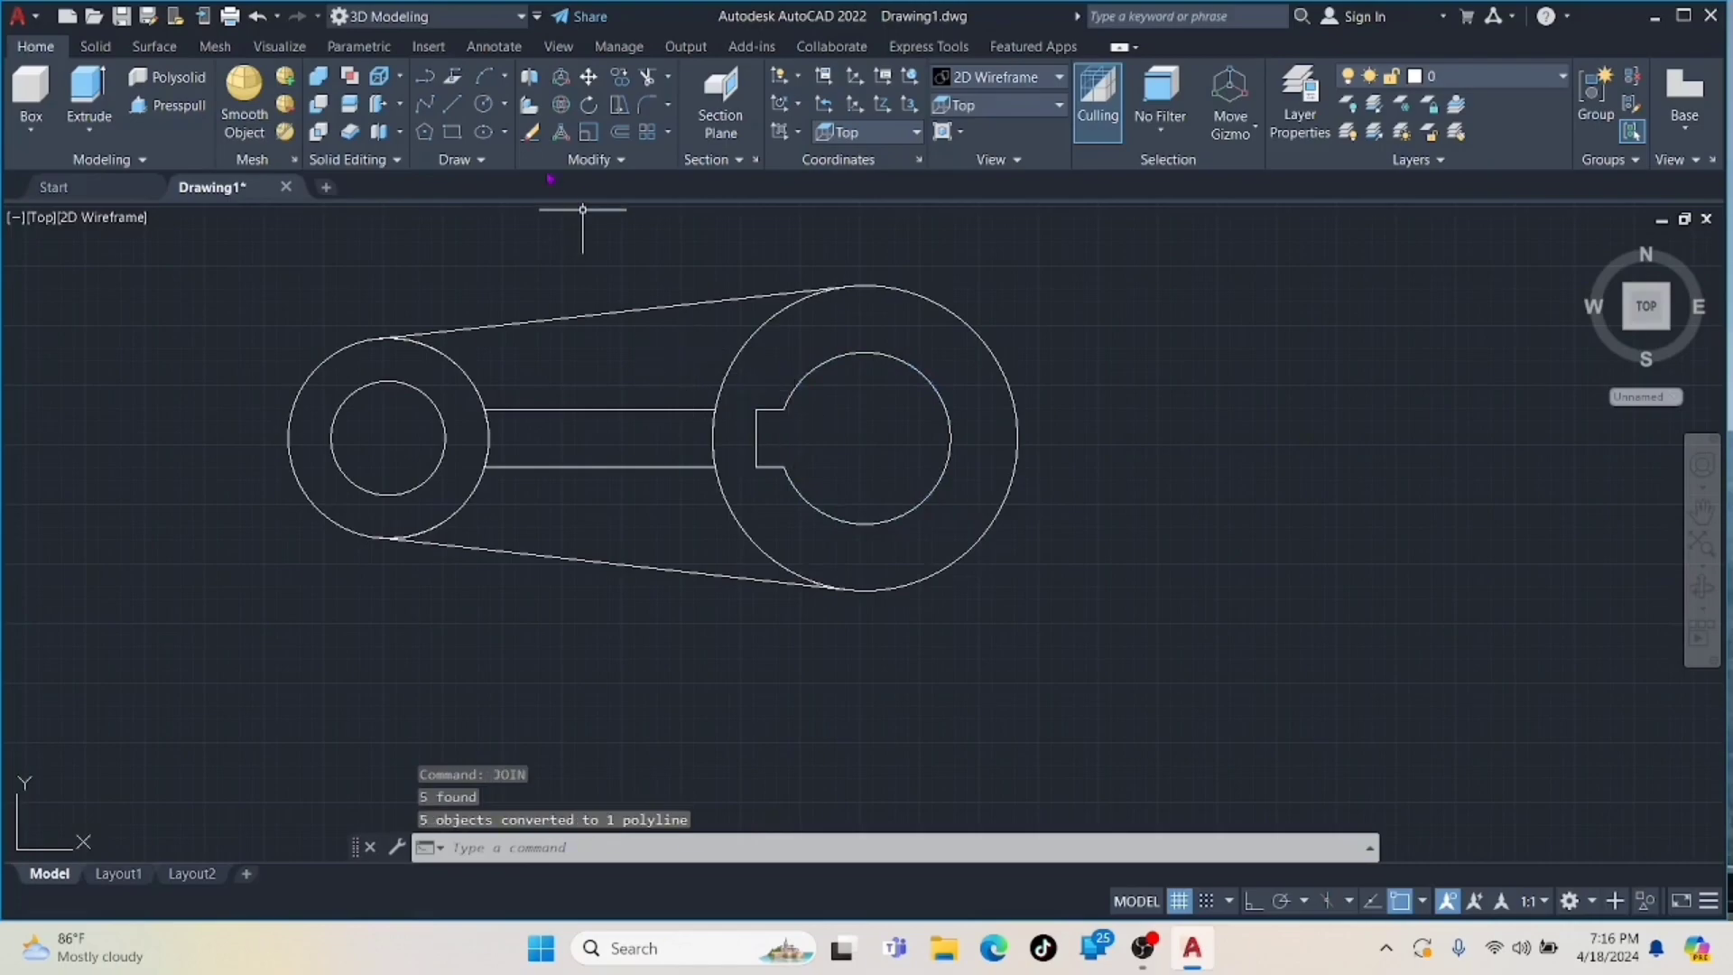
# - Set the SW Isometric view and extrude the closed rib outline to a height of 36
pyautogui.click(1626, 326)
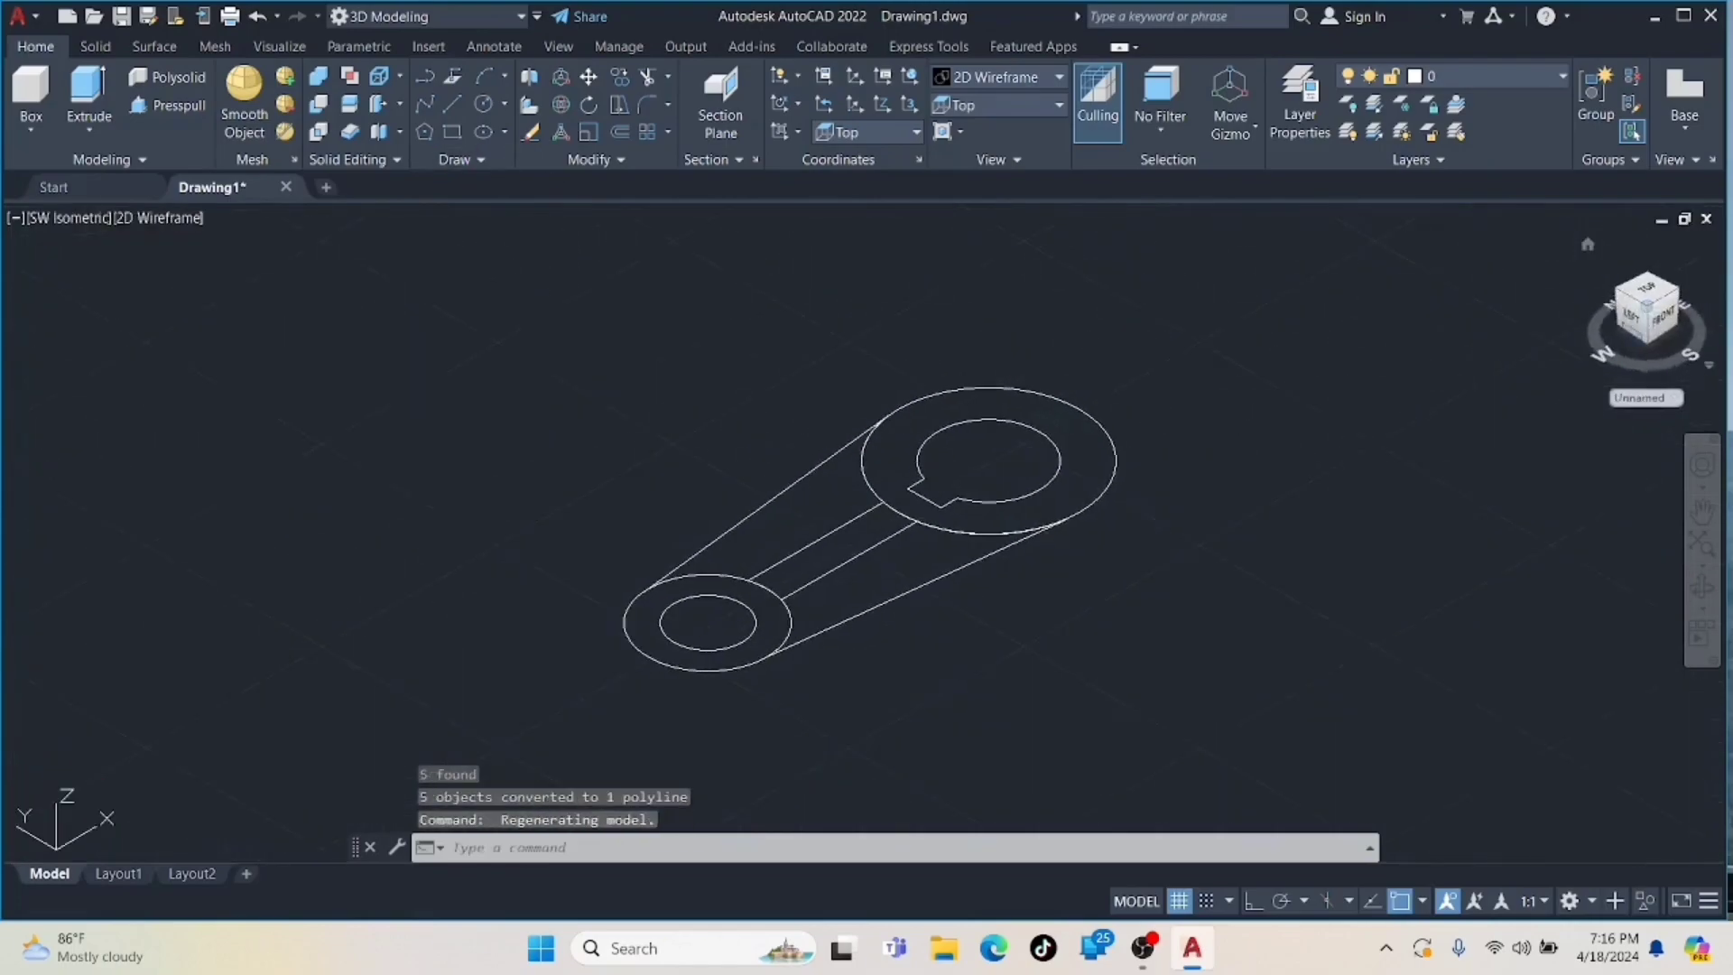
pyautogui.click(794, 593)
pyautogui.click(90, 99)
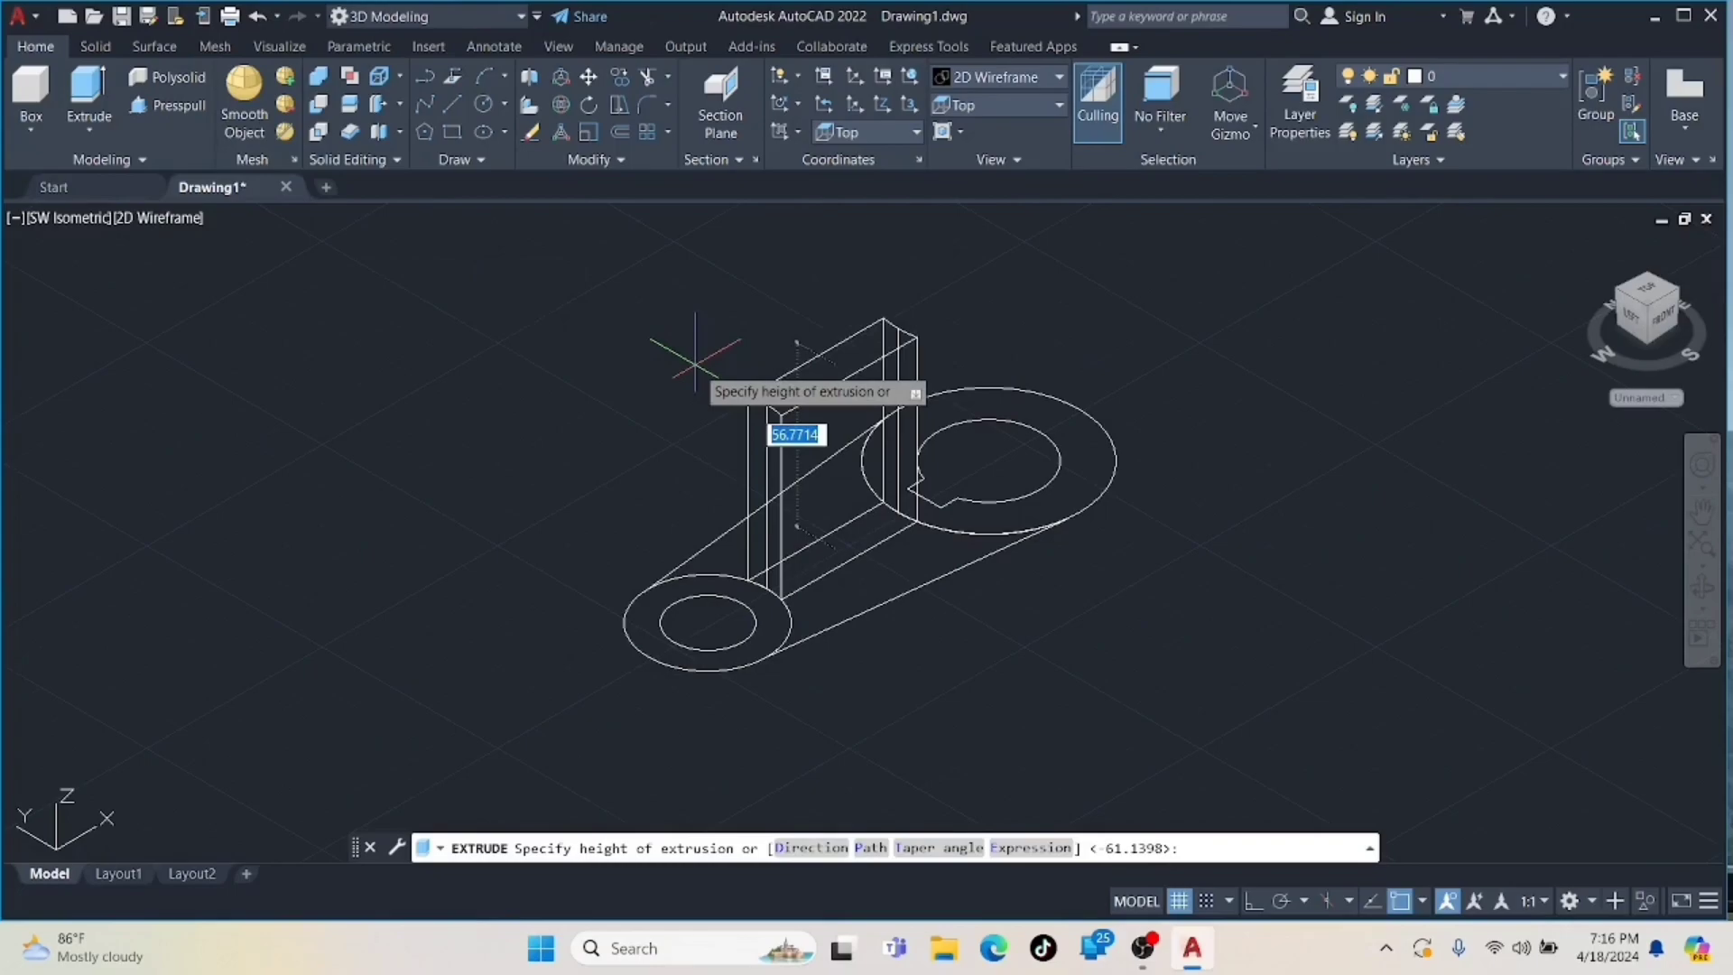
pyautogui.press('Return')
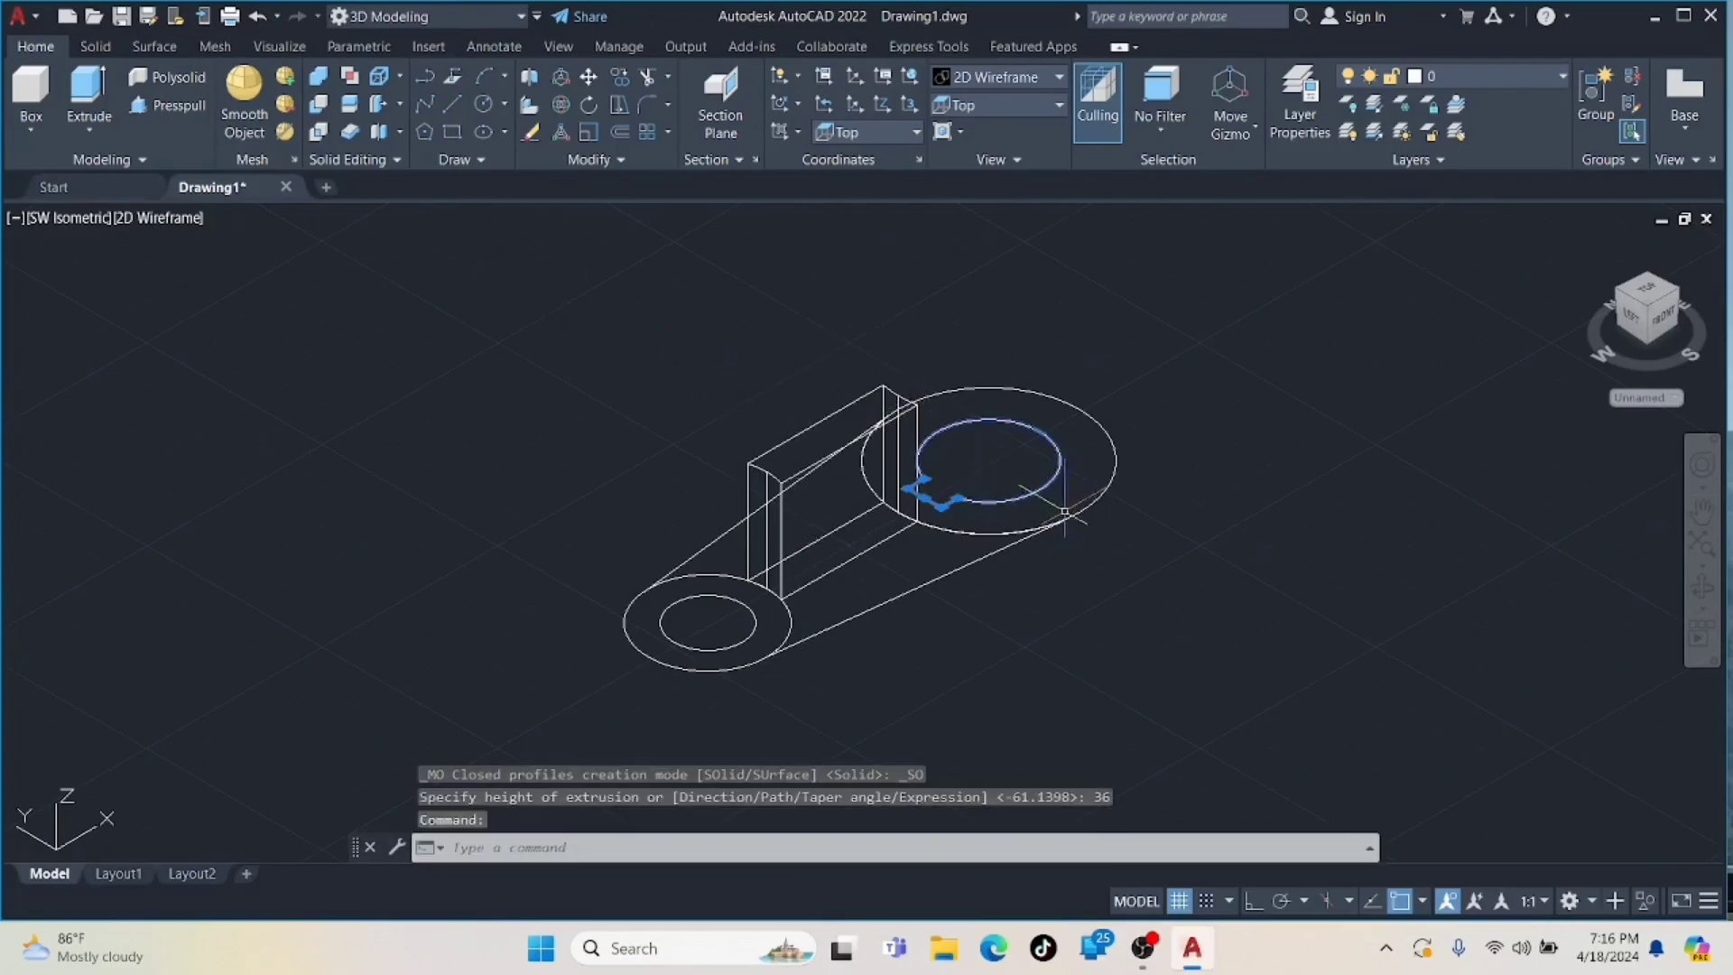
# - Extrude the large boss's outer circle and its keyed bore outline together to a height of 36
pyautogui.click(1079, 513)
pyautogui.press('Return')
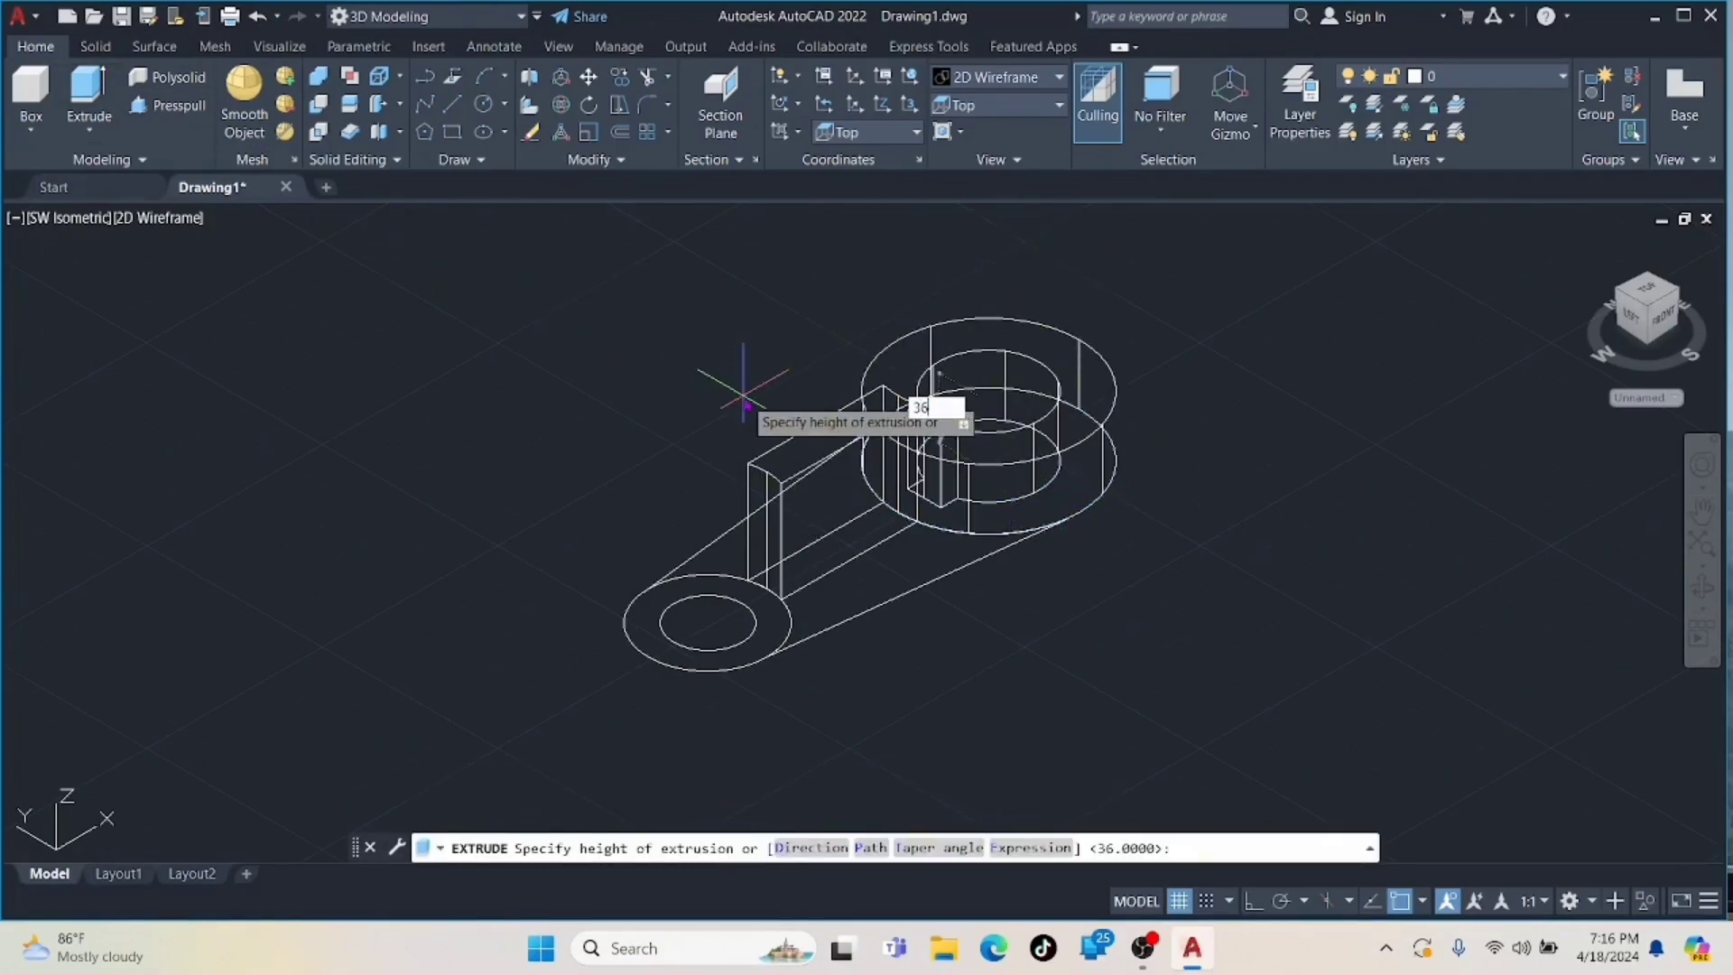
pyautogui.write('36')
pyautogui.press('Return')
# - Extrude both concentric circles of the small boss to a height of 24
pyautogui.click(722, 594)
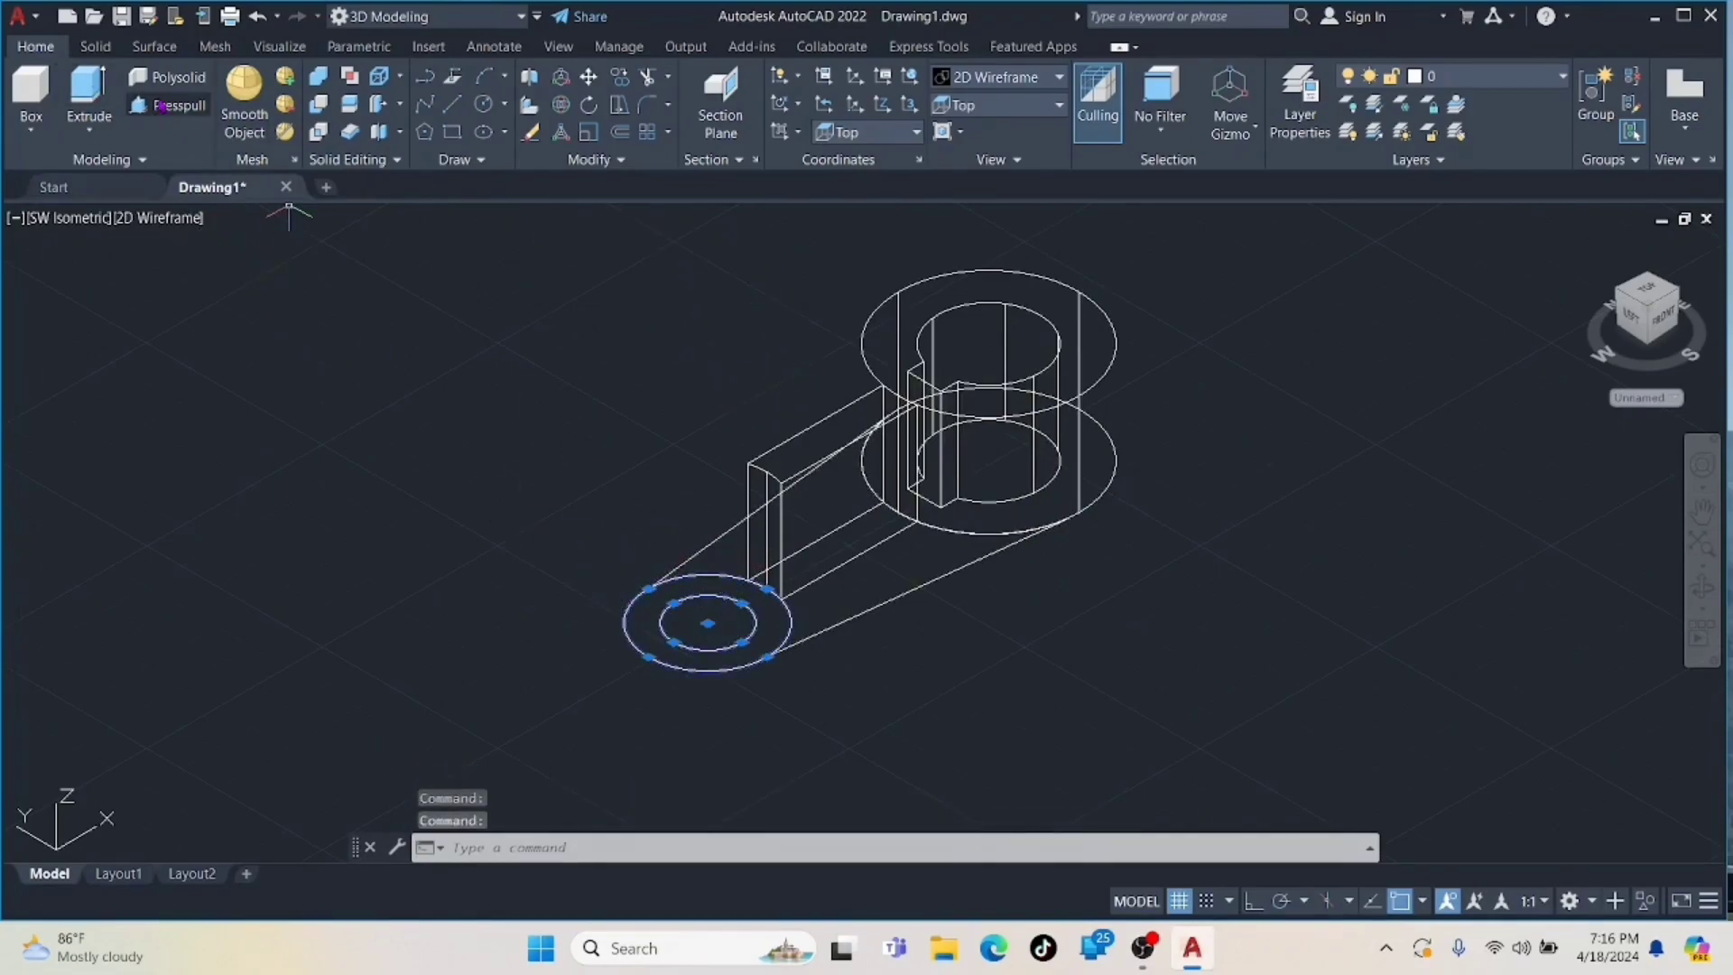
pyautogui.click(89, 90)
pyautogui.write('2')
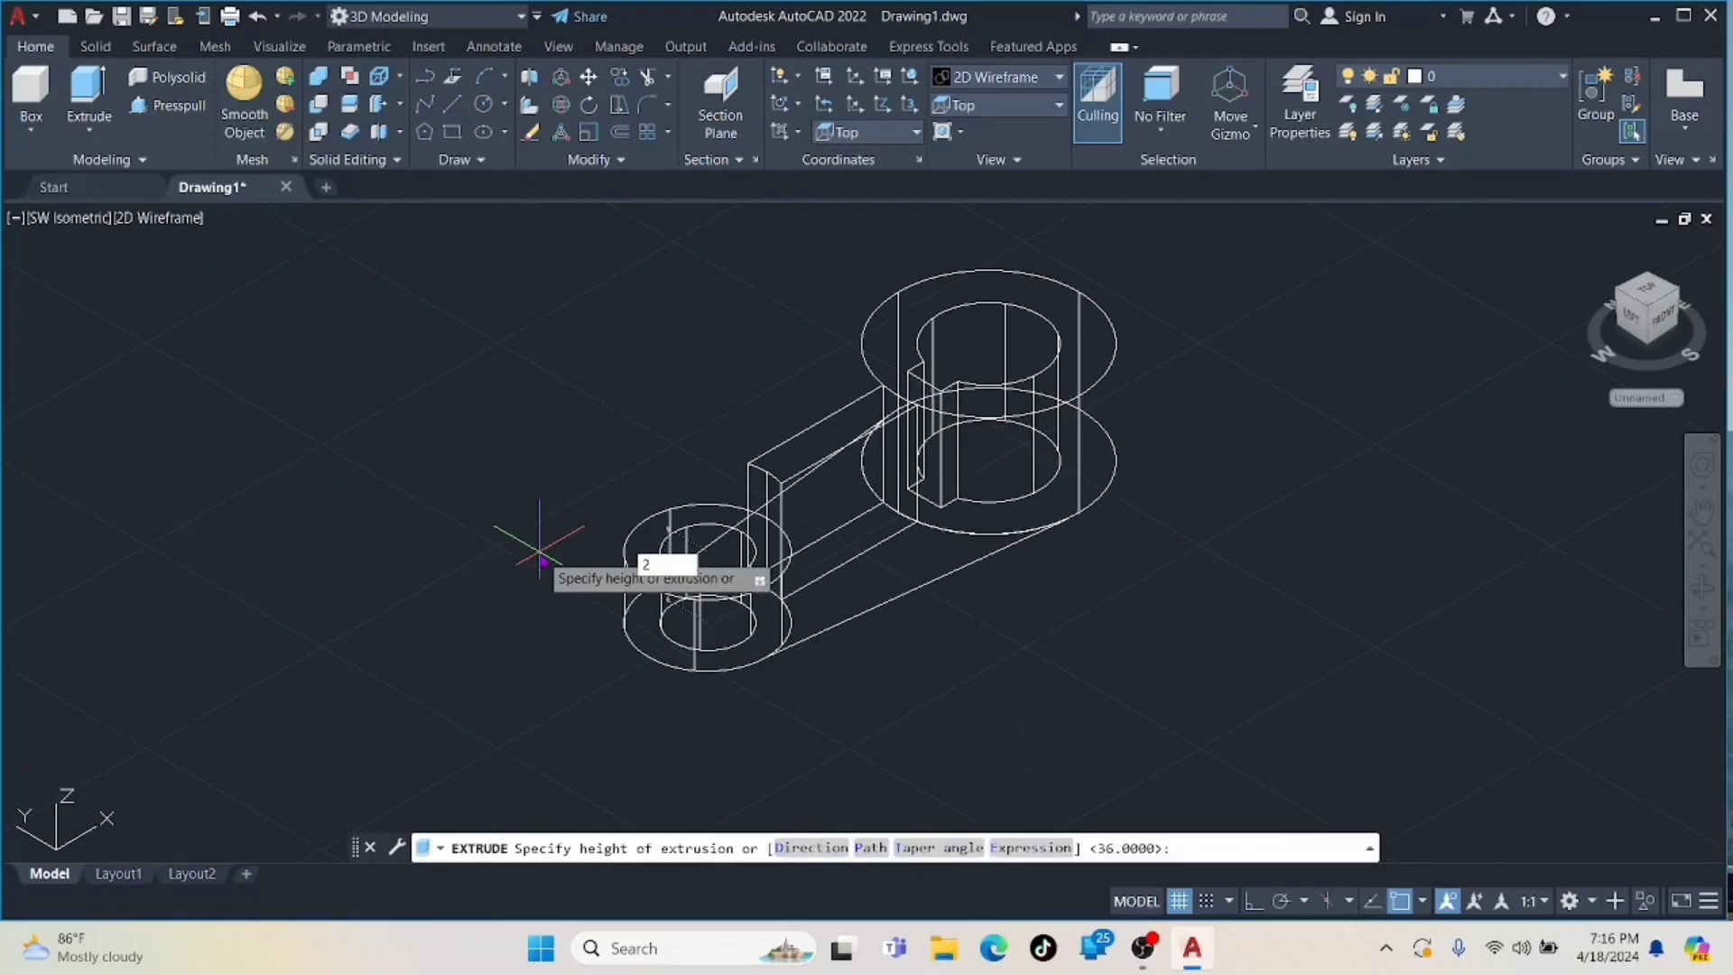
pyautogui.write('4')
pyautogui.press('Return')
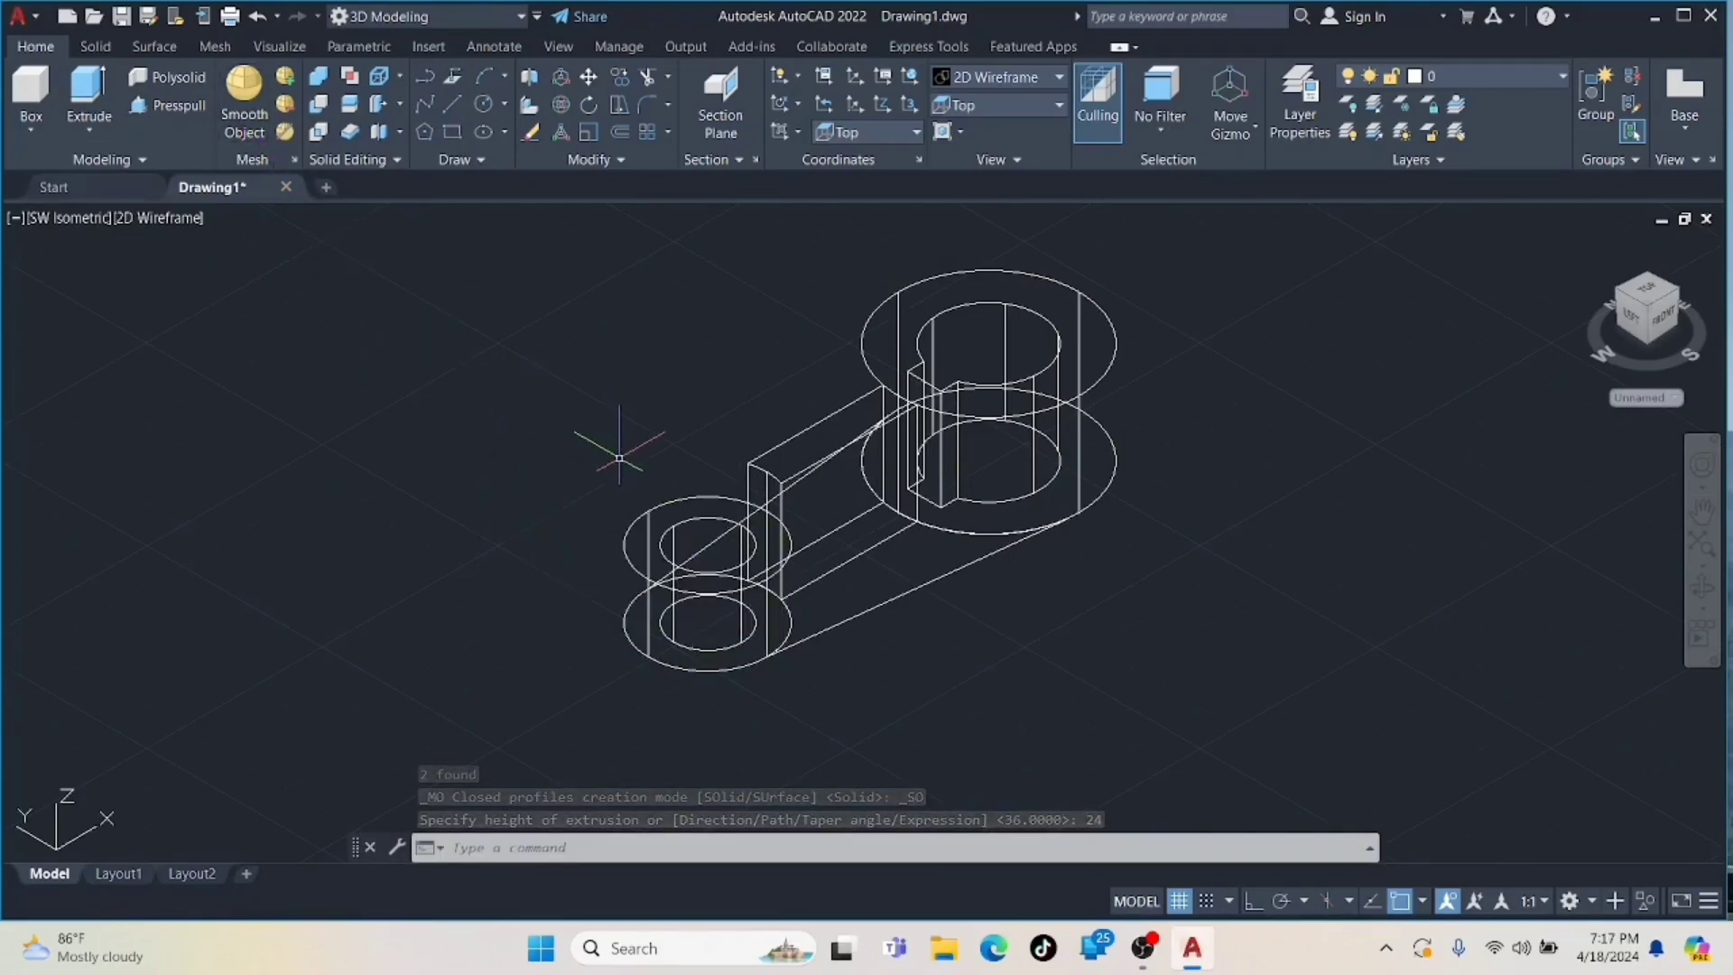
# - Extrude the closed web outline between the bosses to a height of 12 and apply the Conceptual visual style
pyautogui.click(83, 93)
pyautogui.press('Return')
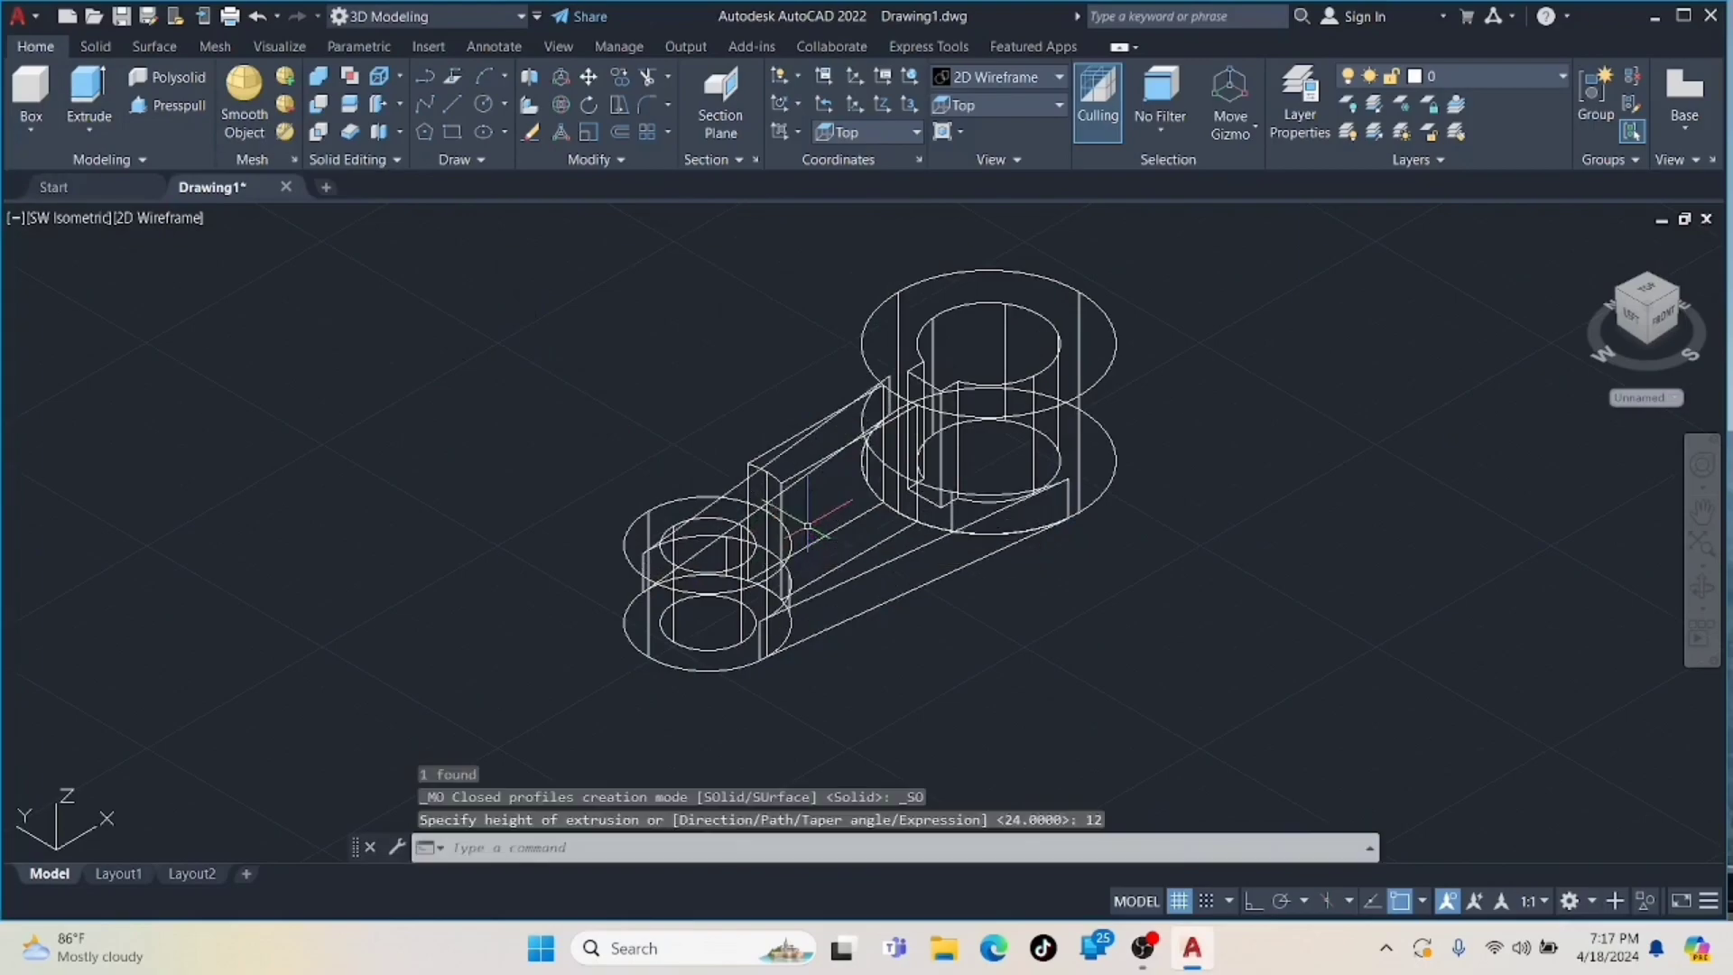
pyautogui.click(1058, 78)
pyautogui.click(1070, 119)
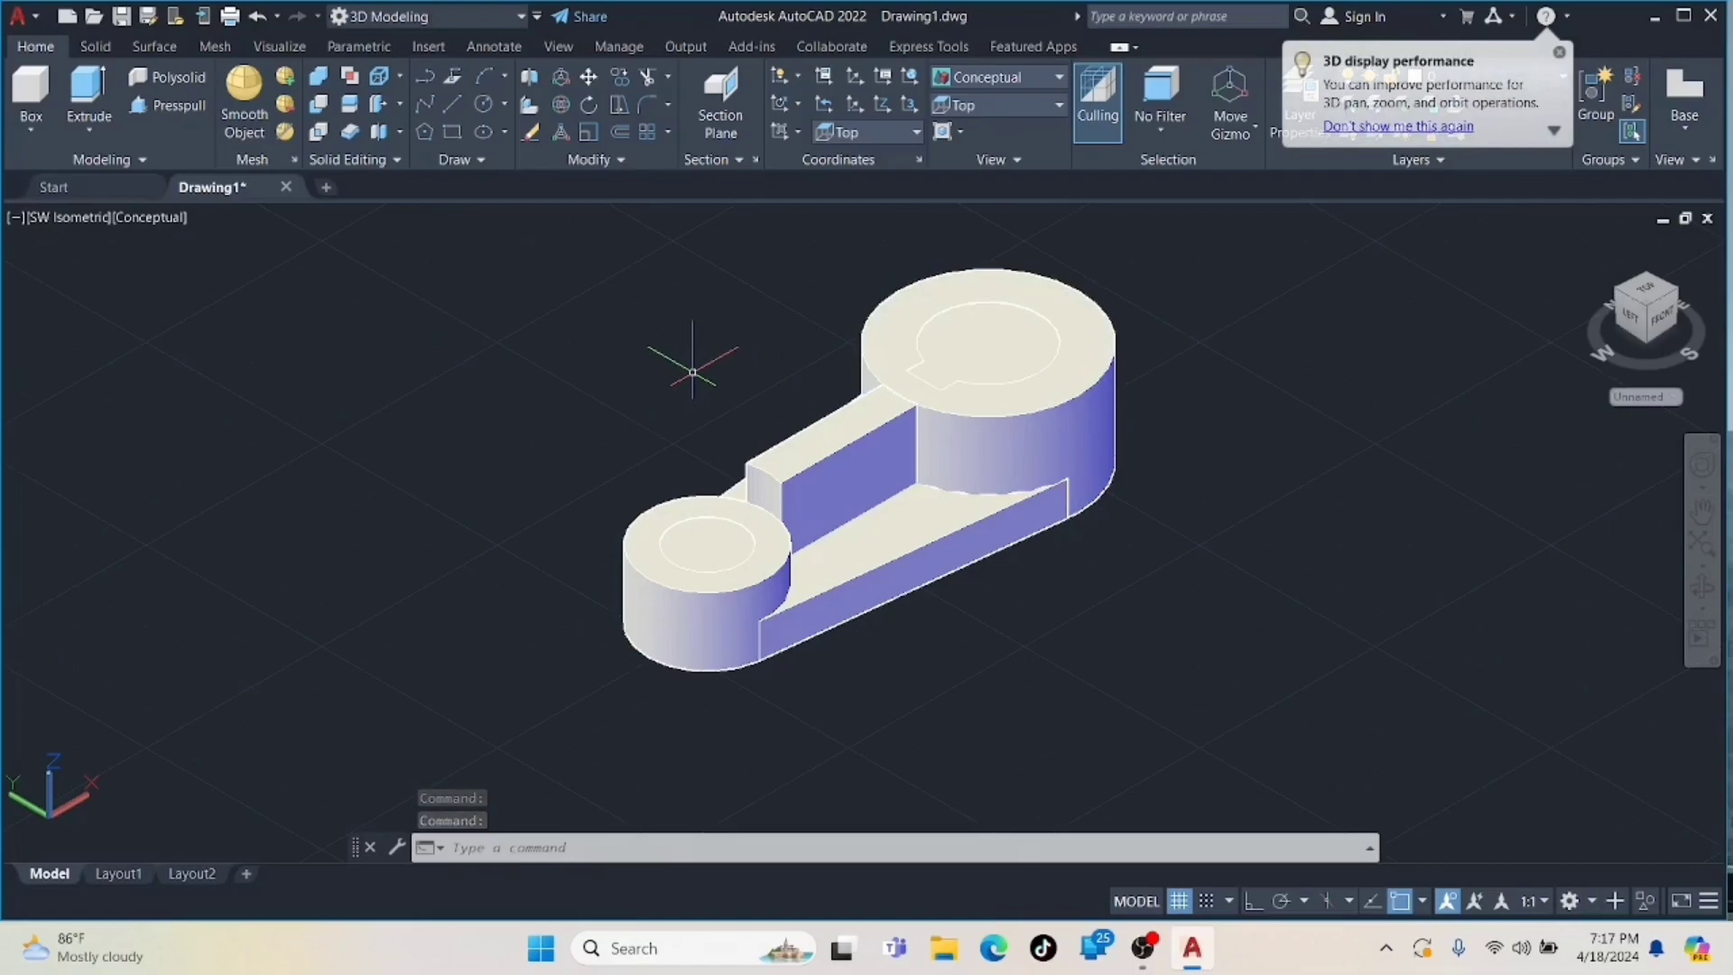
# - Try to subtract the inner cylinder from the small boss
pyautogui.write('sub')
pyautogui.press('Return')
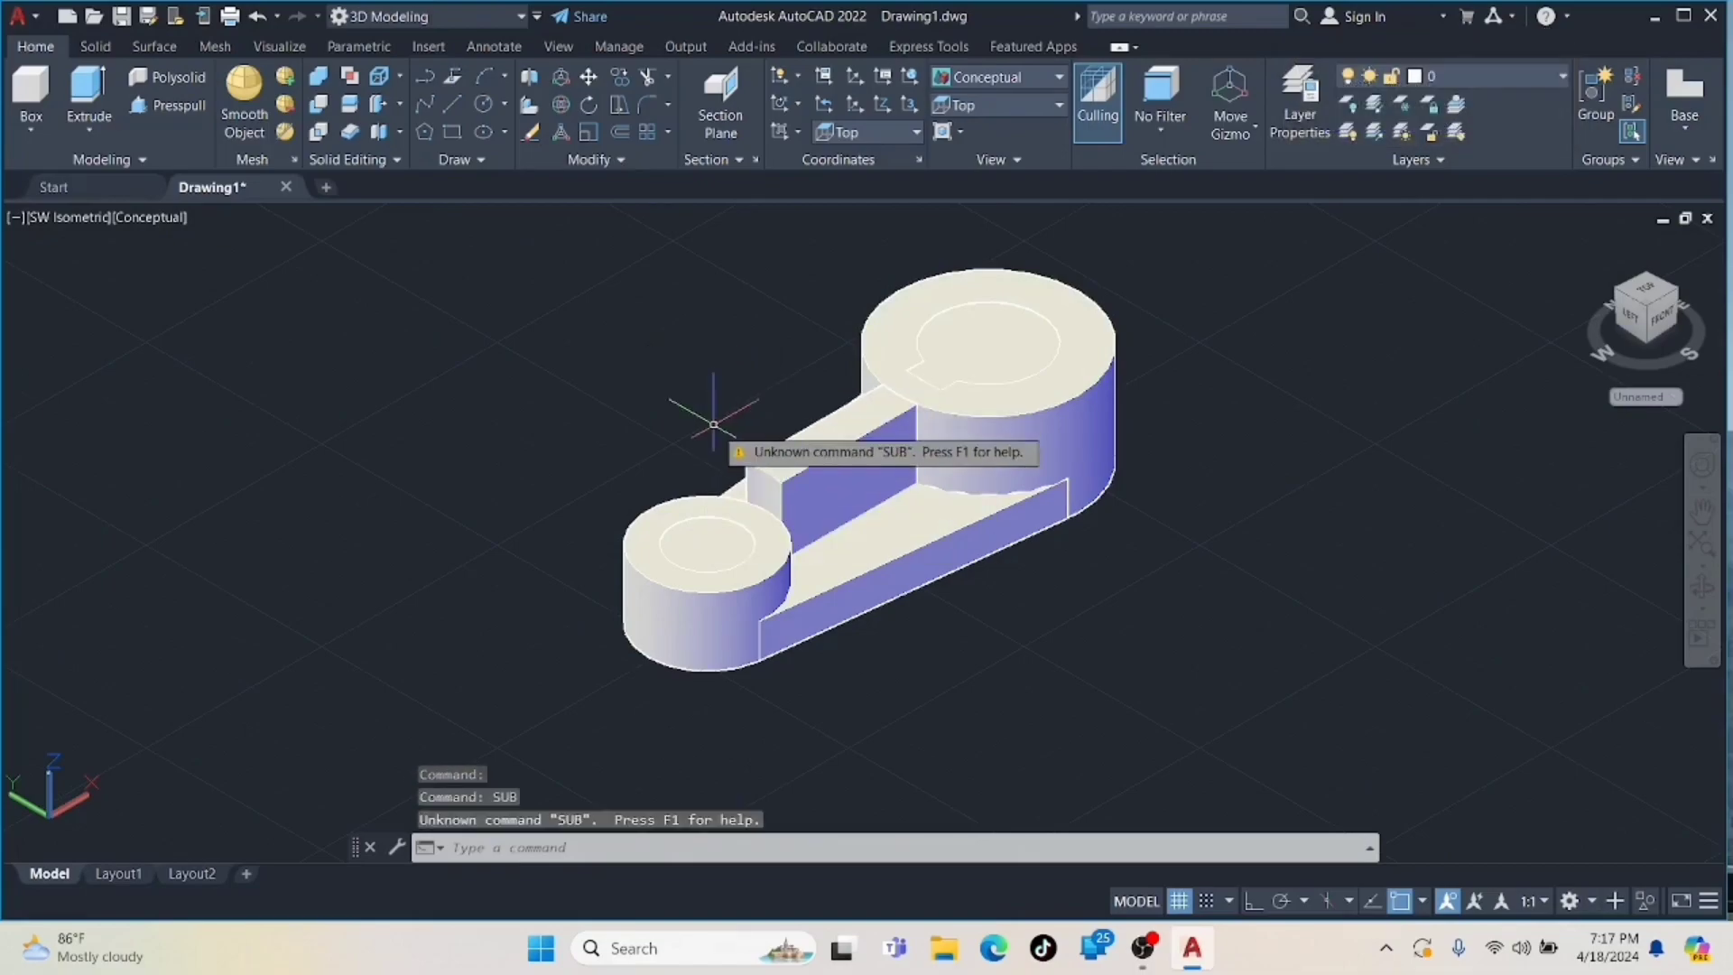
pyautogui.write('sub')
pyautogui.press('Return')
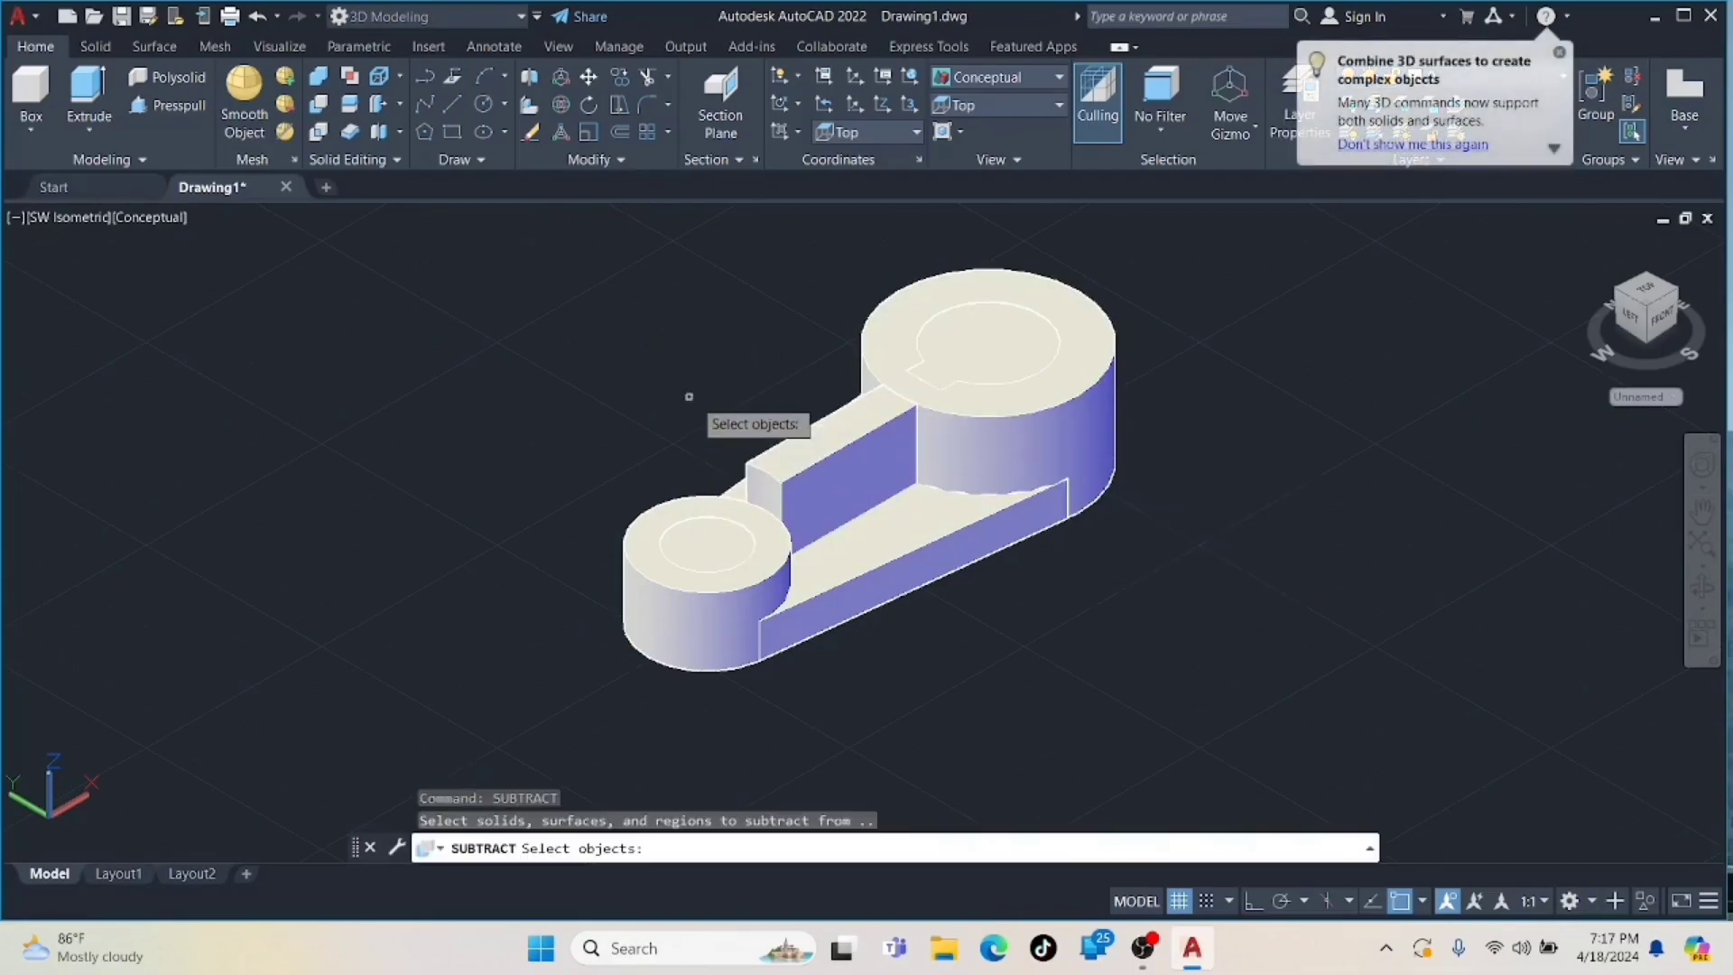
pyautogui.click(713, 537)
pyautogui.press('Return')
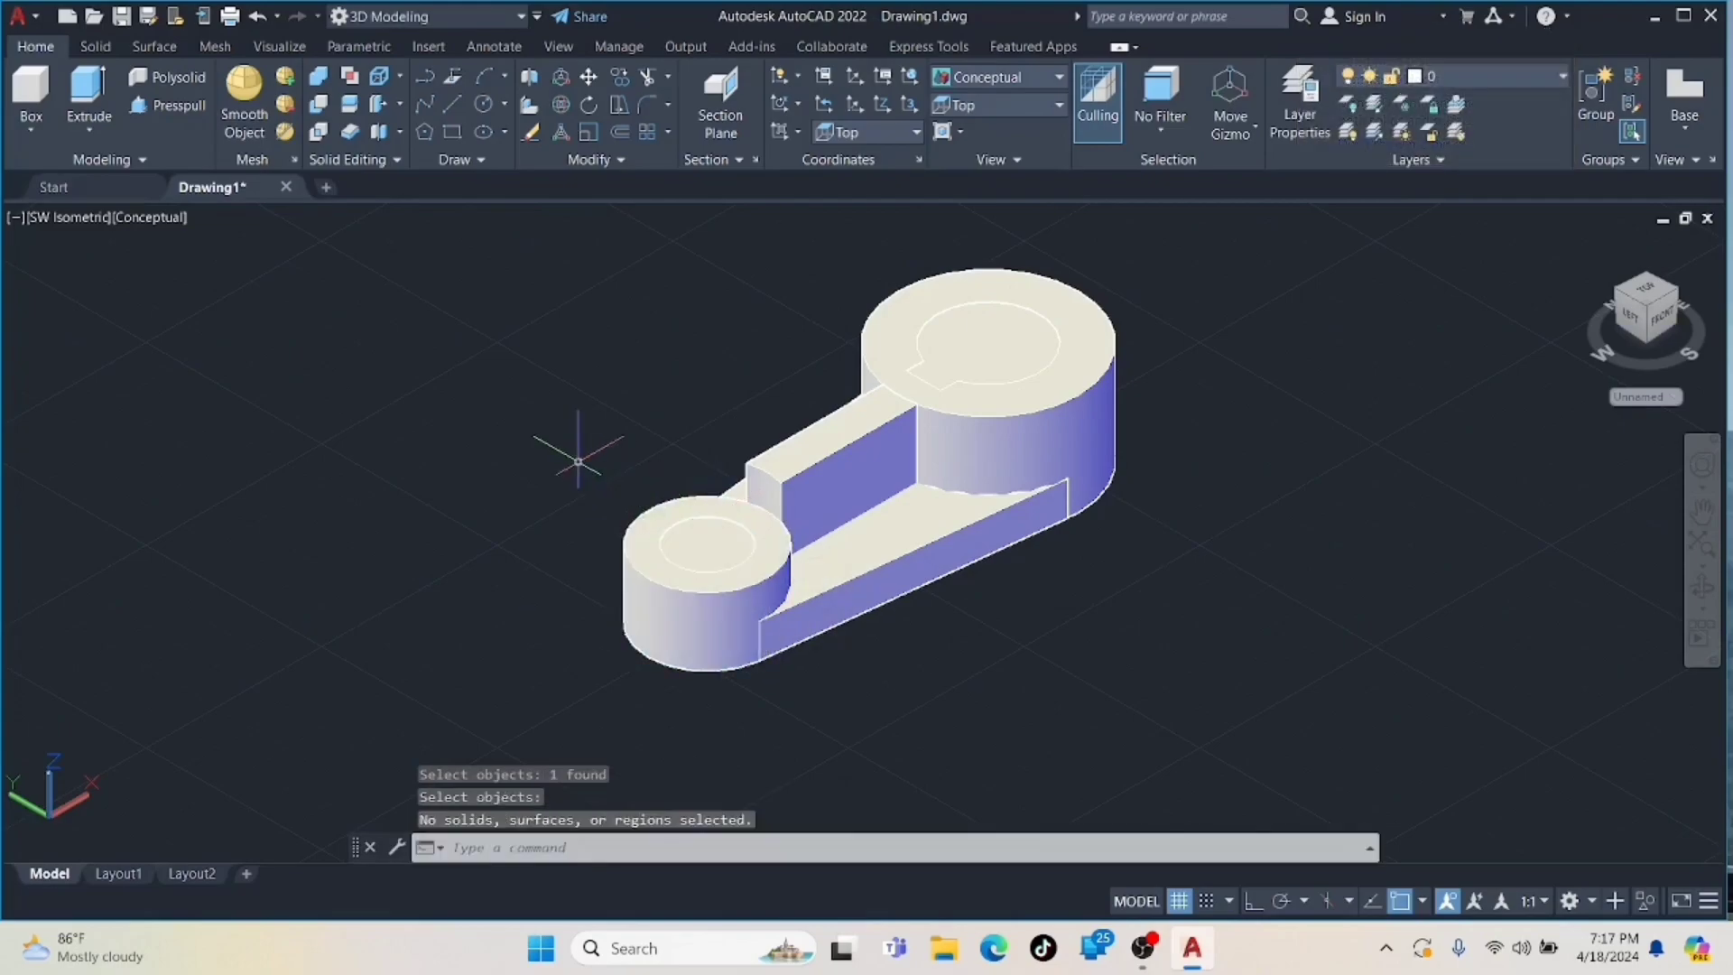
# - Subtract the inner cylinder from the small boss to cut its through bore
pyautogui.press('Return')
pyautogui.click(684, 546)
pyautogui.press('Return')
# - Subtract the keyed inner solid from the large boss to cut its bore and keyway
pyautogui.press('Return')
pyautogui.click(925, 352)
pyautogui.press('Return')
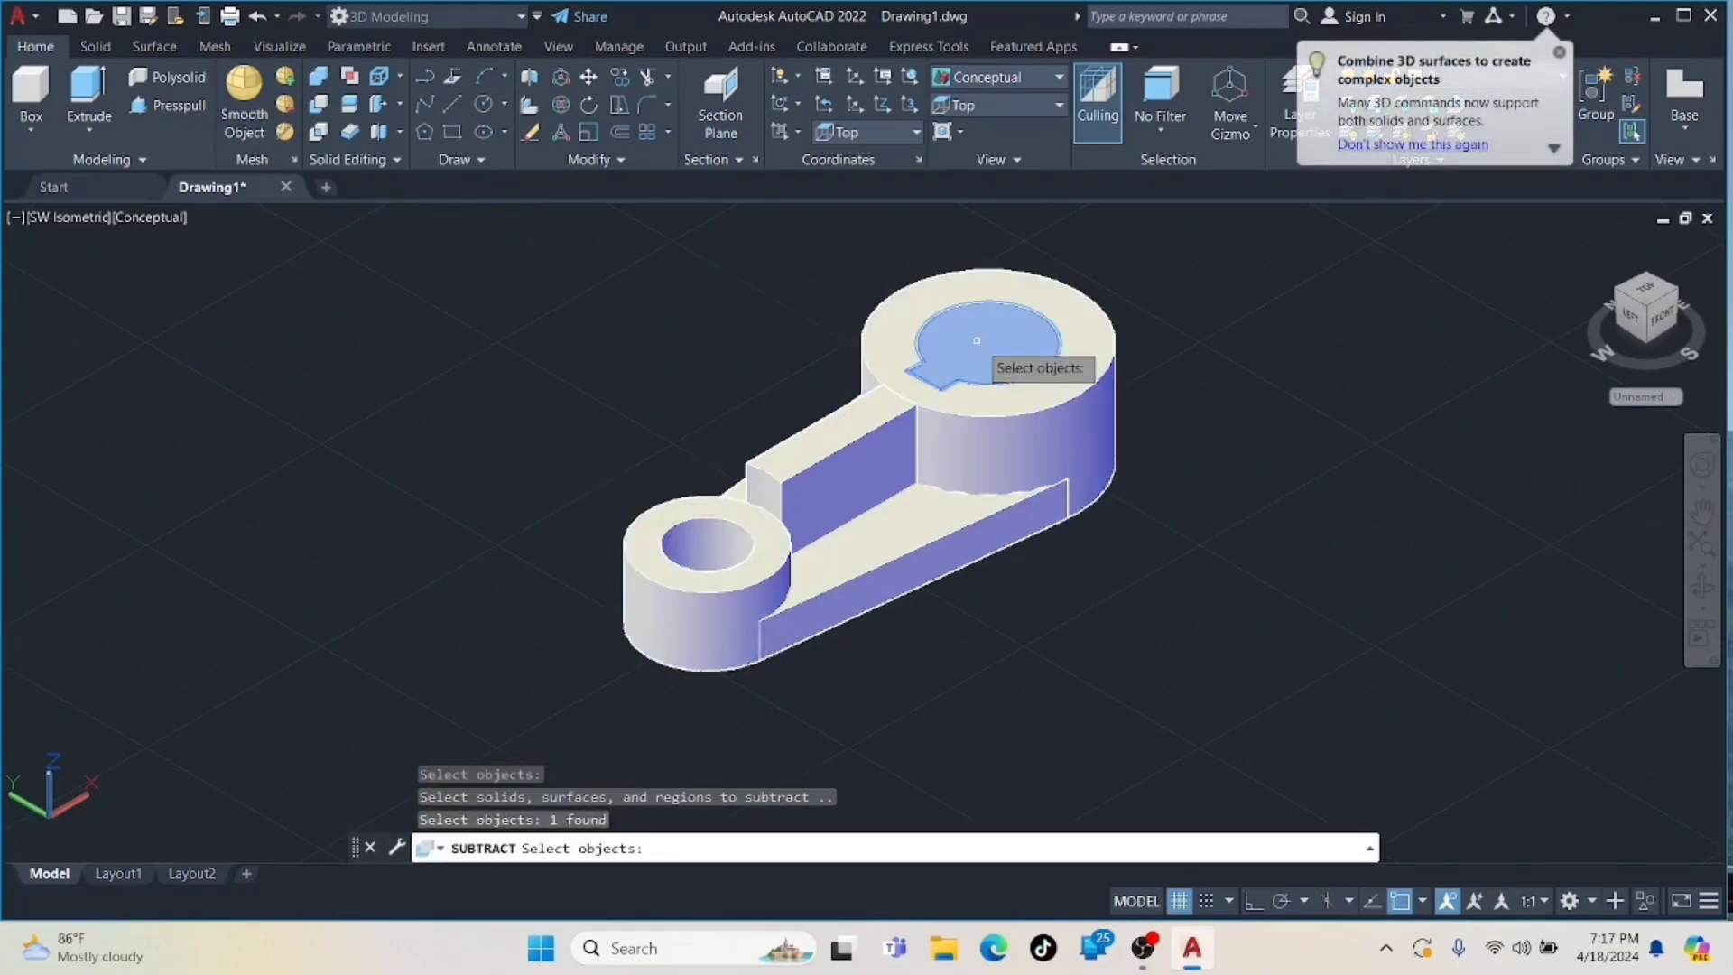
pyautogui.click(930, 343)
pyautogui.press('Return')
# - In the Front view, draw a line 12 down from the rib's upper corner near the small boss, continuing to its upper corner at the large boss
pyautogui.scroll(2, 918, 467)
pyautogui.click(1061, 108)
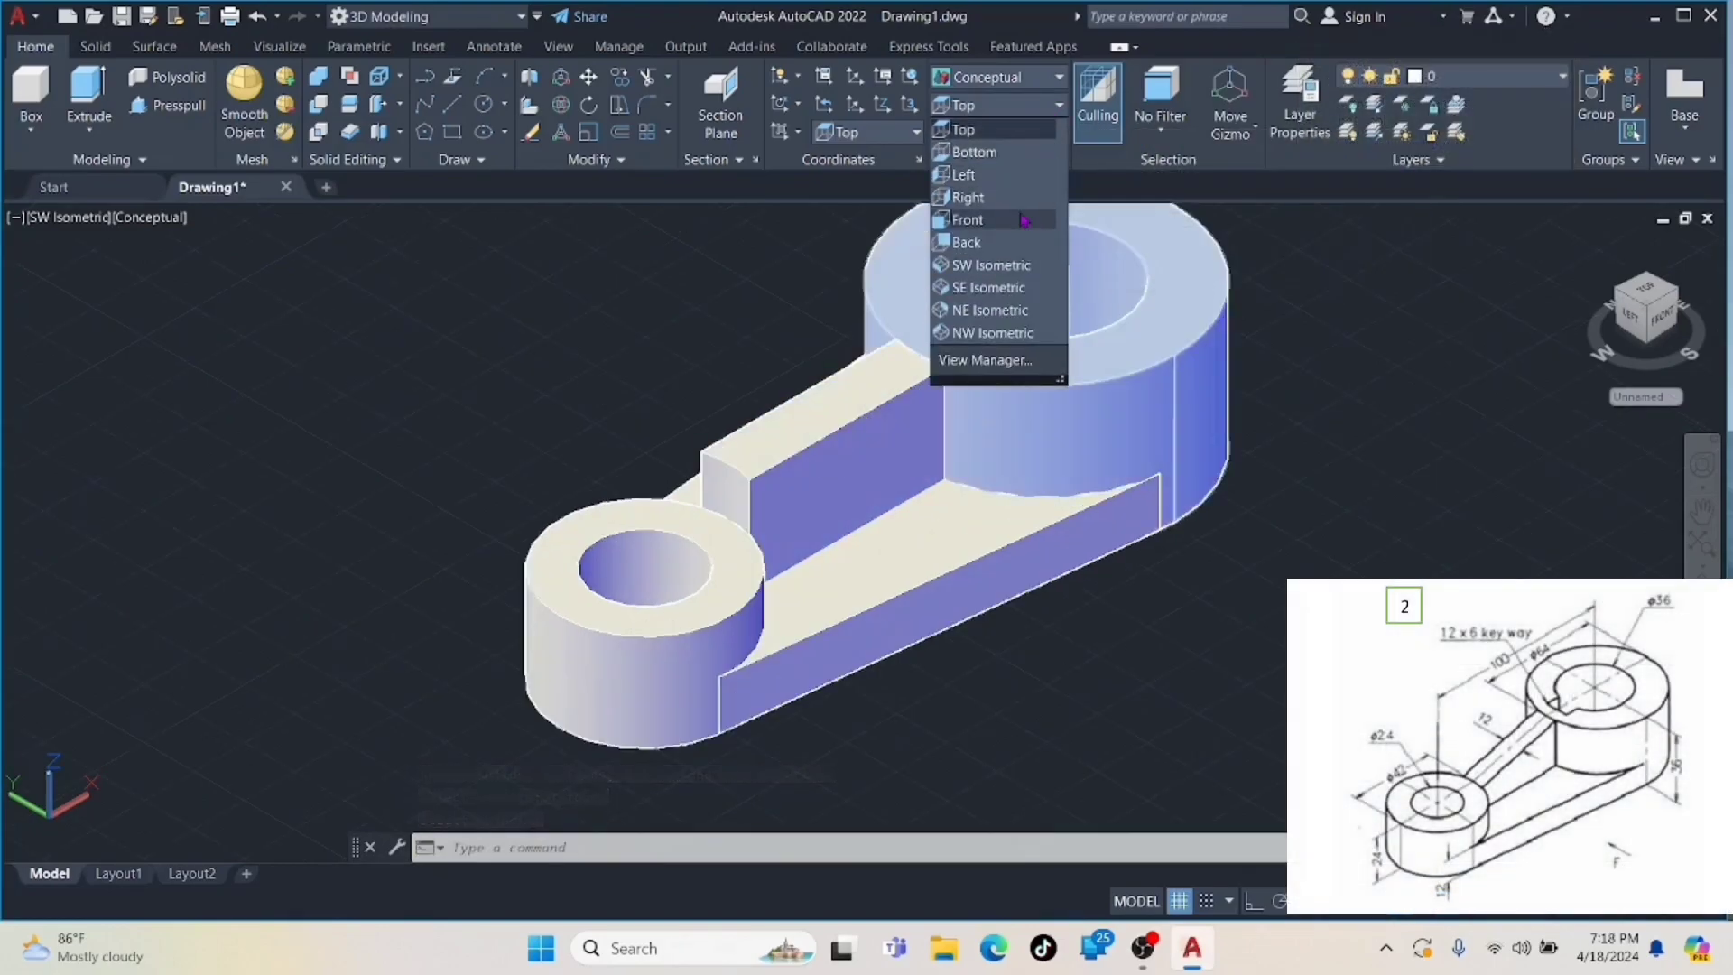
pyautogui.click(970, 217)
pyautogui.click(455, 110)
pyautogui.scroll(3, 465, 465)
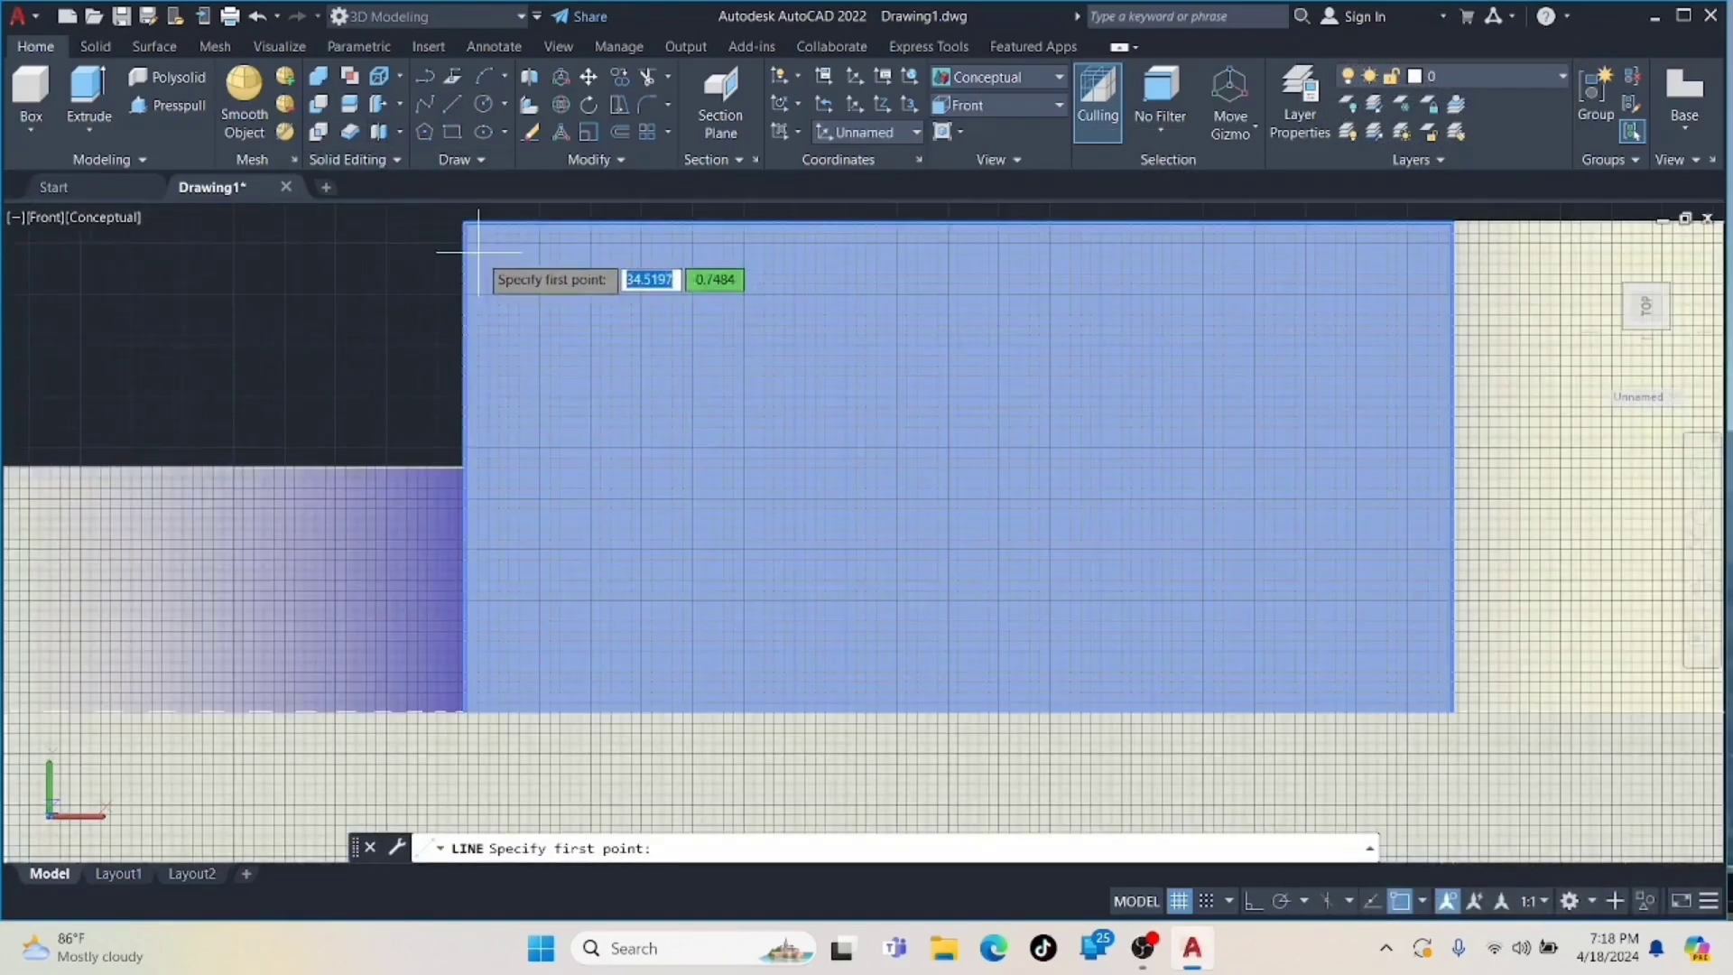
pyautogui.click(463, 221)
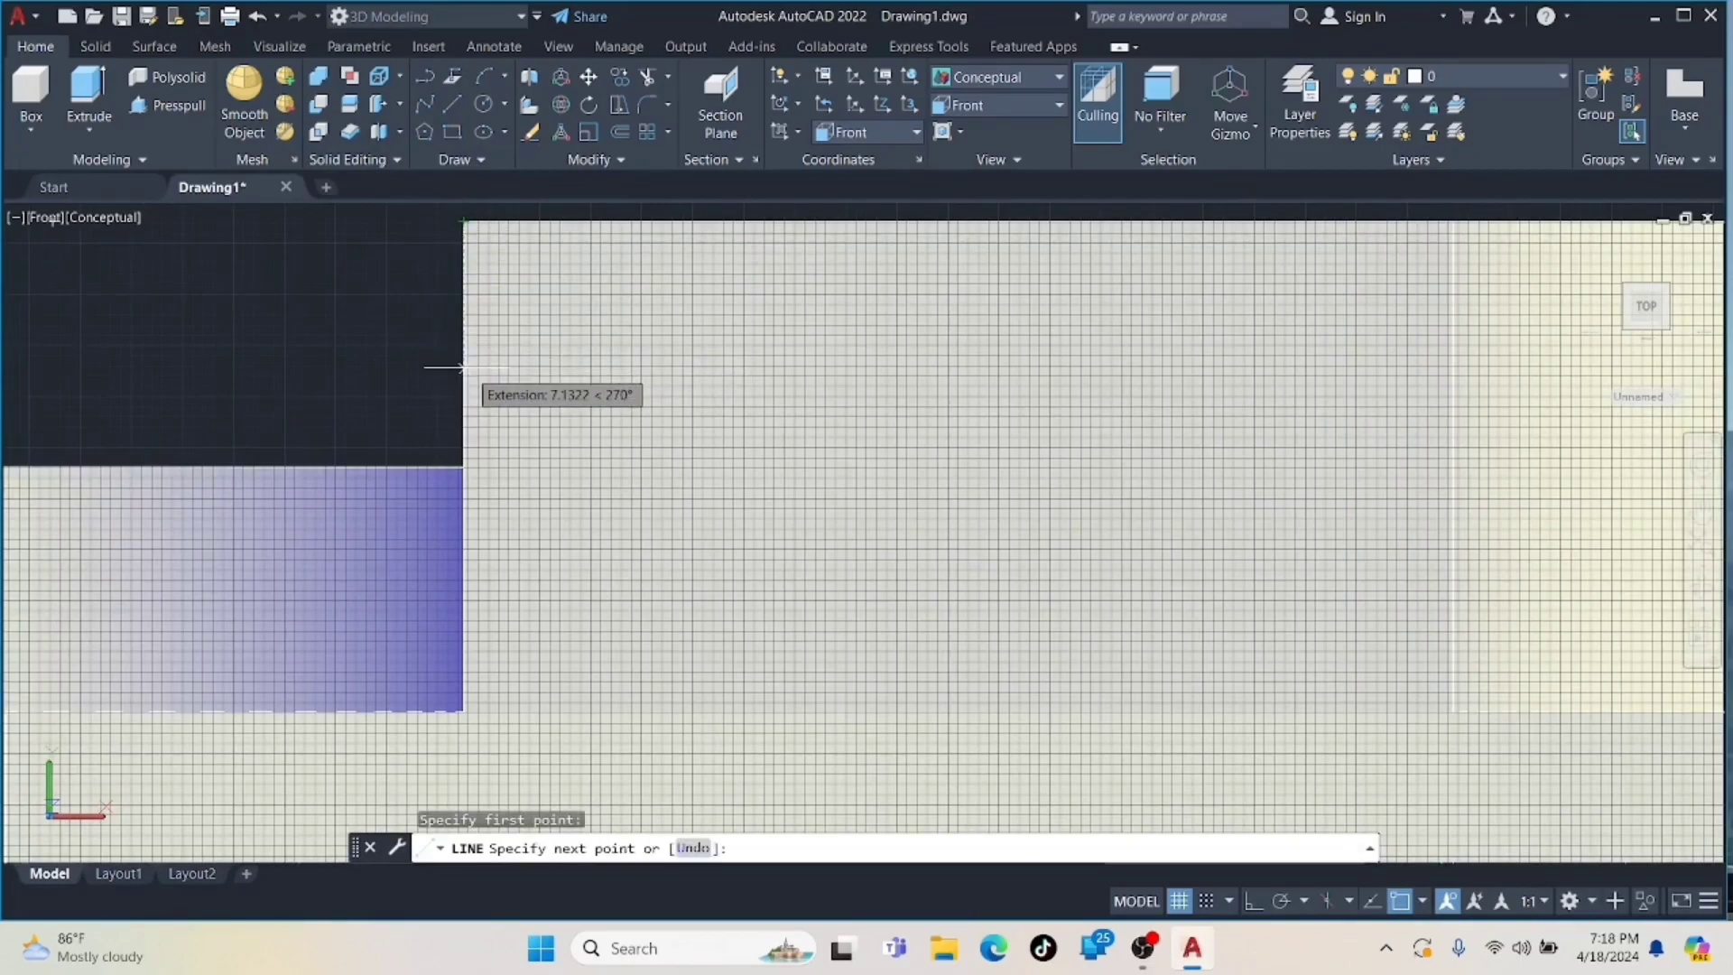
pyautogui.scroll(2, 1454, 220)
pyautogui.click(1453, 220)
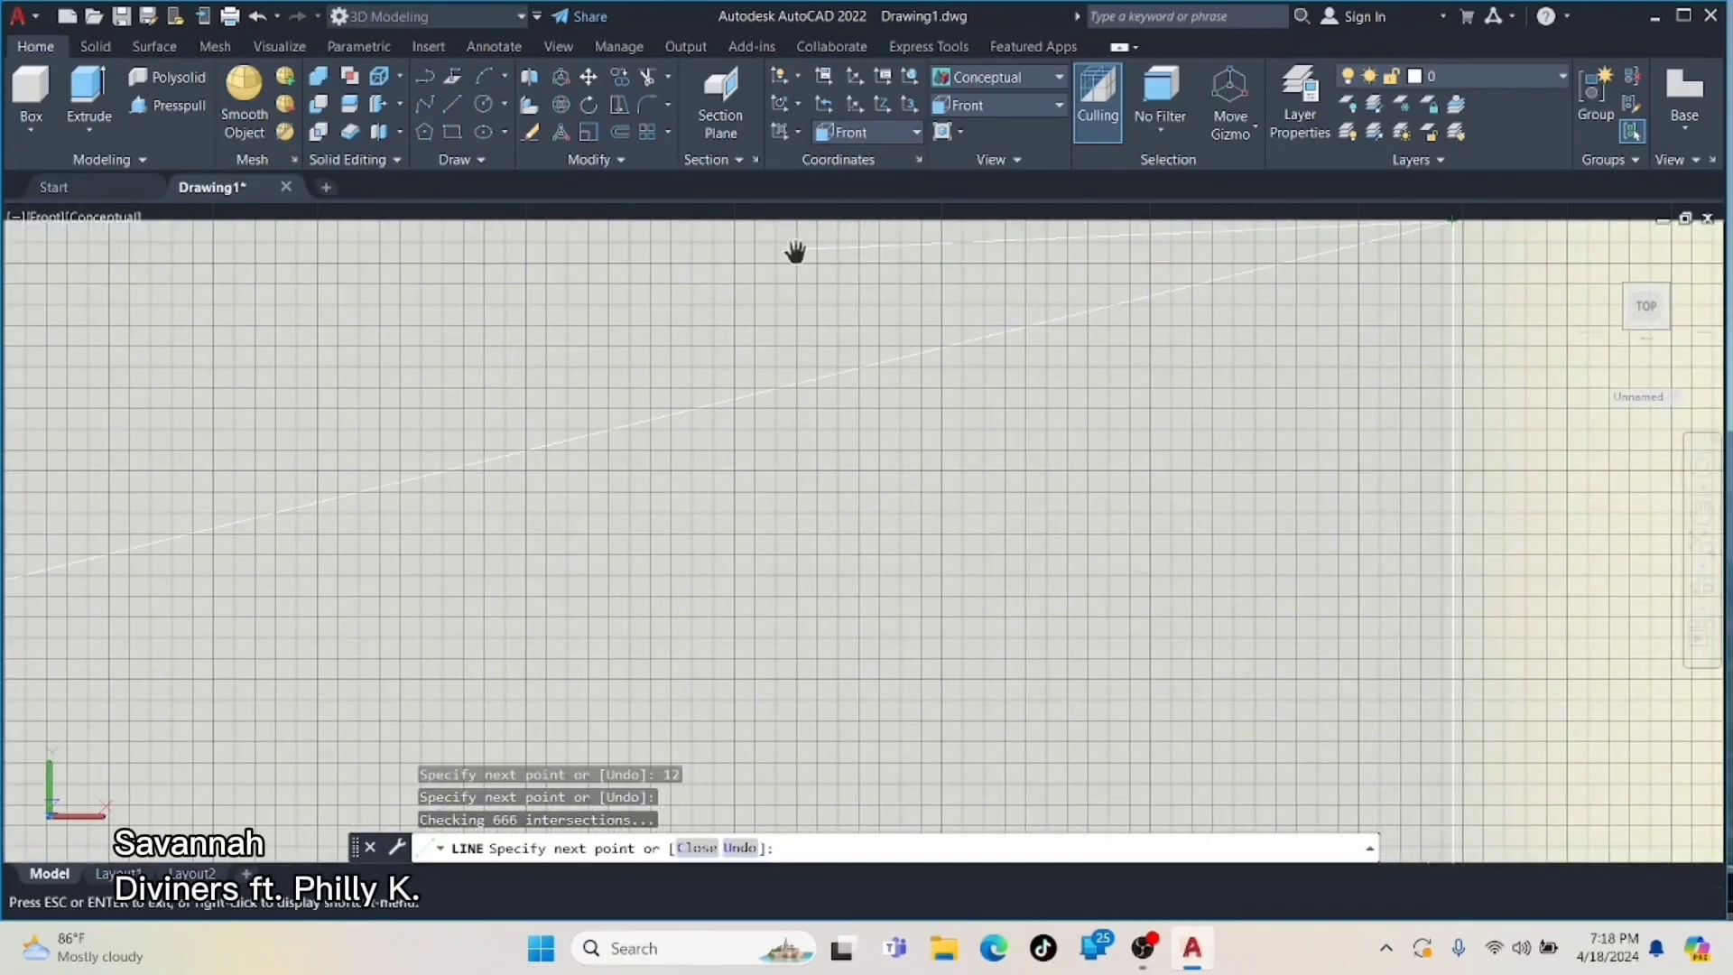
pyautogui.moveTo(343, 230); pyautogui.dragTo(833, 317, button='middle')
pyautogui.moveTo(216, 334); pyautogui.dragTo(852, 438, button='middle')
pyautogui.scroll(-2, 569, 407)
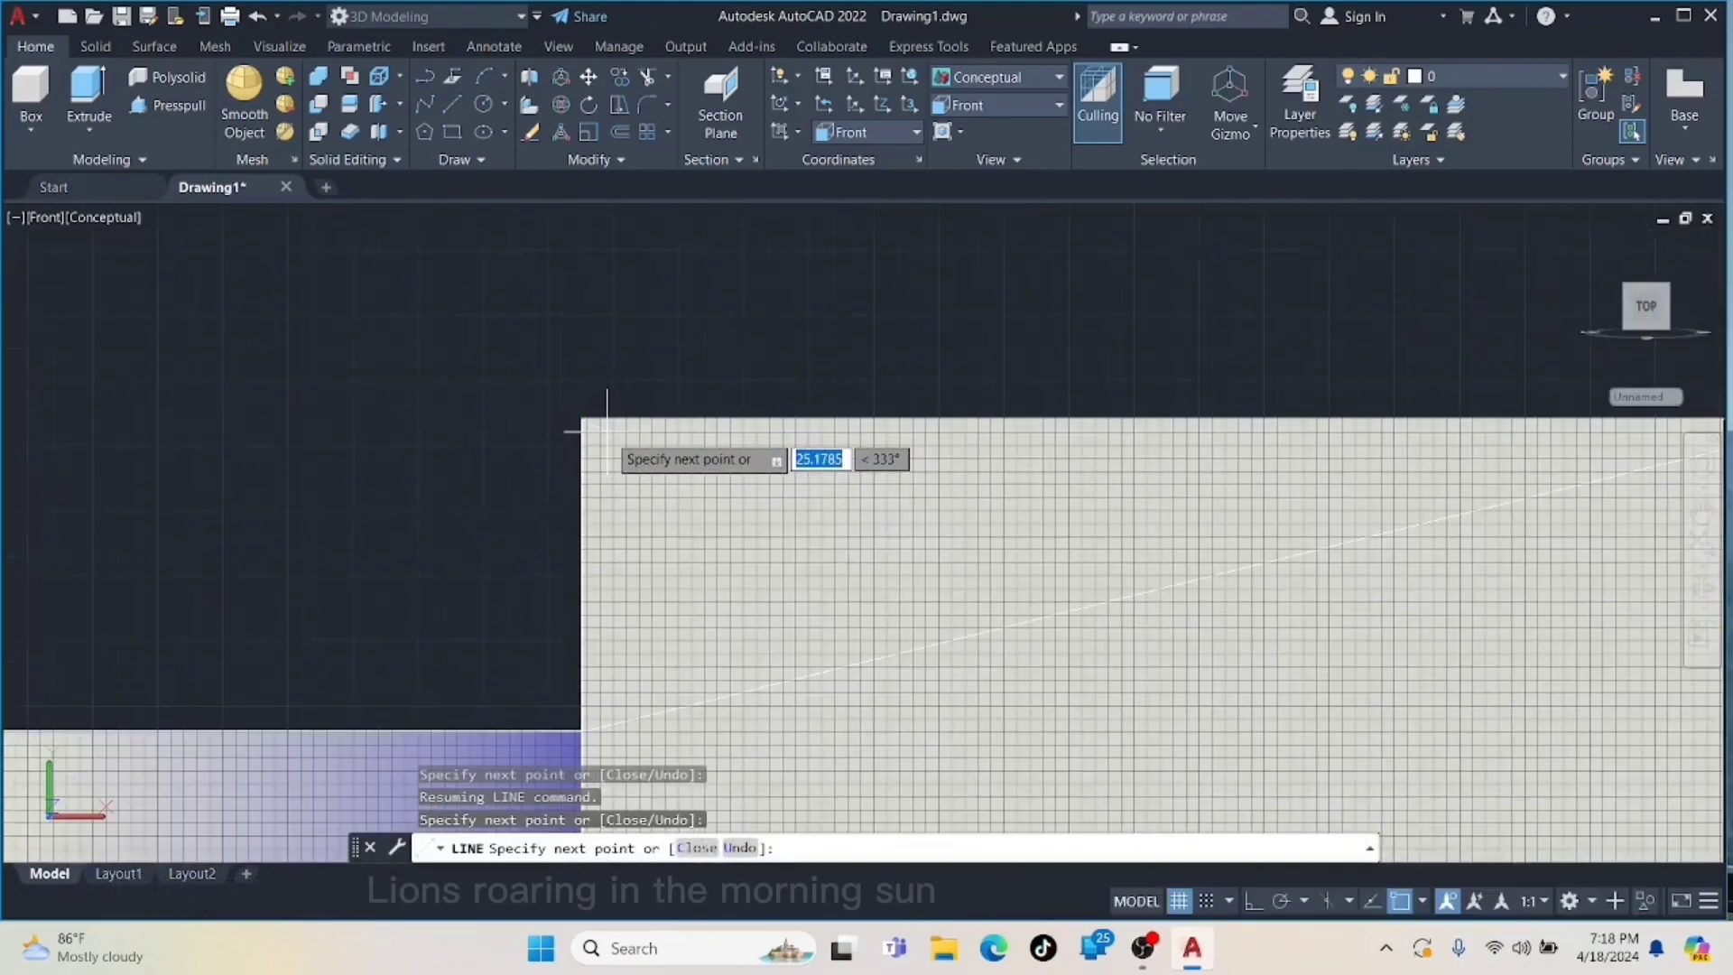
pyautogui.press('Escape')
# - In the SW Isometric view, use Presspull to cut away the triangular area above the diagonal line, giving the rib a sloped top
pyautogui.click(95, 46)
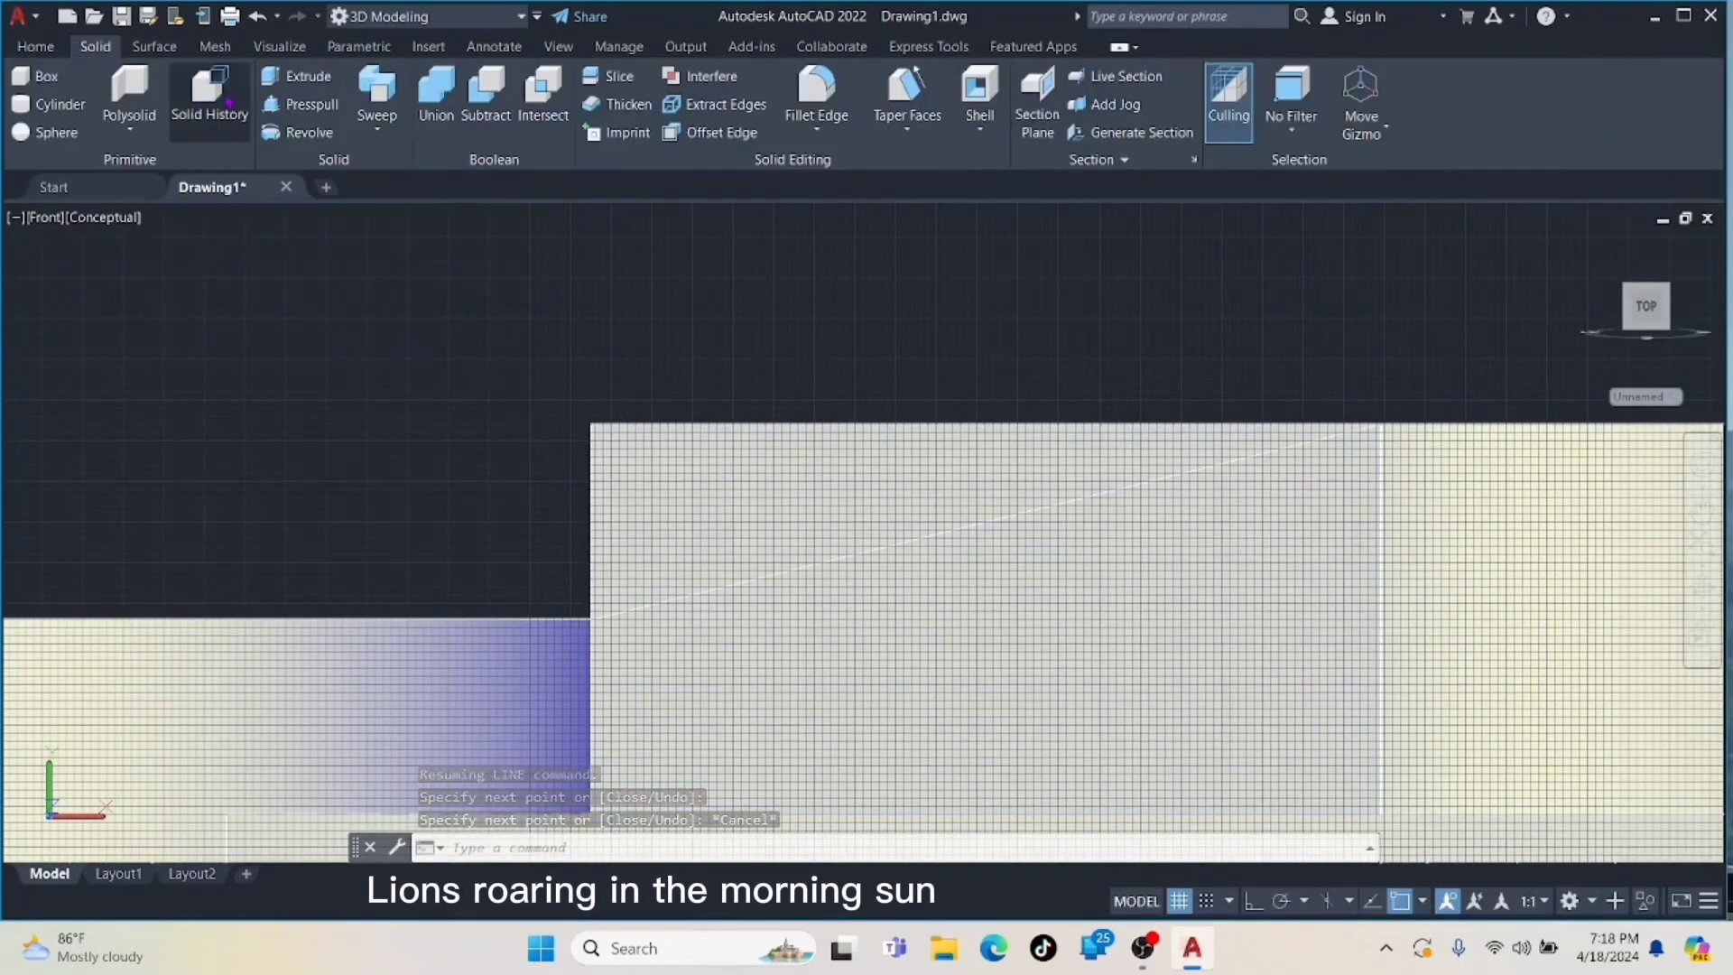
pyautogui.click(40, 46)
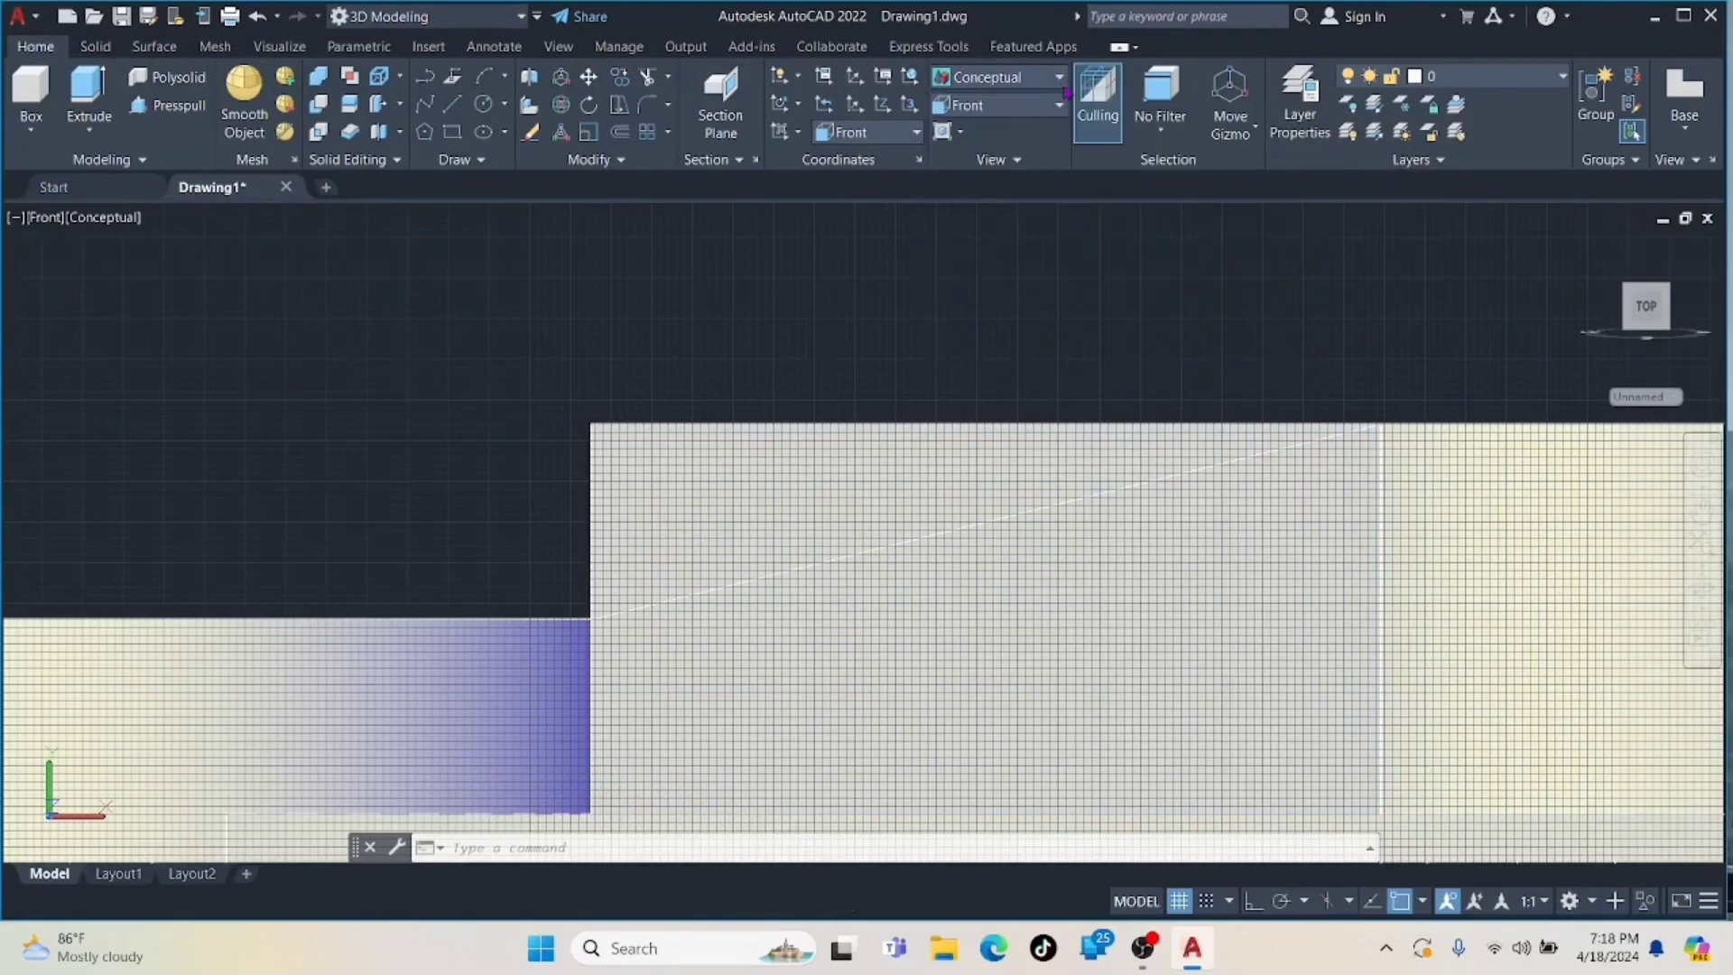
pyautogui.click(1058, 105)
pyautogui.click(1001, 268)
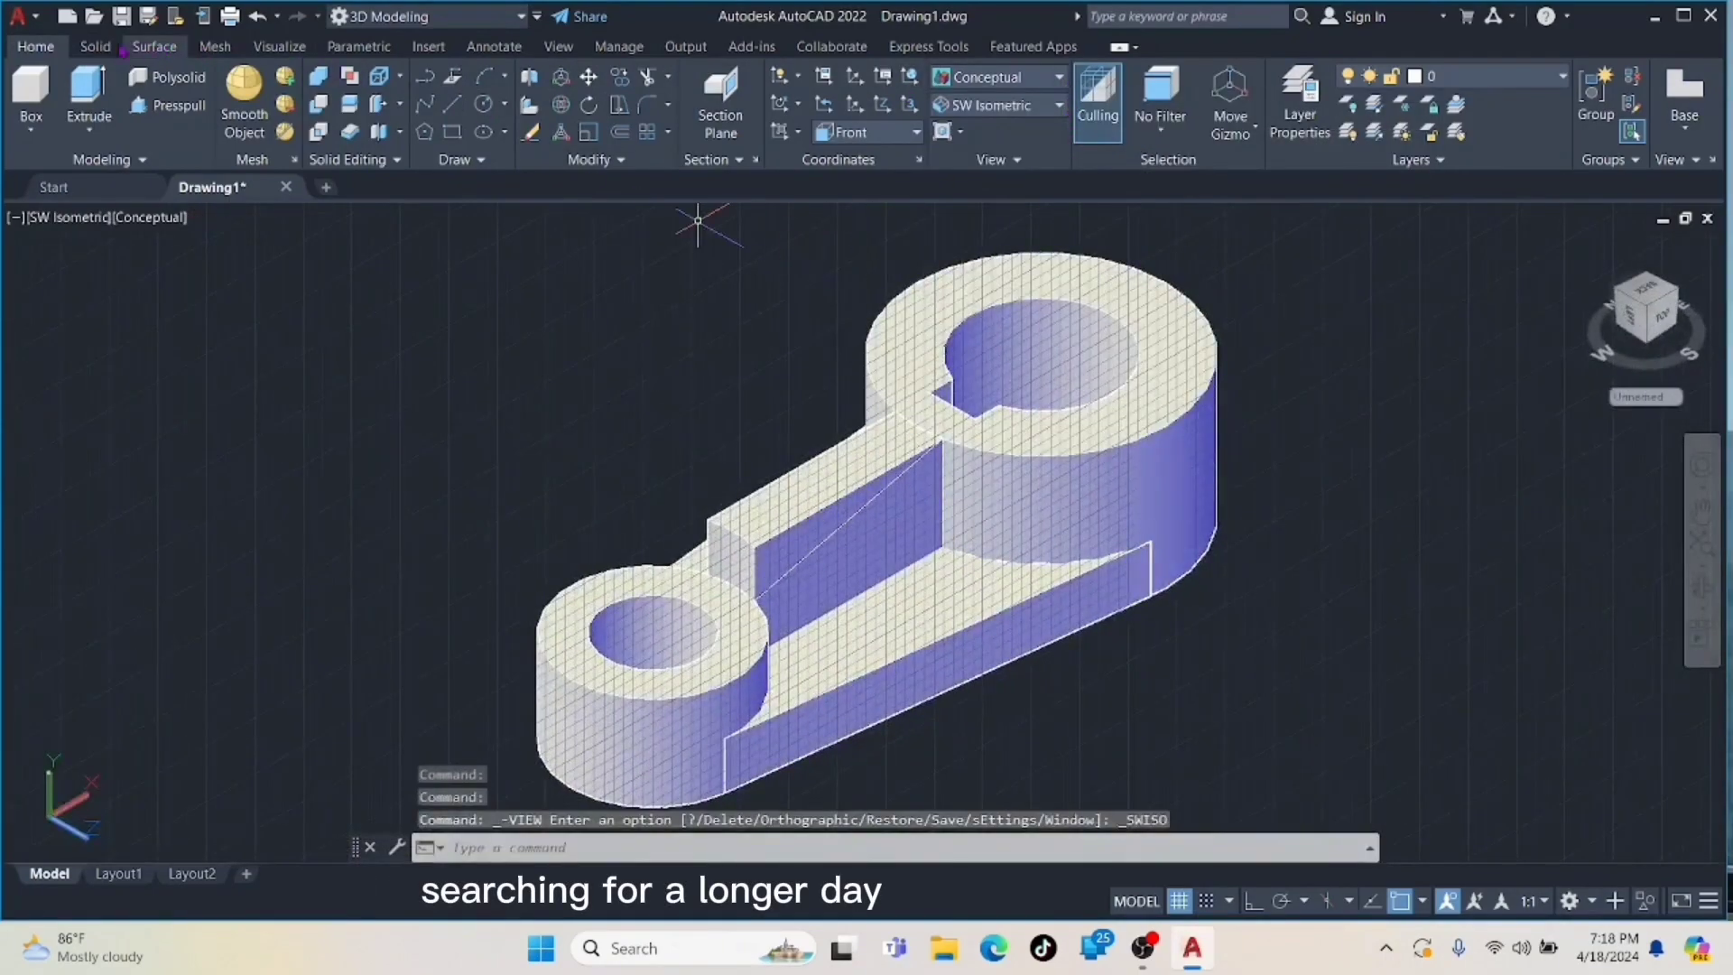
pyautogui.click(94, 46)
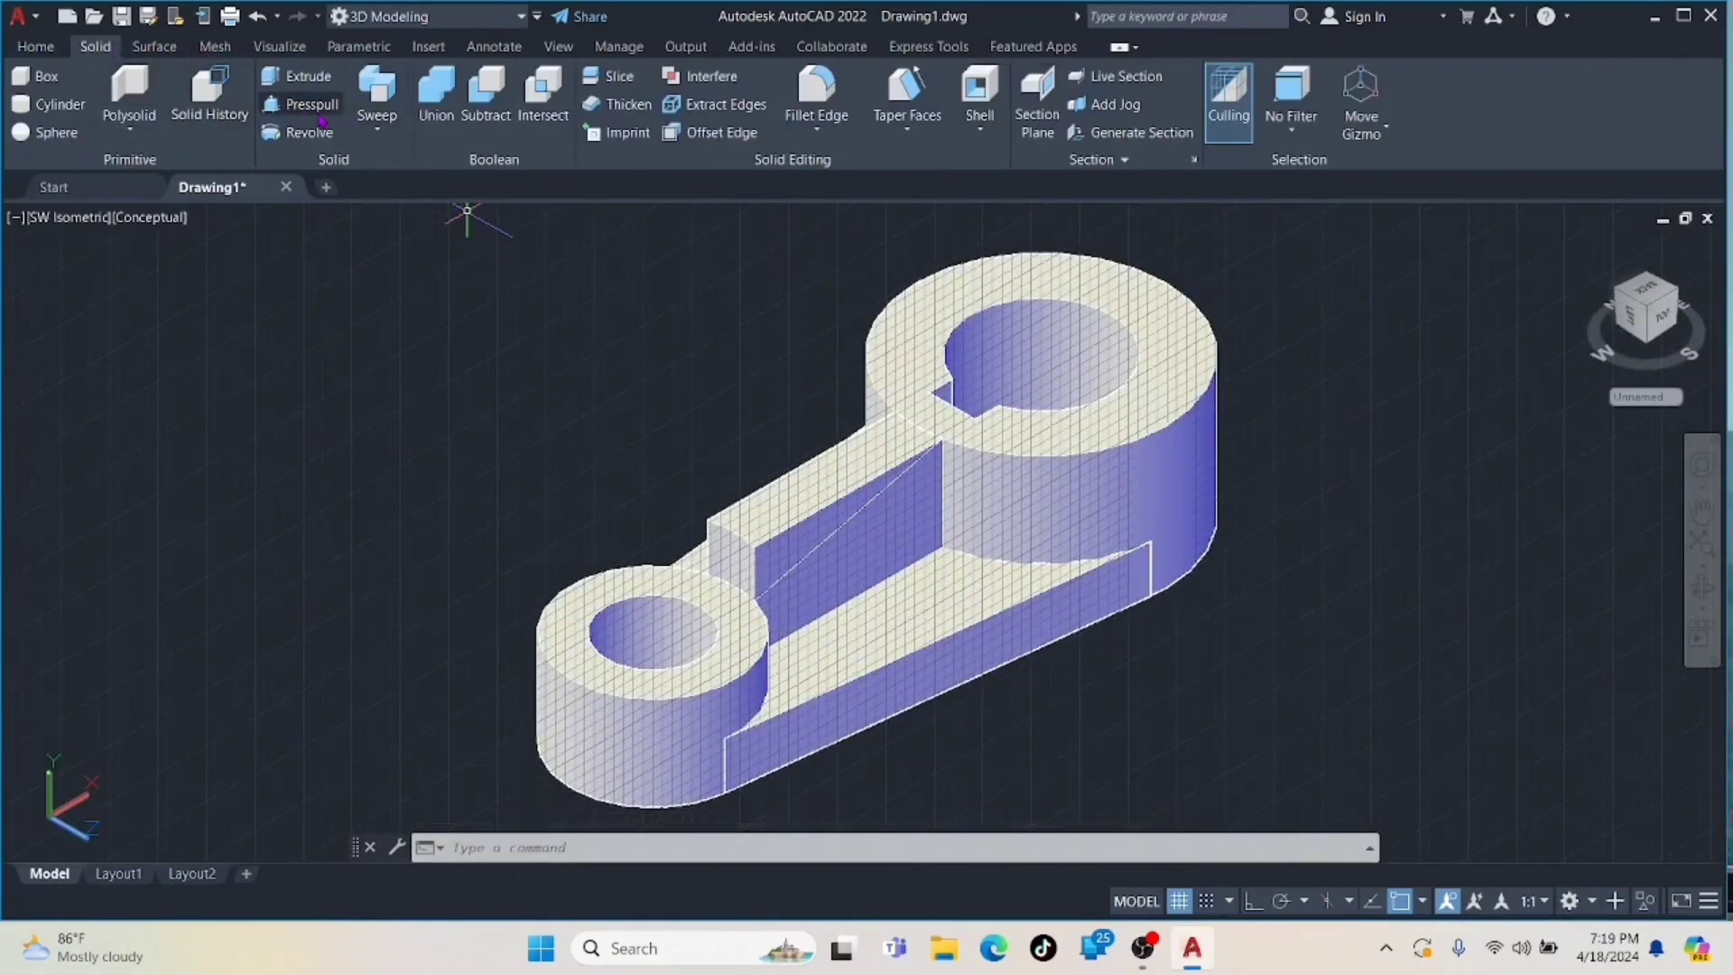
pyautogui.click(801, 560)
pyautogui.scroll(4, 796, 566)
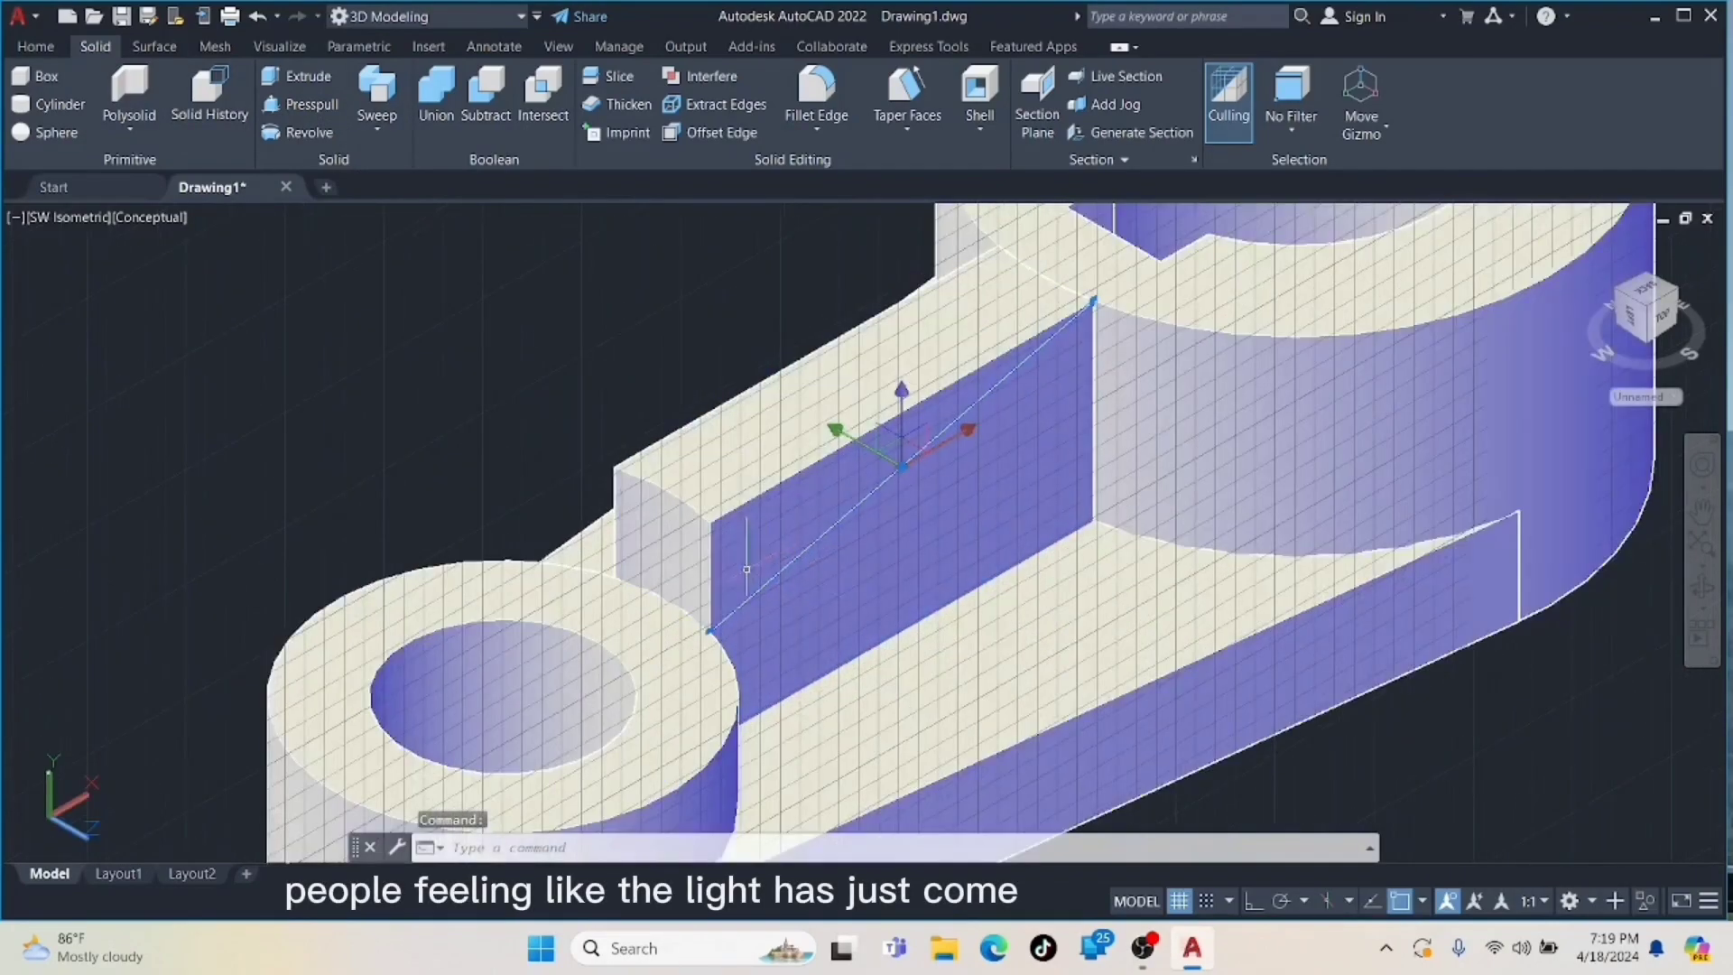
pyautogui.click(711, 566)
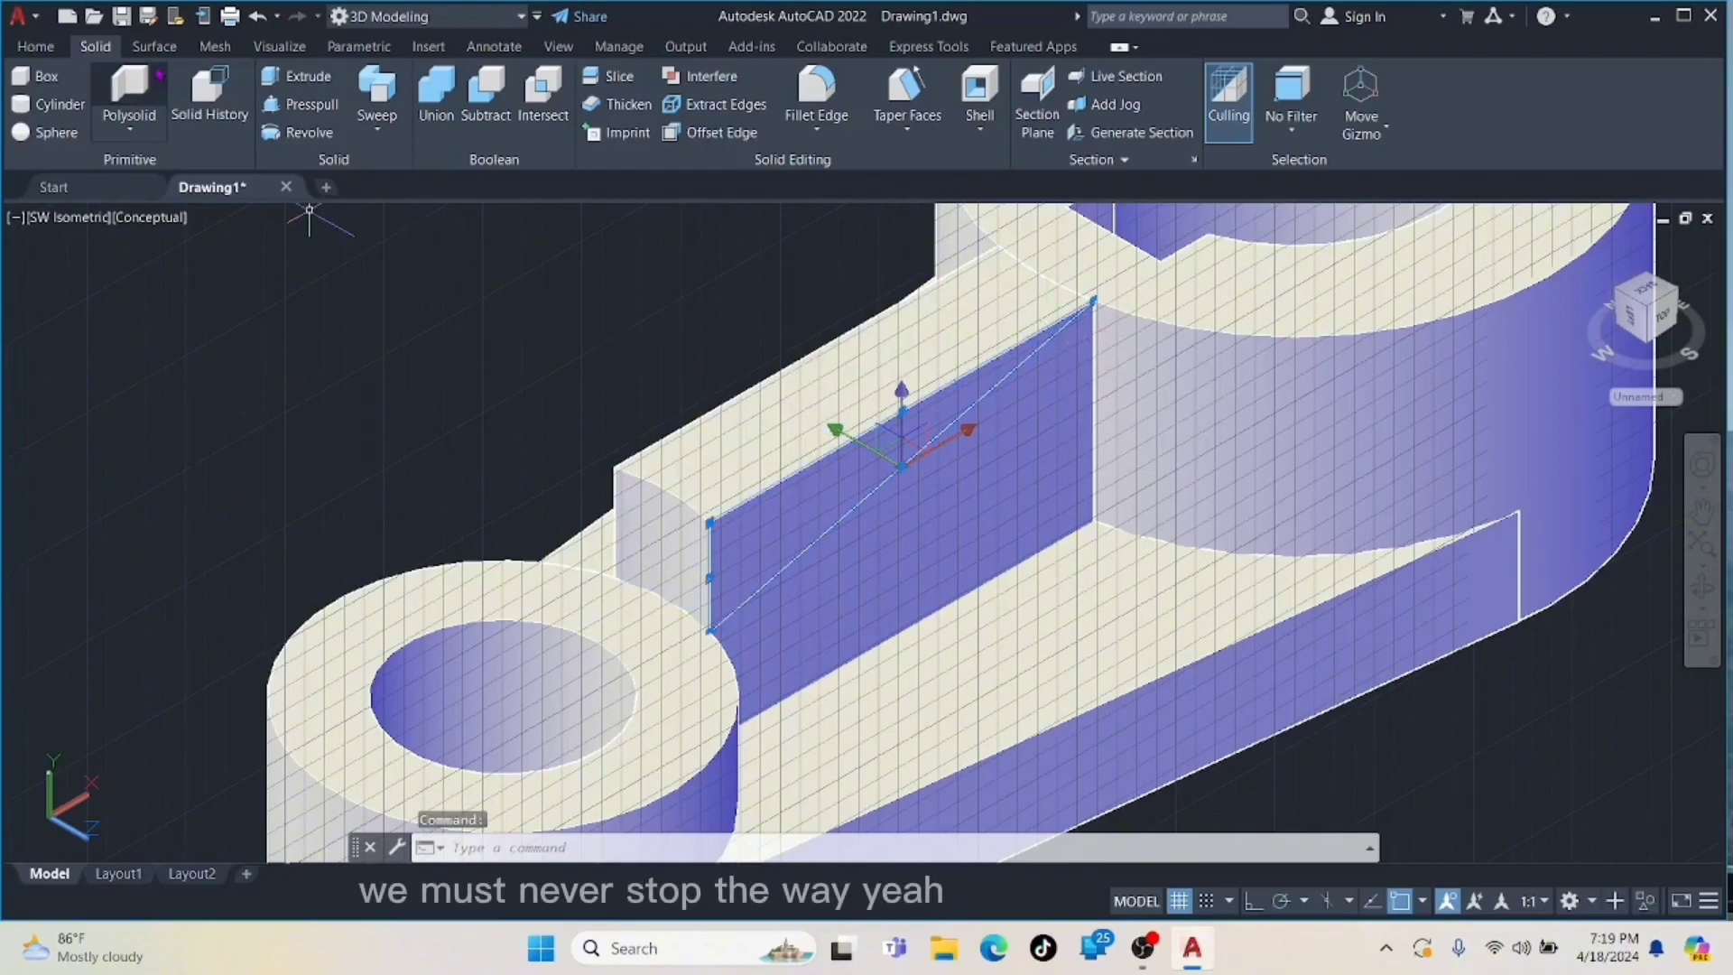
pyautogui.click(296, 107)
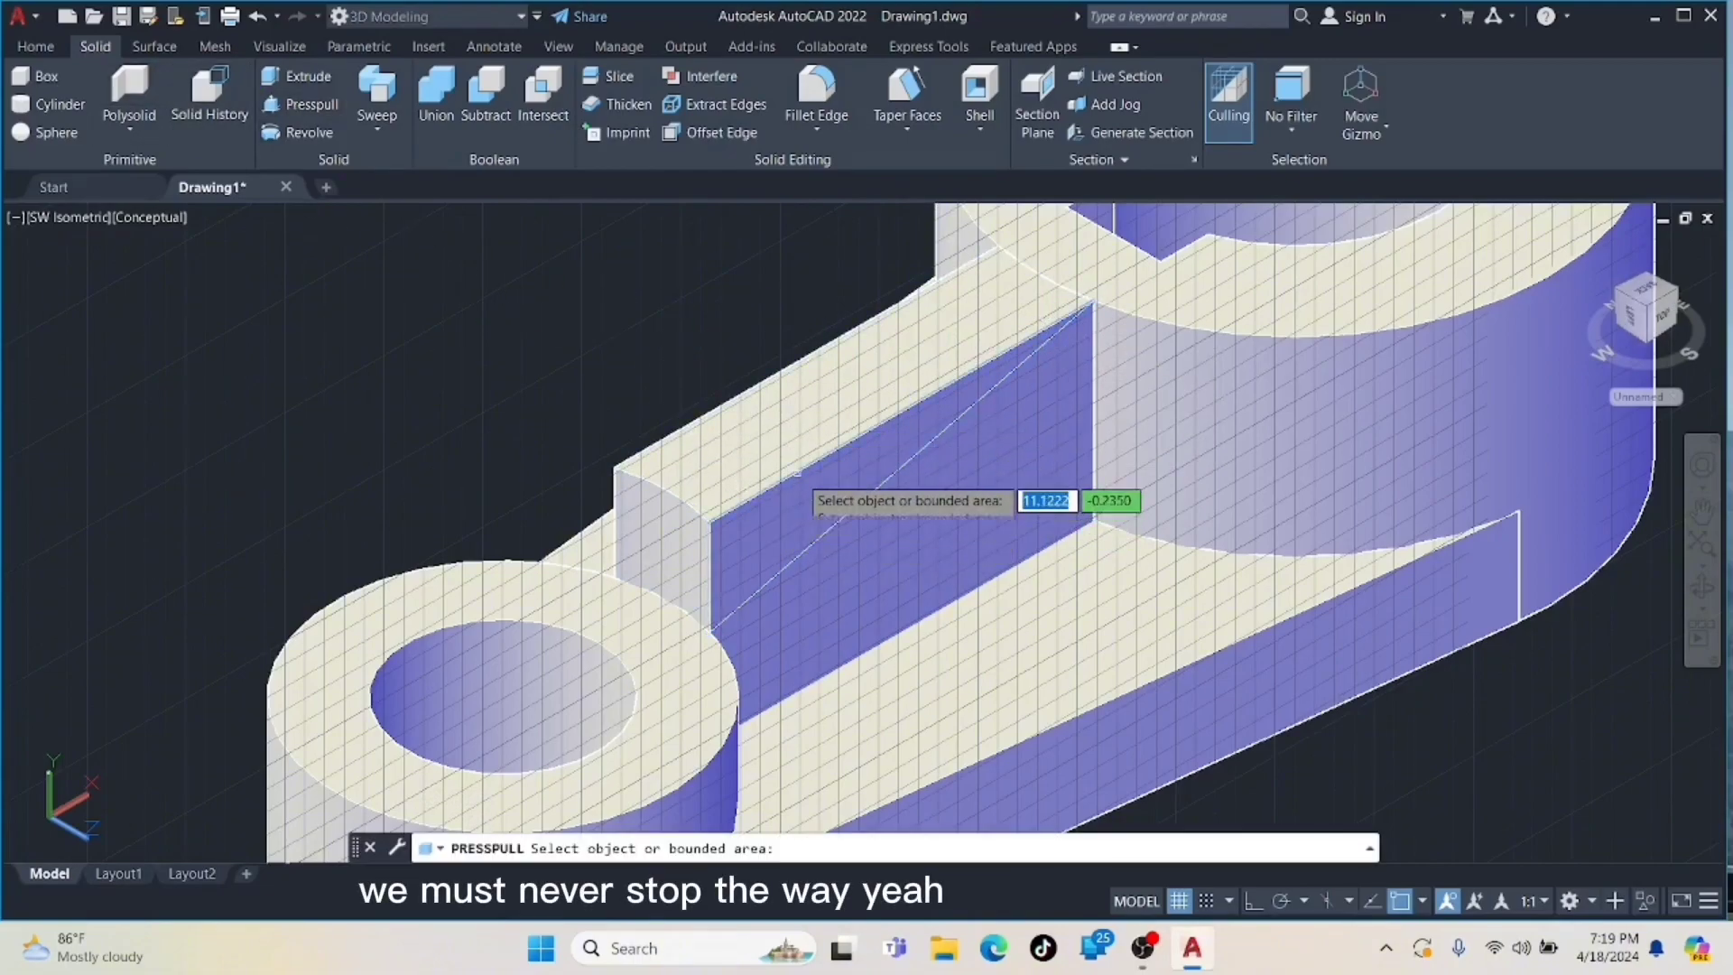
pyautogui.click(804, 491)
pyautogui.click(583, 312)
pyautogui.scroll(-6, 693, 449)
pyautogui.moveTo(875, 557); pyautogui.dragTo(945, 595, button='middle')
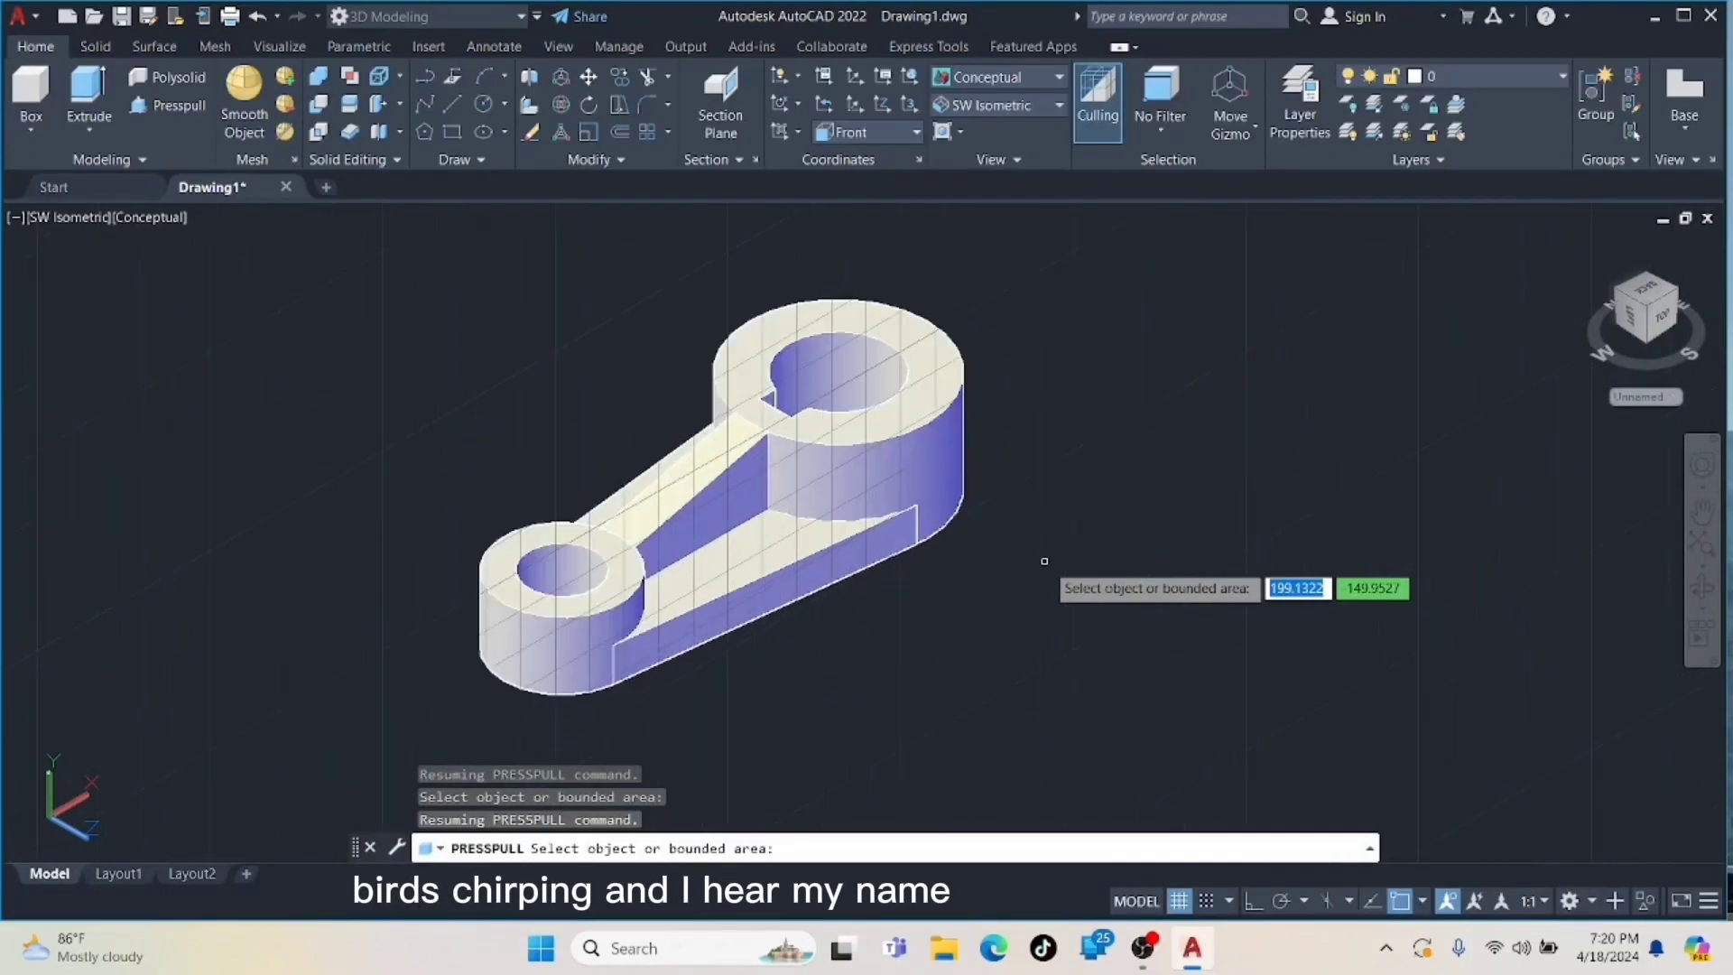
pyautogui.moveTo(1045, 565); pyautogui.dragTo(1044, 553, button='middle')
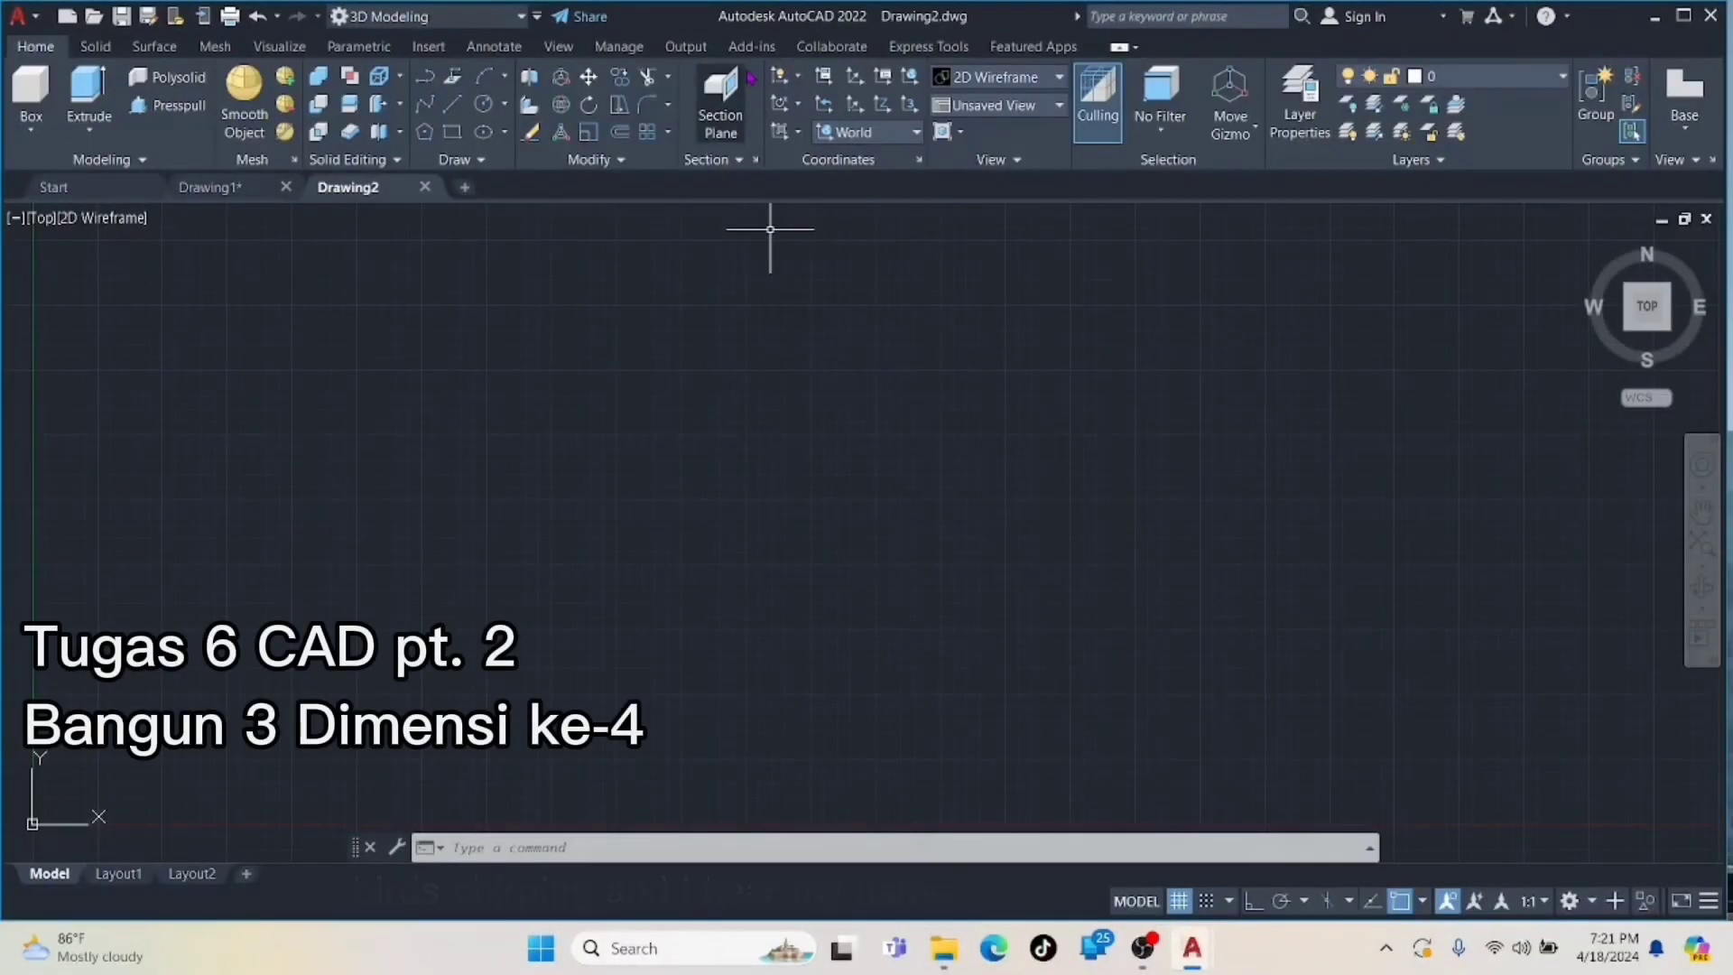
# - In the Front view of the new drawing, draw three connected lines, each 50 long, at 90°, 0° and 90°
pyautogui.click(997, 105)
pyautogui.click(970, 237)
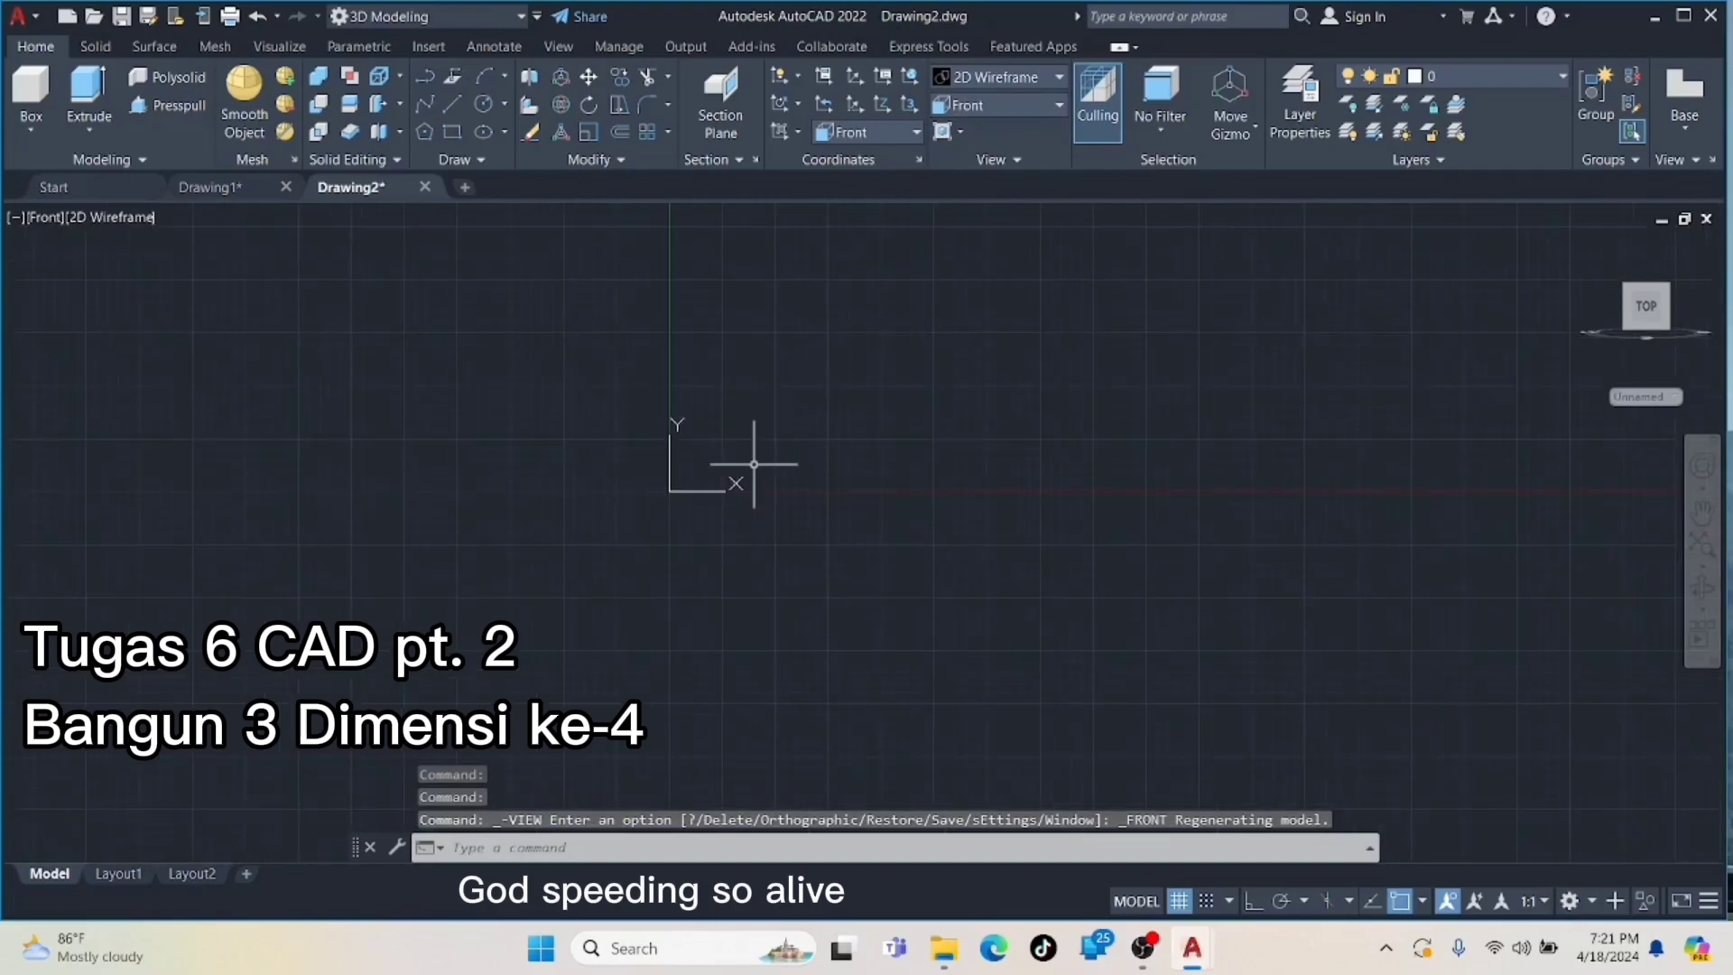
pyautogui.scroll(3, 753, 464)
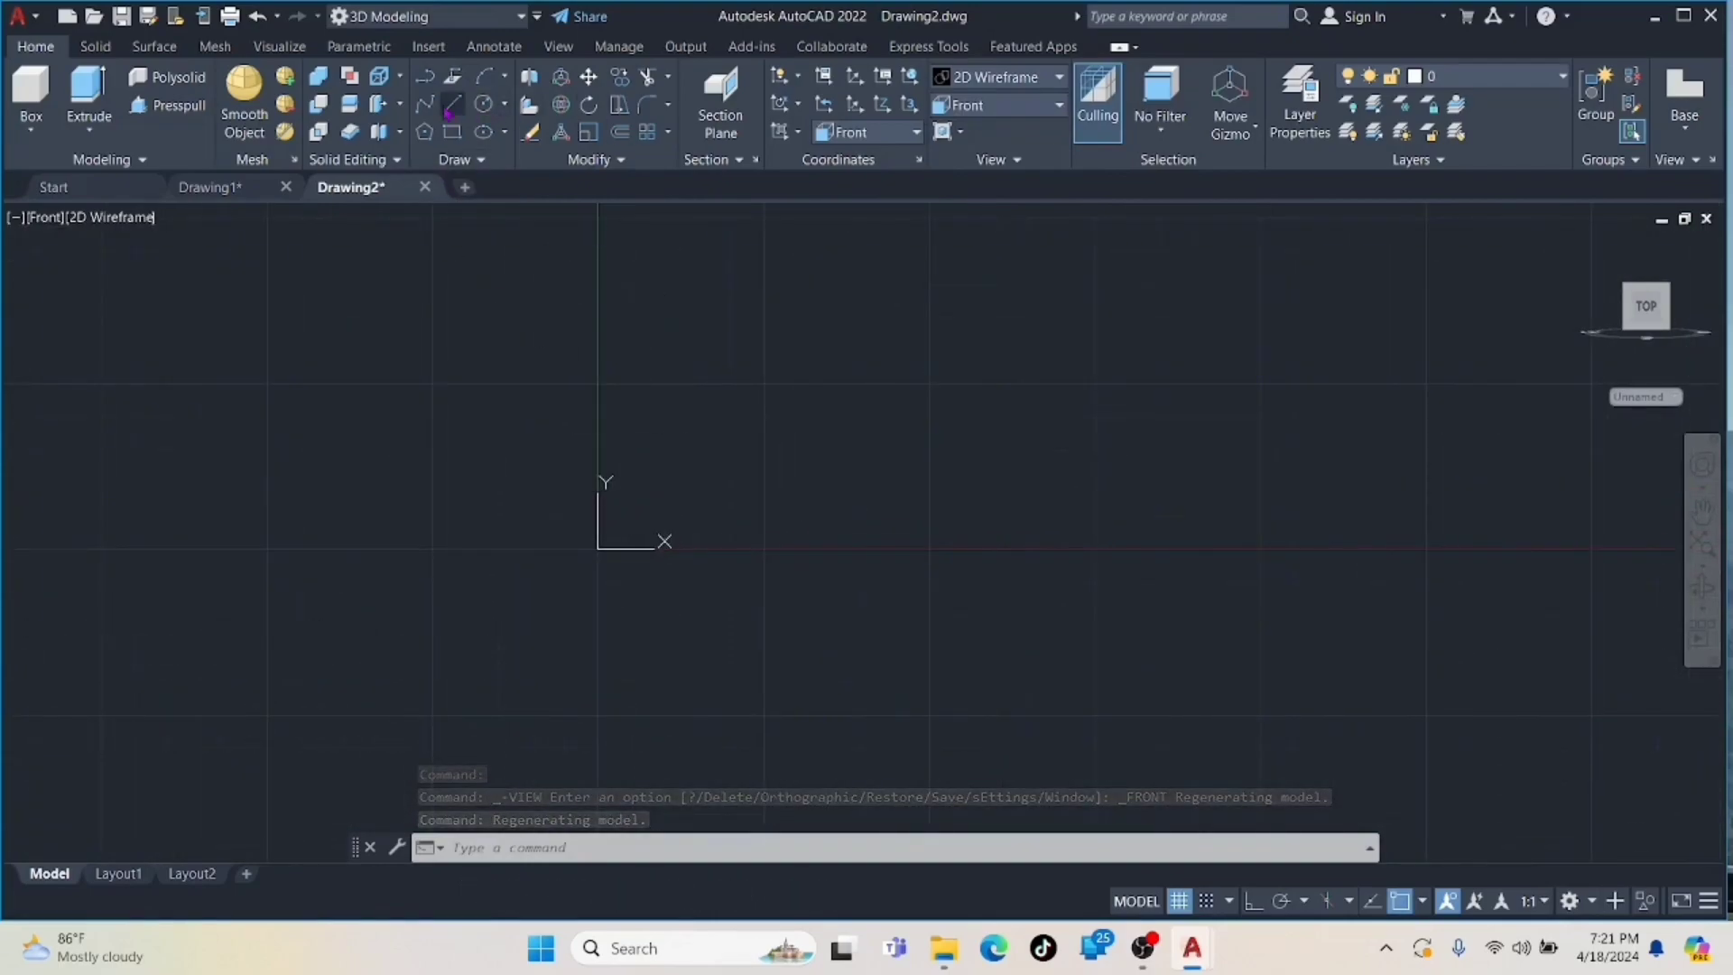
pyautogui.write('l')
pyautogui.press('Return')
pyautogui.click(735, 305)
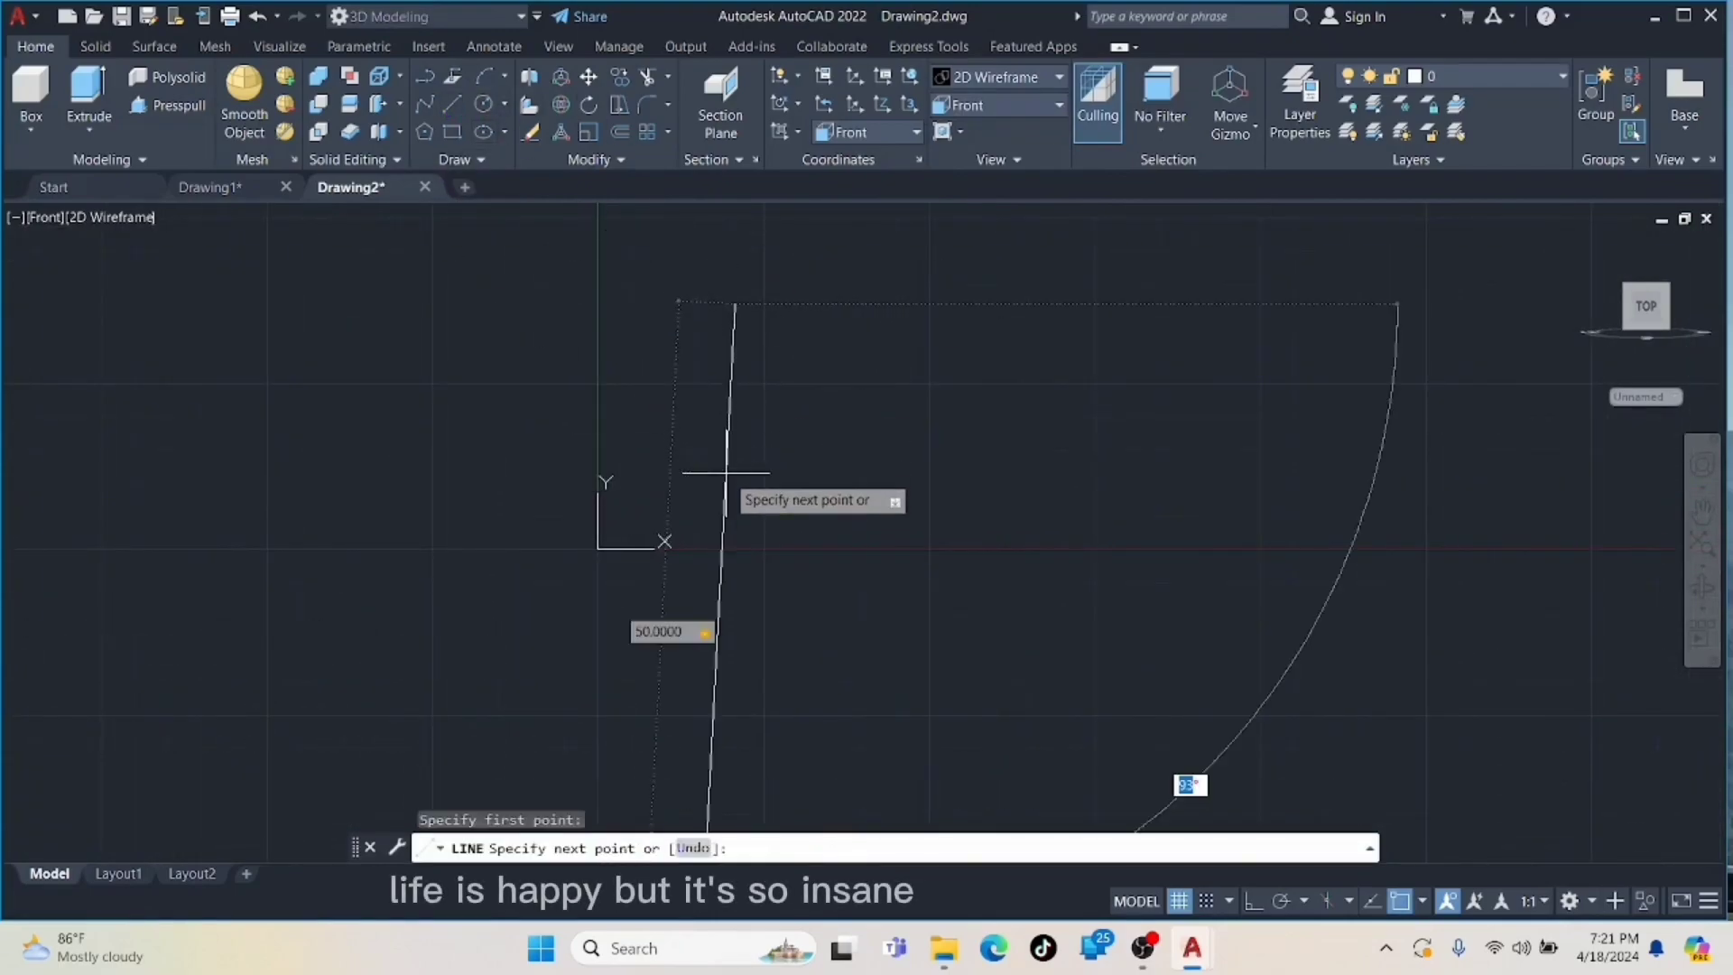
pyautogui.write('90')
pyautogui.press('Return')
pyautogui.scroll(-3, 767, 451)
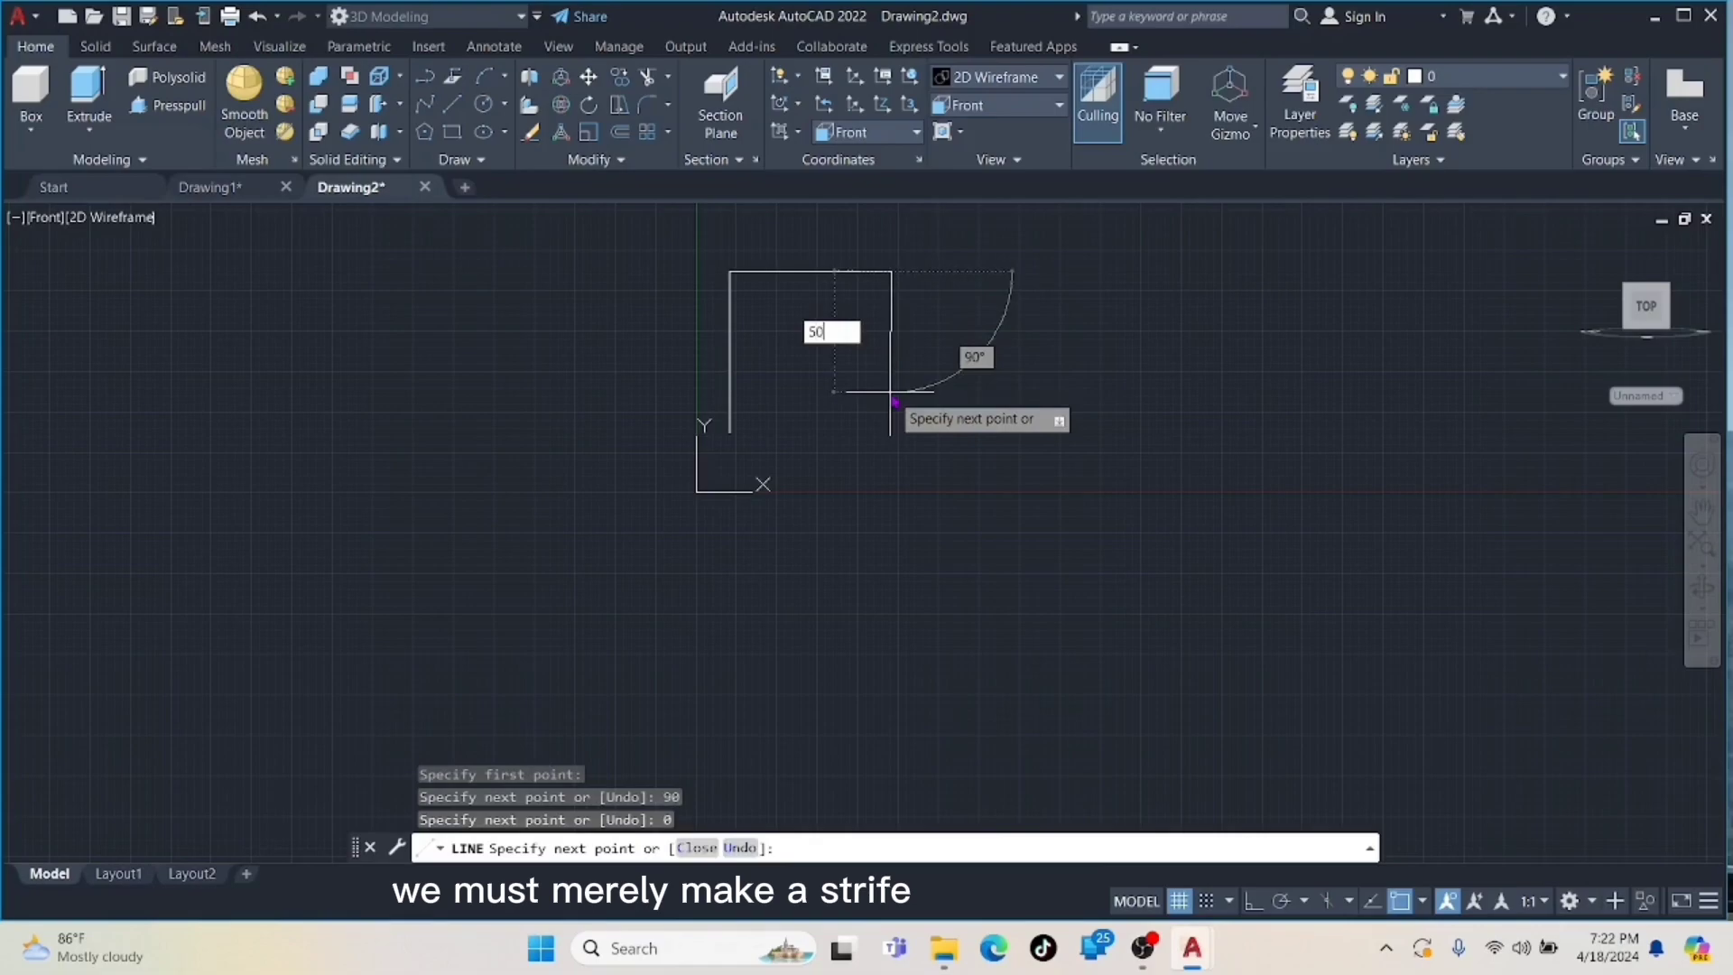
pyautogui.write('90')
pyautogui.press('Return')
pyautogui.press('Escape')
# - Move the third line by its upper endpoint down to the horizontal line's free end so it forms the opposite side of the square
pyautogui.moveTo(869, 323); pyautogui.dragTo(816, 489, button='middle')
pyautogui.write('m')
pyautogui.press('Return')
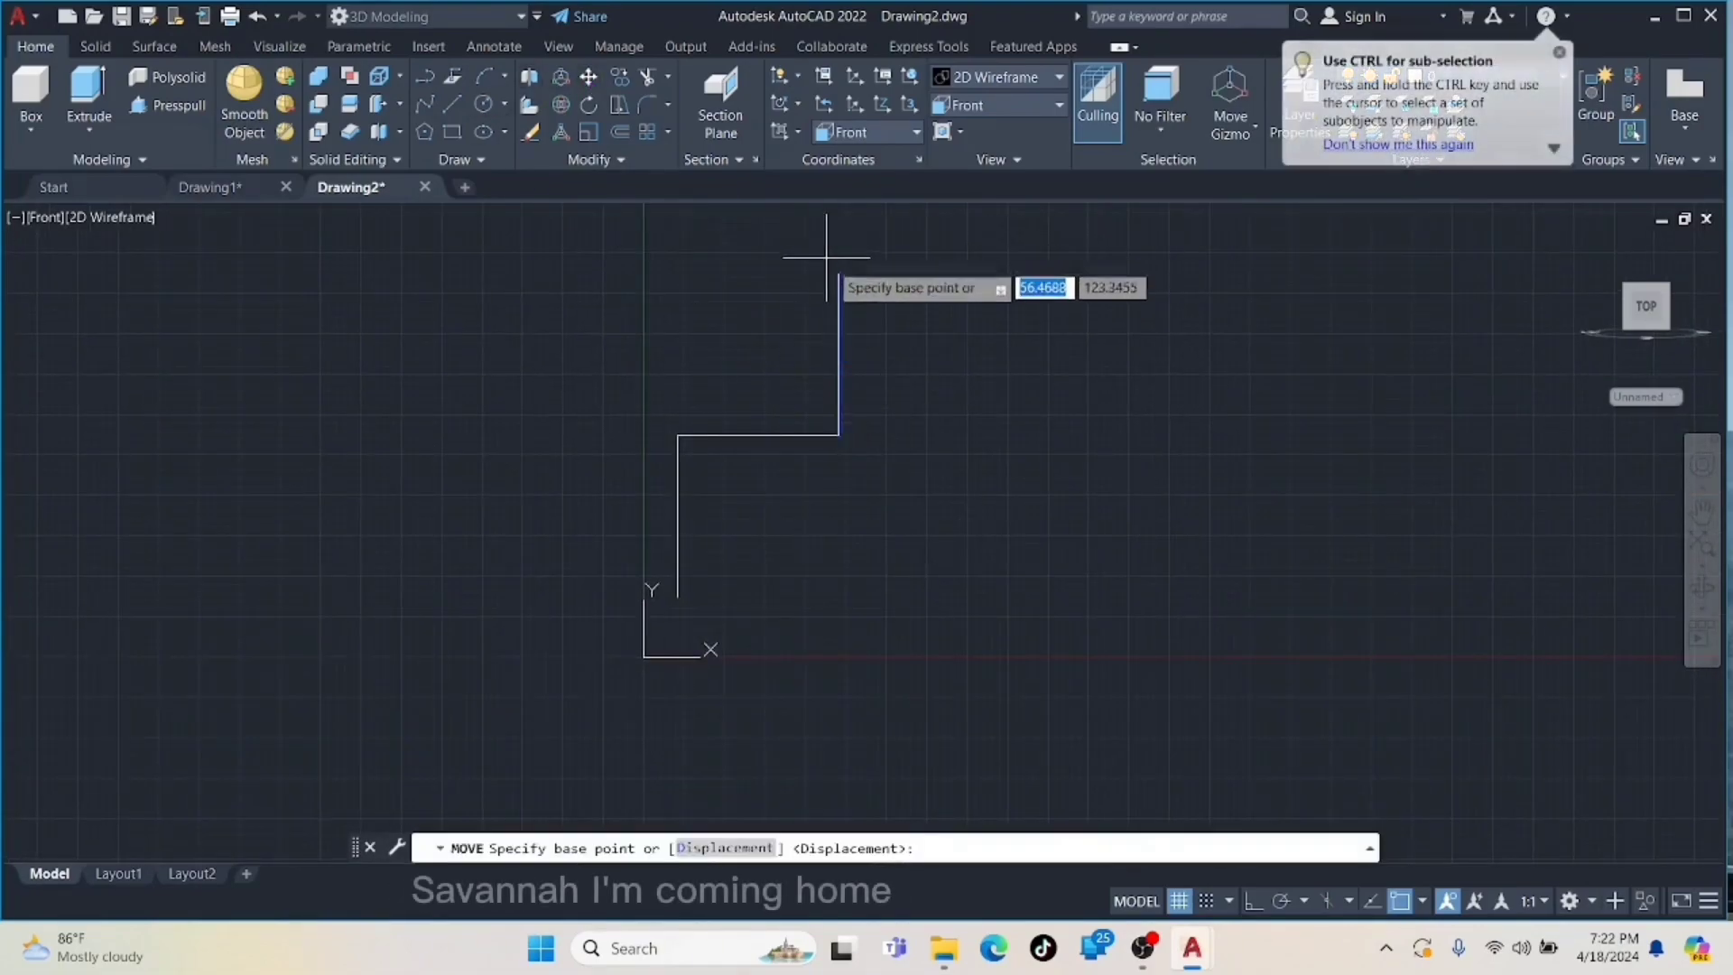
pyautogui.click(838, 274)
pyautogui.click(838, 435)
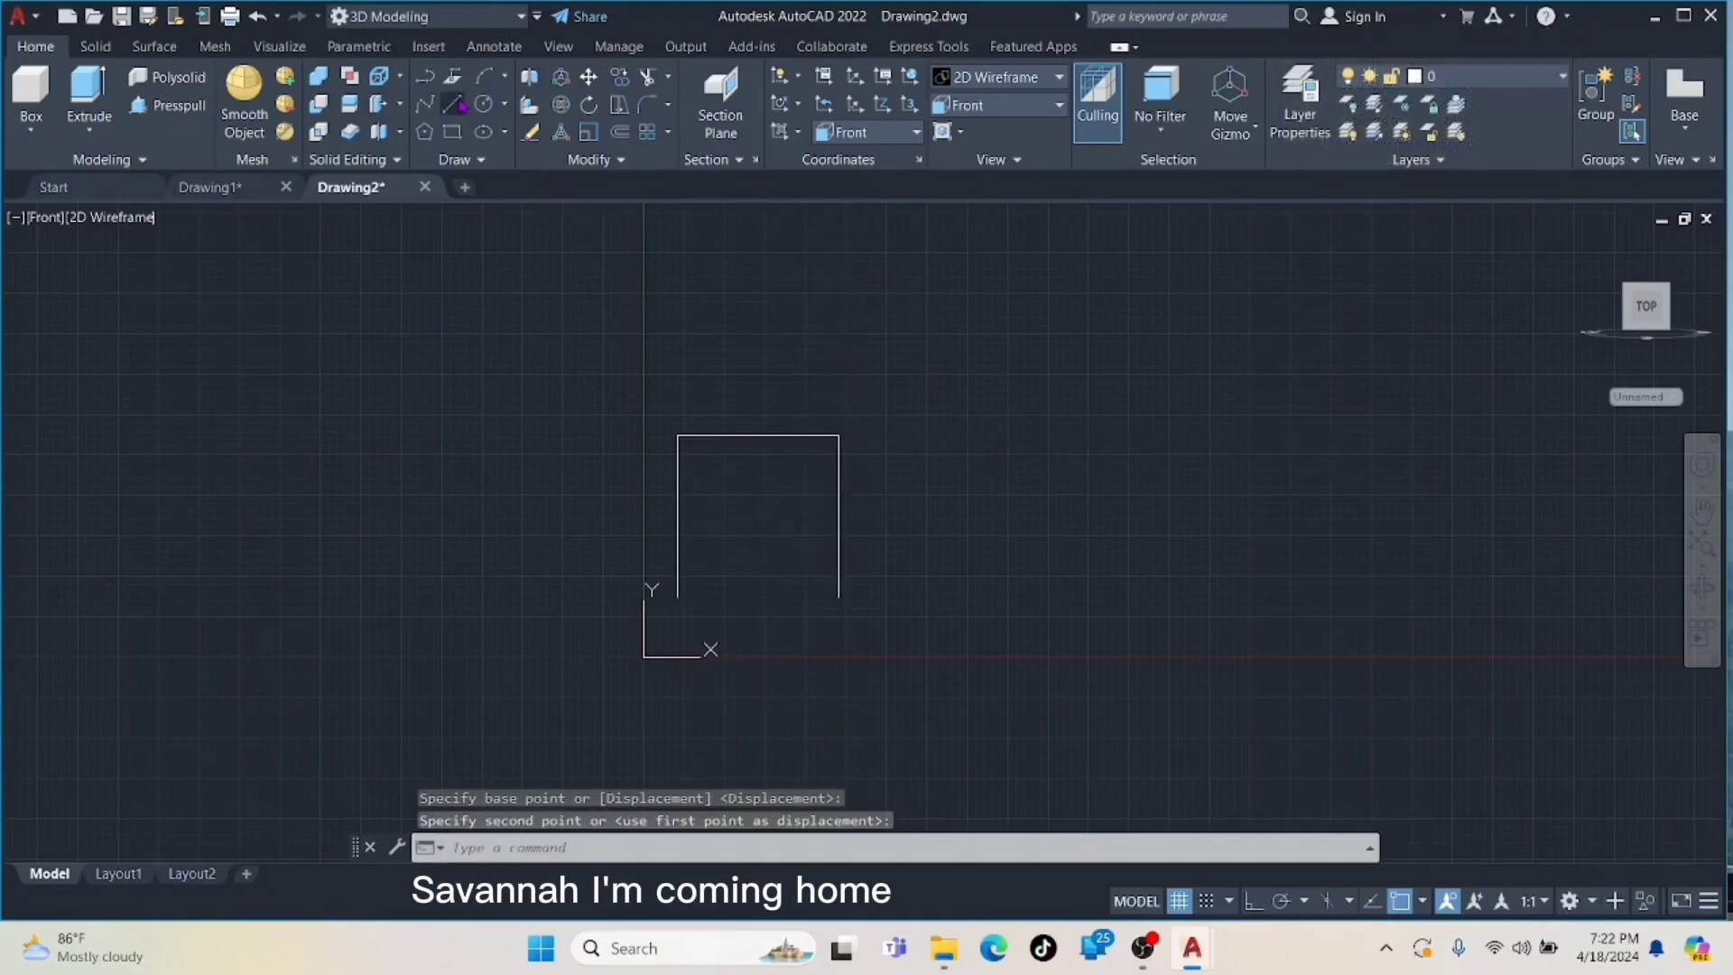
# - Close the square outline with a line between the lower endpoints of its two vertical sides
pyautogui.write('l')
pyautogui.press('Return')
pyautogui.click(677, 596)
pyautogui.click(838, 597)
pyautogui.press('Escape')
pyautogui.scroll(-2, 809, 619)
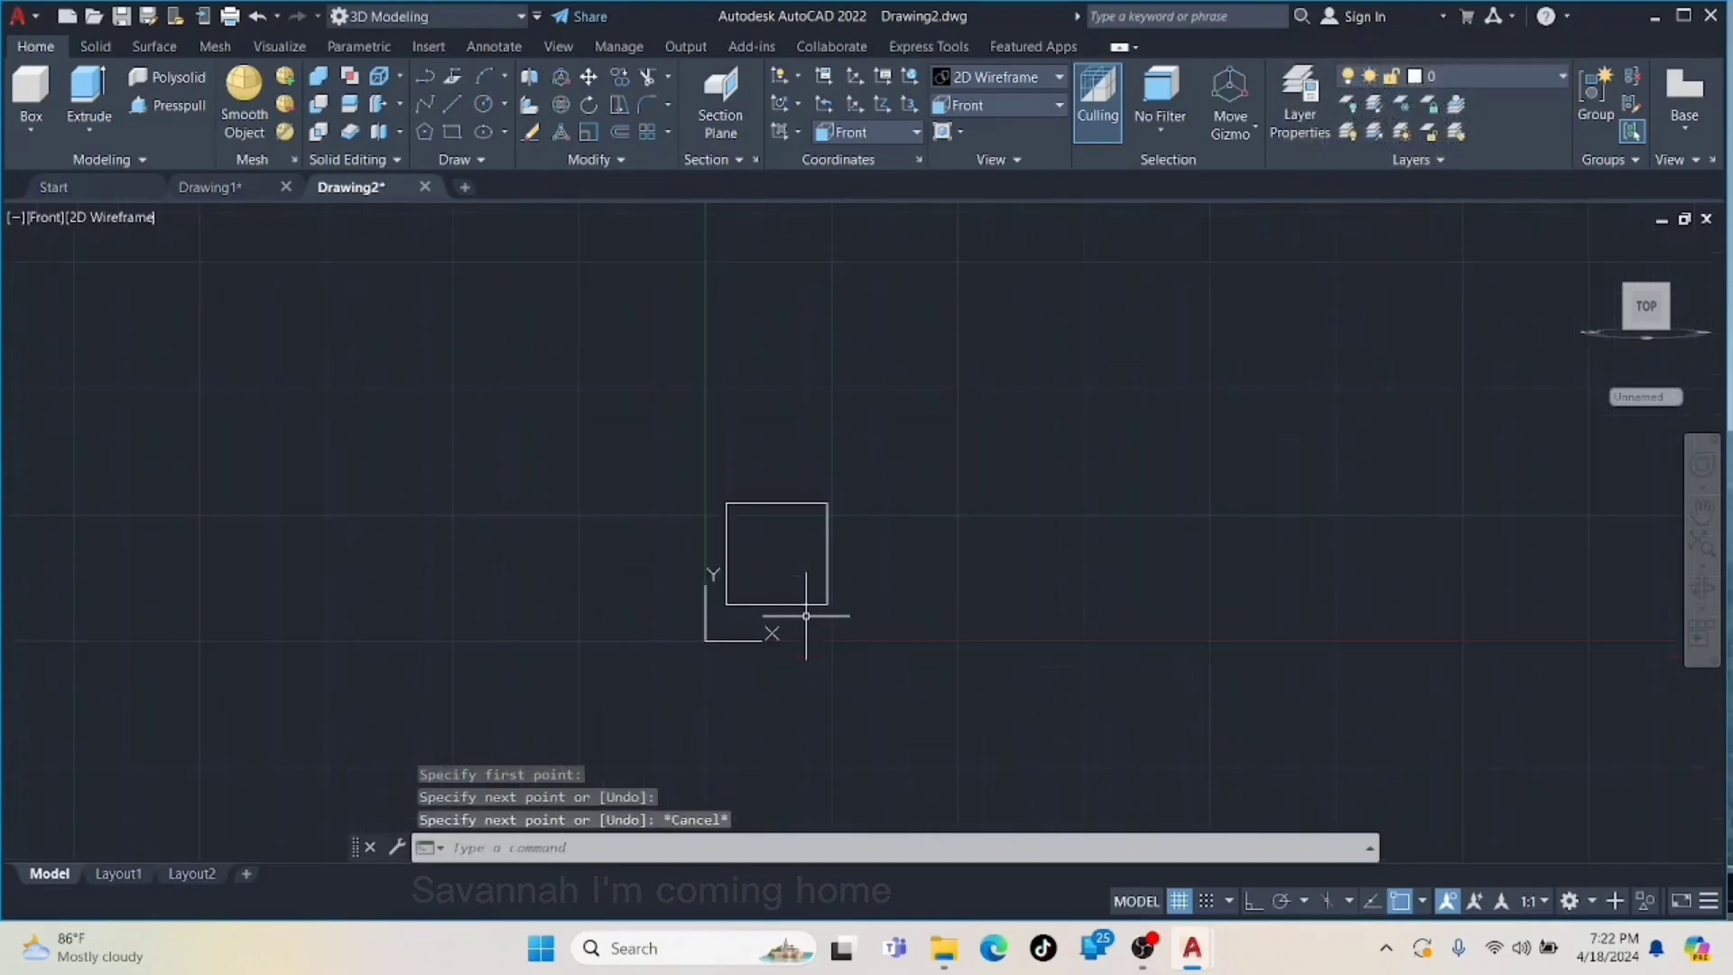
# - Draw a horizontal construction line across the square between the midpoints of its two vertical sides
pyautogui.moveTo(806, 629); pyautogui.dragTo(859, 724, button='middle')
pyautogui.write('l')
pyautogui.press('Return')
pyautogui.click(514, 467)
pyautogui.click(921, 467)
pyautogui.press('Escape')
# - Draw a circle of radius 5 on the construction line, centred 15 in from the midpoint of the square's left side
pyautogui.click(484, 104)
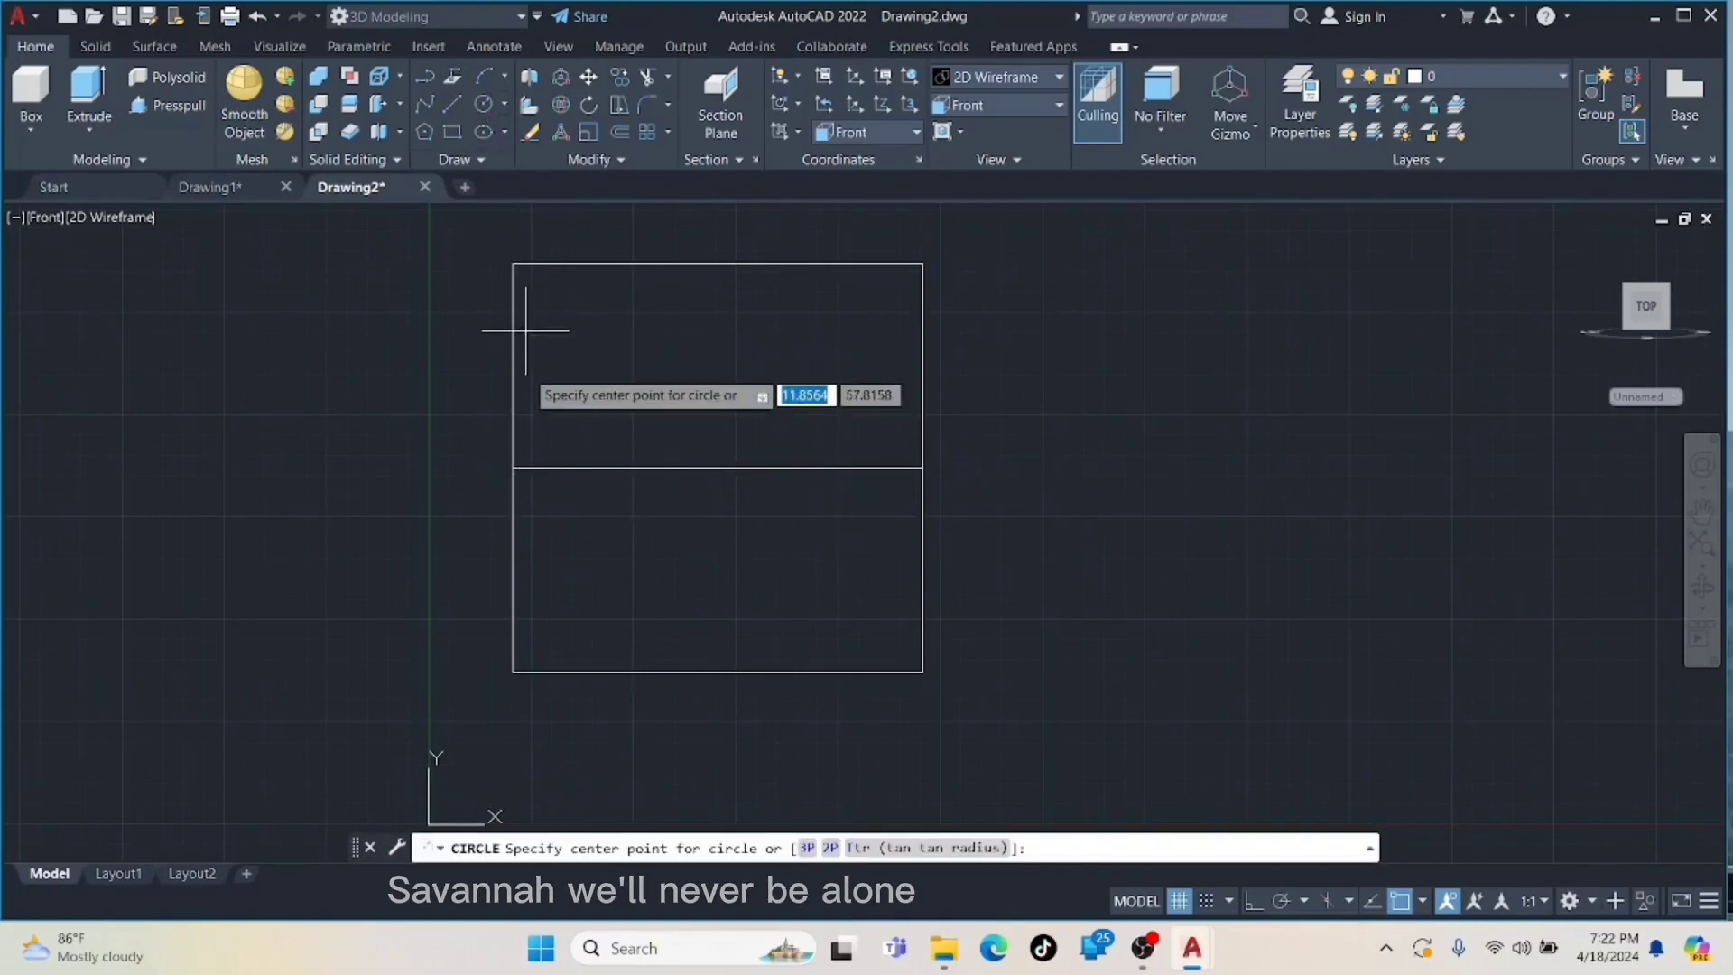
pyautogui.write('15')
pyautogui.press('Return')
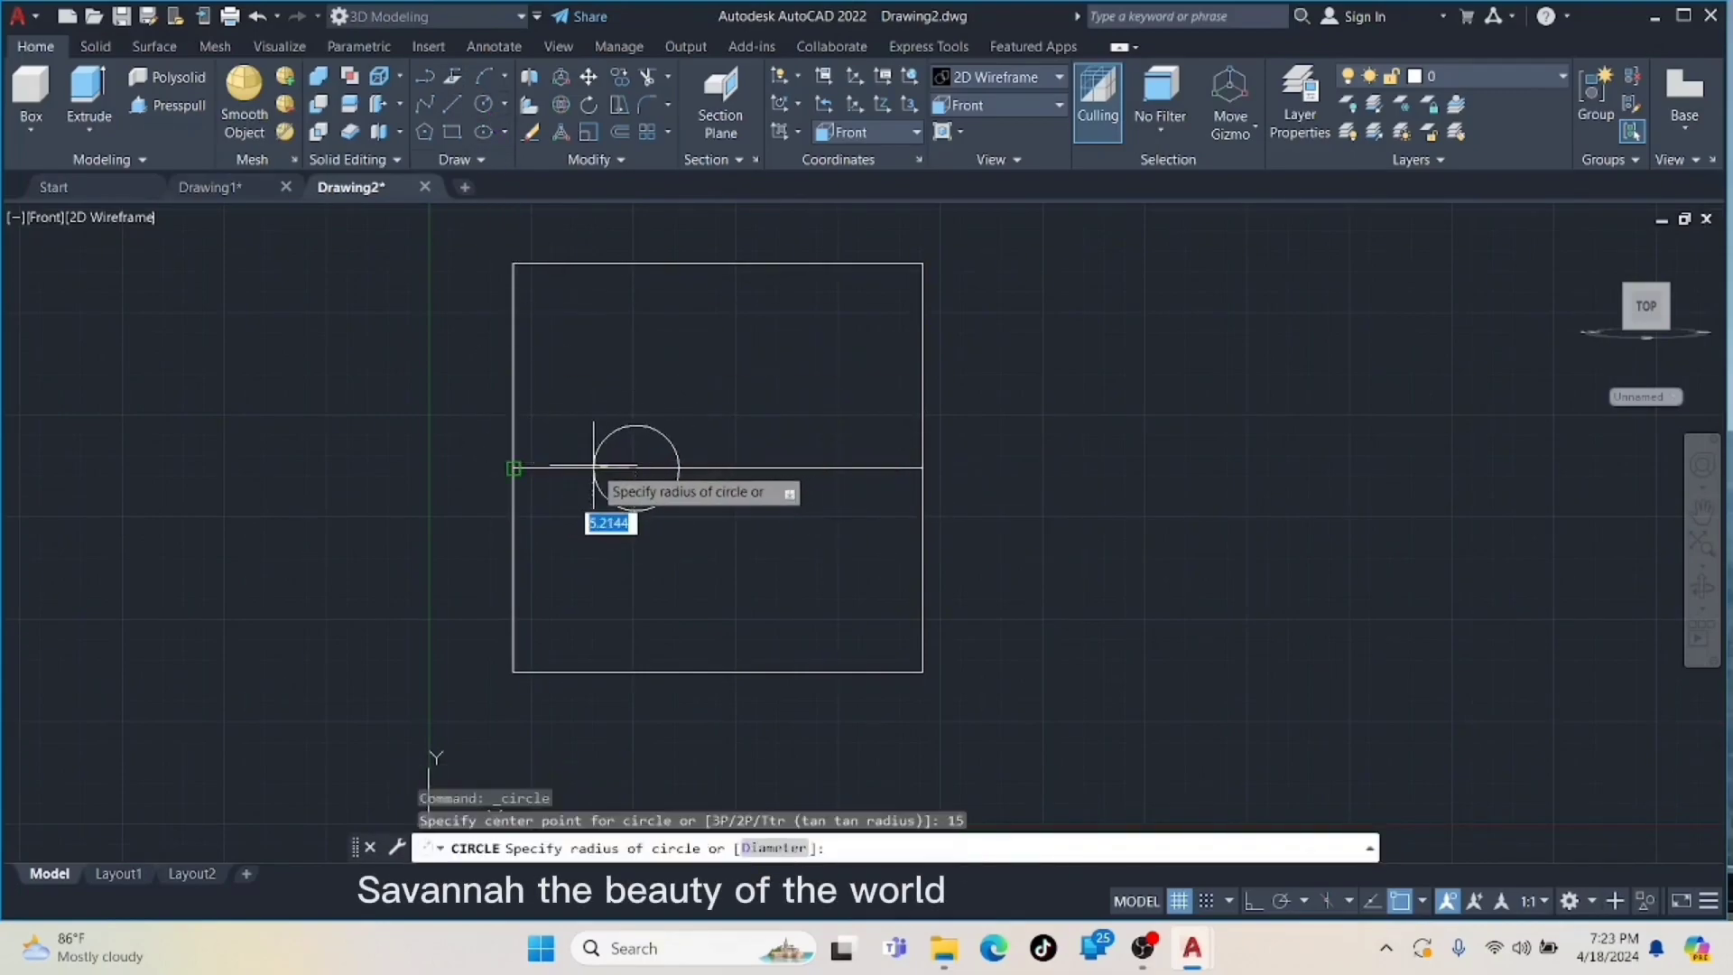
pyautogui.write('5')
pyautogui.press('Return')
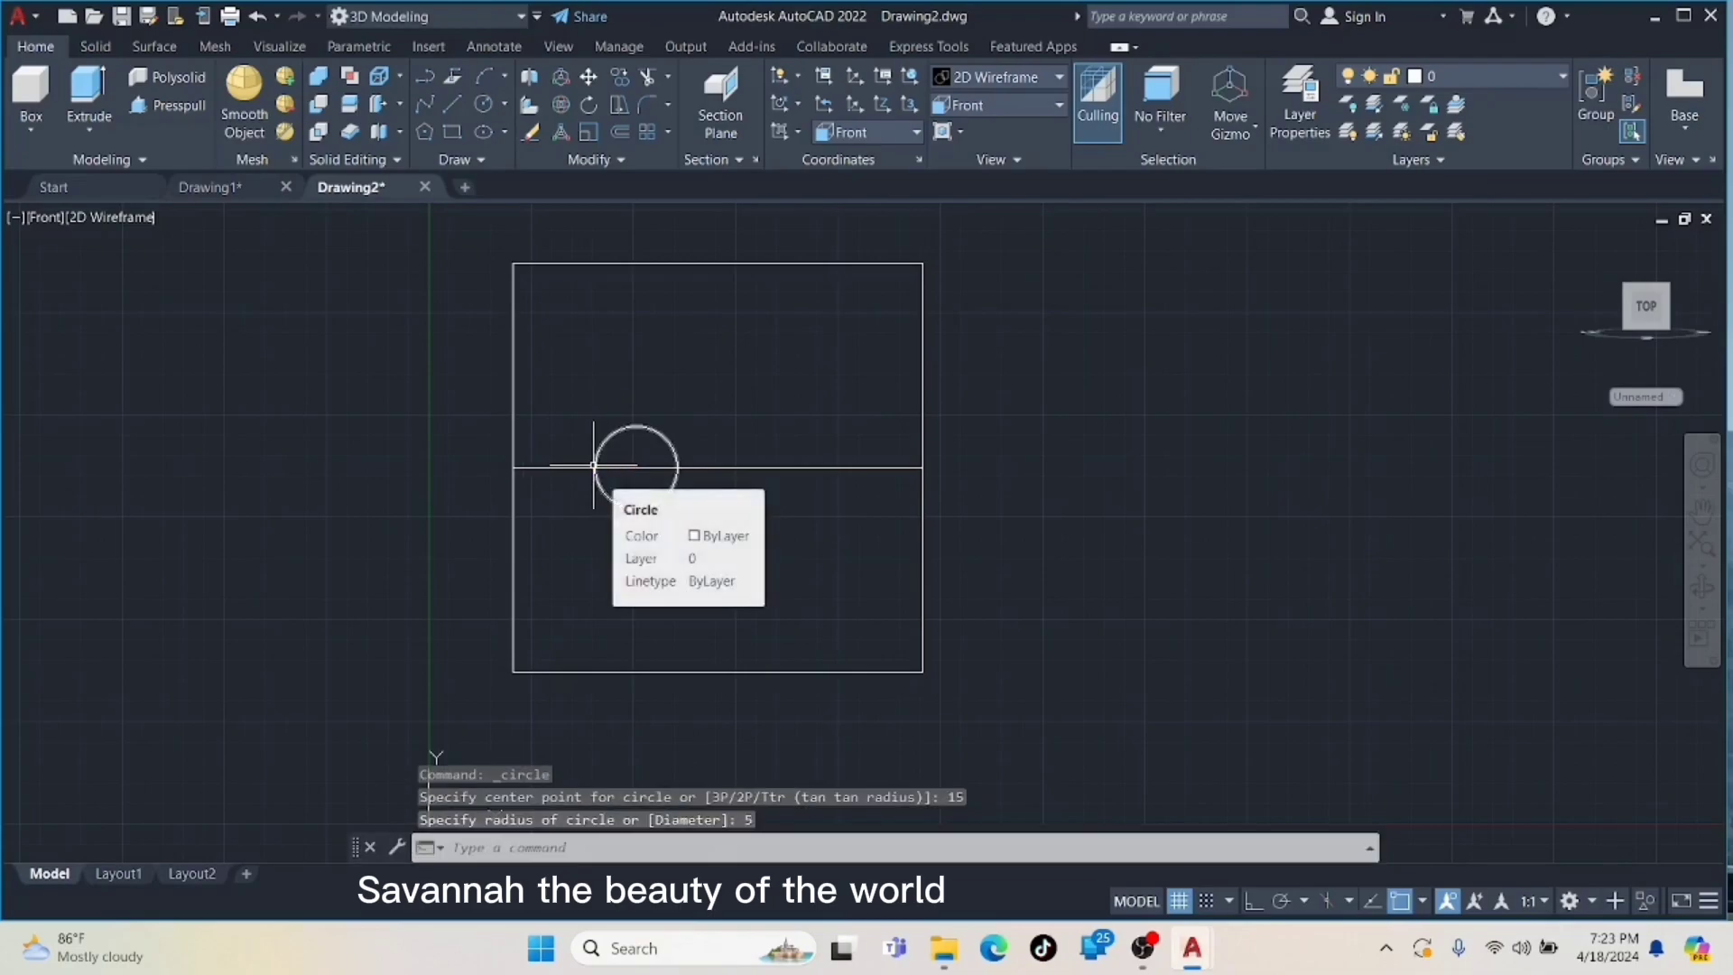
# - Draw a second circle of radius 5 centred 15 in from the square's right side midpoint, and delete the construction line
pyautogui.press('Return')
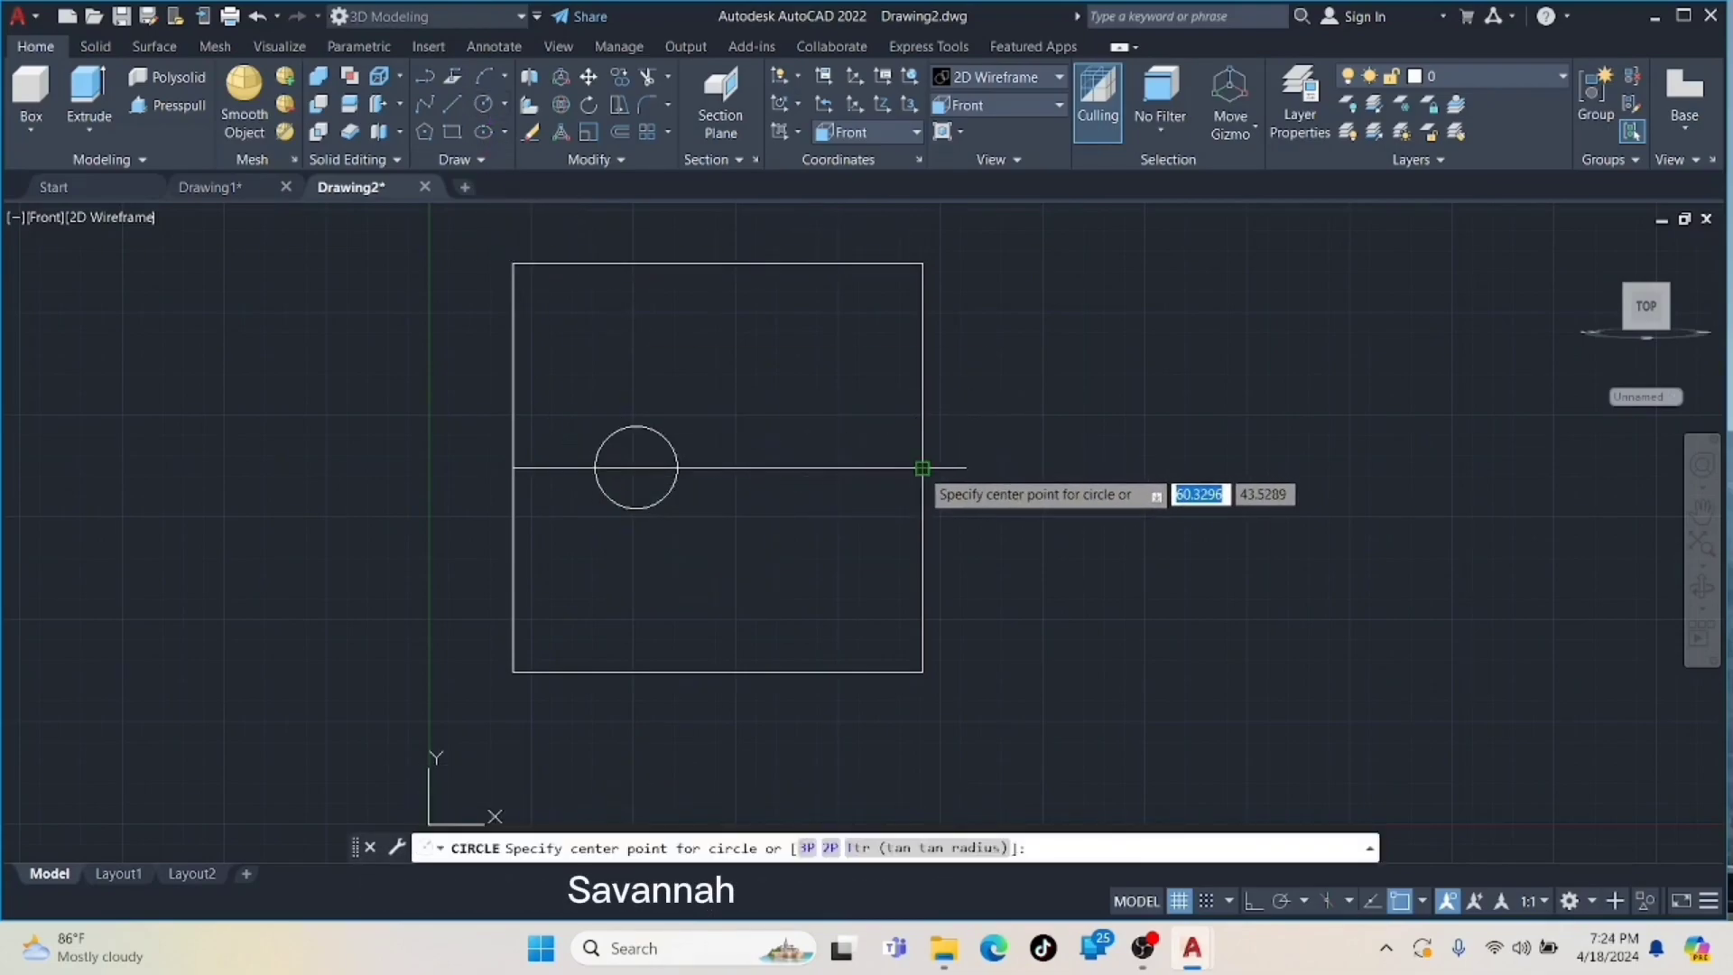
pyautogui.write('15')
pyautogui.press('Return')
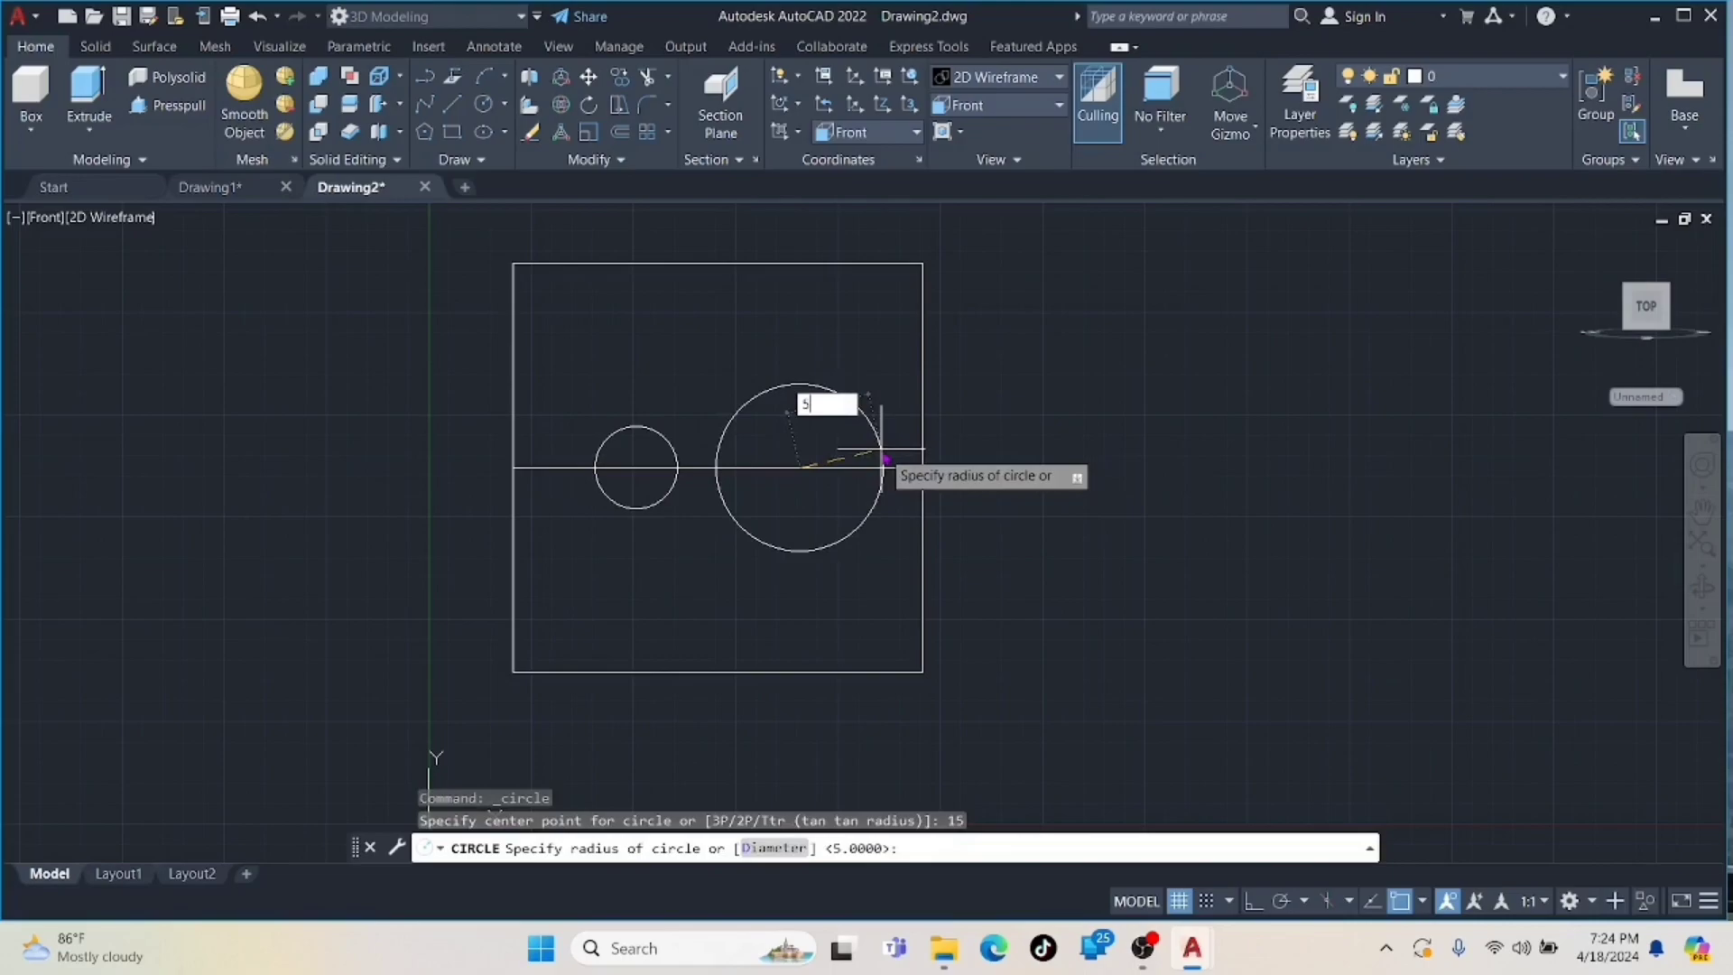
pyautogui.press('Return')
pyautogui.click(873, 466)
pyautogui.press('Delete')
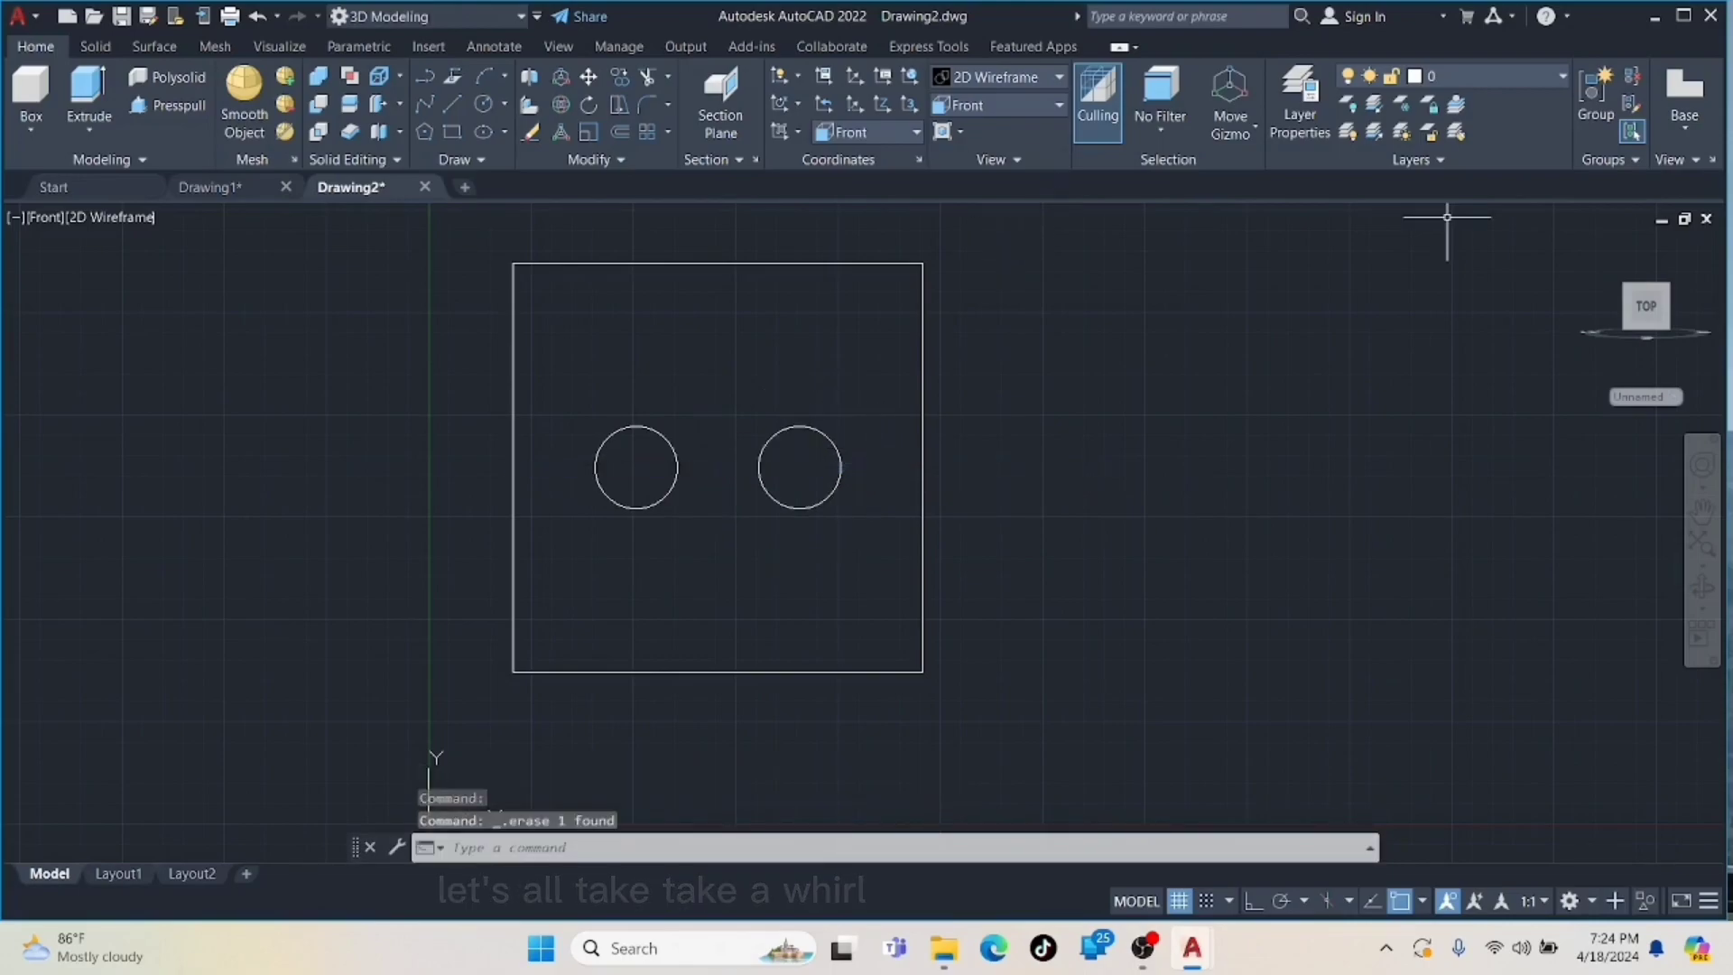
# - Join the square's four lines into one polyline and extrude it together with both circles to a height of 20
pyautogui.click(1628, 327)
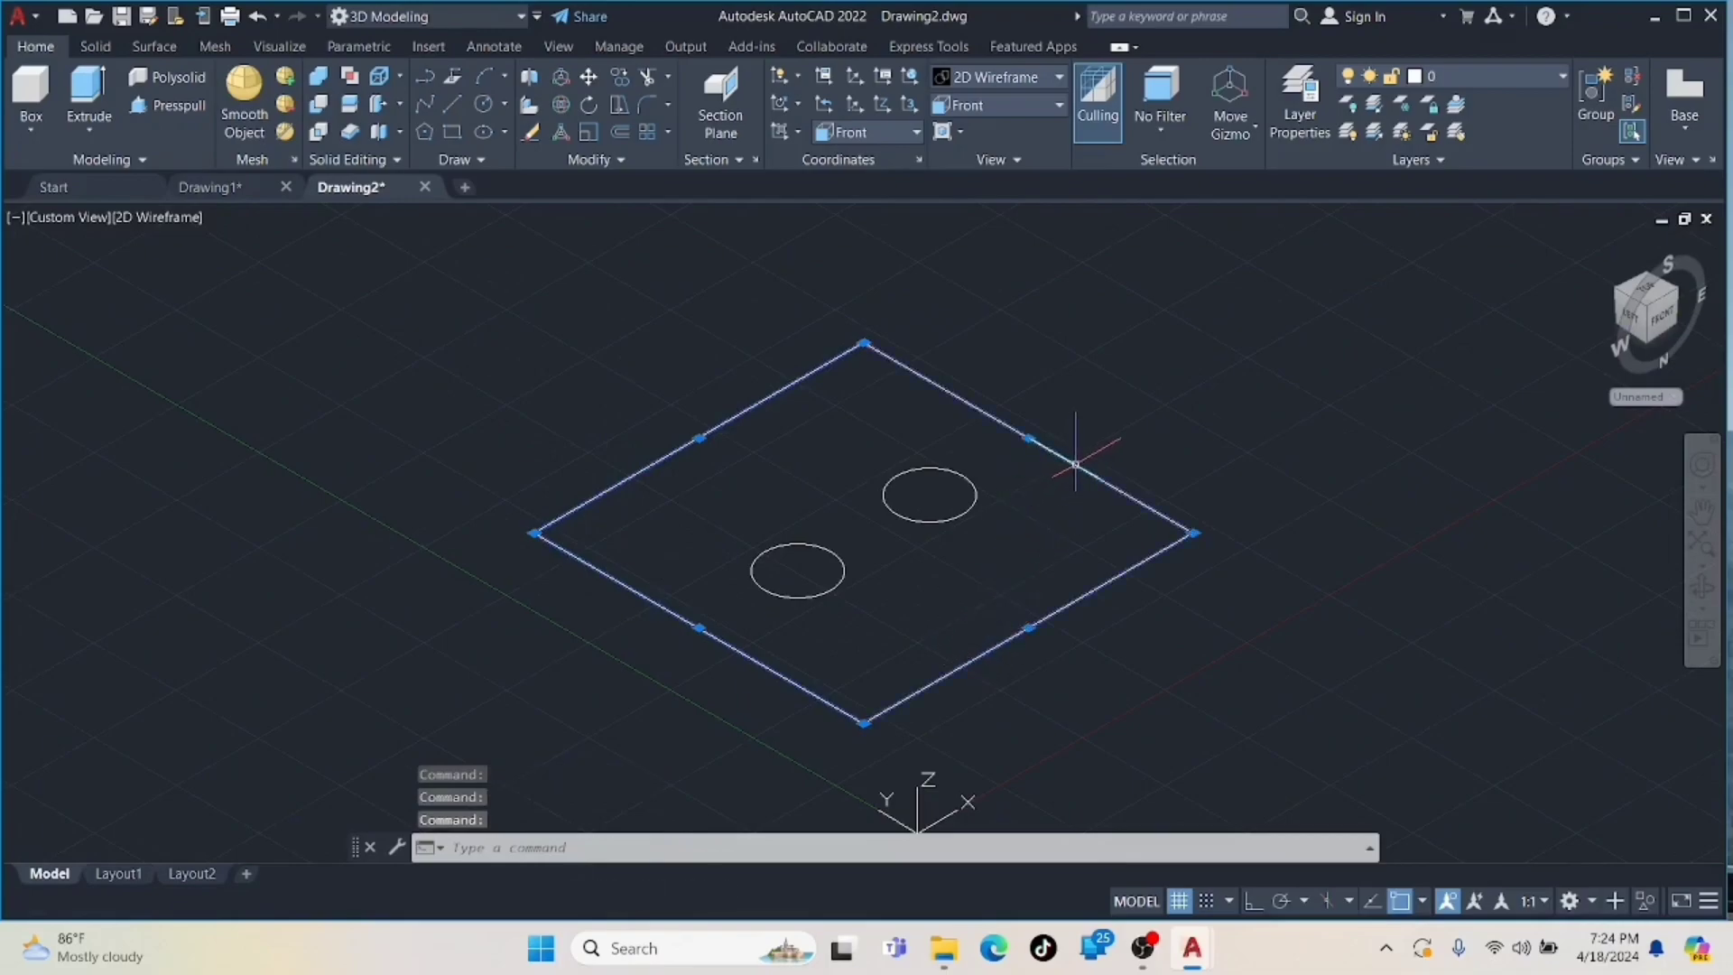
pyautogui.press('Return')
pyautogui.click(662, 457)
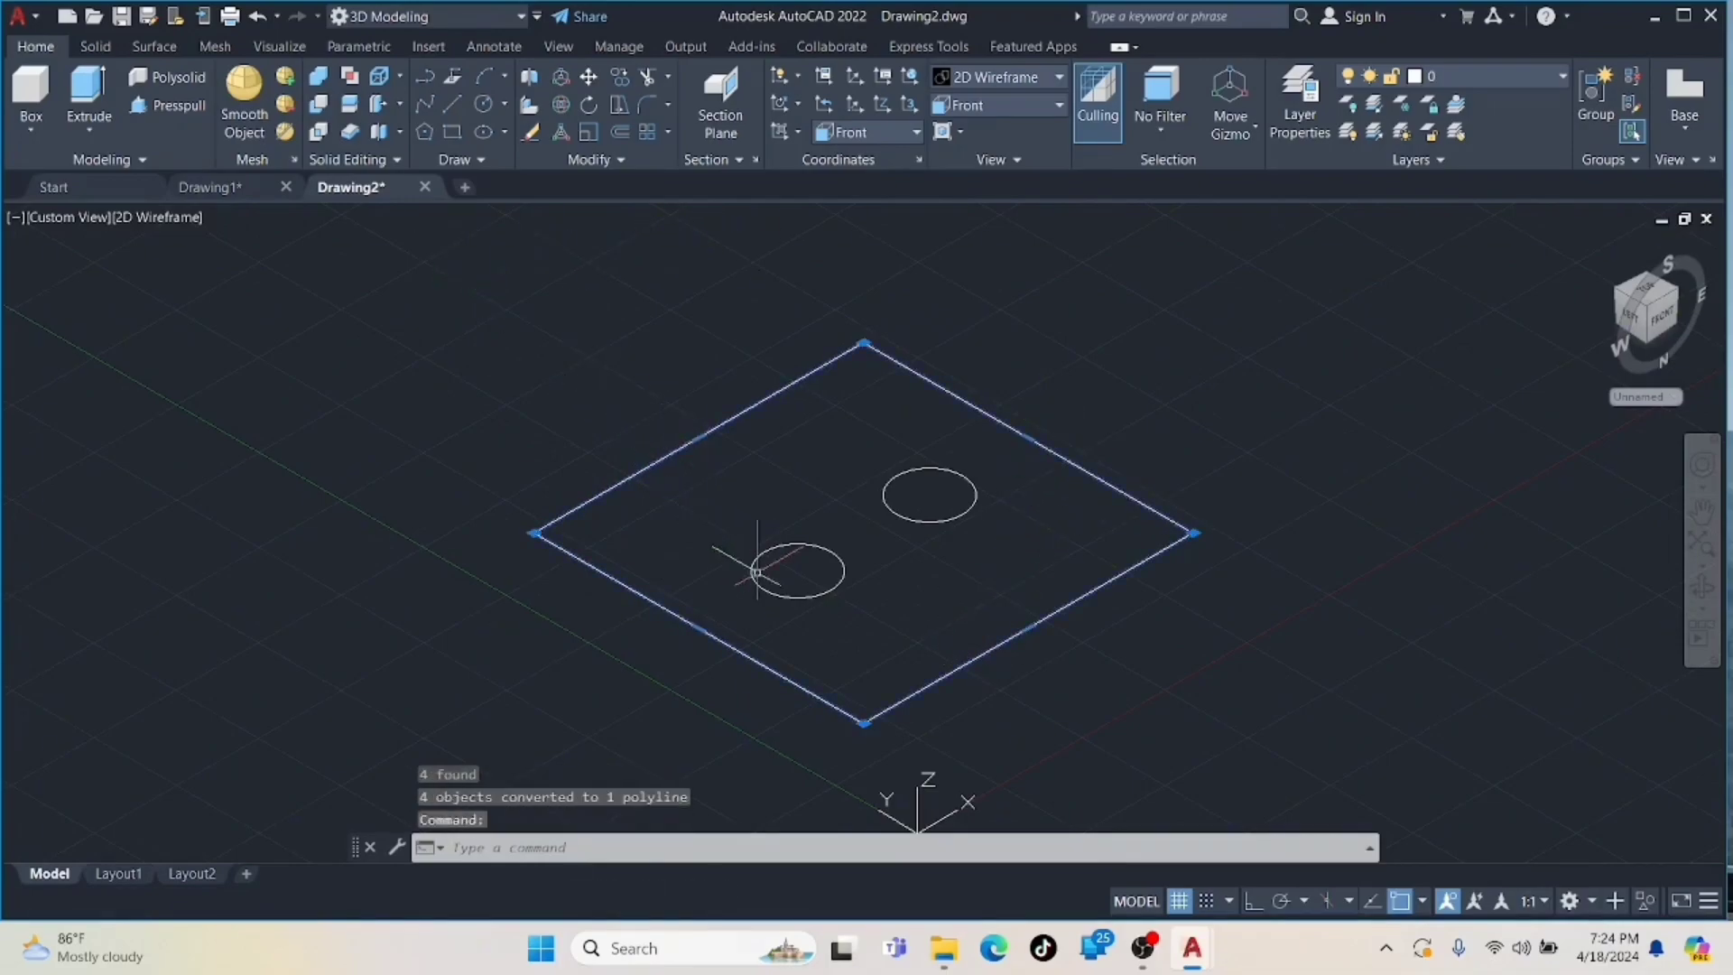
pyautogui.click(97, 91)
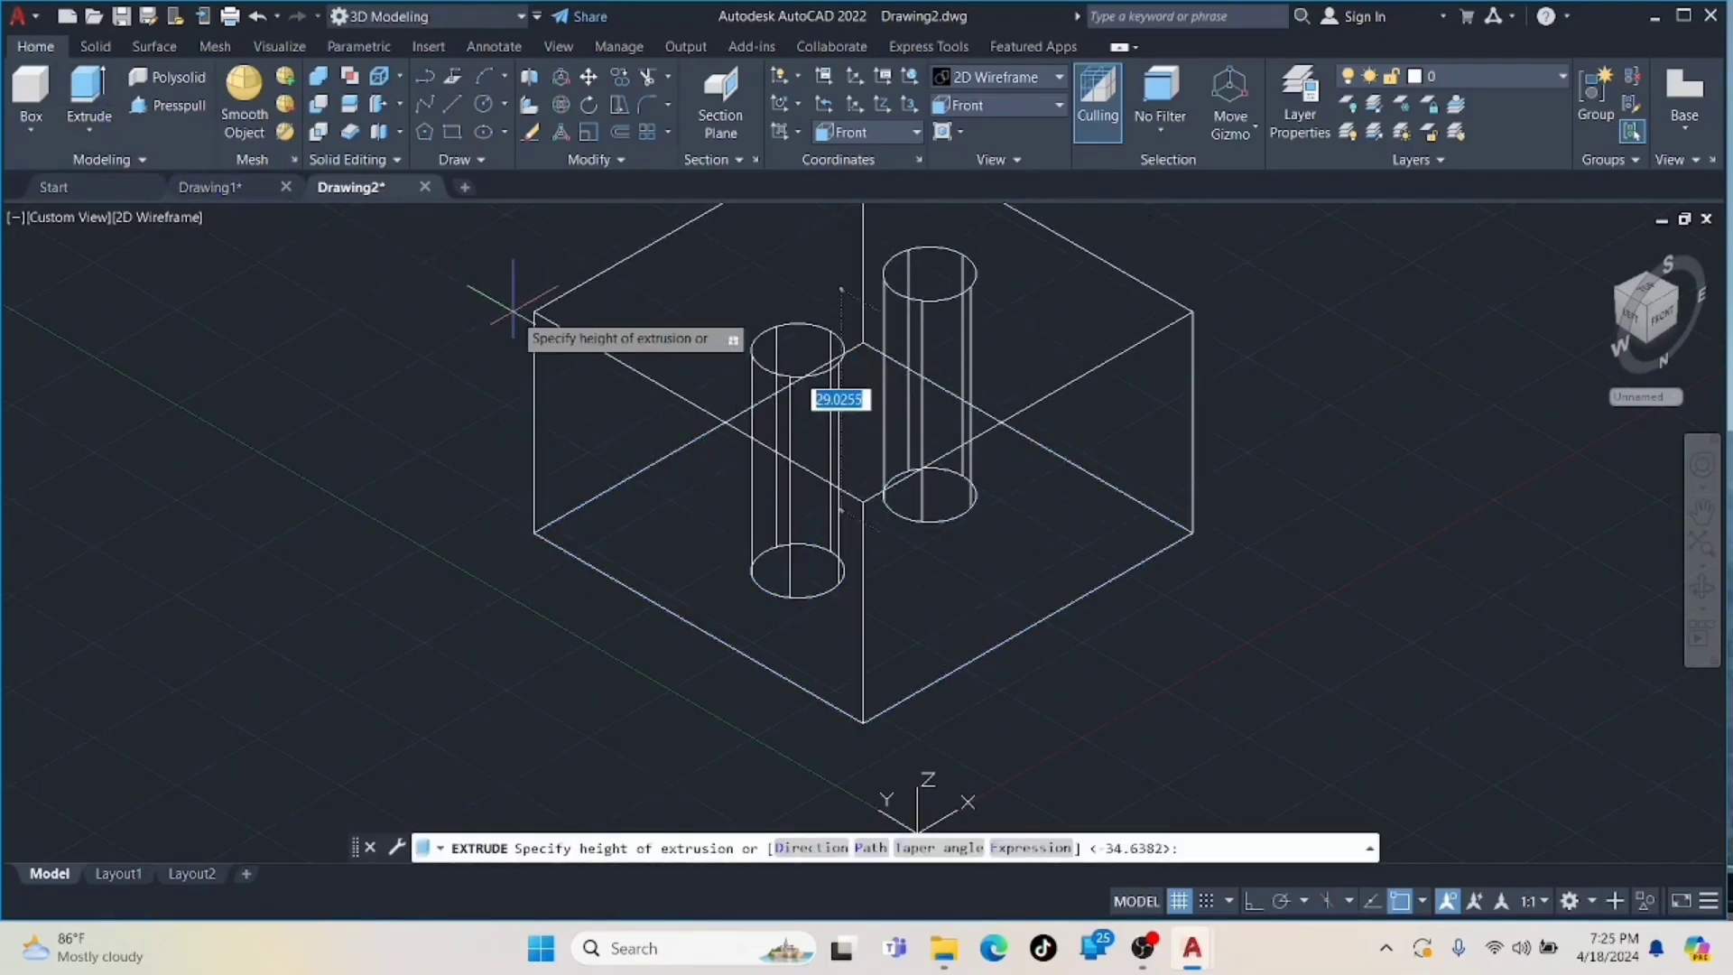
pyautogui.write('20')
pyautogui.press('Return')
pyautogui.scroll(-3, 502, 307)
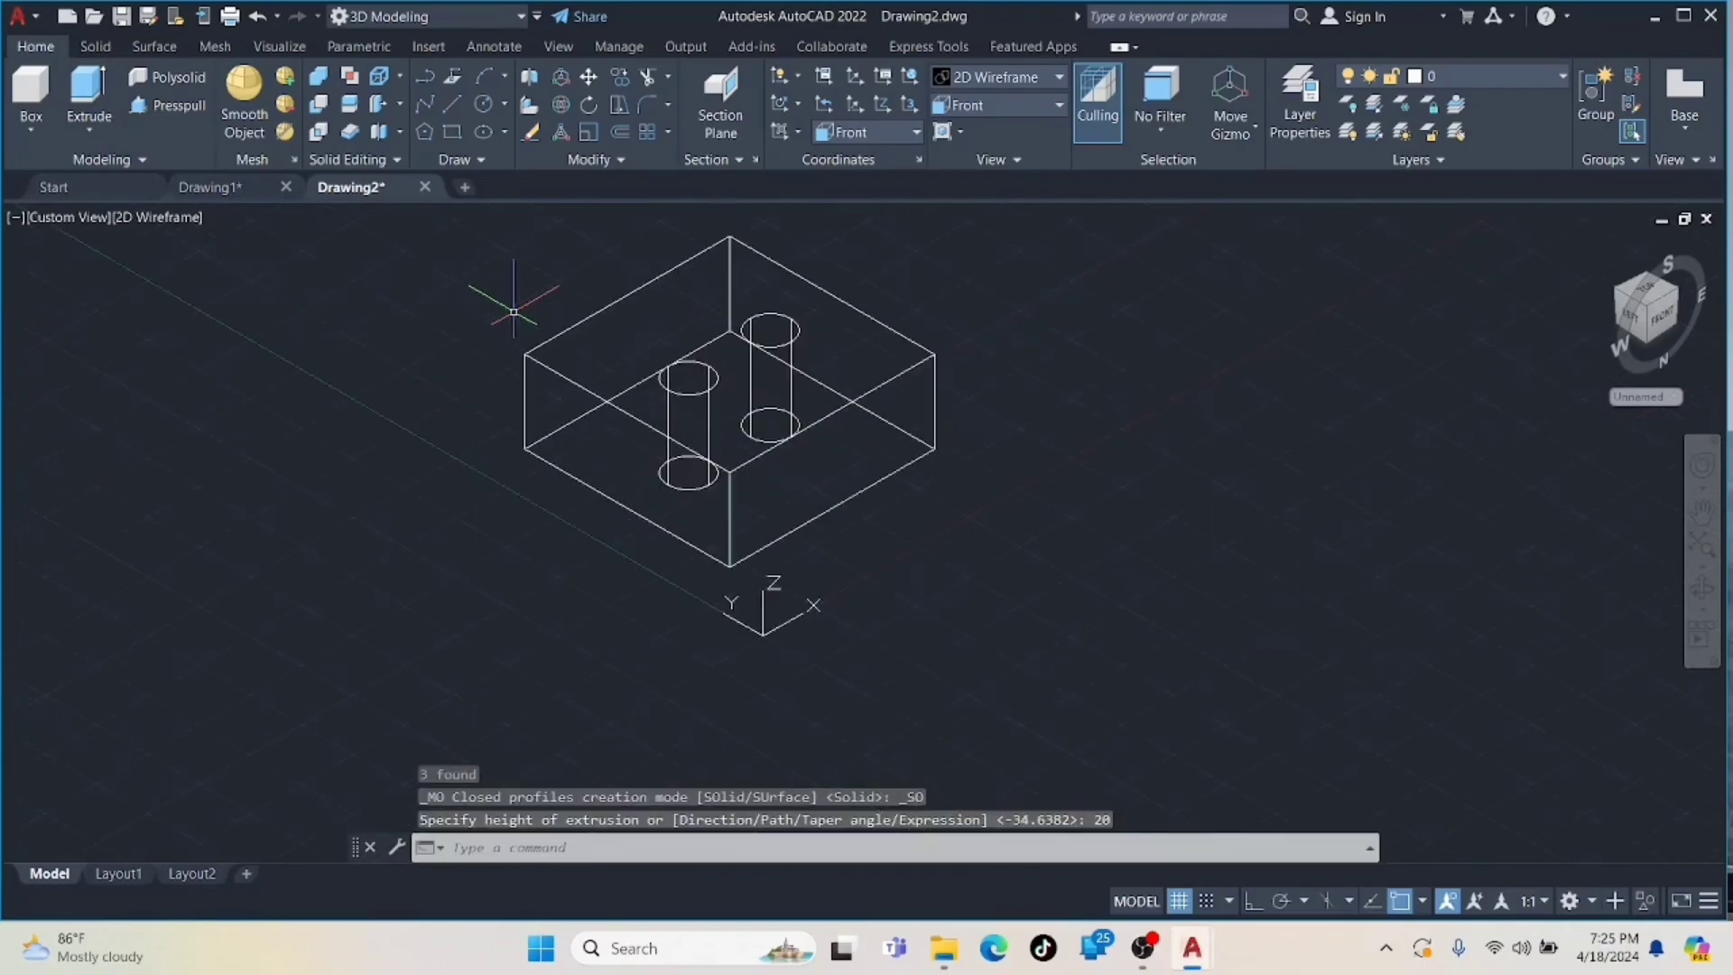
# - Set the drawing view to Top, leaving free space above the block's outline
pyautogui.click(1647, 289)
pyautogui.moveTo(1288, 403); pyautogui.dragTo(1433, 408, button='middle')
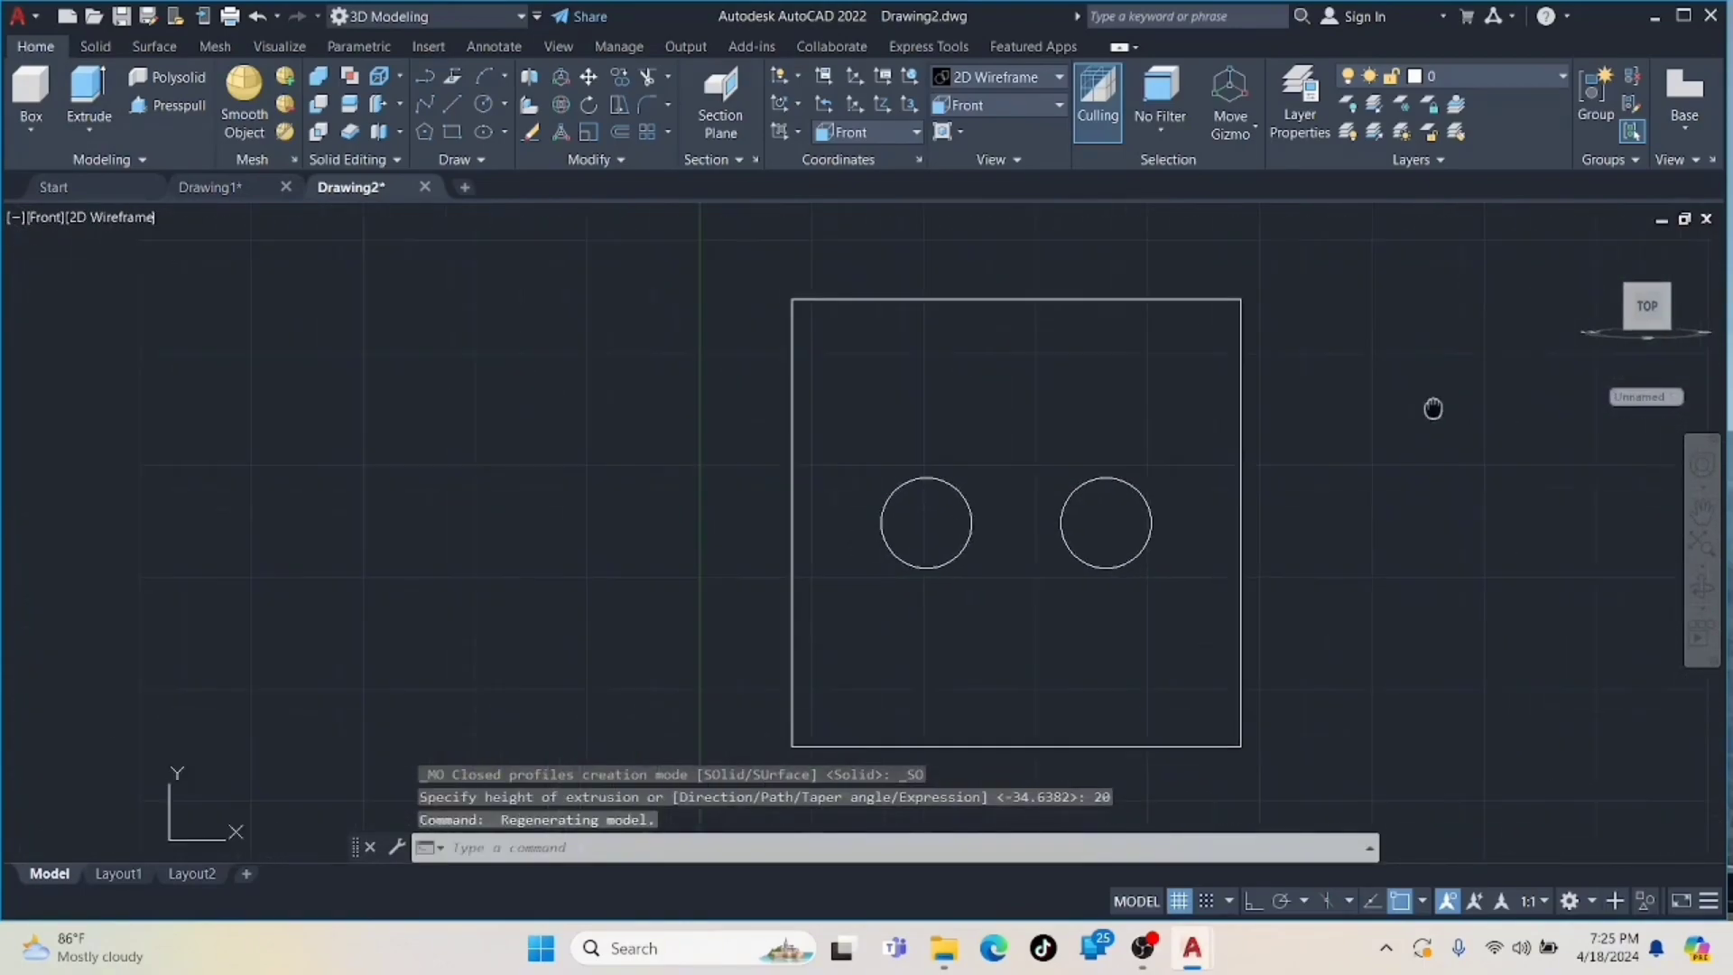
pyautogui.click(992, 104)
pyautogui.click(964, 132)
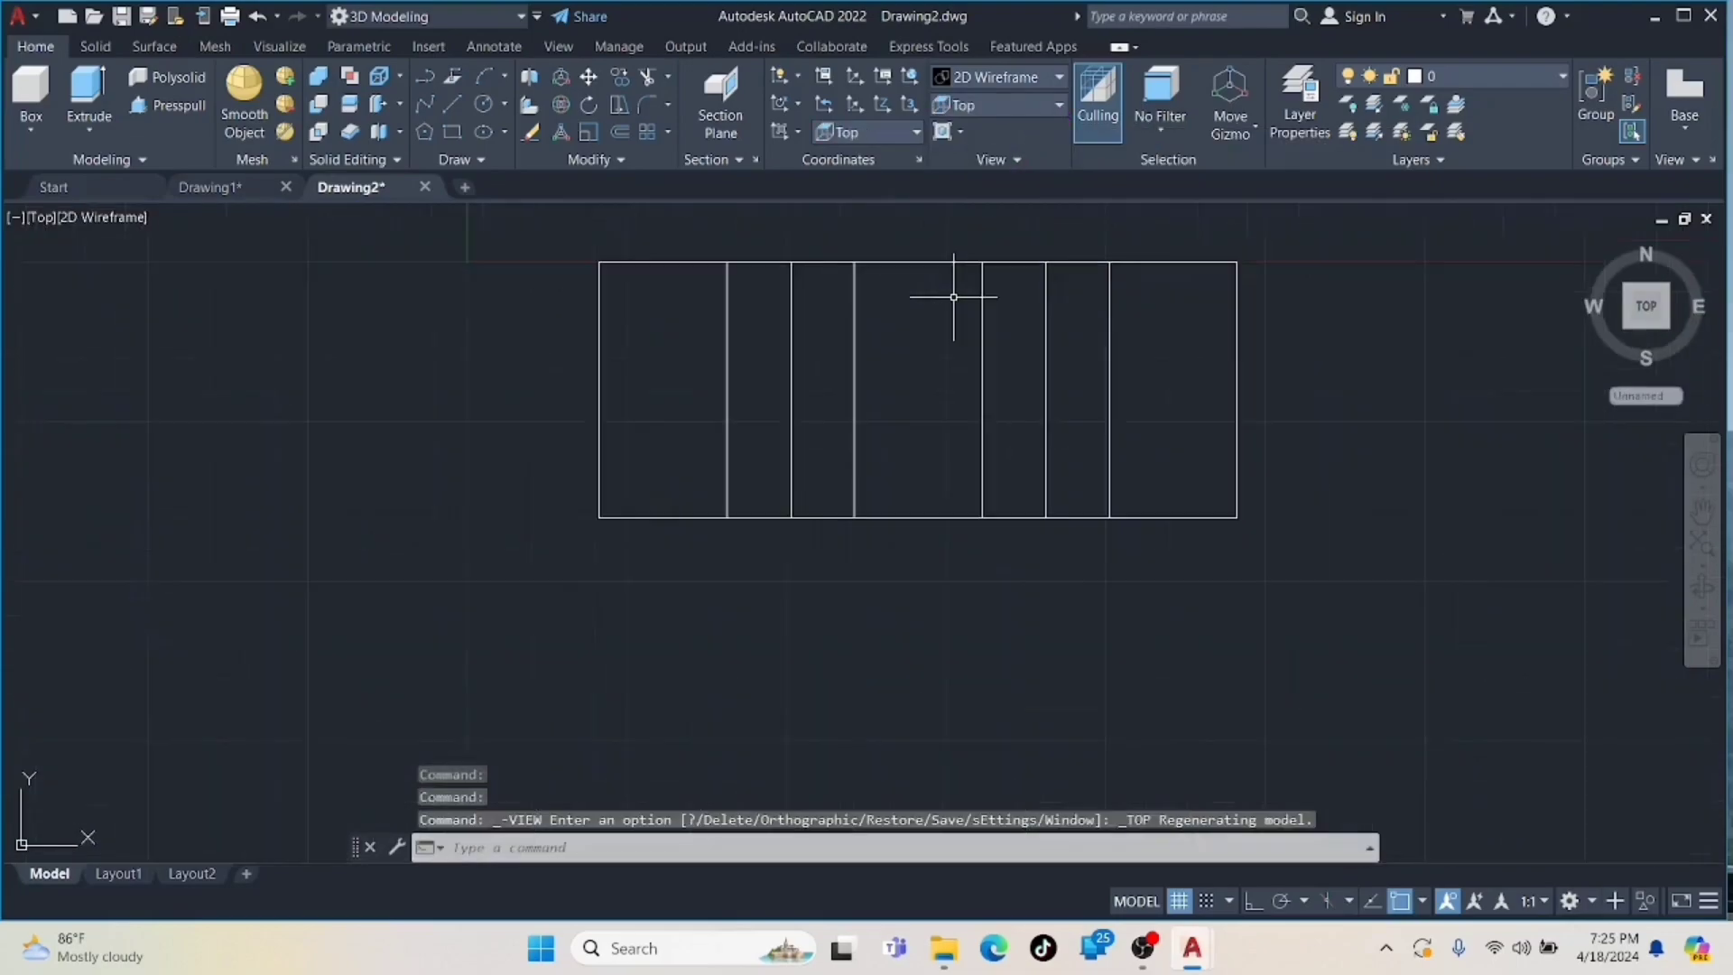
pyautogui.moveTo(953, 297); pyautogui.dragTo(1147, 300, button='middle')
pyautogui.moveTo(1196, 403)
pyautogui.mouseDown(button='middle')
pyautogui.moveTo(1122, 565)
pyautogui.moveTo(1000, 631)
pyautogui.mouseUp(button='middle')
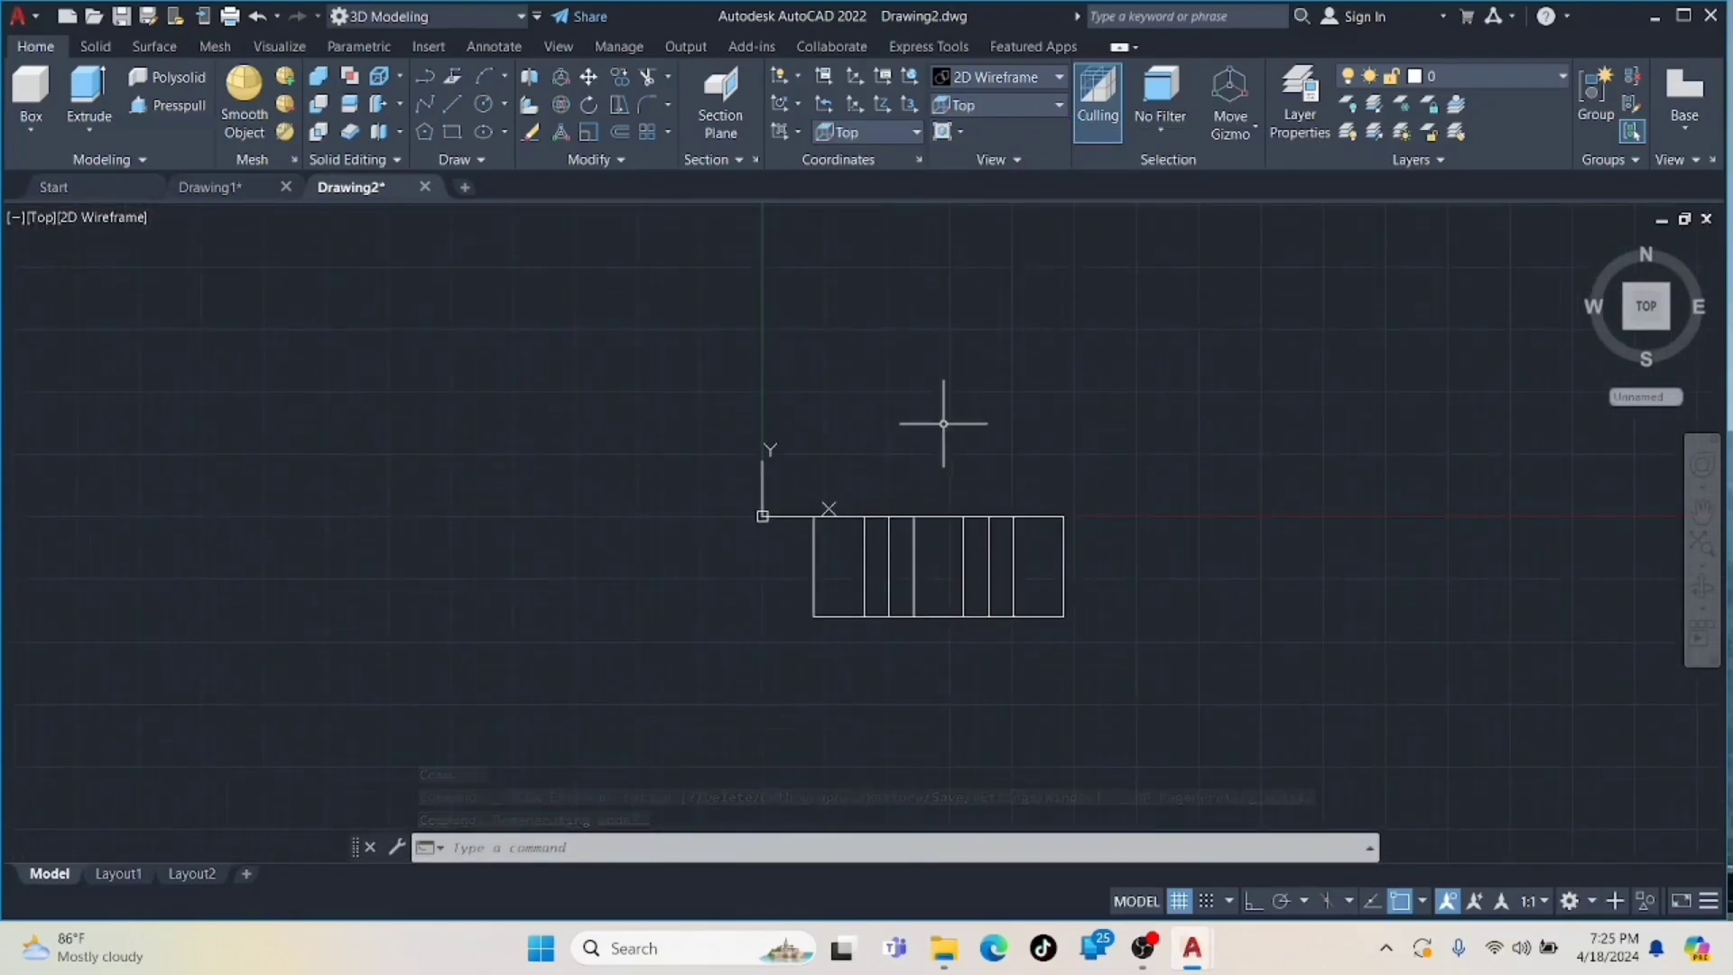
pyautogui.moveTo(940, 397); pyautogui.dragTo(932, 524, button='middle')
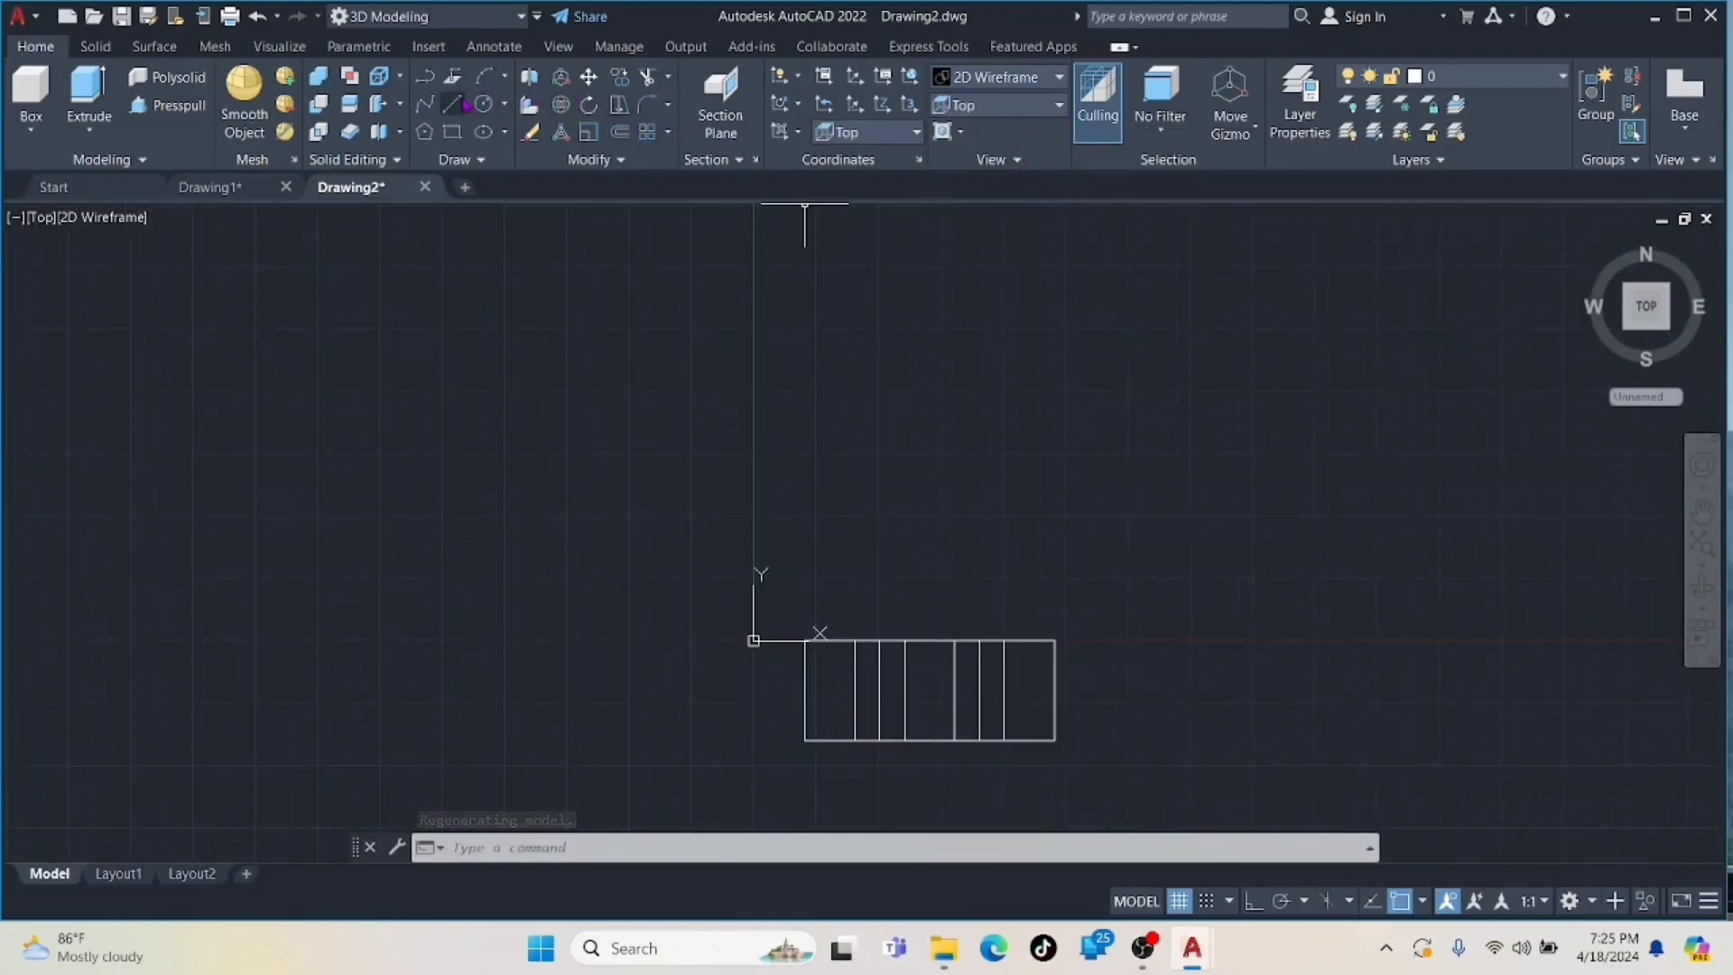
# - Draw a closed rectangle 50 wide from lines in the free space above the block
pyautogui.write('l')
pyautogui.press('Return')
pyautogui.click(871, 295)
pyautogui.write('90')
pyautogui.press('Return')
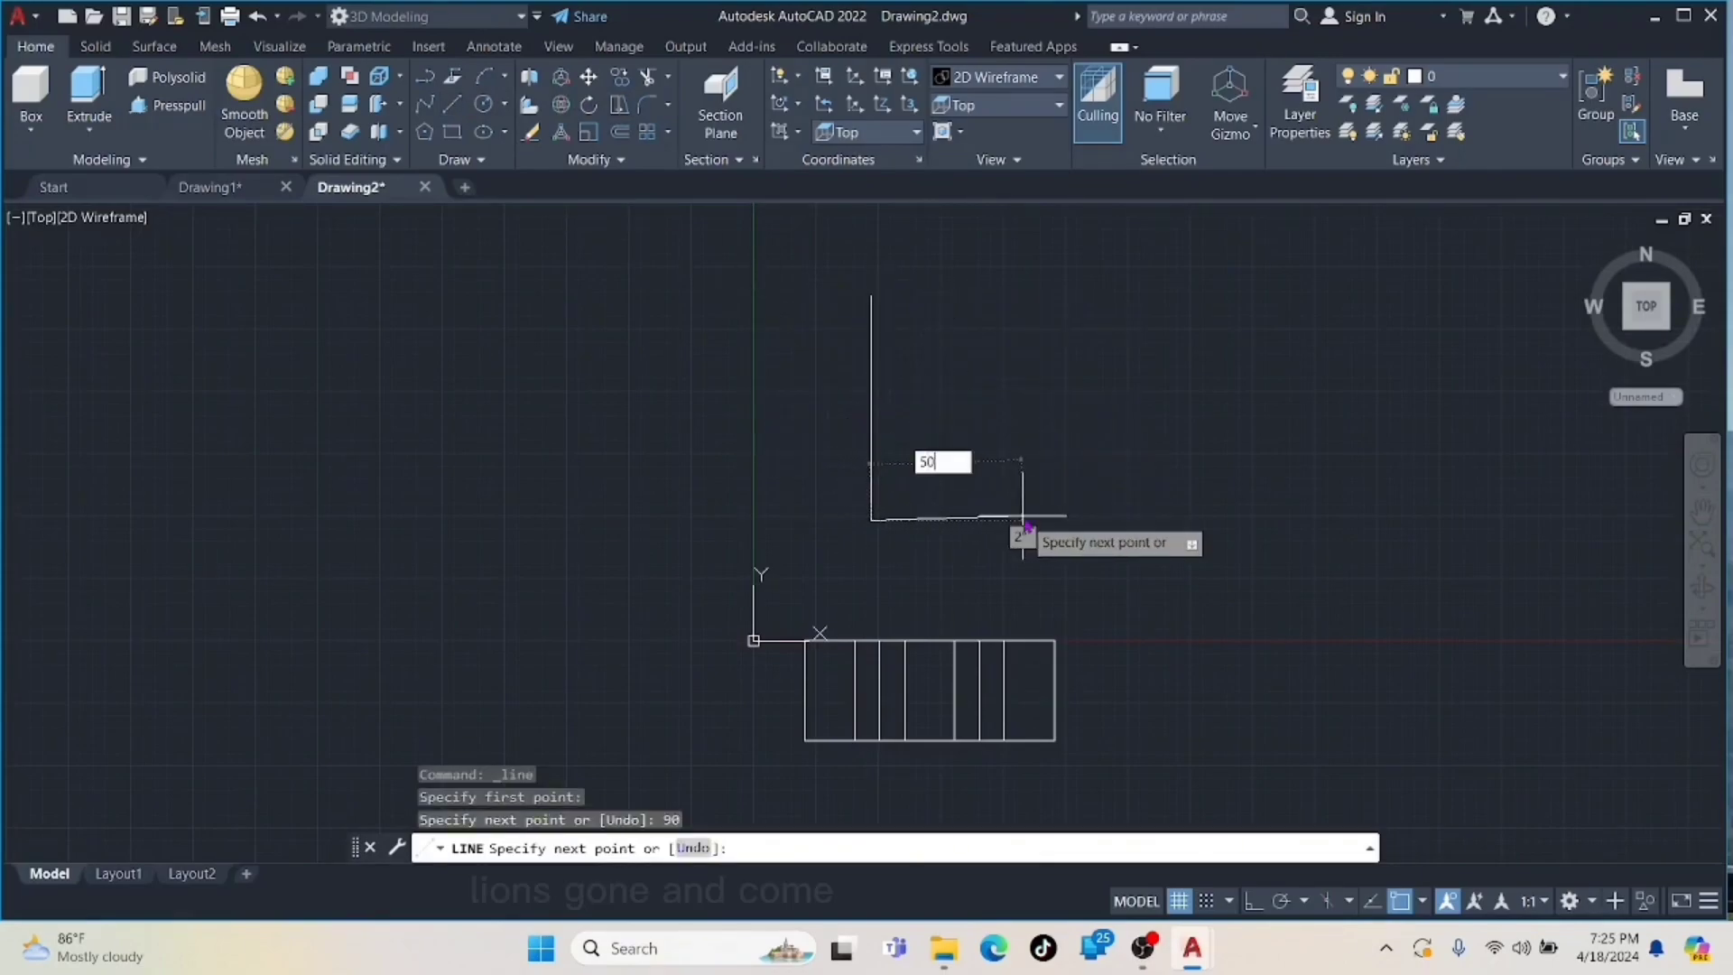
pyautogui.press('Return')
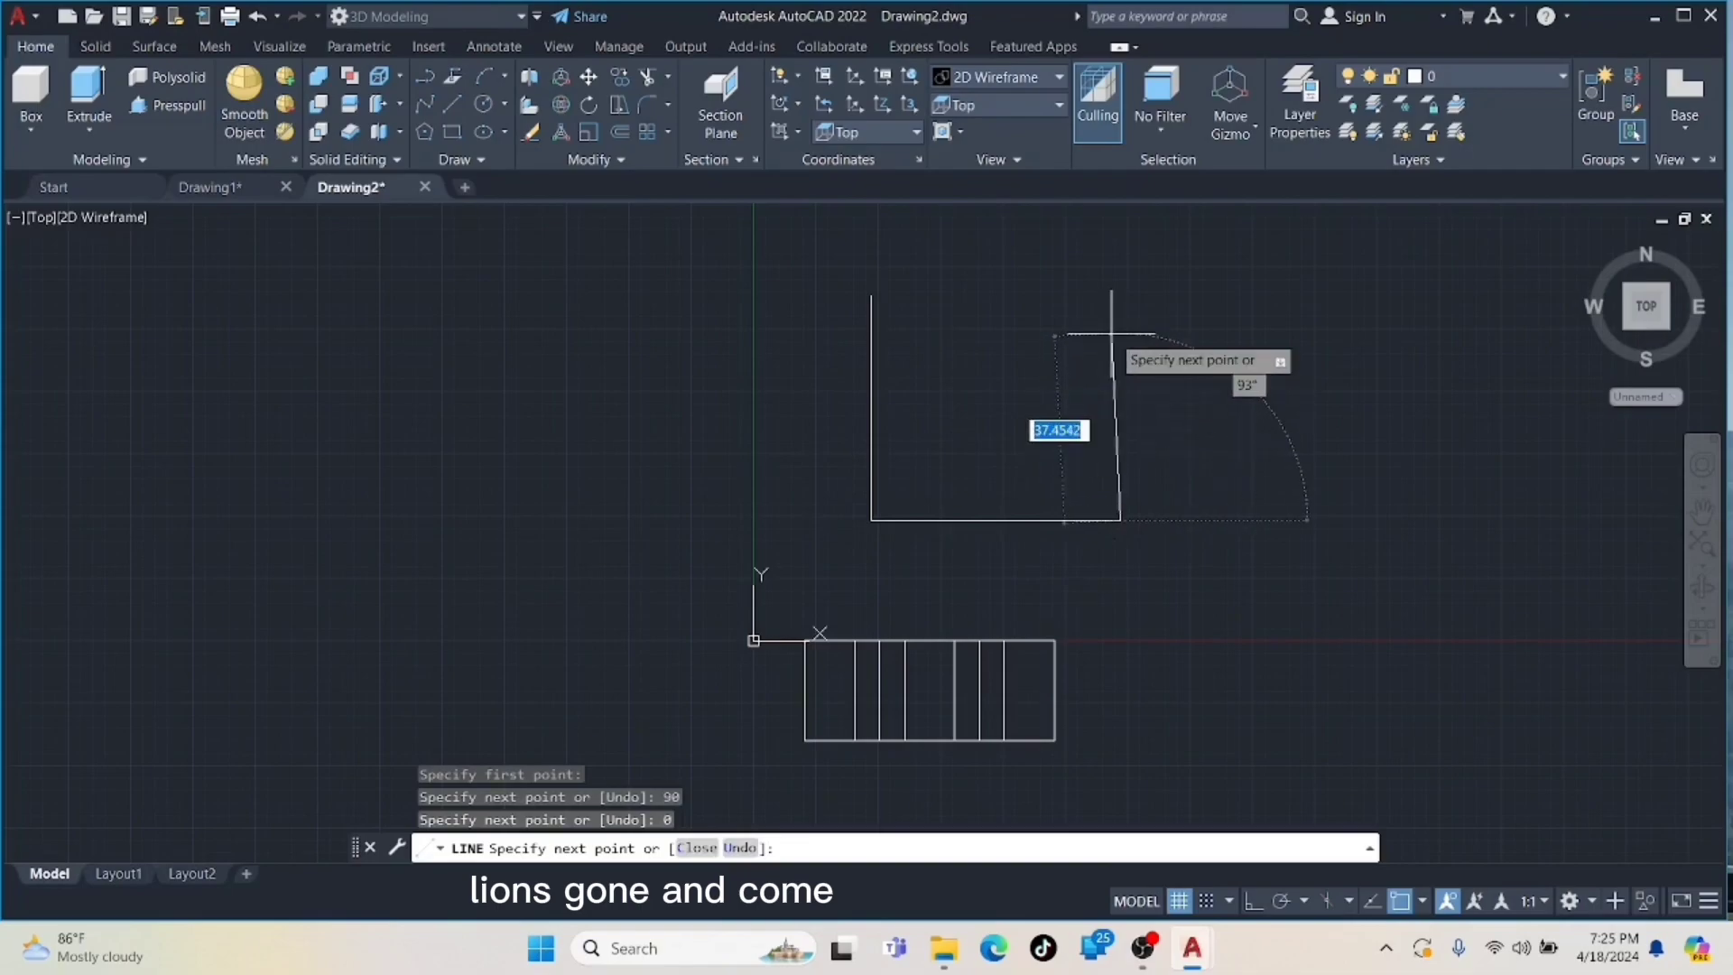
pyautogui.click(871, 296)
pyautogui.press('Escape')
# - Draw a vertical construction line upward from the midpoint of the rectangle's upper edge
pyautogui.click(446, 110)
pyautogui.moveTo(653, 323); pyautogui.dragTo(530, 526, button='middle')
pyautogui.moveTo(671, 511); pyautogui.dragTo(542, 427, button='middle')
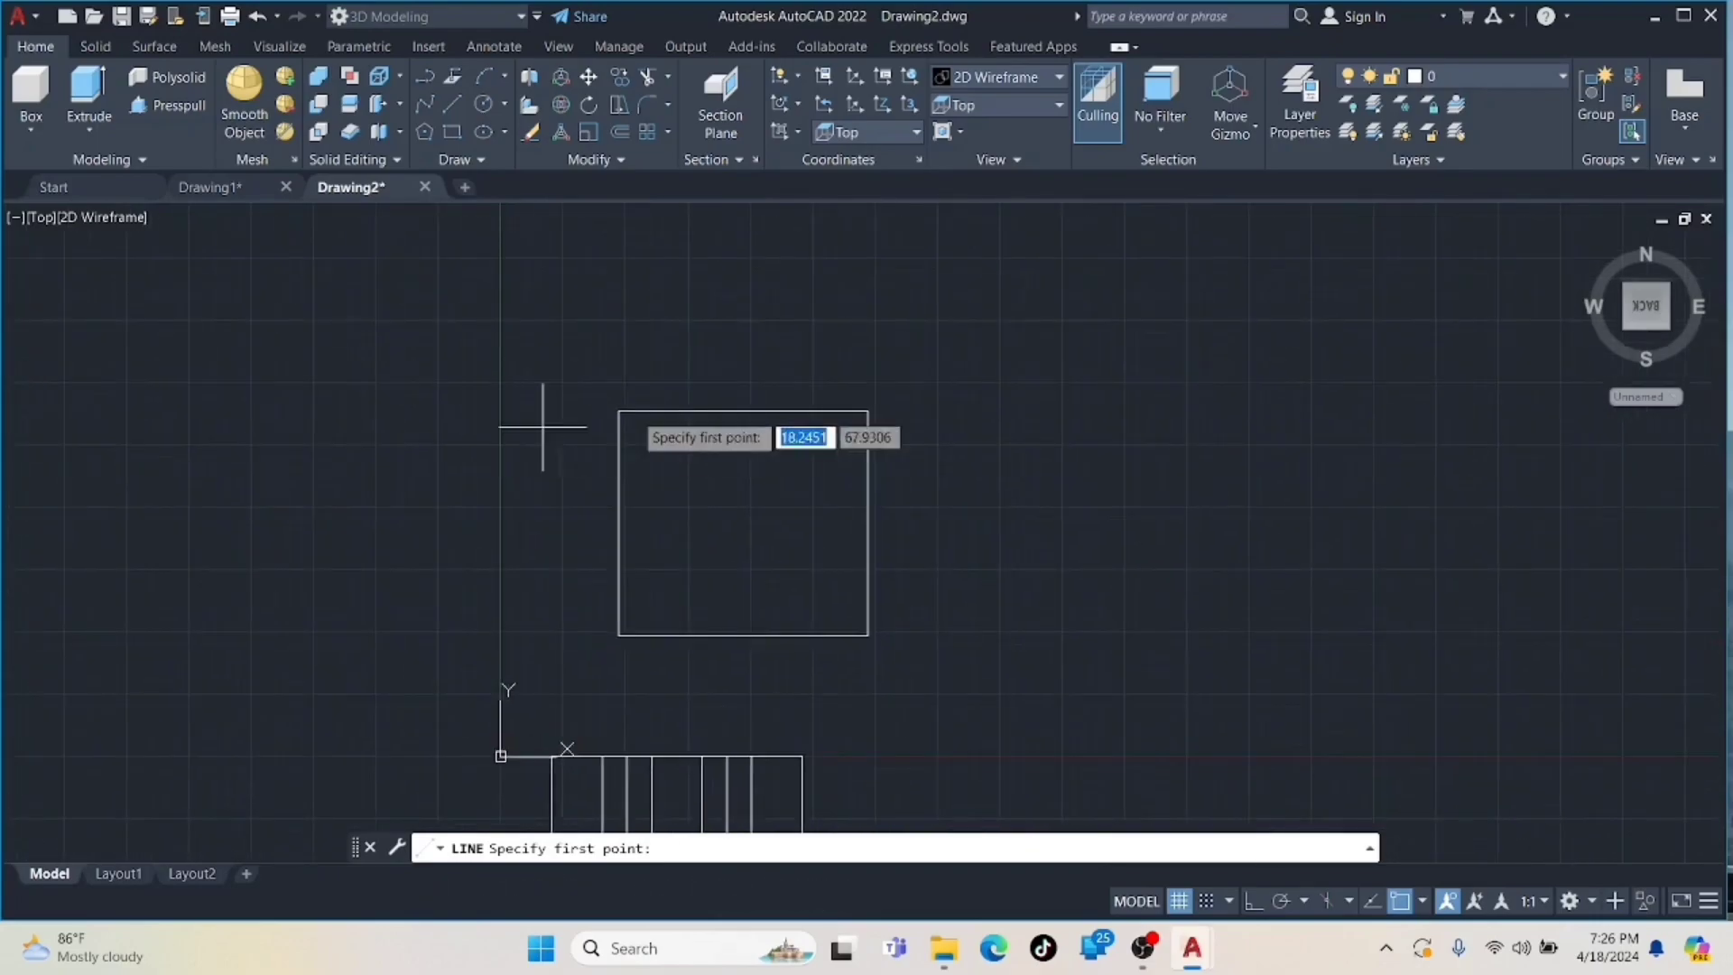
pyautogui.click(743, 411)
pyautogui.press('Return')
pyautogui.press('Escape')
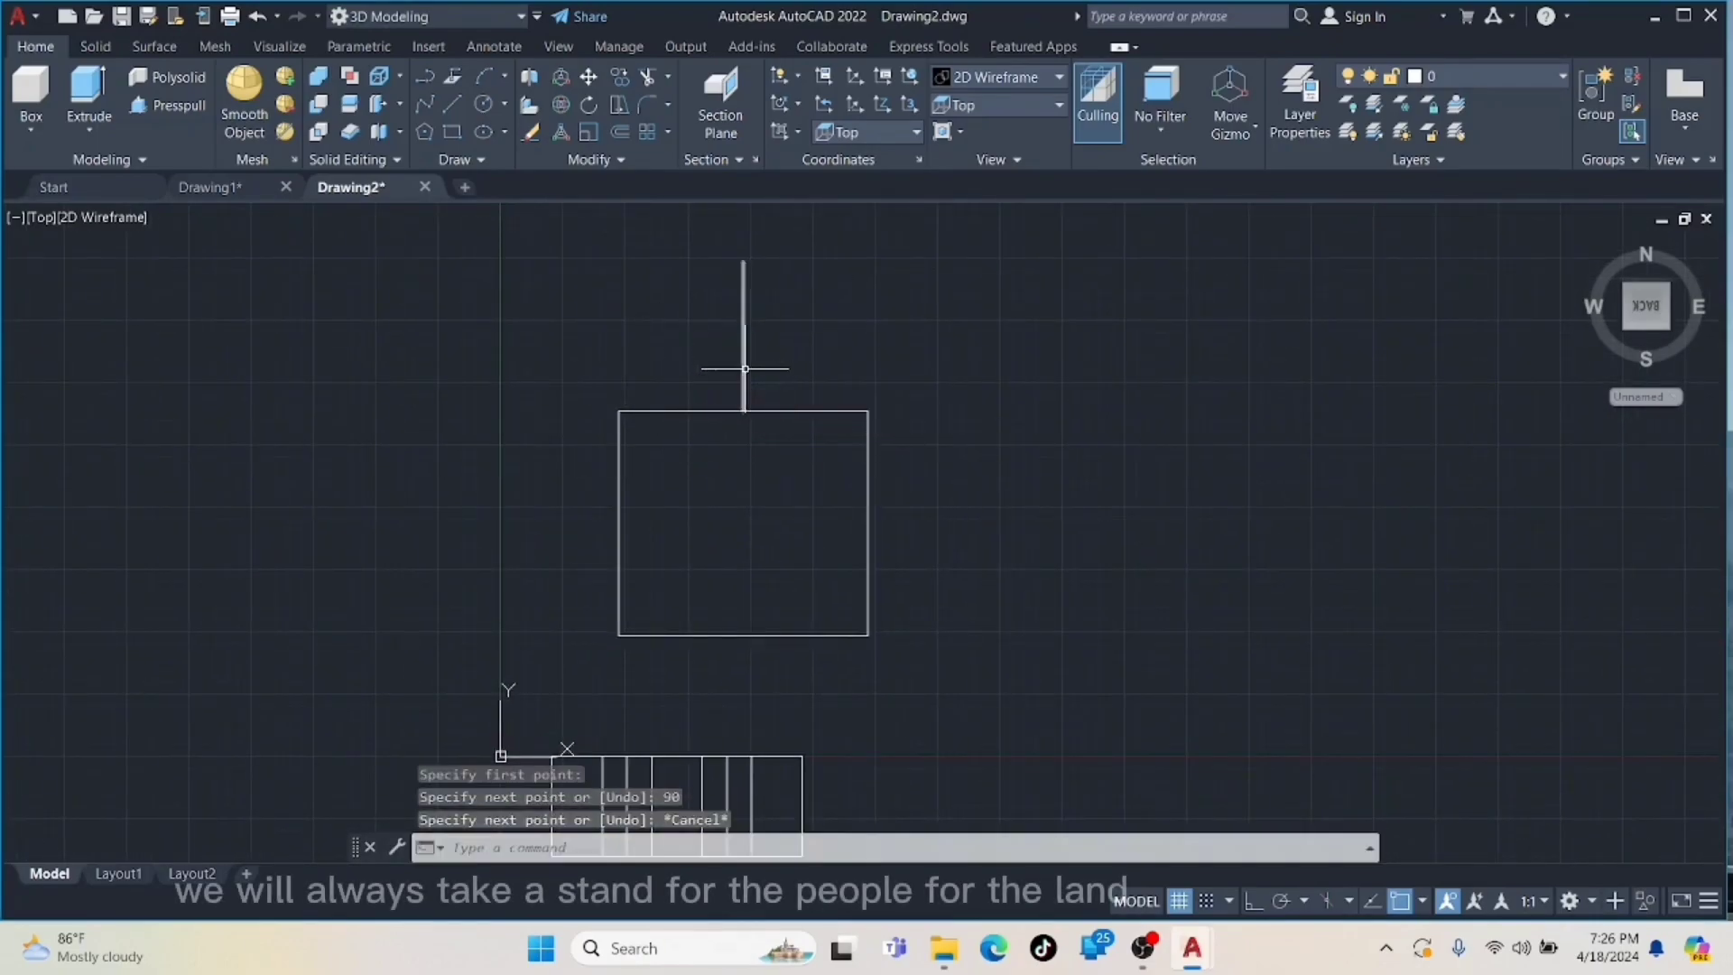
# - Draw two concentric circles of radius 5 and 15 centred on the upper end of the vertical line
pyautogui.click(492, 107)
pyautogui.click(743, 261)
pyautogui.write('5')
pyautogui.press('Return')
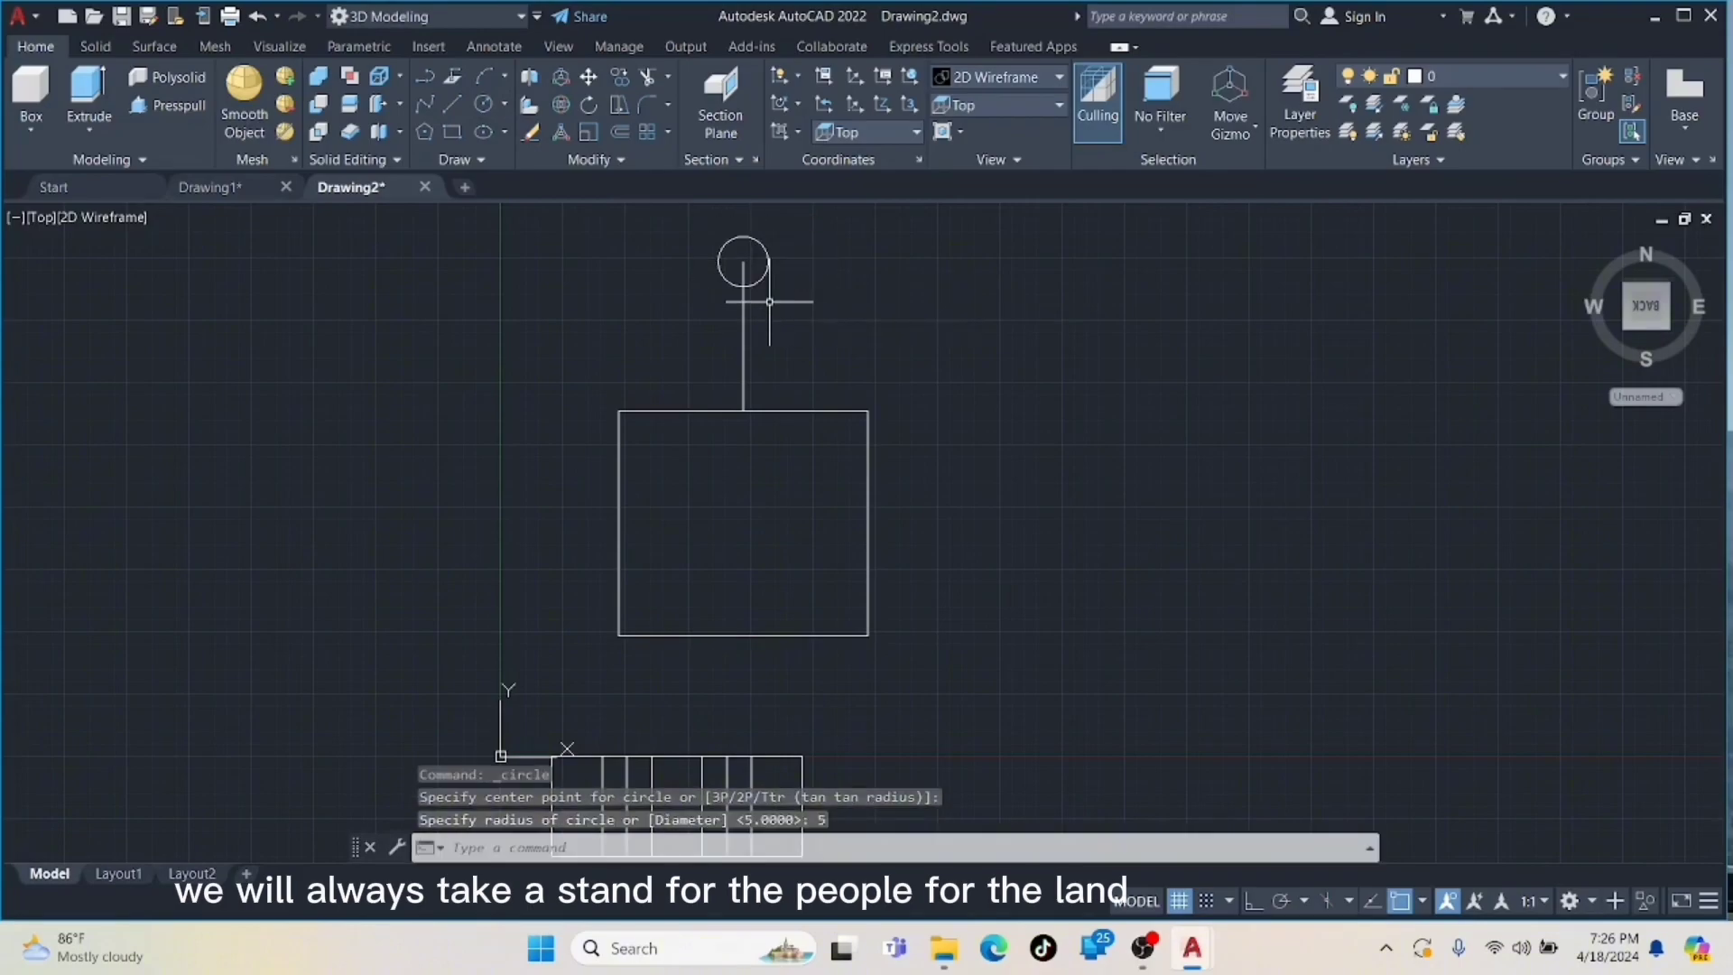
pyautogui.press('Return')
pyautogui.click(743, 262)
pyautogui.write('15')
pyautogui.press('Return')
pyautogui.moveTo(789, 273); pyautogui.dragTo(793, 398, button='middle')
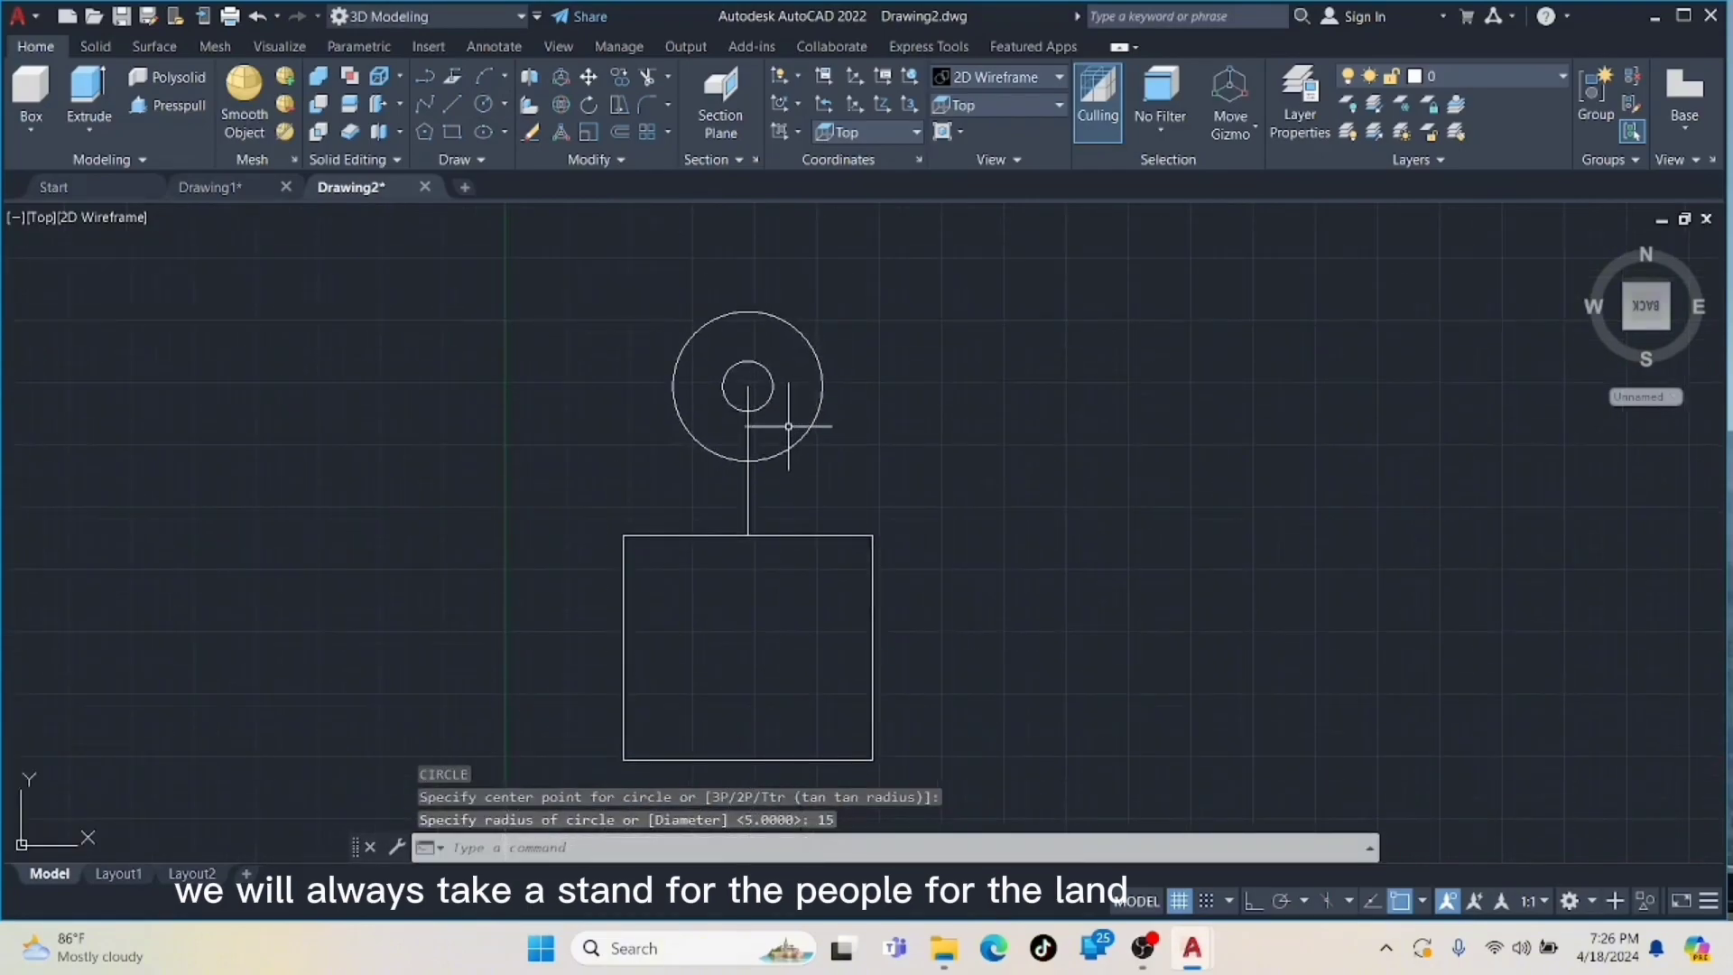
pyautogui.rightClick(748, 443)
pyautogui.press('Escape')
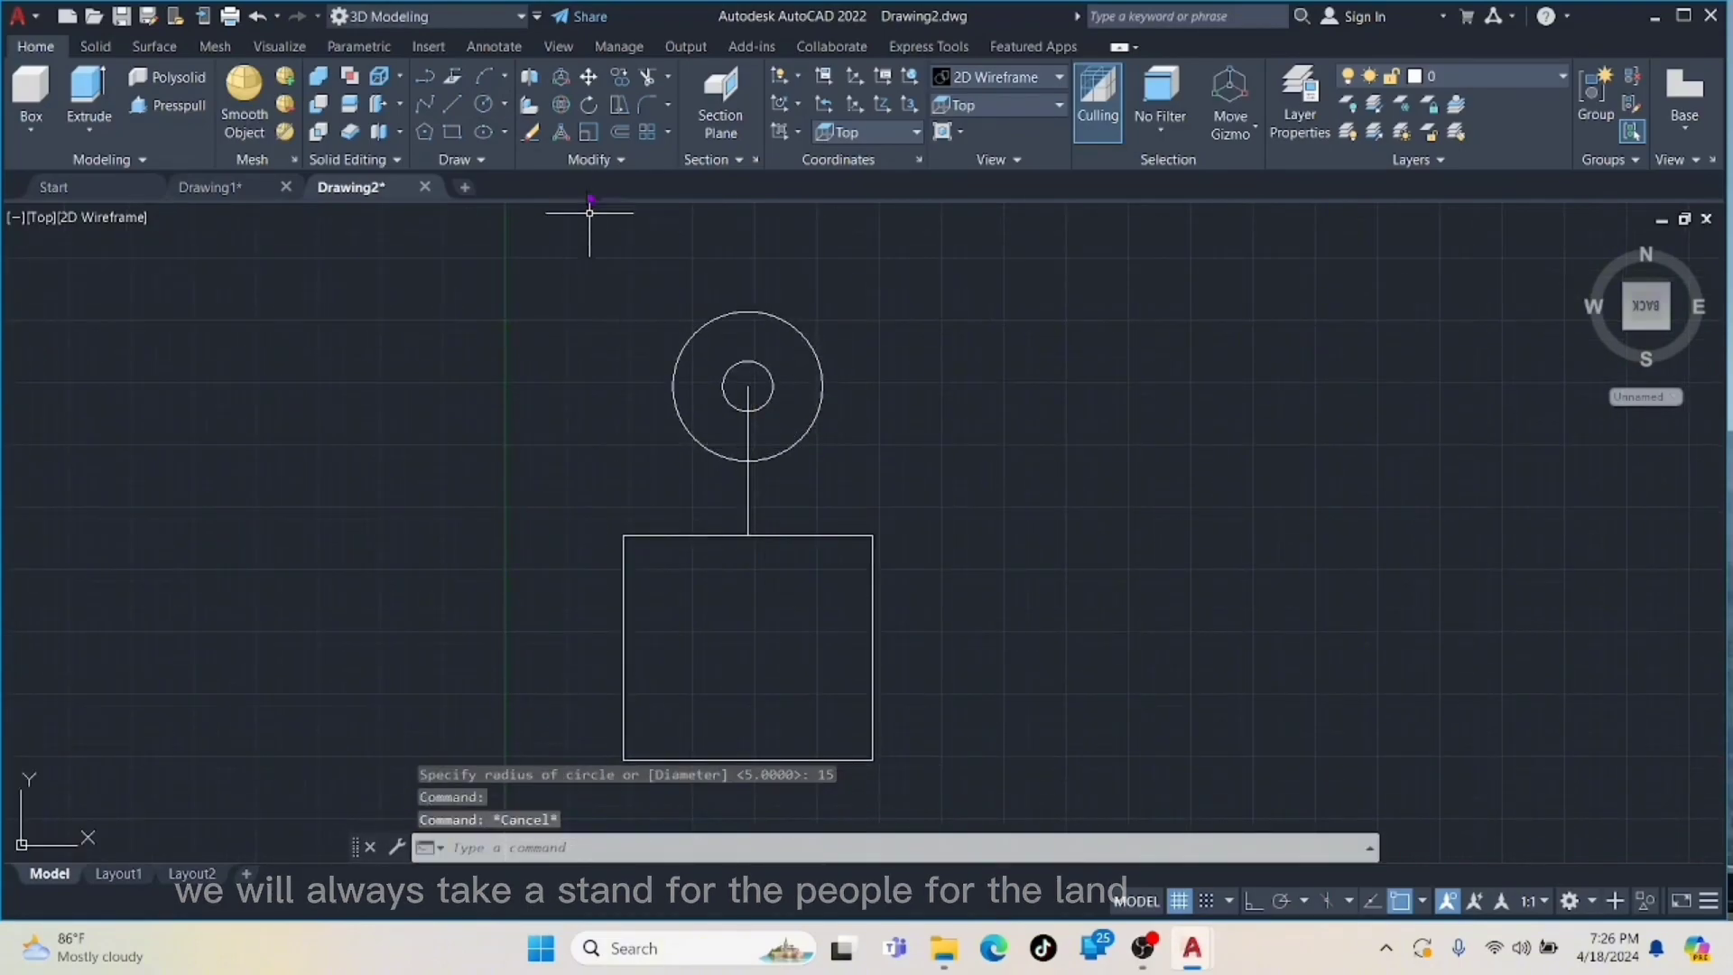
# - Fillet the large circle's left side to the rectangle's upper edge with a radius of 30
pyautogui.click(647, 105)
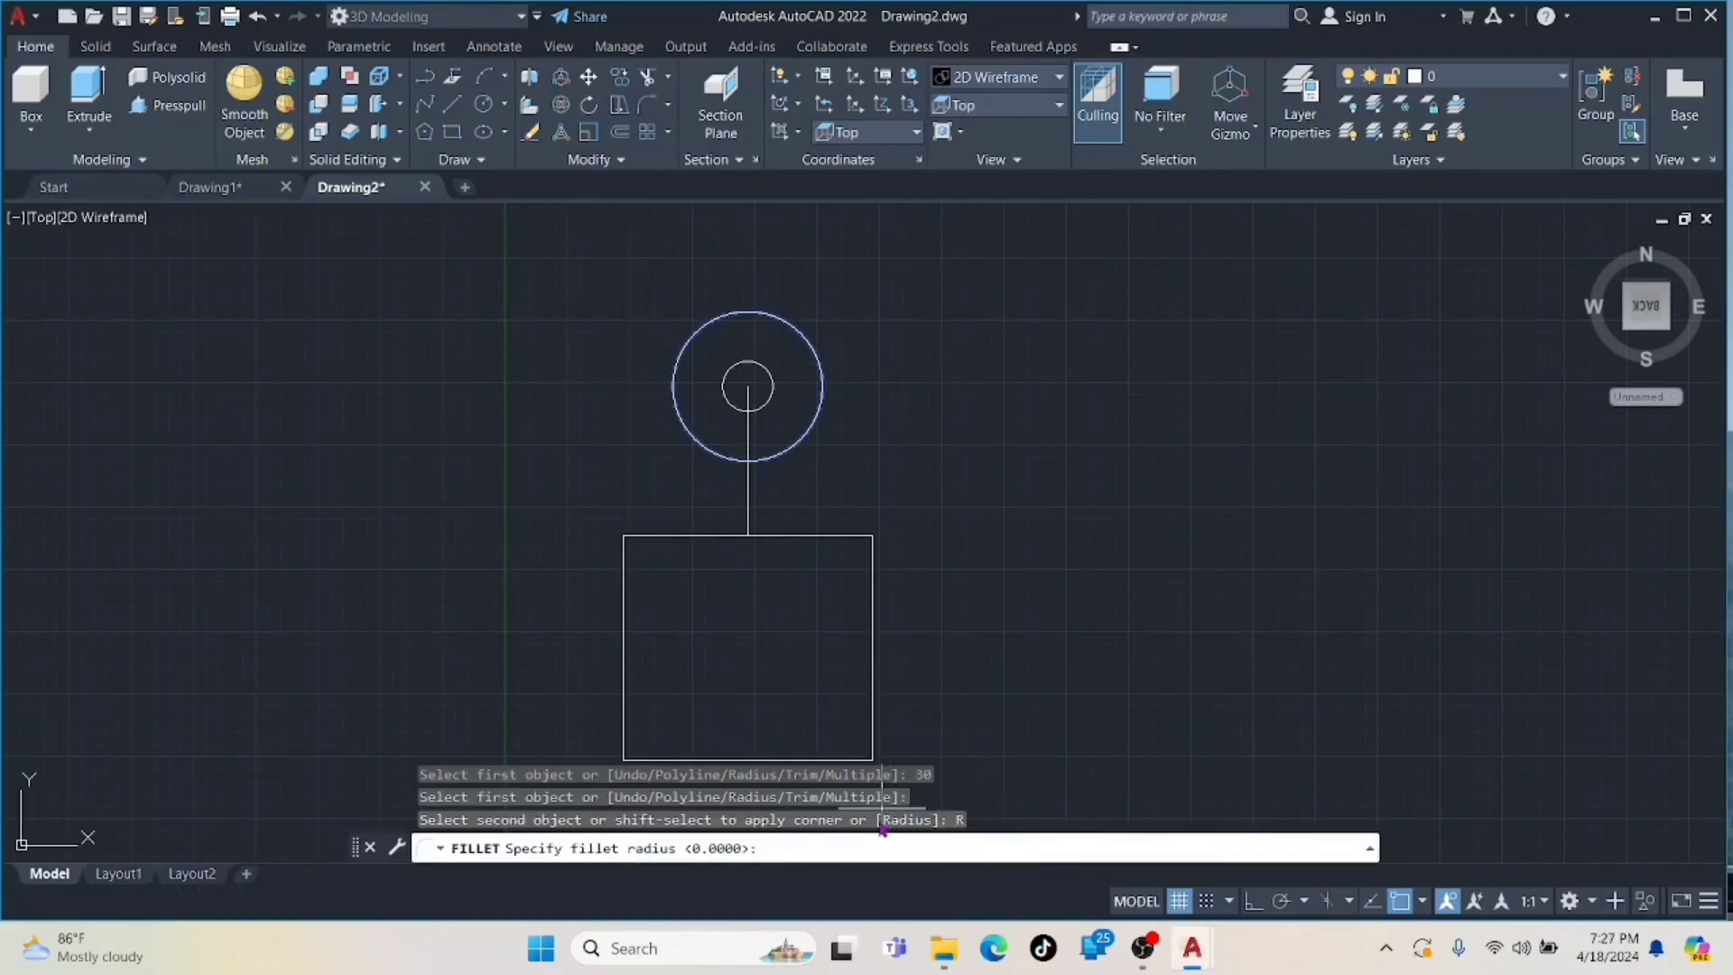
pyautogui.write('30')
pyautogui.press('Return')
pyautogui.click(678, 419)
pyautogui.click(684, 425)
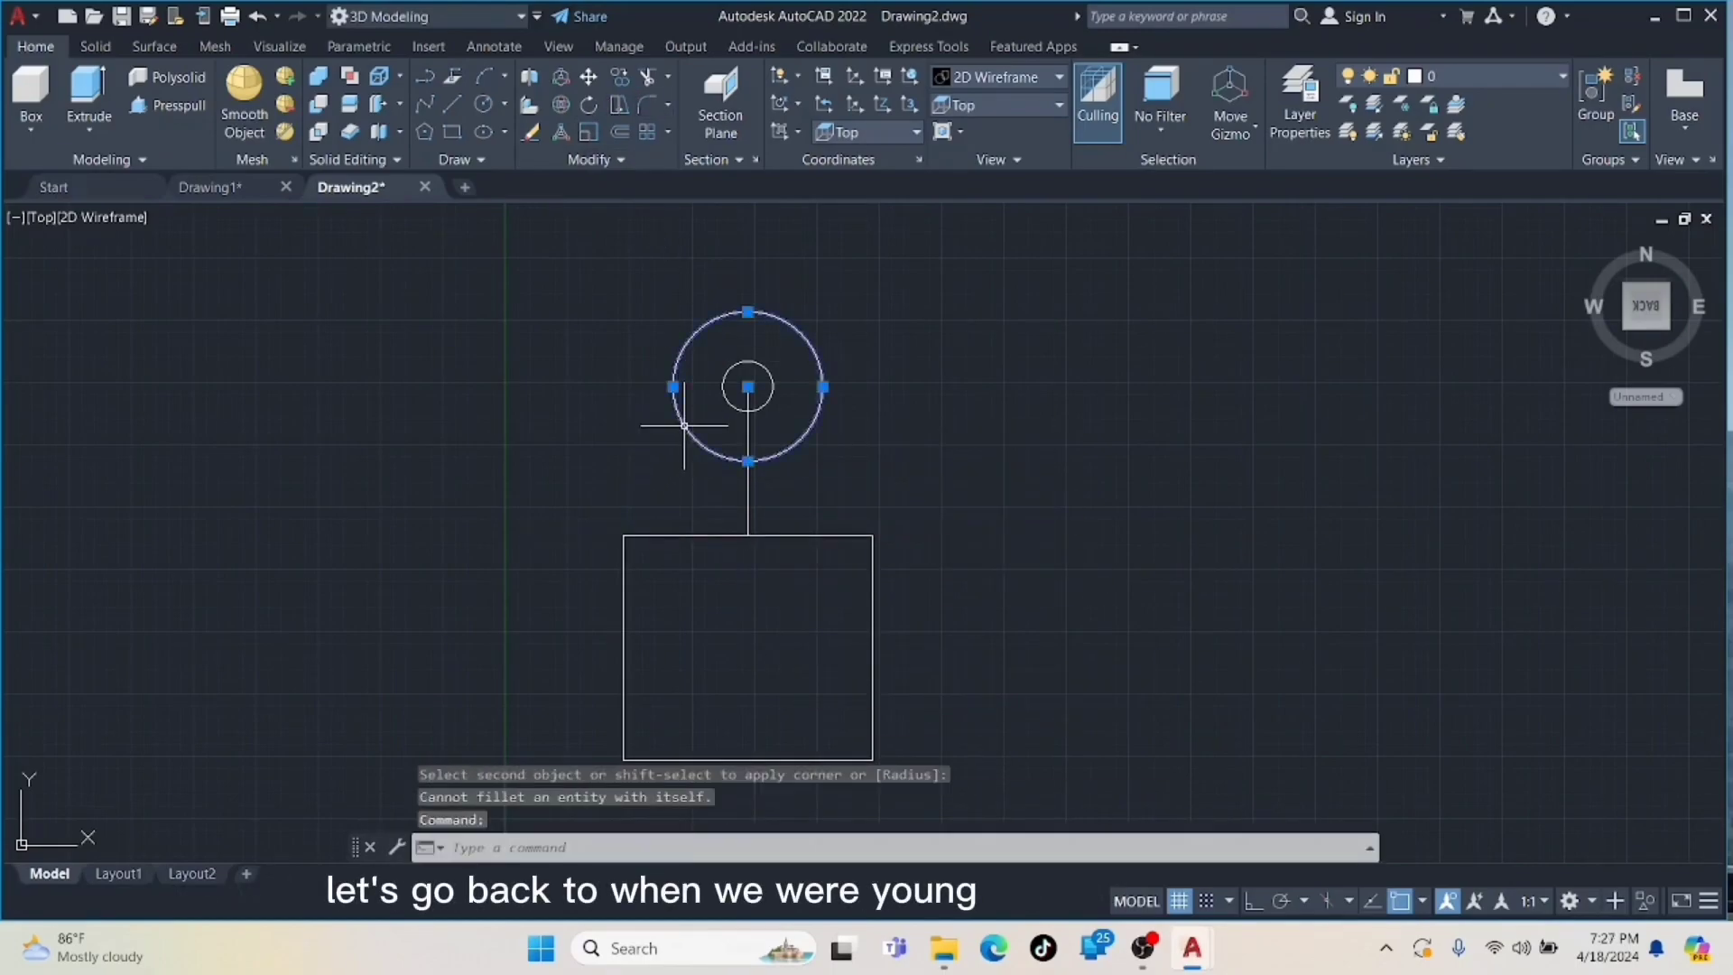
pyautogui.press('Return')
pyautogui.click(673, 395)
pyautogui.click(666, 536)
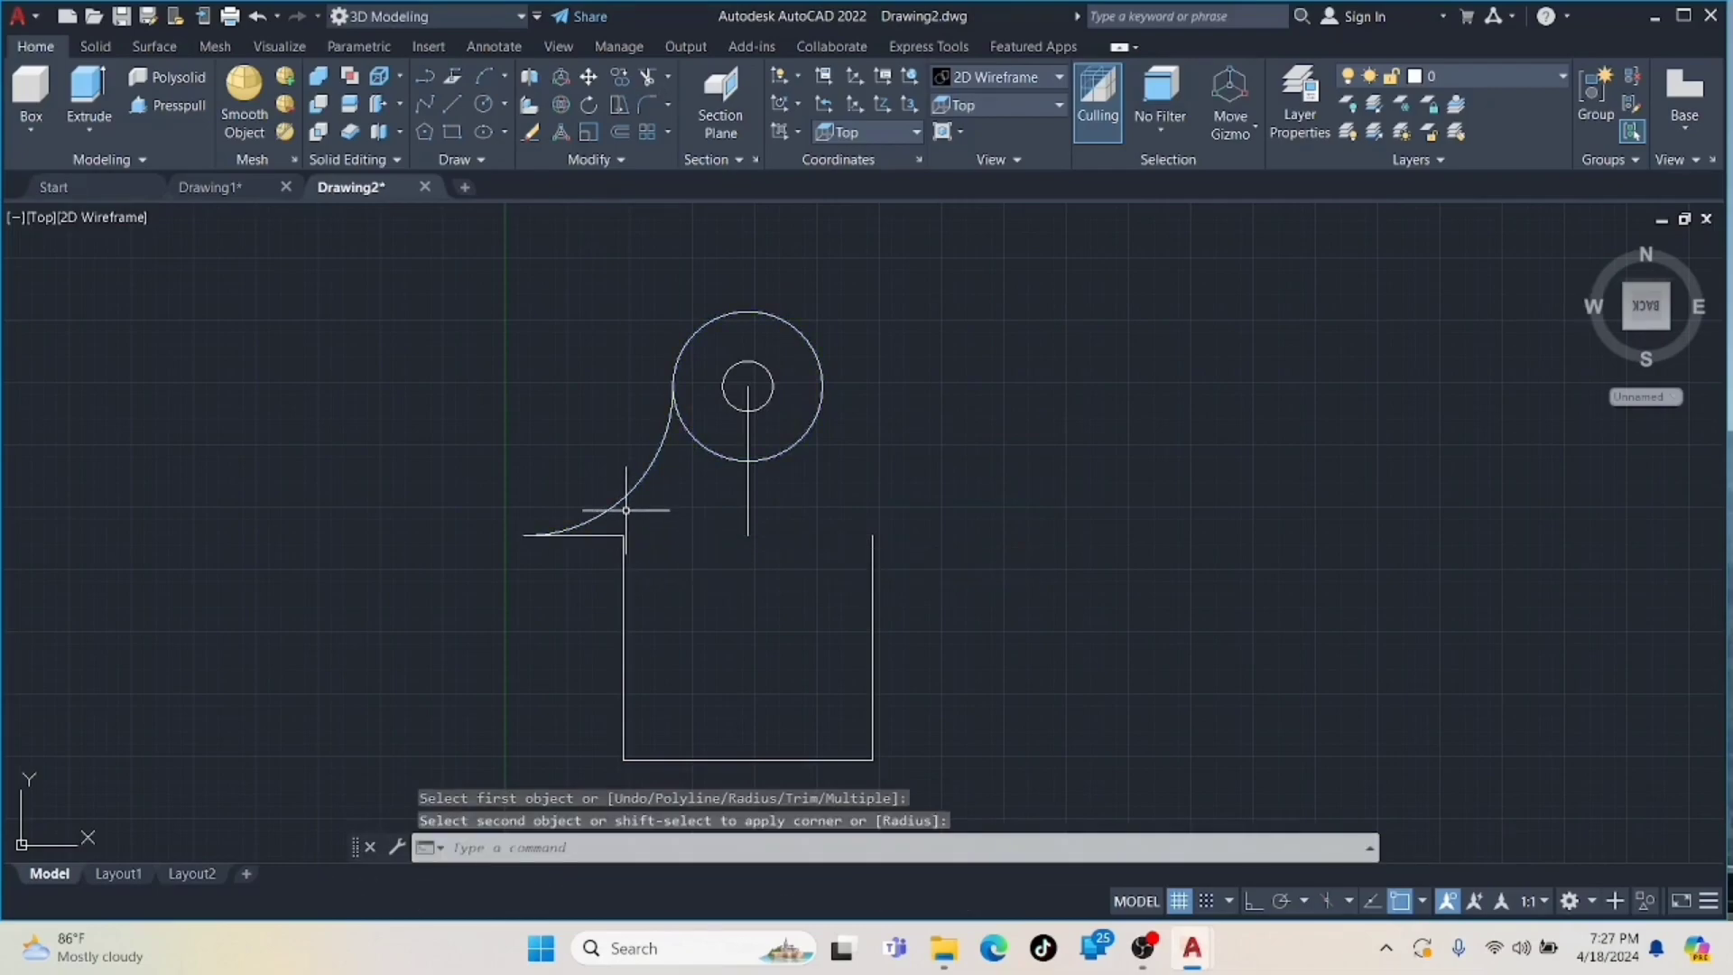
# - Fillet the new arc to the rectangle's left side with the same radius of 30
pyautogui.click(644, 112)
pyautogui.click(627, 492)
pyautogui.click(623, 560)
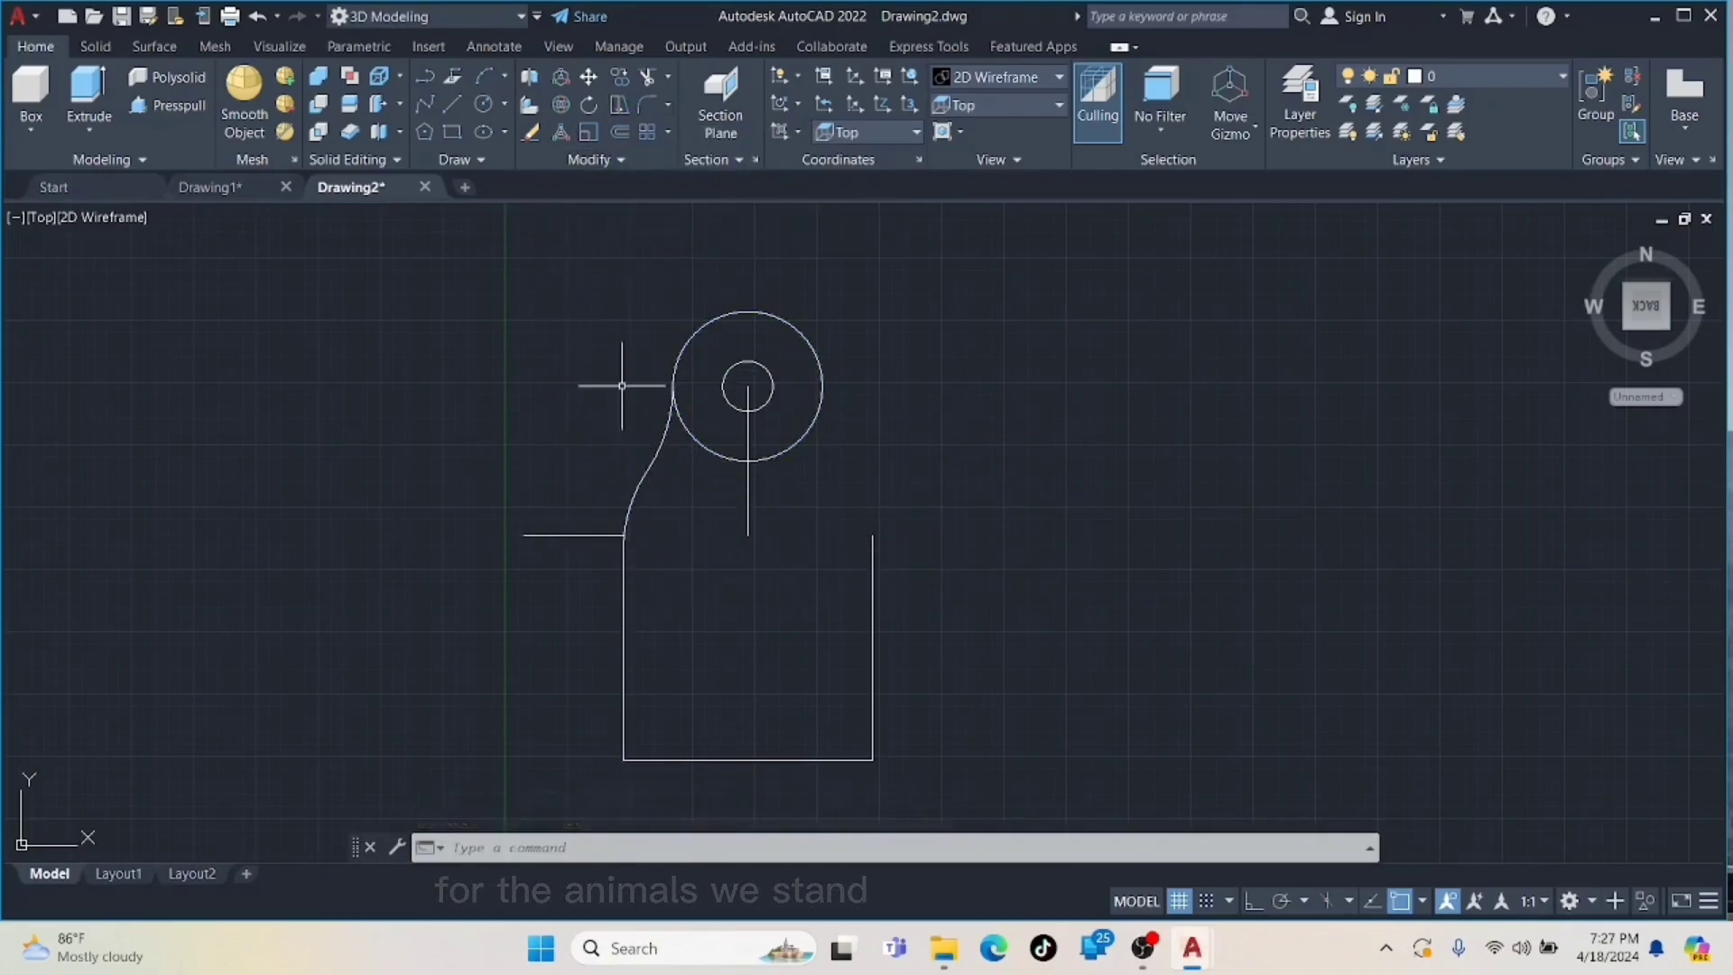
# - Switch to the Drafting & Annotation workspace and mirror both fillet arcs about the vertical construction line, keeping the originals
pyautogui.click(1570, 901)
pyautogui.click(1593, 677)
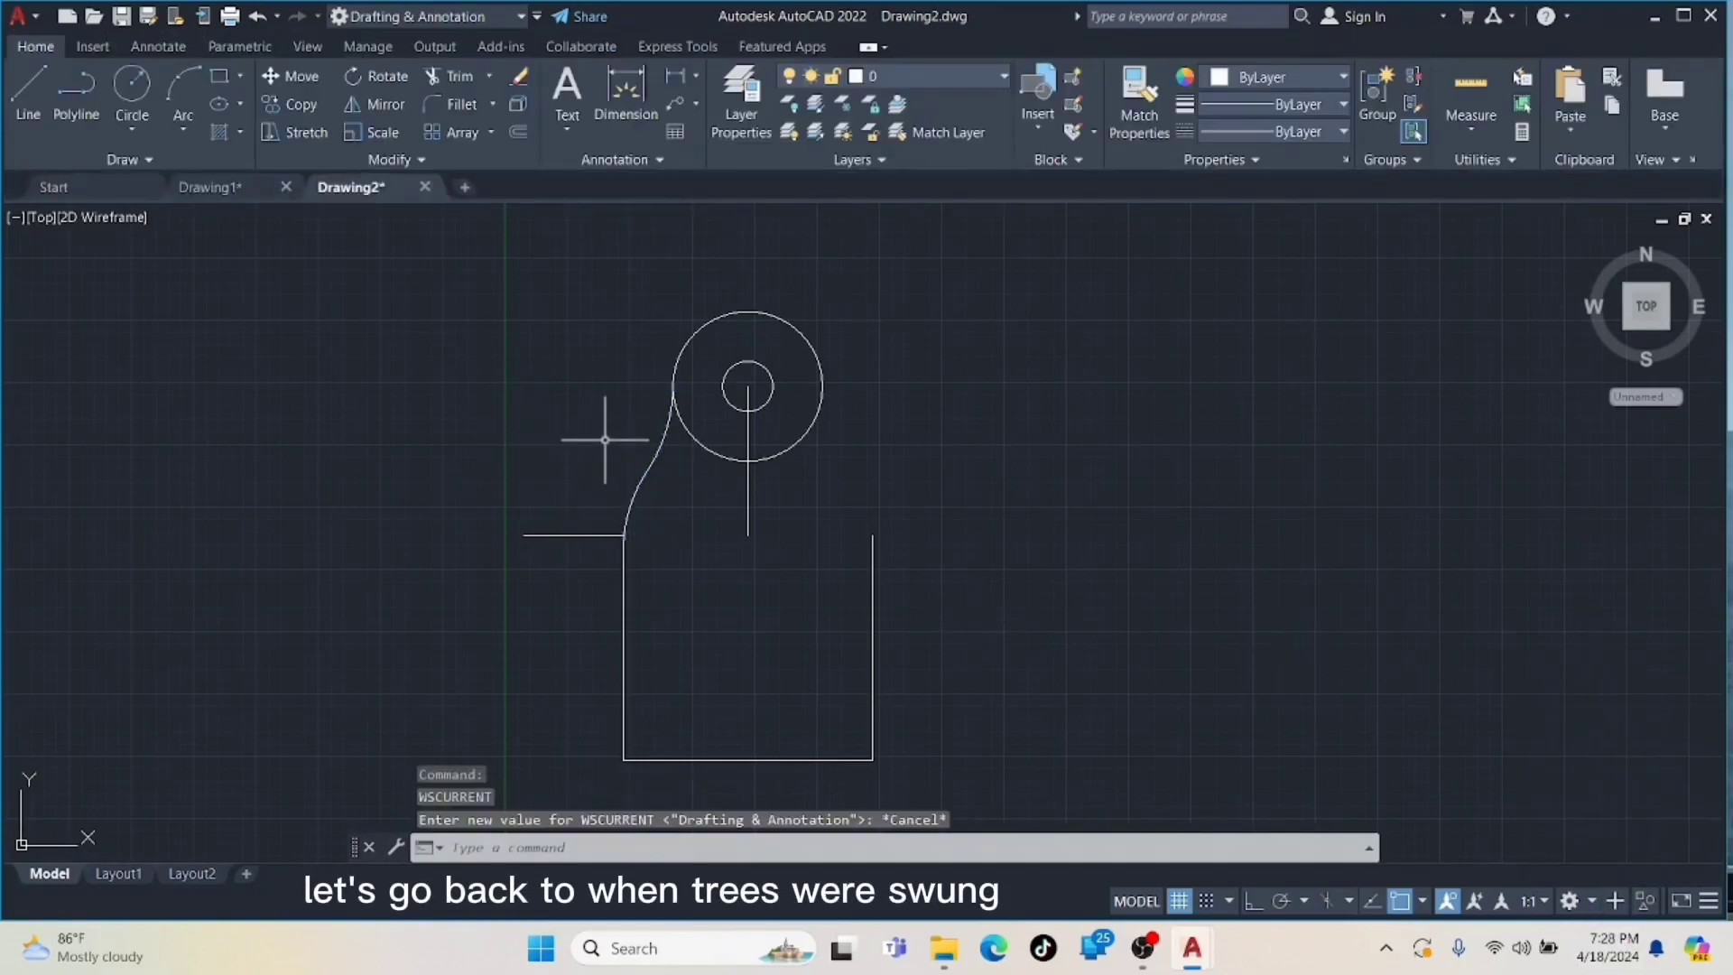
pyautogui.click(648, 468)
pyautogui.click(634, 493)
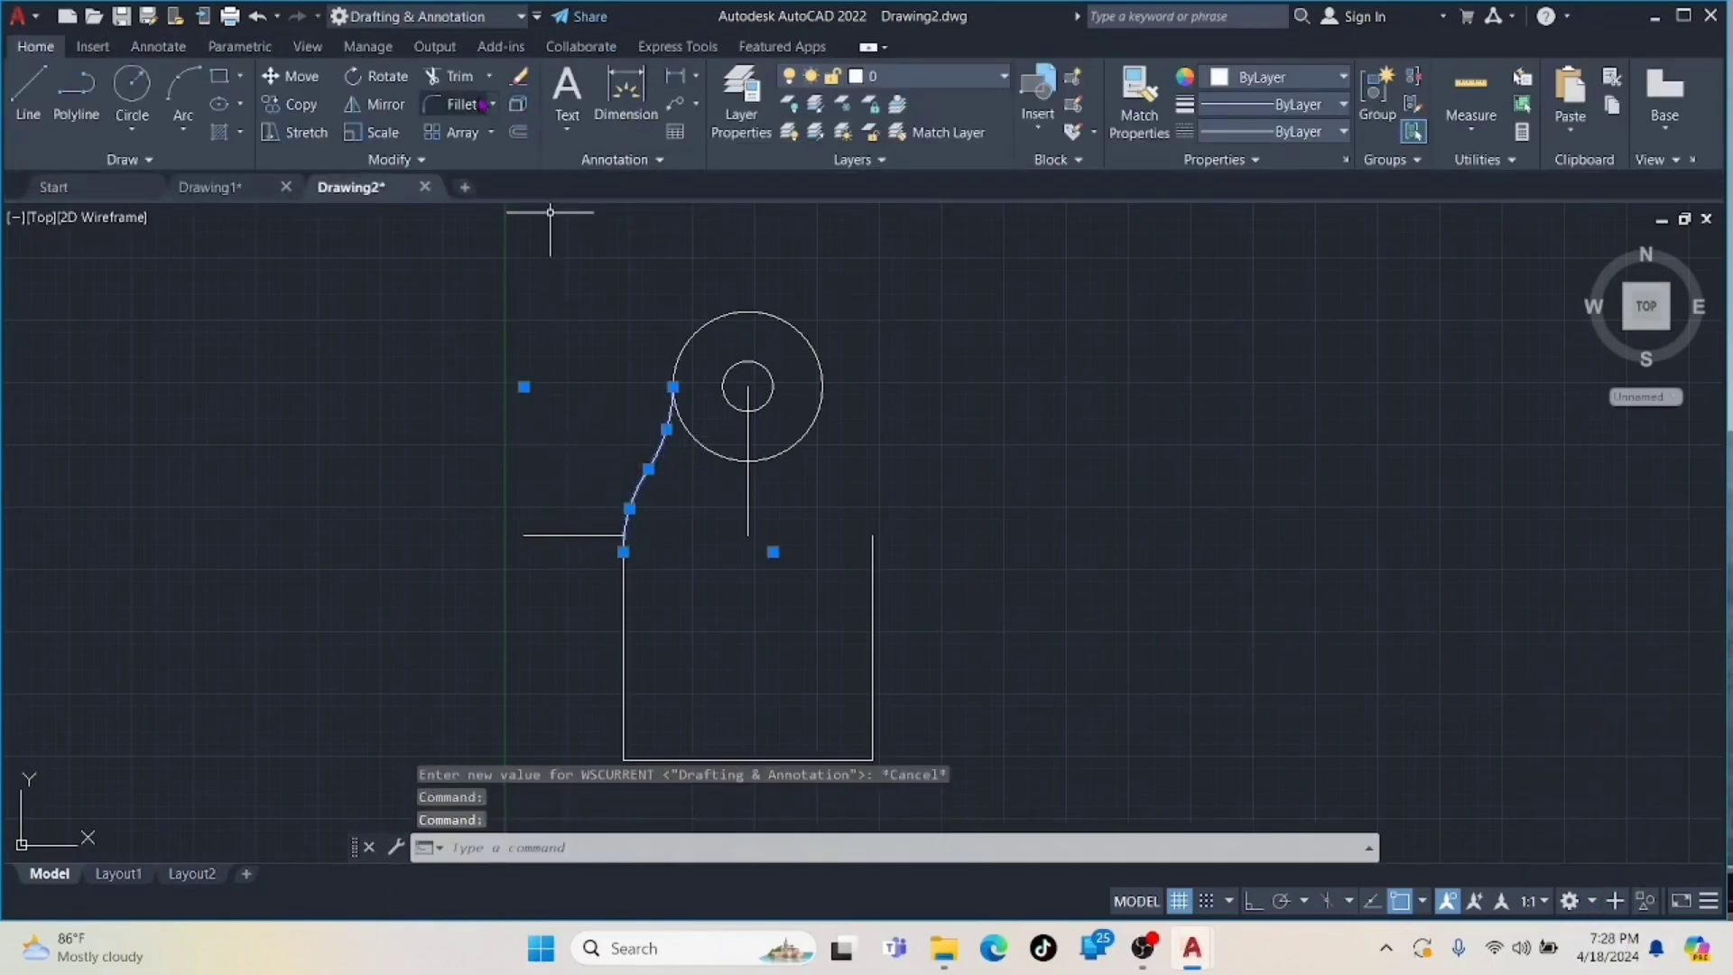
pyautogui.click(379, 105)
pyautogui.click(748, 387)
pyautogui.click(748, 407)
pyautogui.press('Return')
# - Trim the side line ends that overshoot the fillet arcs and remove the leftover horizontal segment
pyautogui.scroll(4, 758, 415)
pyautogui.scroll(-2, 768, 424)
pyautogui.scroll(1, 722, 397)
pyautogui.click(451, 76)
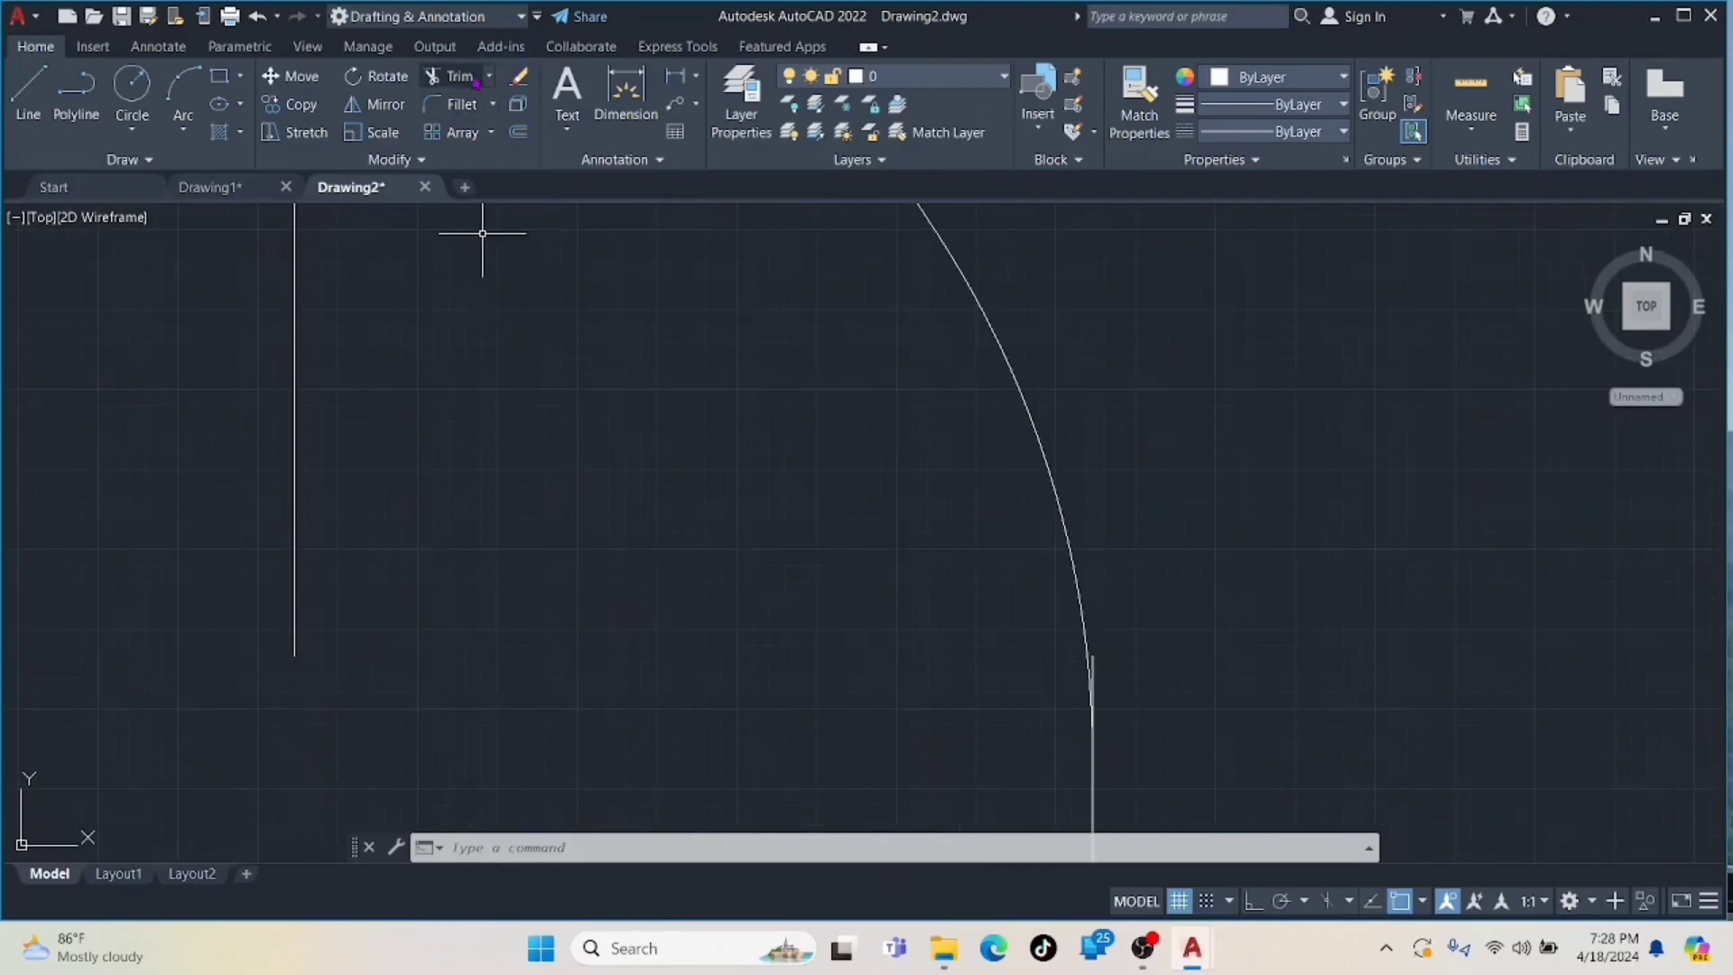
pyautogui.click(1091, 660)
pyautogui.scroll(-3, 755, 664)
pyautogui.moveTo(509, 617)
pyautogui.mouseDown(button='middle')
pyautogui.moveTo(585, 592)
pyautogui.moveTo(571, 453)
pyautogui.mouseUp(button='middle')
pyautogui.scroll(-2, 588, 603)
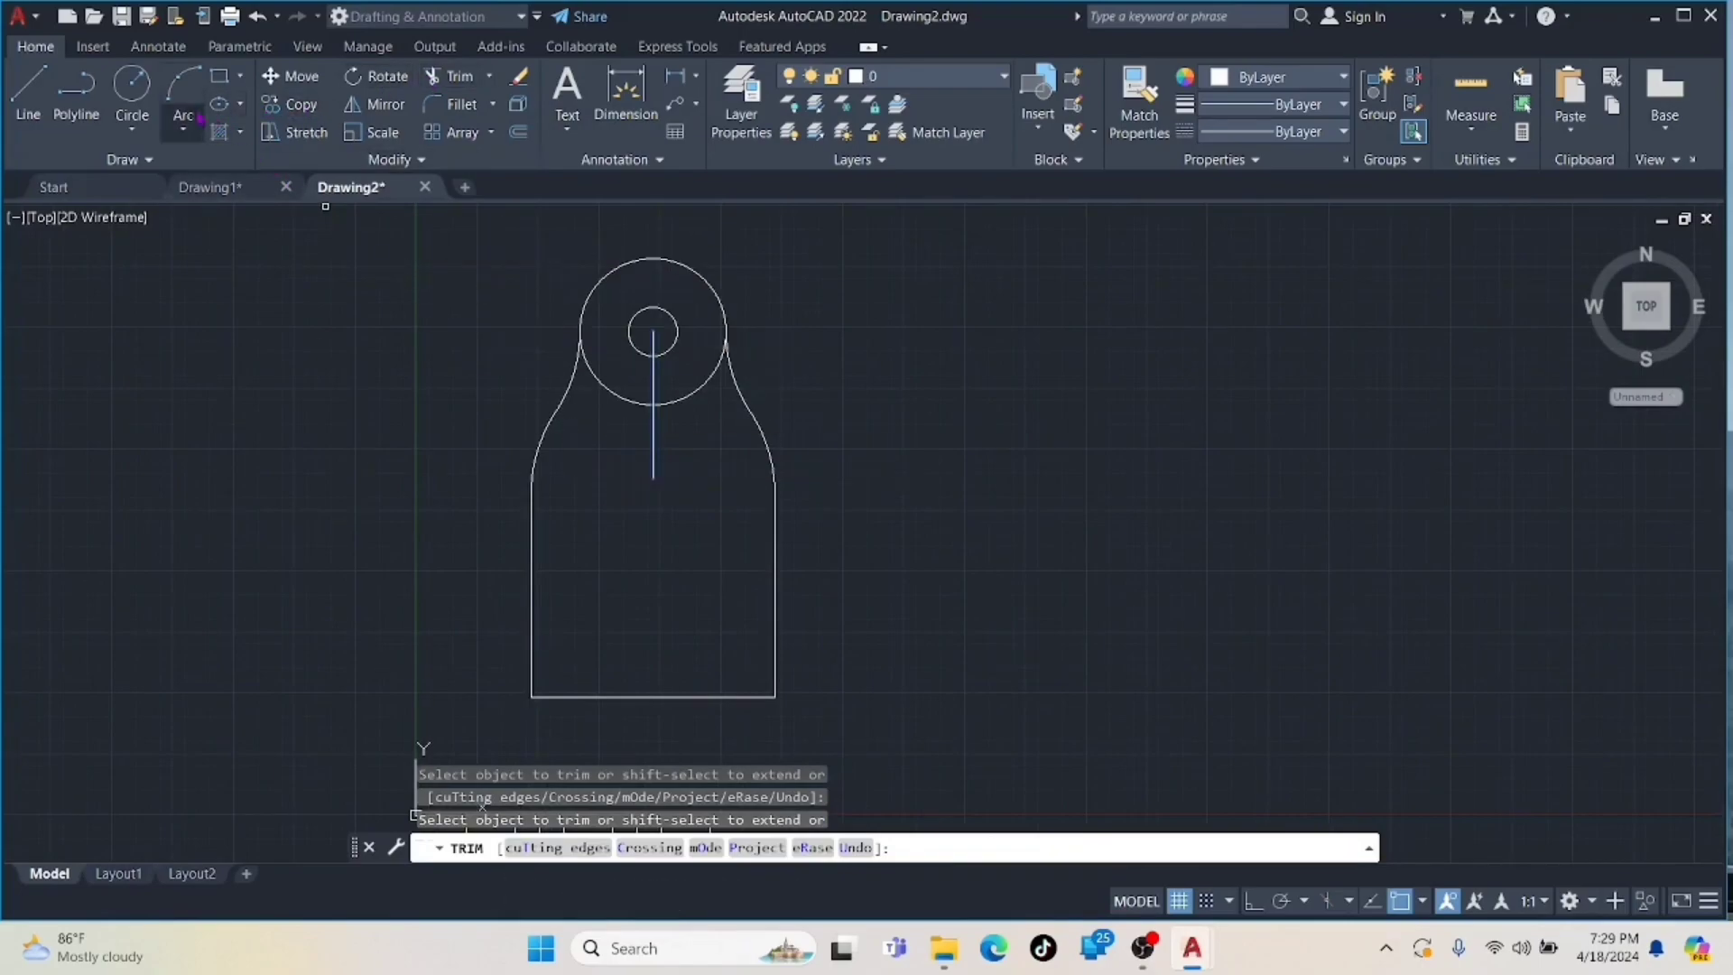
# - Draw a six-sided polygon, inscribed in a circle, centred on the lower end of the vertical construction line
pyautogui.click(270, 167)
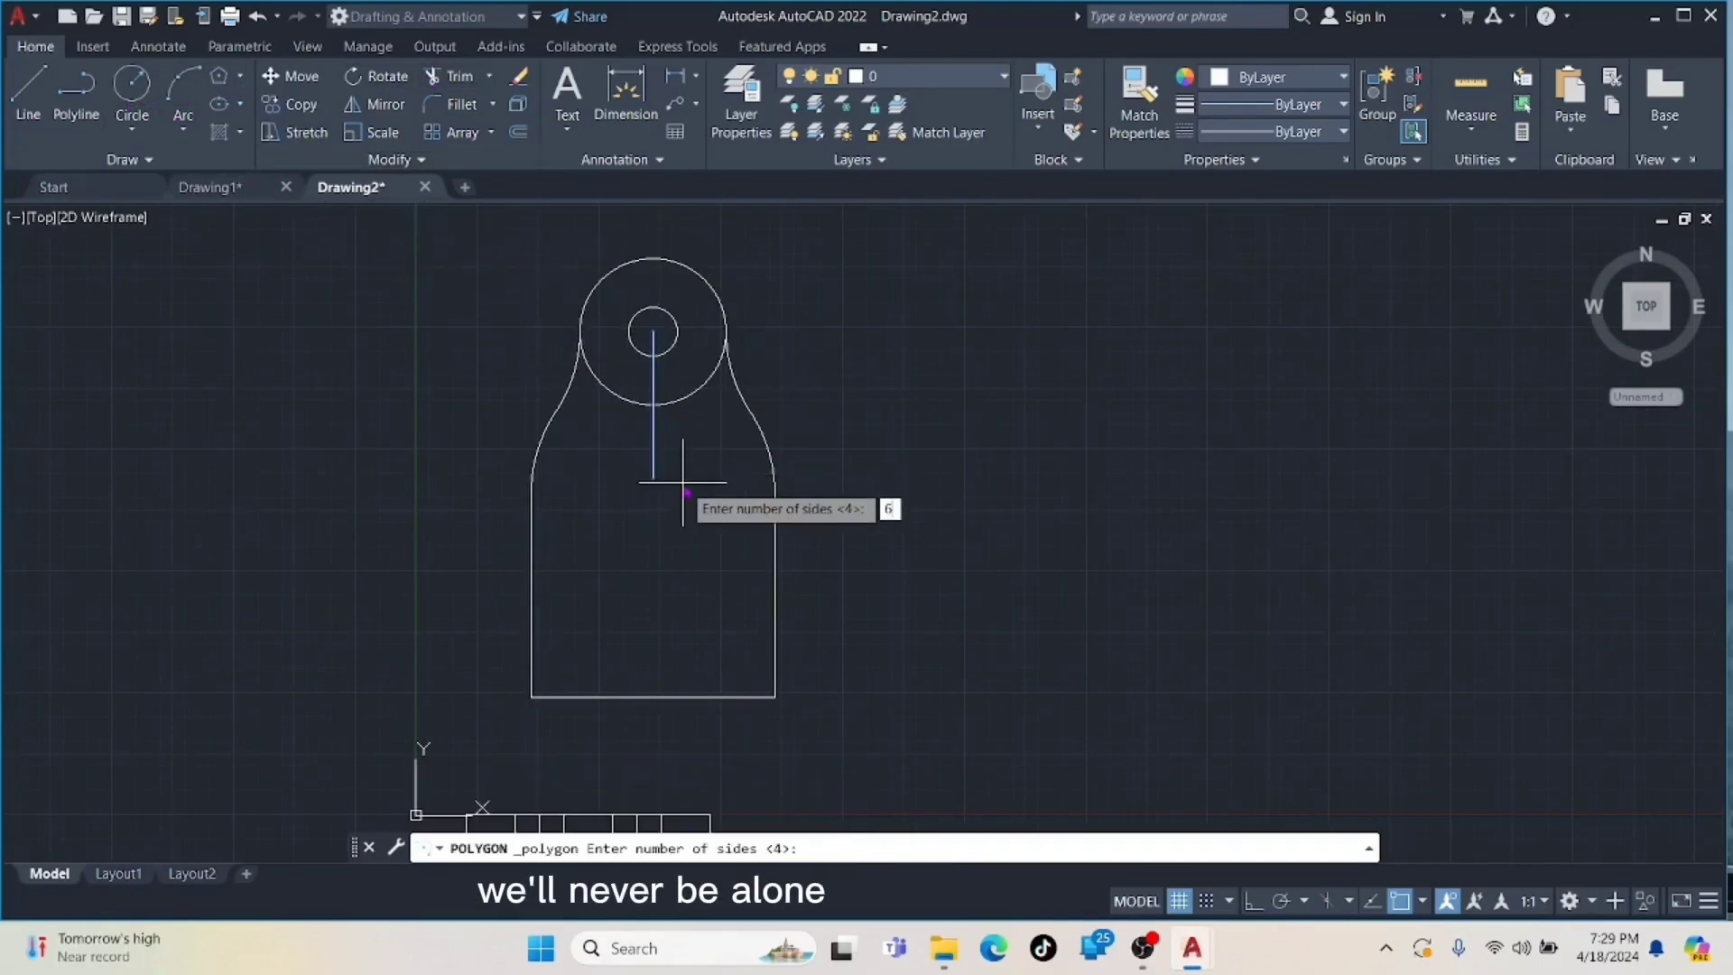
pyautogui.press('Return')
pyautogui.click(652, 477)
pyautogui.press('Return')
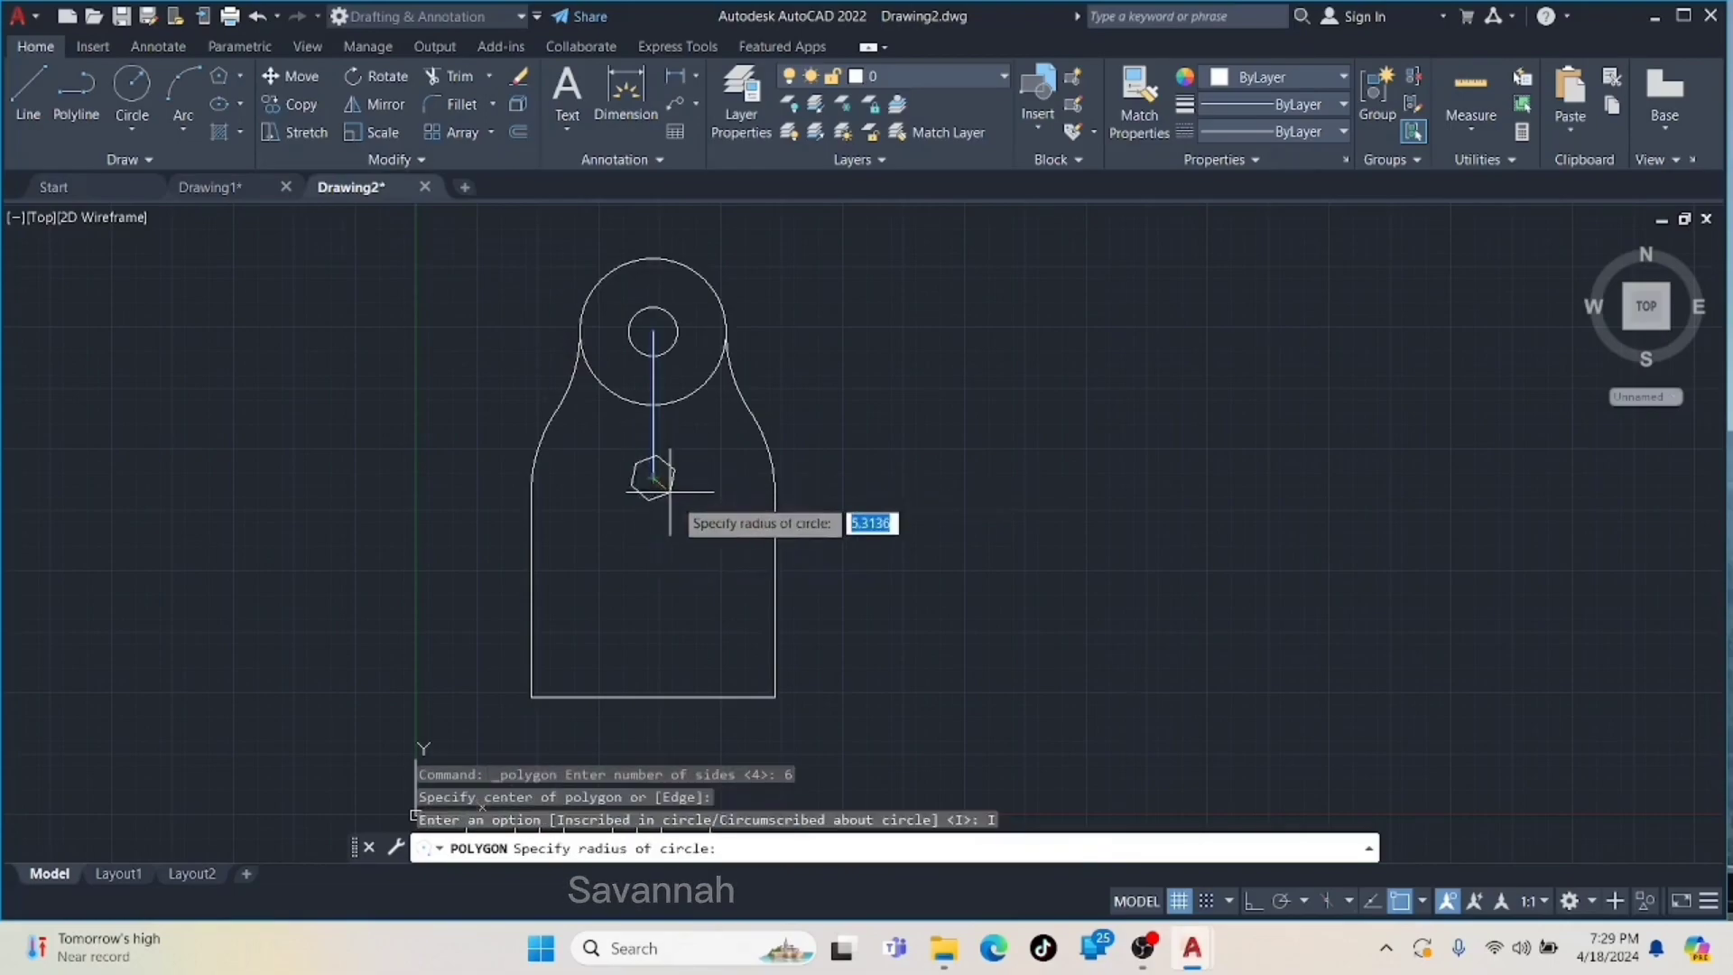
pyautogui.press('Return')
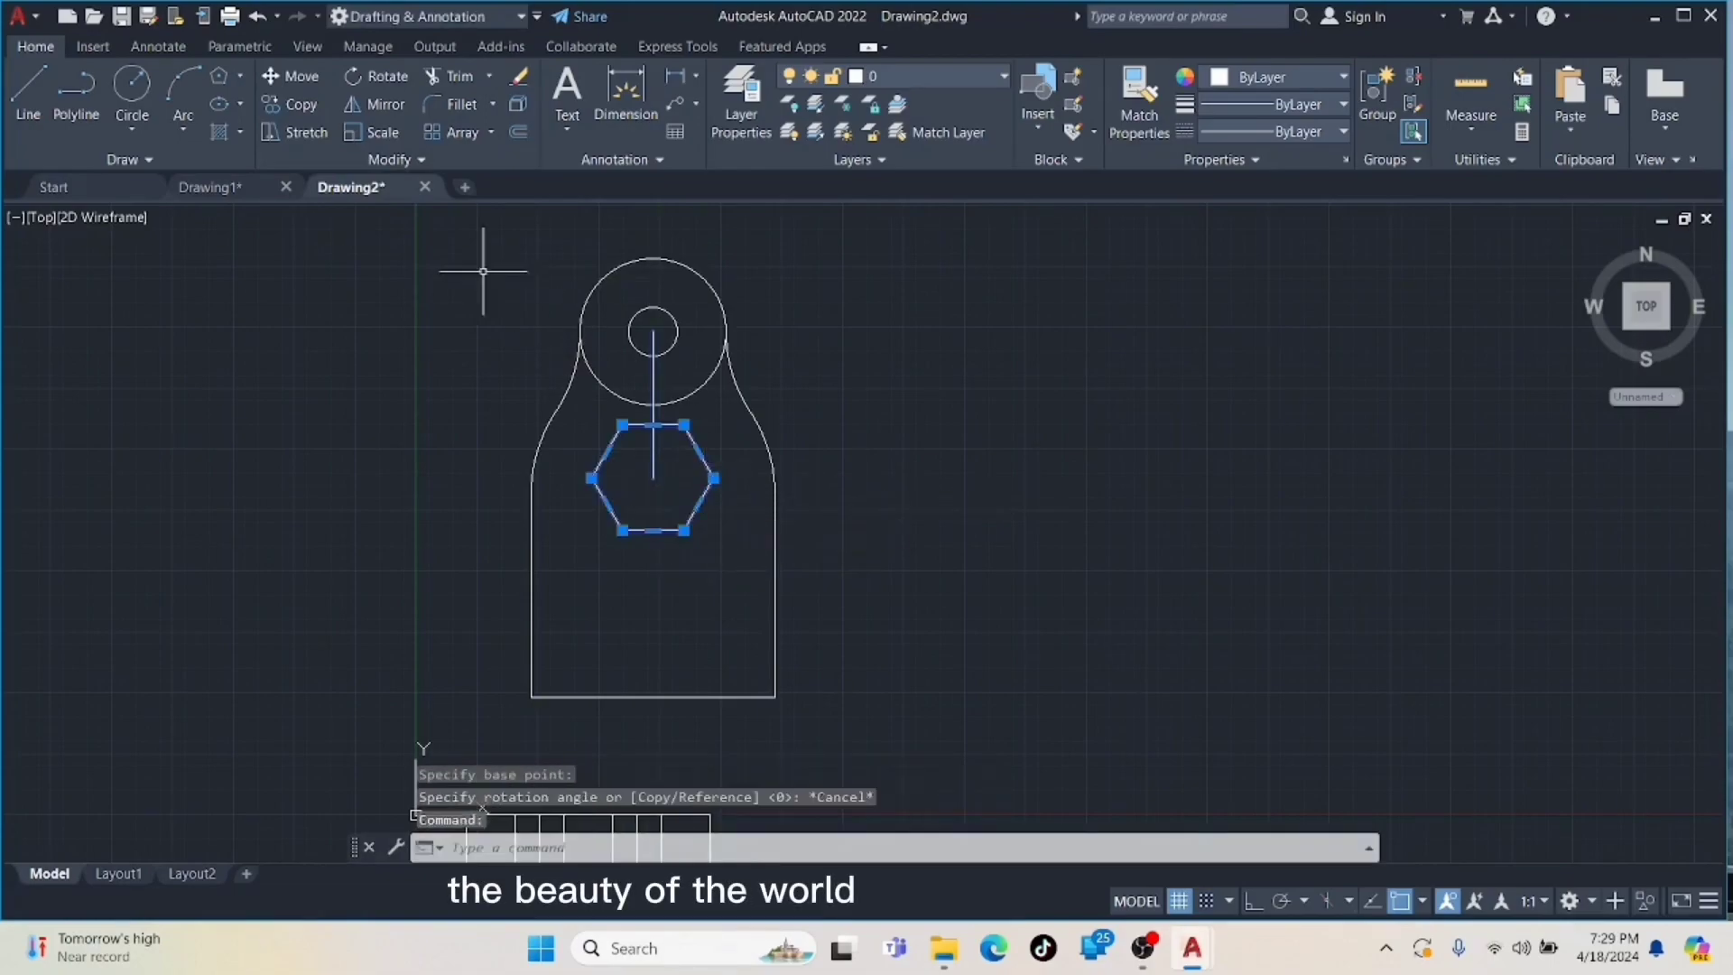
# - Rotate the hexagon about its centre so a corner points straight up, and delete the vertical construction line
pyautogui.click(375, 76)
pyautogui.click(653, 477)
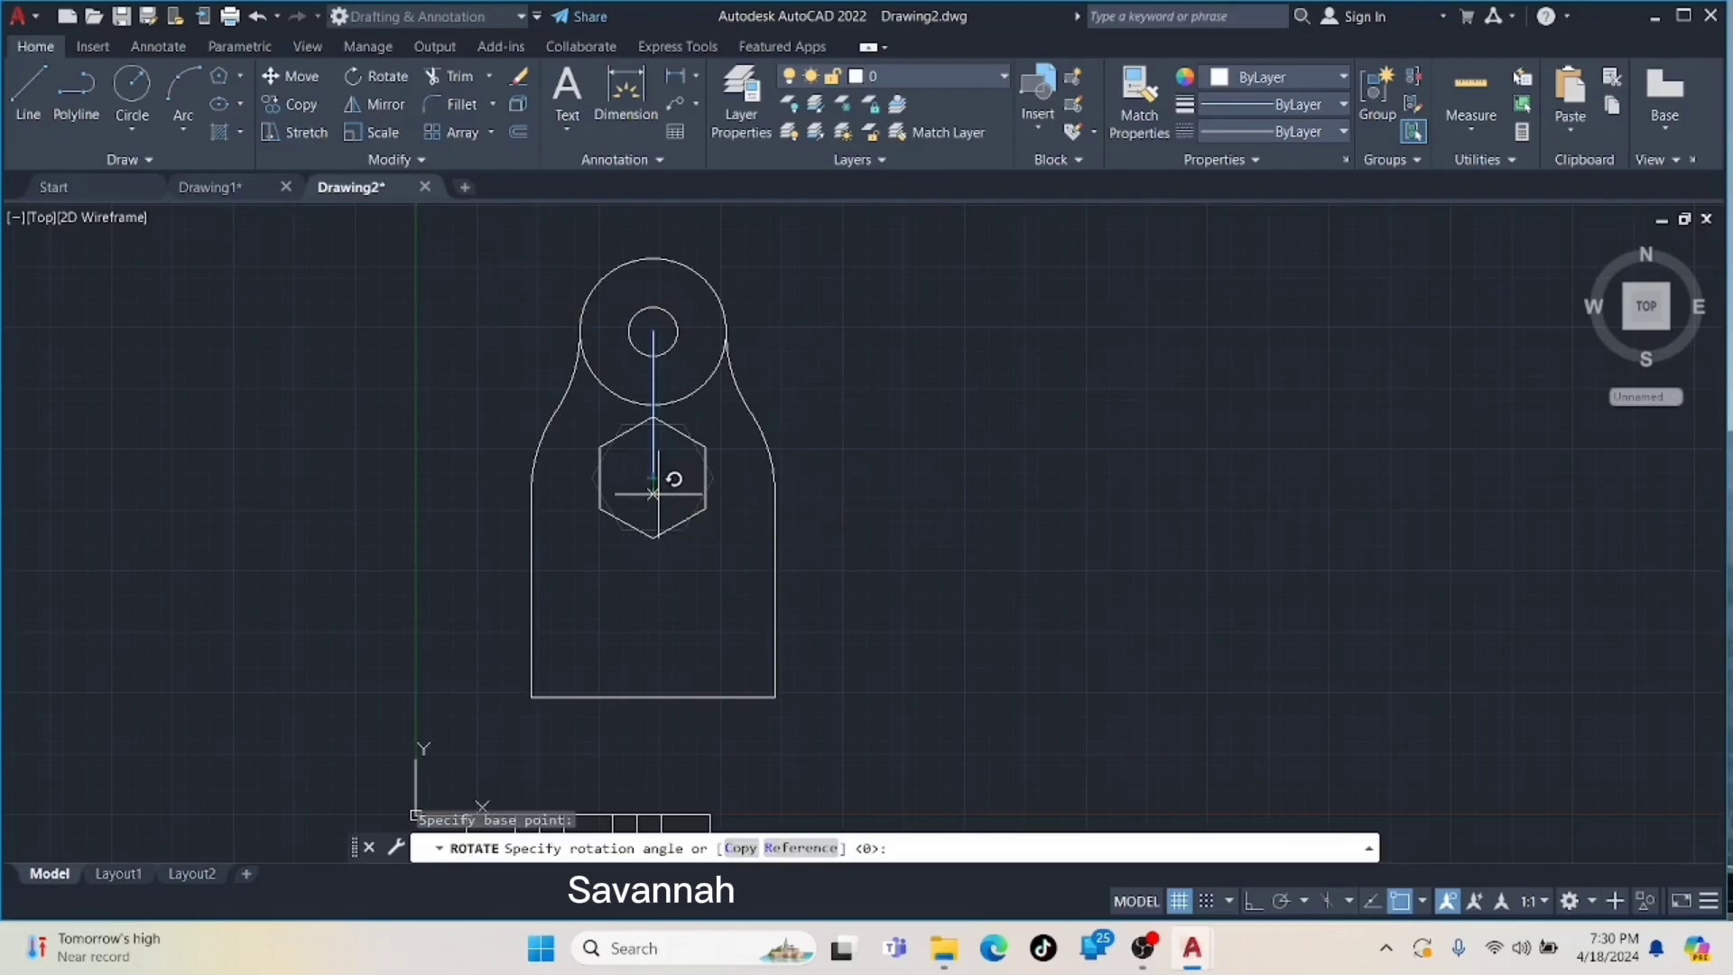
pyautogui.click(652, 460)
pyautogui.press('Delete')
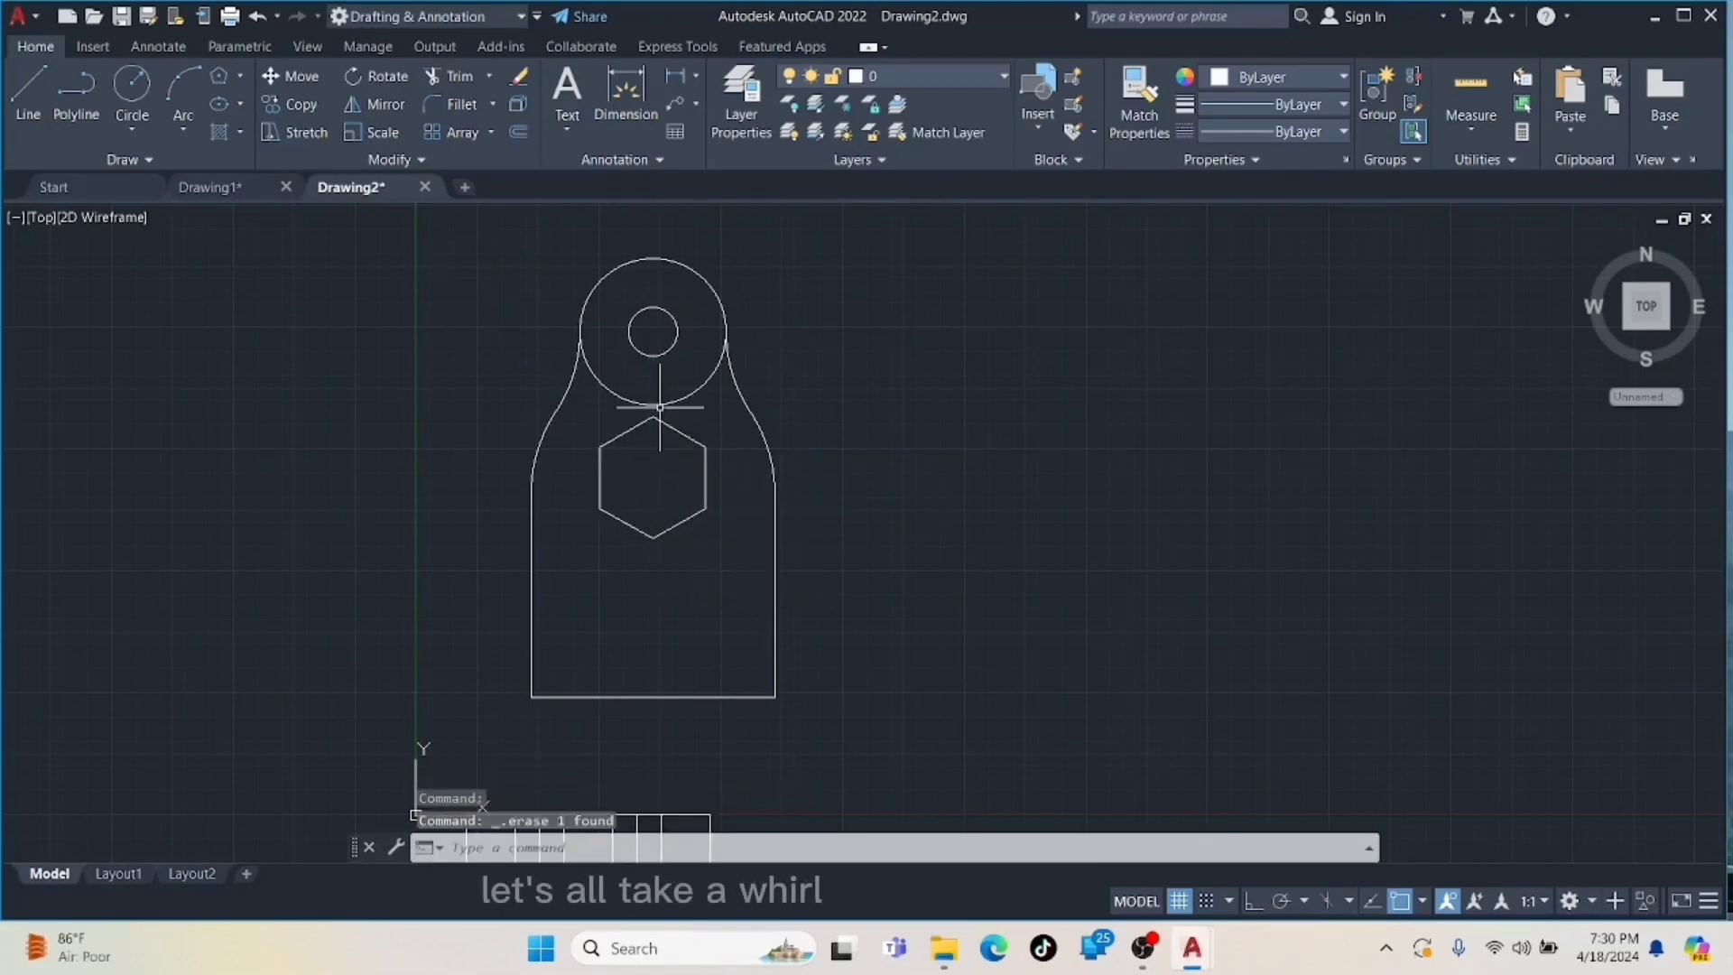
# - Trim away the large circle's lower arc between the two fillets to leave one continuous outline
pyautogui.click(460, 77)
pyautogui.click(619, 395)
pyautogui.scroll(-2, 666, 457)
pyautogui.moveTo(601, 488); pyautogui.dragTo(623, 428, button='middle')
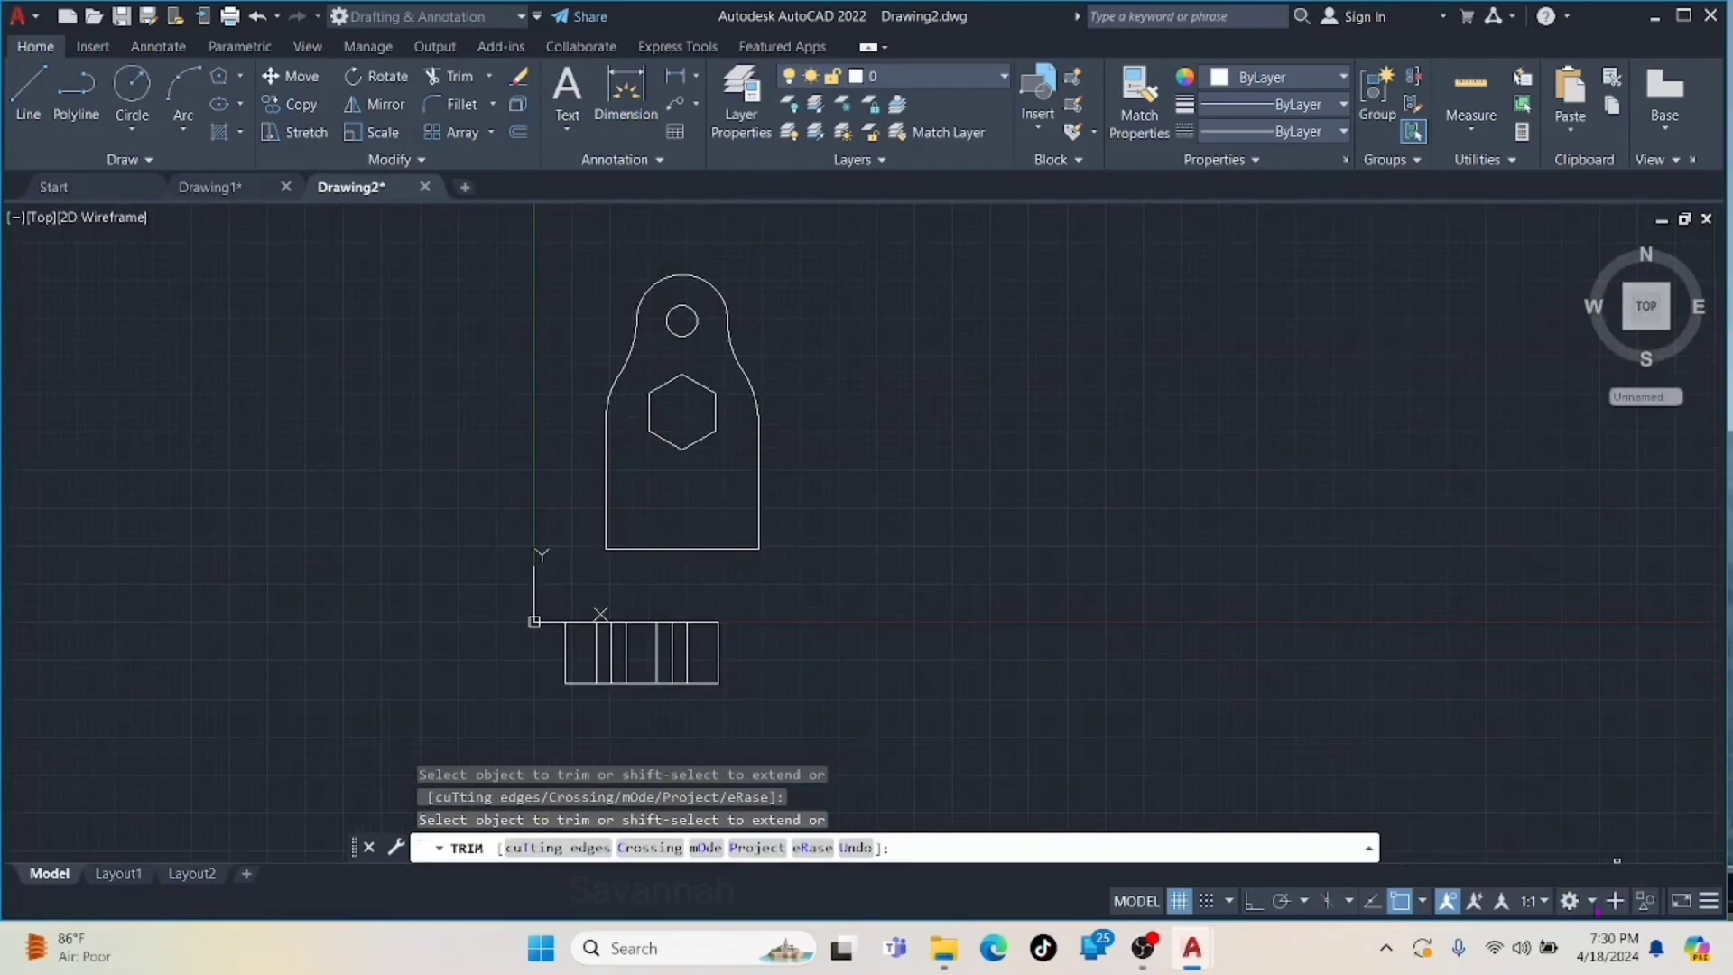
# - Switch to the 3D Modeling workspace and join the profile's outer lines and arcs into one polyline
pyautogui.click(1569, 901)
pyautogui.click(1598, 676)
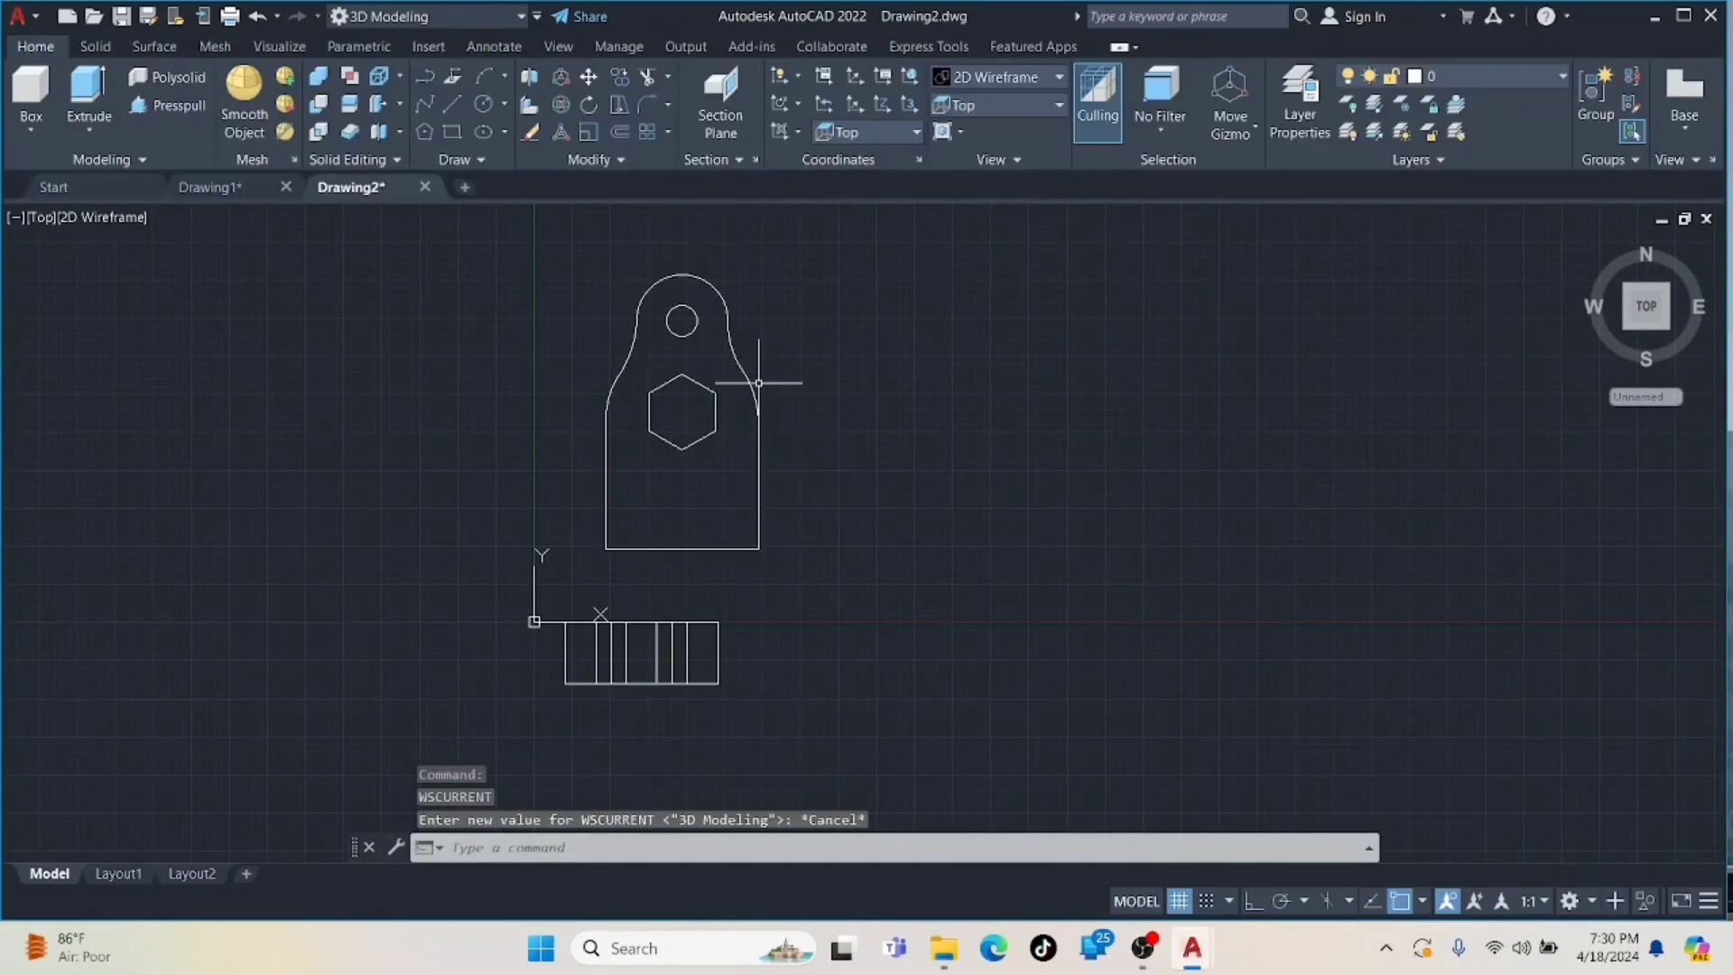
pyautogui.click(758, 386)
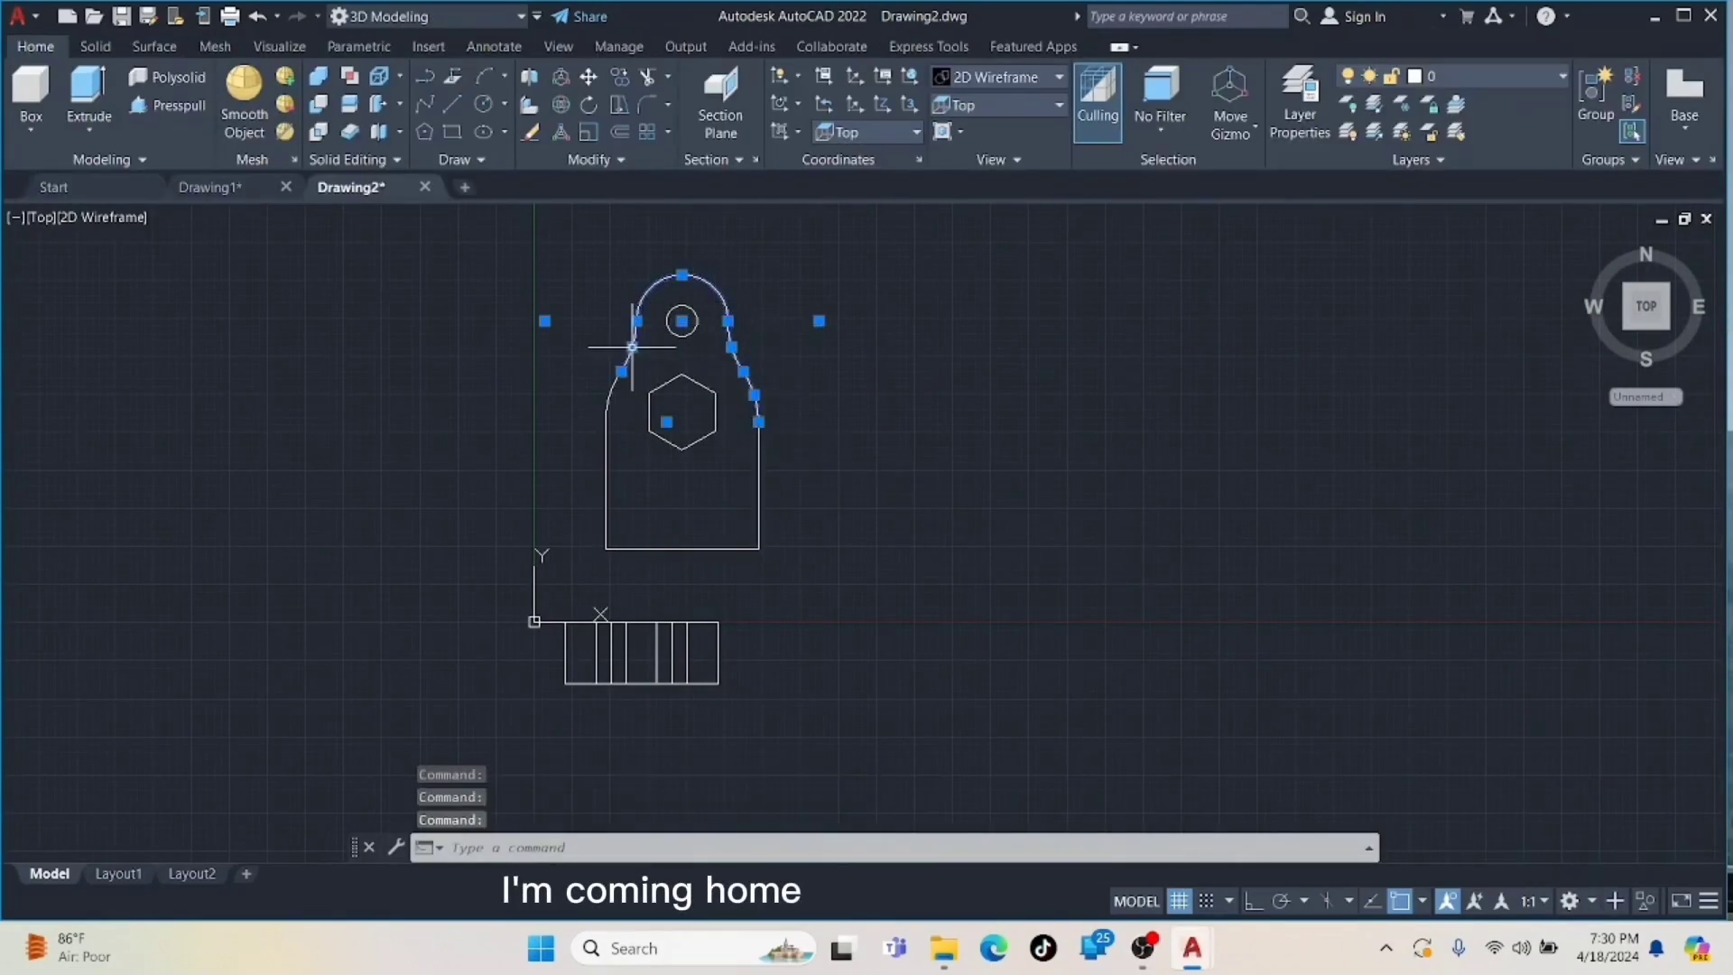
pyautogui.write('join')
pyautogui.press('Return')
pyautogui.scroll(-3, 773, 503)
pyautogui.scroll(5, 776, 501)
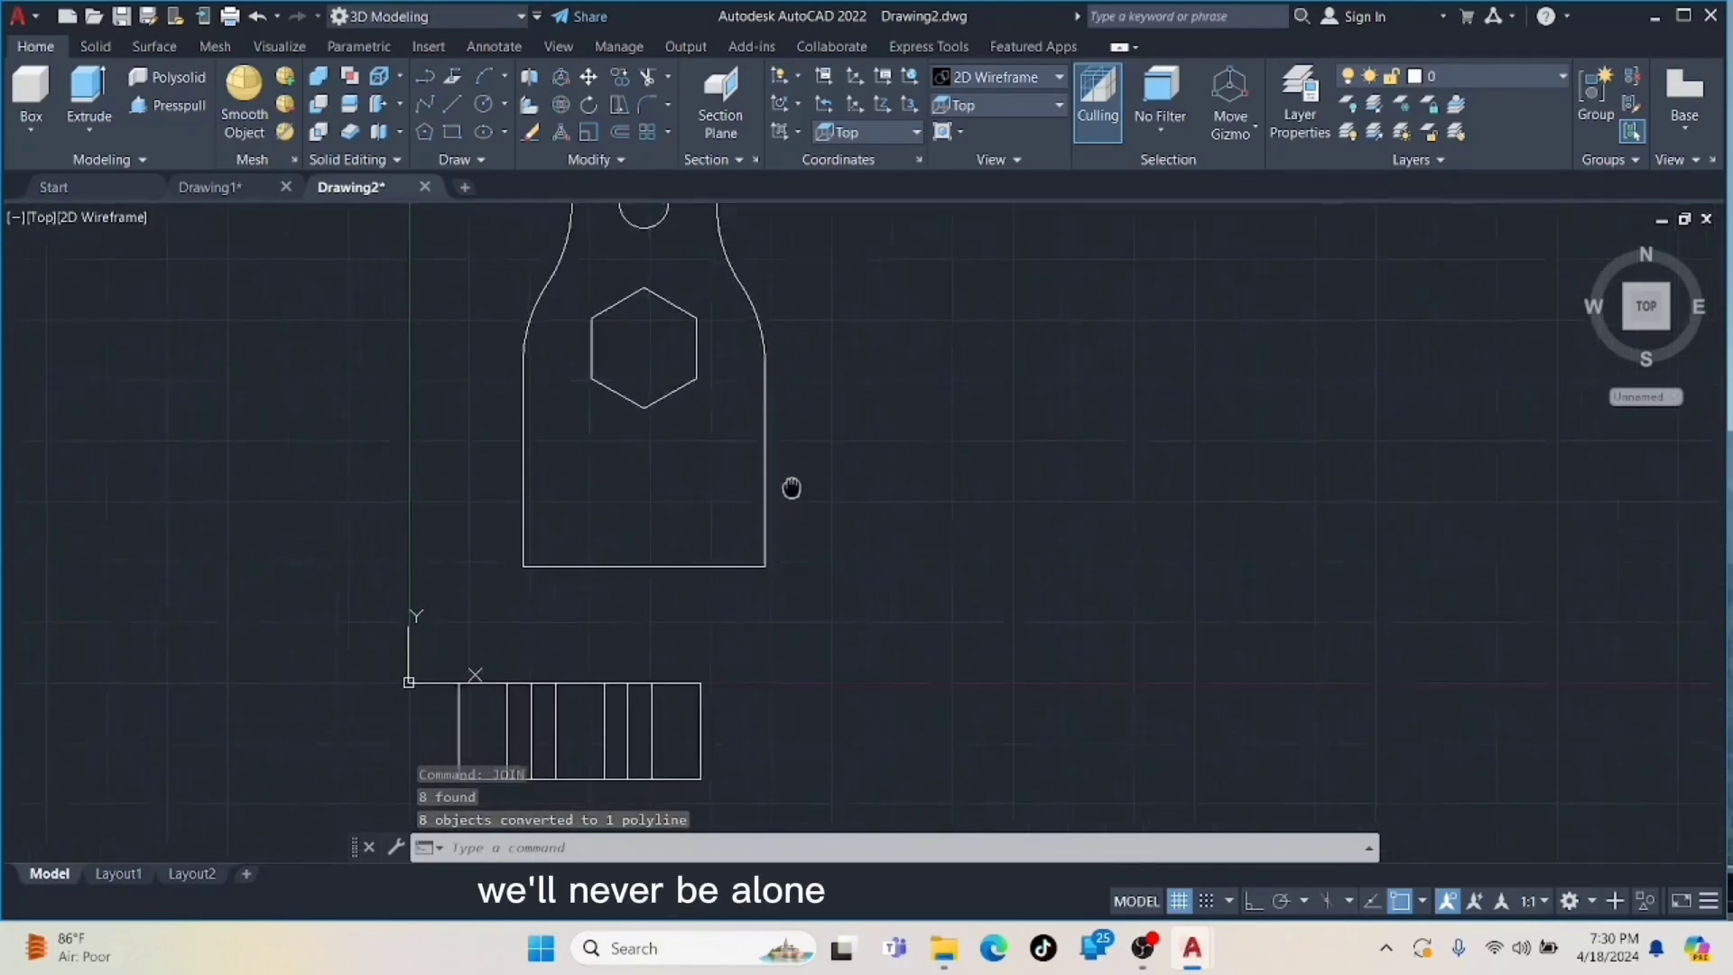
# - Change to the SW Isometric view and extrude the outline, the small circle and the hexagon to a height of 20
pyautogui.click(1613, 306)
pyautogui.click(1668, 284)
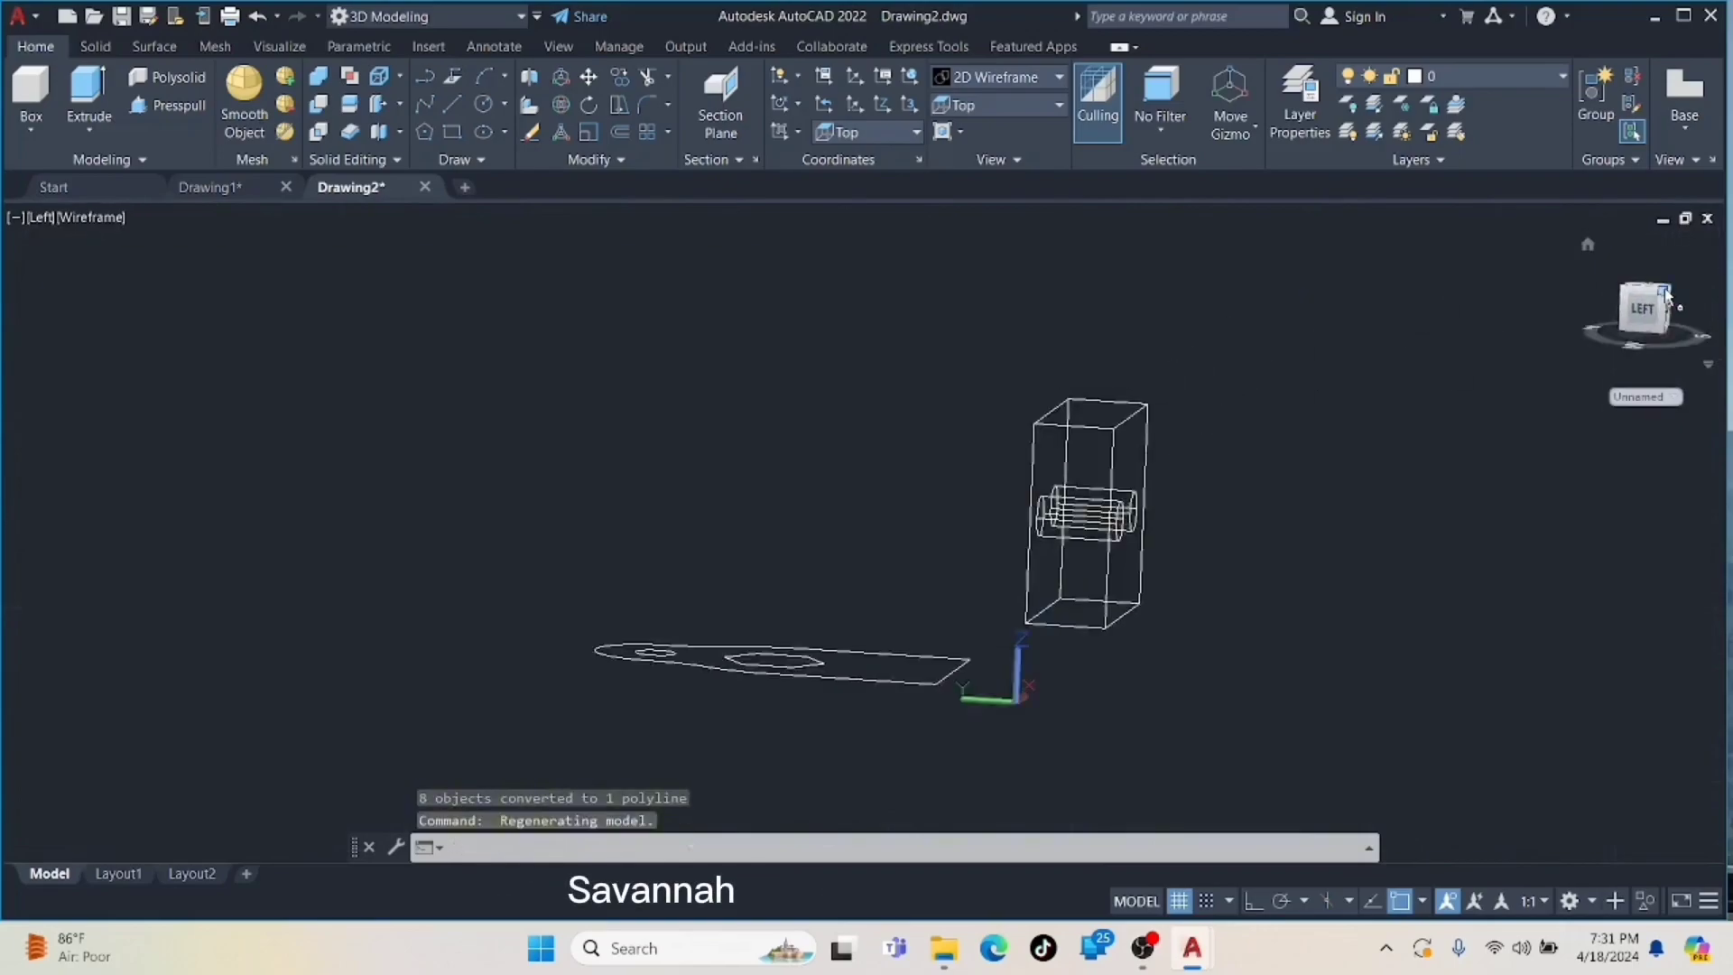
pyautogui.click(1647, 304)
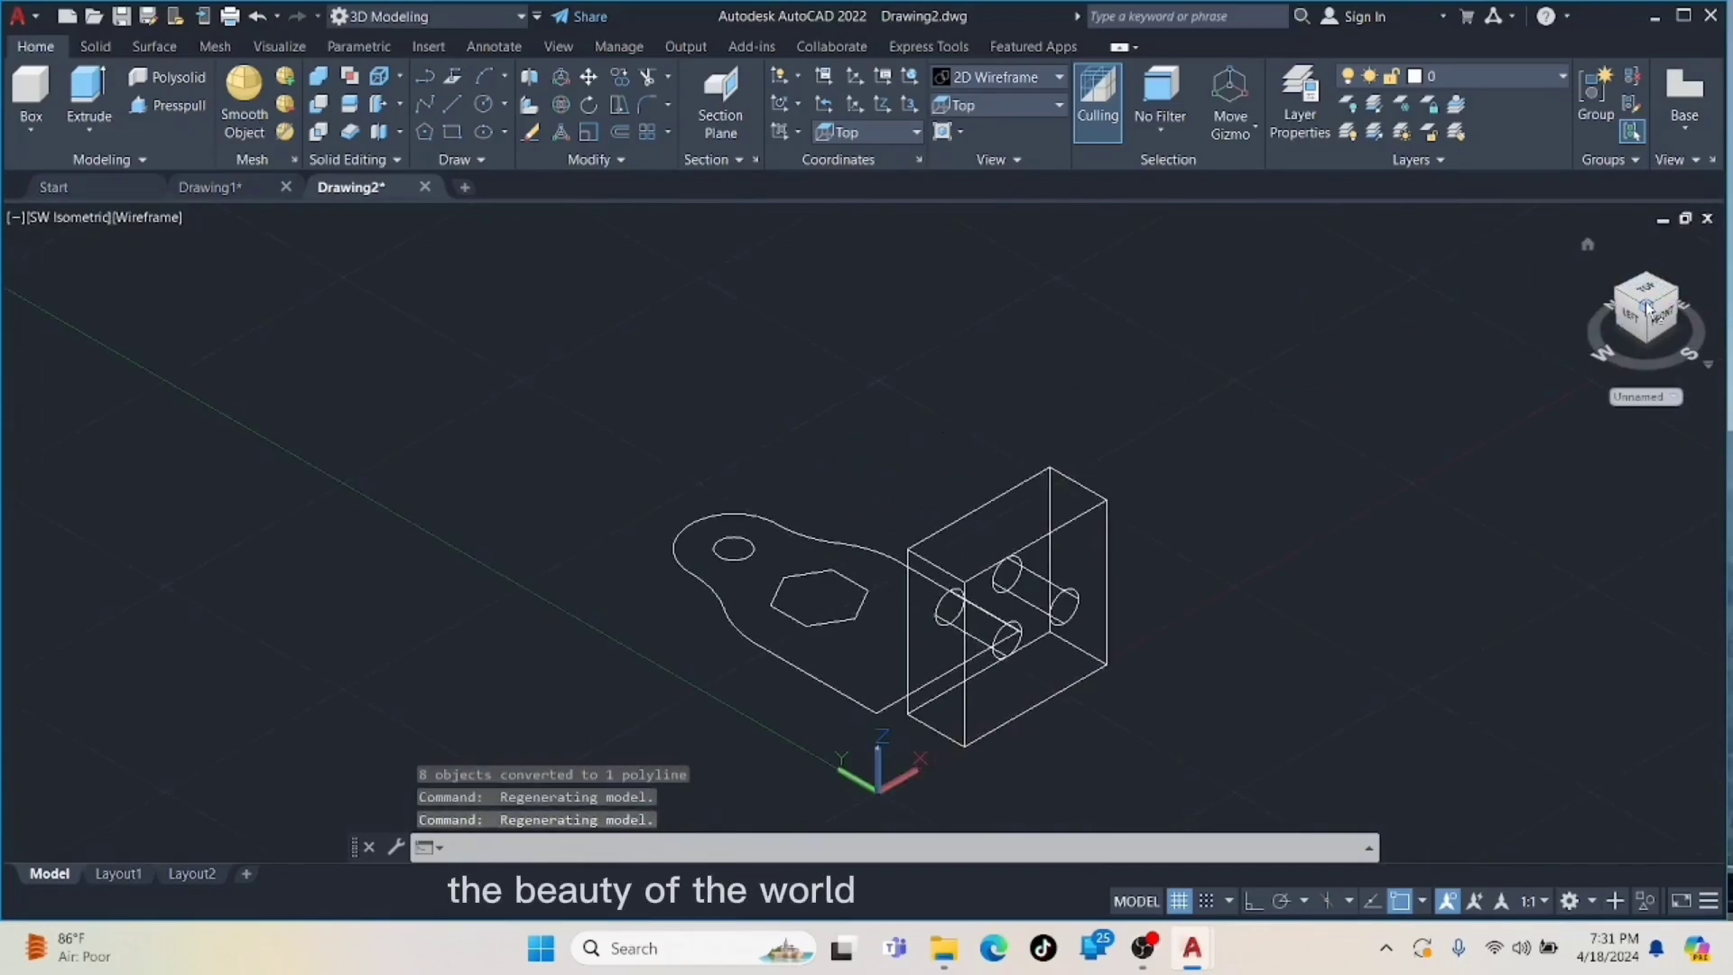
pyautogui.click(764, 602)
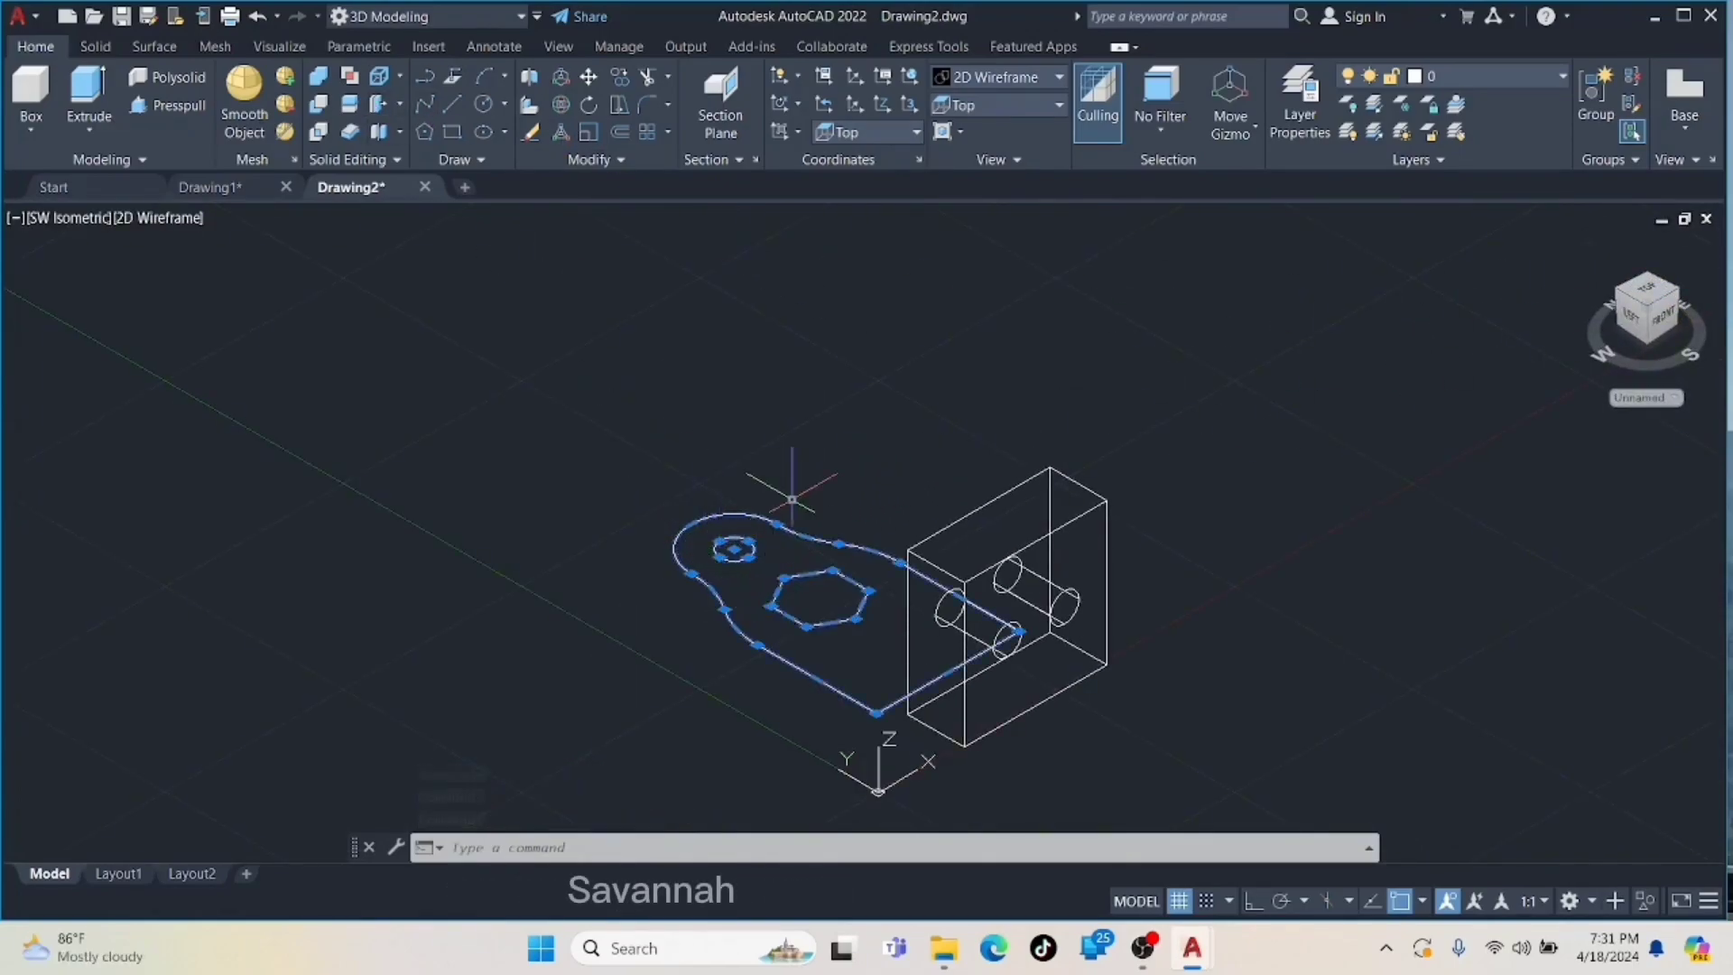
pyautogui.click(104, 92)
pyautogui.press('Return')
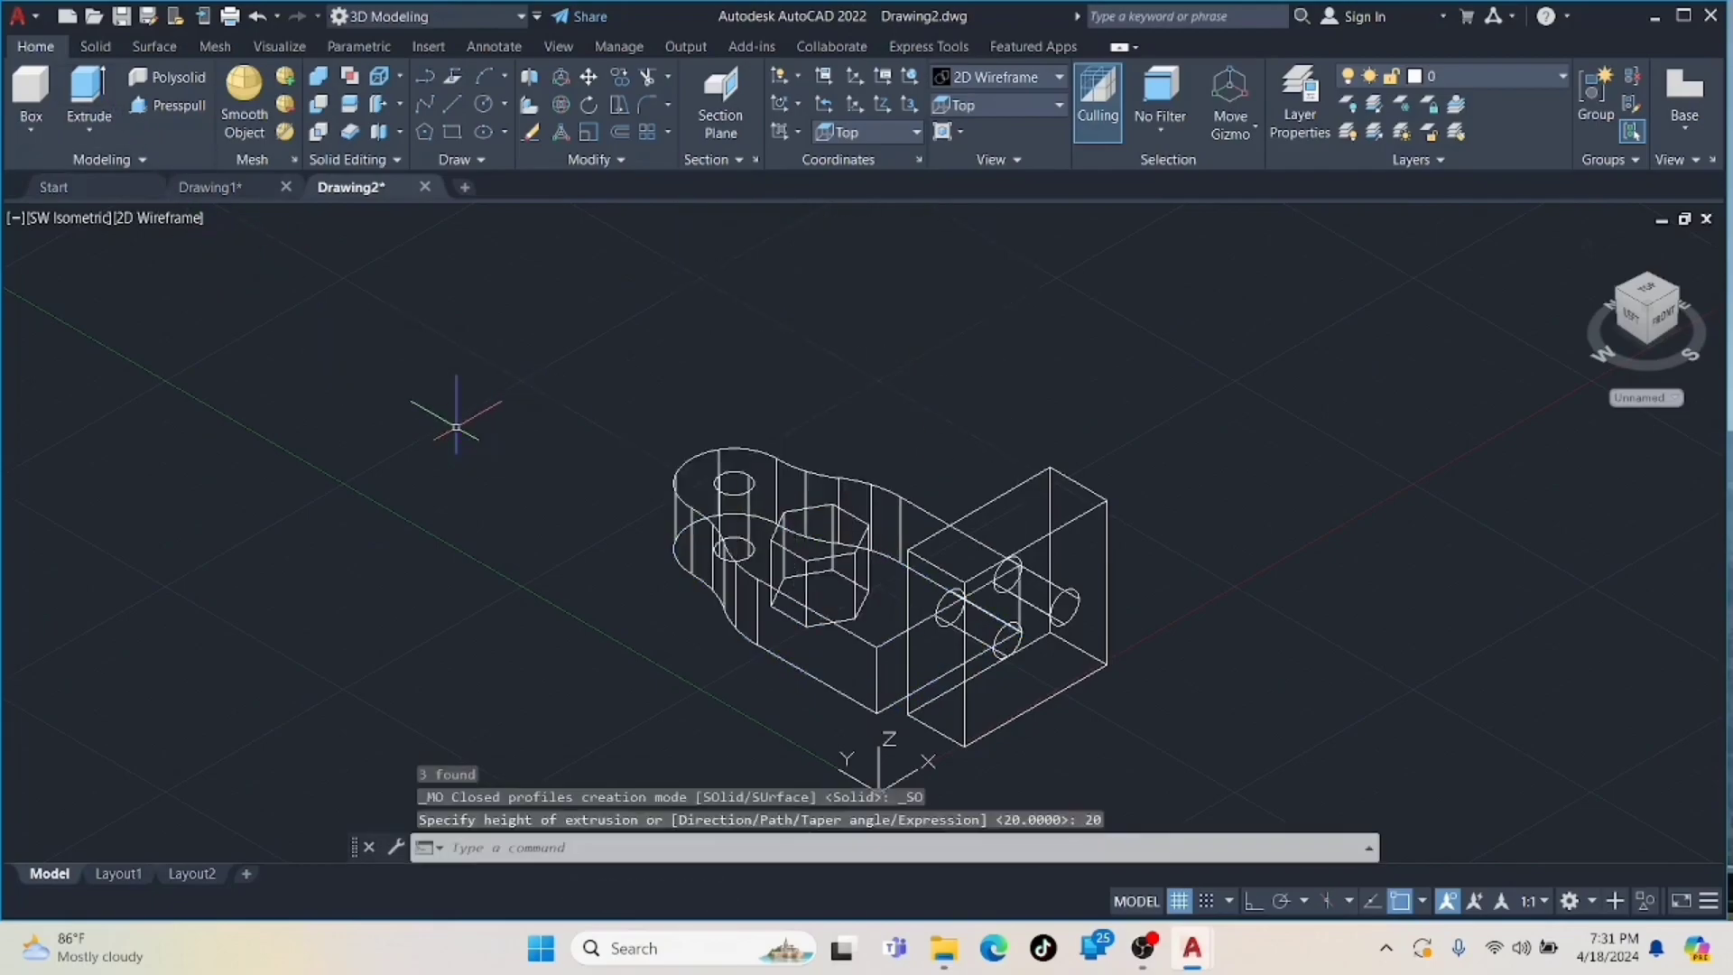
# - Set the visual style to Conceptual and subtract the small cylinder from the rounded end of the new plate
pyautogui.click(1047, 77)
pyautogui.click(1071, 122)
pyautogui.write('sub')
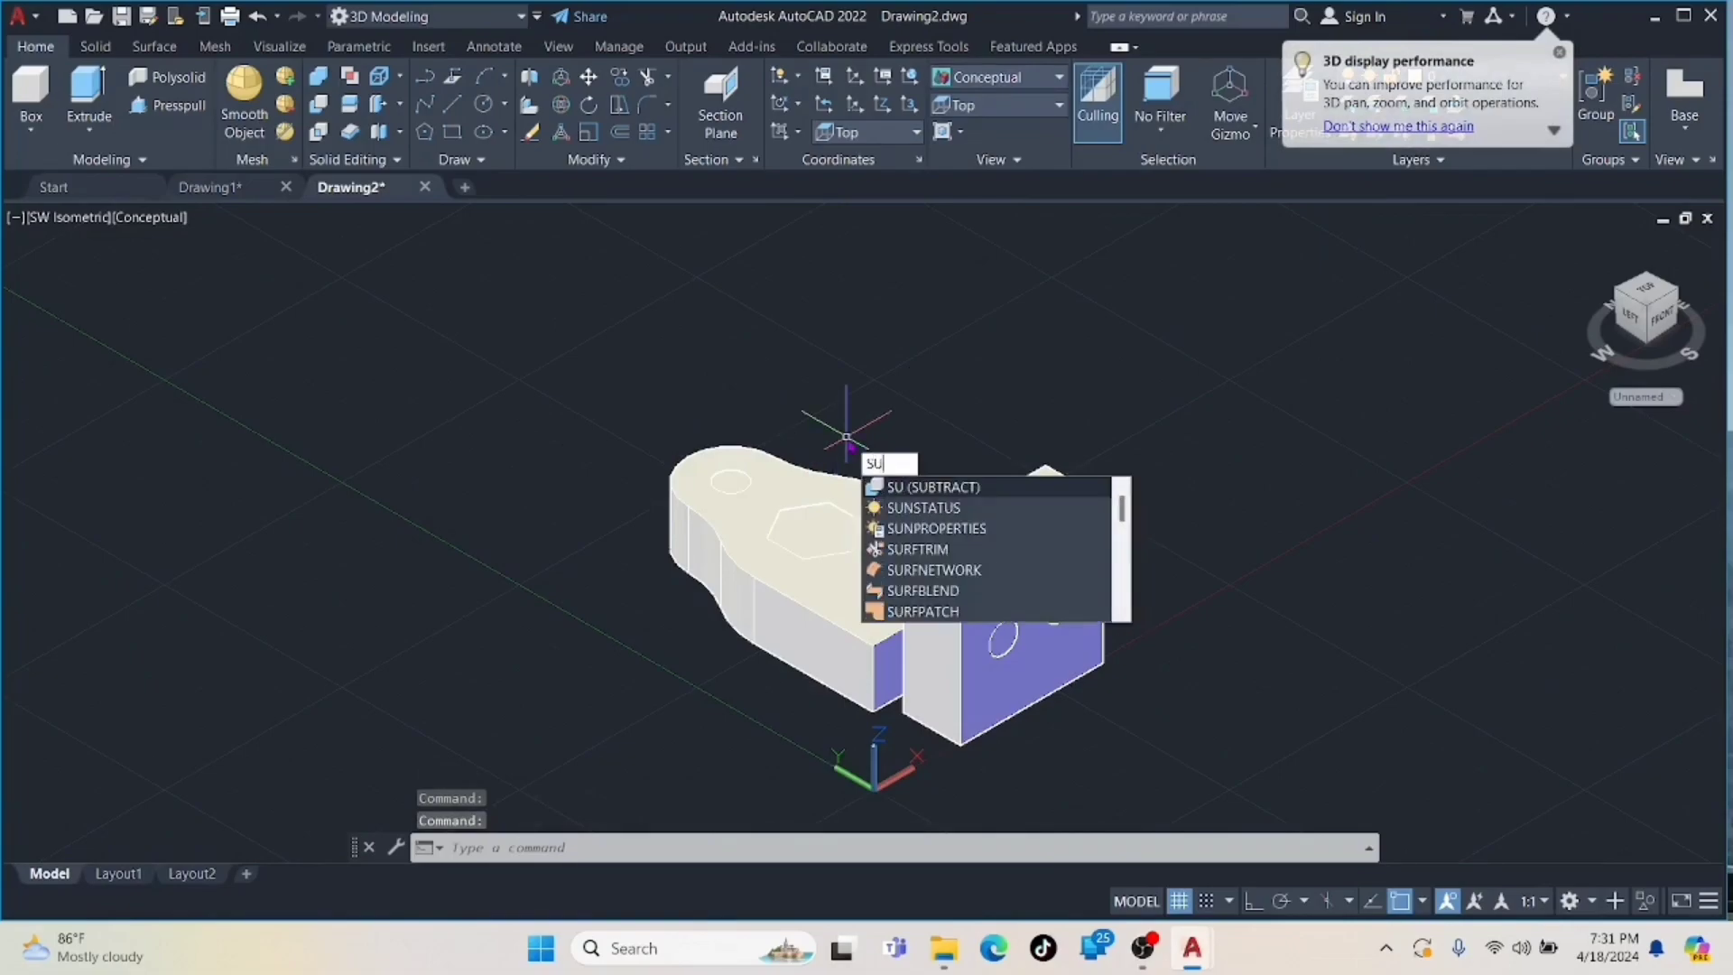
pyautogui.press('Return')
pyautogui.click(794, 472)
pyautogui.press('Return')
pyautogui.click(736, 470)
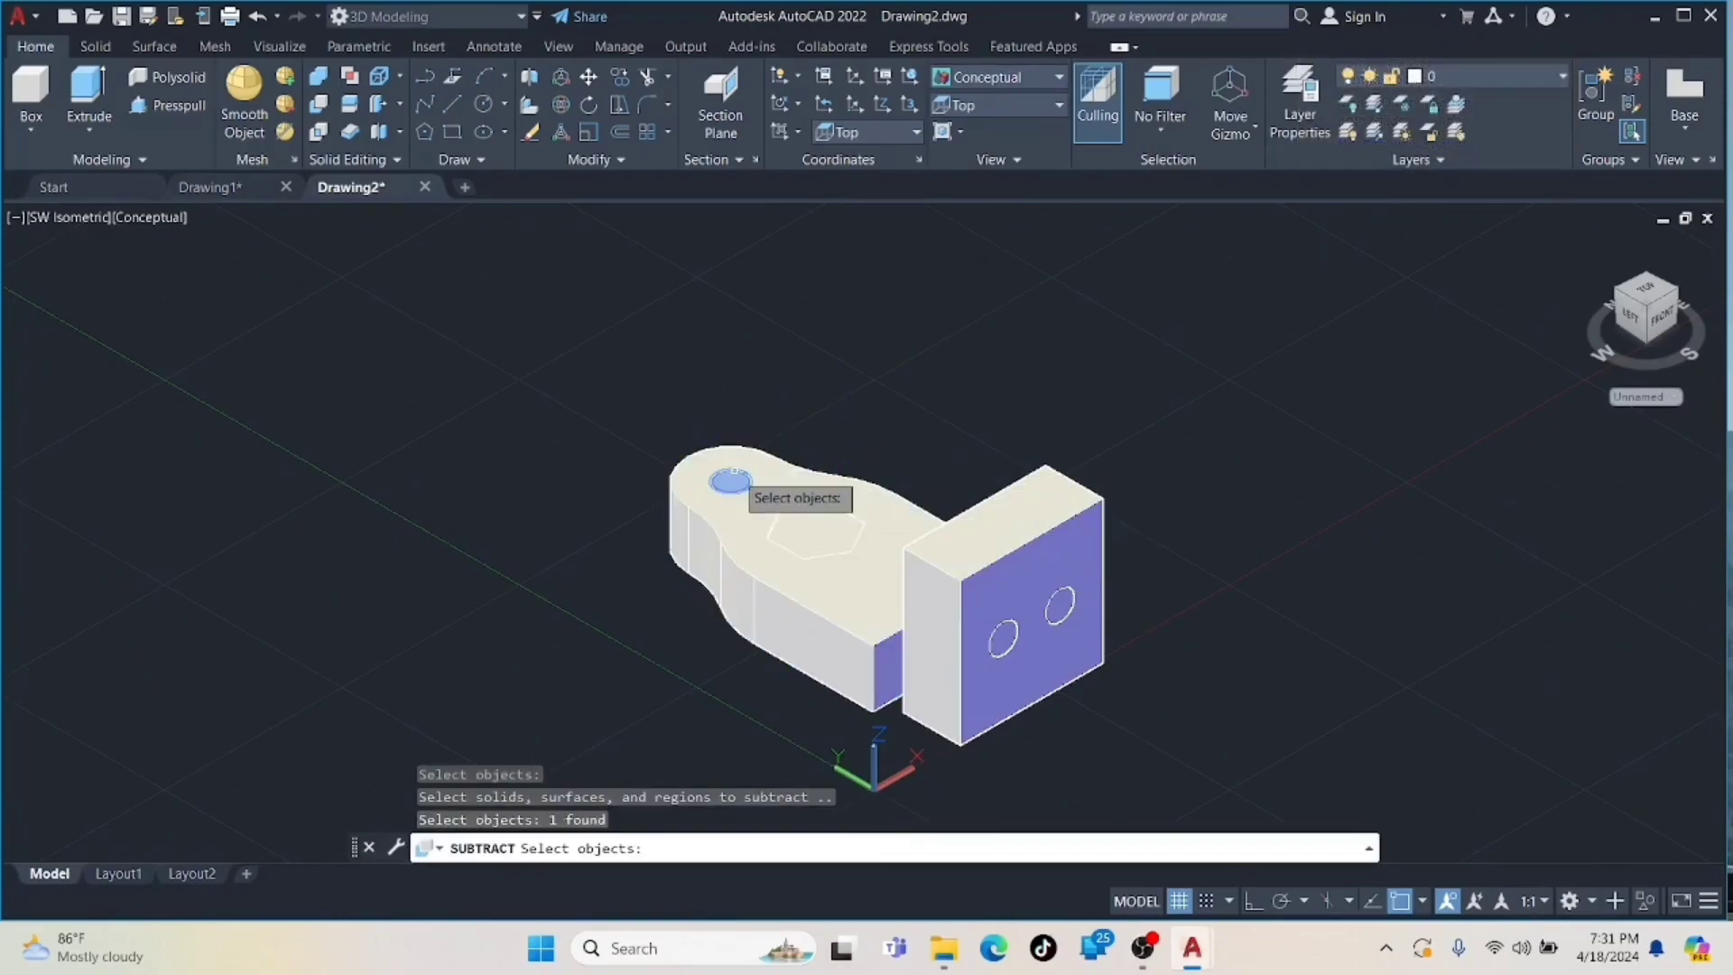
pyautogui.press('Return')
# - Subtract the hexagonal prism from the plate
pyautogui.press('Return')
pyautogui.click(832, 479)
pyautogui.press('Return')
pyautogui.click(824, 515)
pyautogui.press('Return')
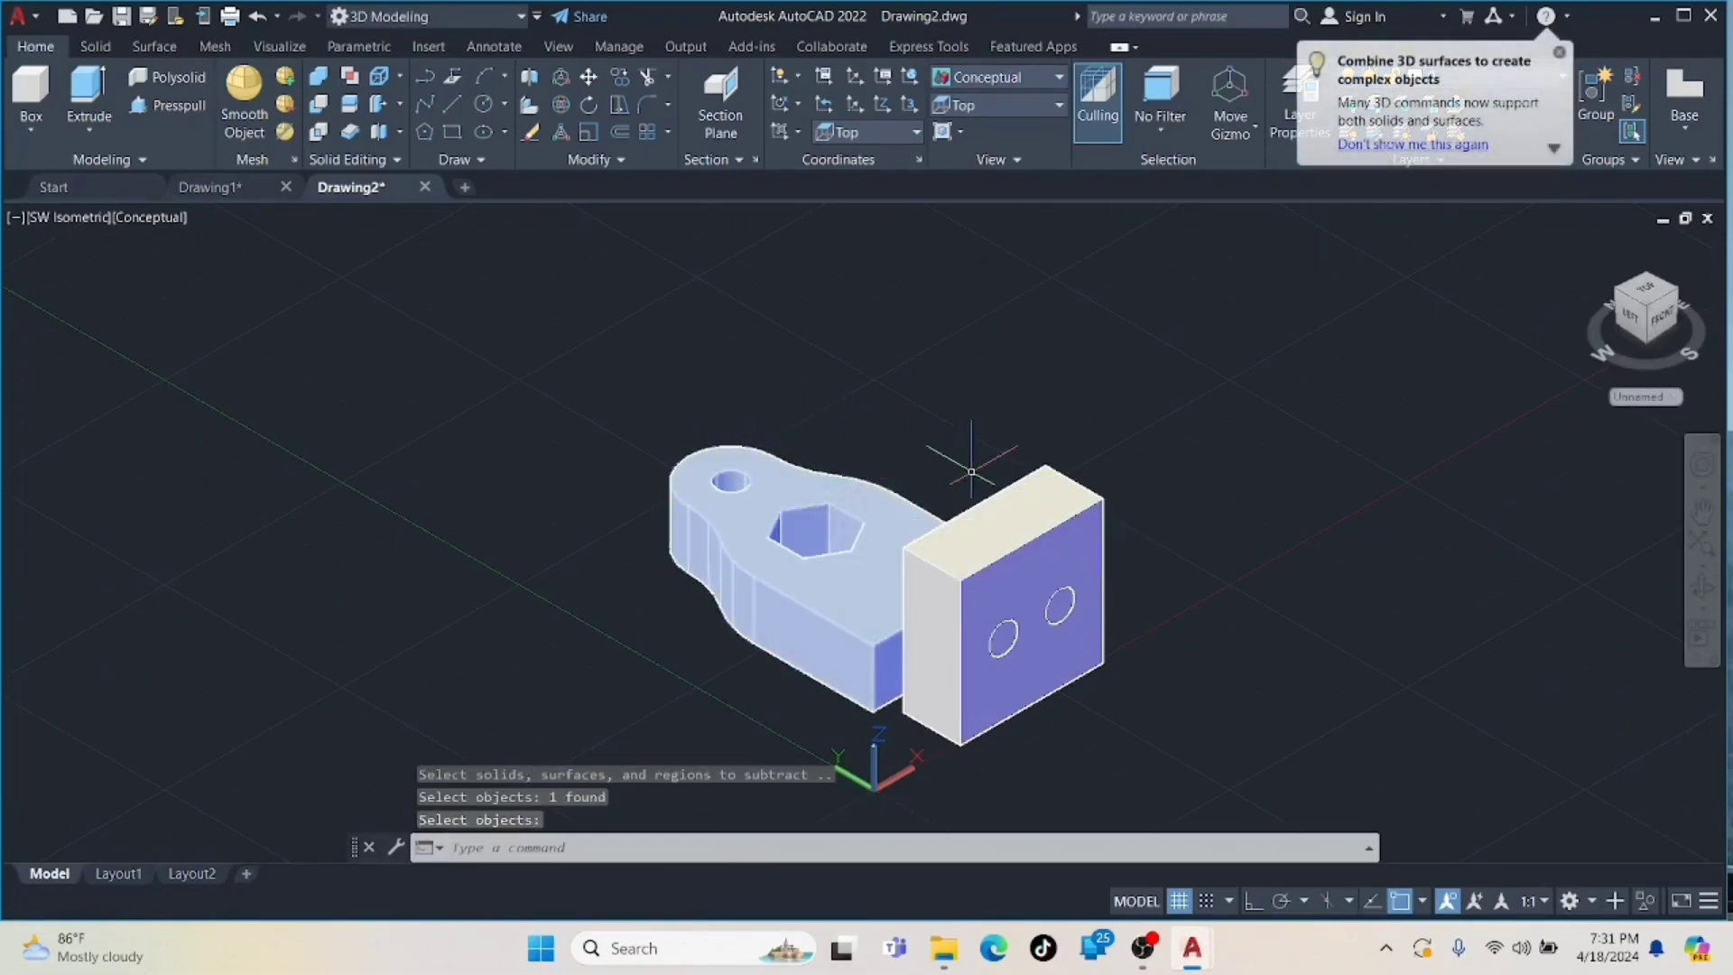
# - Subtract the two small cylinders from the upright block to cut its two holes
pyautogui.press('Return')
pyautogui.click(1020, 550)
pyautogui.press('Return')
pyautogui.click(1047, 587)
pyautogui.press('Return')
pyautogui.click(1011, 466)
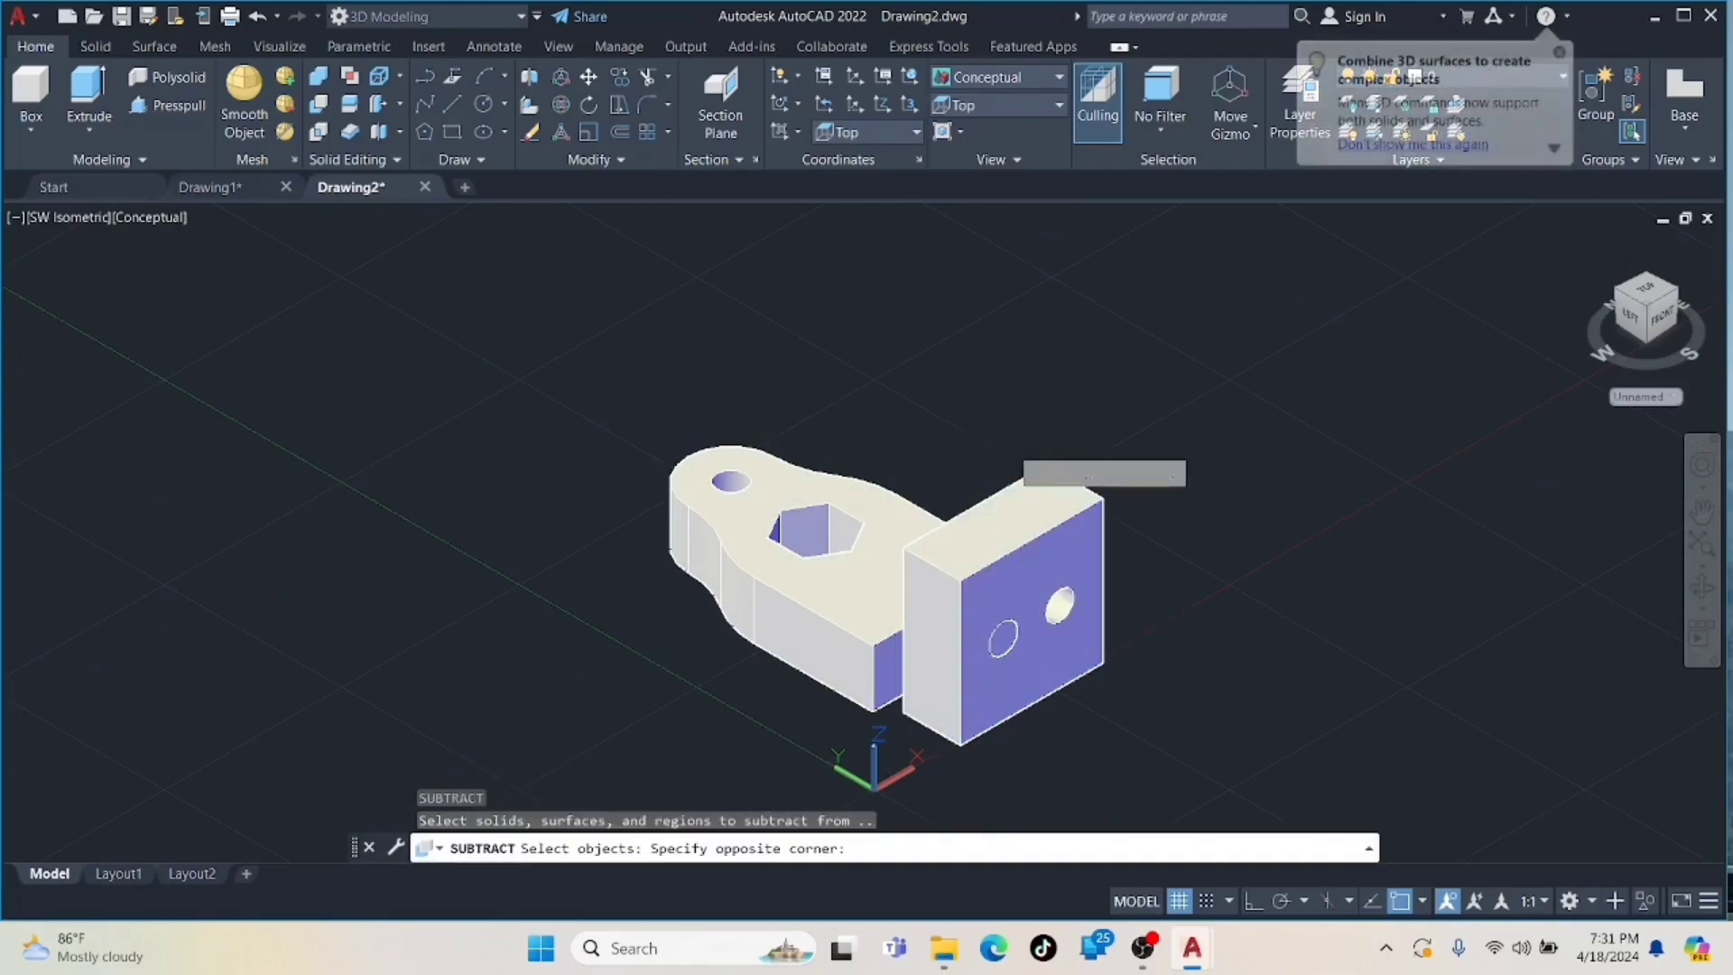
pyautogui.press('Escape')
pyautogui.press('Return')
pyautogui.click(1086, 582)
pyautogui.press('Return')
pyautogui.click(1024, 621)
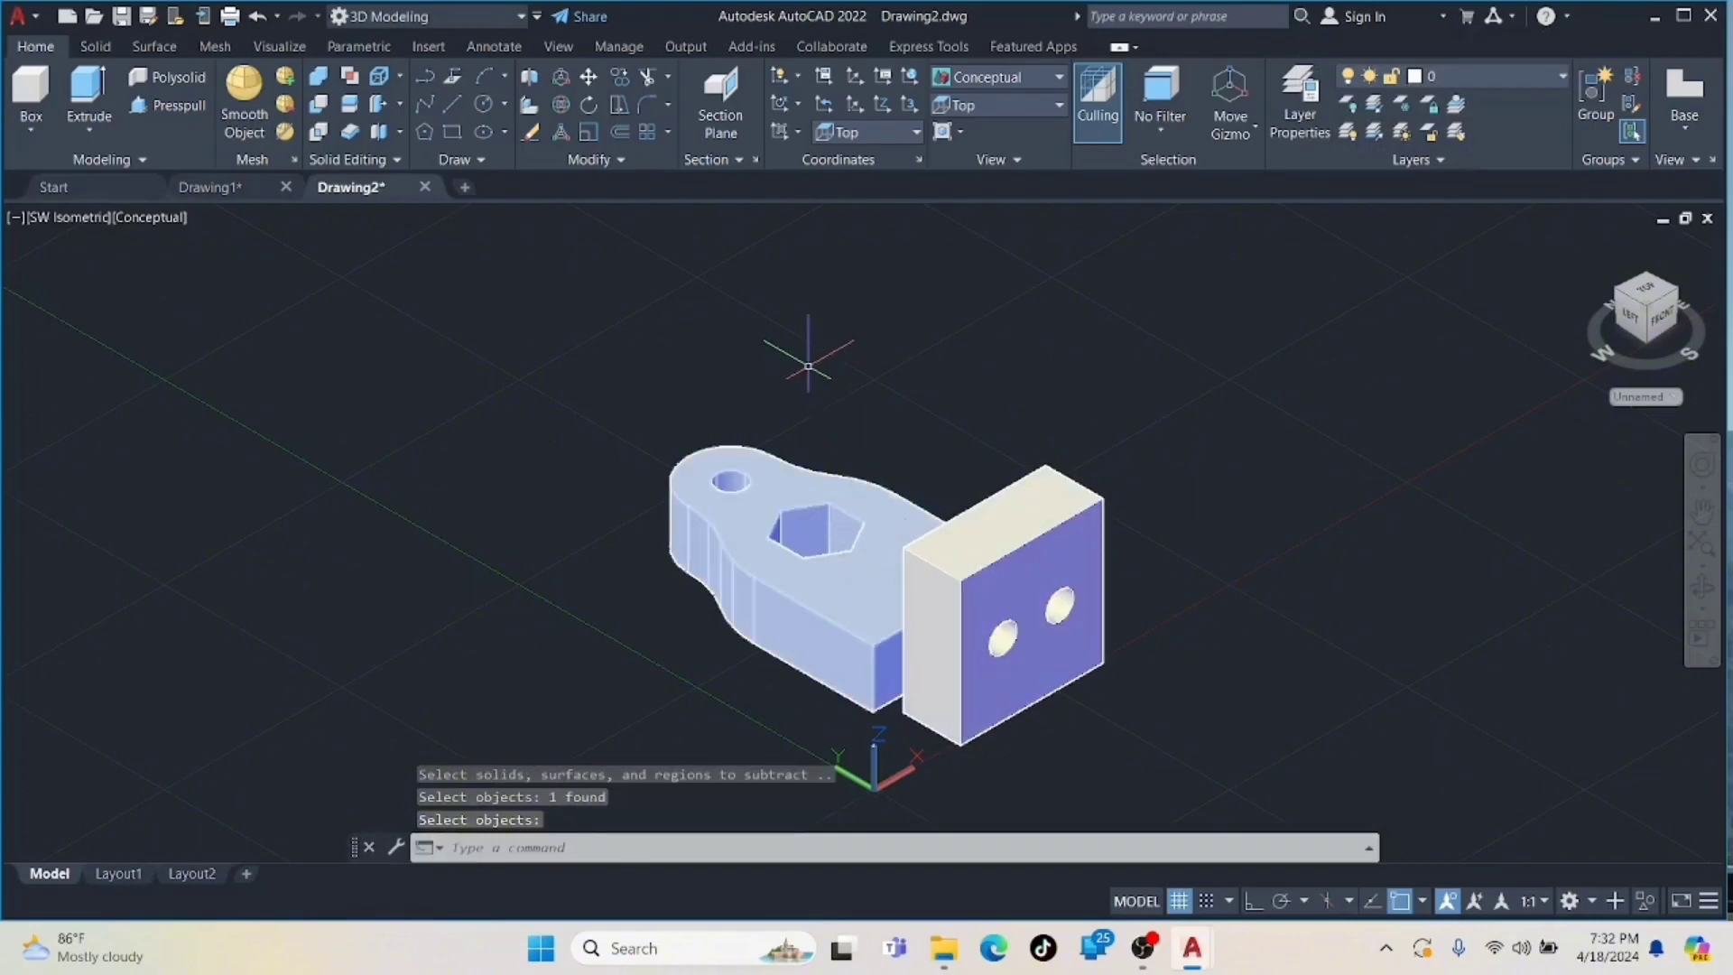
pyautogui.press('Return')
# - Rotate the plate with the hexagonal hole by 330 degrees about a base point on its side face
pyautogui.click(589, 104)
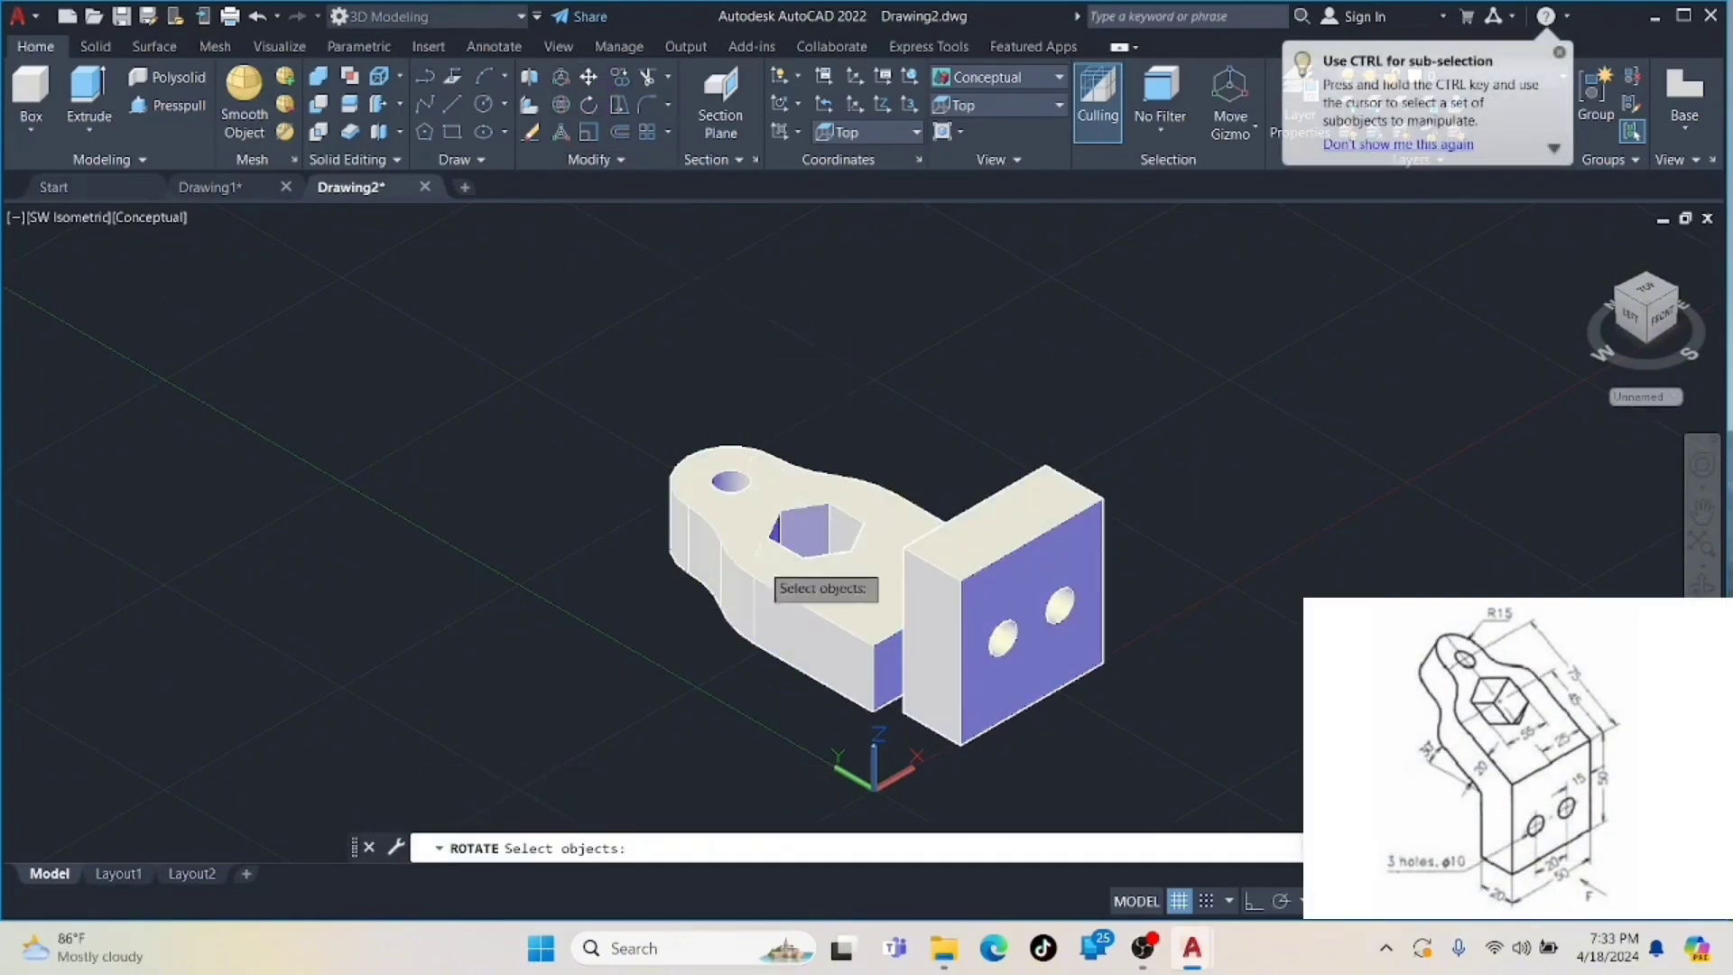
pyautogui.click(803, 584)
pyautogui.press('Return')
pyautogui.click(760, 636)
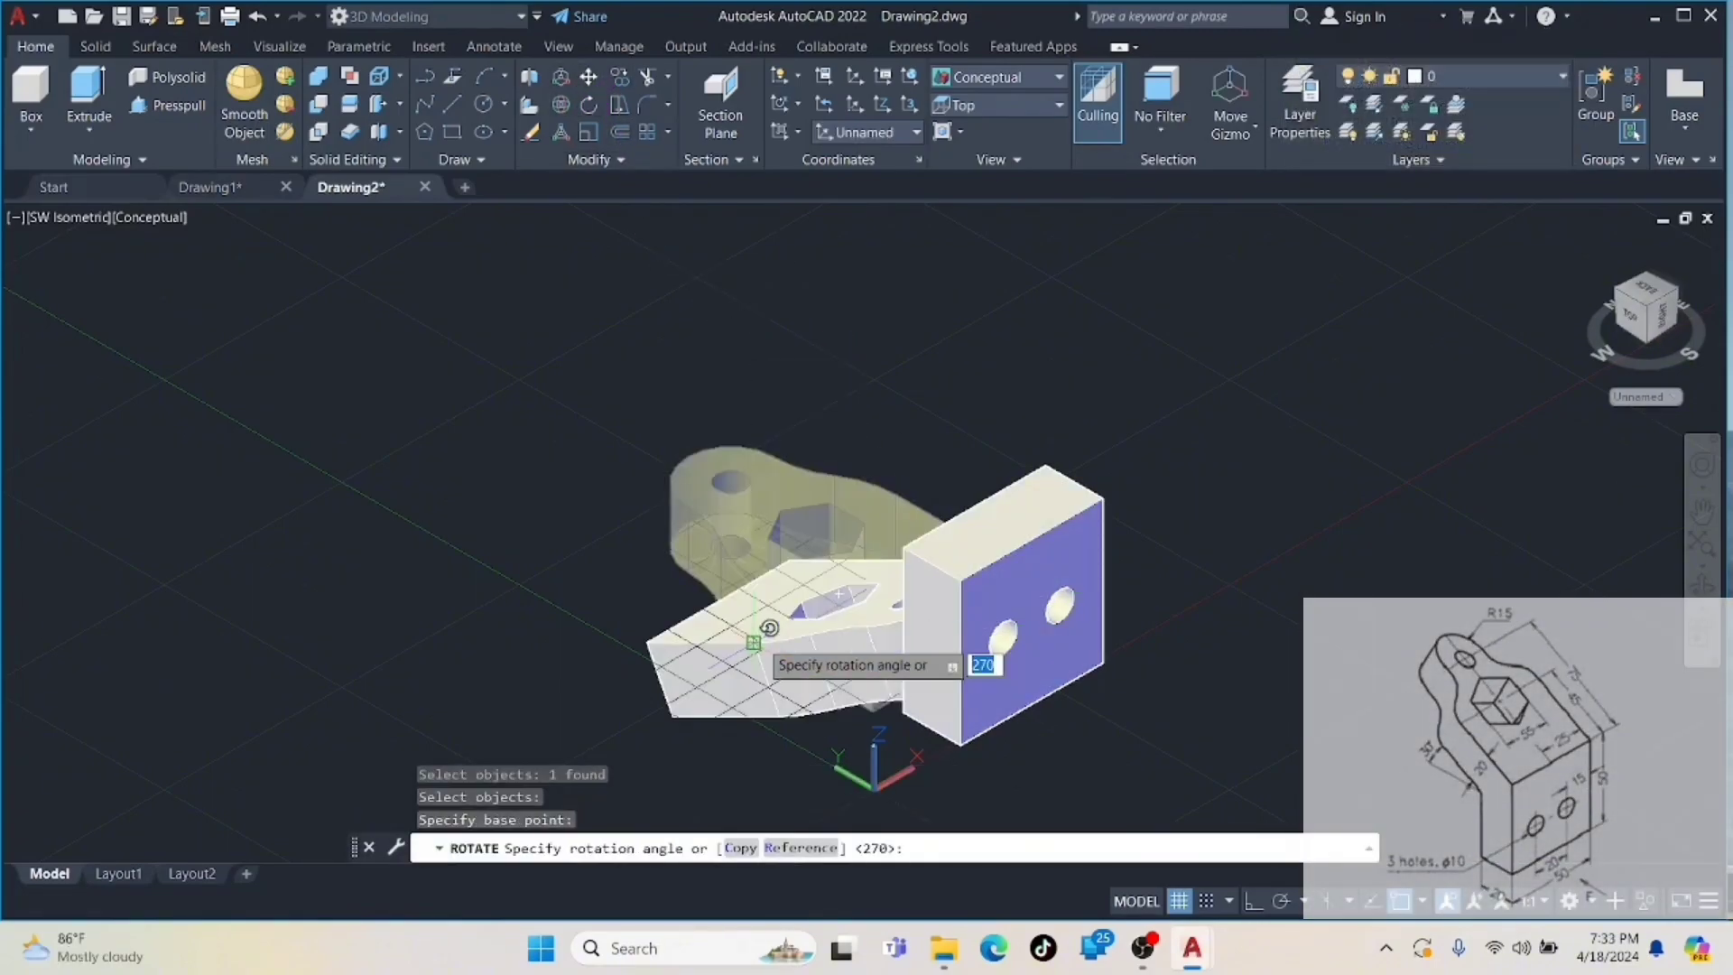
pyautogui.write('330')
pyautogui.press('Return')
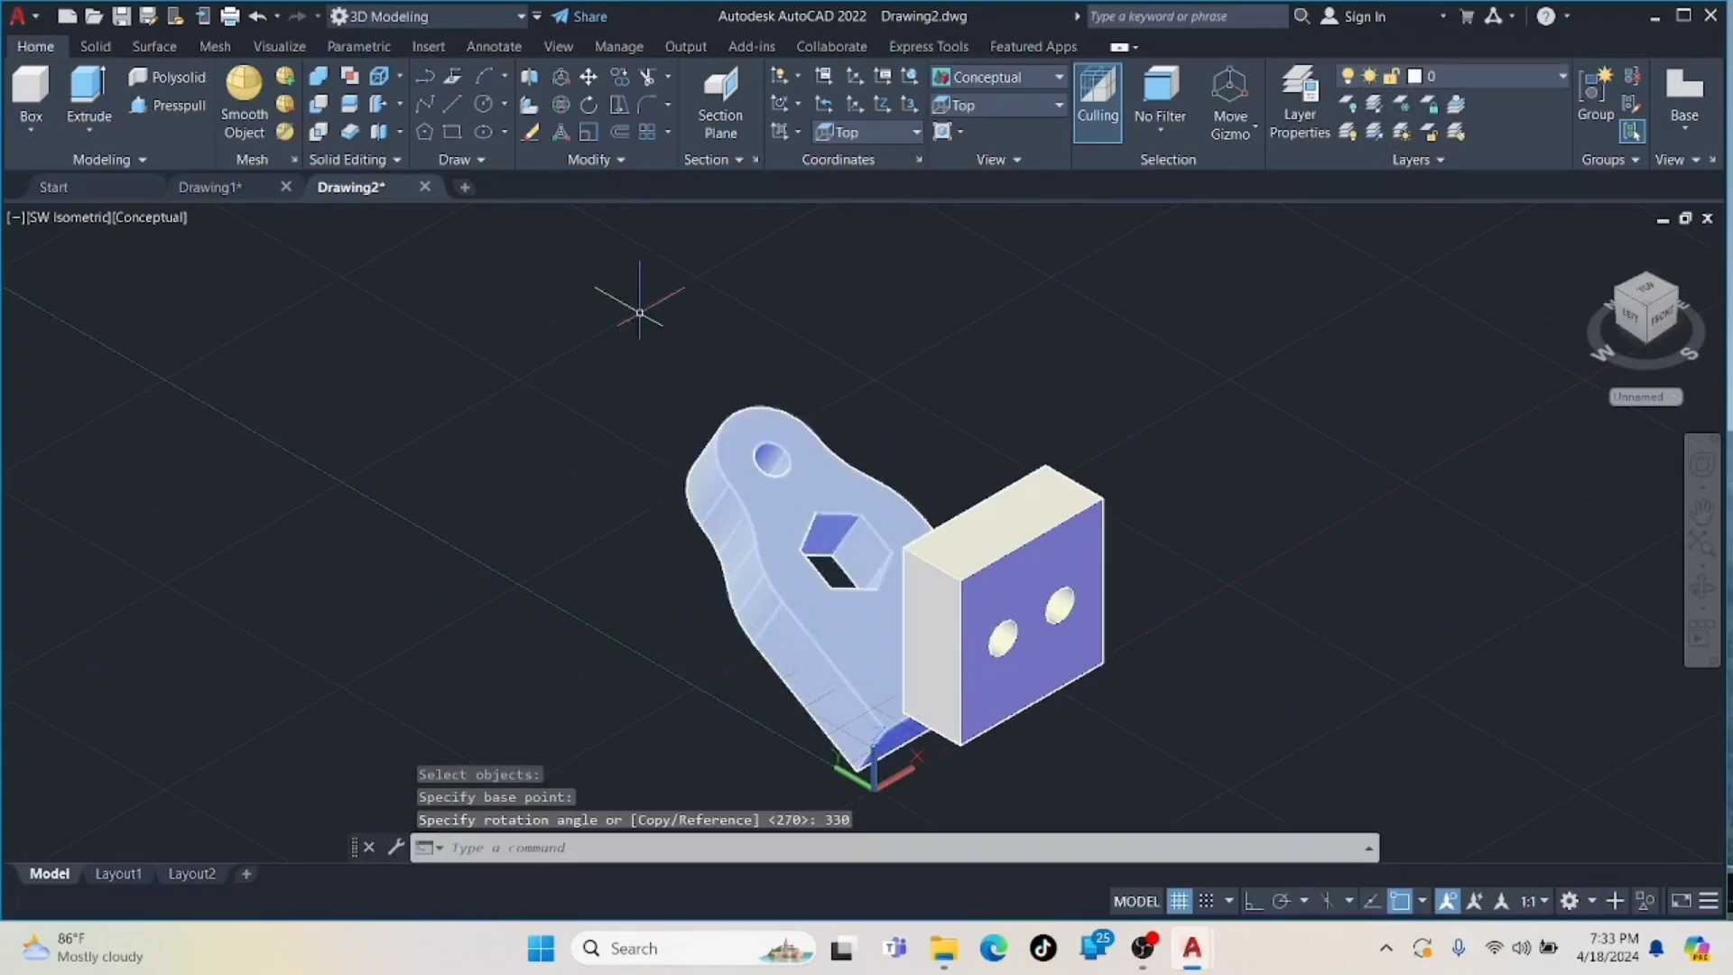
# - Move the tilted plate so its lower front corner meets the block's top front corner
pyautogui.click(588, 75)
pyautogui.click(815, 536)
pyautogui.press('Return')
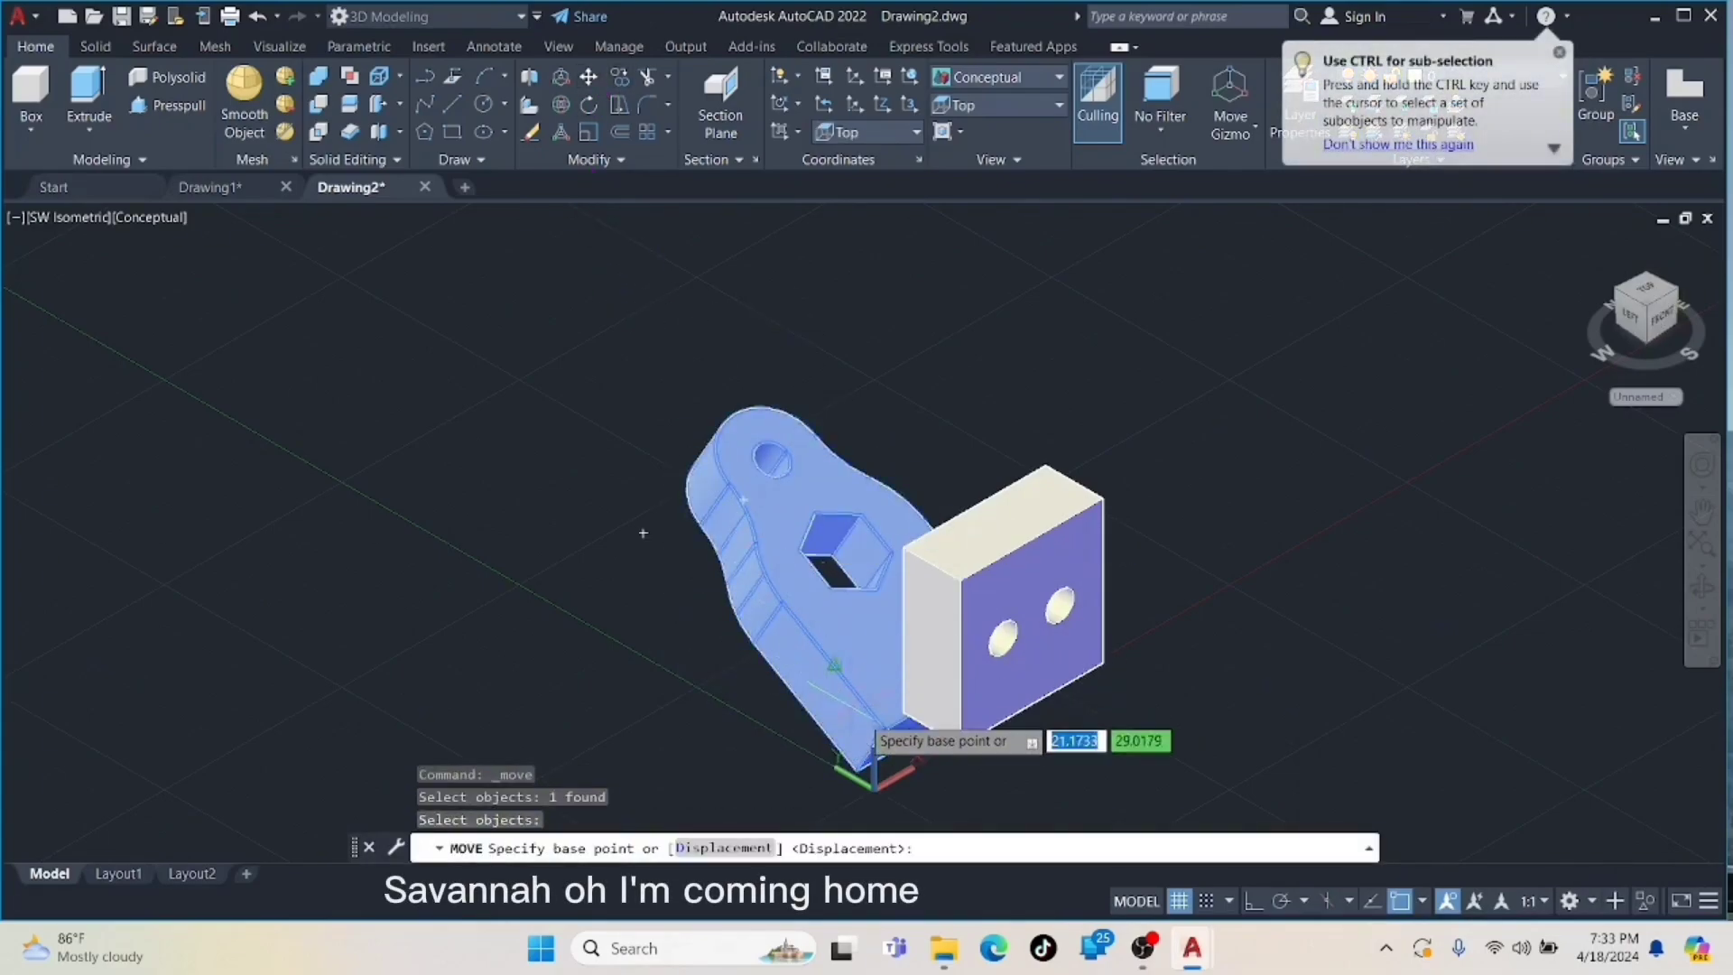
pyautogui.click(902, 712)
pyautogui.click(965, 550)
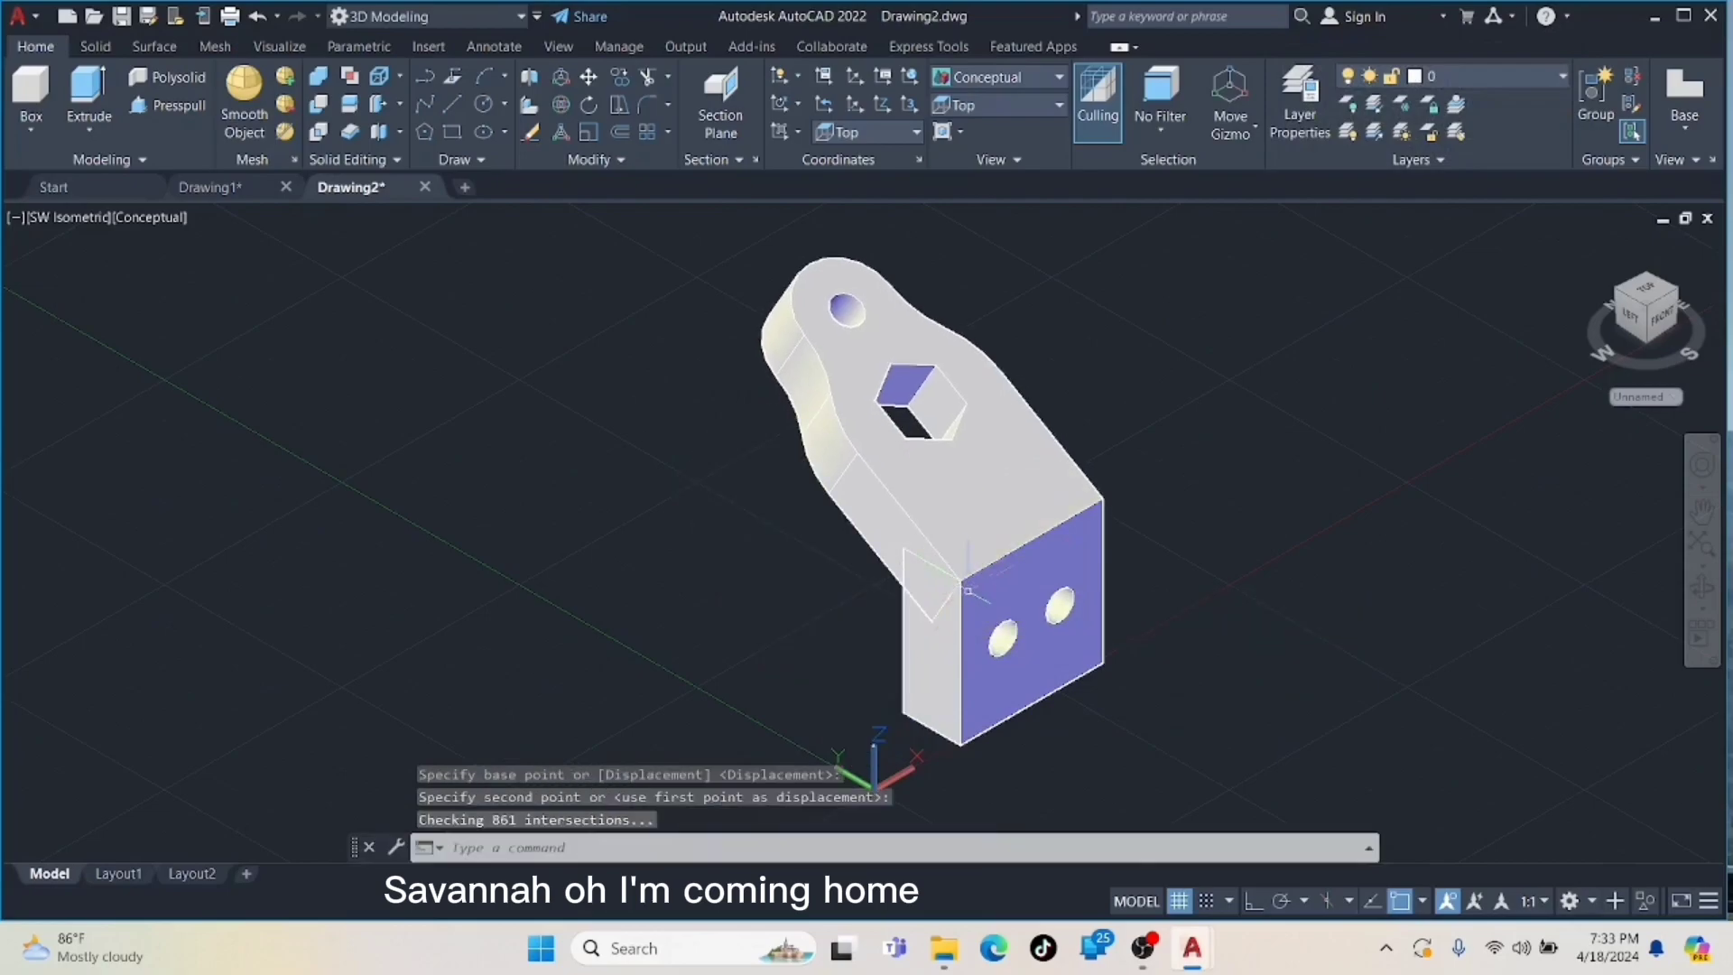
# - Union the inclined plate and the drilled block into one solid
pyautogui.moveTo(1171, 505); pyautogui.dragTo(1137, 482, button='middle')
pyautogui.write('nion')
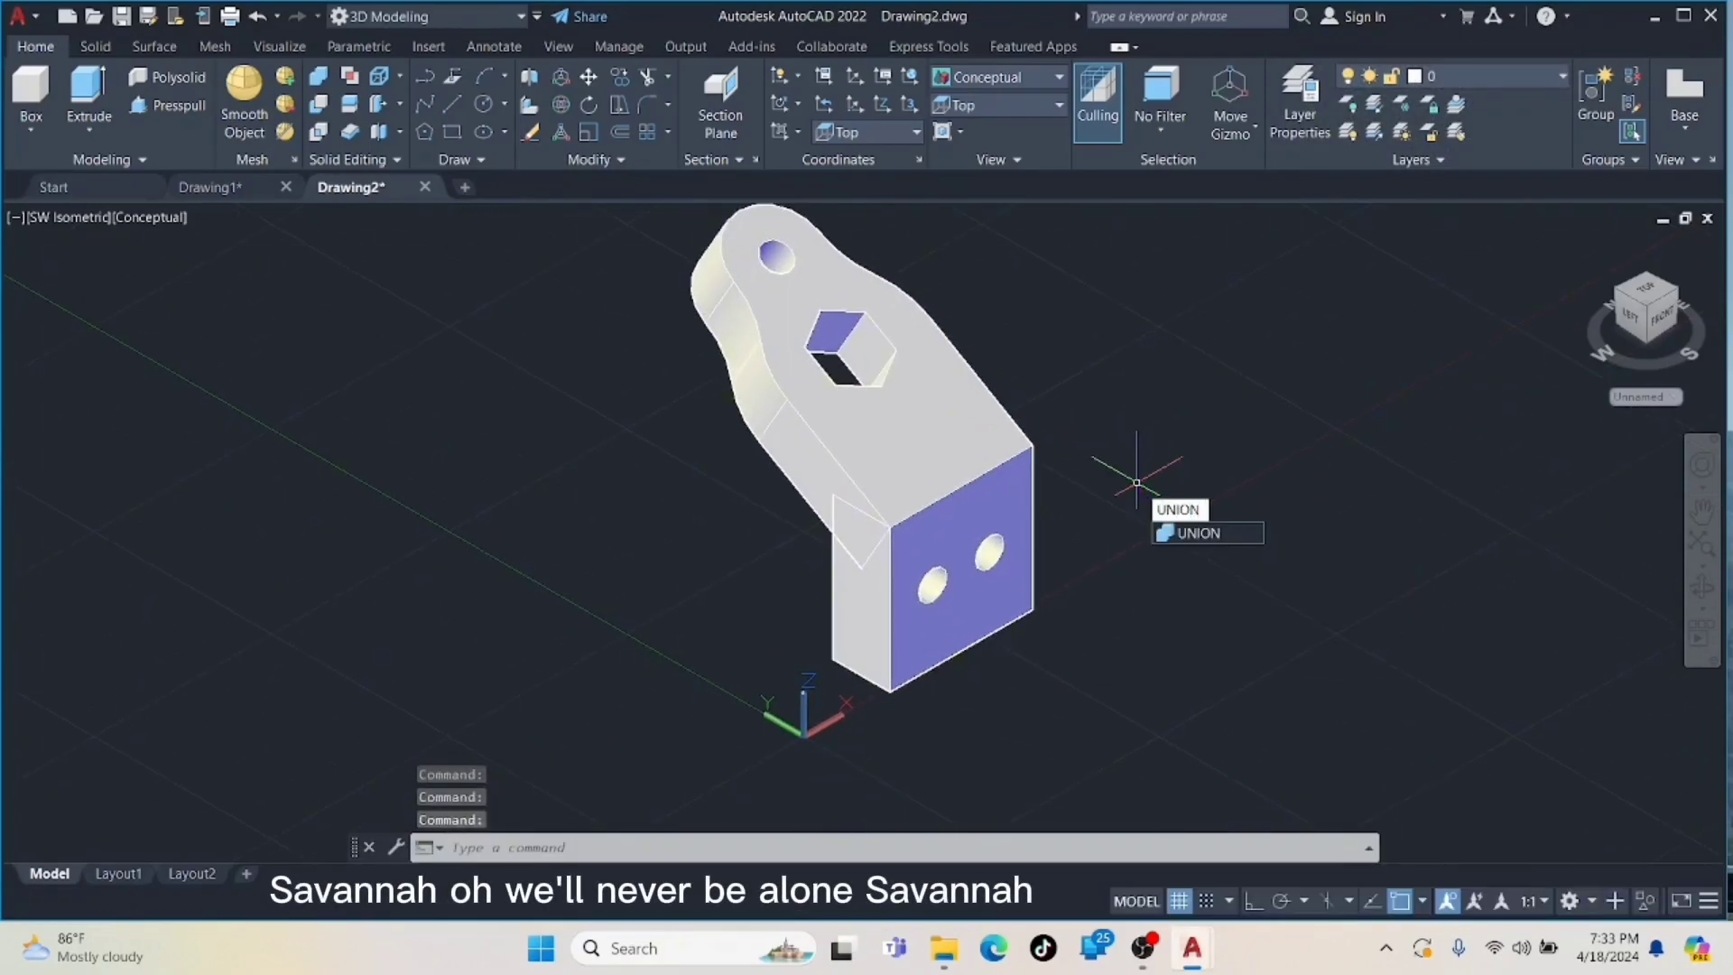
pyautogui.press('Return')
pyautogui.click(958, 389)
pyautogui.press('Return')
pyautogui.click(964, 504)
pyautogui.press('Escape')
pyautogui.press('Return')
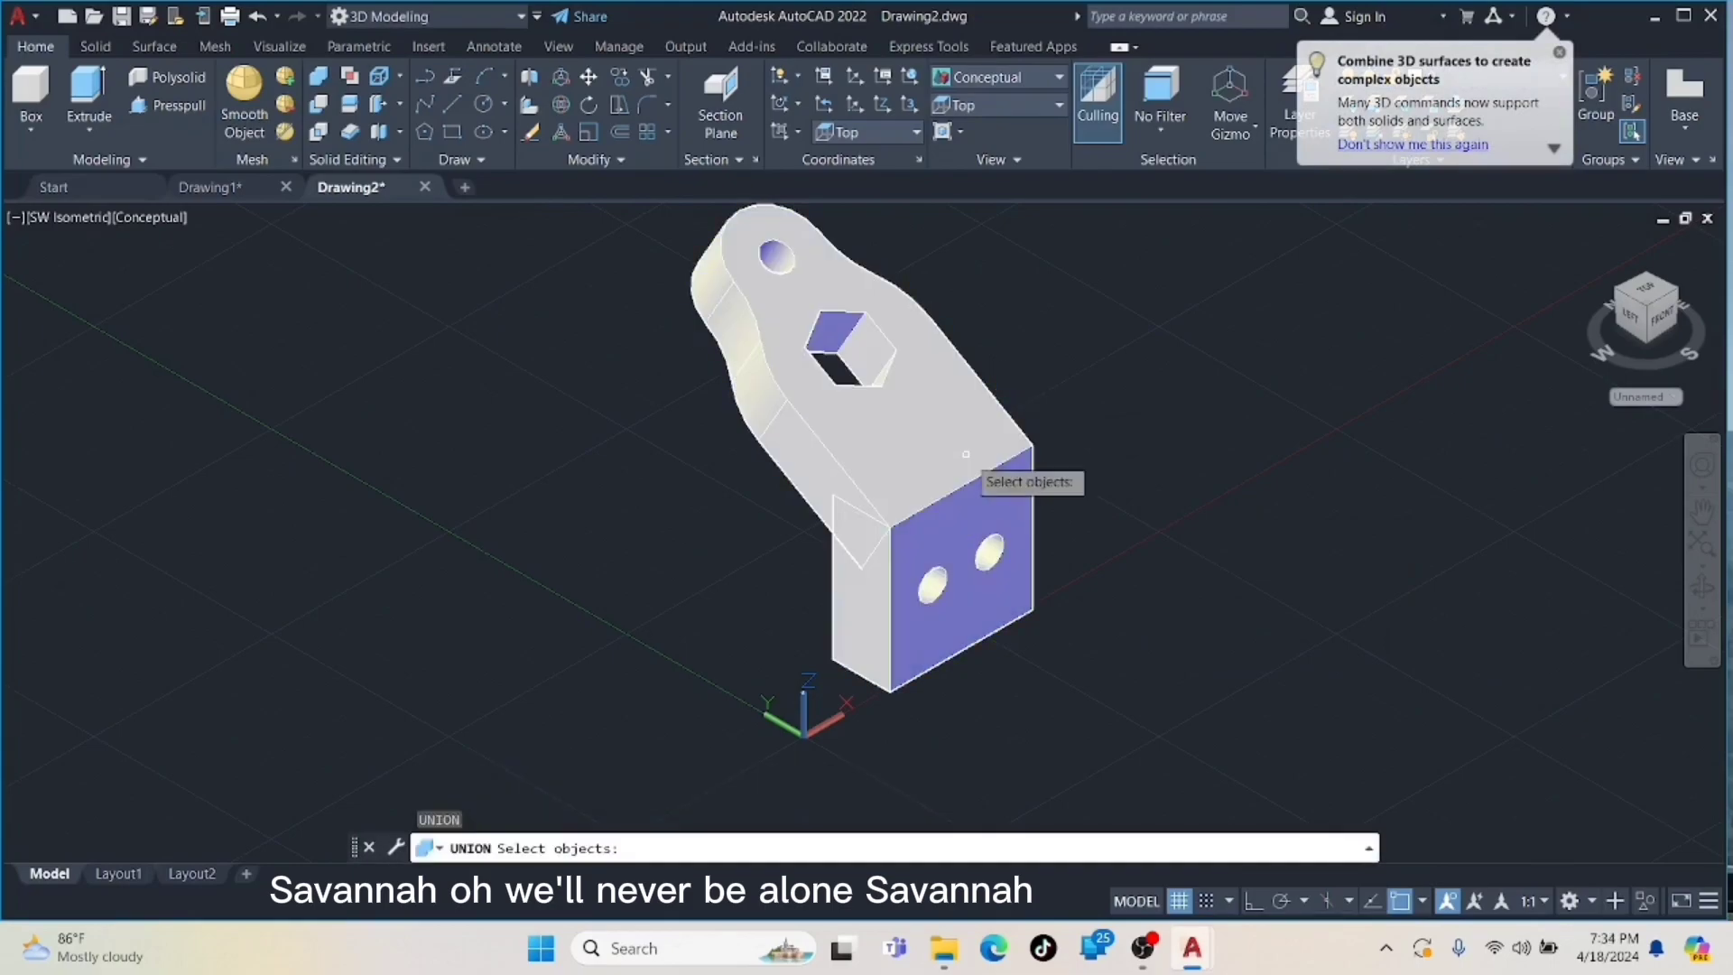
pyautogui.click(997, 454)
pyautogui.click(996, 500)
pyautogui.press('Return')
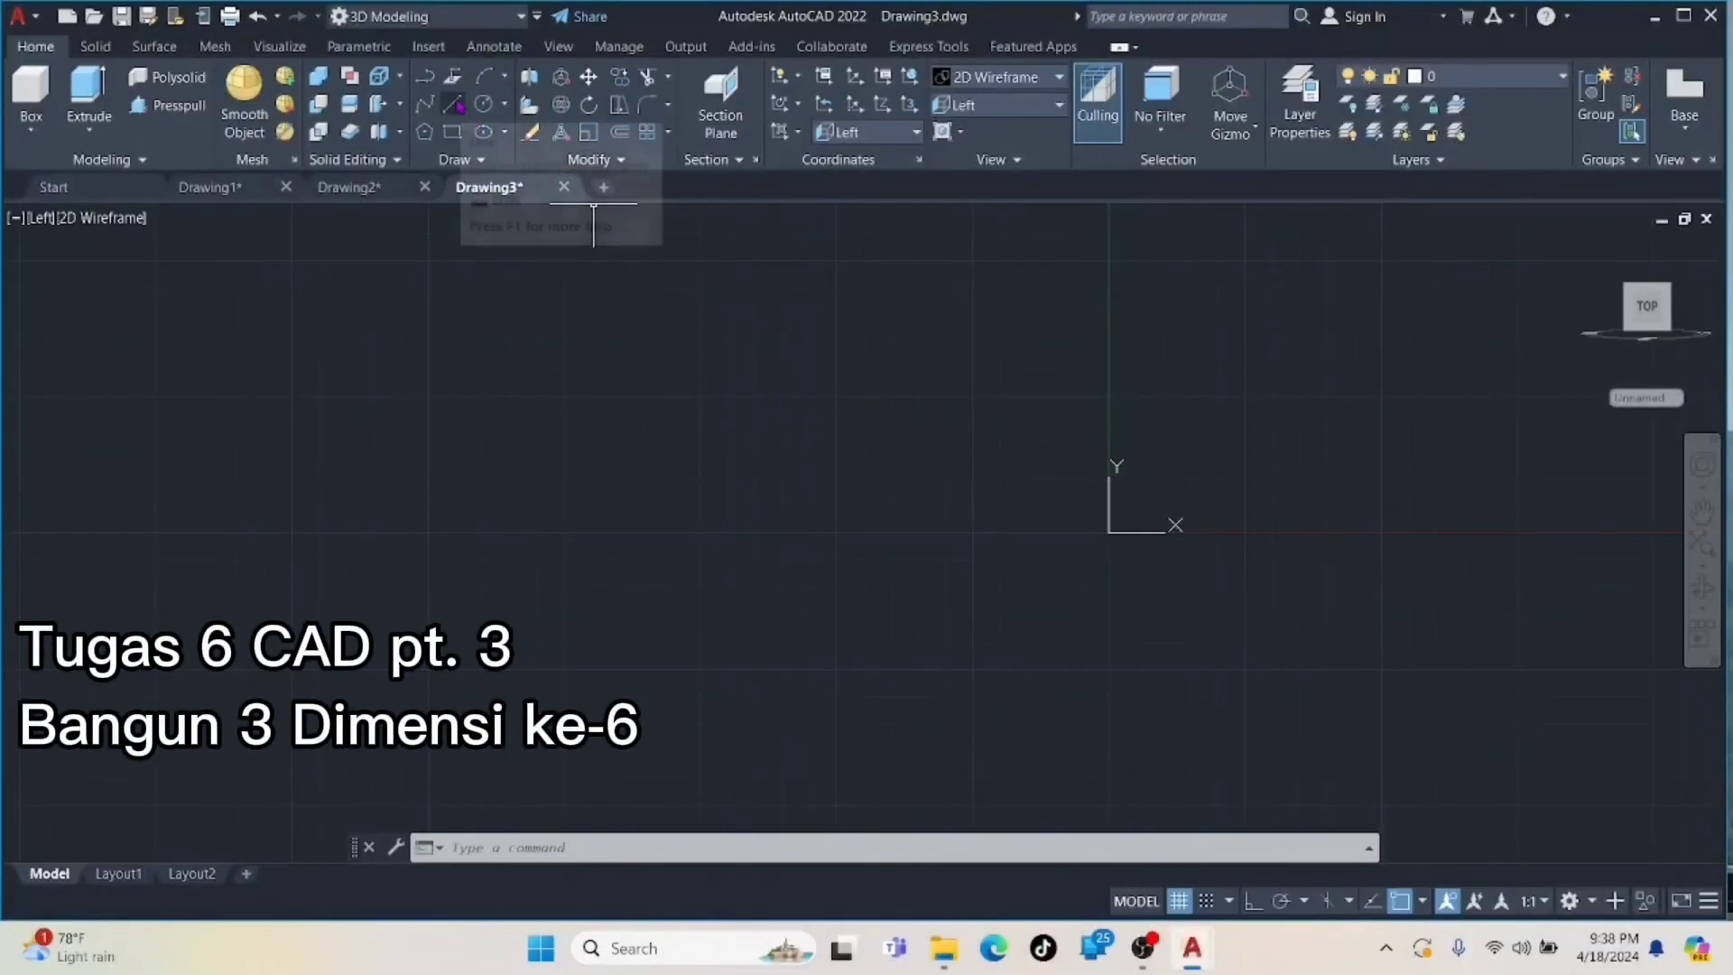
# - Draw a horizontal line 100 long at 0 degrees in the new drawing as the rectangle's top edge
pyautogui.write('l')
pyautogui.press('Return')
pyautogui.click(532, 257)
pyautogui.write('100')
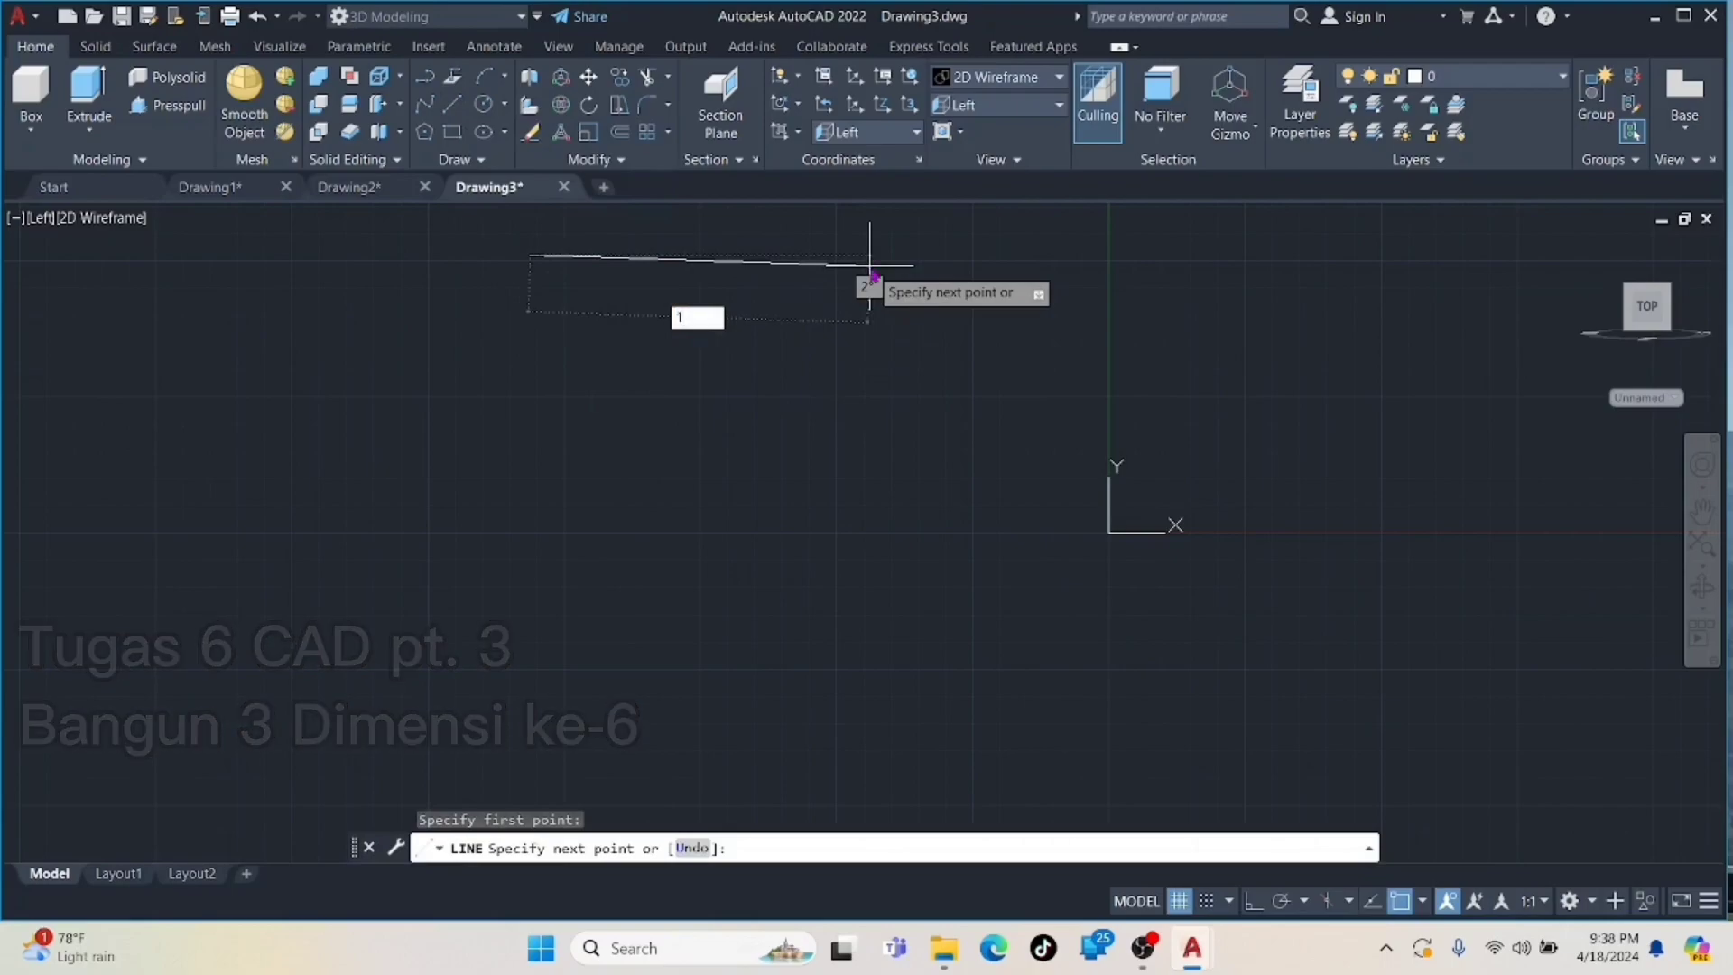
pyautogui.press('Return')
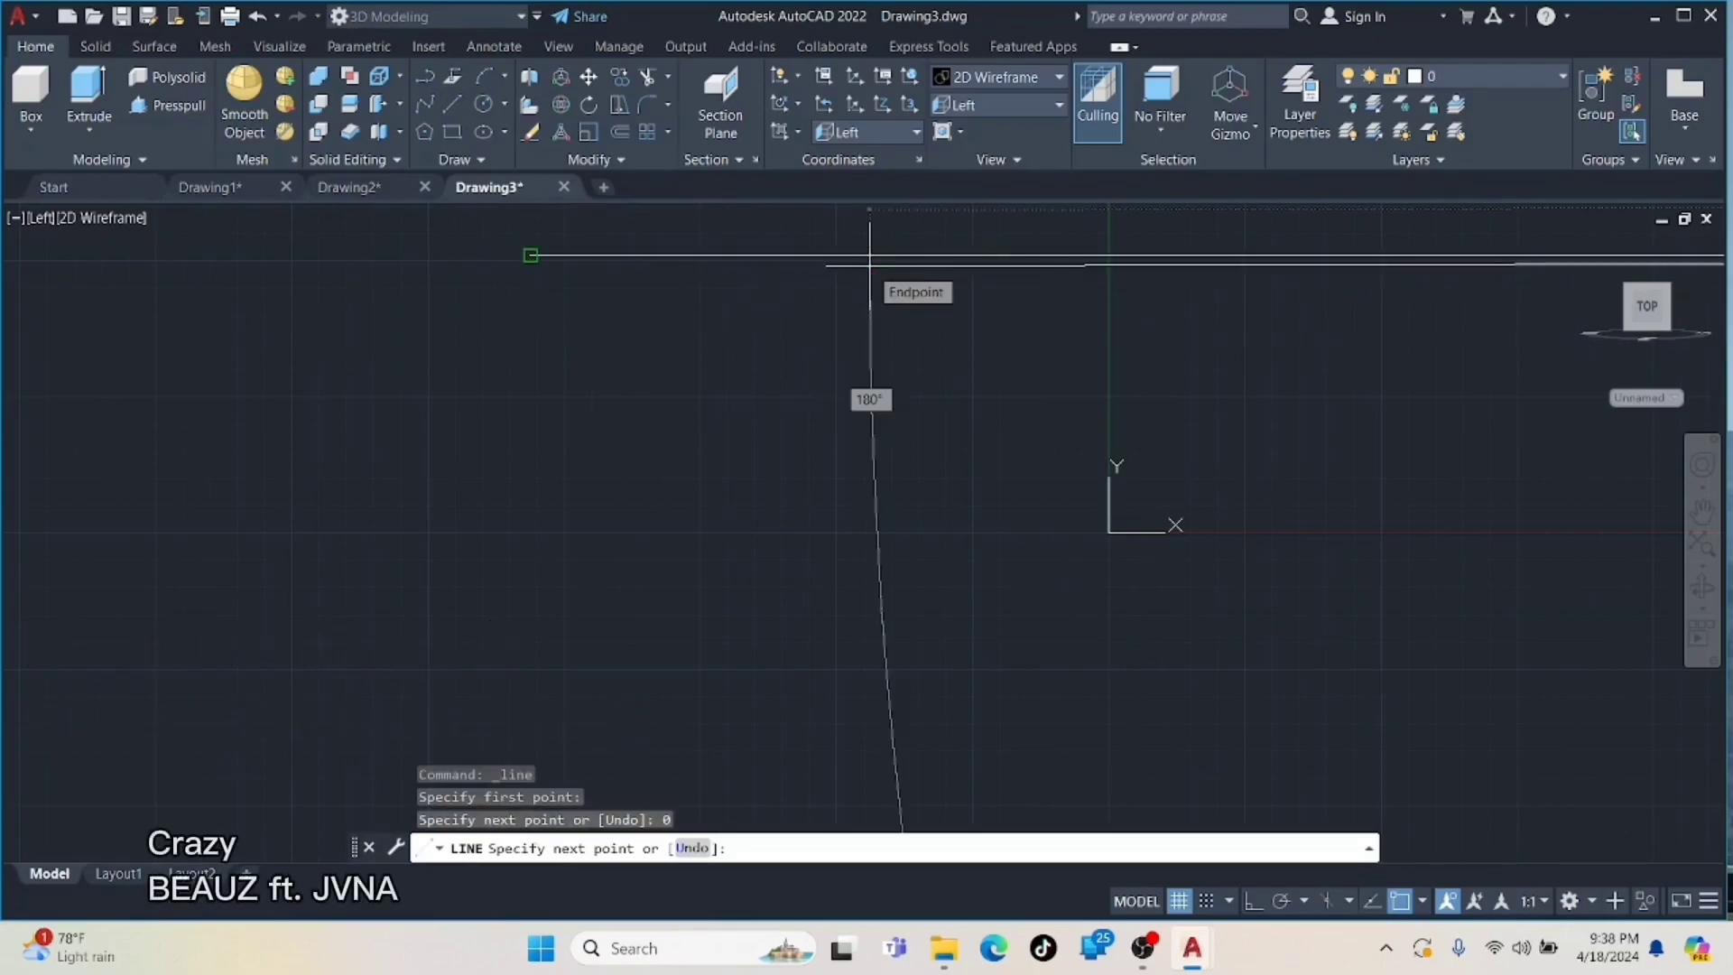
pyautogui.press('Escape')
pyautogui.scroll(-5, 951, 246)
# - Complete the tall rectangle with a side at 270 degrees, a bottom edge at 180 degrees and a closing line to the start
pyautogui.write('l')
pyautogui.press('Return')
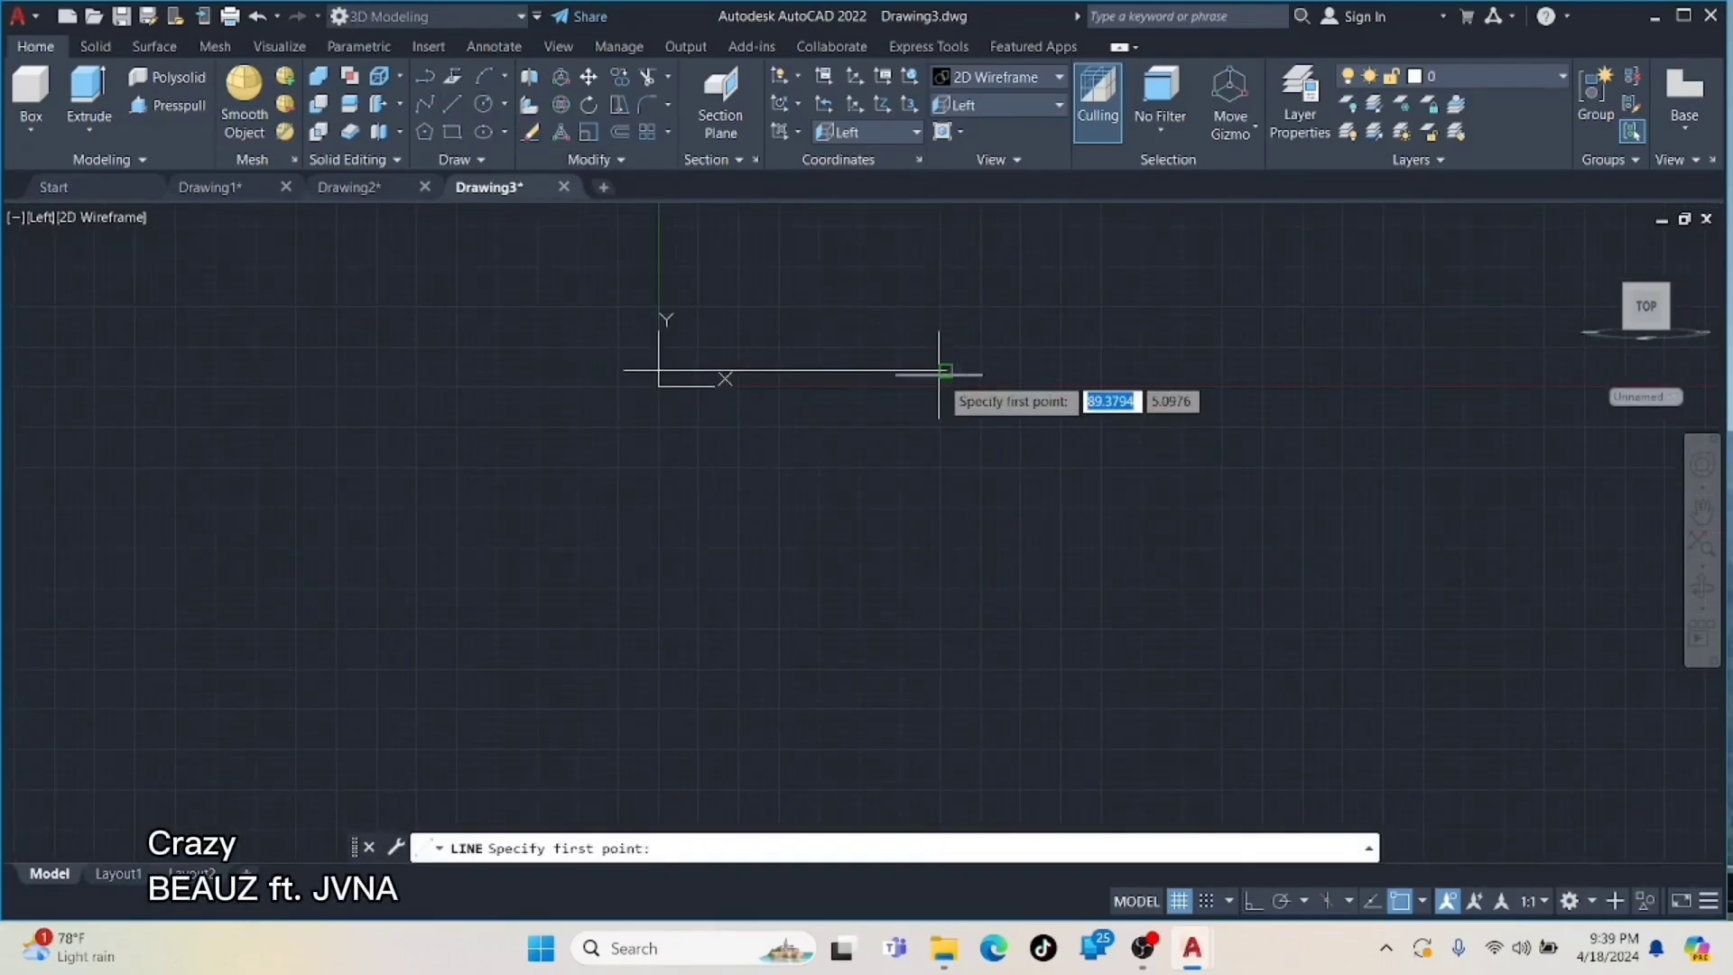
pyautogui.click(946, 370)
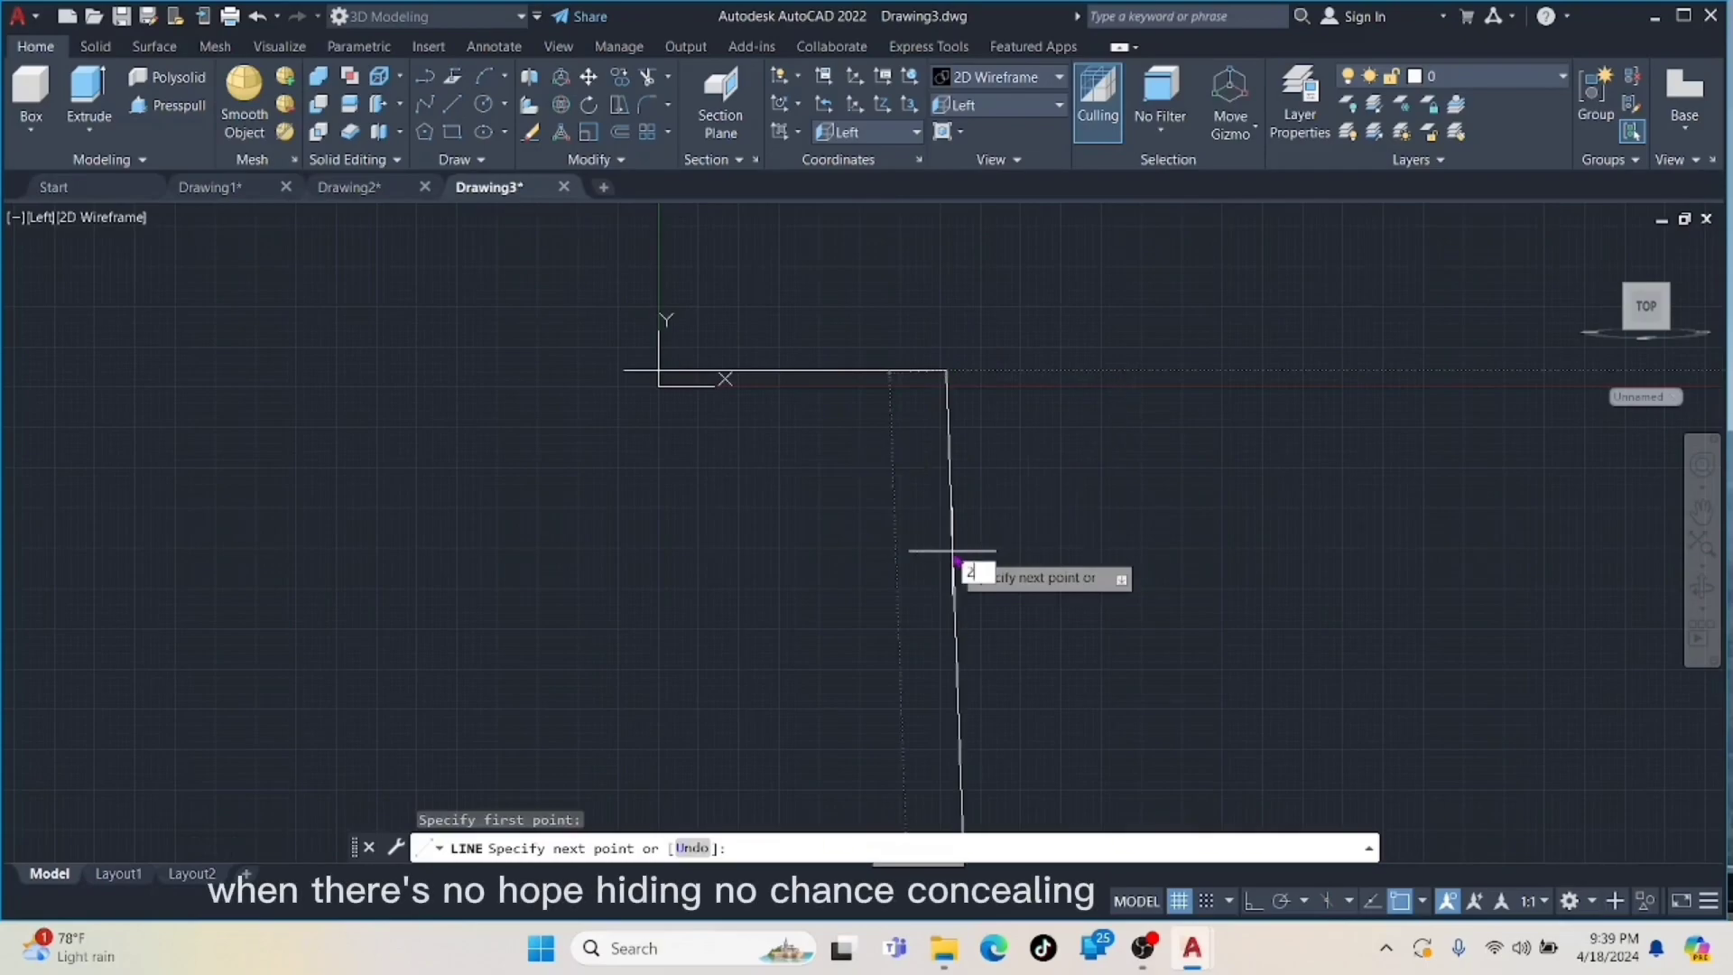
pyautogui.press('Return')
pyautogui.scroll(-2, 941, 379)
pyautogui.scroll(1, 801, 696)
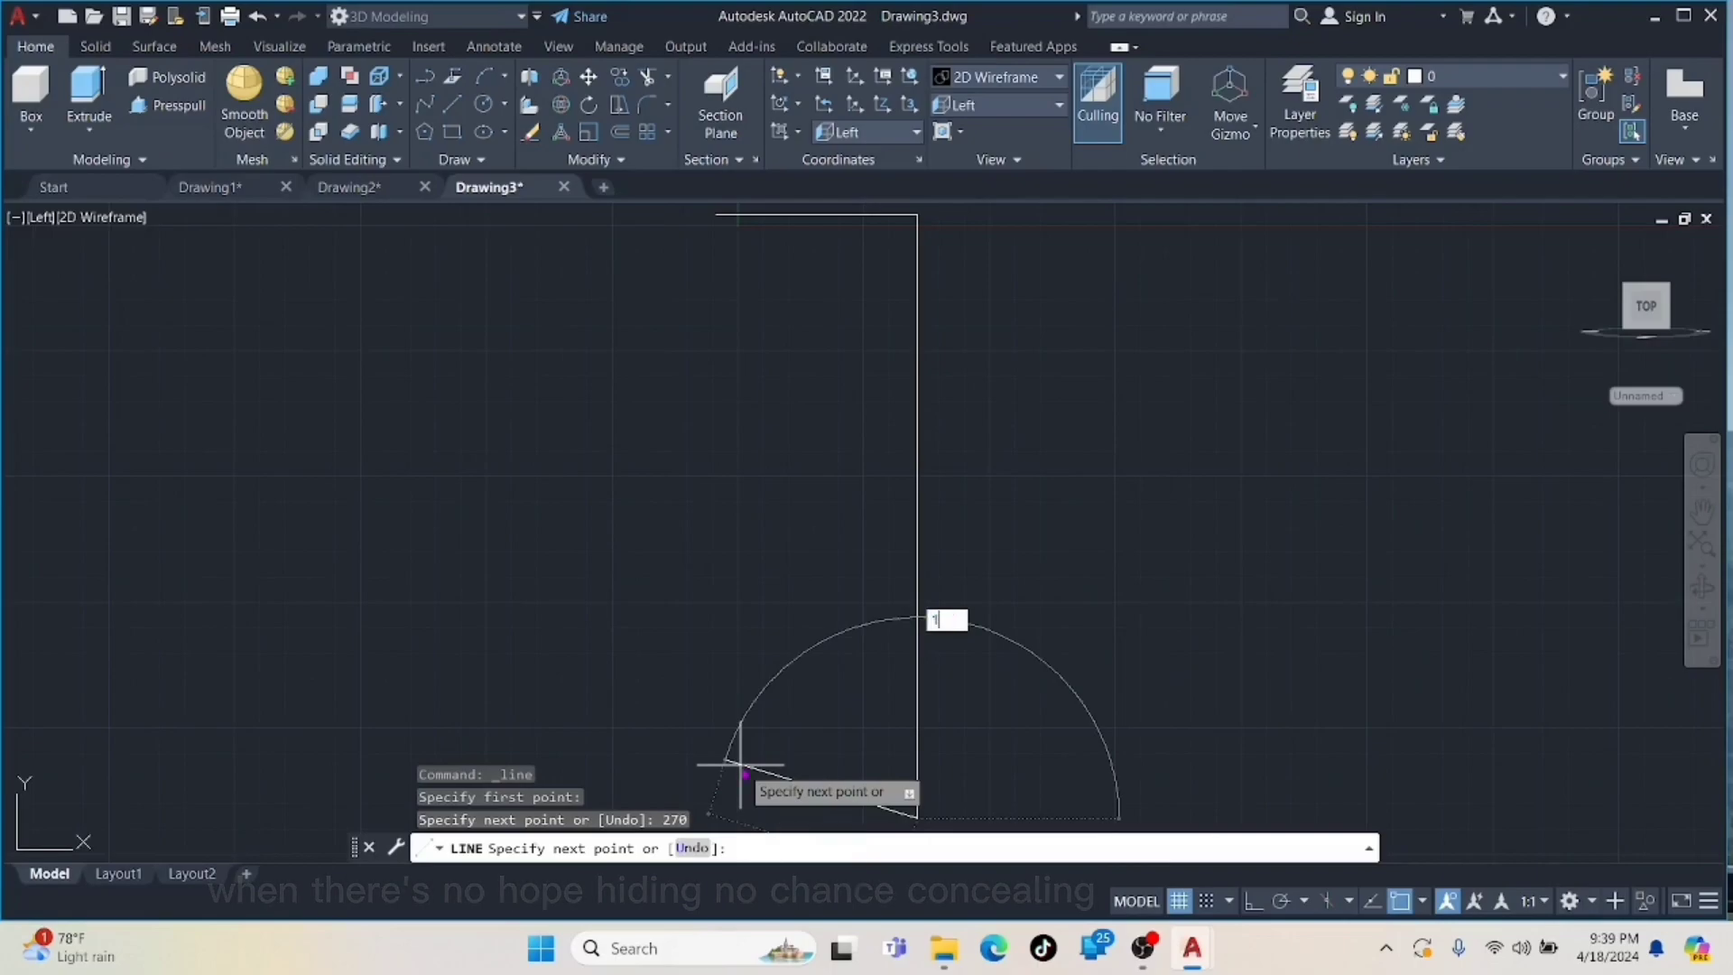
pyautogui.click(717, 215)
pyautogui.press('Escape')
pyautogui.scroll(2, 743, 309)
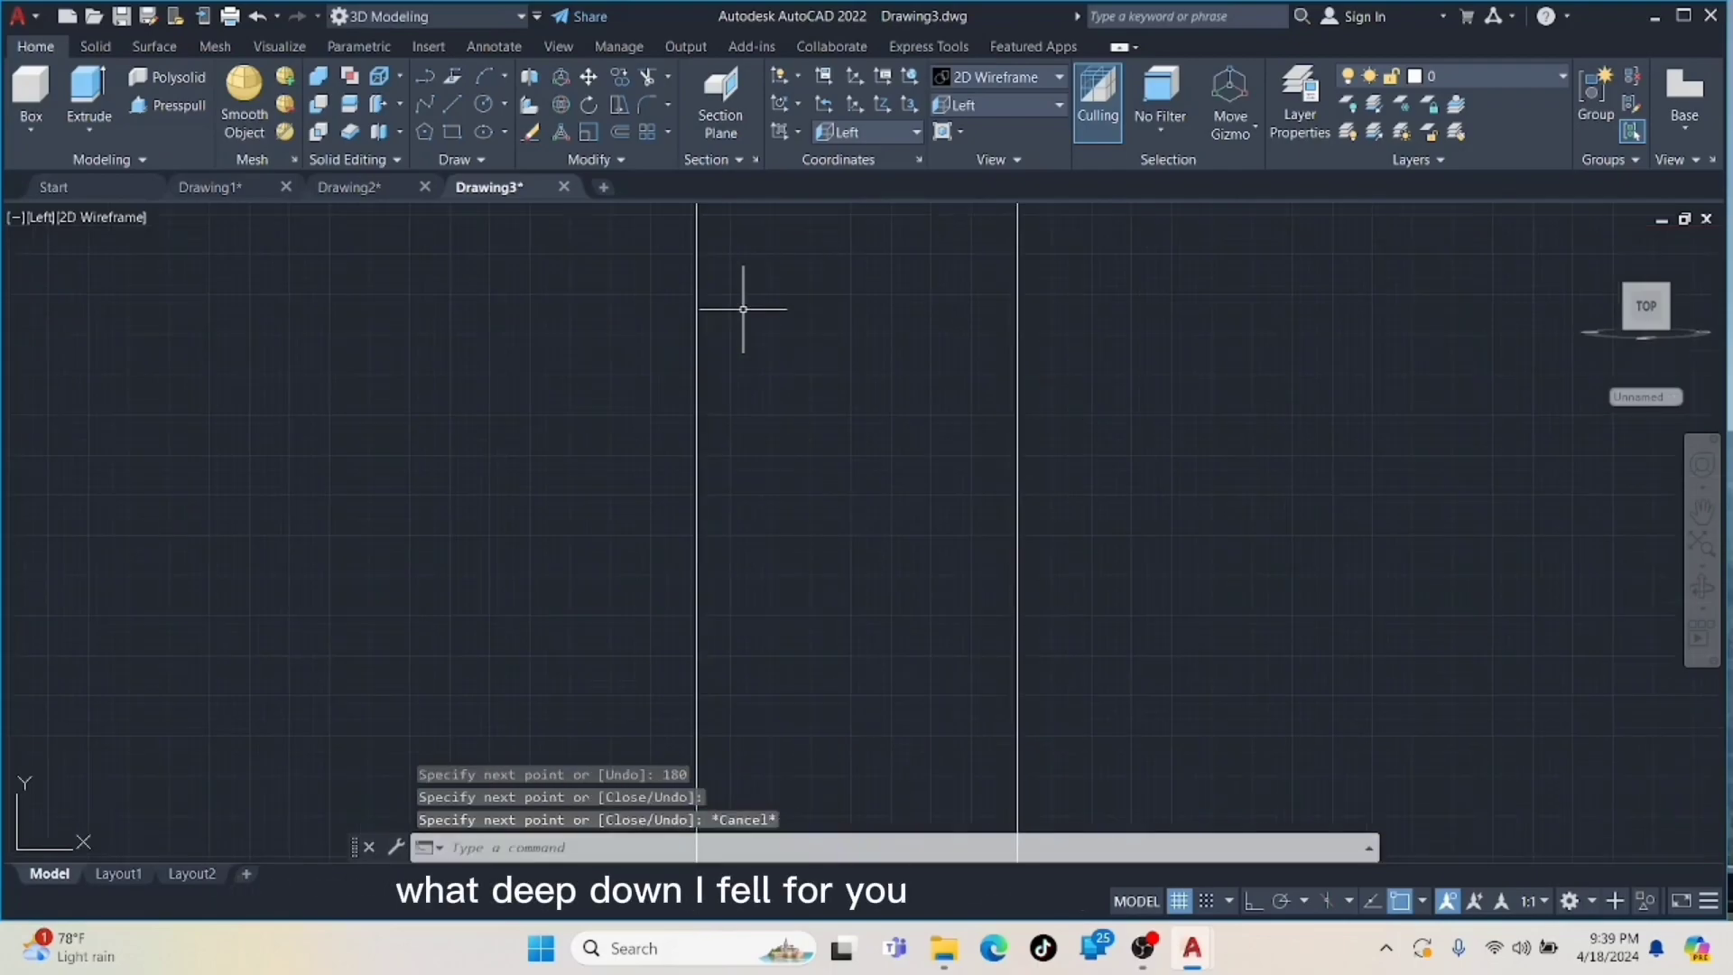
# - Draw two full-width horizontal lines across the rectangle, 20 below its top edge and 20 above its bottom edge
pyautogui.click(452, 104)
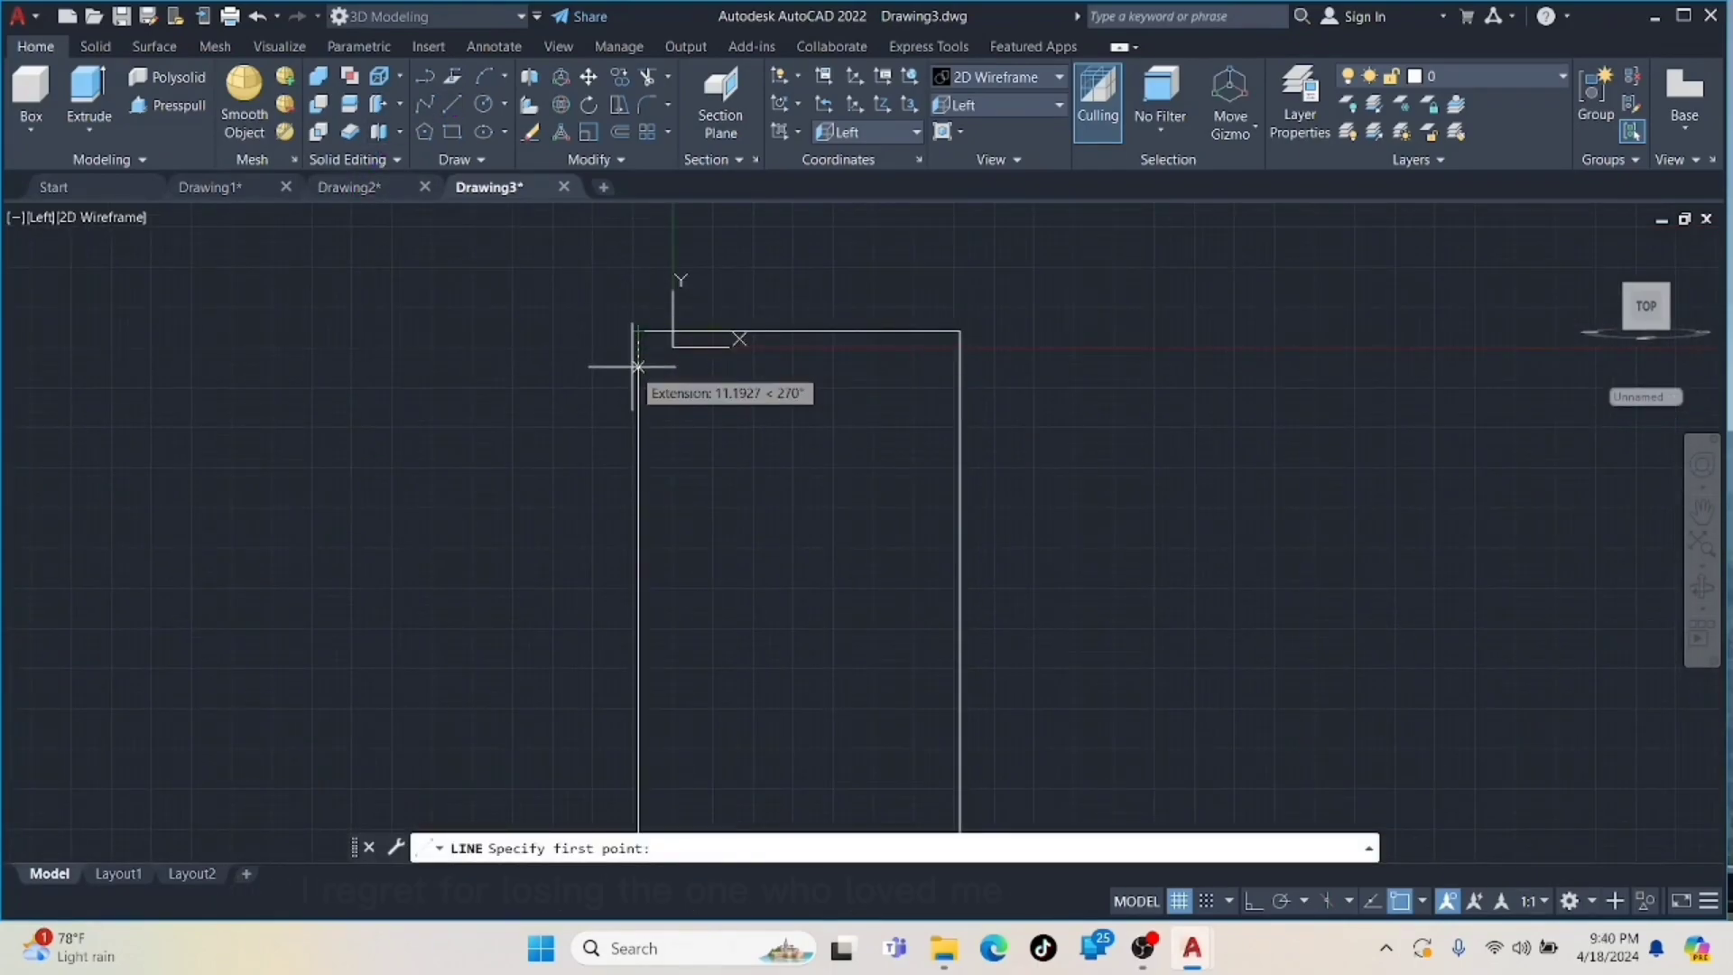
pyautogui.press('Return')
pyautogui.press('Escape')
pyautogui.scroll(-2, 765, 386)
pyautogui.moveTo(769, 236); pyautogui.dragTo(777, 220, button='middle')
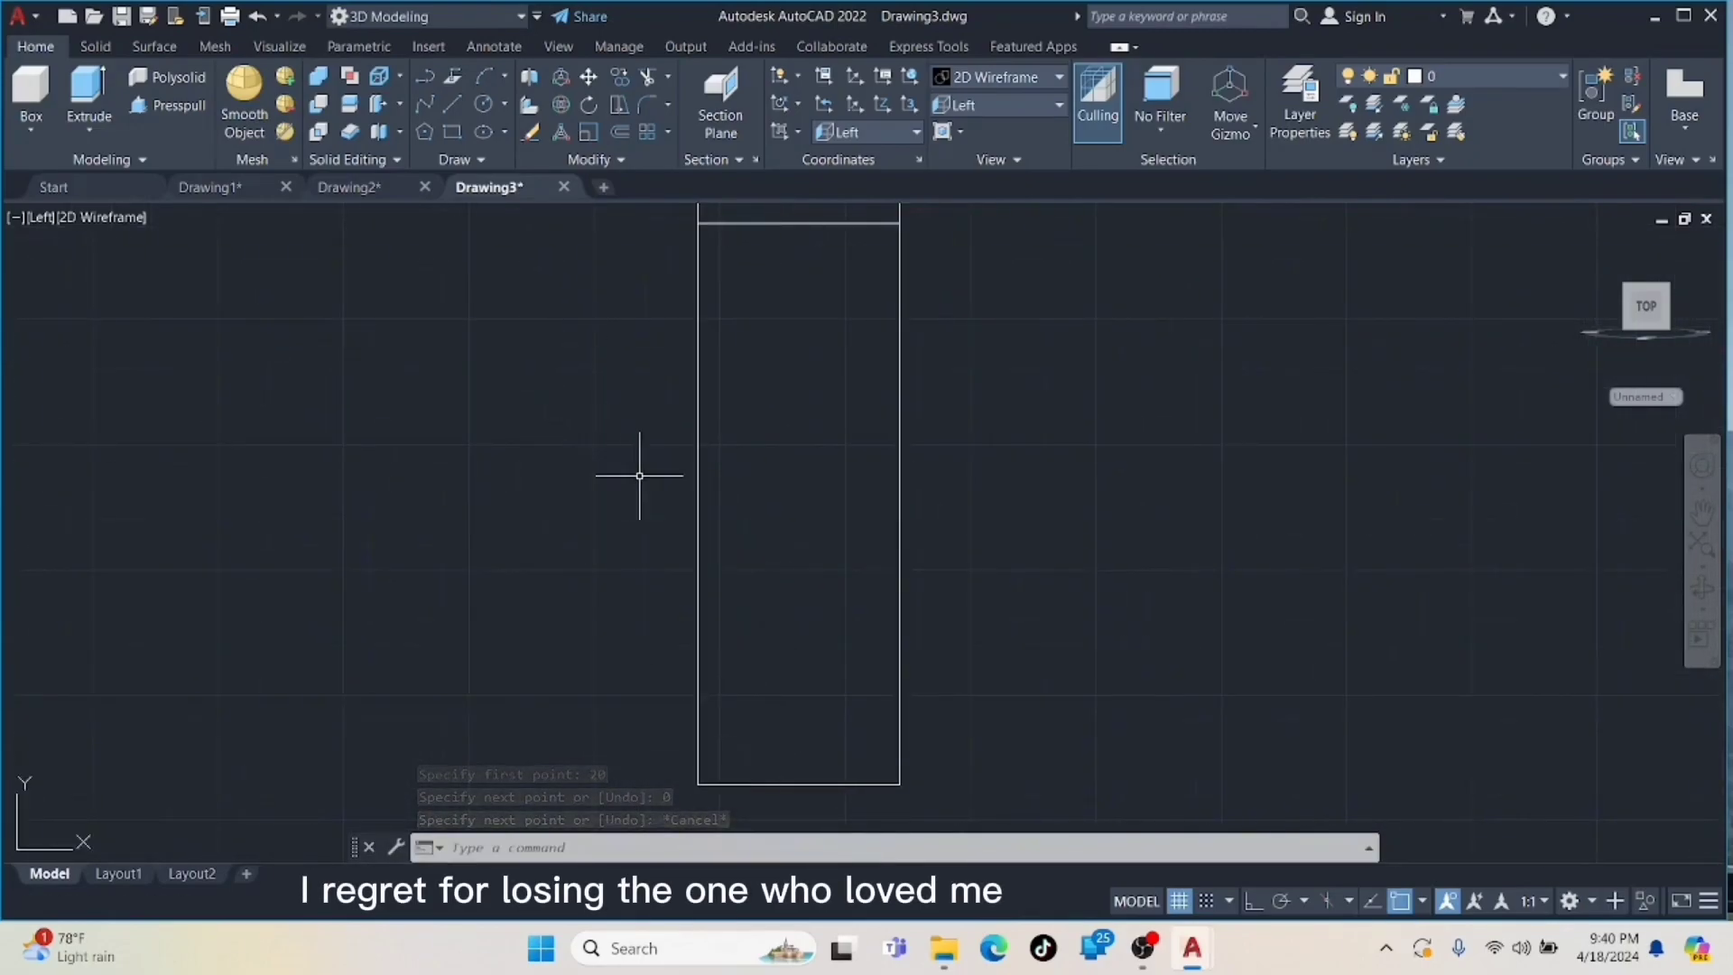
pyautogui.press('Return')
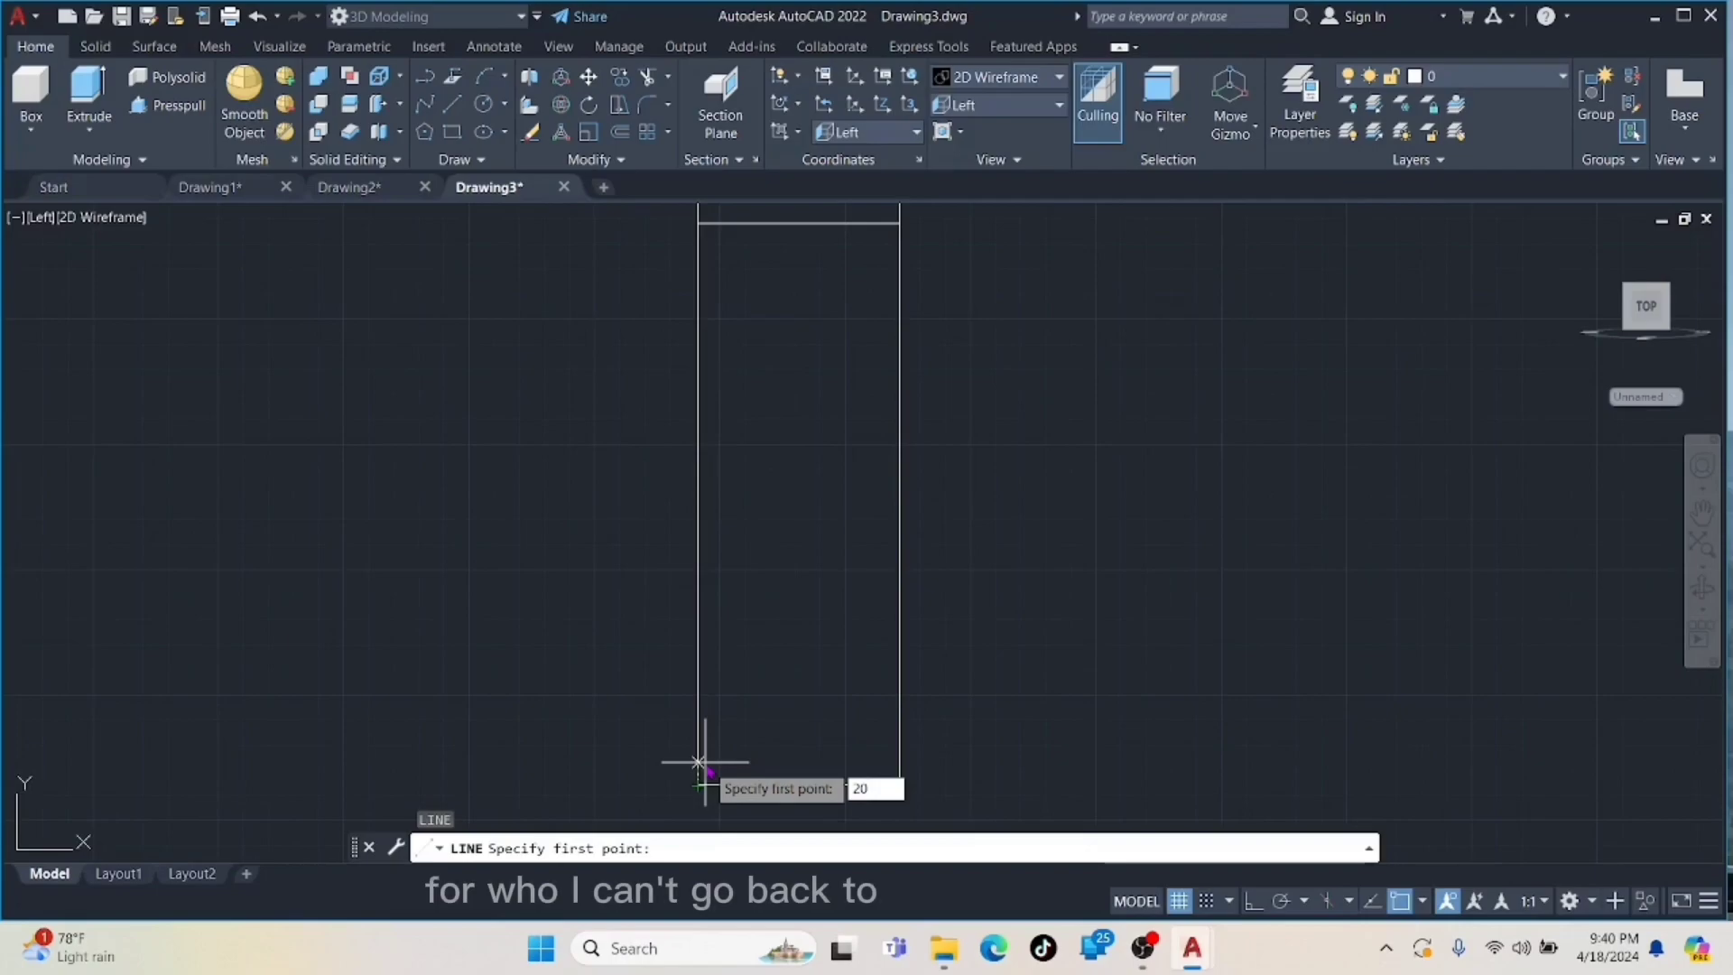
pyautogui.write('10')
pyautogui.press('Return')
pyautogui.press('Escape')
# - Draw a vertical helper line upward from the midpoint of the rectangle's bottom edge, ending above the lower cross line
pyautogui.press('Return')
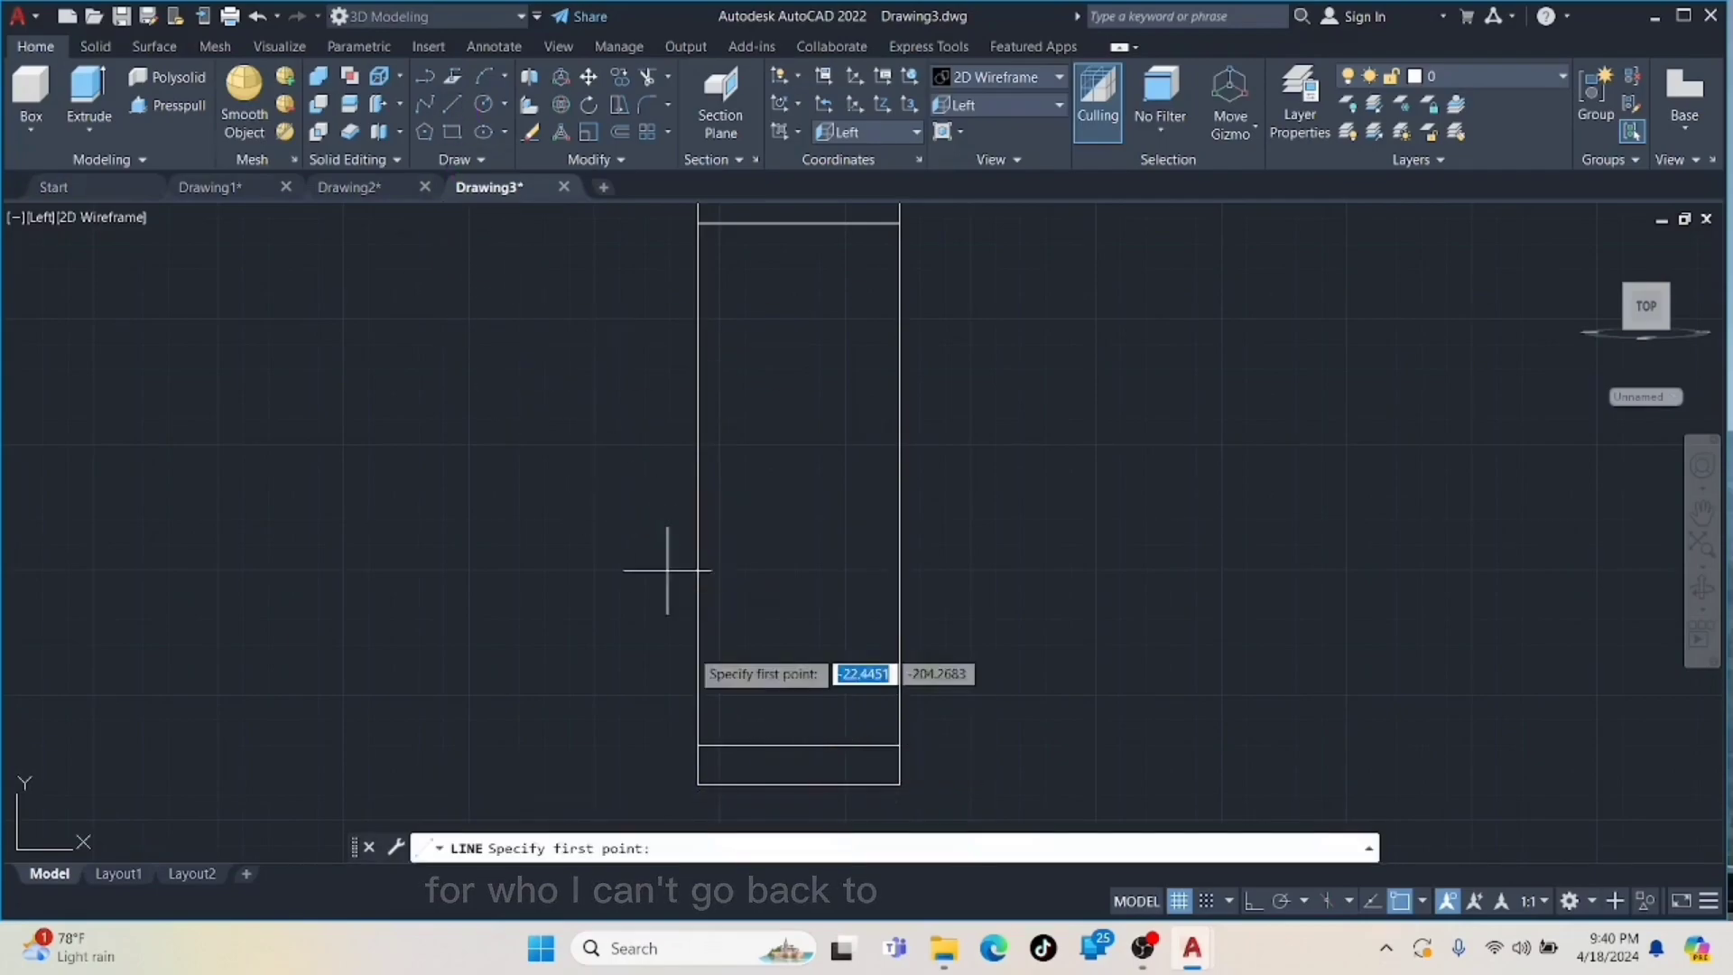
pyautogui.click(798, 784)
pyautogui.press('Return')
pyautogui.press('Escape')
# - Draw a short tick at 270 degrees from the upper cross line, 22 from its left end
pyautogui.moveTo(802, 602); pyautogui.dragTo(800, 701, button='middle')
pyautogui.scroll(2, 844, 469)
pyautogui.moveTo(855, 398); pyautogui.dragTo(845, 518, button='middle')
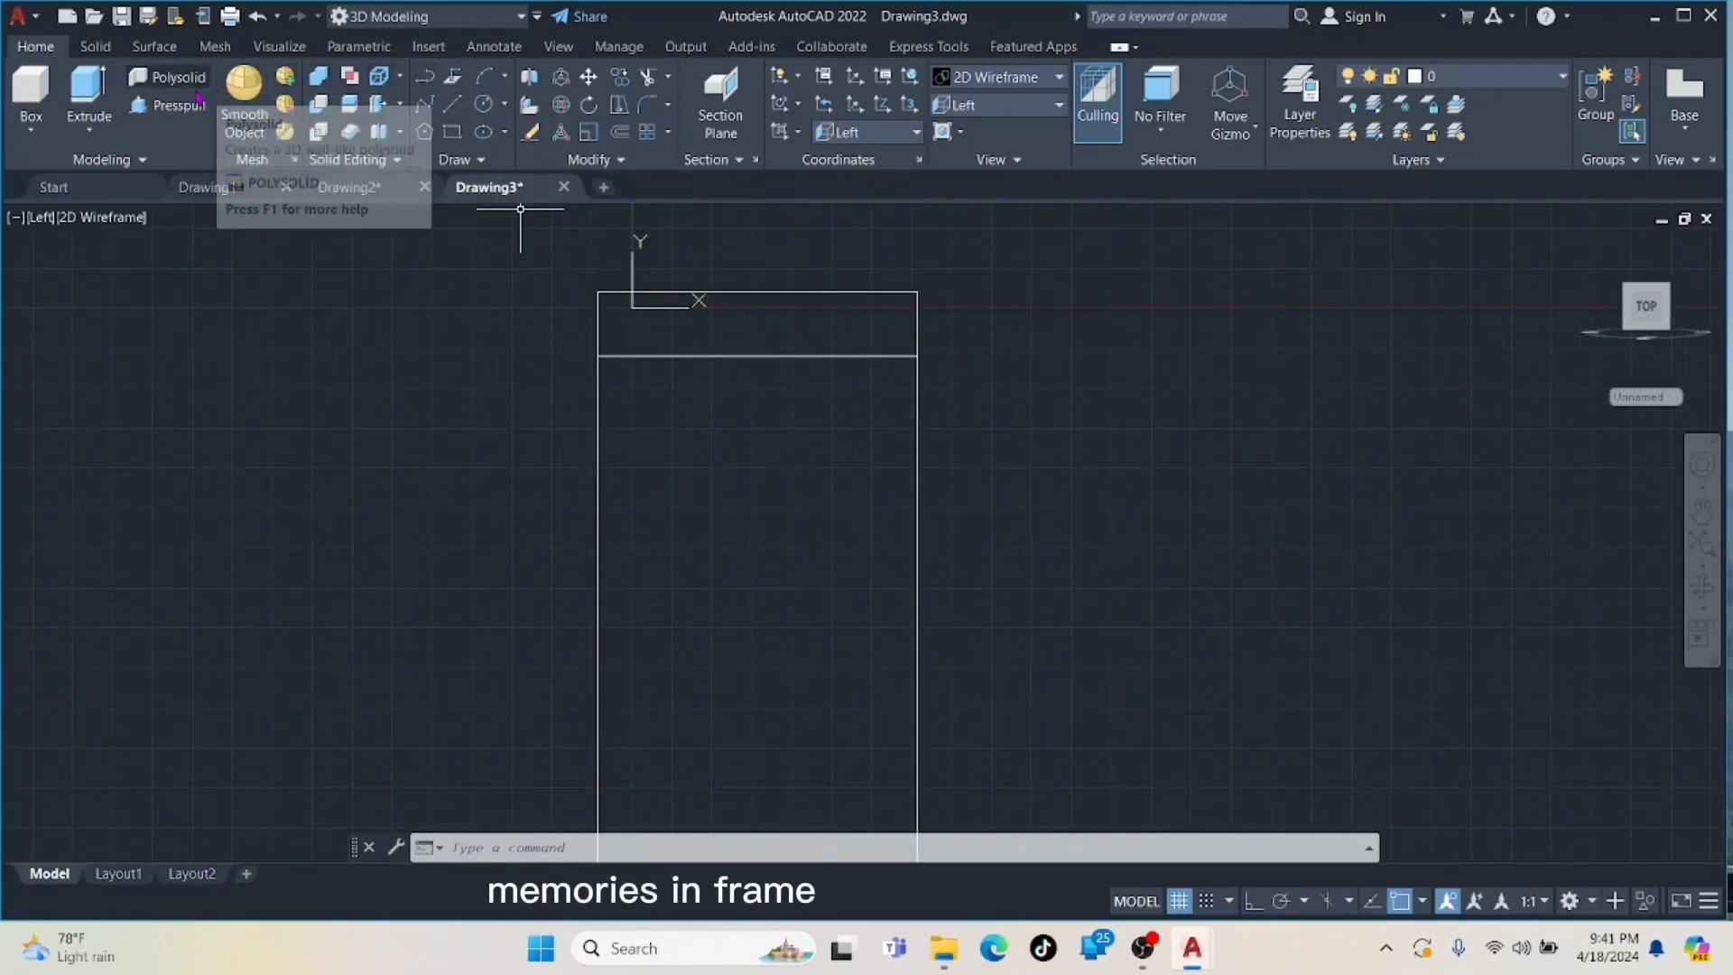
pyautogui.click(459, 108)
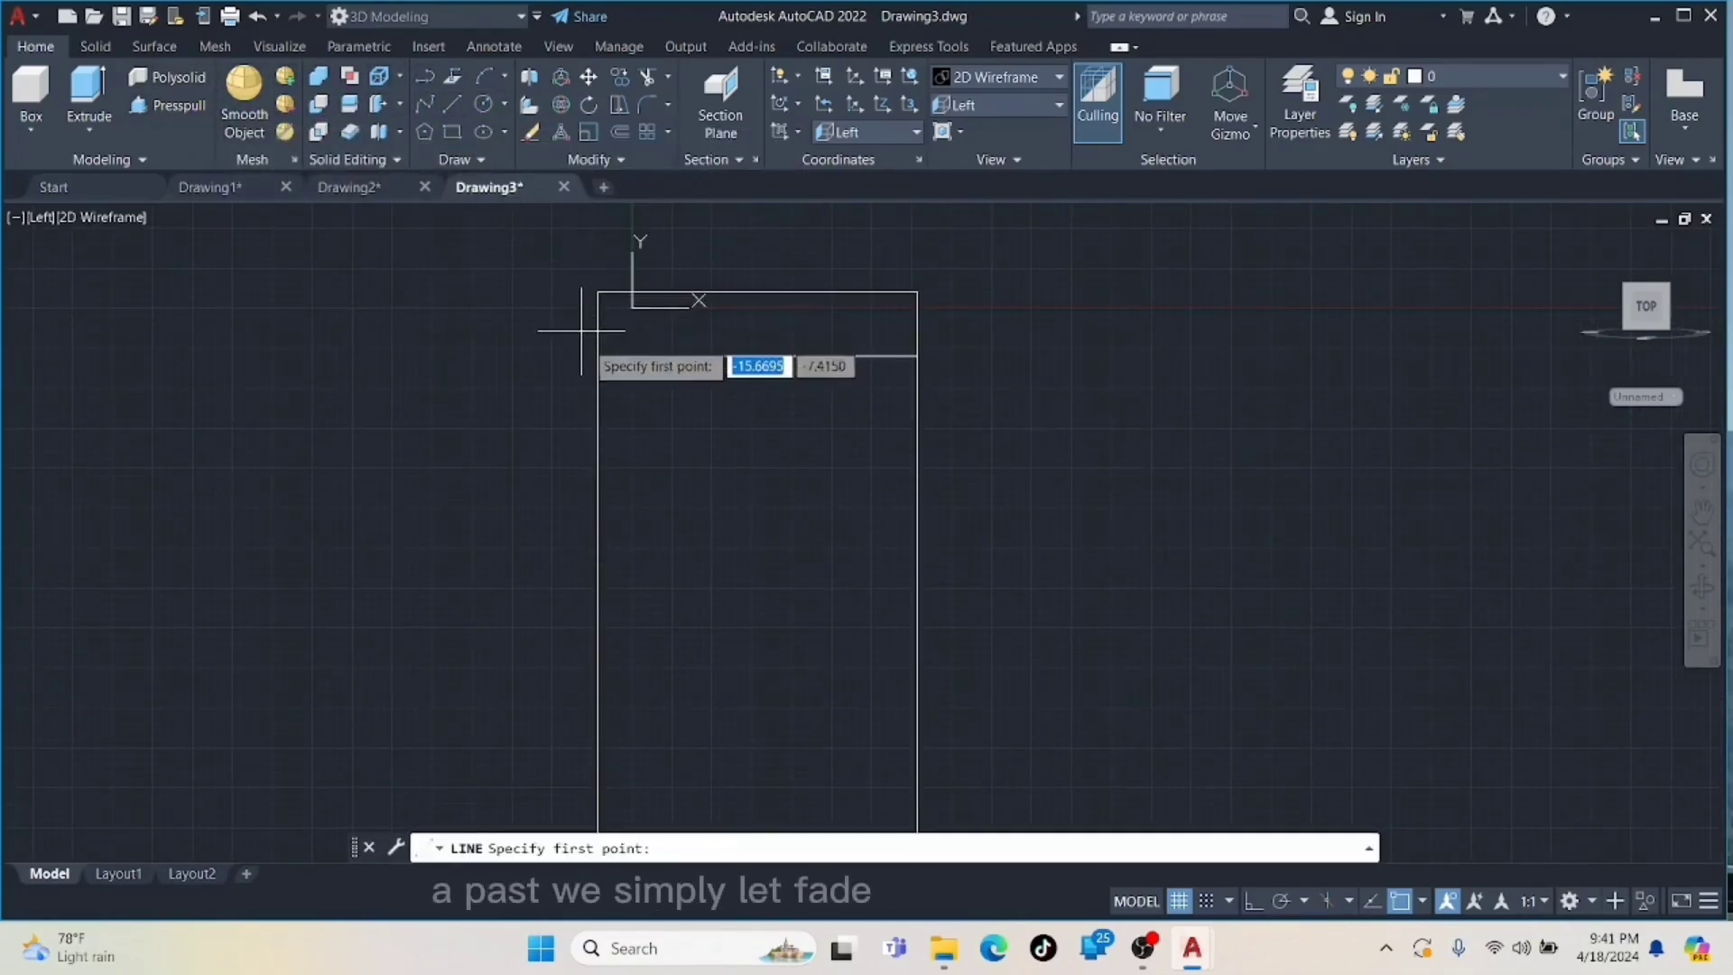
pyautogui.write('22')
pyautogui.press('Return')
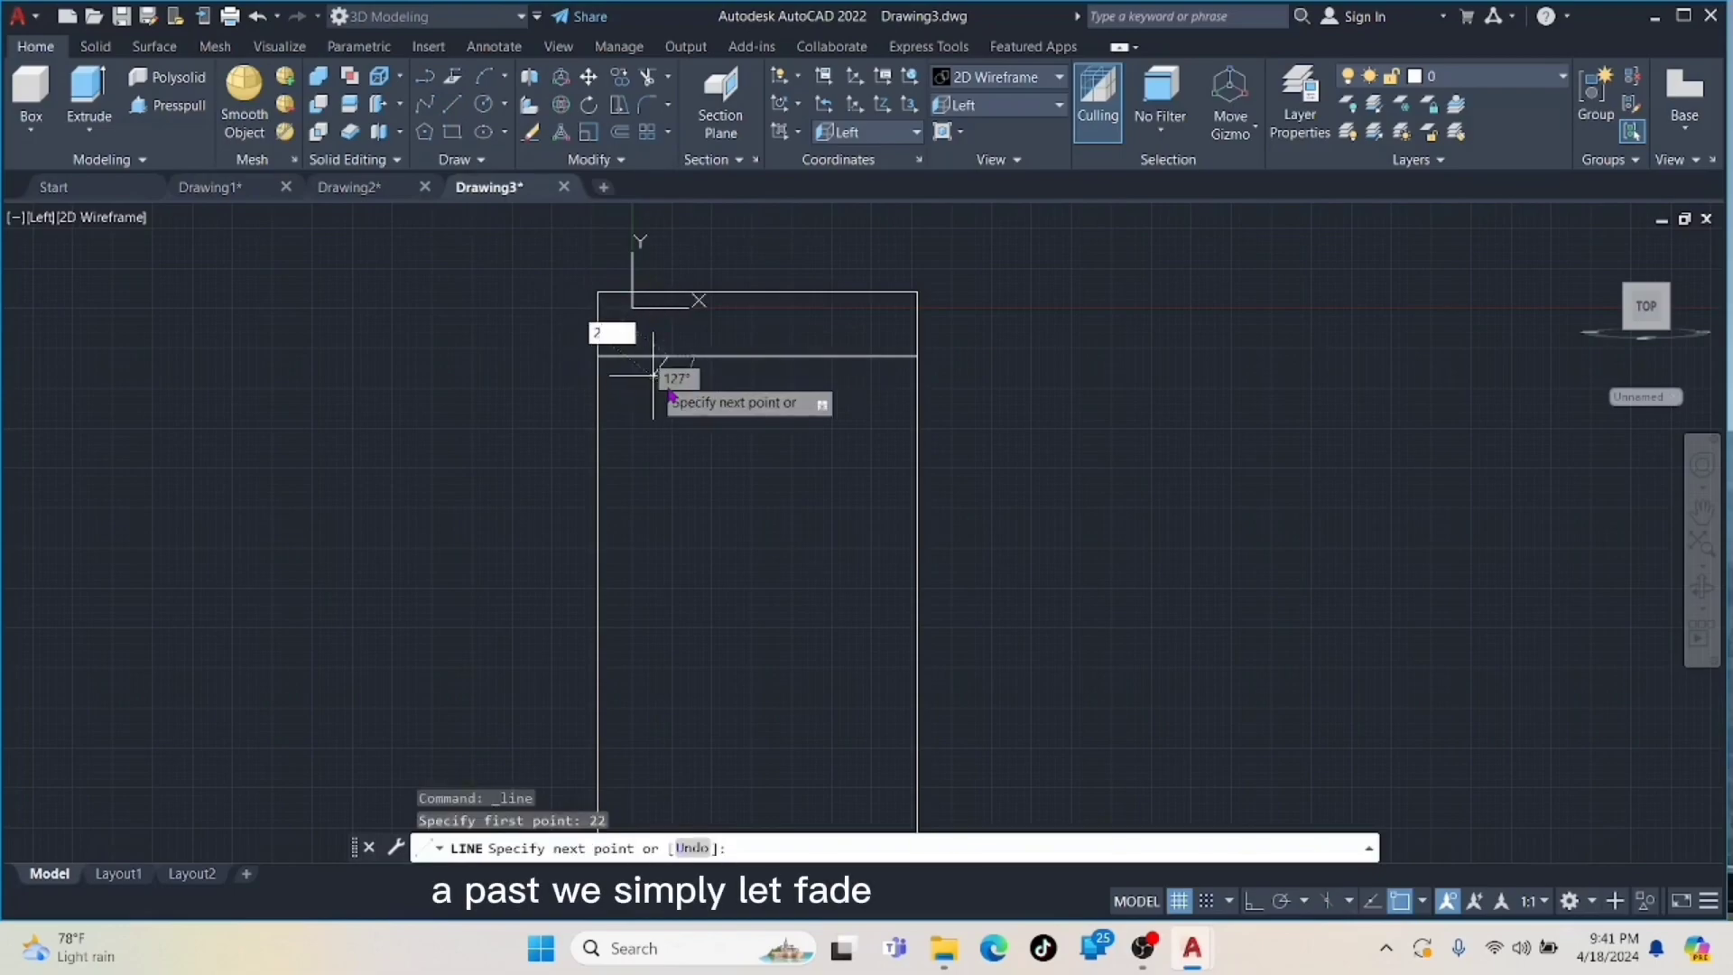
pyautogui.write('270')
pyautogui.press('Return')
pyautogui.press('Escape')
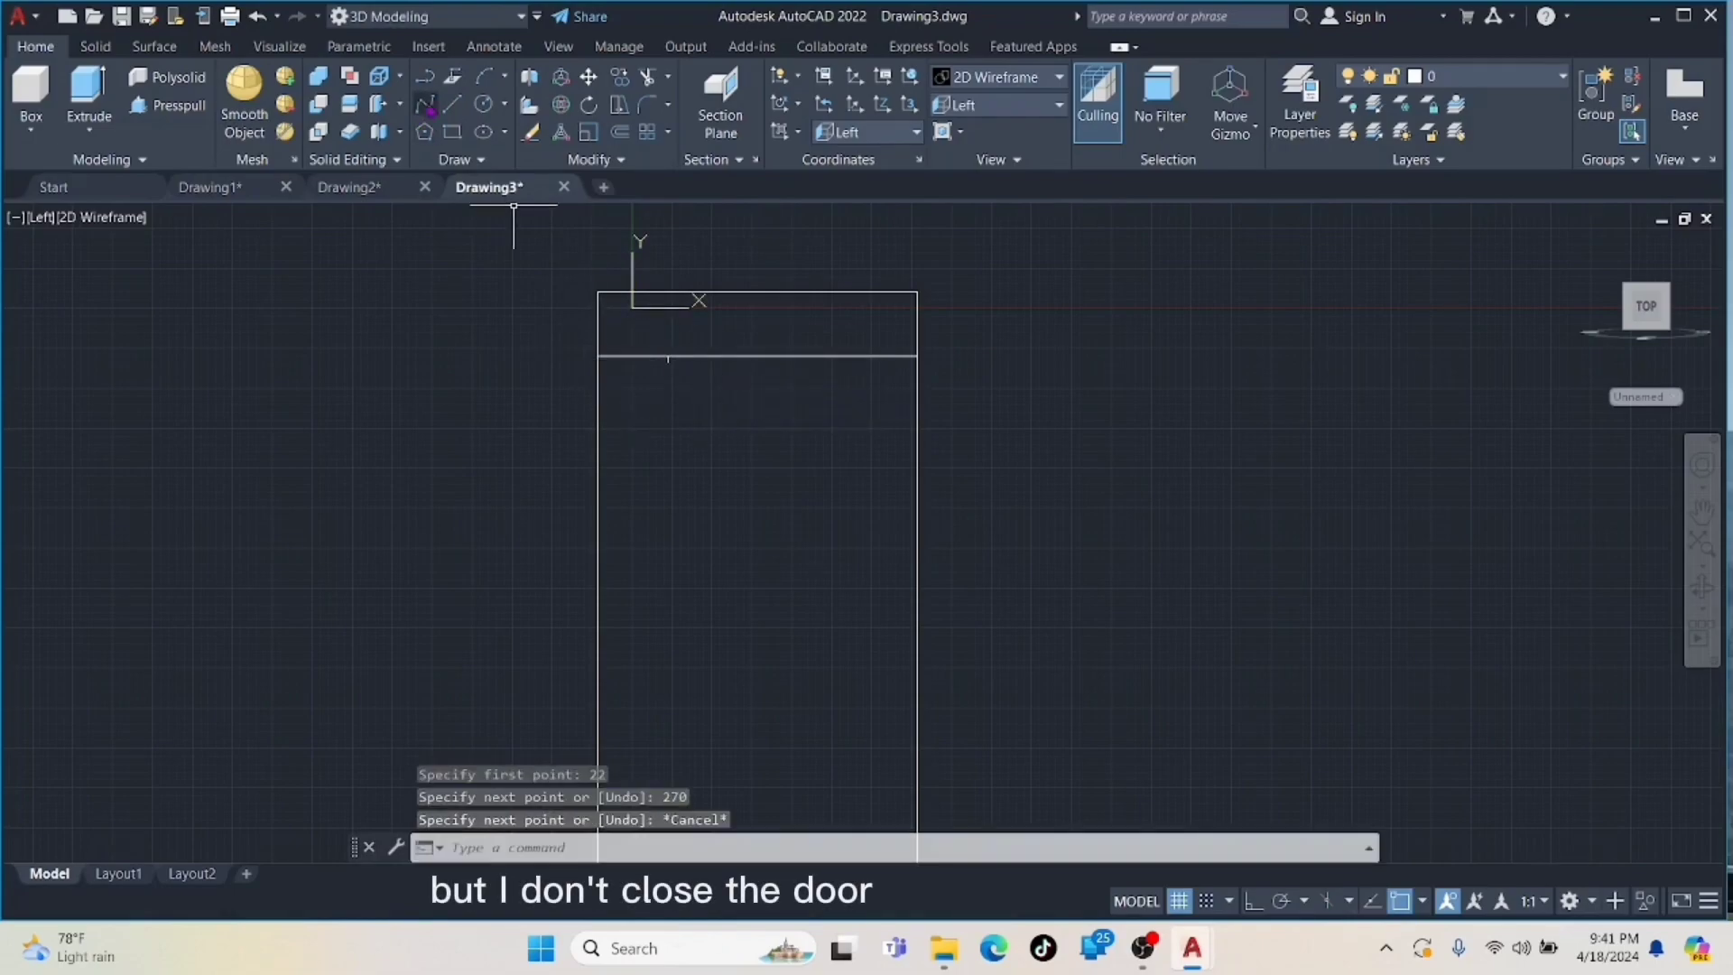
# - Draw a line 22 inward from the upper cross line's right end, finishing with a short tick at 270 degrees
pyautogui.click(917, 355)
pyautogui.write('22')
pyautogui.press('Return')
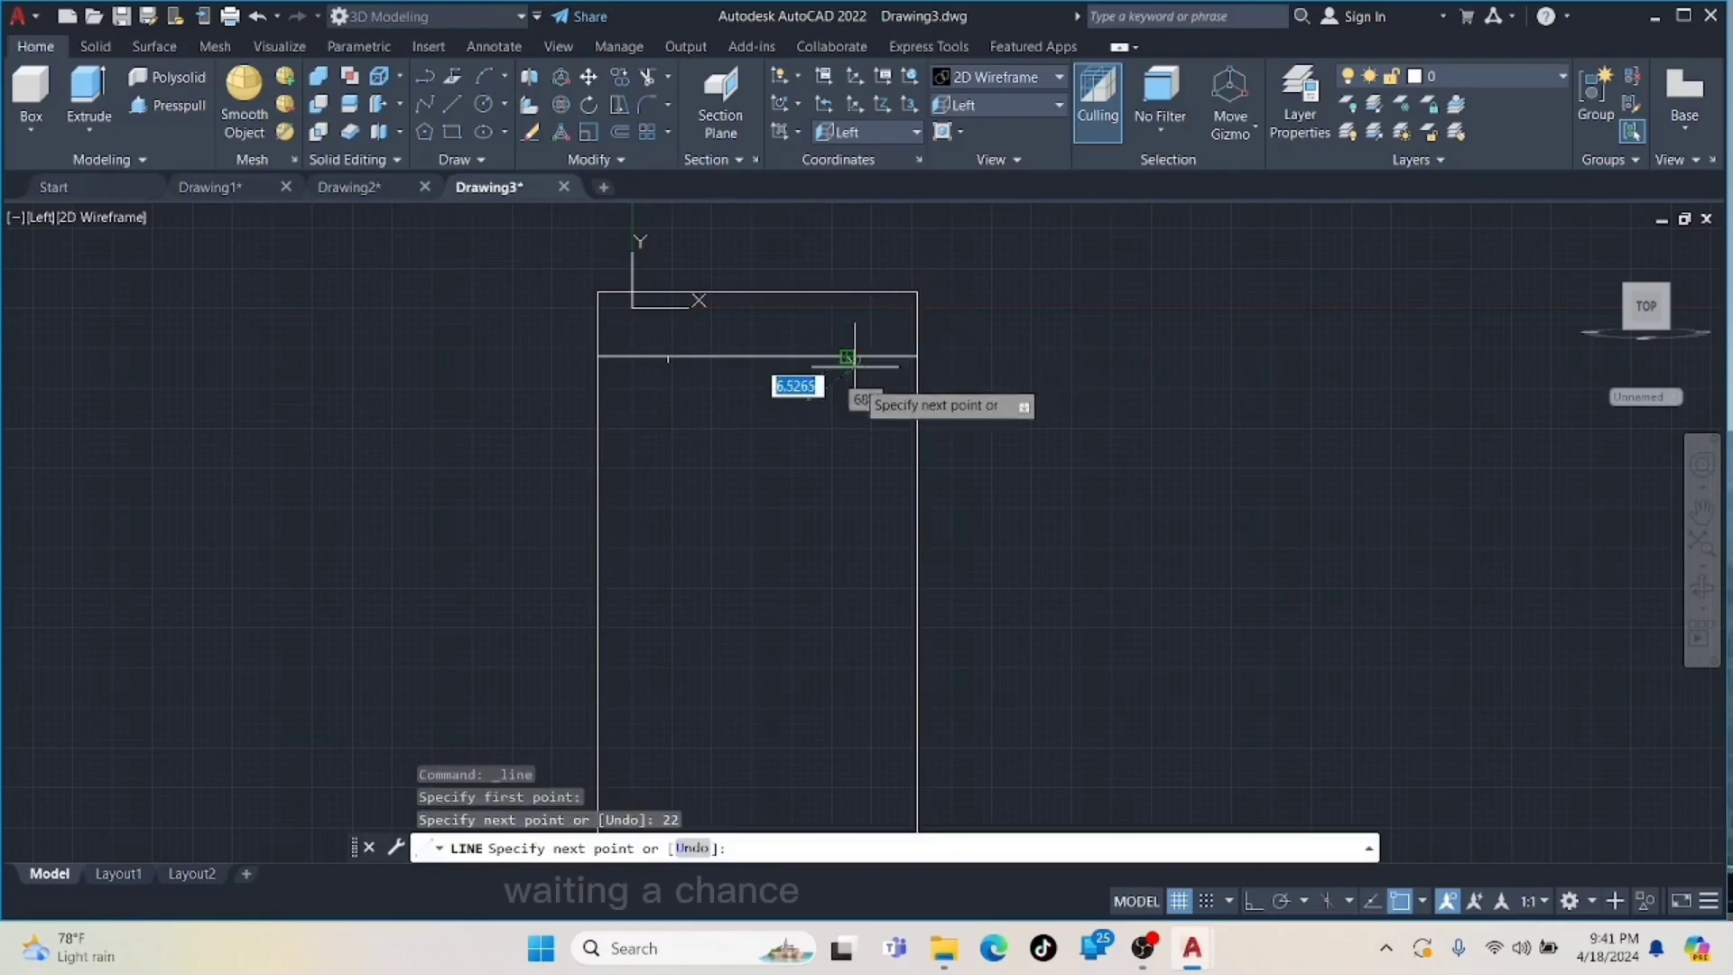
pyautogui.press('Escape')
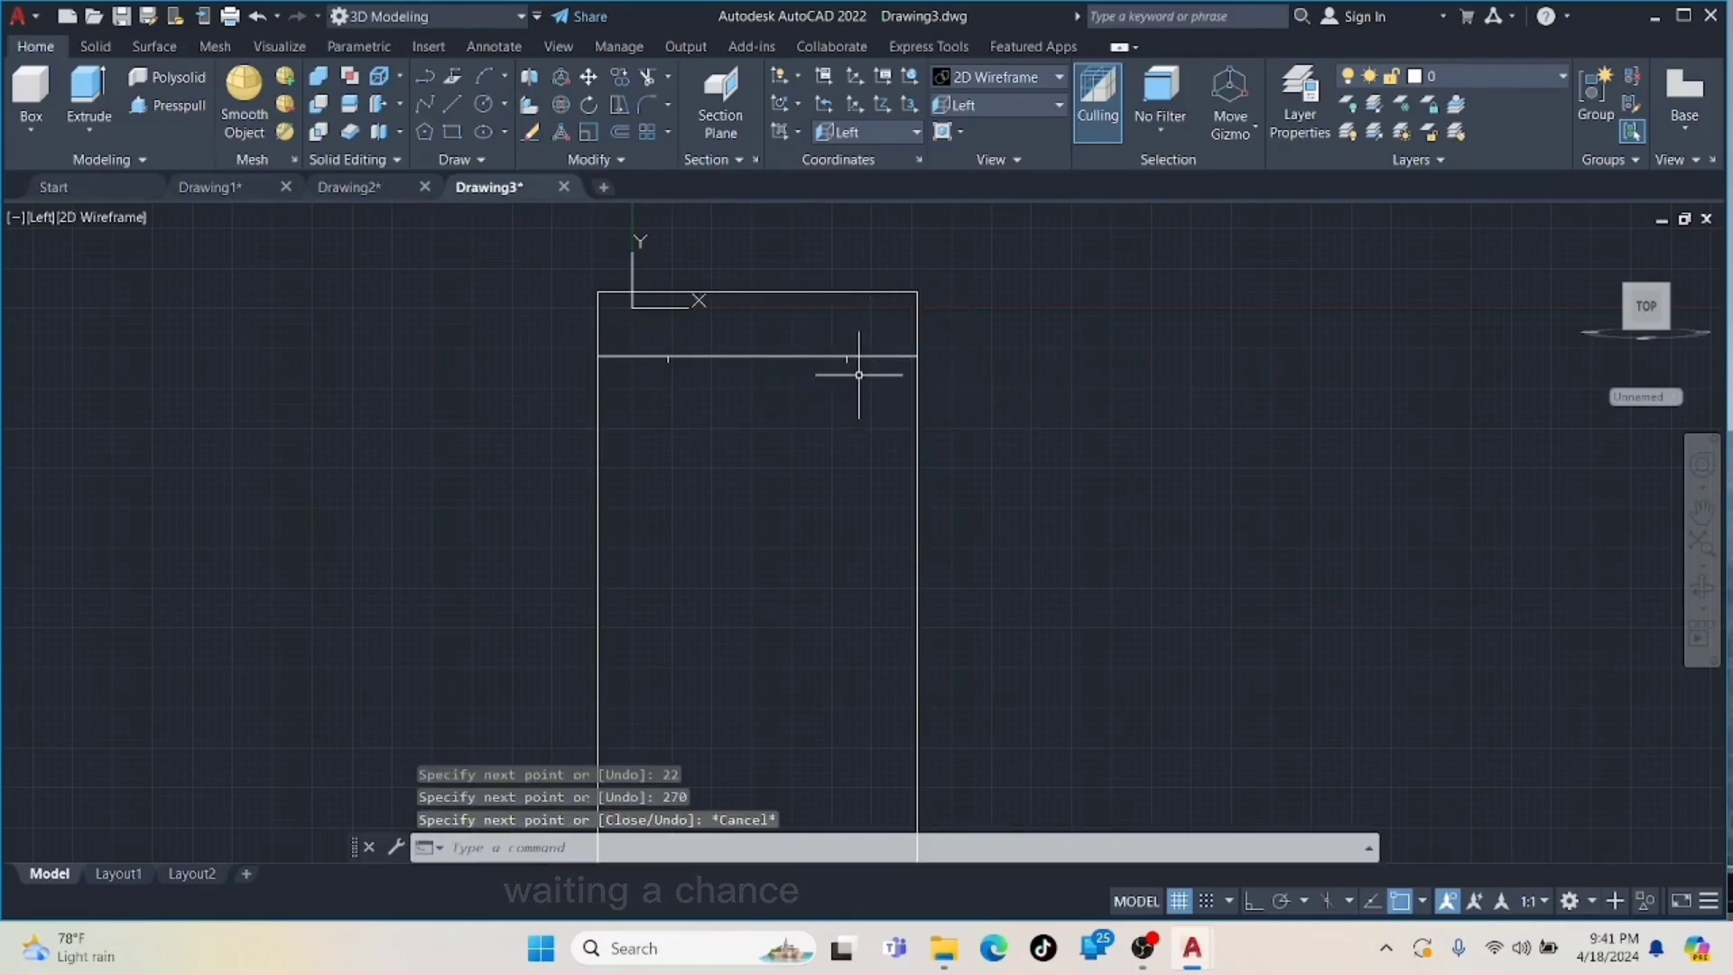
# - Draw a circle of radius 6 centred on the lower end of the left tick
pyautogui.click(483, 104)
pyautogui.click(668, 361)
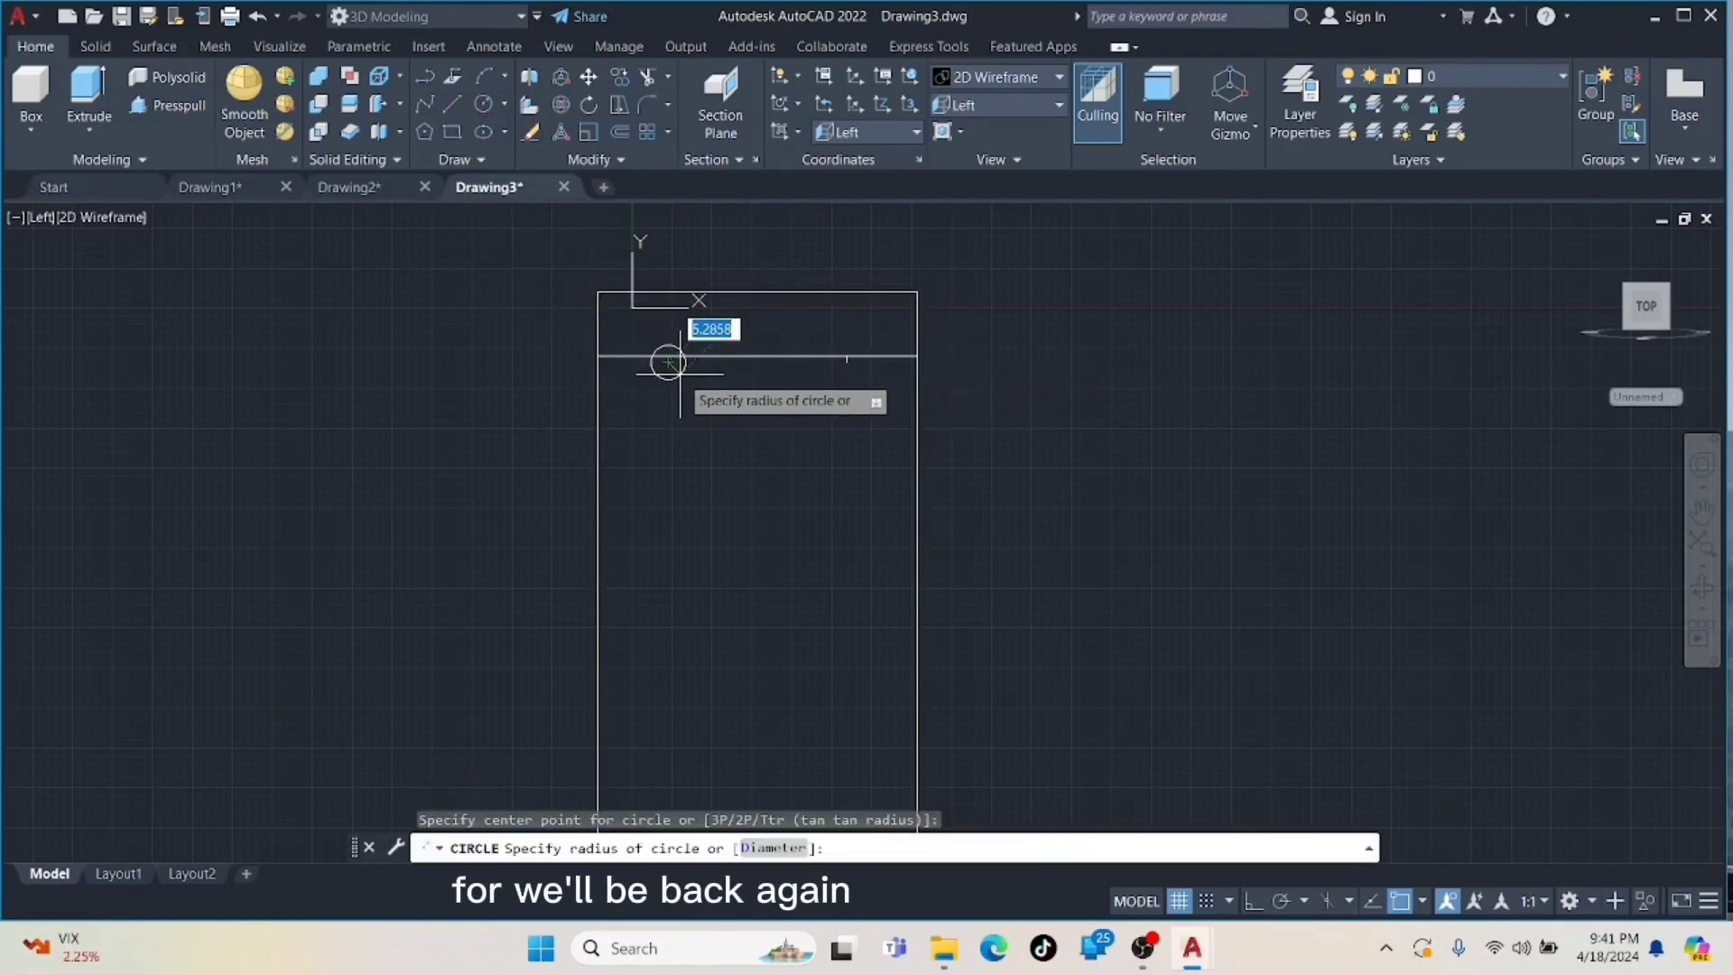
pyautogui.write('6')
pyautogui.press('Return')
# - Copy the radius 6 circle to the right tick and to the upper end of the vertical helper line
pyautogui.click(683, 347)
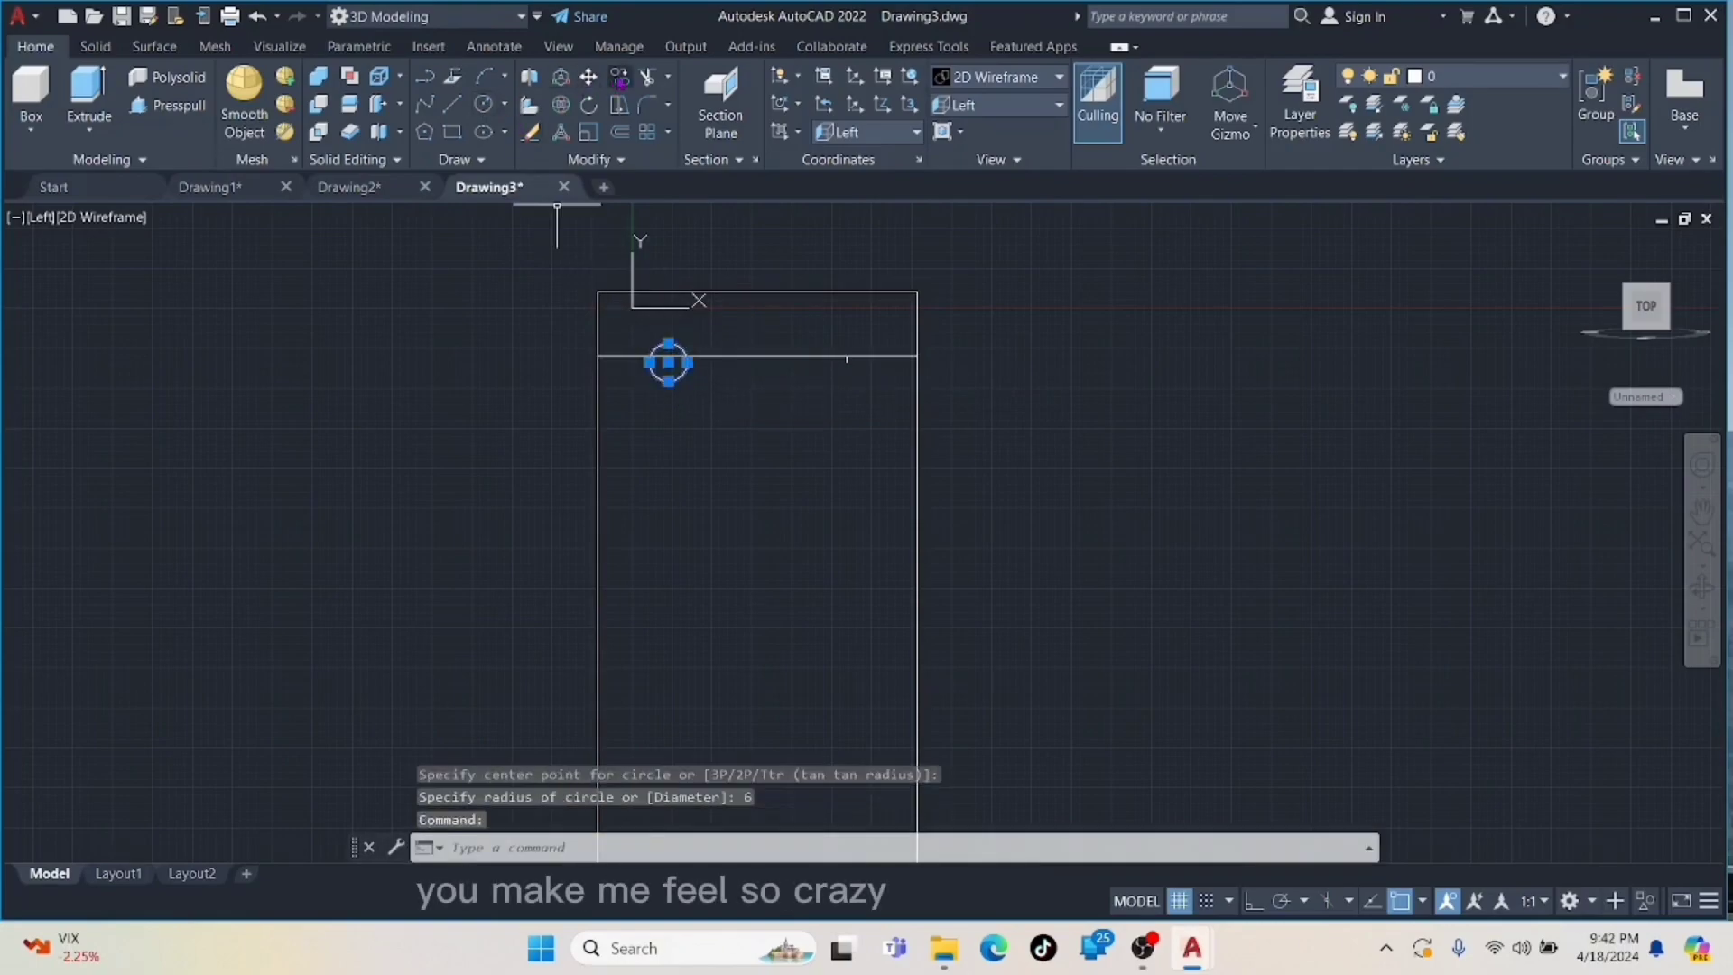
pyautogui.write('co')
pyautogui.press('Return')
pyautogui.scroll(4, 665, 368)
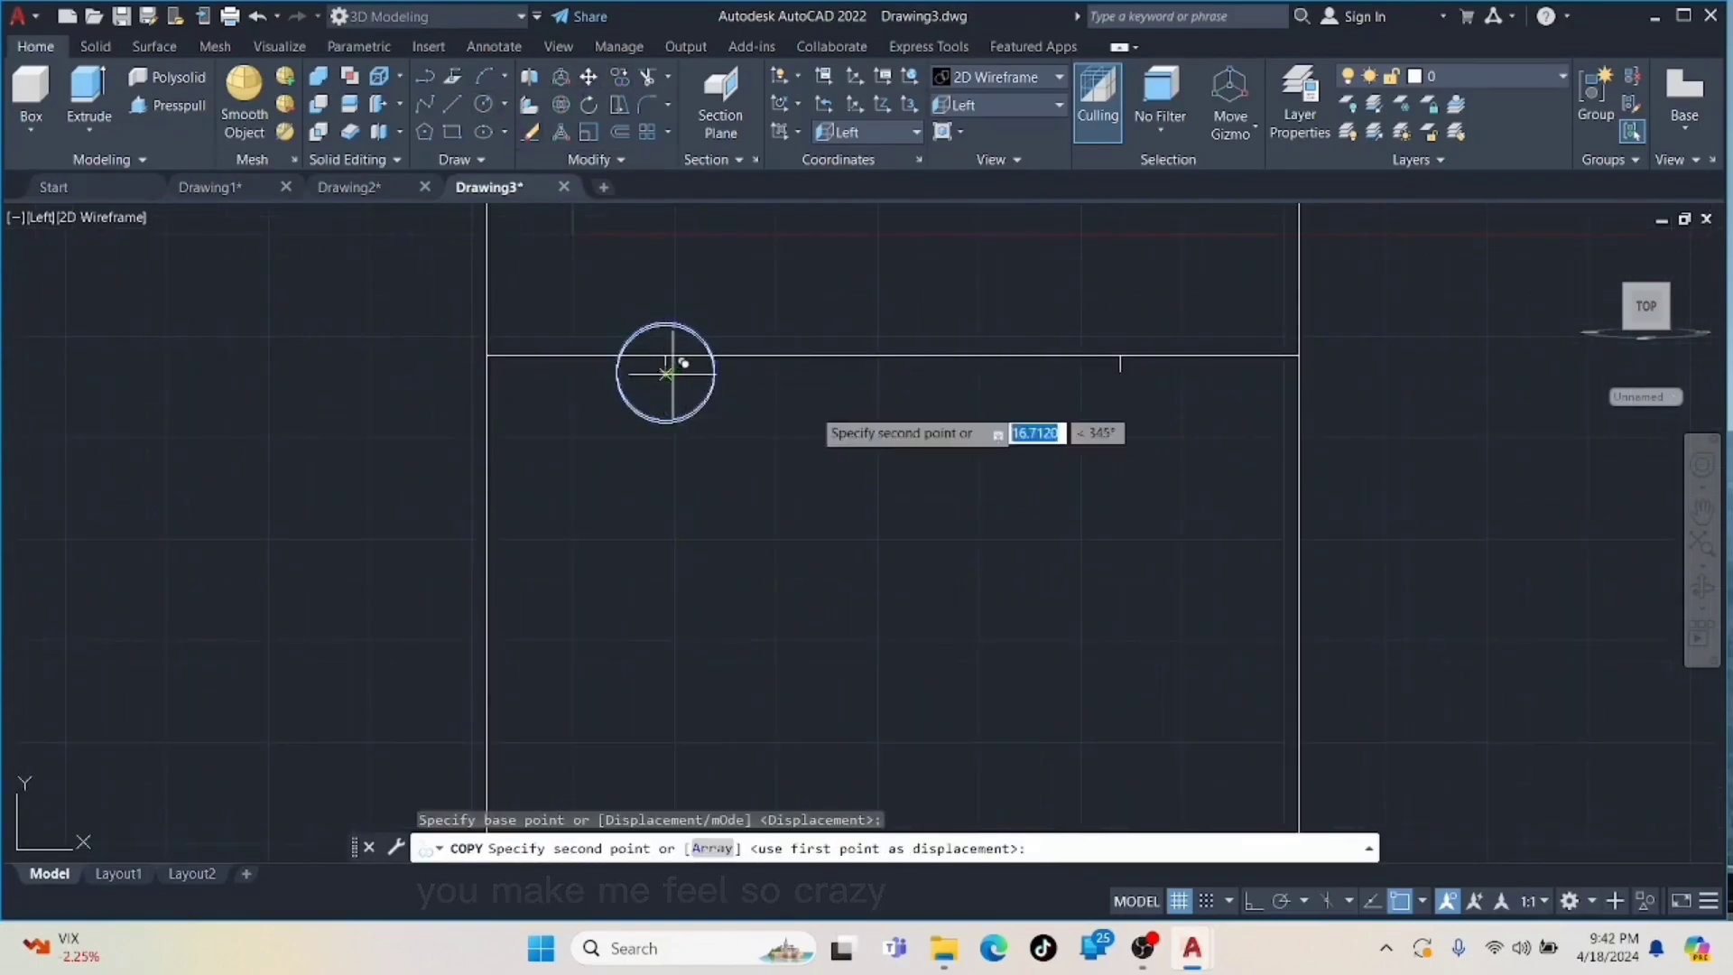
pyautogui.click(1120, 357)
pyautogui.scroll(-8, 903, 388)
pyautogui.moveTo(860, 480); pyautogui.dragTo(836, 340, button='middle')
pyautogui.scroll(4, 880, 462)
pyautogui.click(835, 591)
pyautogui.press('Escape')
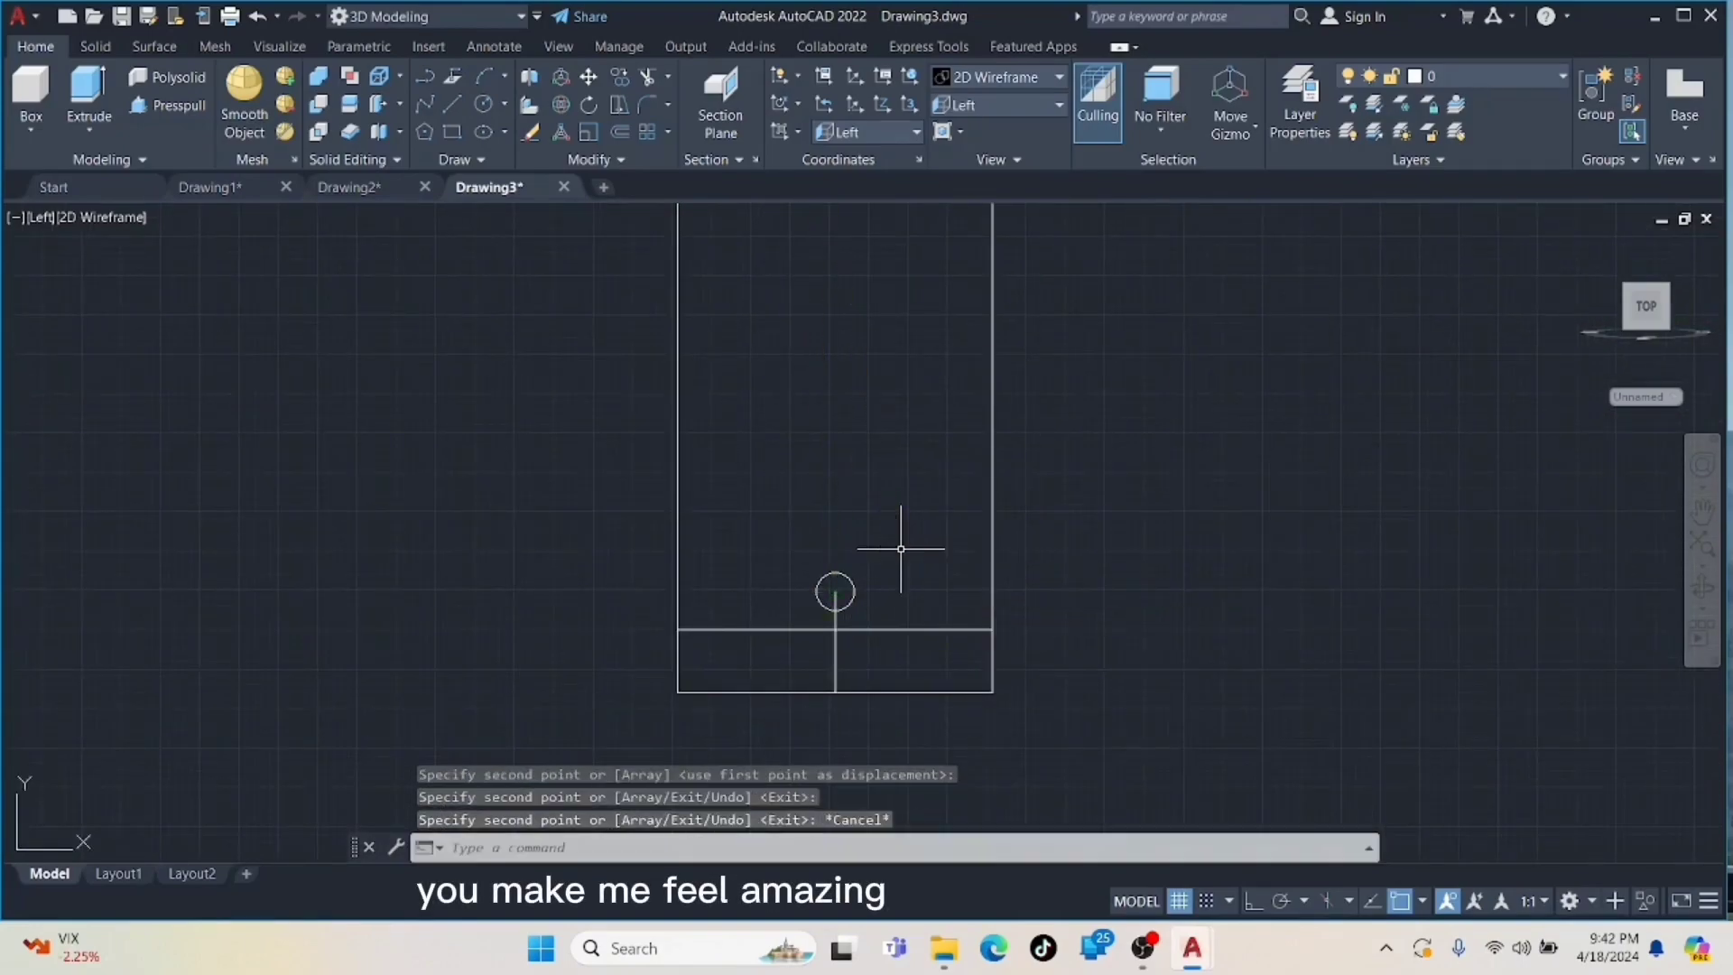
# - Delete the vertical helper line near the bottom edge and trim away the cross line and ticks inside the two upper circles
pyautogui.click(860, 615)
pyautogui.press('Delete')
pyautogui.moveTo(884, 555); pyautogui.dragTo(850, 782, button='middle')
pyautogui.scroll(5, 848, 497)
pyautogui.scroll(-2, 848, 496)
pyautogui.scroll(2, 781, 704)
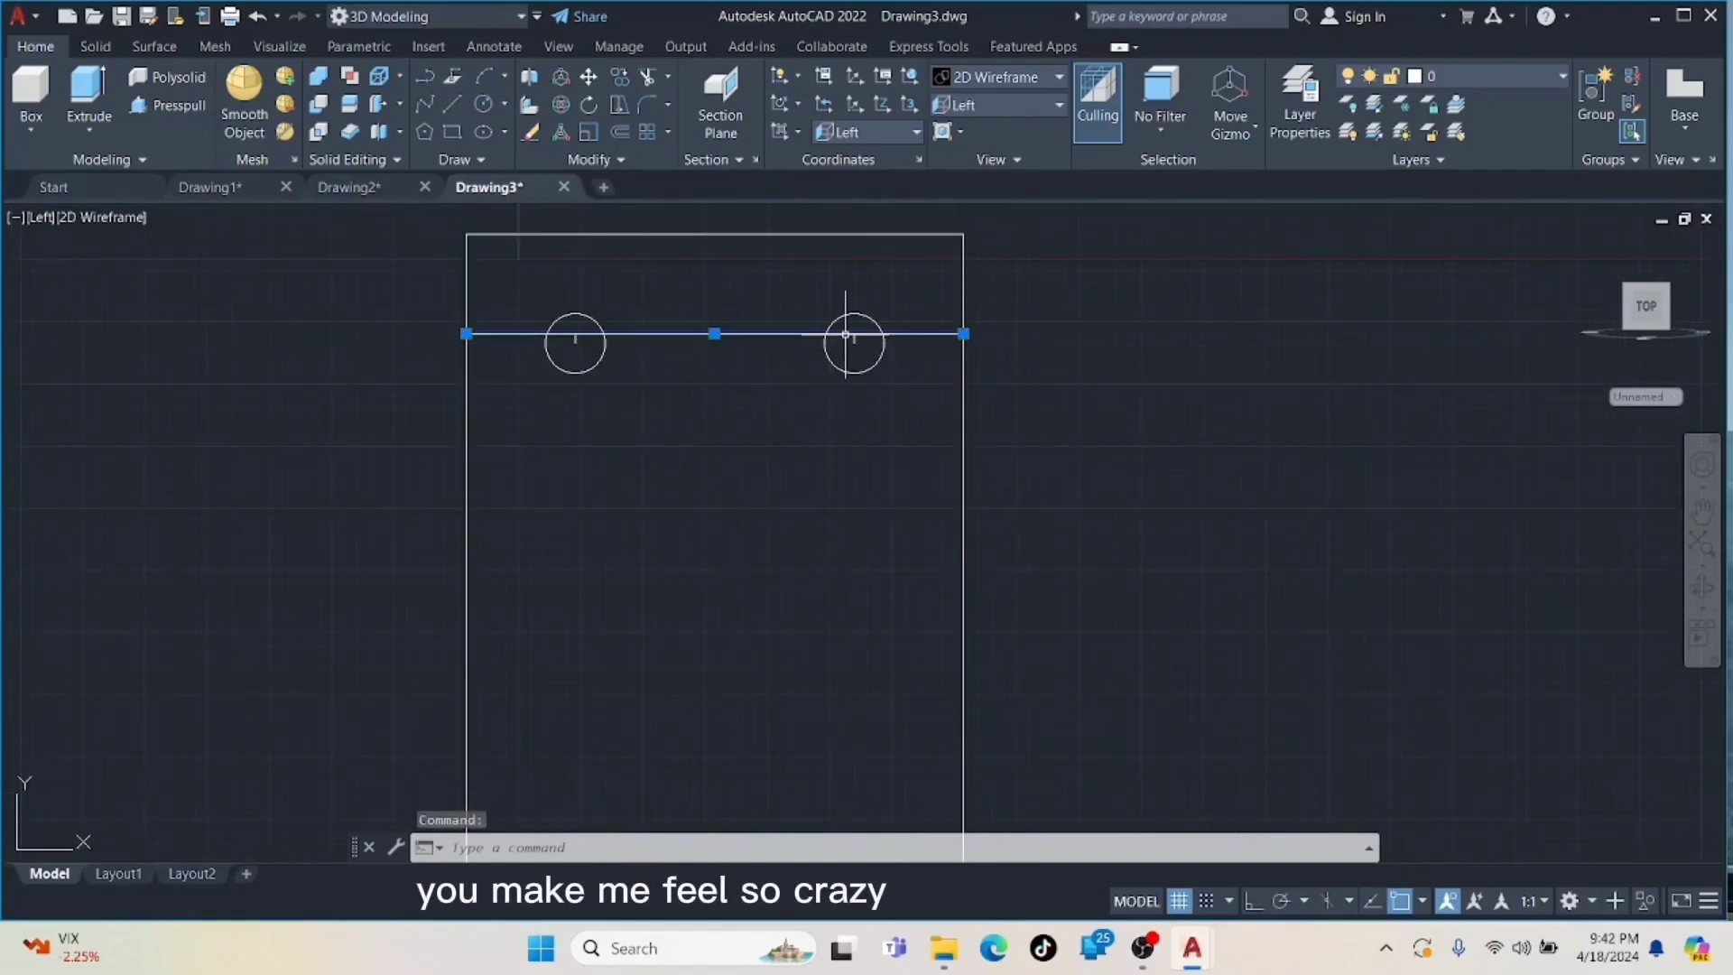
pyautogui.click(620, 78)
pyautogui.click(647, 78)
pyautogui.click(585, 334)
pyautogui.click(575, 337)
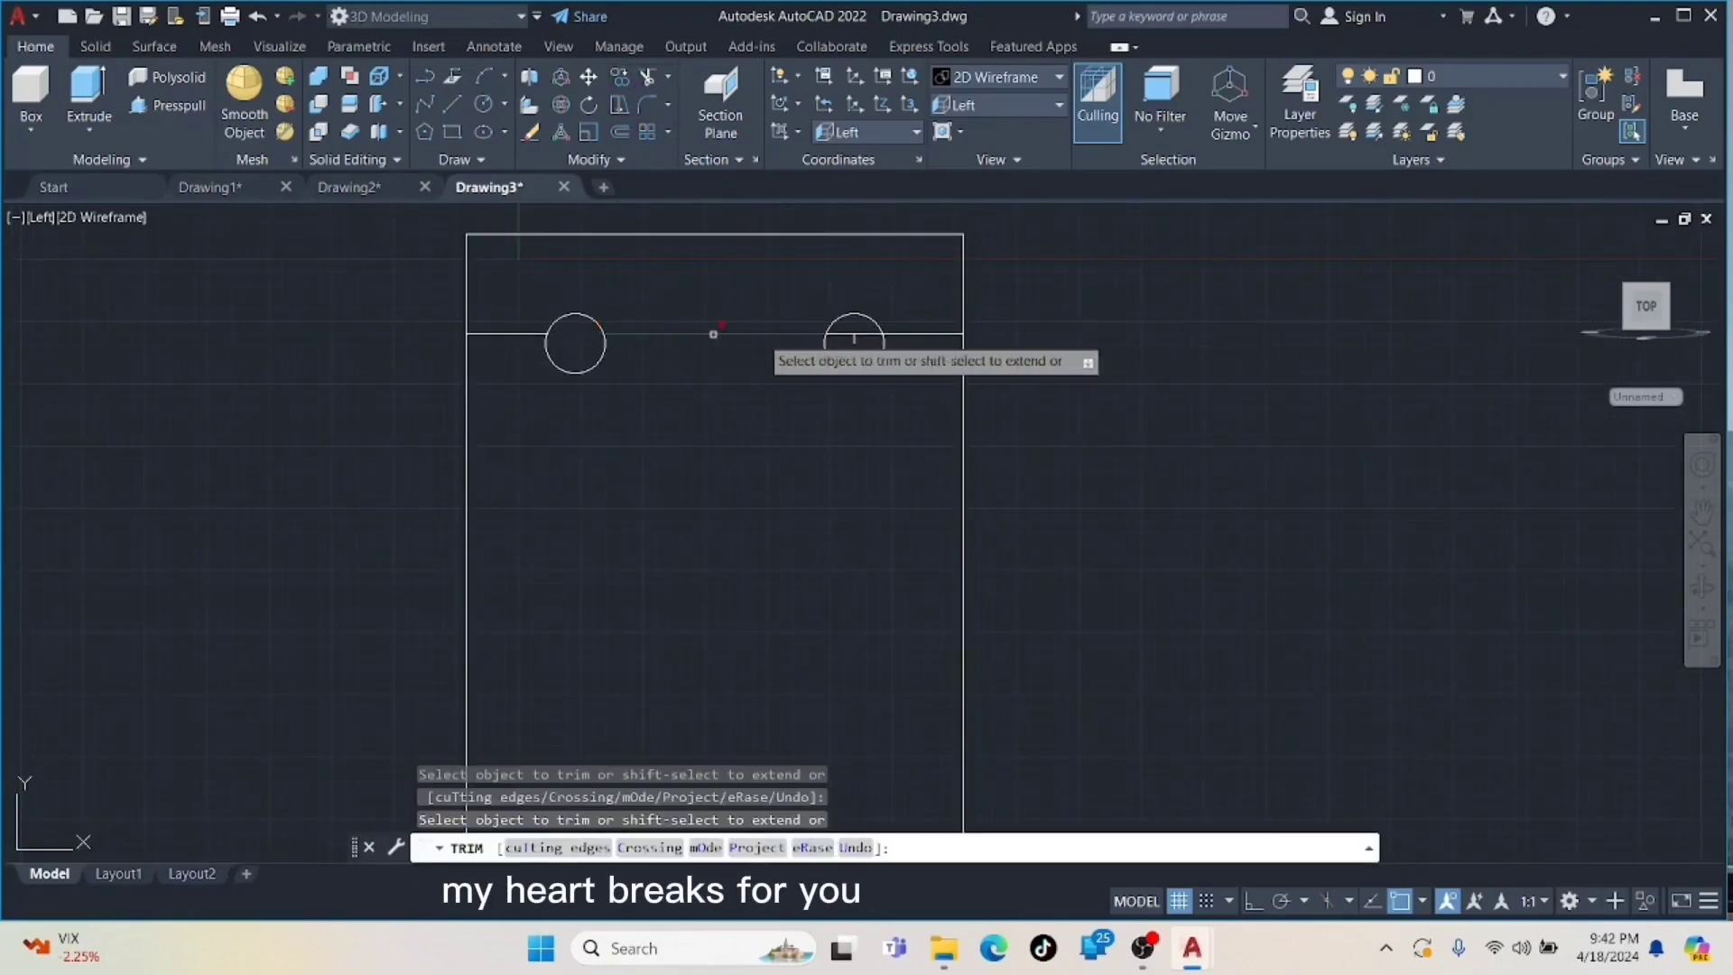
pyautogui.click(856, 340)
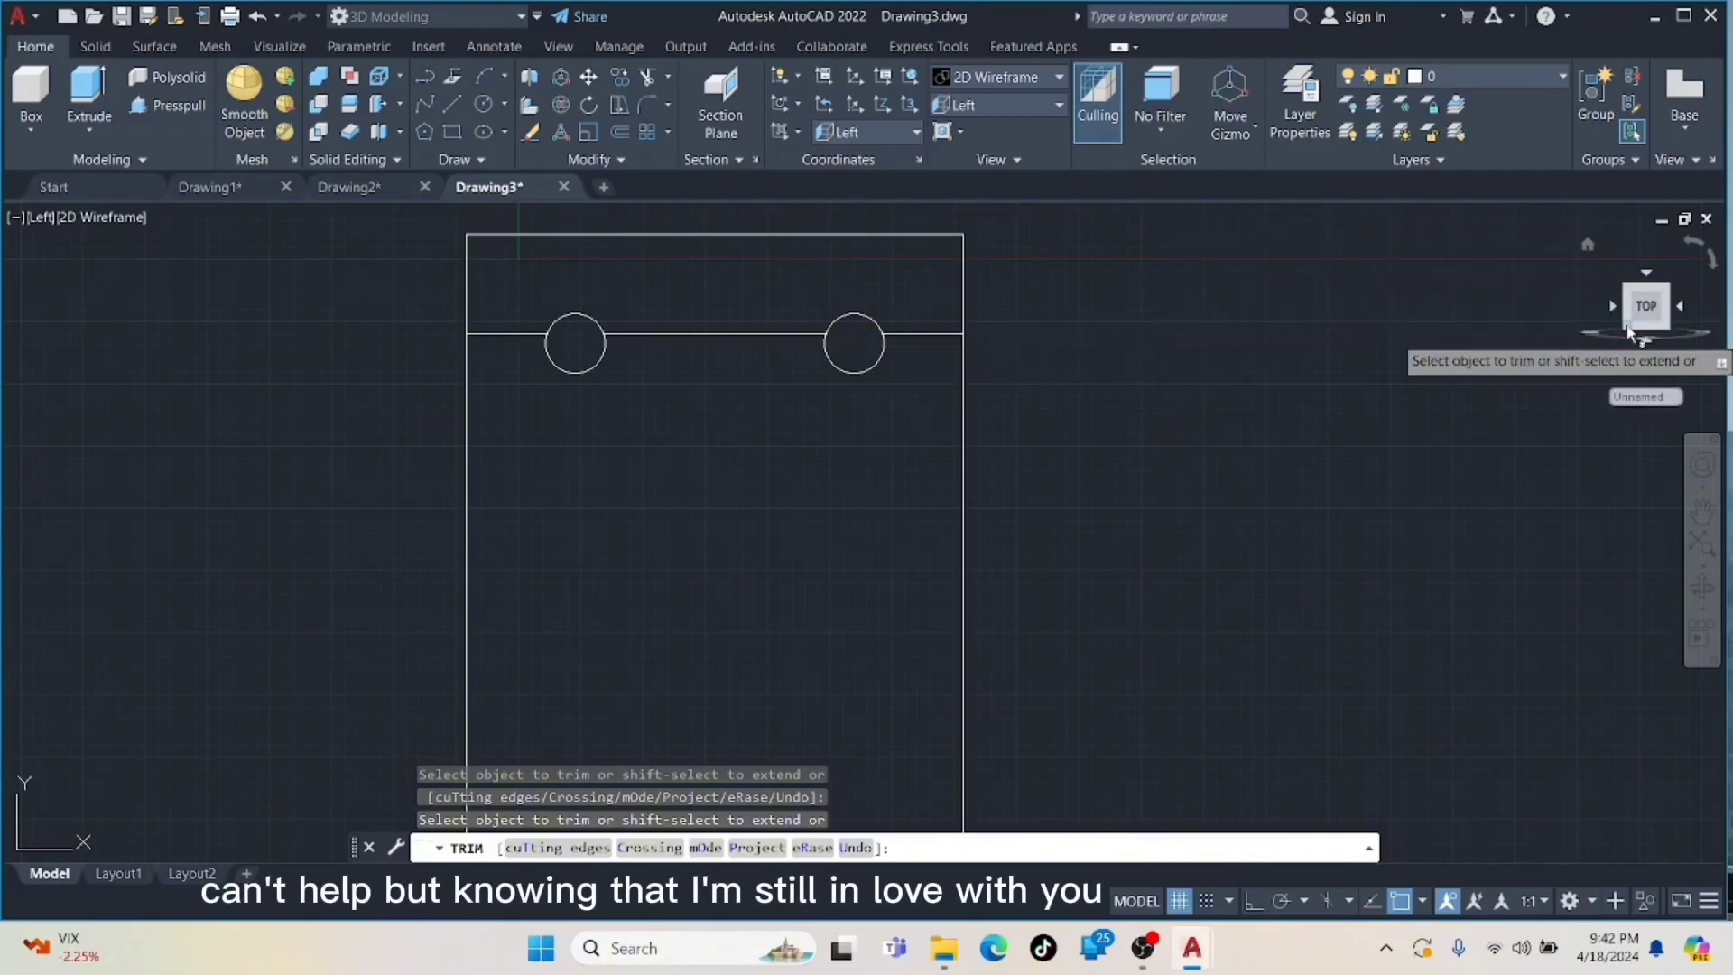
# - Switch to an isometric view and presspull the narrow strip beside the two circles downward by 44
pyautogui.click(1630, 333)
pyautogui.click(166, 105)
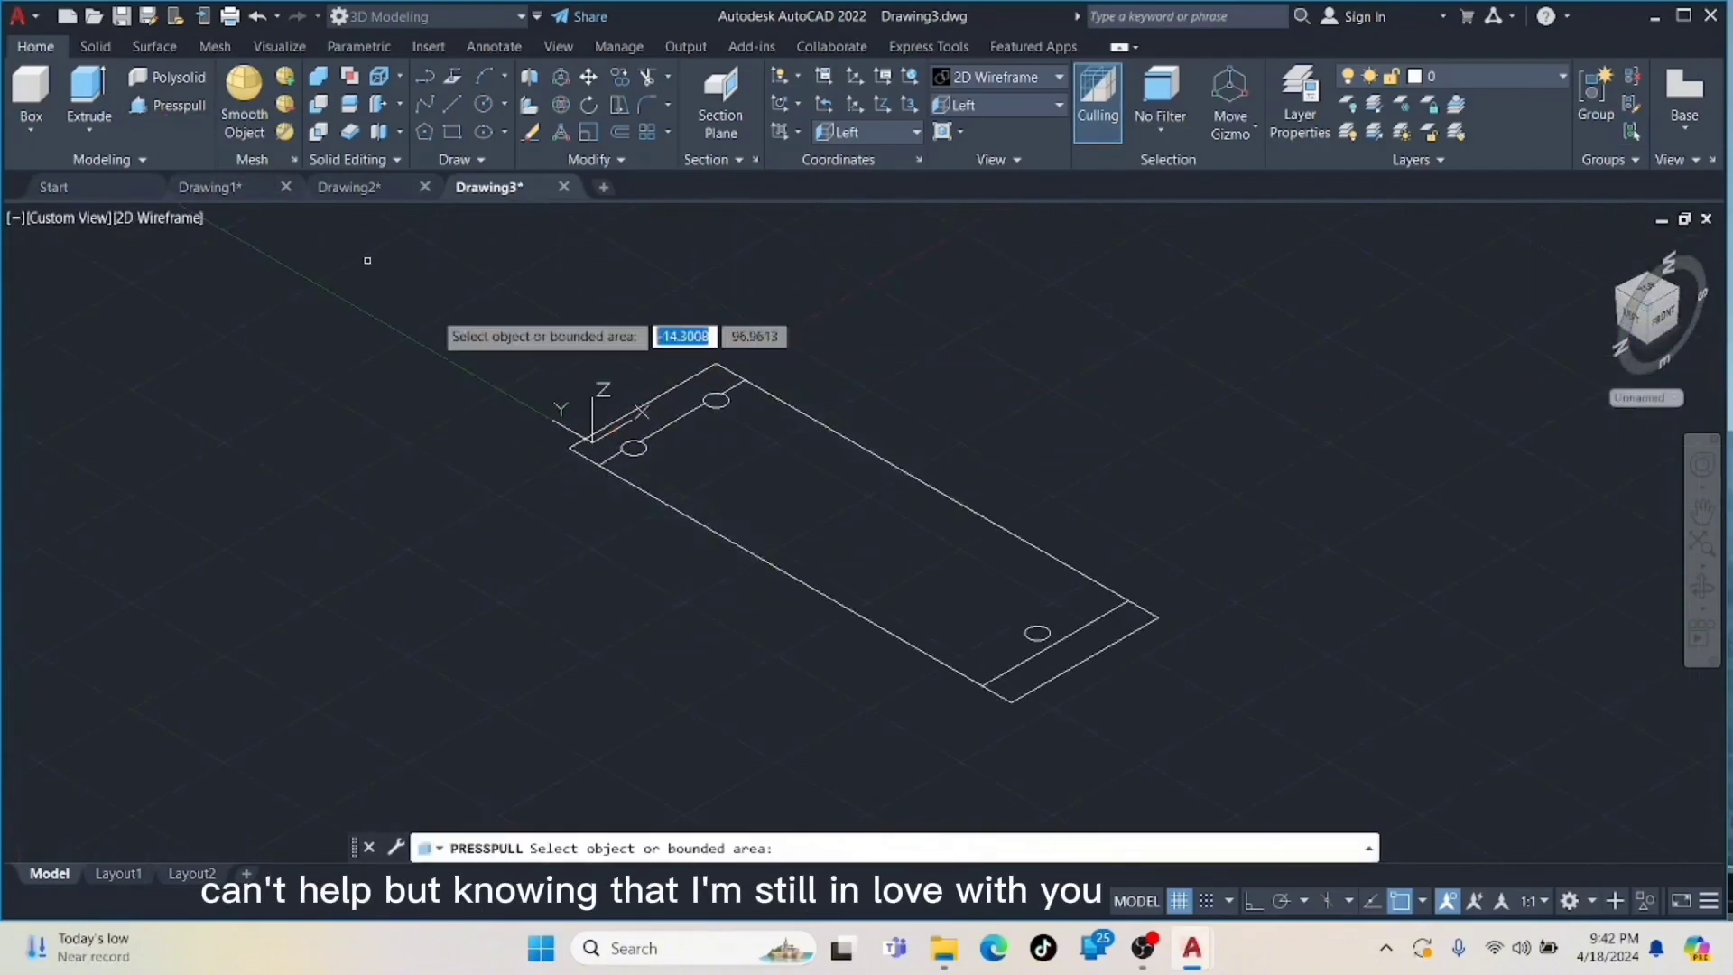
pyautogui.click(666, 412)
pyautogui.write('44')
pyautogui.press('Return')
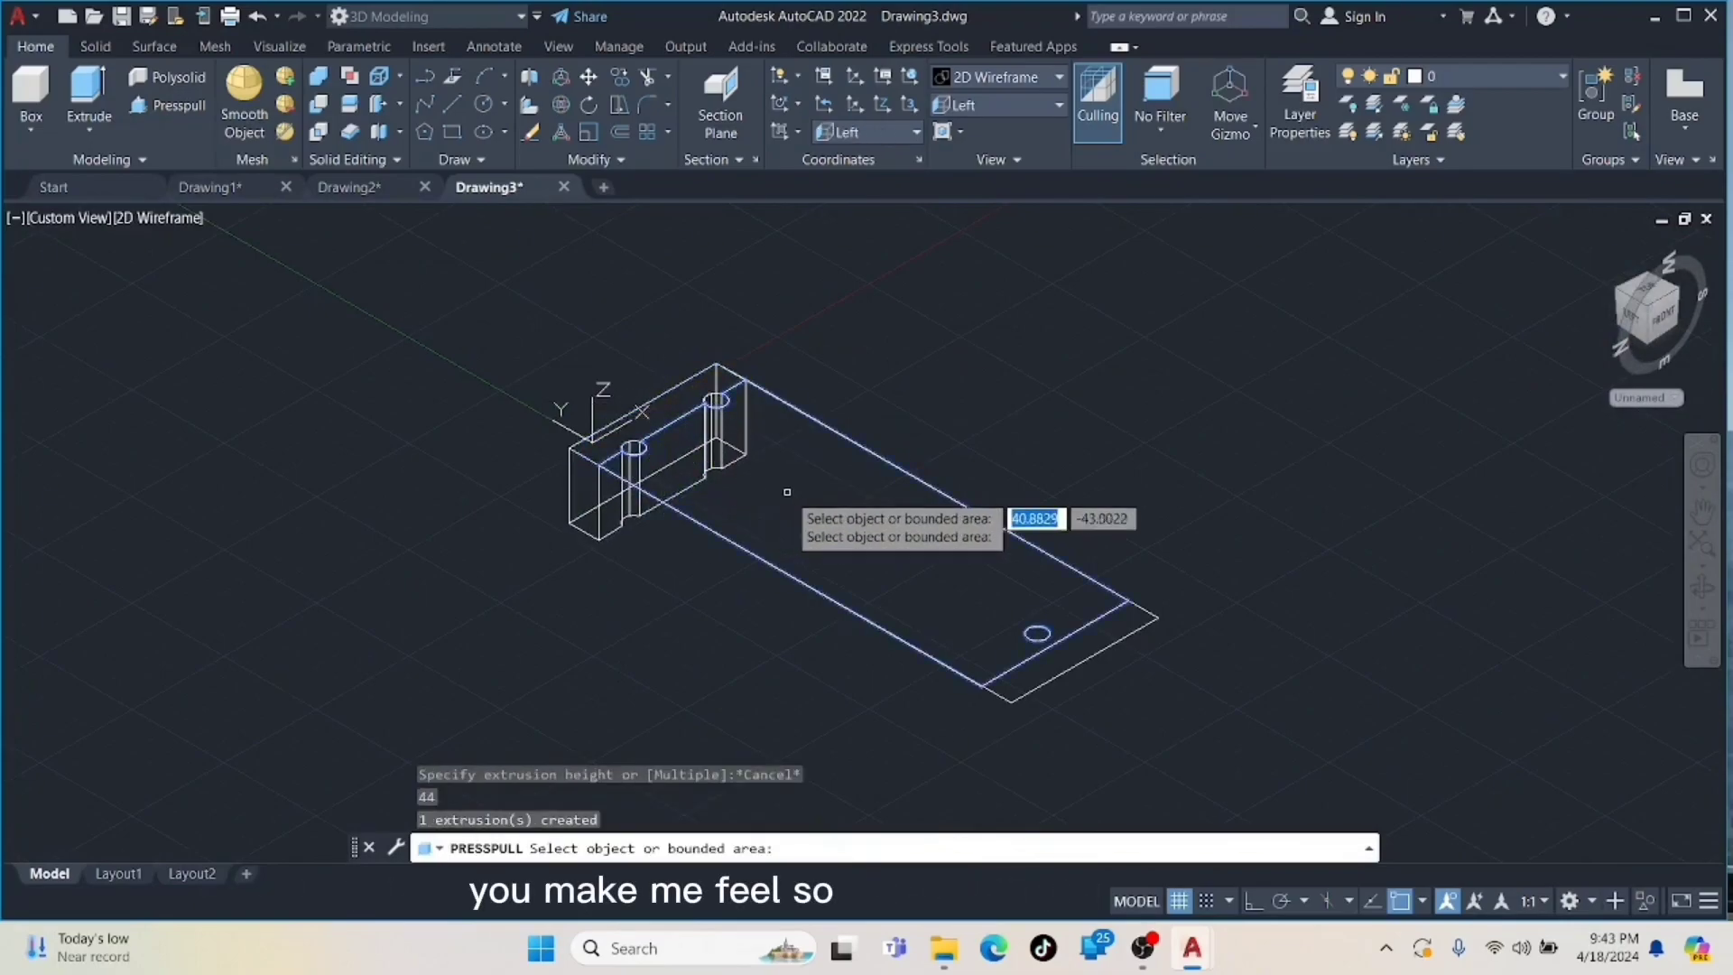
# - Presspull the large middle area around the circles downward by 20
pyautogui.click(787, 494)
pyautogui.write('20')
pyautogui.press('Return')
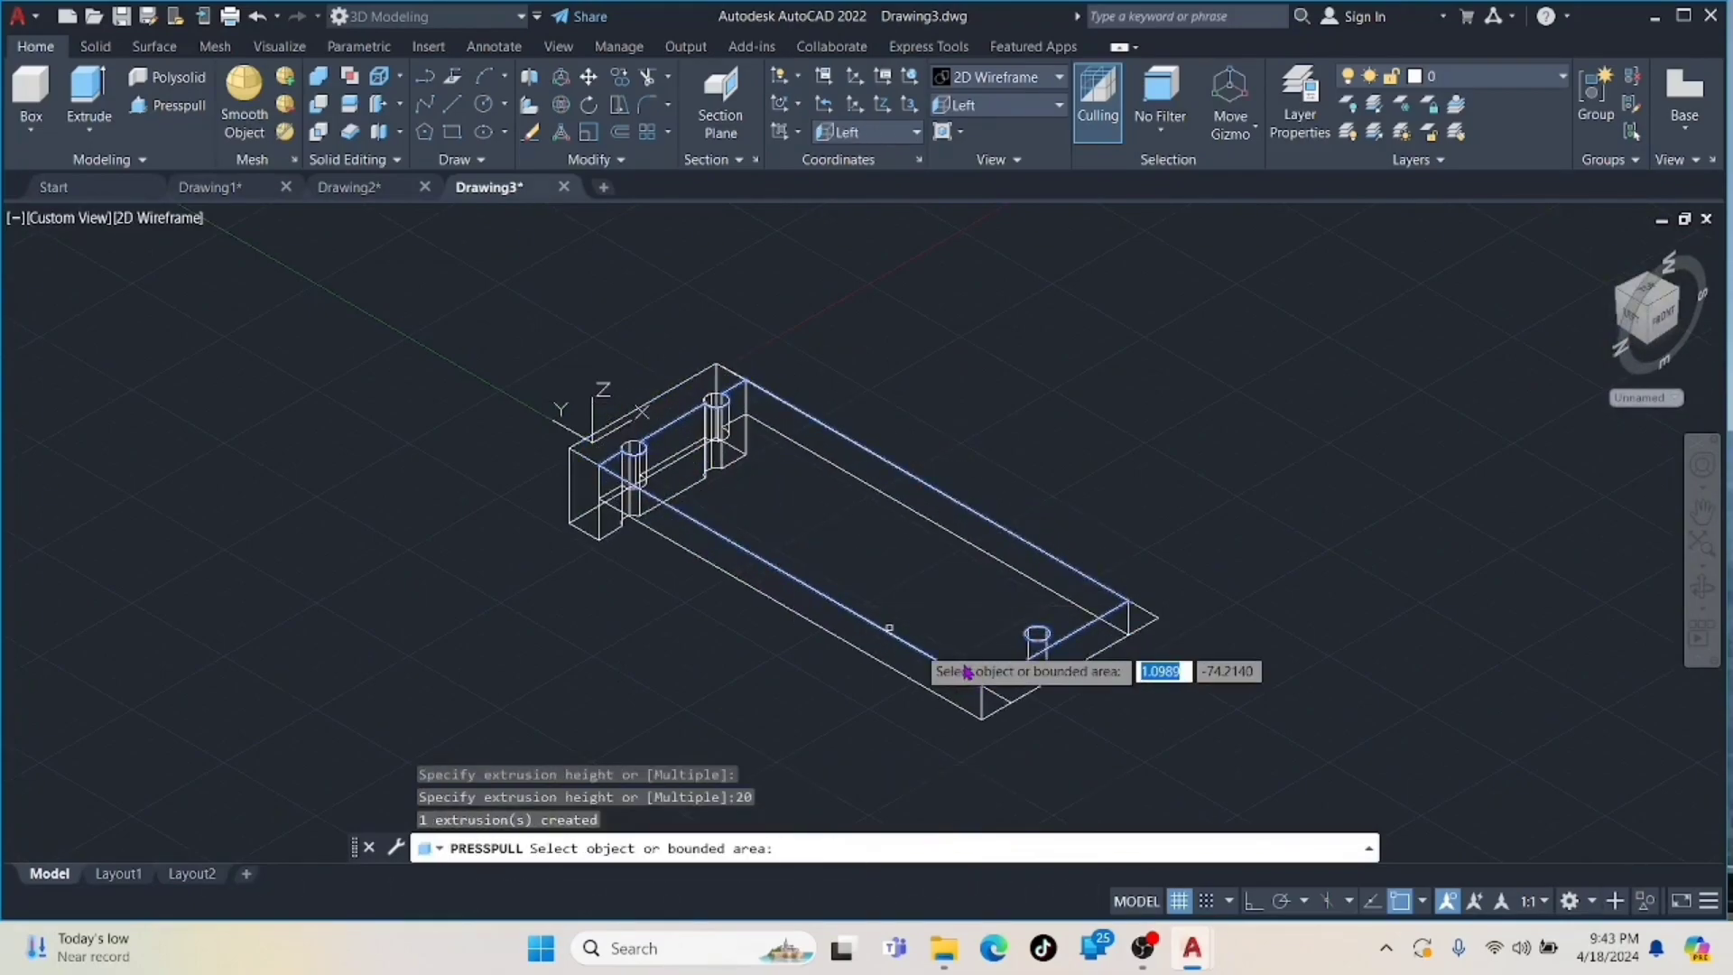
# - Presspull the narrow strip at the single-circle end of the part downward by 44
pyautogui.click(1020, 697)
pyautogui.press('Escape')
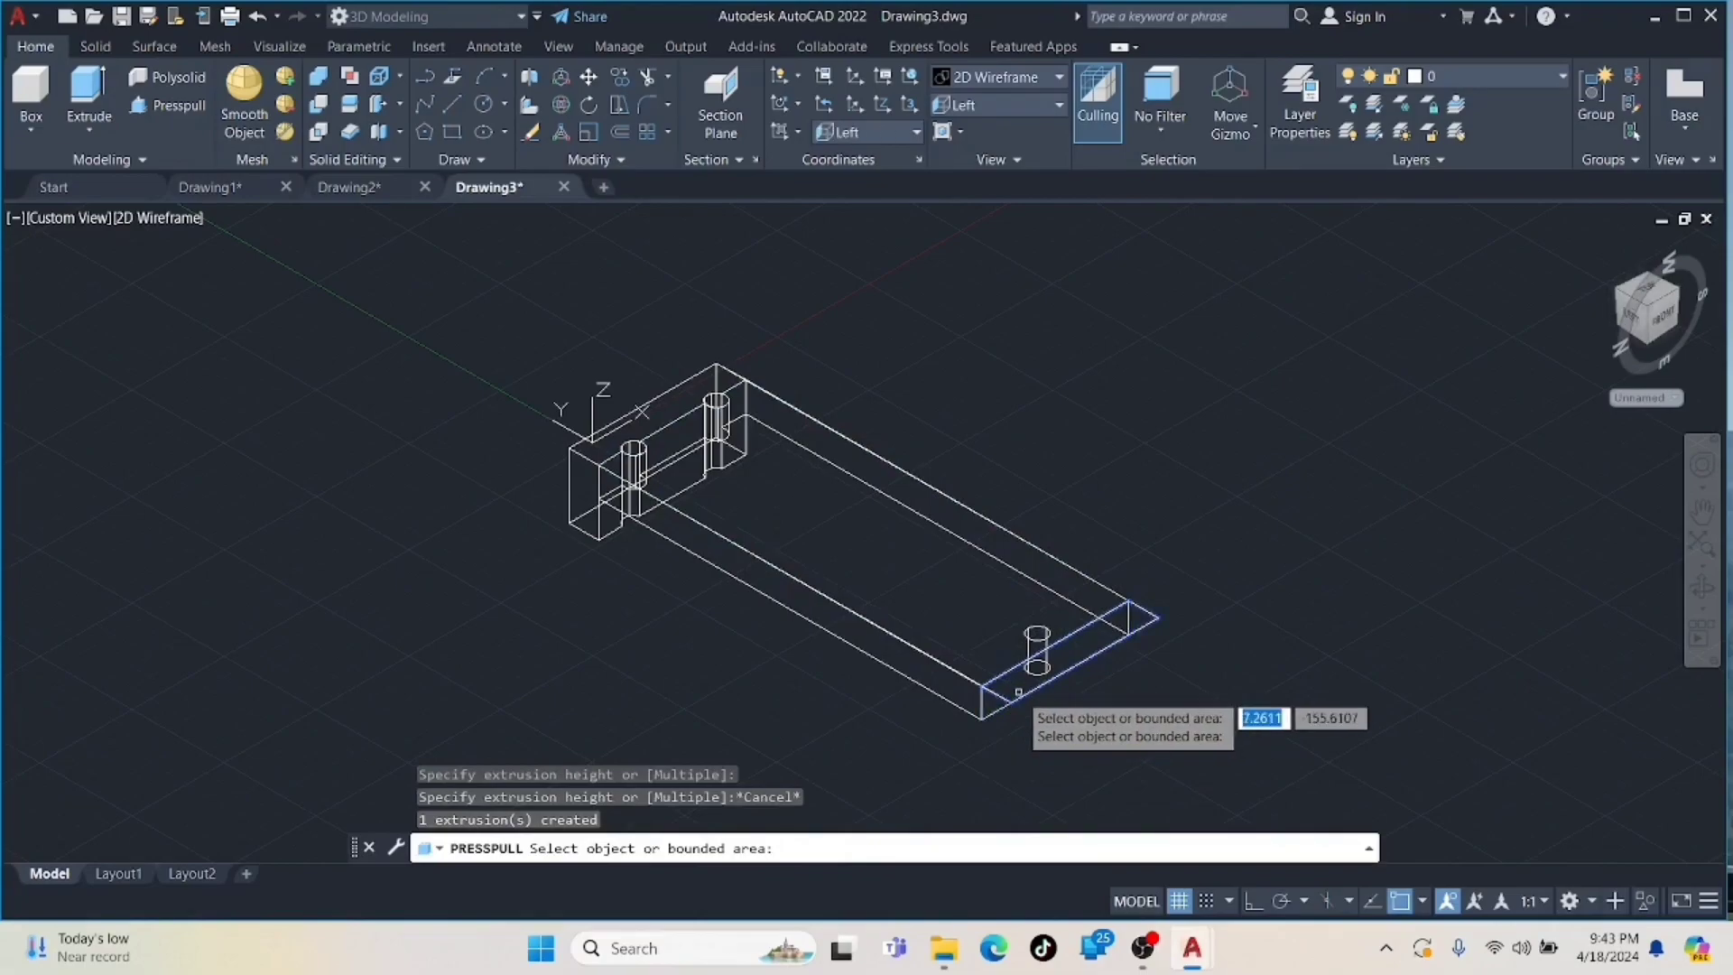
pyautogui.scroll(6, 1017, 691)
pyautogui.click(1018, 693)
pyautogui.press('Escape')
pyautogui.scroll(2, 1171, 711)
pyautogui.scroll(-6, 1173, 686)
pyautogui.scroll(1, 1119, 478)
pyautogui.click(1296, 375)
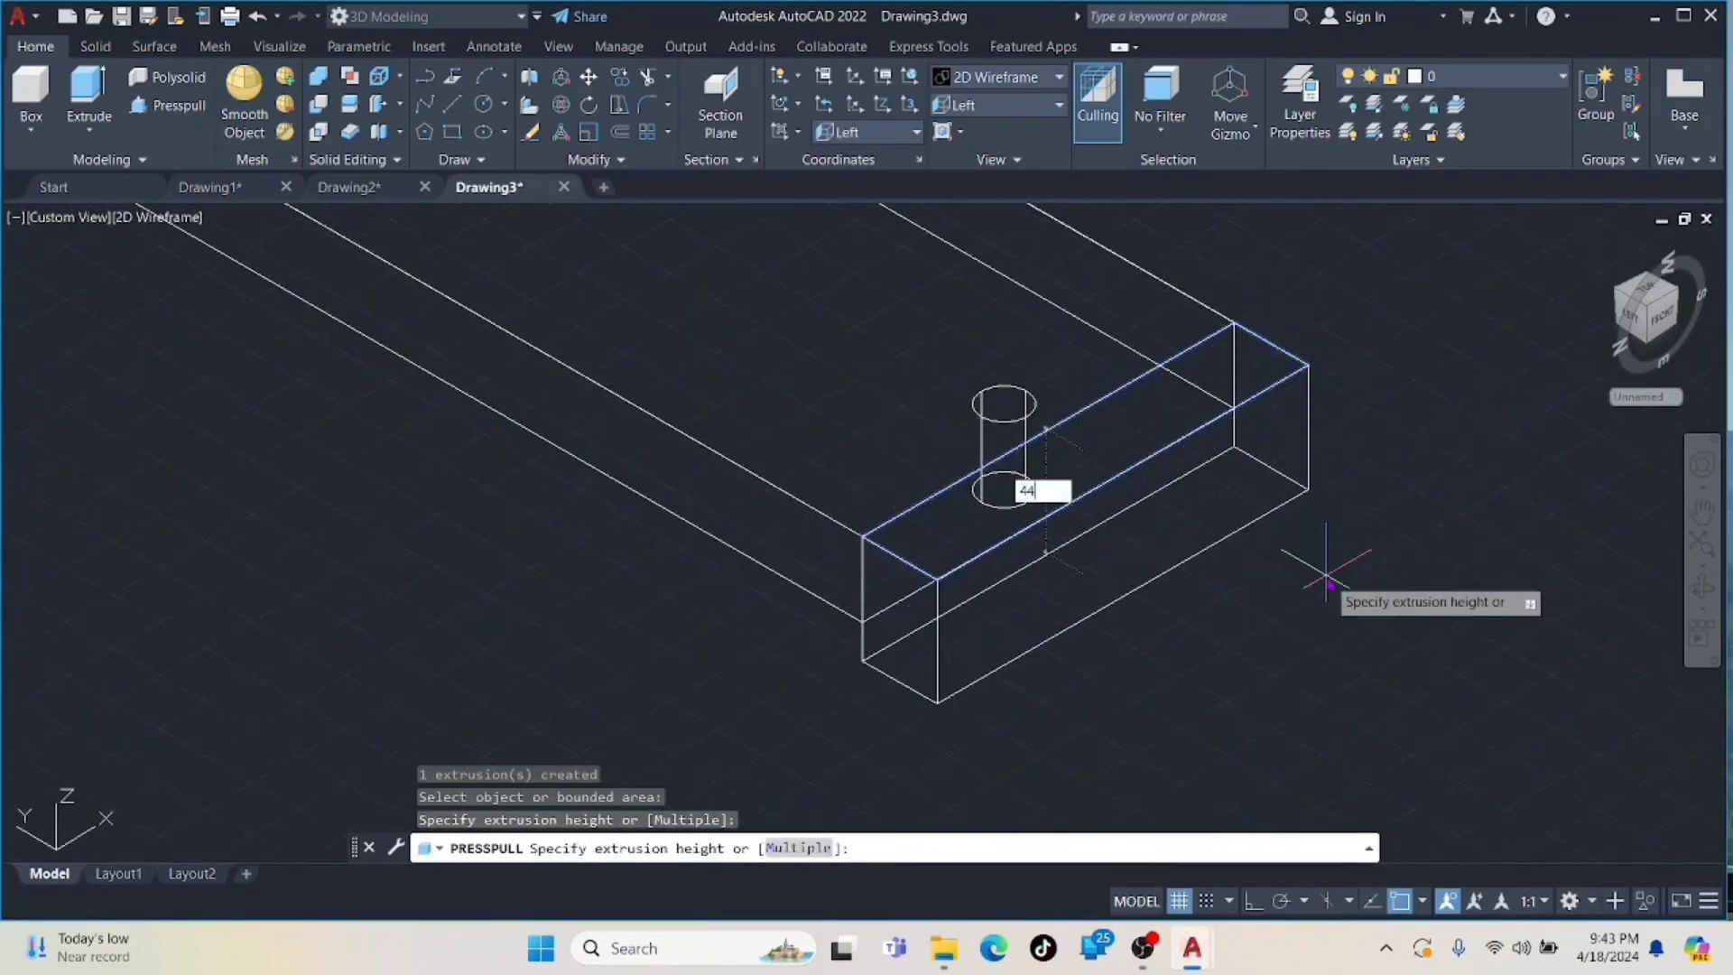
pyautogui.press('Return')
# - Switch to the Front view and leave empty drawing space beside the part
pyautogui.scroll(-5, 1326, 576)
pyautogui.moveTo(1276, 588); pyautogui.dragTo(967, 702, button='middle')
pyautogui.click(1657, 298)
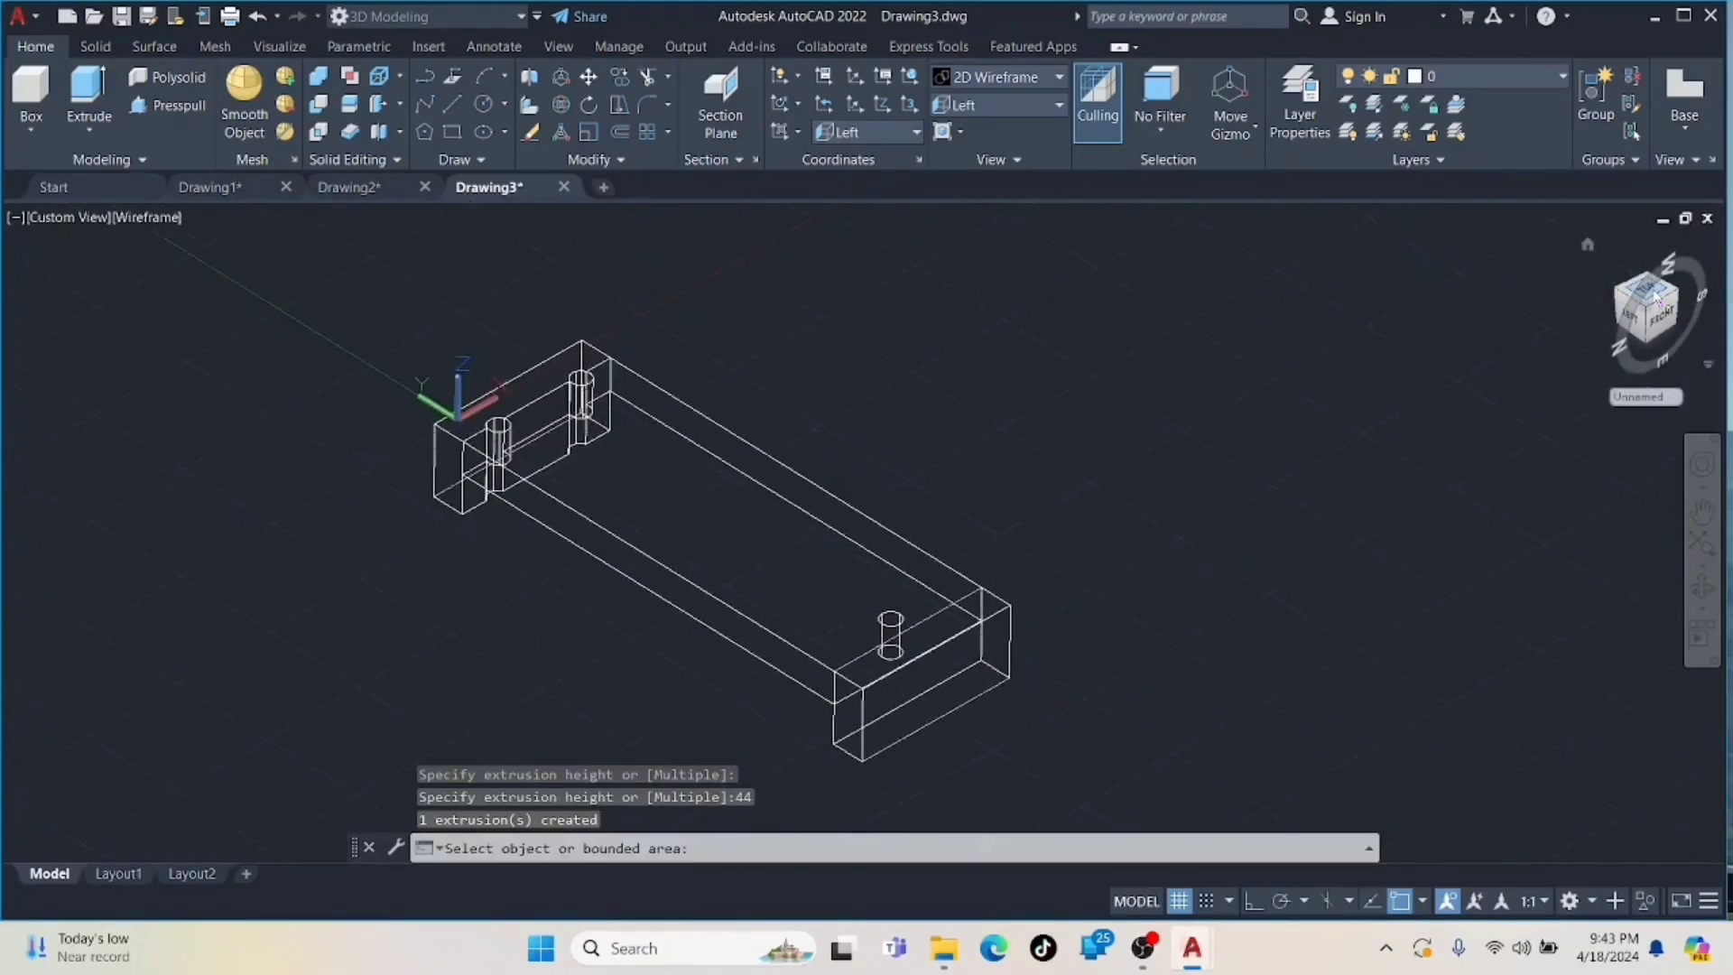
pyautogui.click(1059, 105)
pyautogui.click(992, 212)
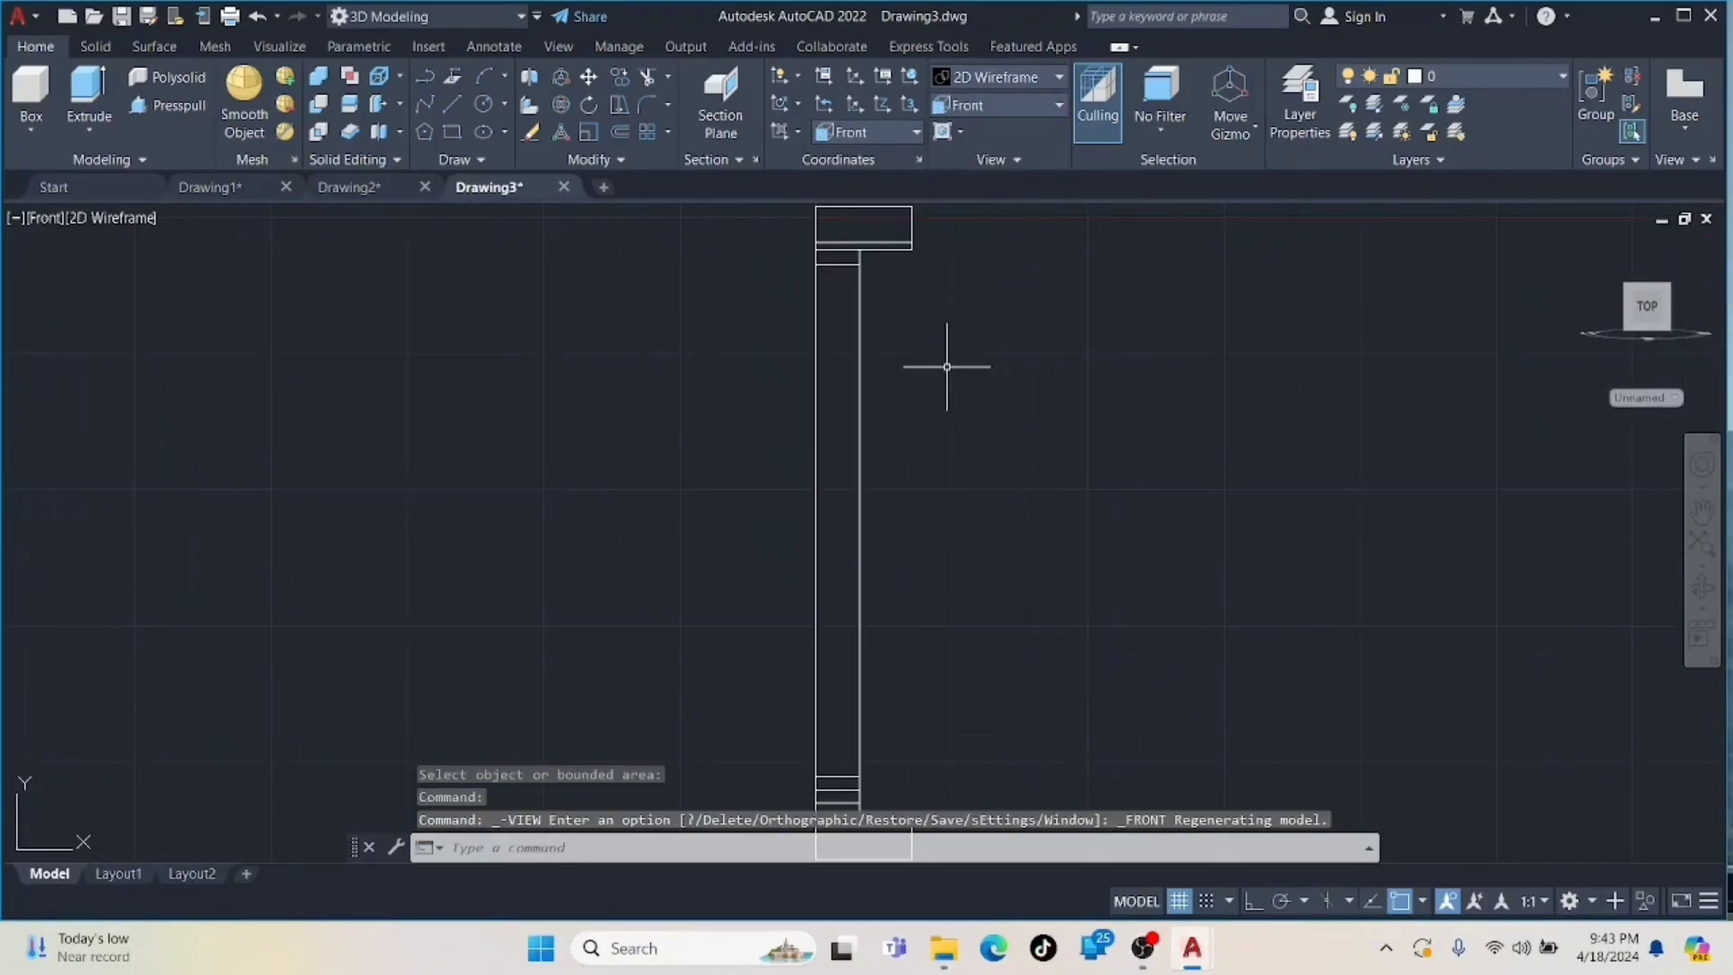
pyautogui.moveTo(947, 366); pyautogui.dragTo(1249, 410, button='middle')
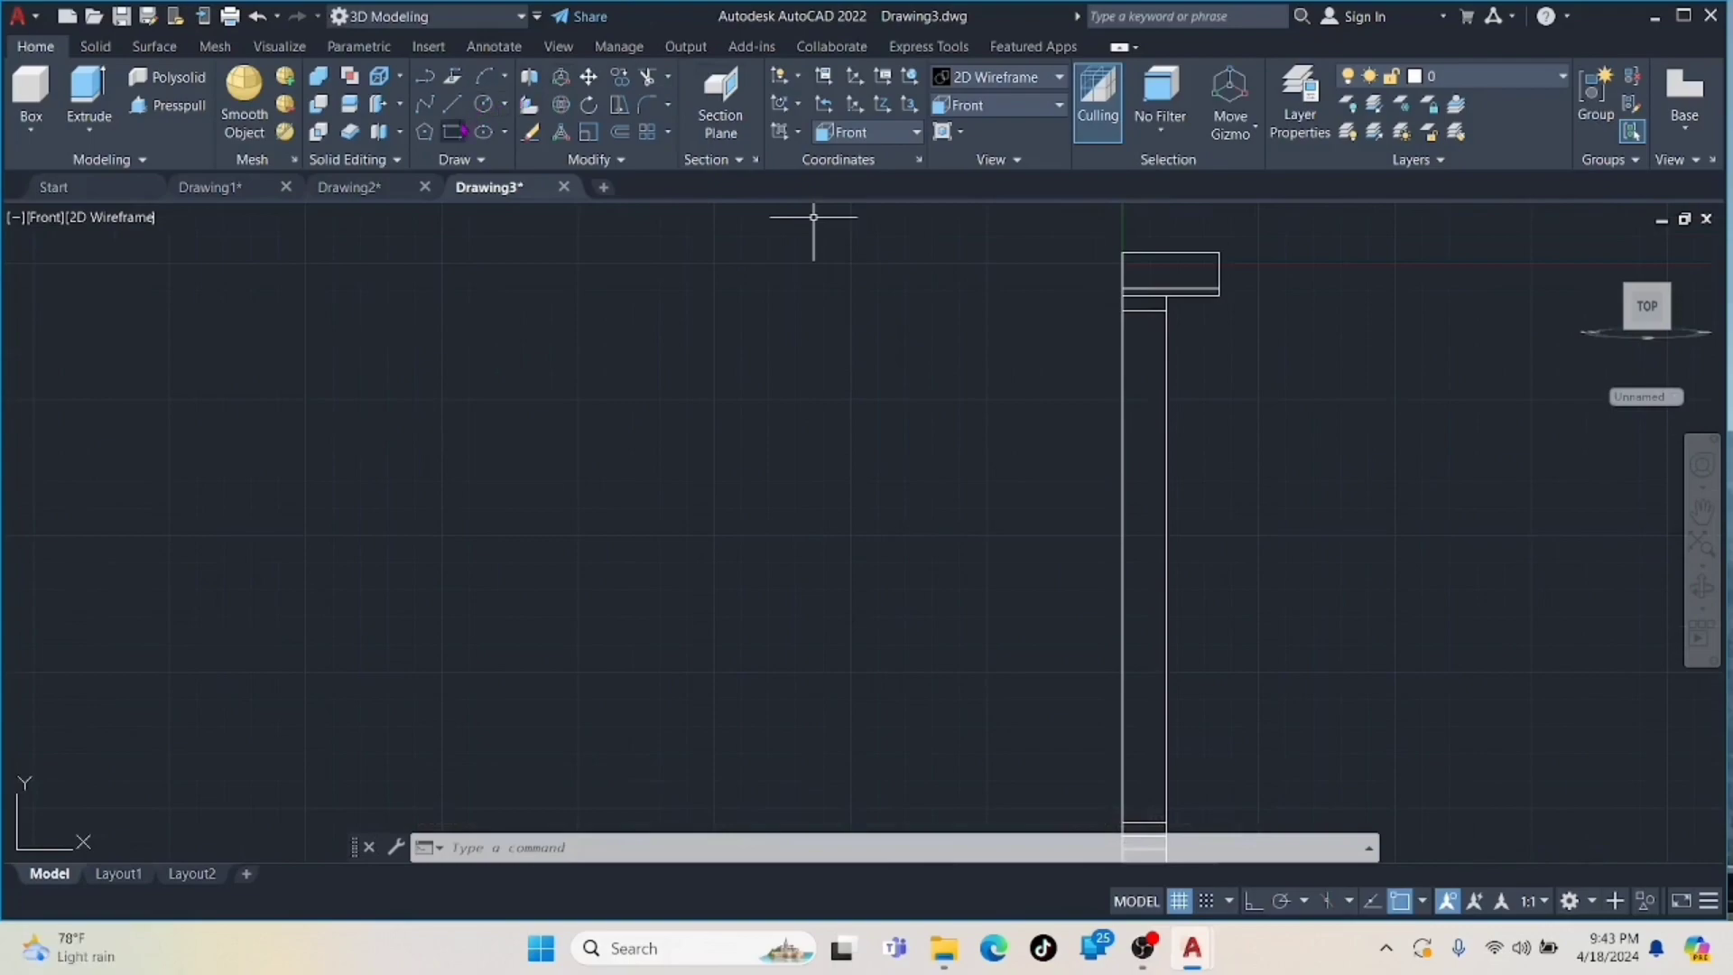
# - Draw a horizontal line 70 long beside the part and a vertical line 70 long up from its right end
pyautogui.press('l')
pyautogui.press('Return')
pyautogui.click(546, 244)
pyautogui.write('70.0000')
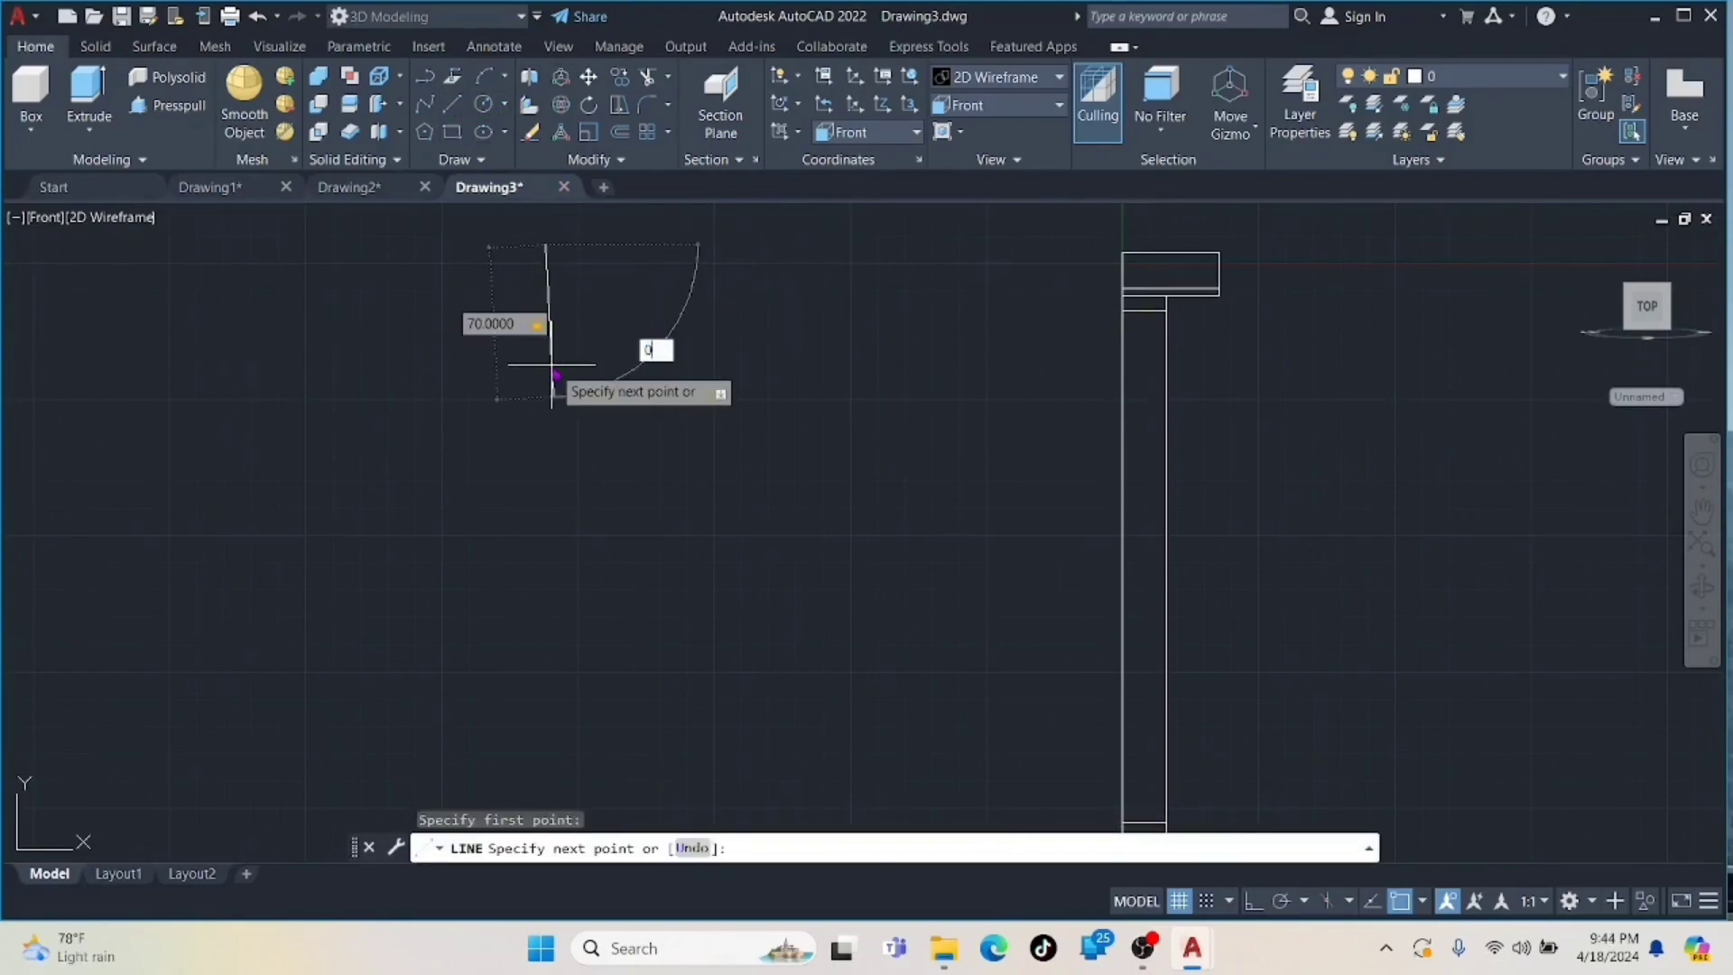
pyautogui.press('Return')
pyautogui.moveTo(570, 367); pyautogui.dragTo(516, 626, button='middle')
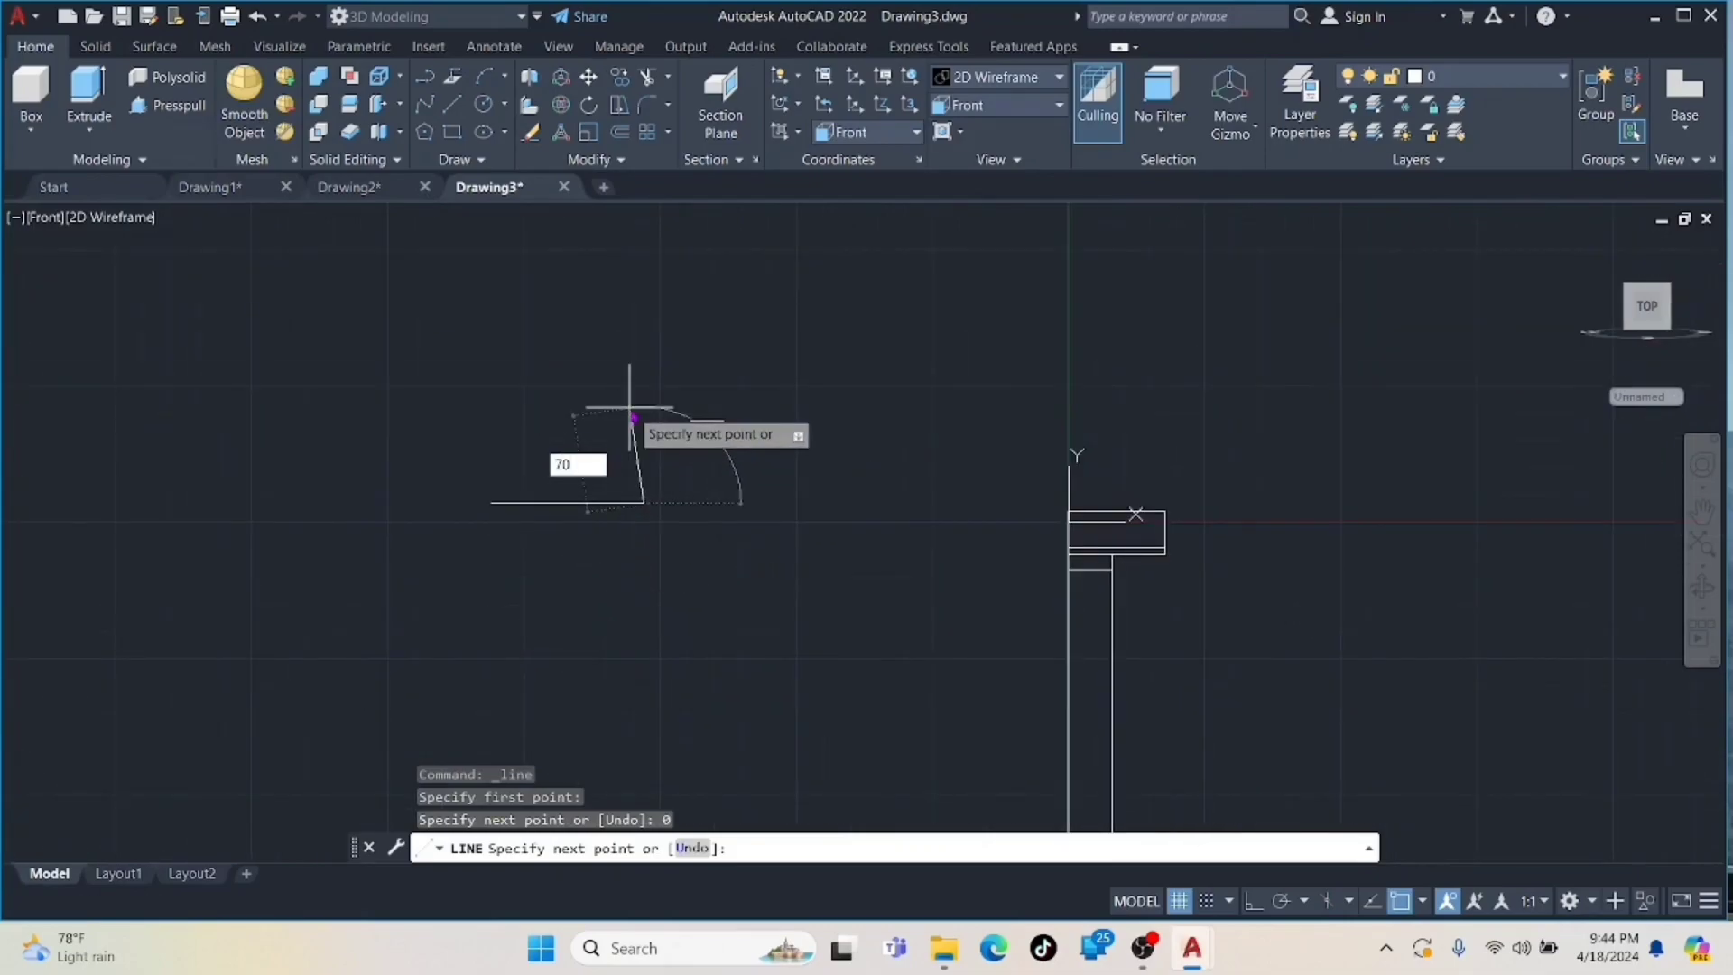
pyautogui.write('90')
pyautogui.press('Return')
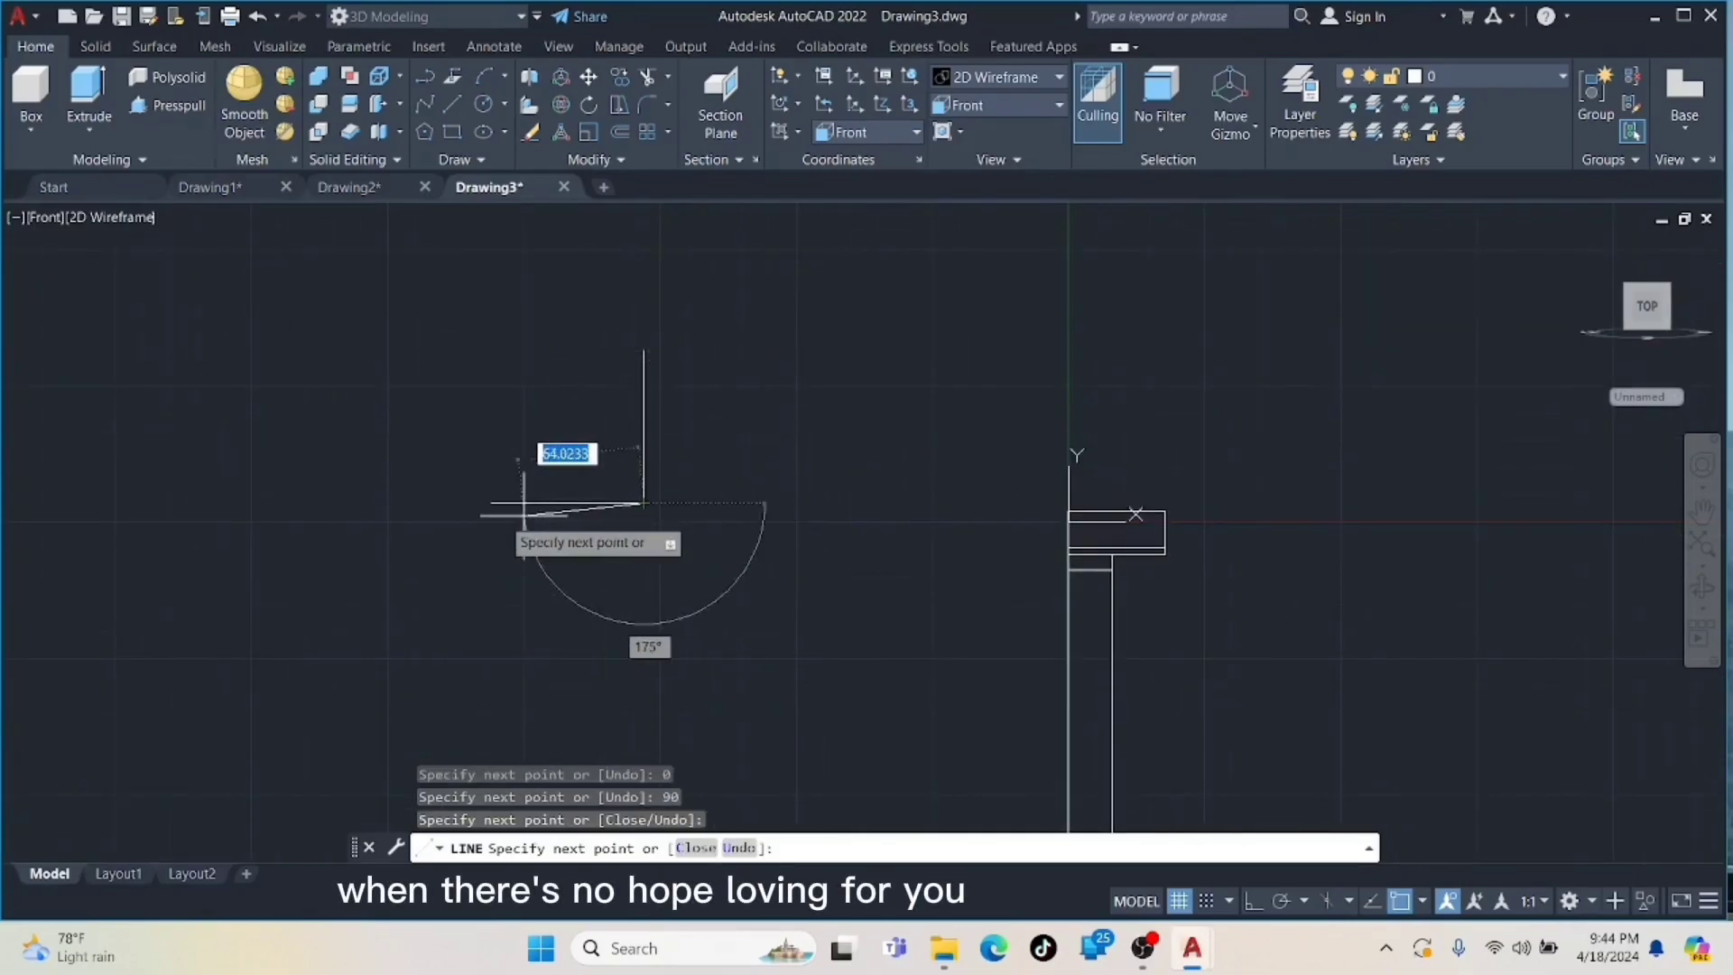
pyautogui.press('Escape')
pyautogui.click(646, 408)
pyautogui.press('Escape')
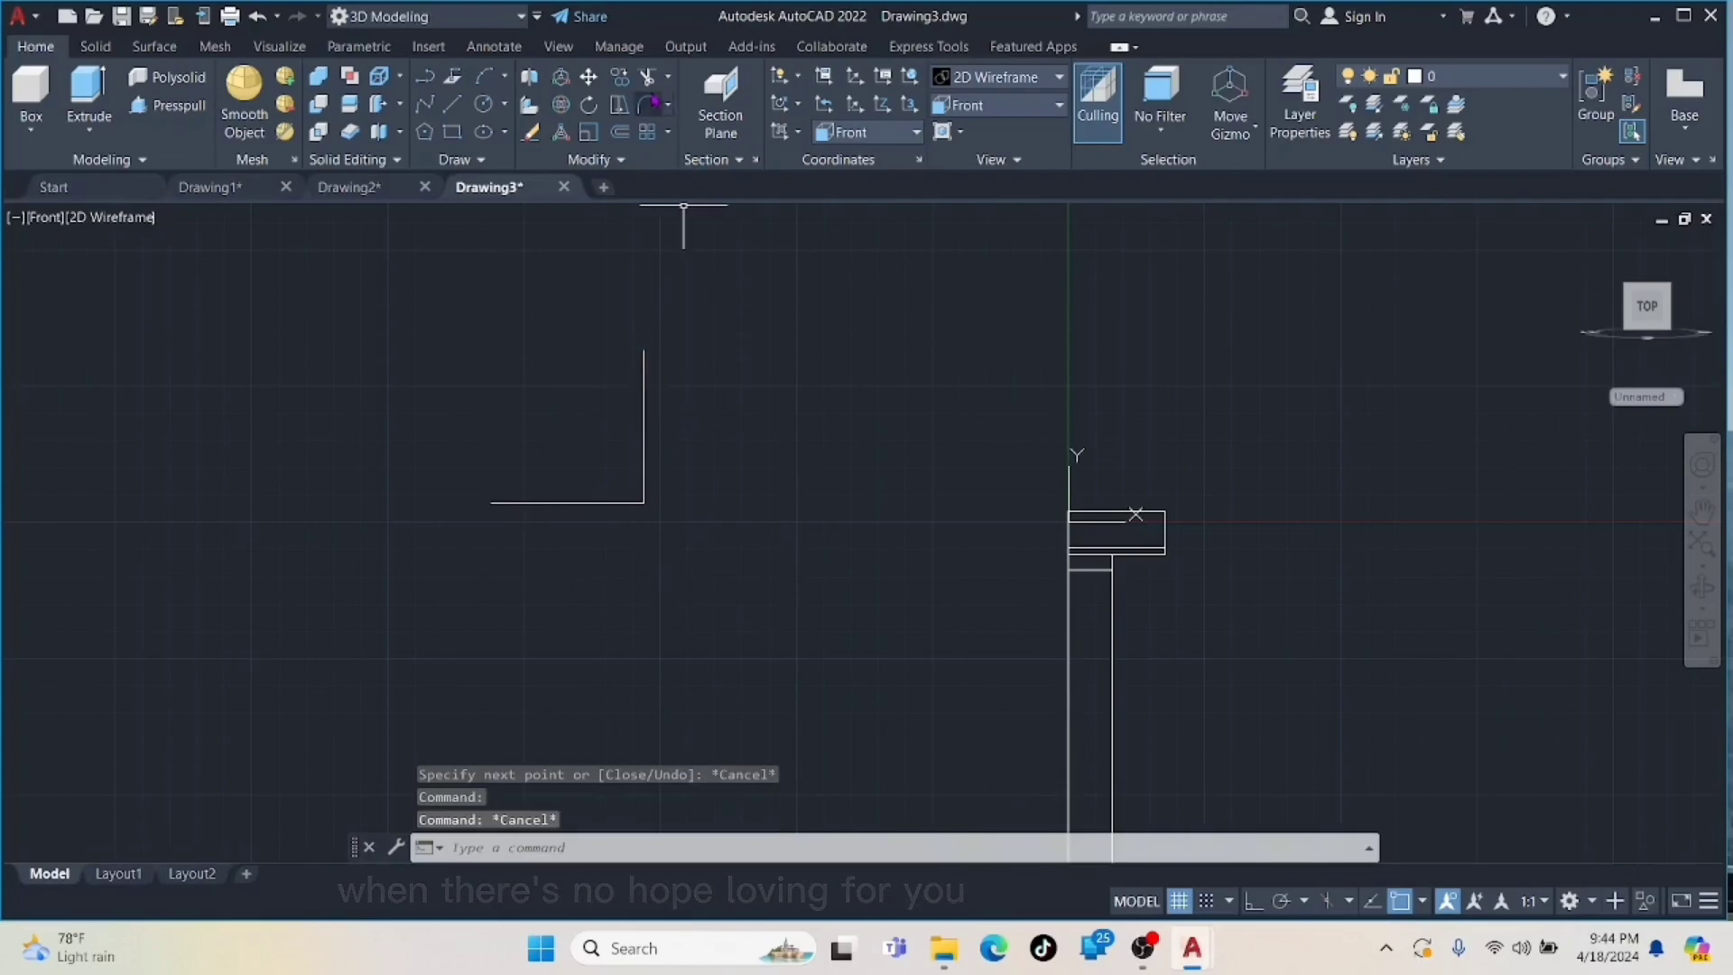
# - Fillet the corner between the two 70 long lines with radius 70
pyautogui.click(647, 103)
pyautogui.click(835, 847)
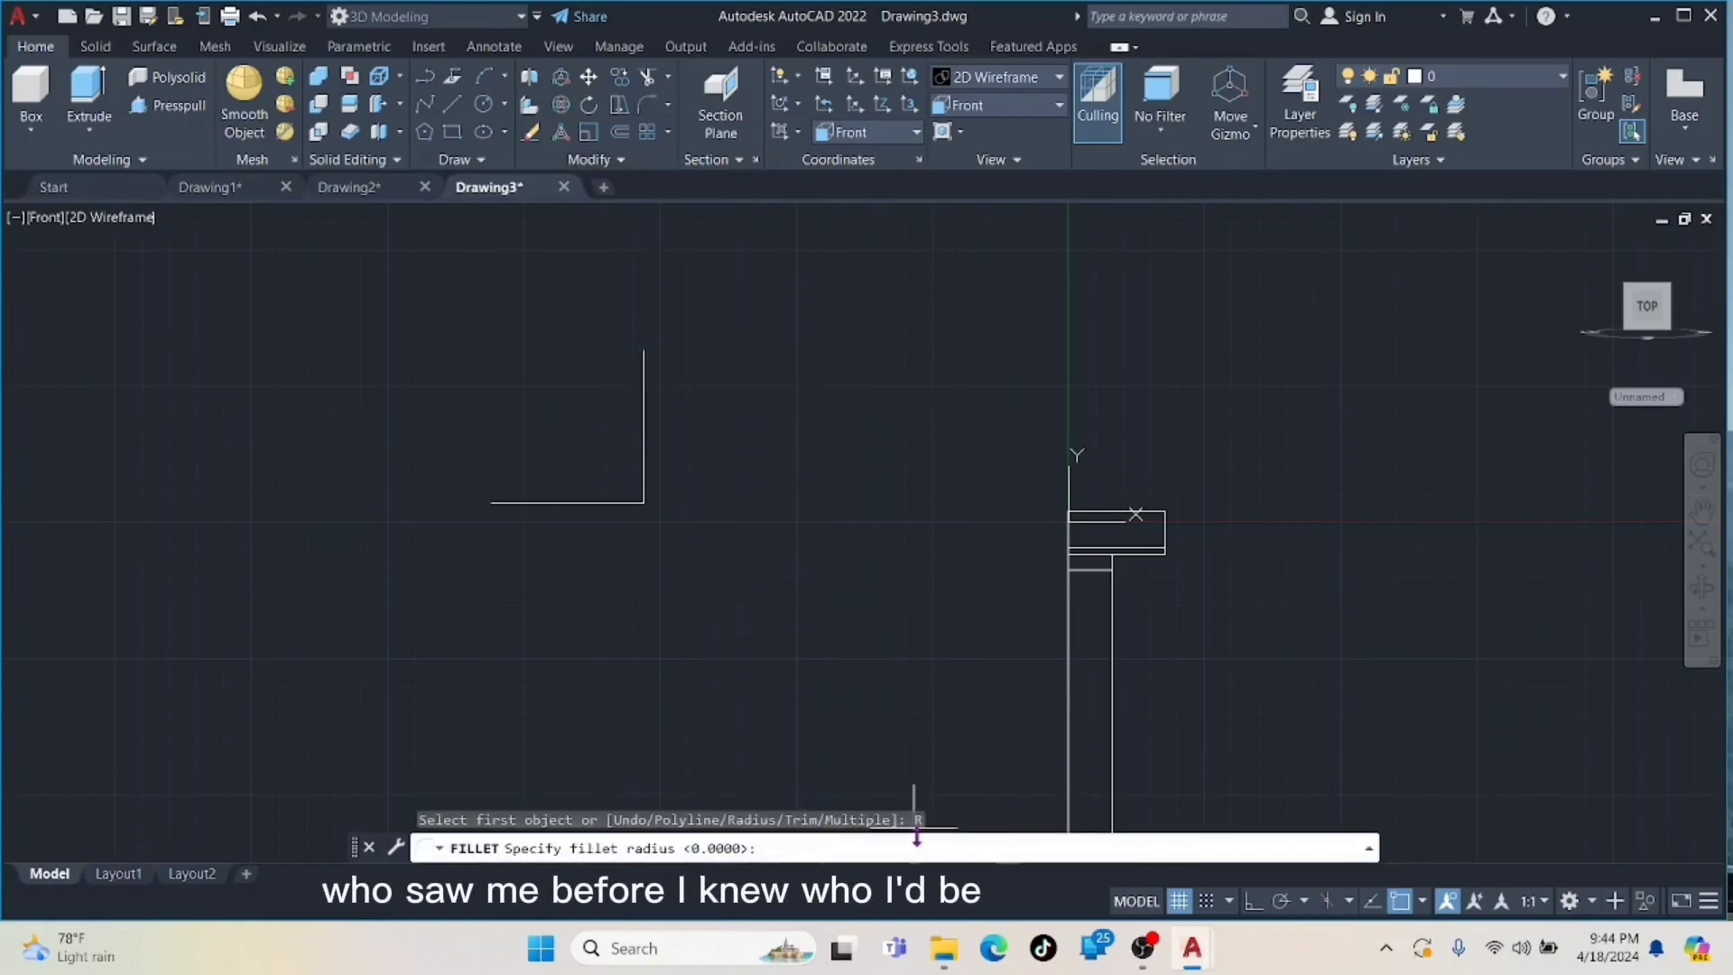
pyautogui.press('Return')
pyautogui.click(646, 487)
pyautogui.click(623, 503)
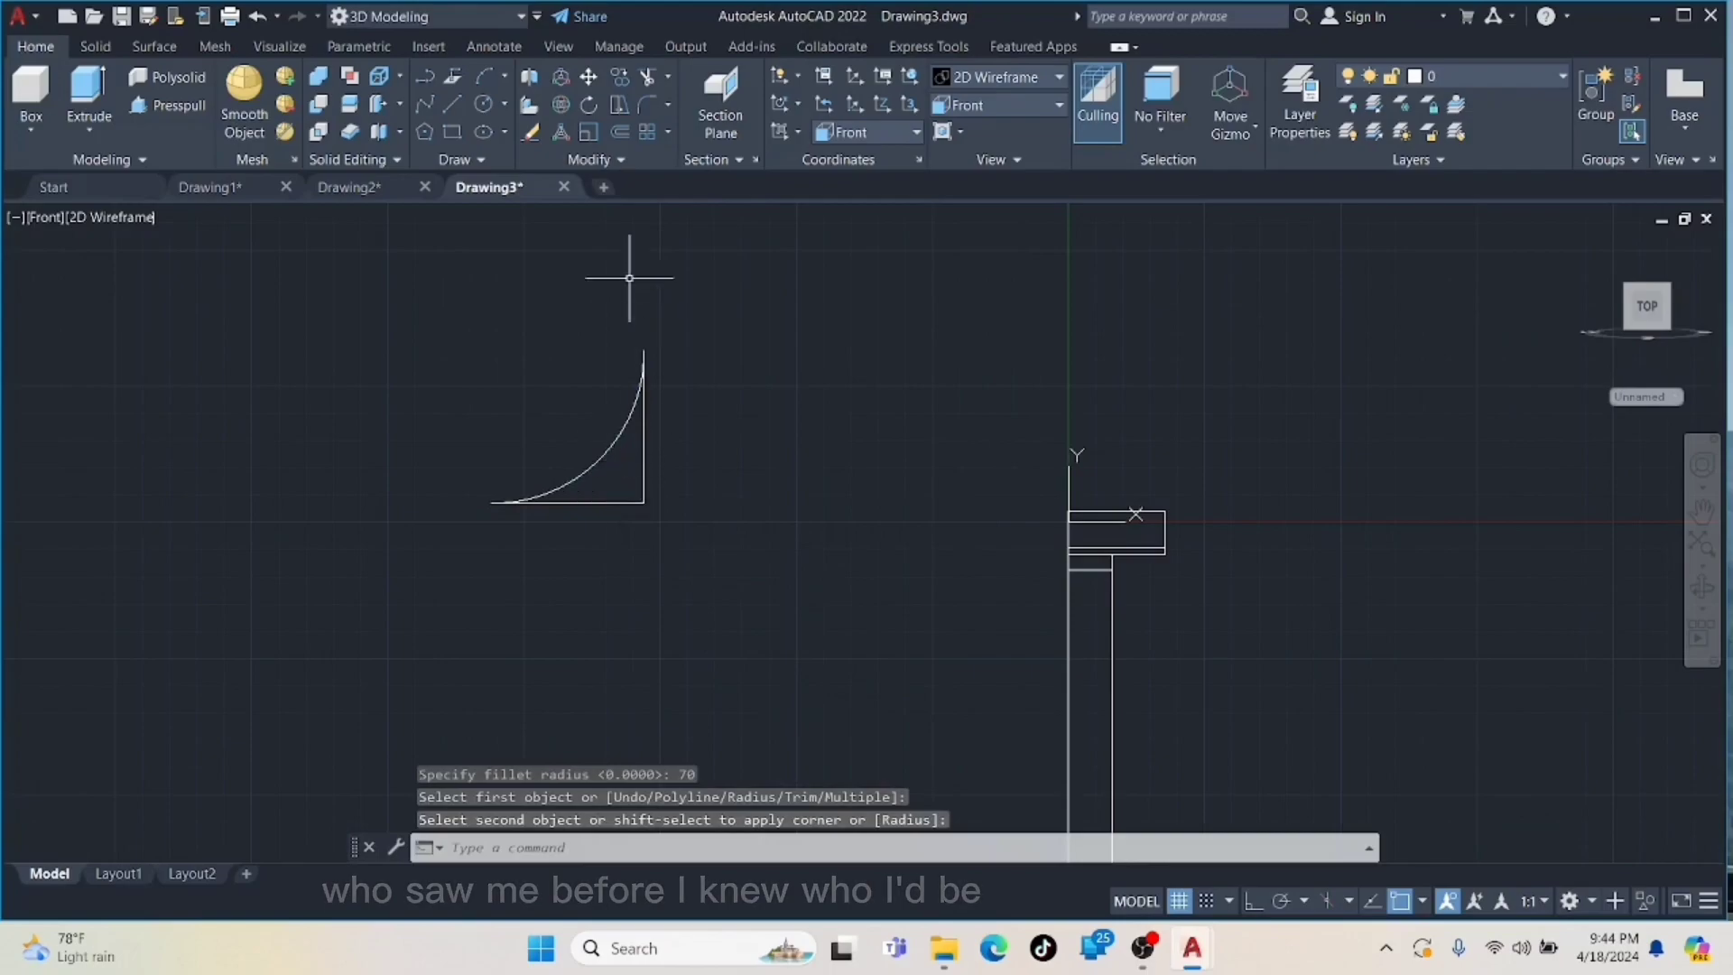
# - Rotate the two lines and the arc 90 degrees counterclockwise about their shared corner
pyautogui.click(588, 105)
pyautogui.click(636, 398)
pyautogui.click(643, 417)
pyautogui.press('Return')
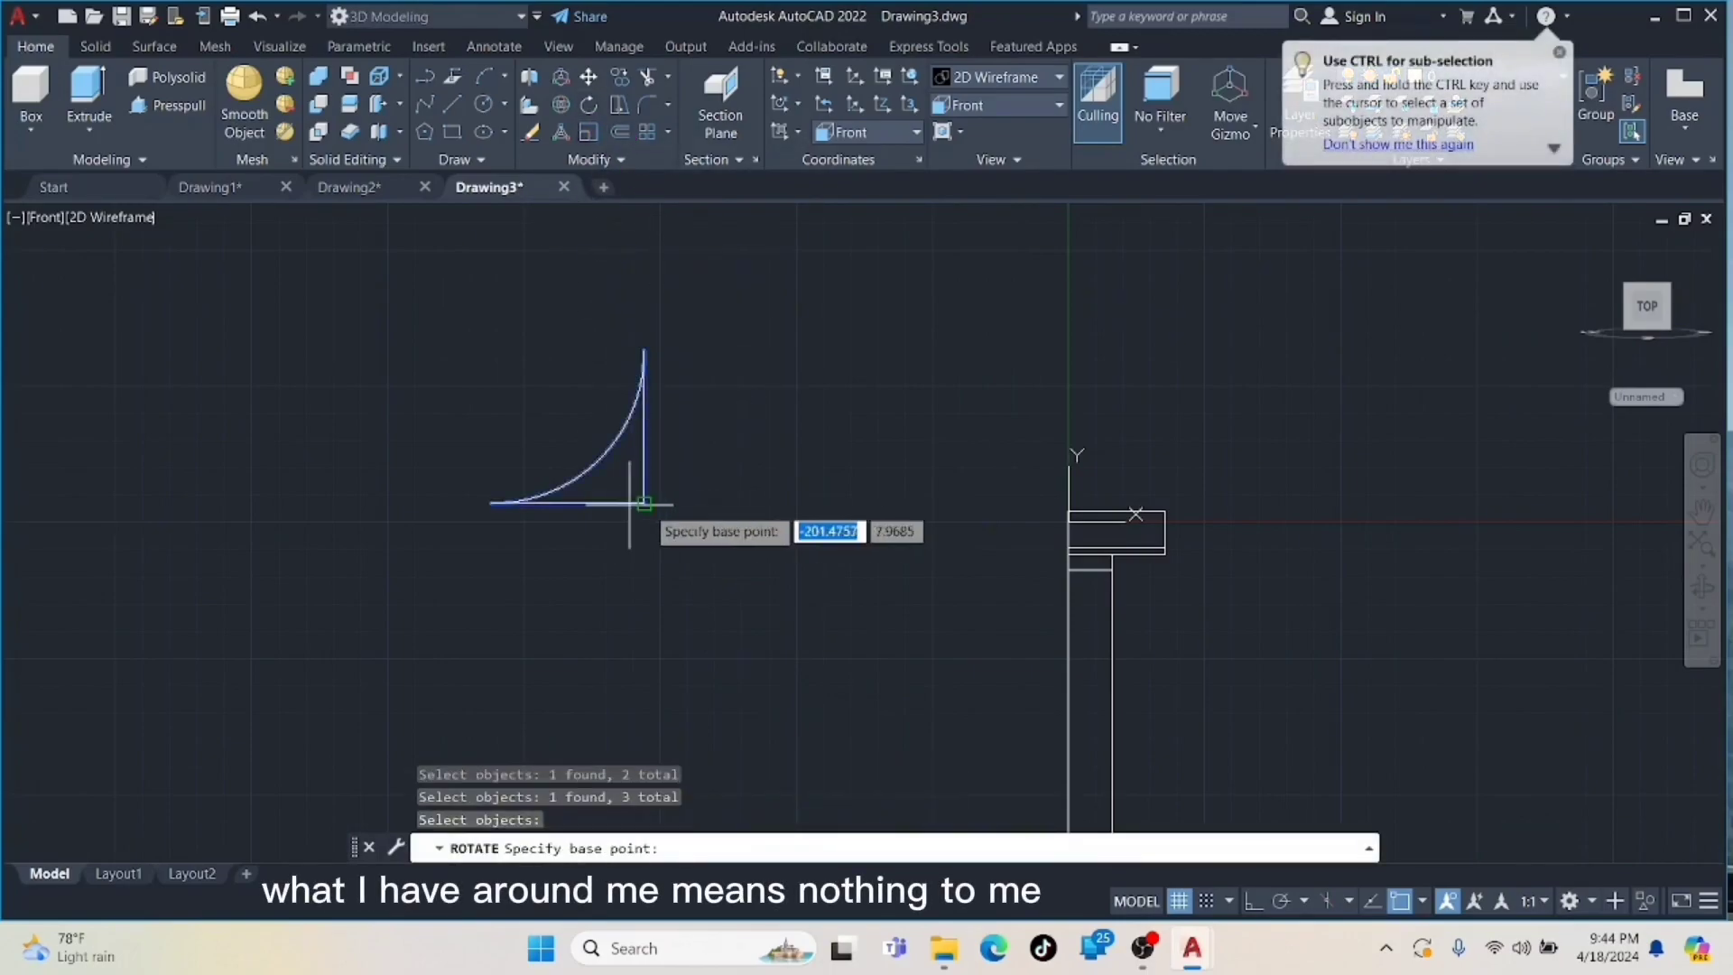
pyautogui.click(643, 502)
pyautogui.click(659, 524)
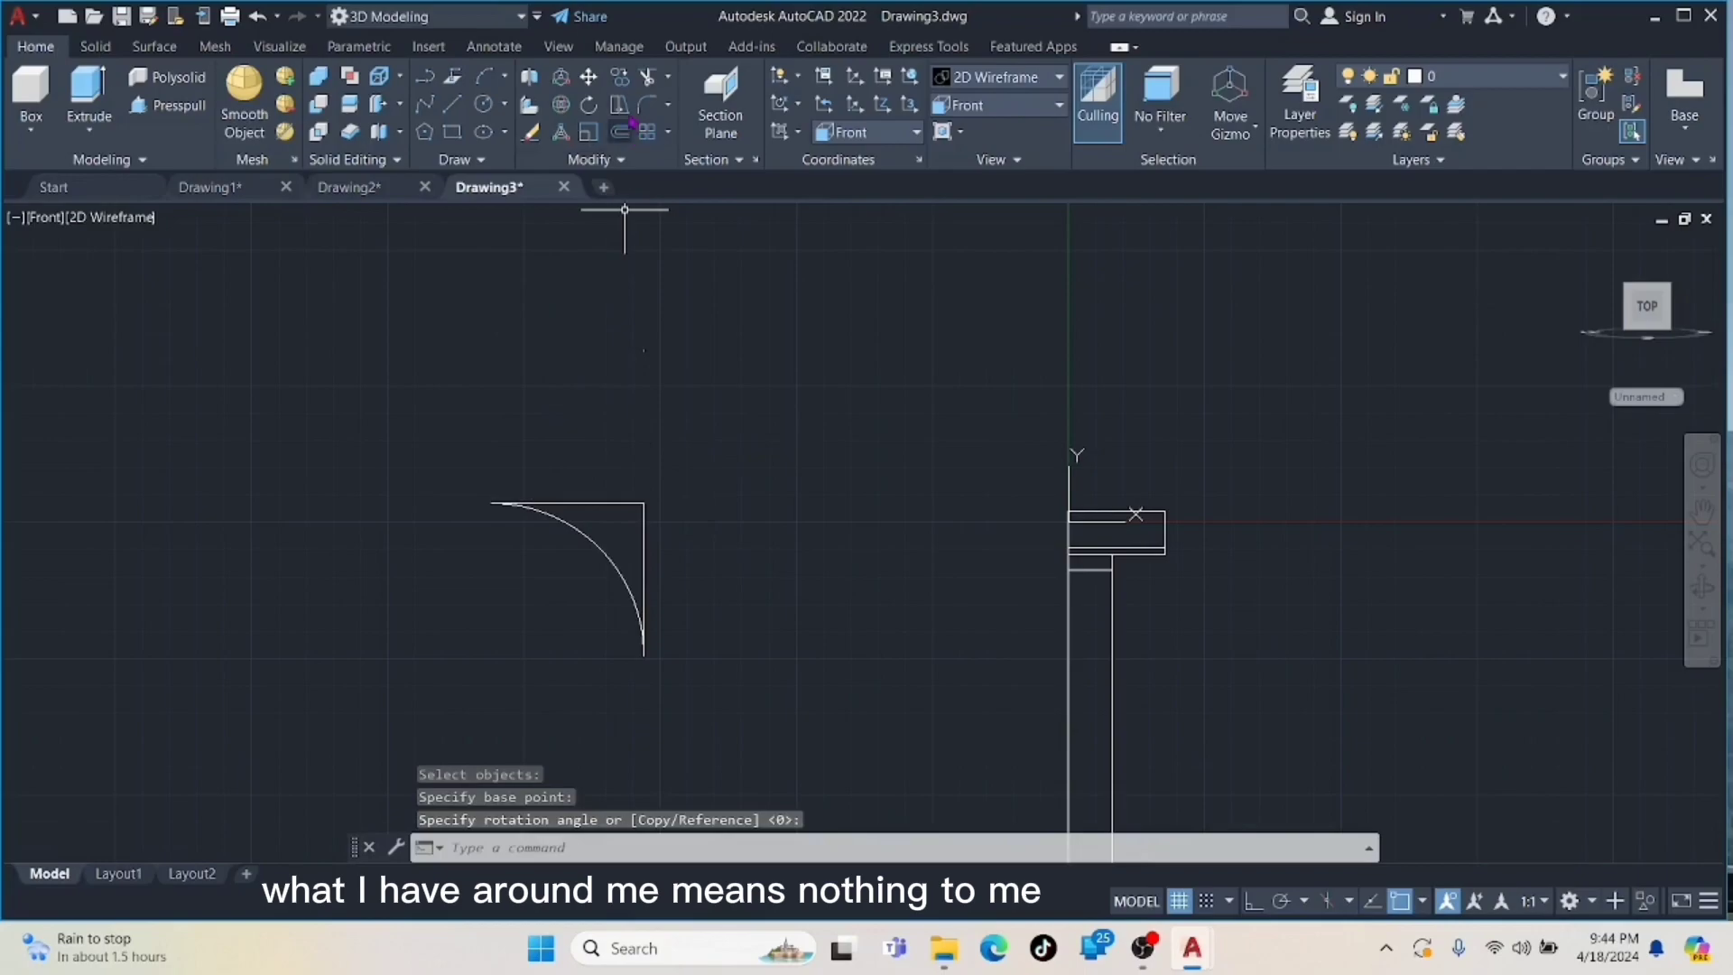
# - Copy the curved triangular profile by its corner to a spot above and to the right of the original
pyautogui.click(621, 79)
pyautogui.click(585, 503)
pyautogui.click(600, 549)
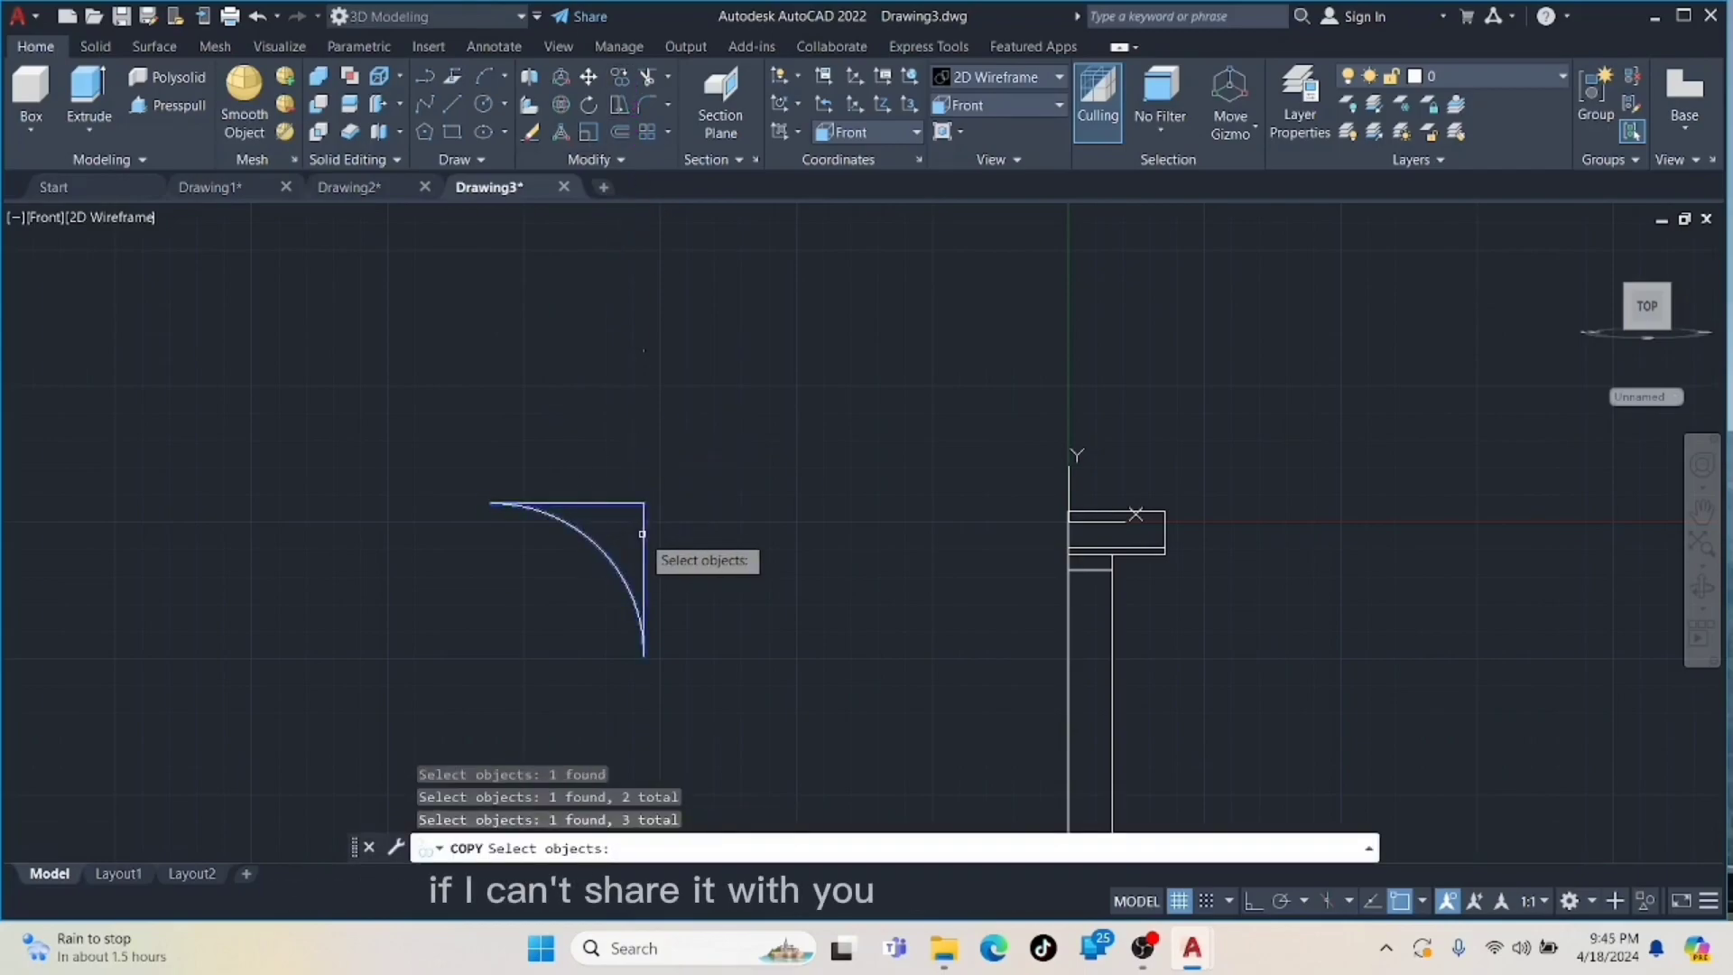
pyautogui.press('Return')
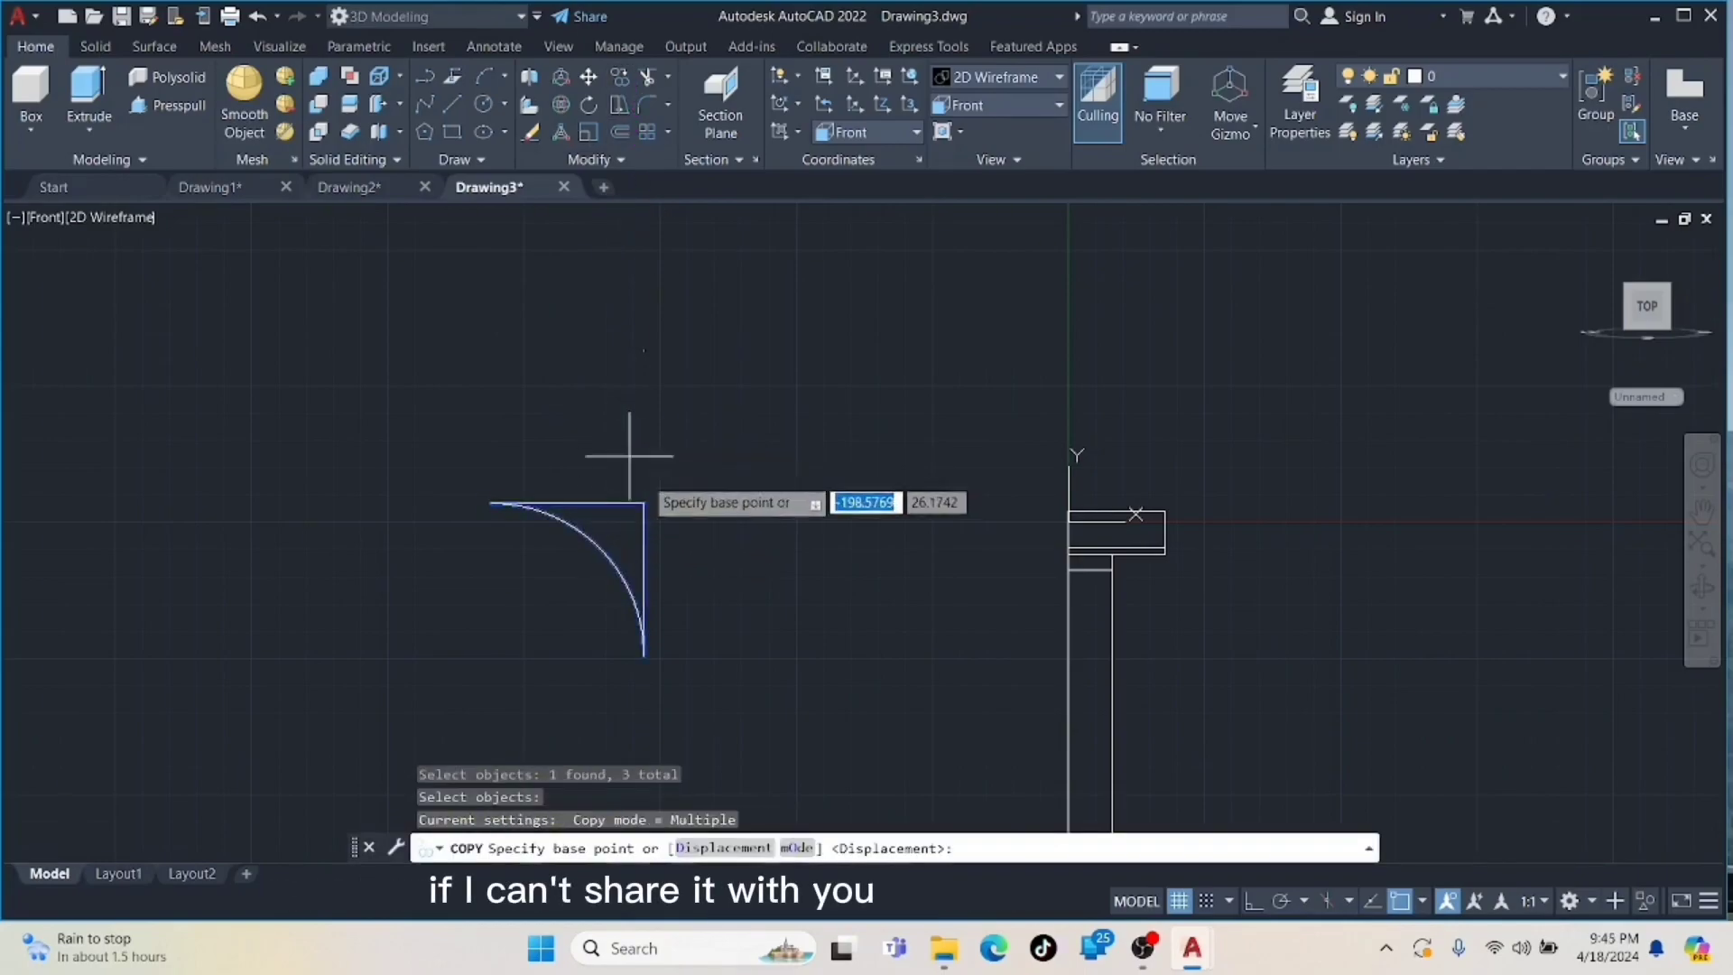
pyautogui.click(643, 502)
pyautogui.click(816, 389)
pyautogui.press('Escape')
# - Rotate the copied profile 90 degrees clockwise about its corner
pyautogui.click(589, 106)
pyautogui.click(780, 371)
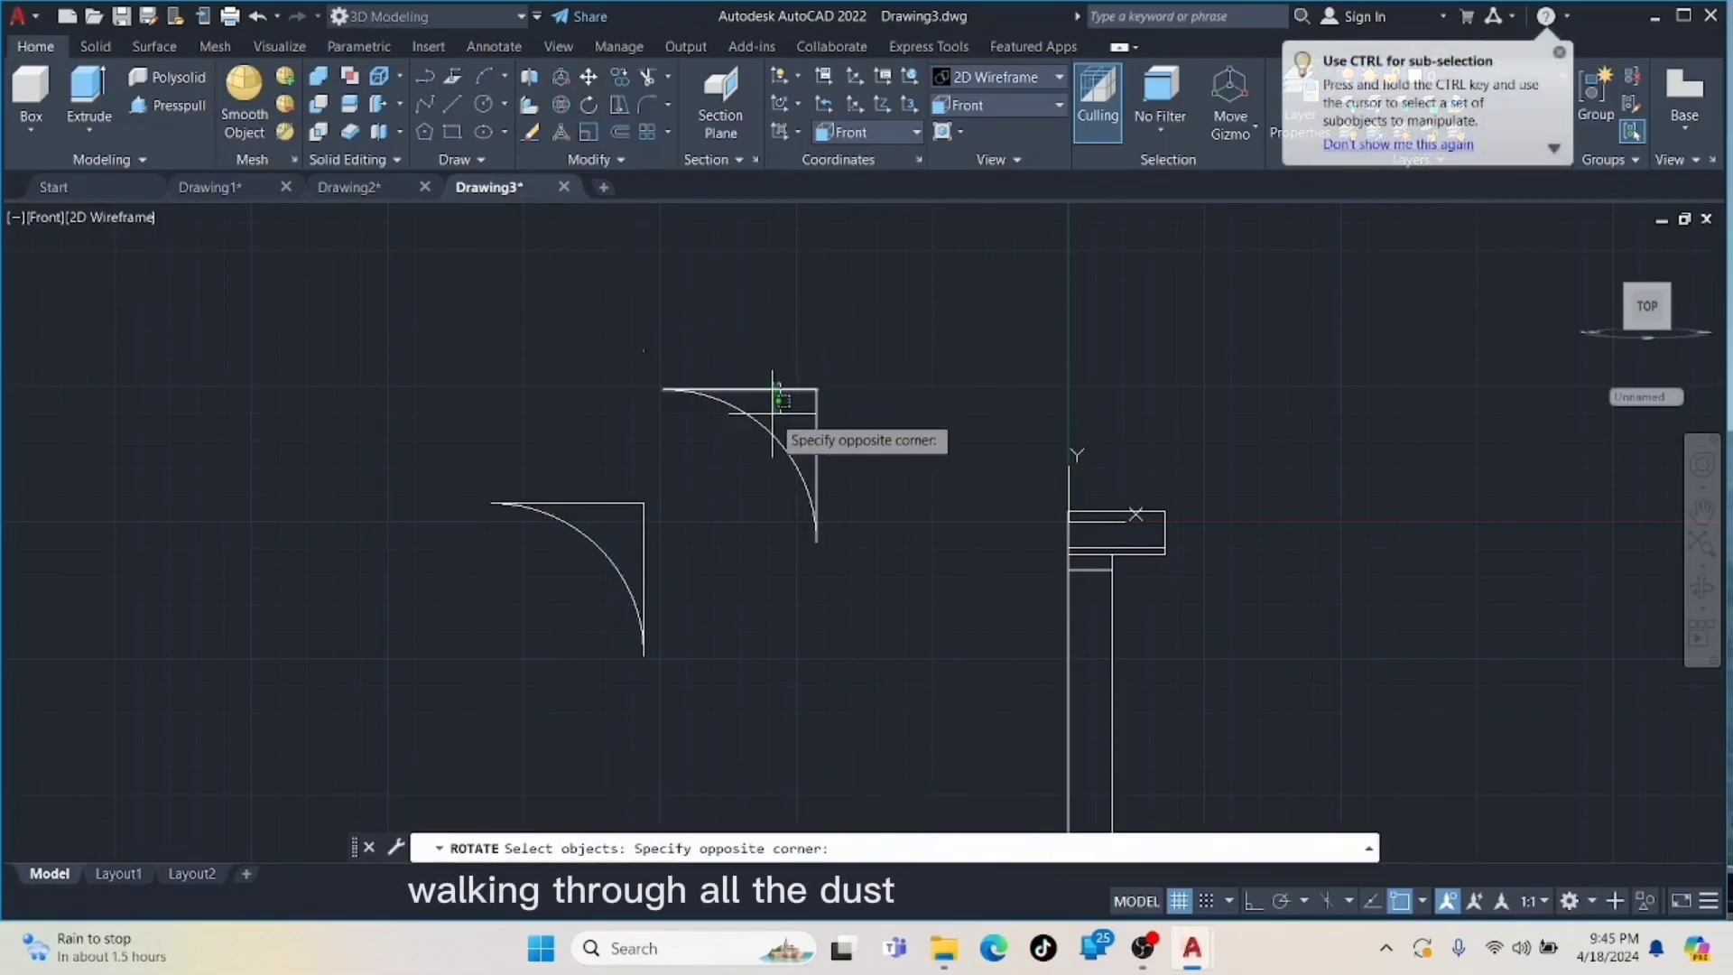
pyautogui.click(769, 440)
pyautogui.click(817, 443)
pyautogui.press('Return')
pyautogui.click(817, 389)
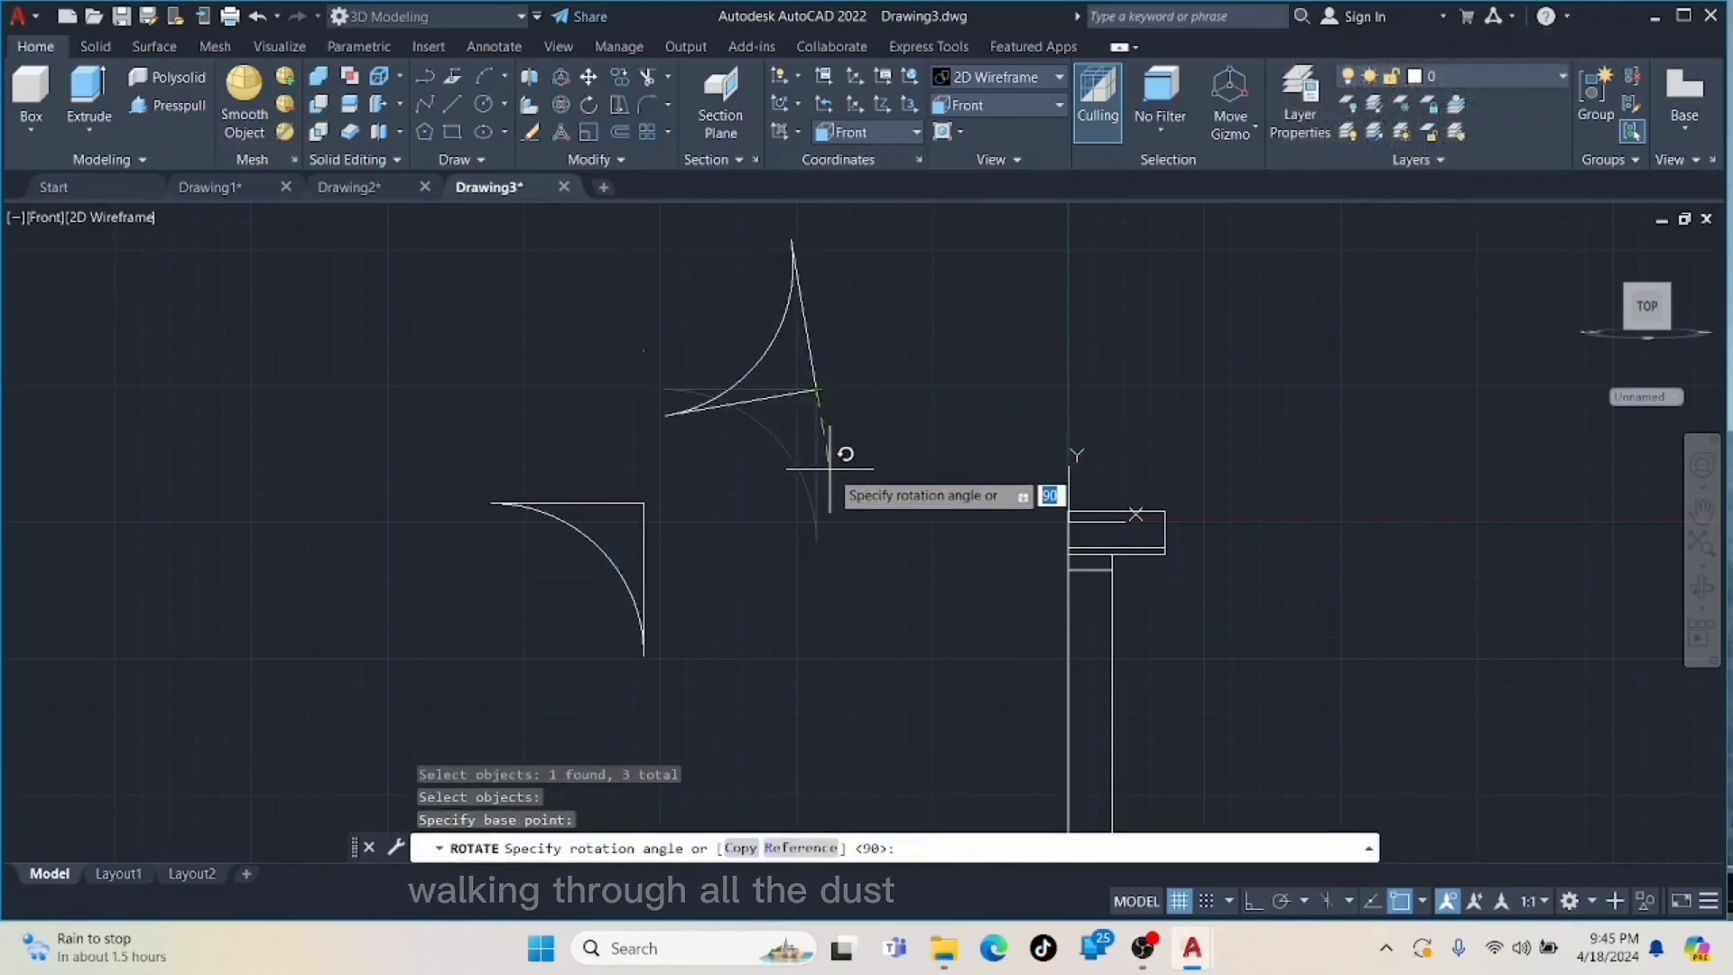
pyautogui.click(843, 451)
# - Fillet the square corner of the copied profile with radius 10
pyautogui.click(647, 103)
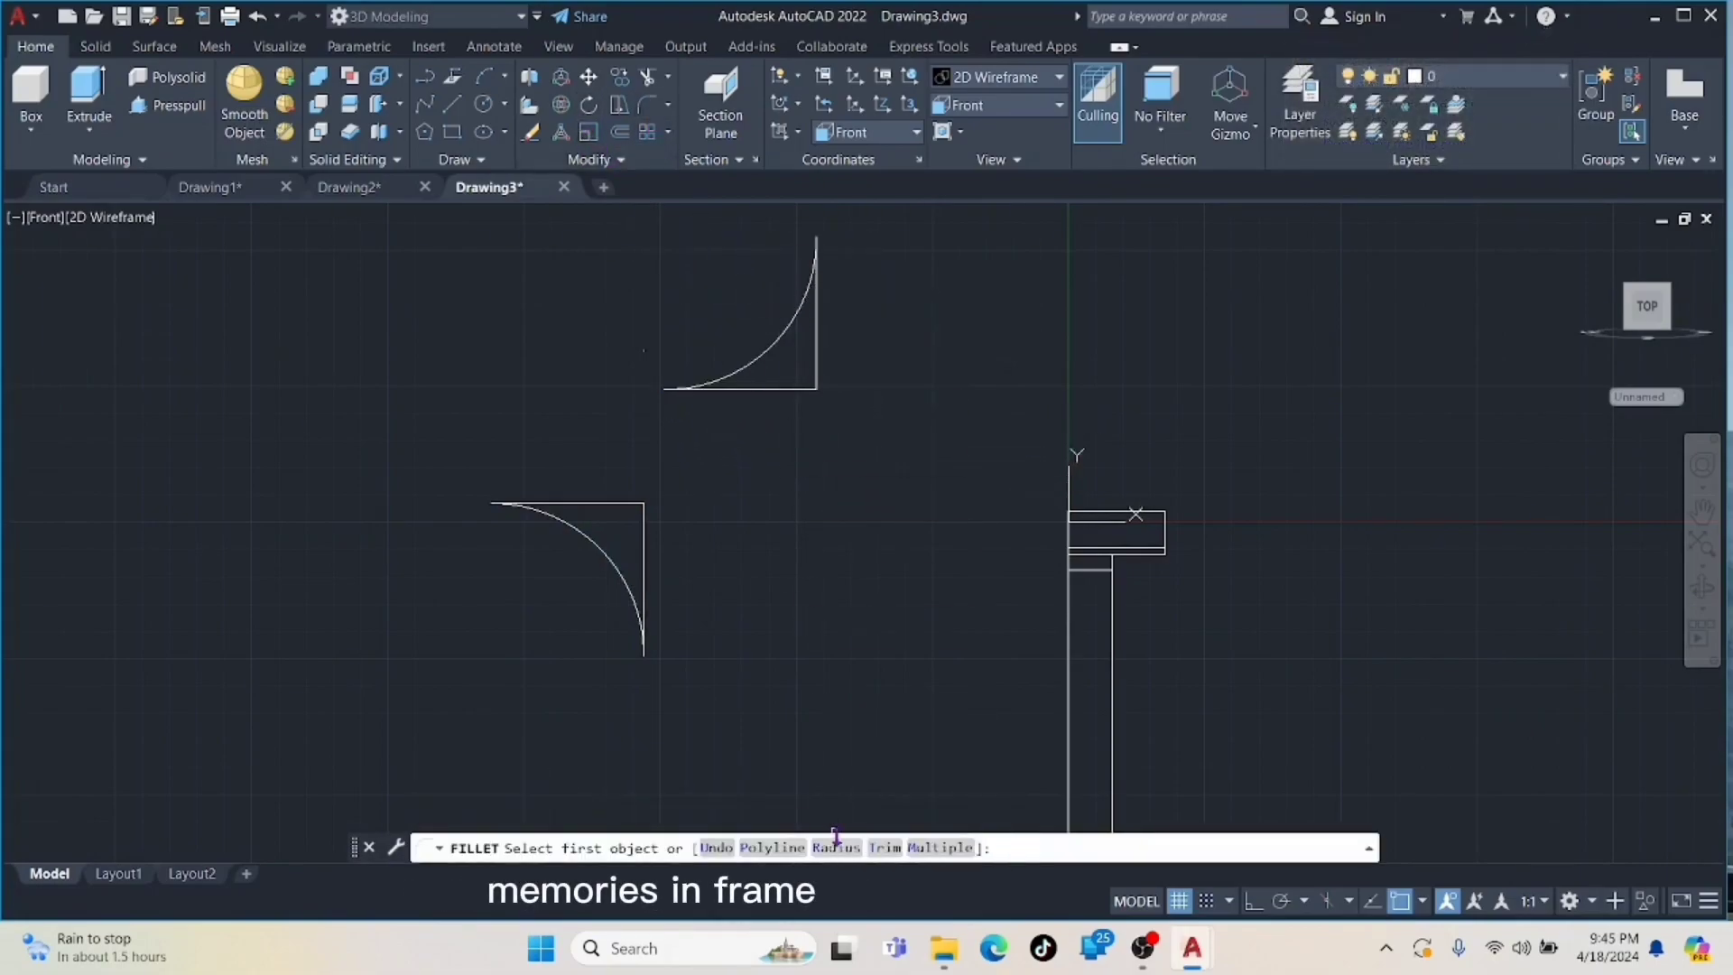
pyautogui.press('Return')
pyautogui.click(782, 387)
pyautogui.click(816, 367)
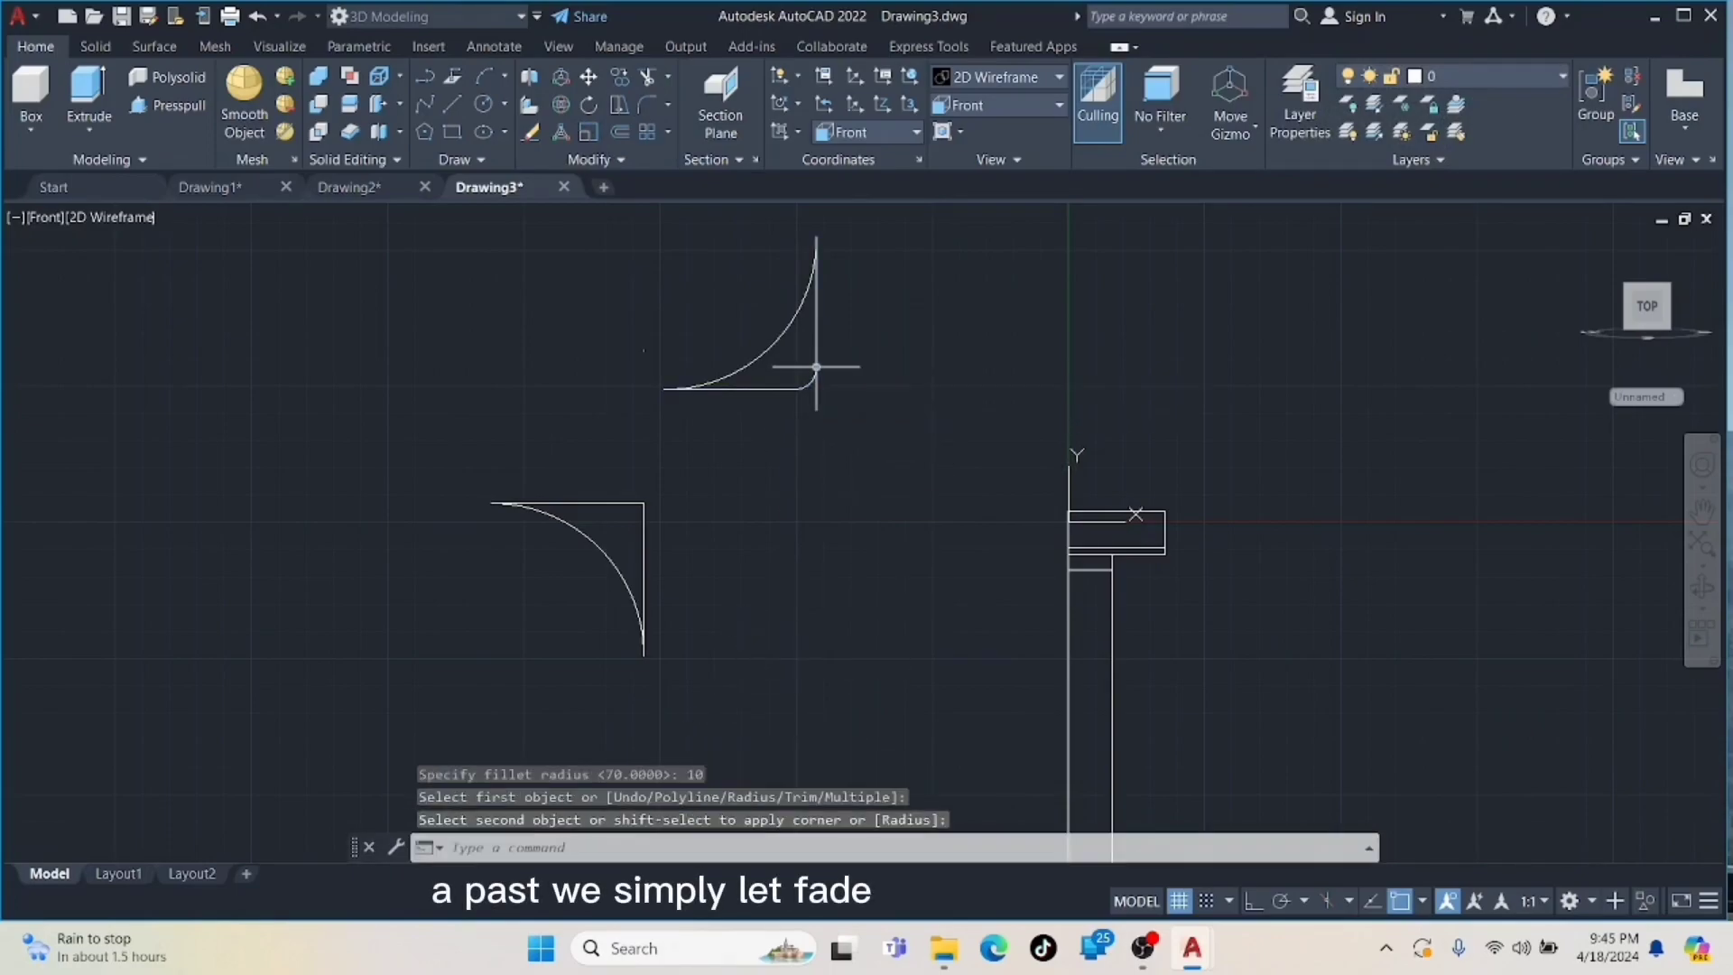
# - Draw a vertical line 32 long in the free space and overlay a line 10 long upward from its lower end
pyautogui.click(452, 104)
pyautogui.click(445, 261)
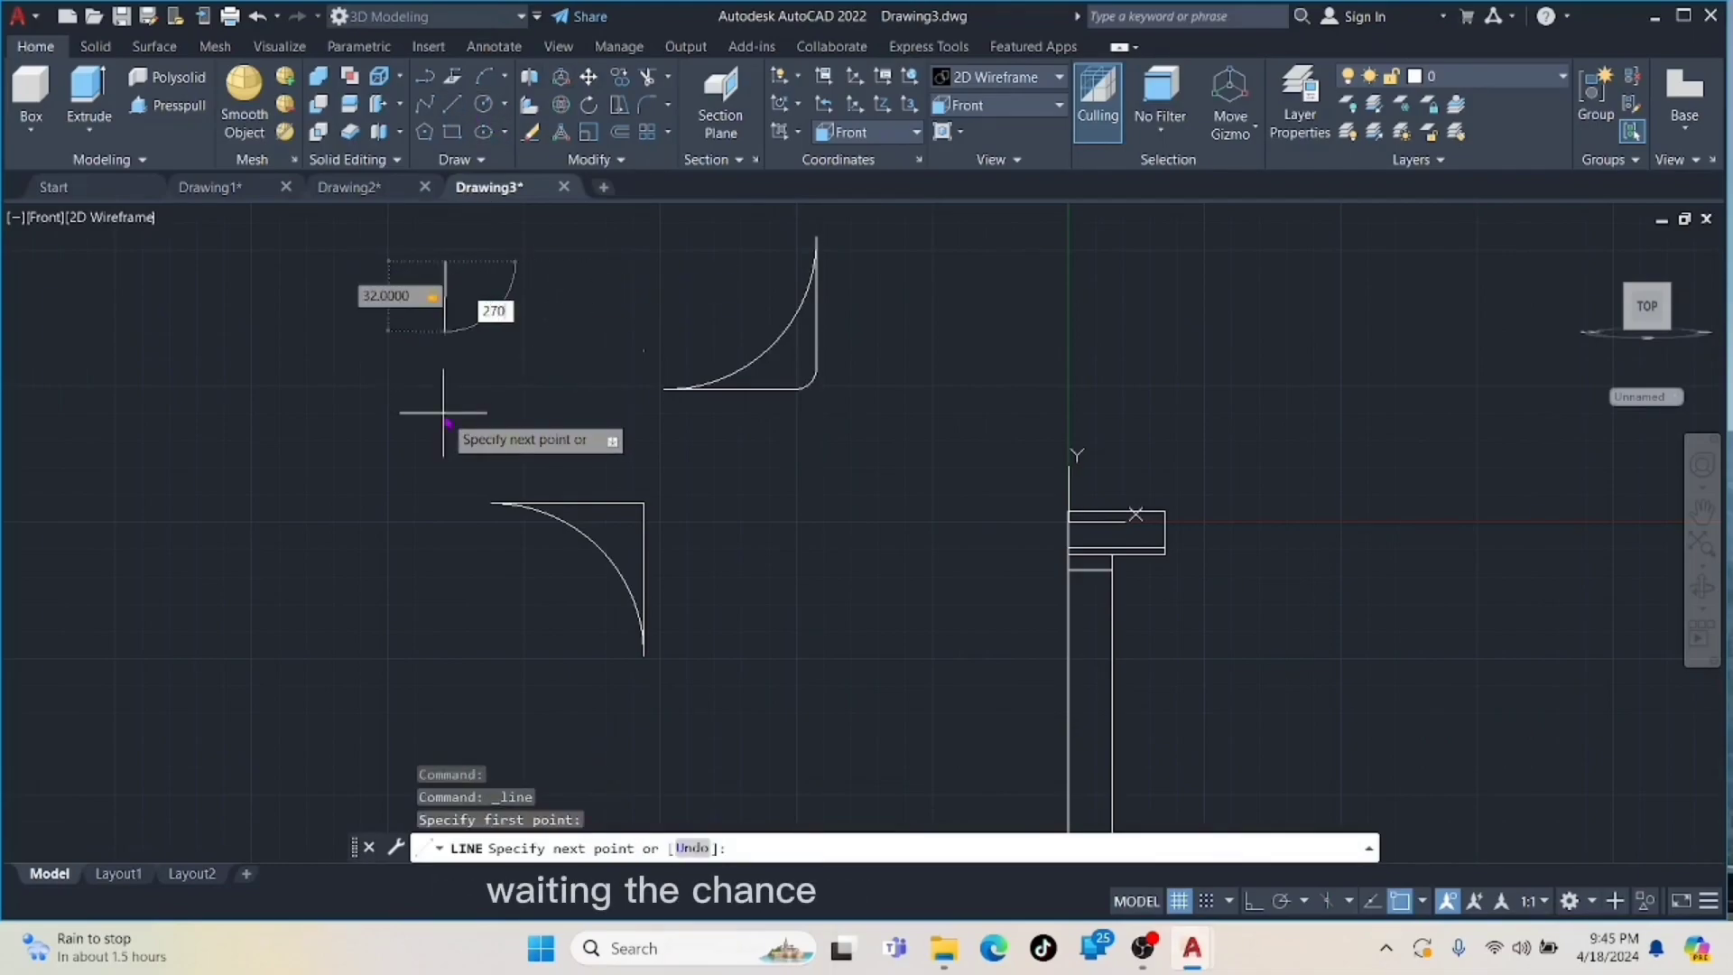
pyautogui.press('Escape')
pyautogui.scroll(7, 518, 364)
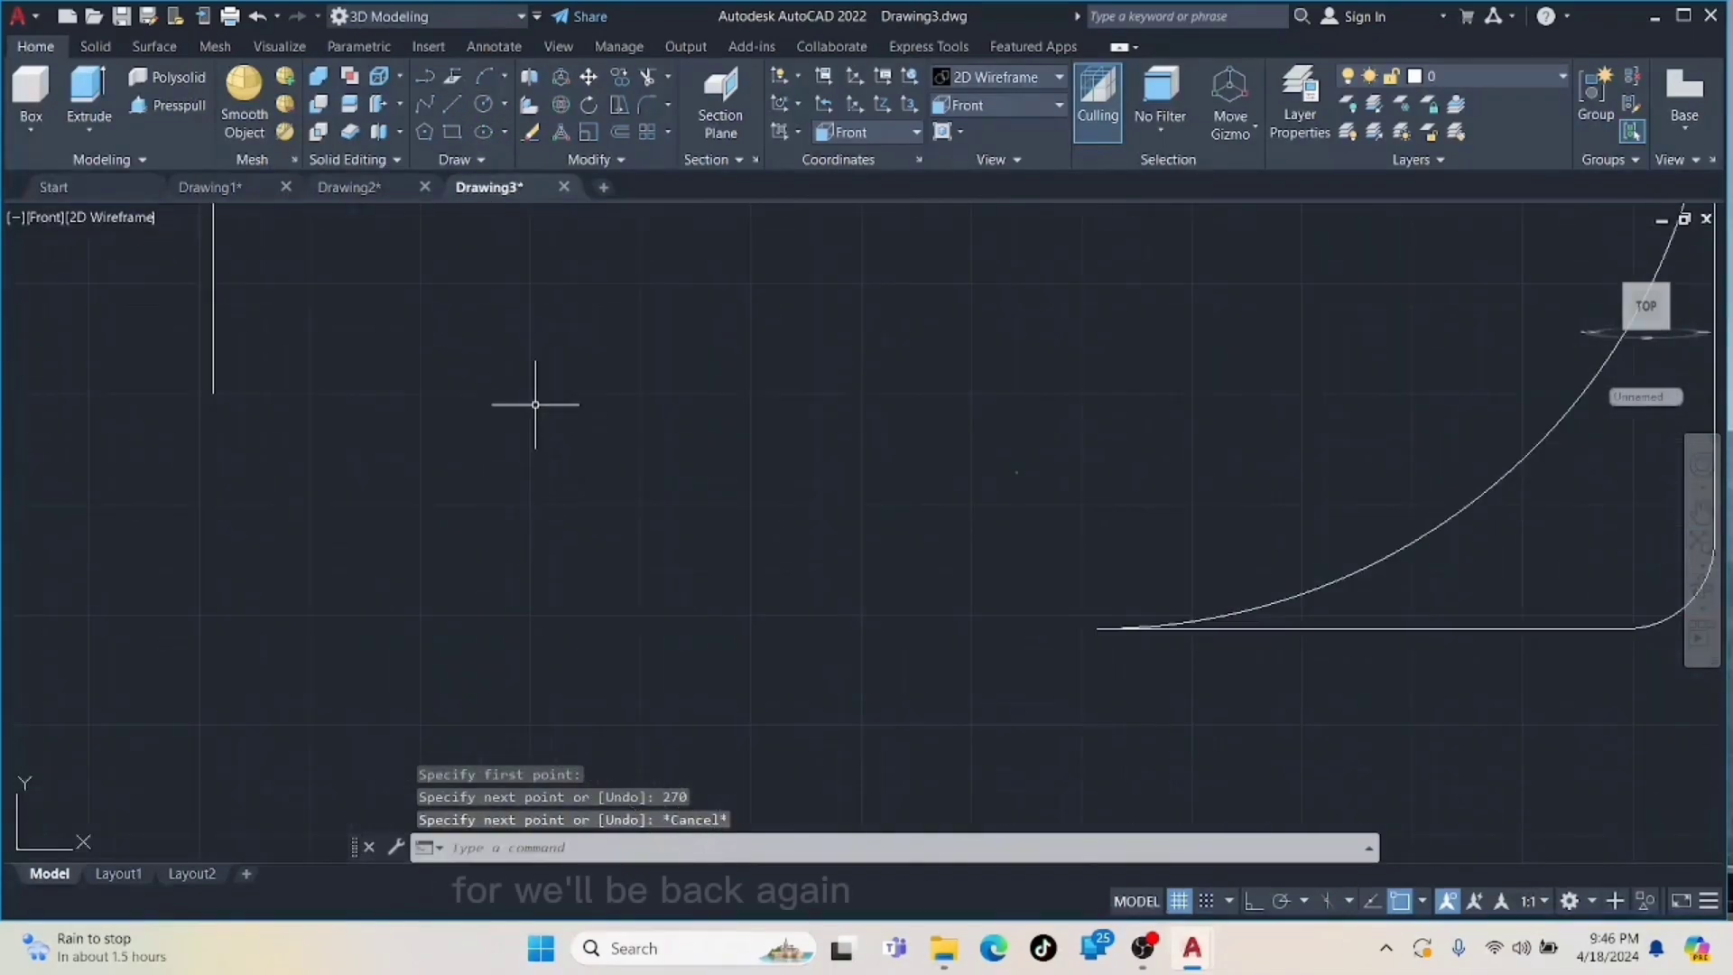
pyautogui.press('Return')
pyautogui.click(279, 501)
pyautogui.write('10')
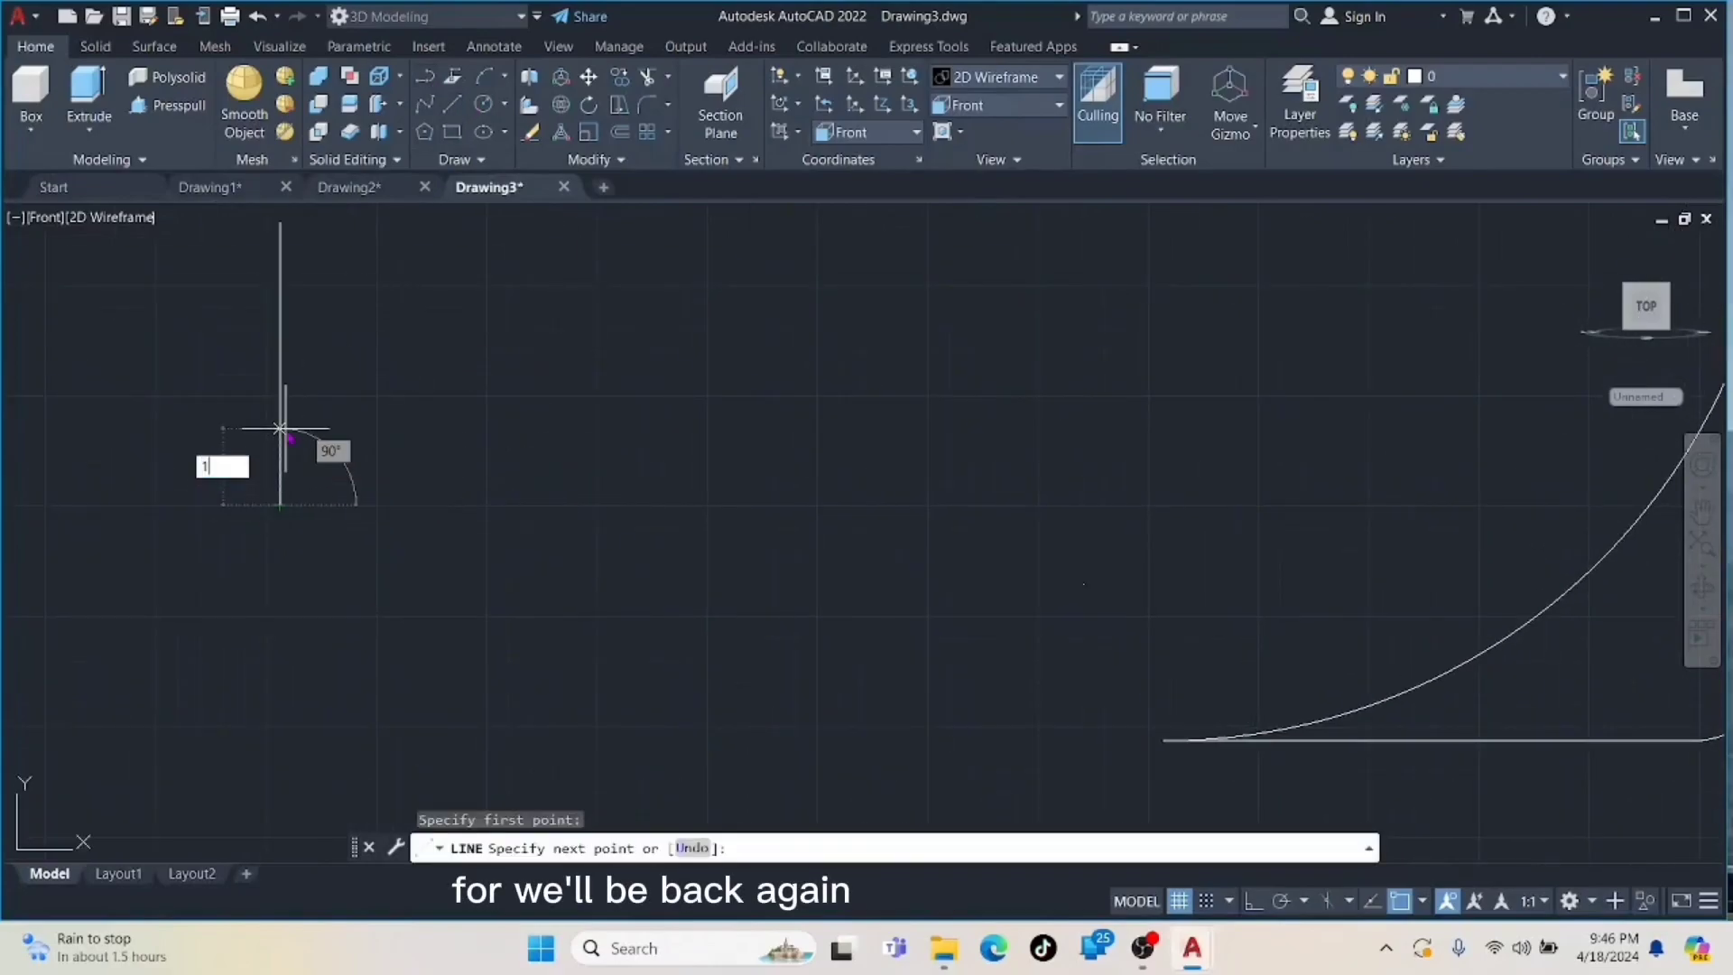
pyautogui.press('Return')
pyautogui.press('Escape')
# - Draw a line 10 down from the upper end of the 32 long line and continue it 10 to the left
pyautogui.press('Return')
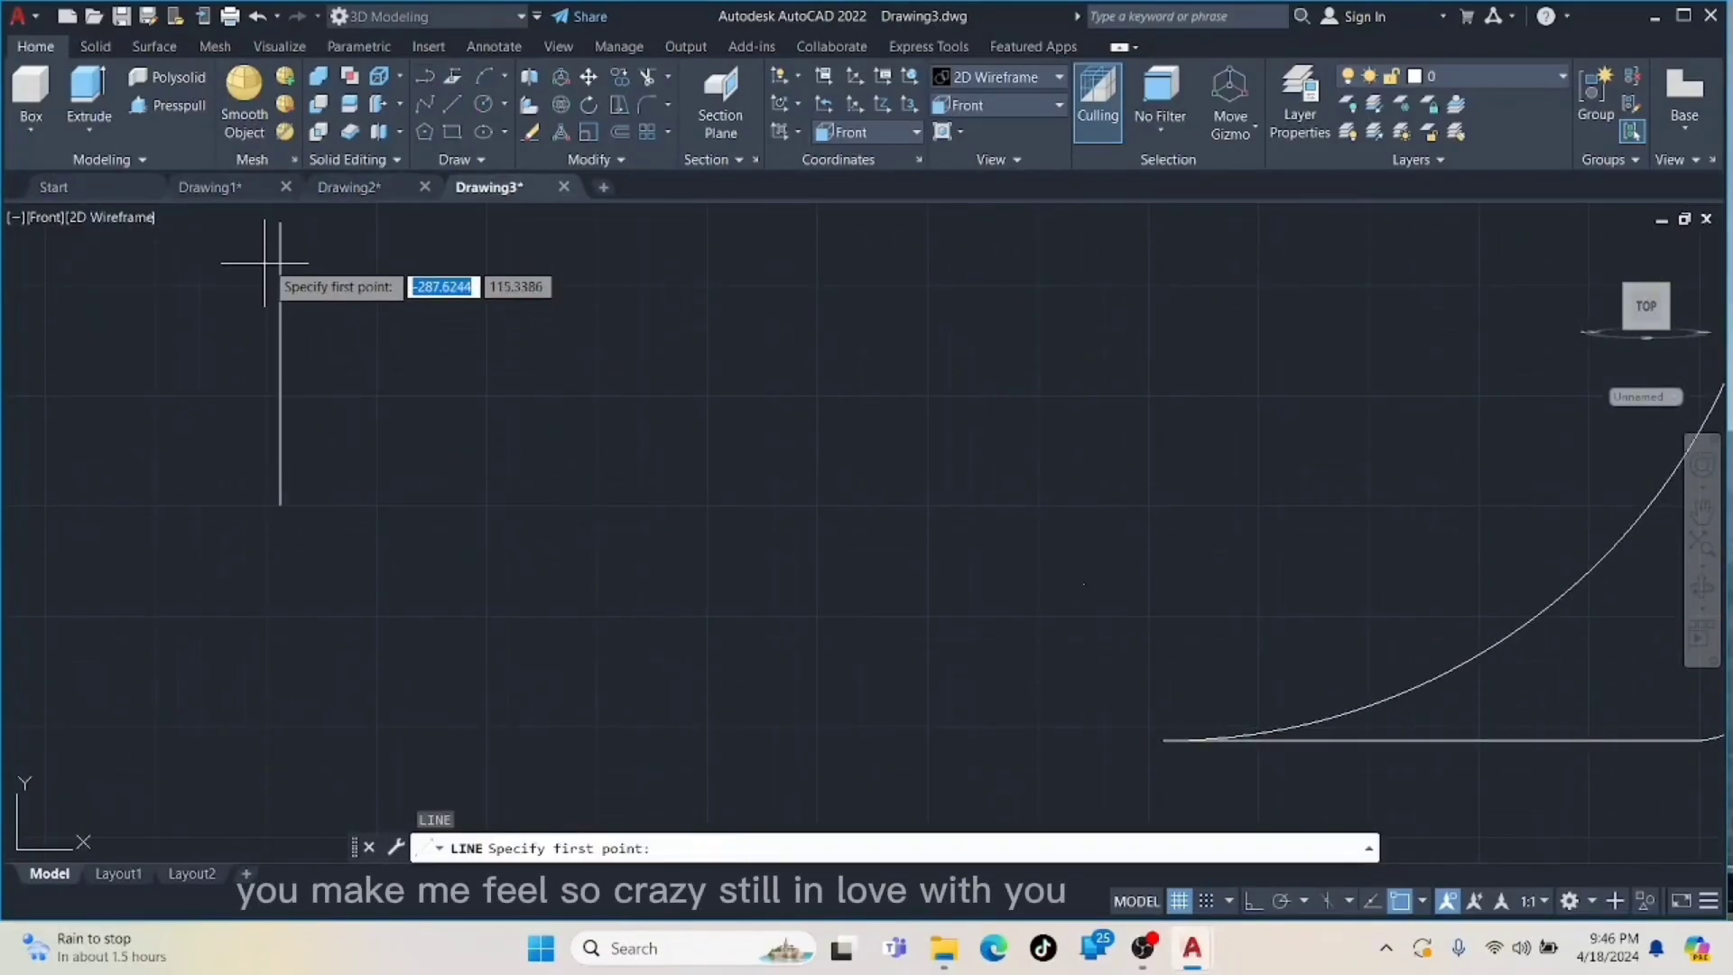
pyautogui.click(279, 221)
pyautogui.write('10')
pyautogui.press('Return')
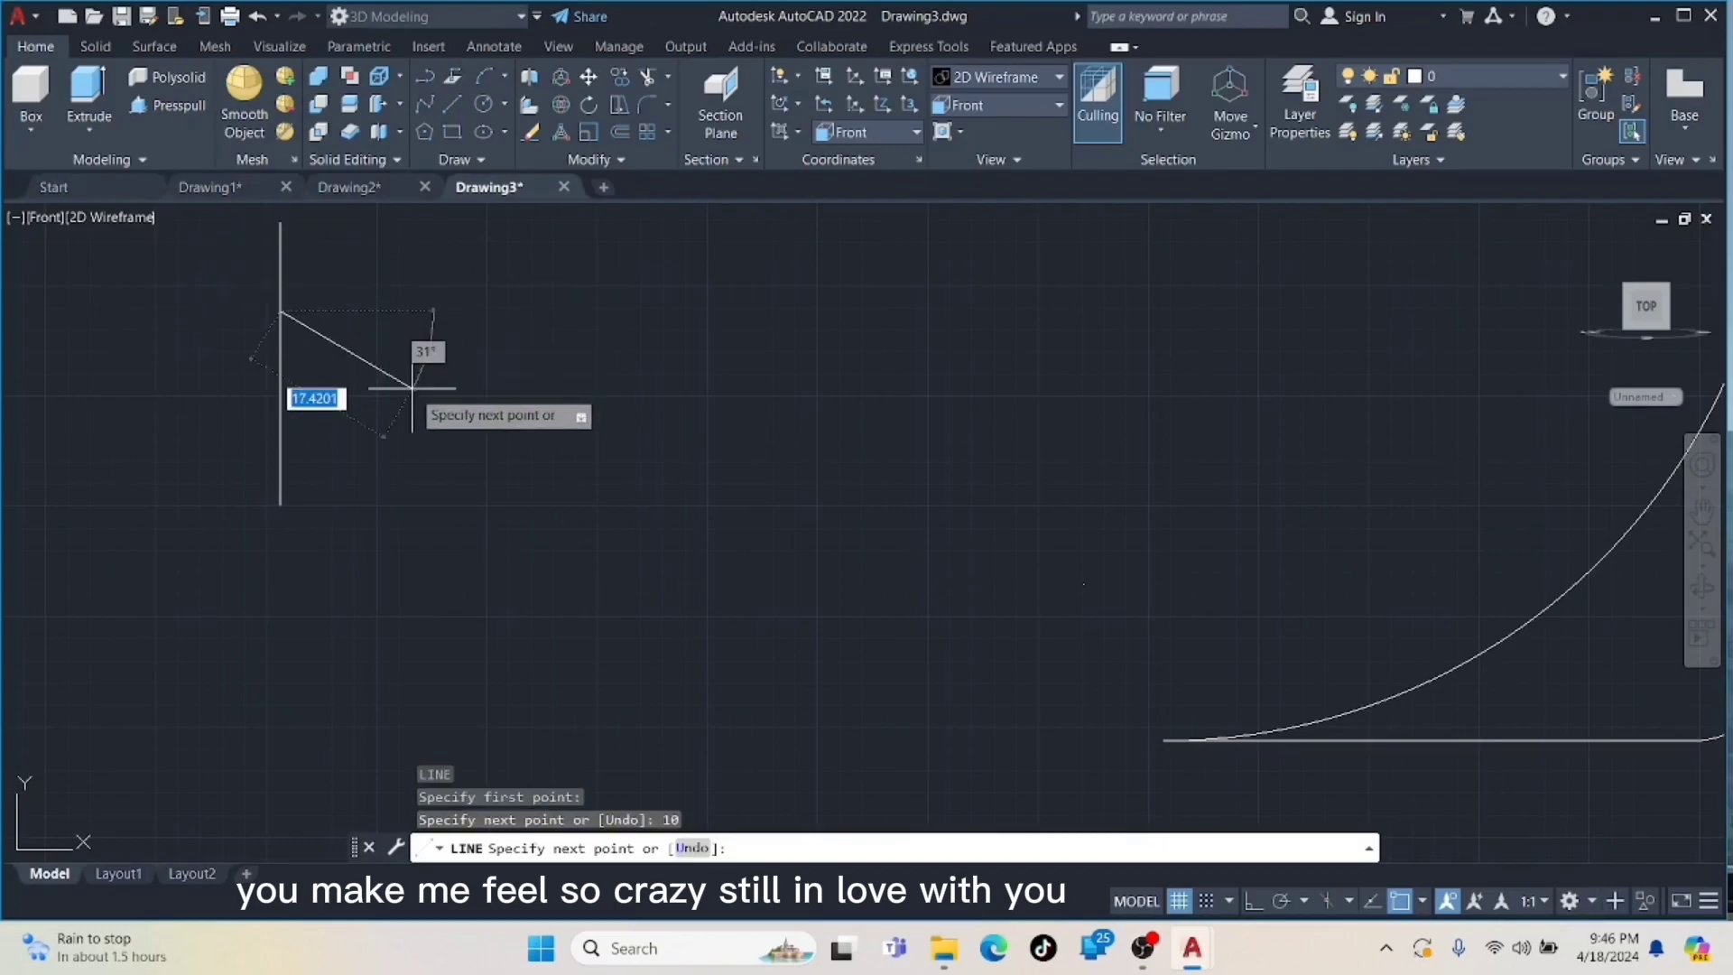
pyautogui.write('180')
pyautogui.press('Return')
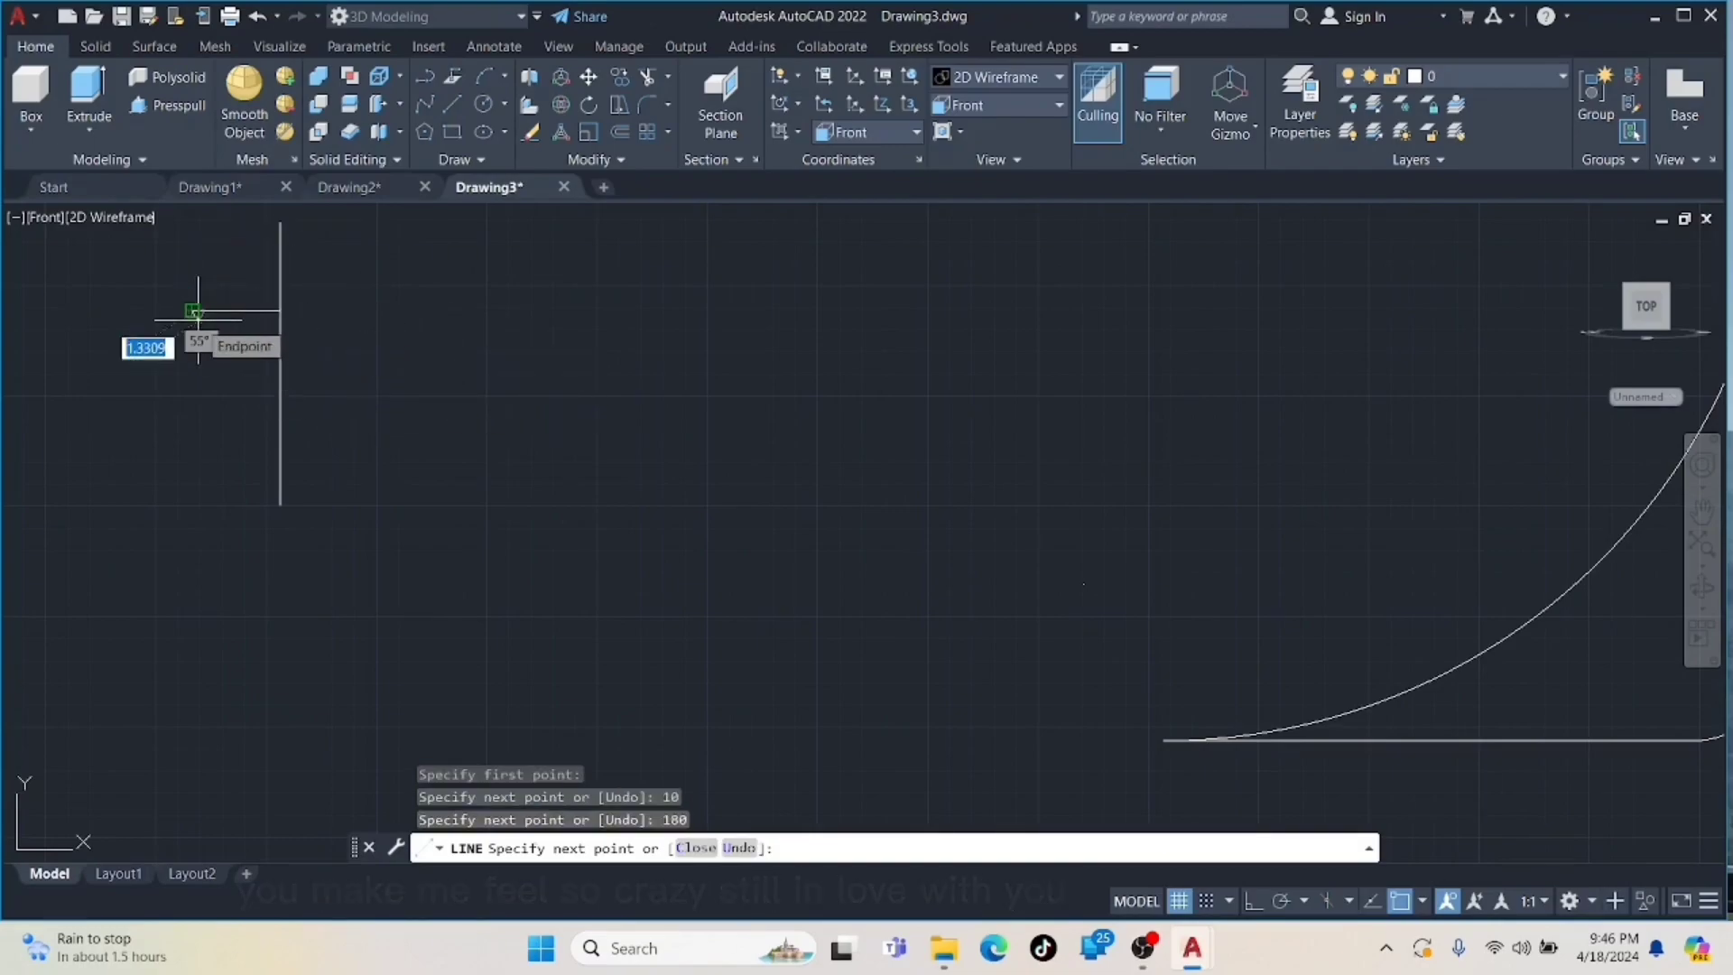
pyautogui.press('Escape')
# - Draw a matching leftward line from the lower 10 mark and join the outer ends of both horizontal lines
pyautogui.press('Return')
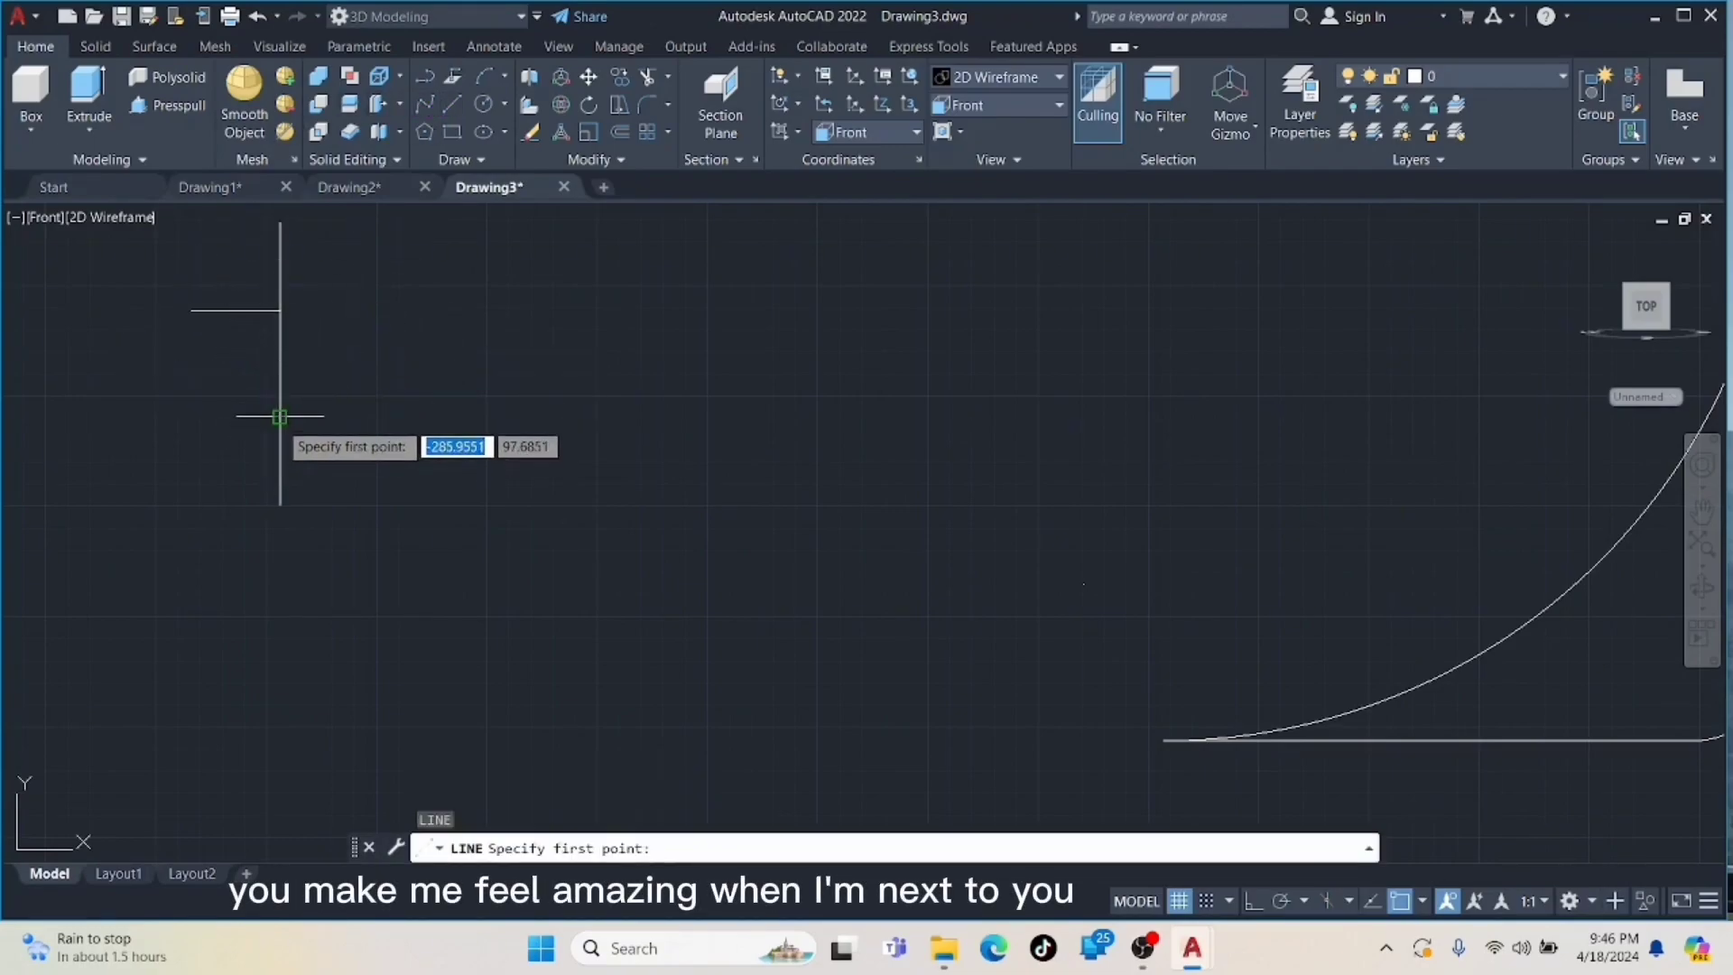
pyautogui.click(280, 415)
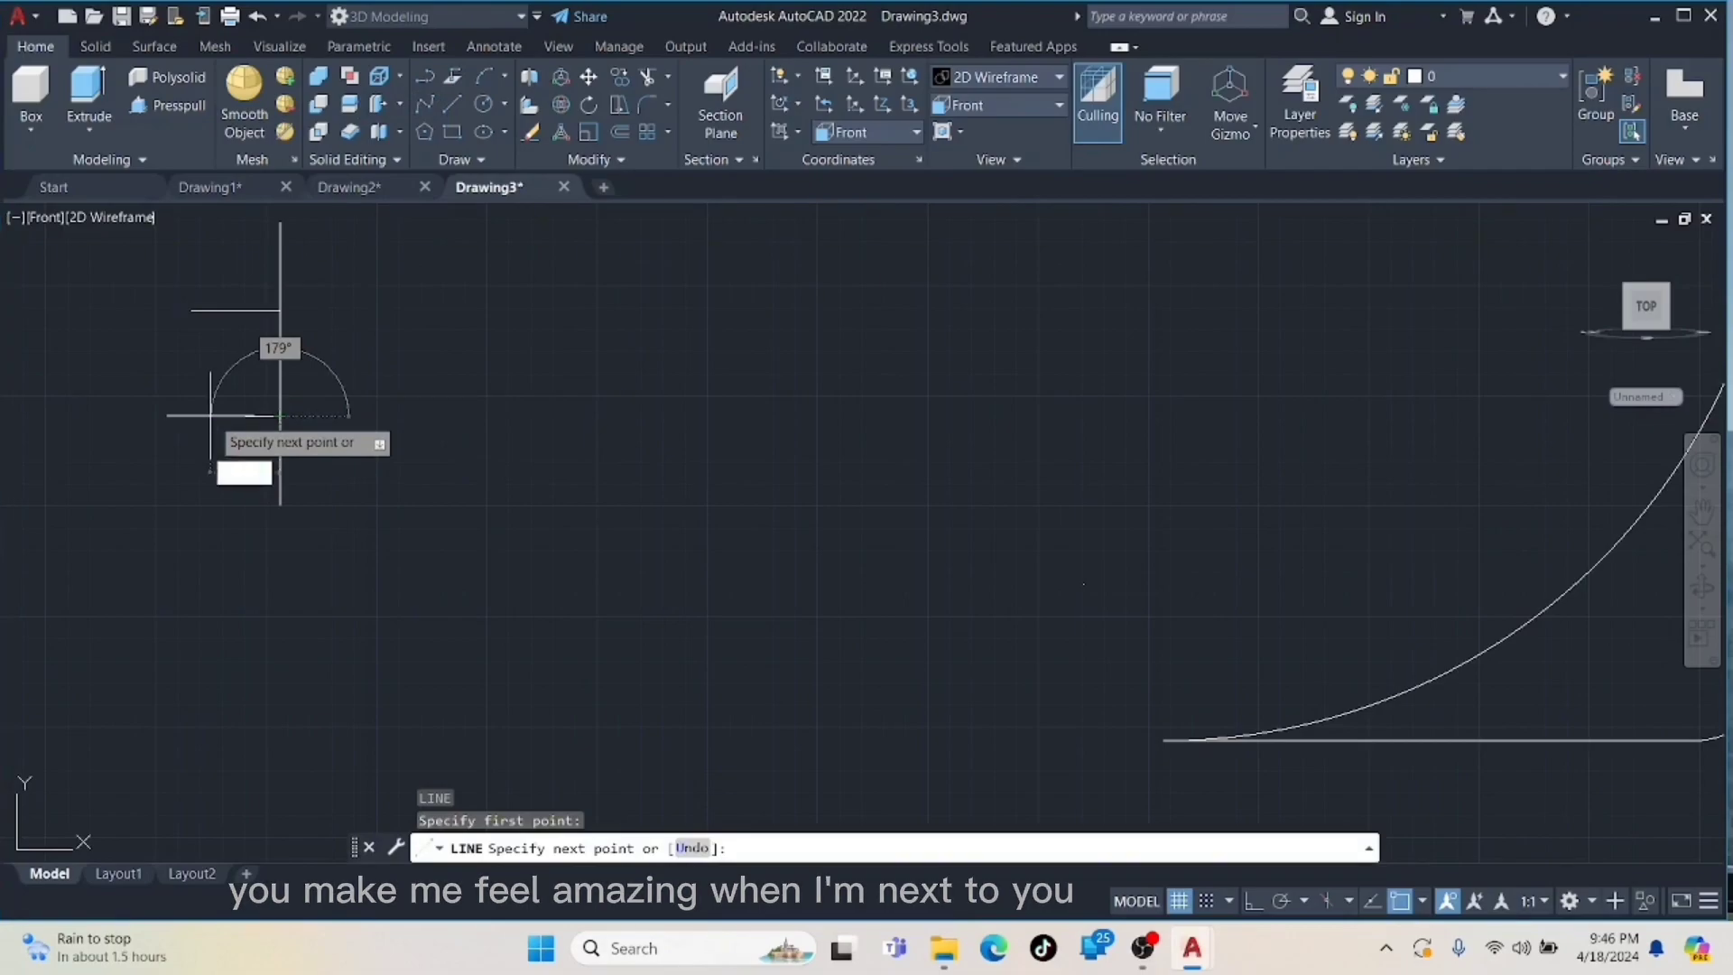
pyautogui.press('Return')
pyautogui.press('Escape')
pyautogui.press('Return')
pyautogui.click(191, 311)
pyautogui.click(192, 415)
pyautogui.press('Escape')
# - Fillet the upper and lower horizontal lines into the vertical line with radius 10
pyautogui.write('f')
pyautogui.press('Return')
pyautogui.click(247, 311)
pyautogui.click(279, 286)
pyautogui.press('Return')
pyautogui.click(244, 416)
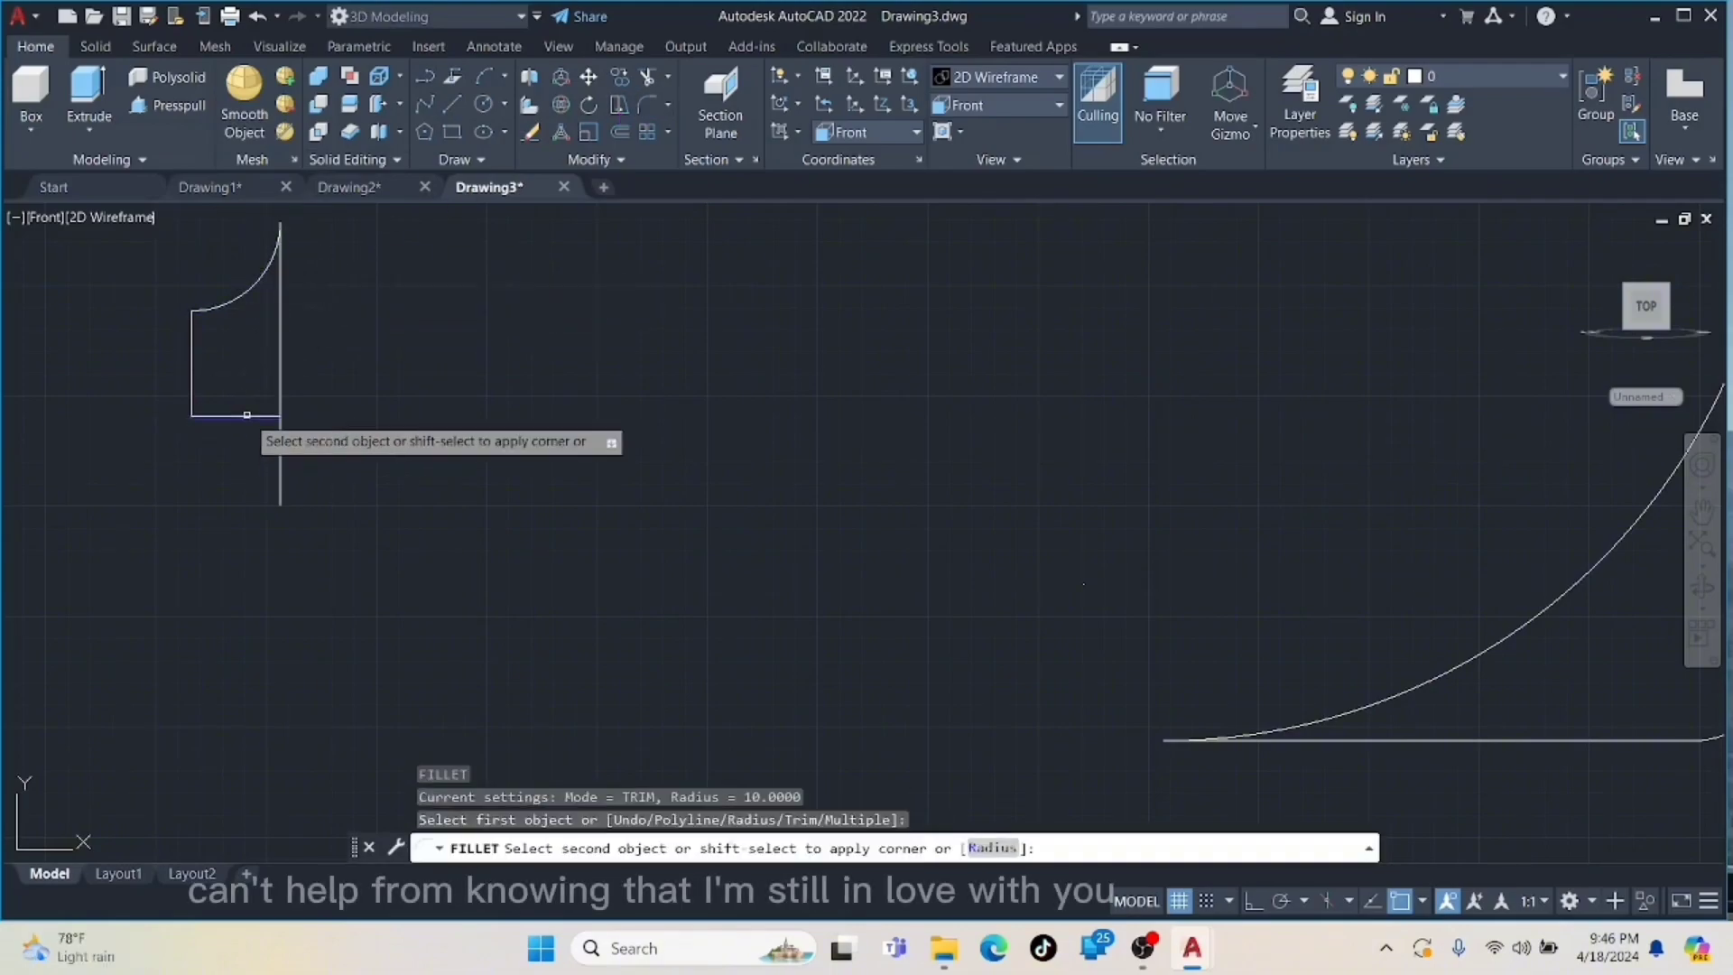
pyautogui.click(280, 460)
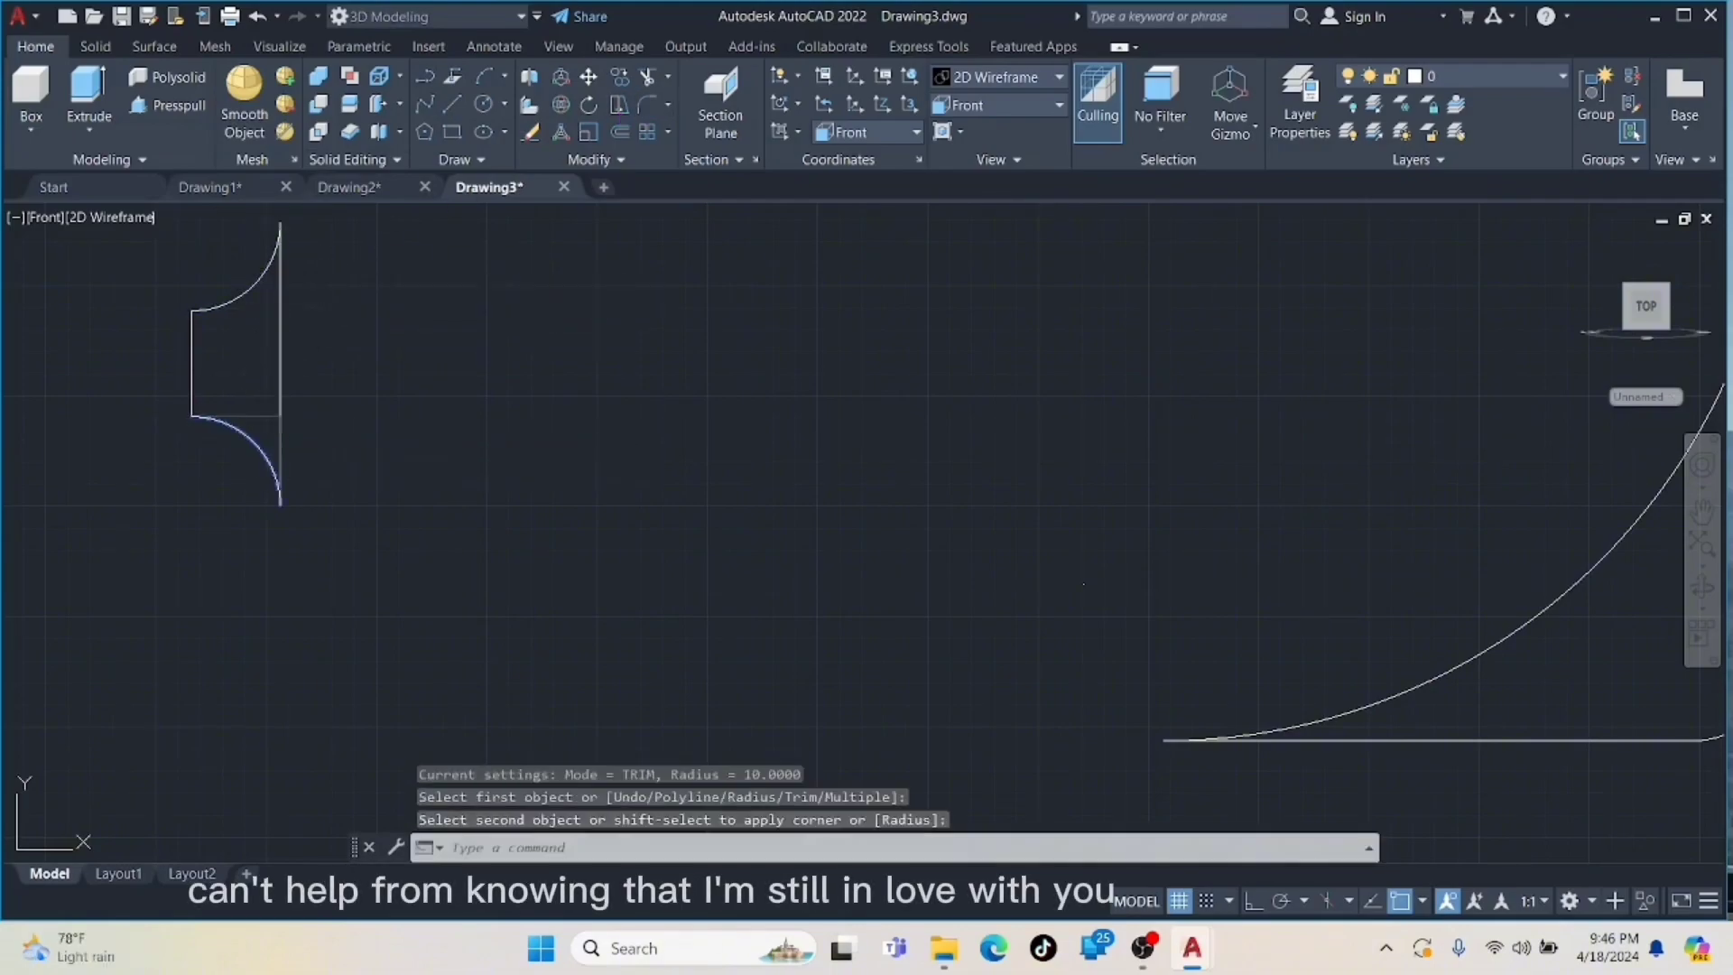
# - Switch to an angled 3D view and presspull the two large curved triangular profiles by 12
pyautogui.click(1627, 323)
pyautogui.click(168, 105)
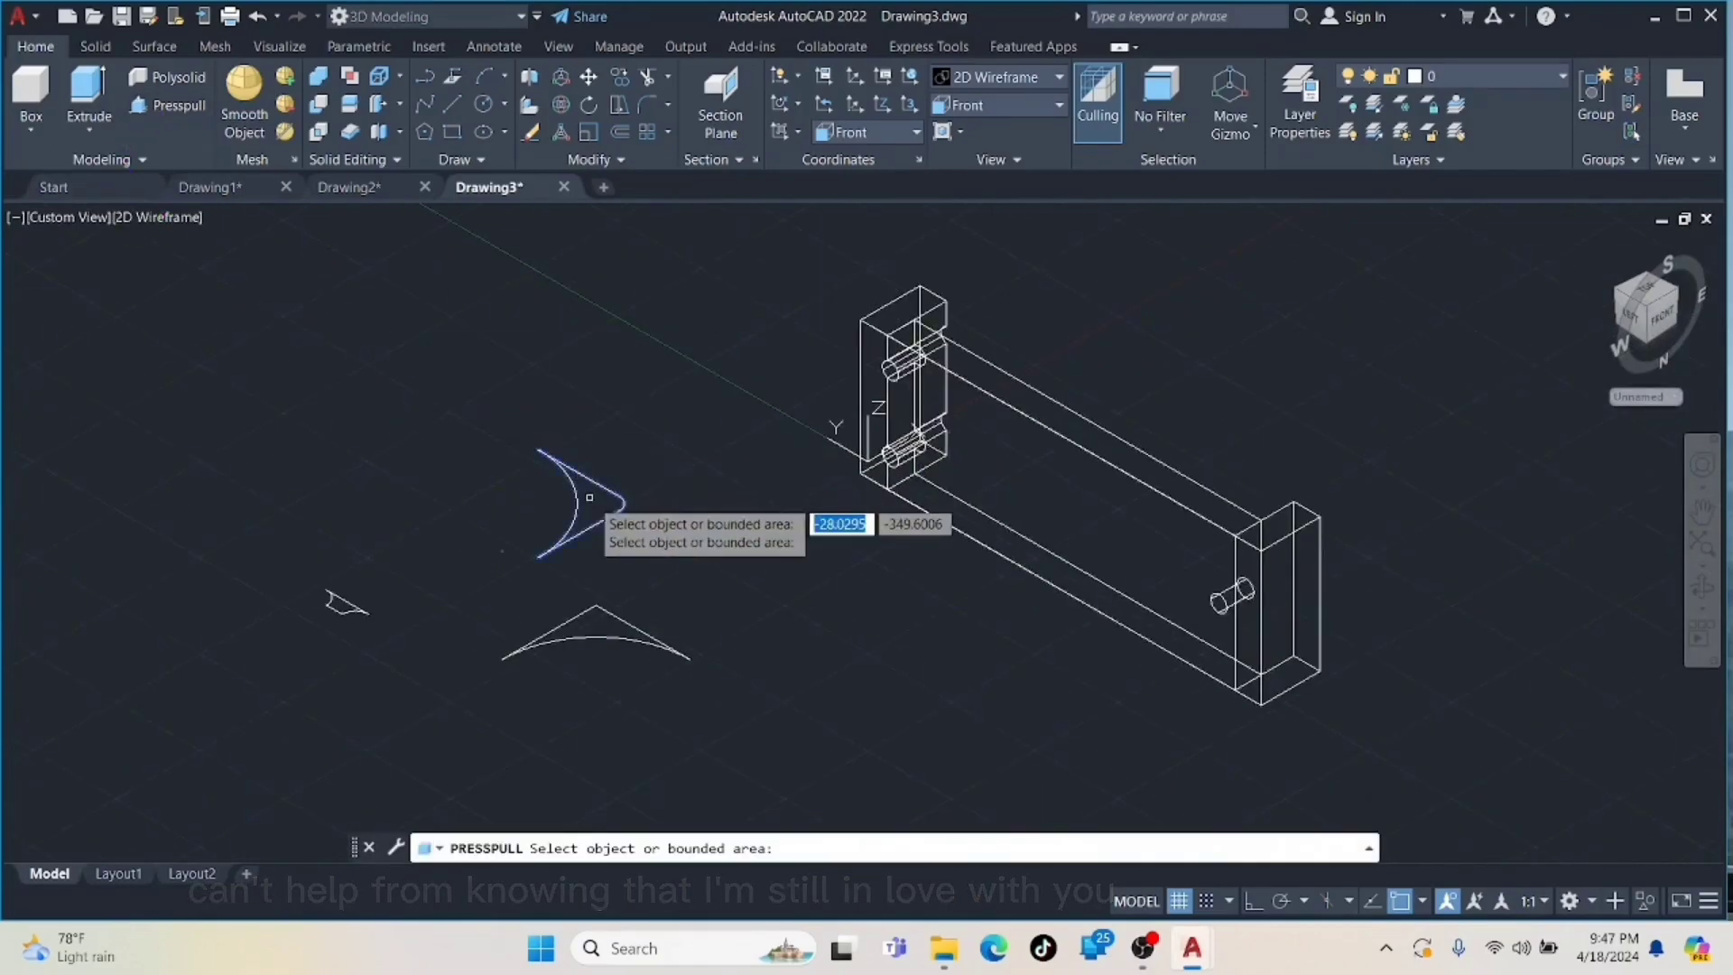
pyautogui.click(591, 503)
pyautogui.write('12')
pyautogui.press('Return')
pyautogui.click(610, 630)
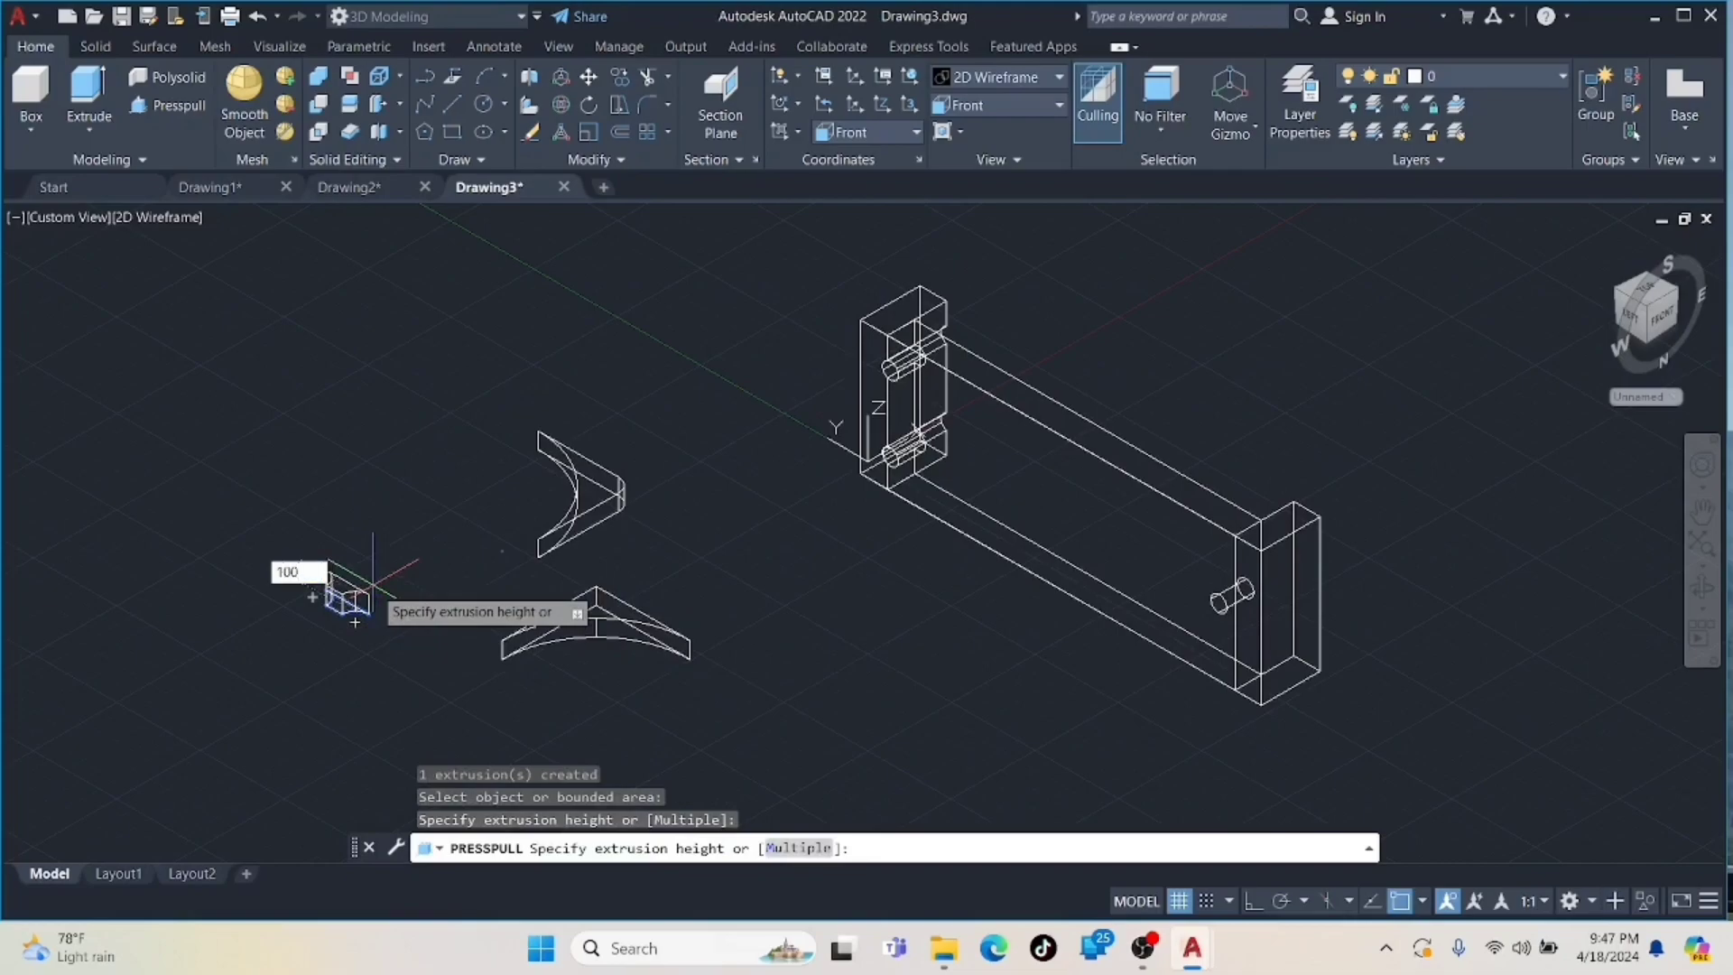
# - Presspull the small profile with the two concave arcs by 100
pyautogui.write('100')
pyautogui.press('Return')
pyautogui.scroll(2, 411, 492)
pyautogui.scroll(1, 408, 234)
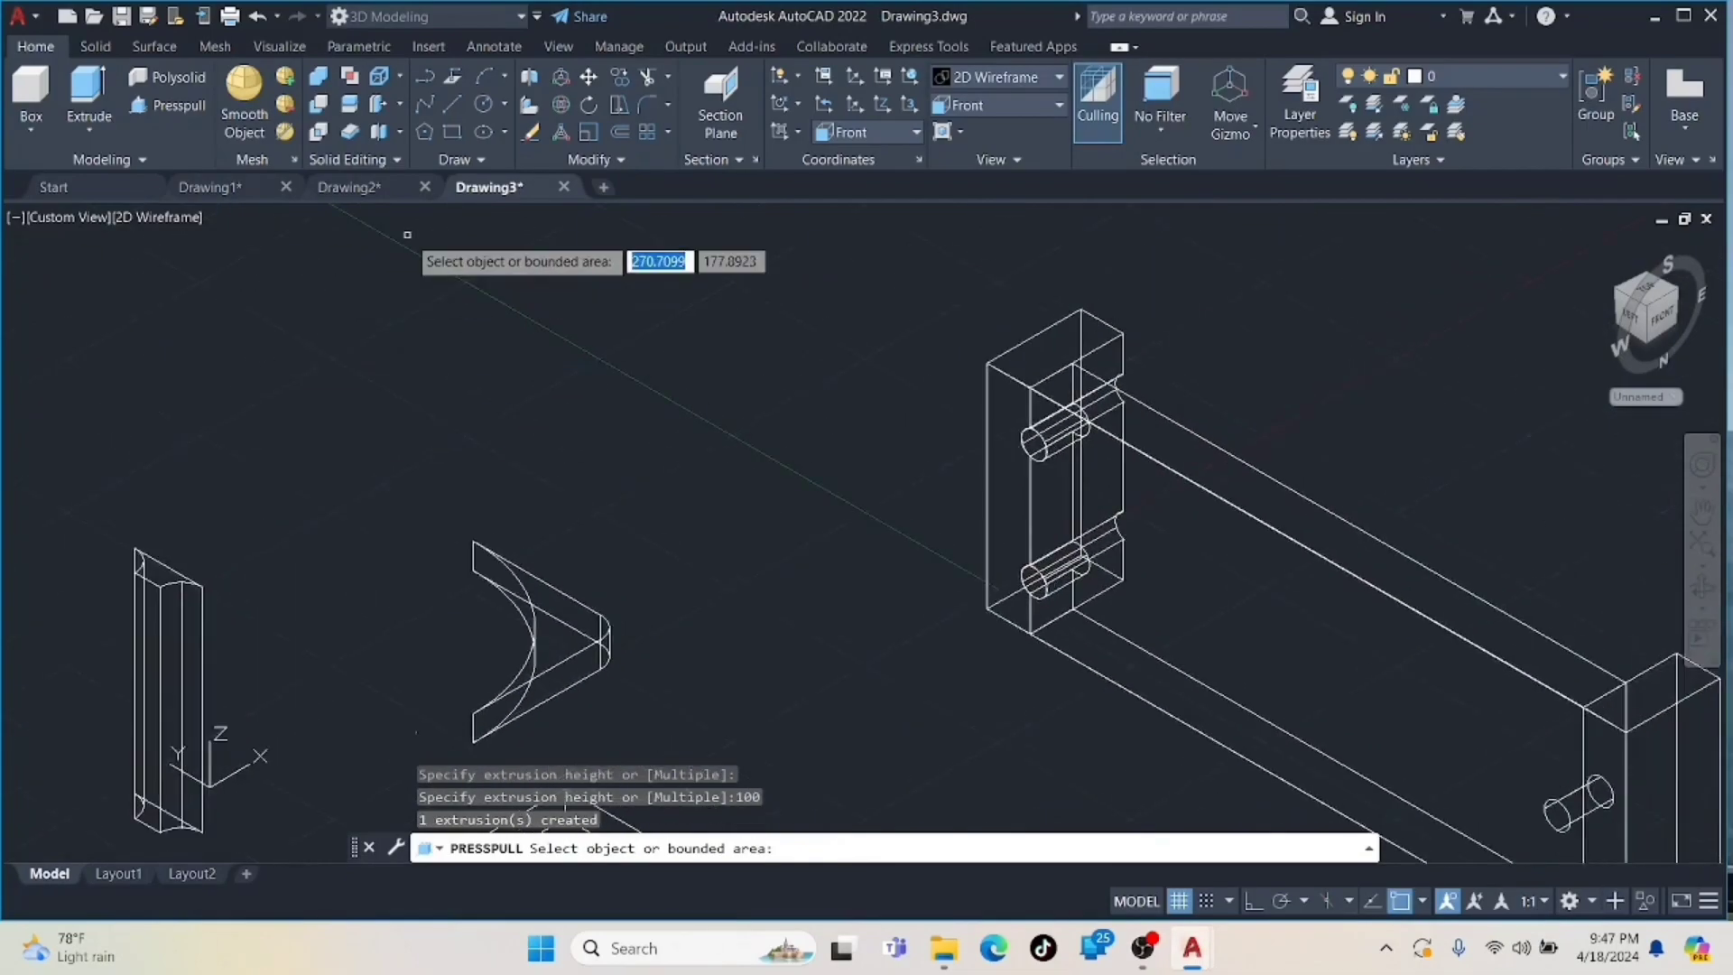
pyautogui.press('Escape')
pyautogui.write('l')
pyautogui.press('Return')
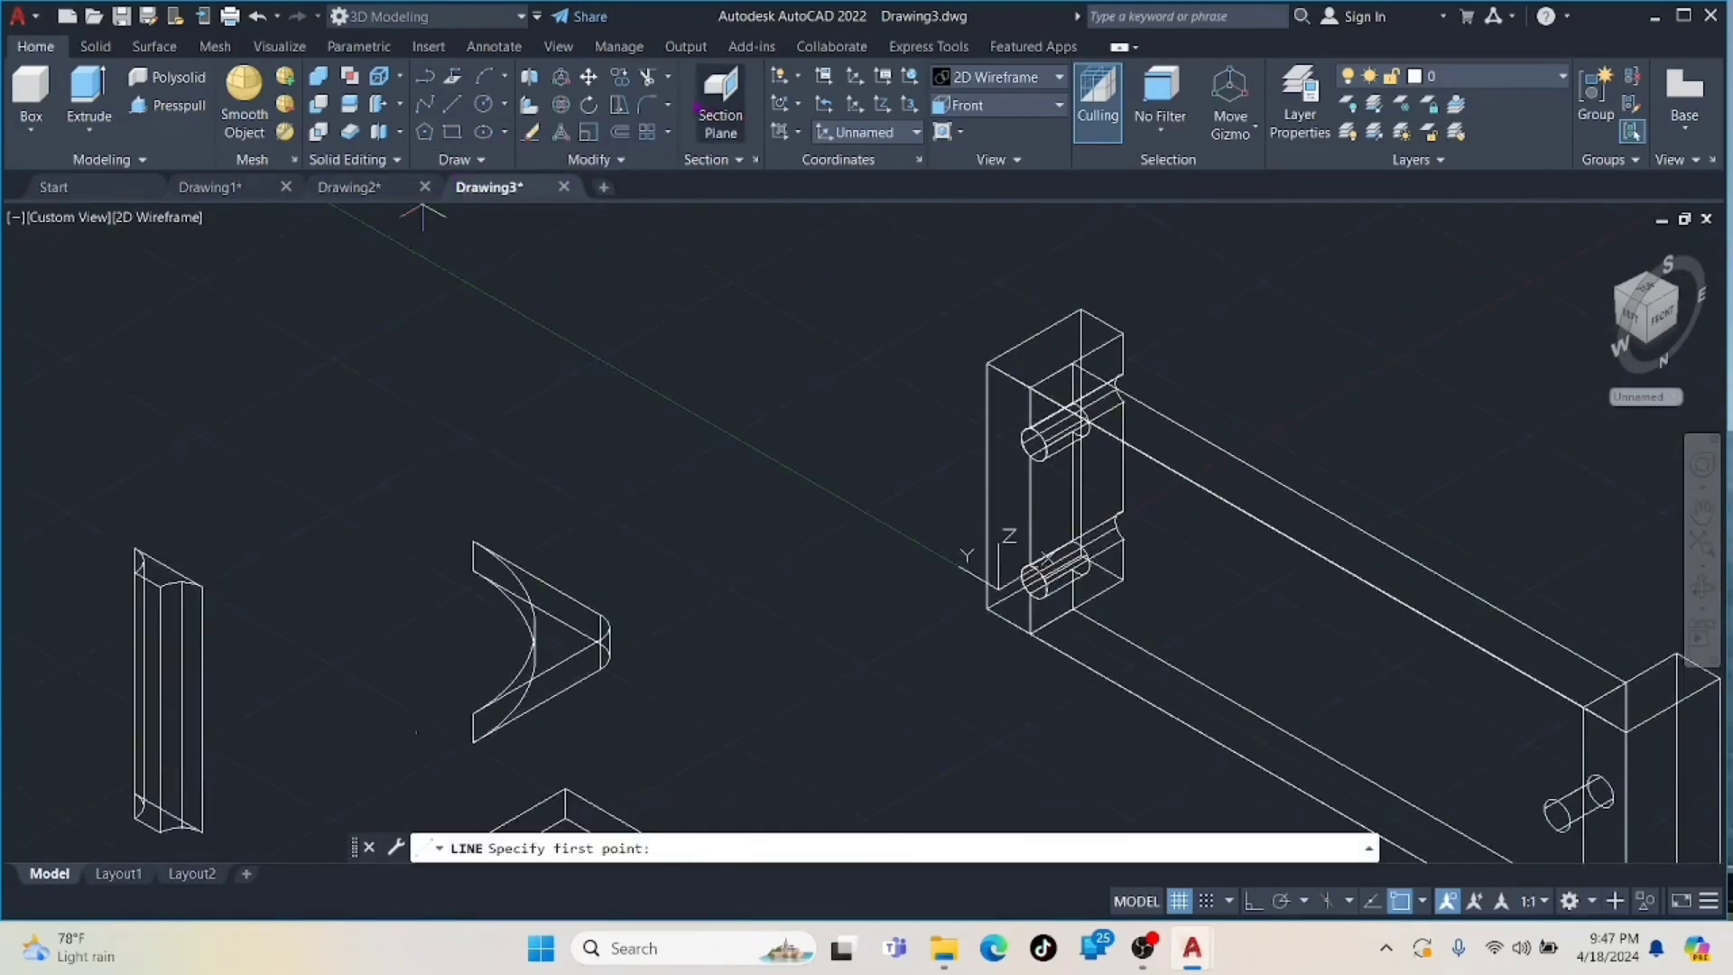
pyautogui.click(988, 364)
pyautogui.scroll(4, 1119, 438)
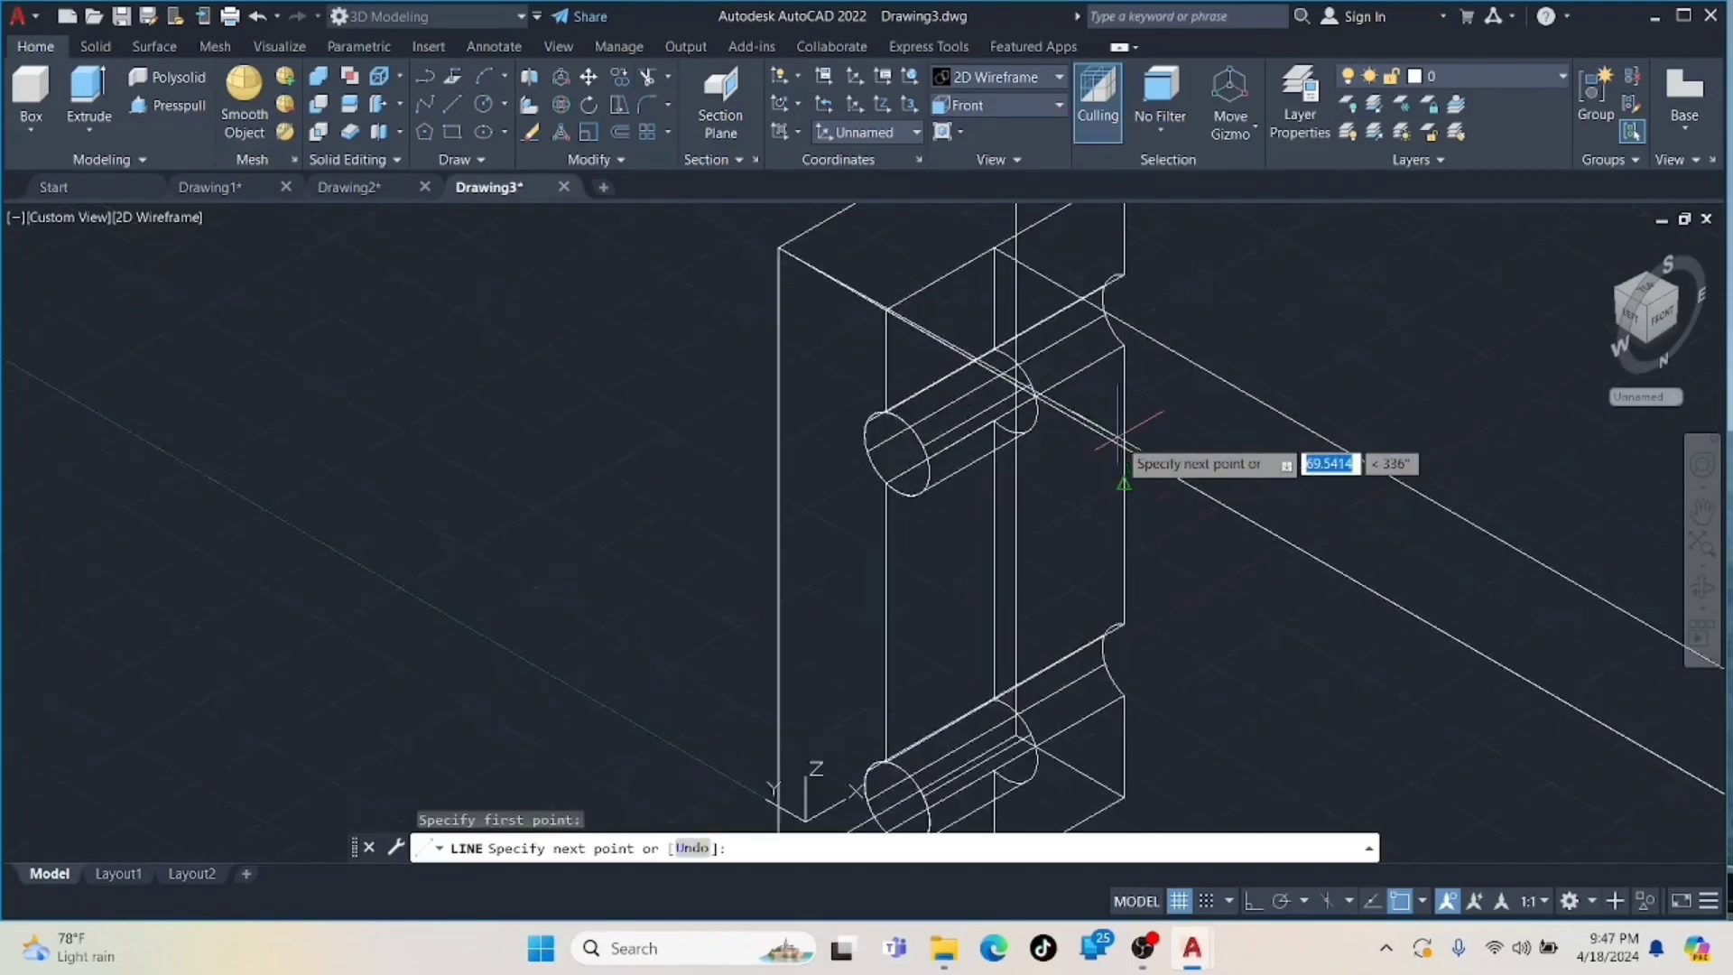
pyautogui.press('Escape')
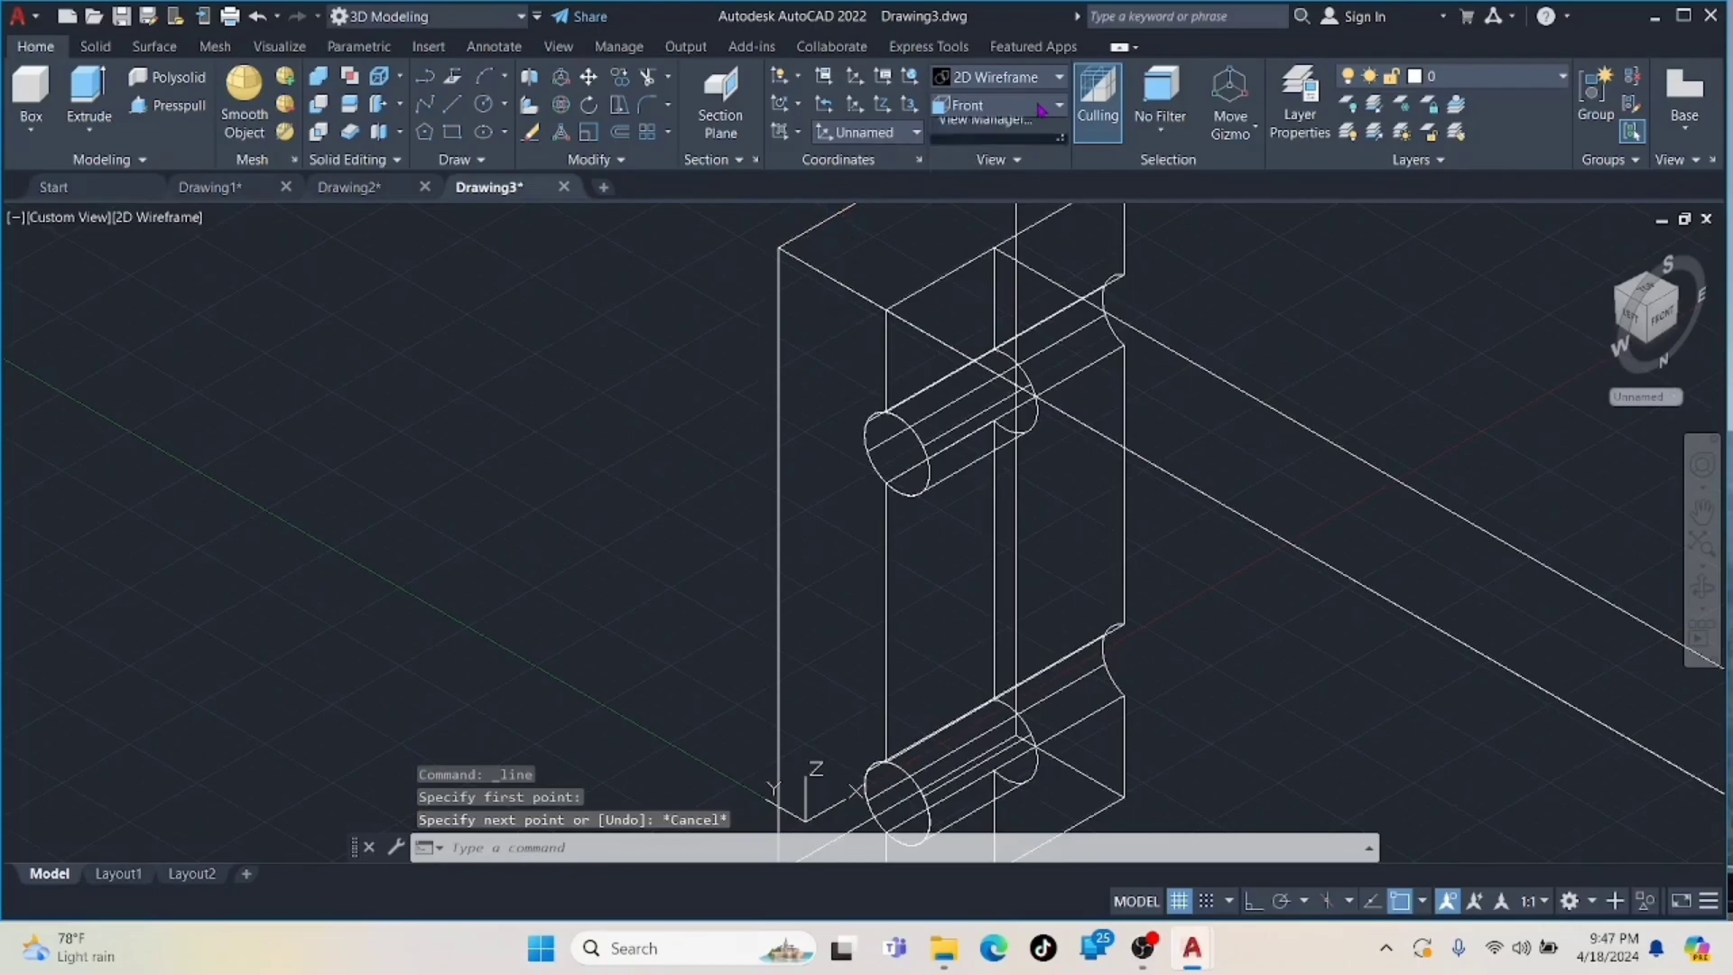
# - Switch to the front view and draw a 120 long line upward from the lower end of the plate's flat face
pyautogui.click(1038, 107)
pyautogui.moveTo(1099, 353); pyautogui.dragTo(1155, 297, button='middle')
pyautogui.scroll(4, 990, 442)
pyautogui.moveTo(856, 451); pyautogui.dragTo(1143, 212, button='middle')
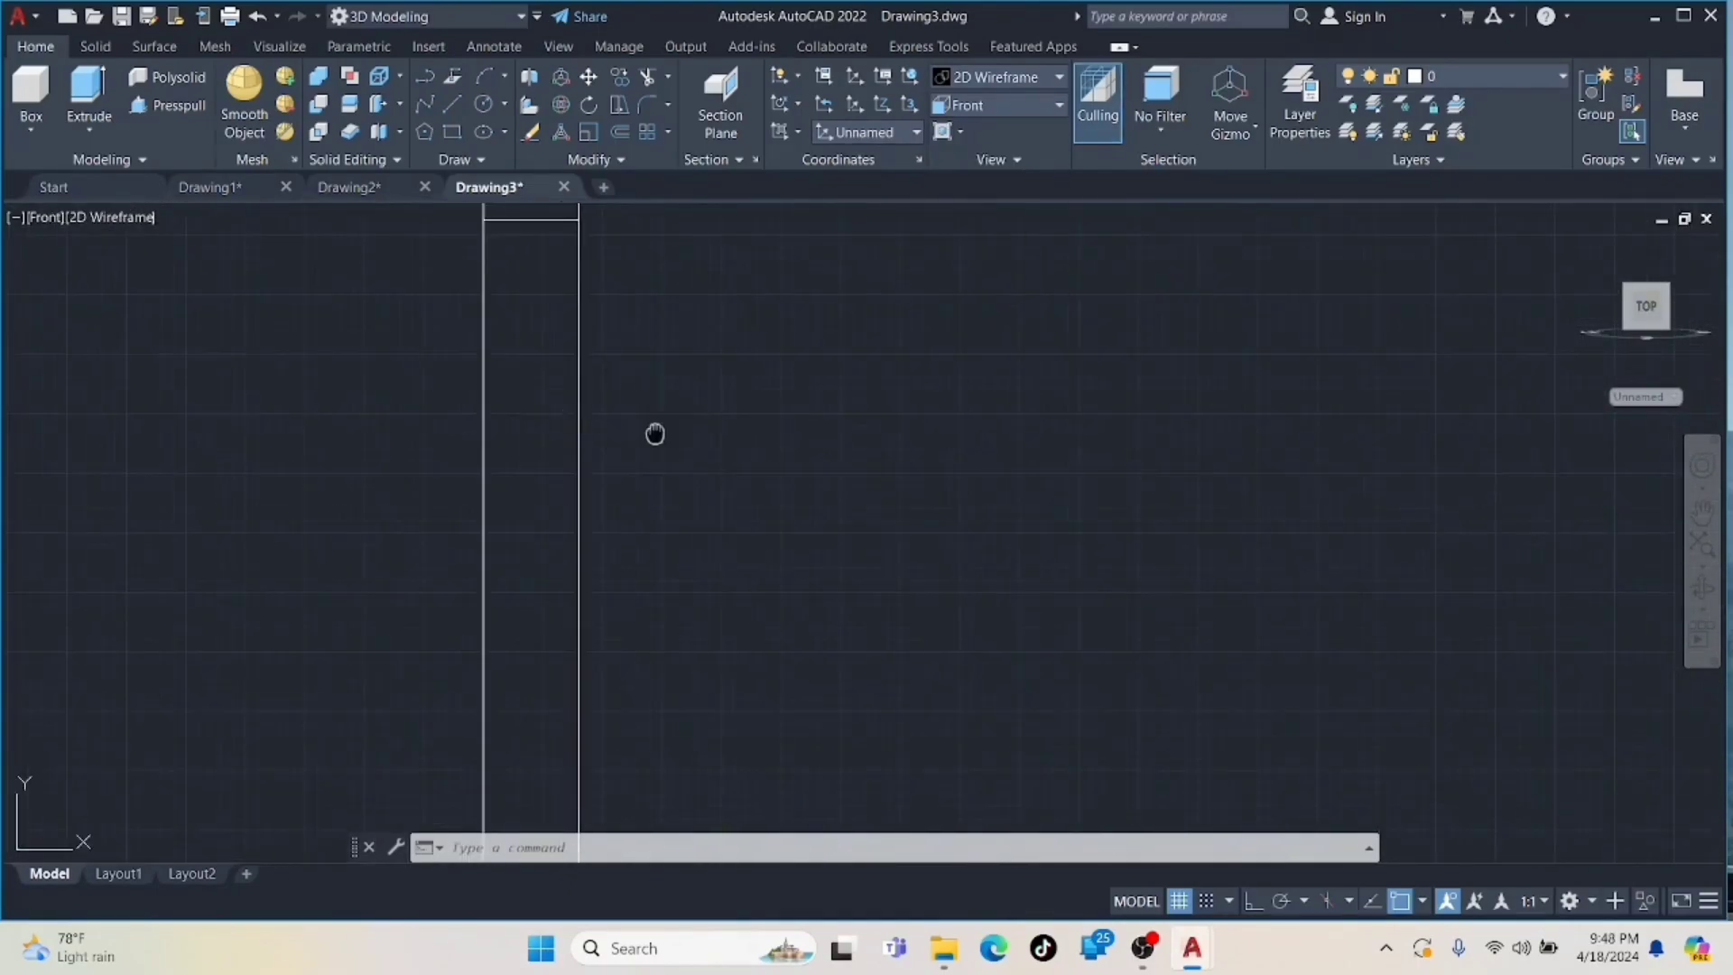
pyautogui.scroll(-2, 919, 477)
pyautogui.moveTo(919, 478); pyautogui.dragTo(906, 239, button='middle')
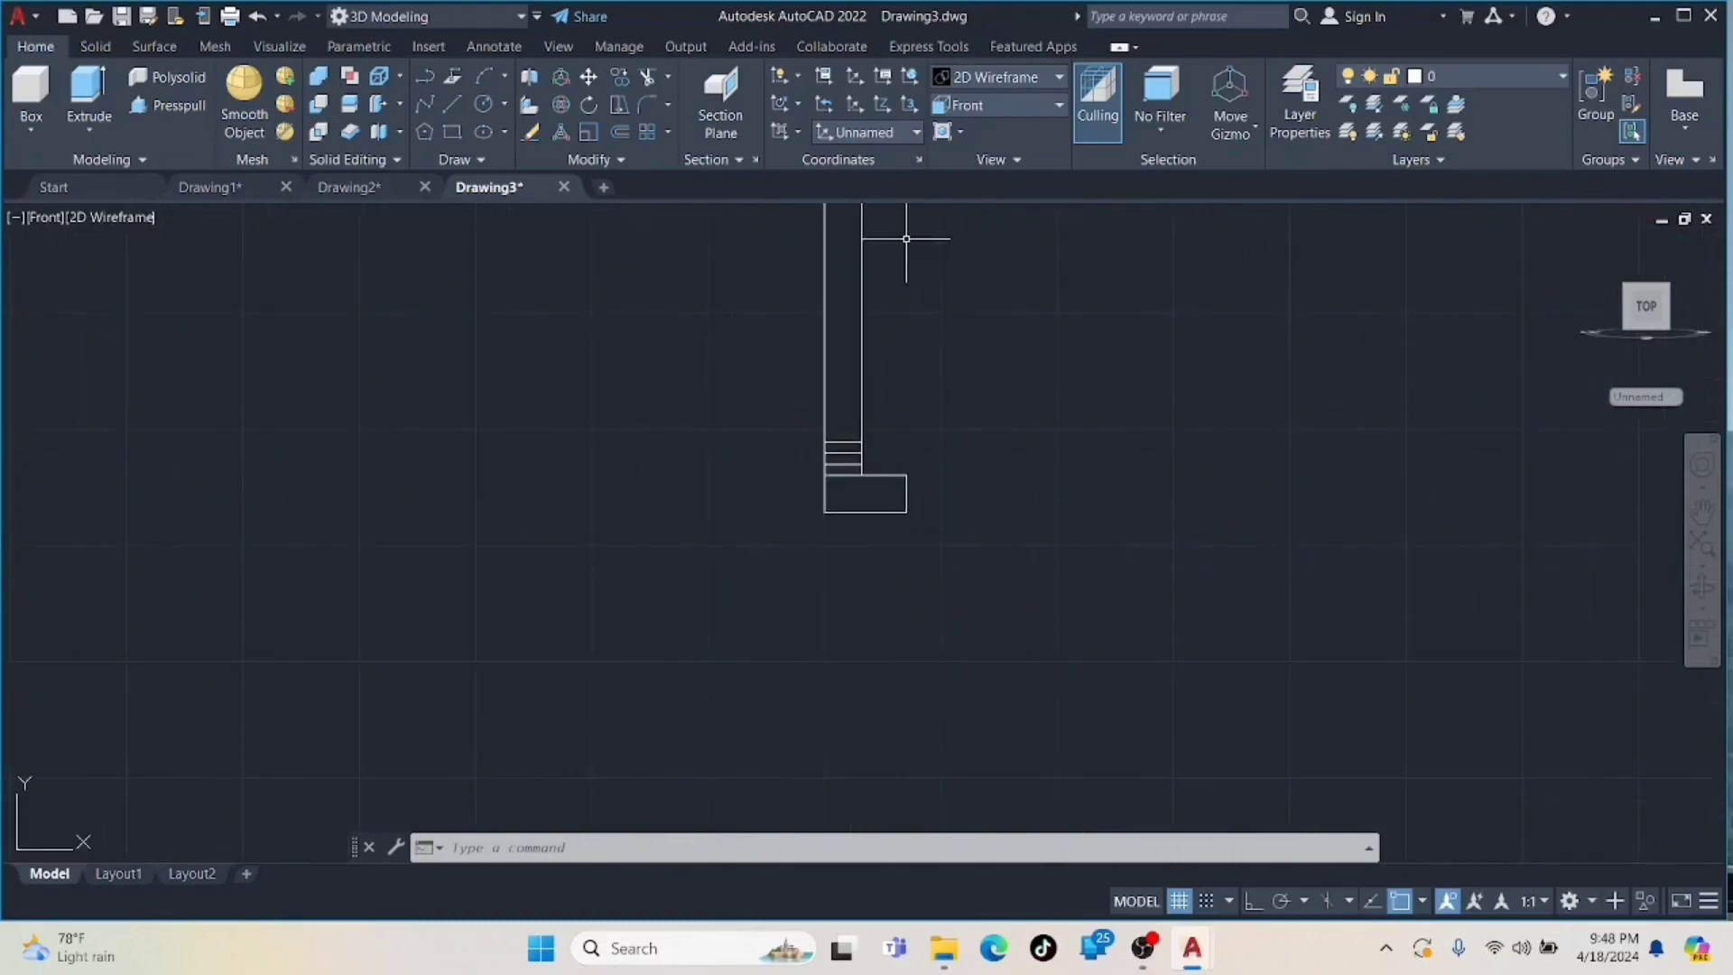
pyautogui.click(452, 105)
pyautogui.click(824, 474)
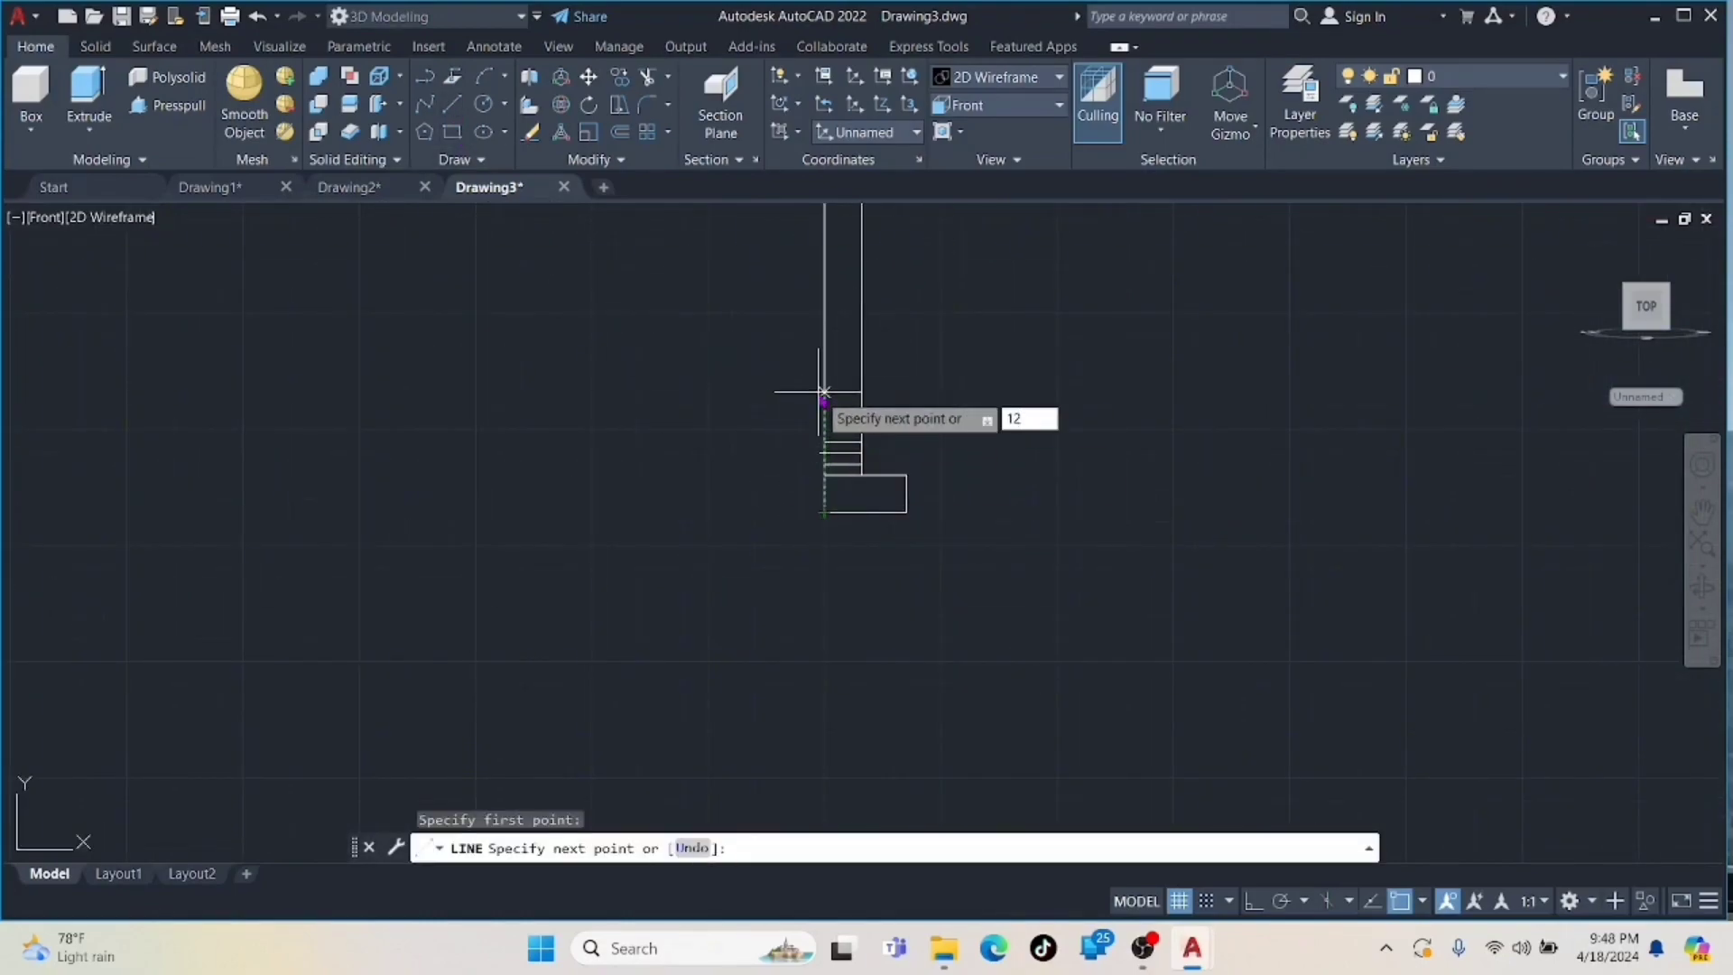
pyautogui.press('Return')
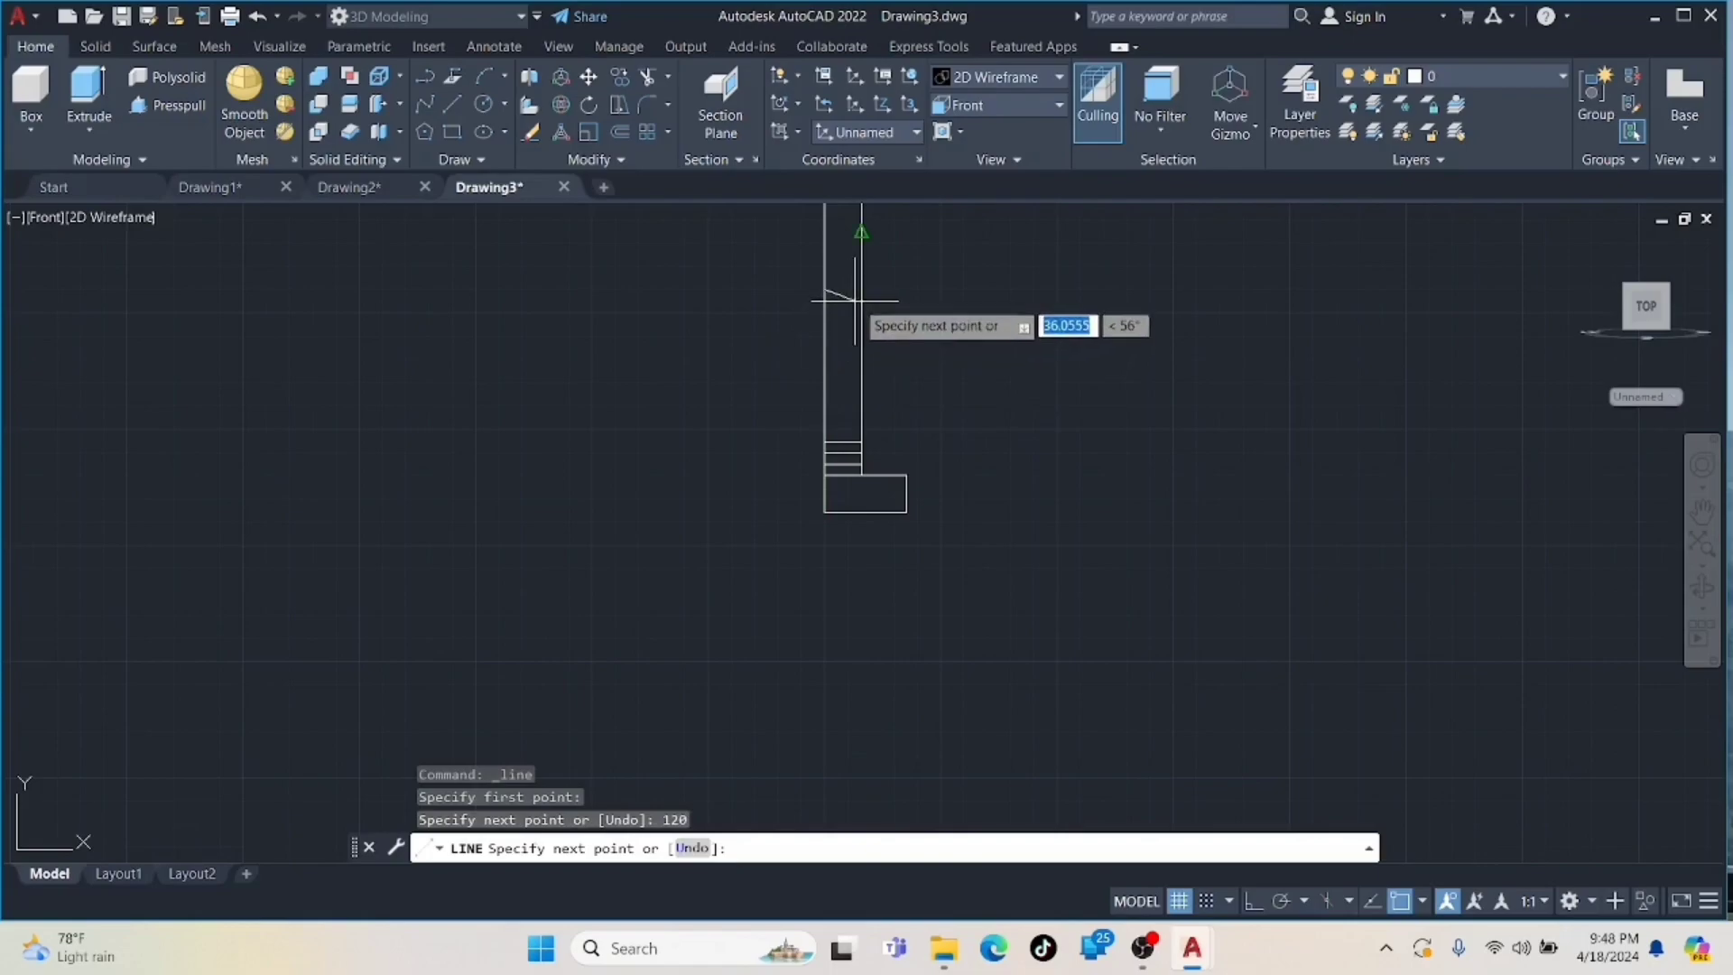
pyautogui.press('Escape')
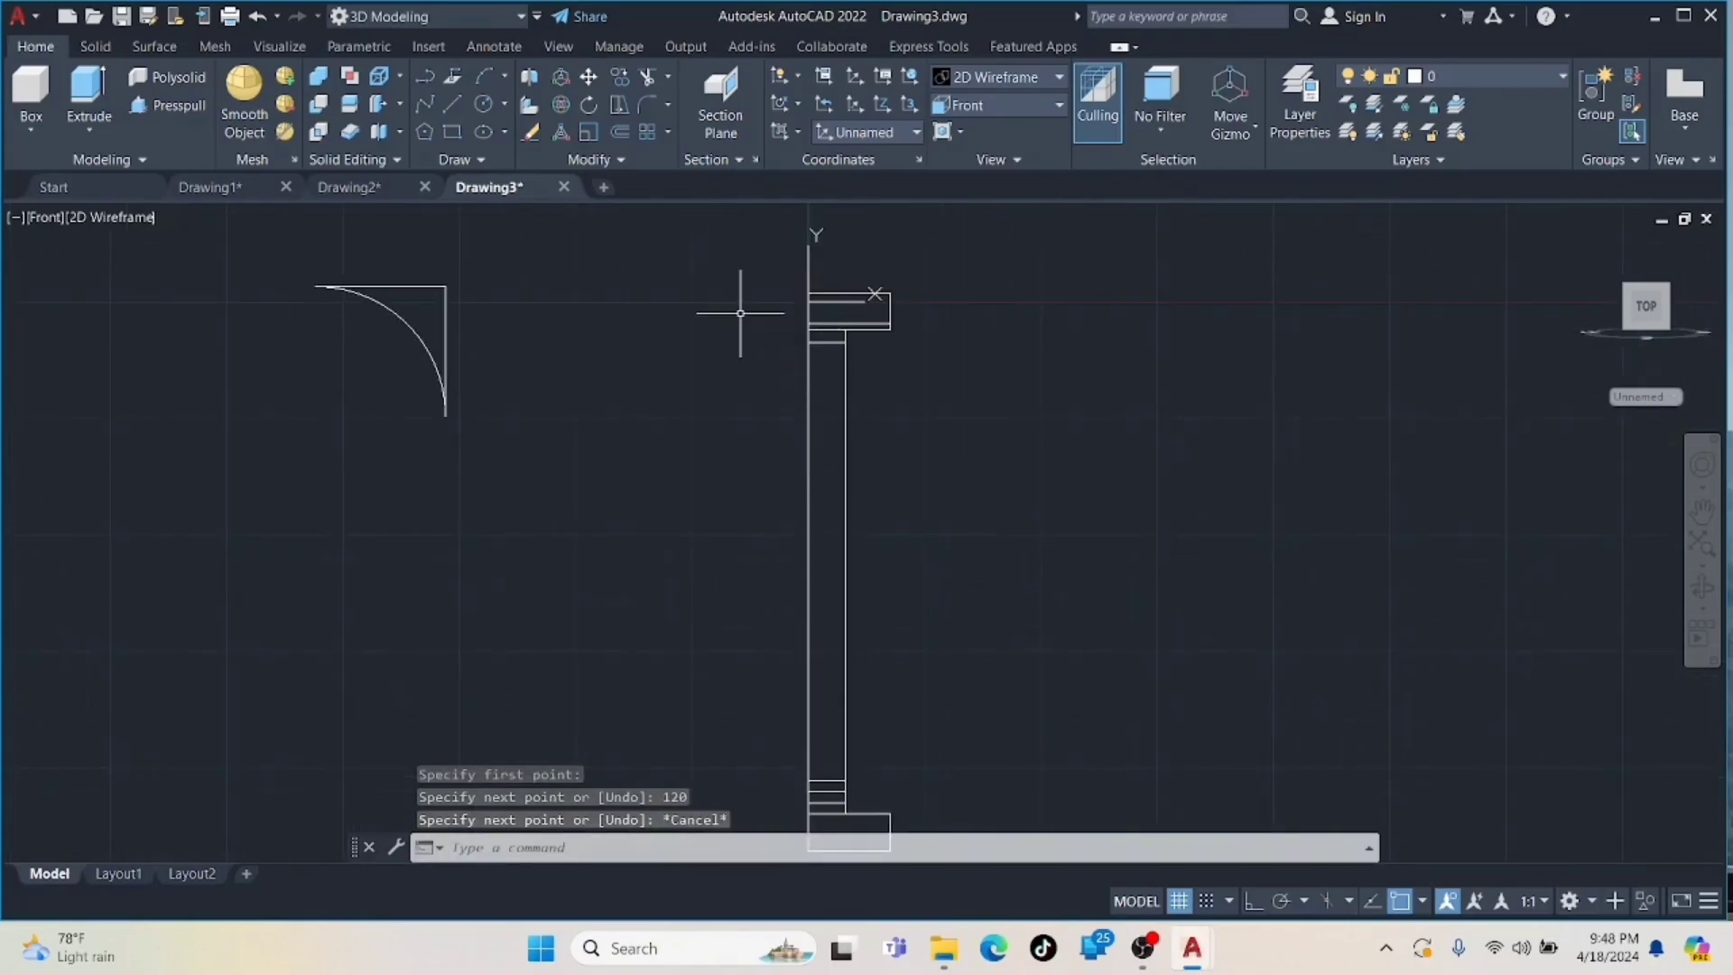
# - Draw a 70 long line downward from the upper end of the plate's flat face
pyautogui.press('Return')
pyautogui.click(808, 294)
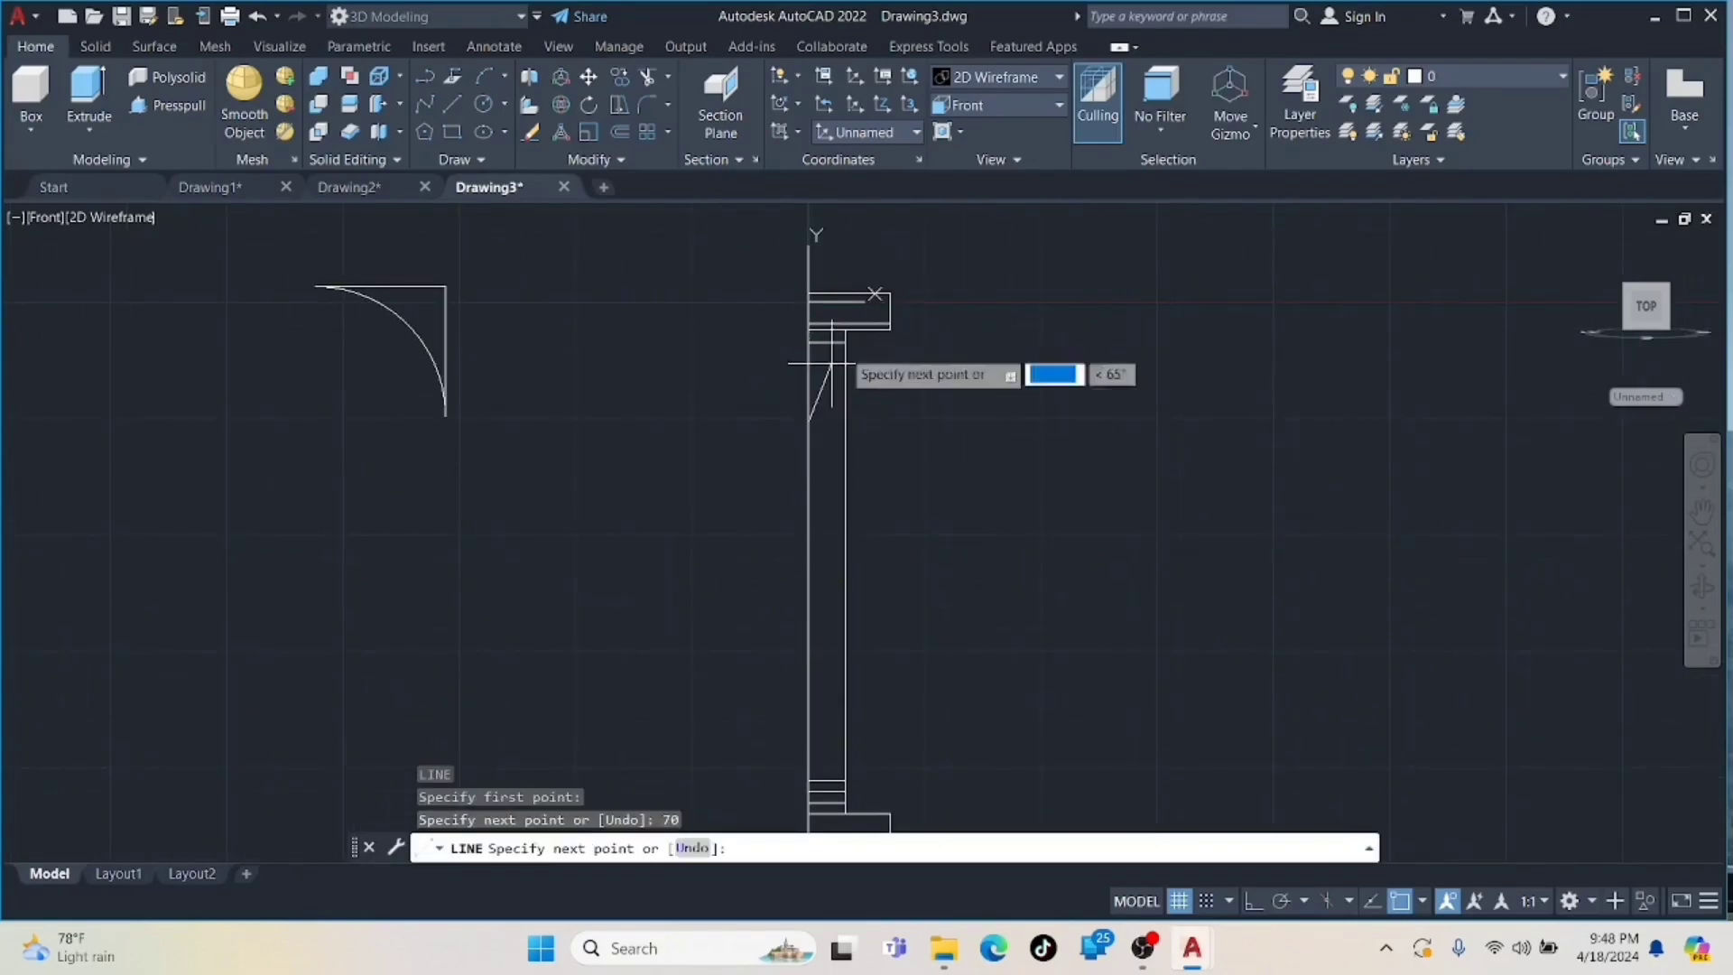
pyautogui.press('Escape')
pyautogui.click(1628, 307)
pyautogui.click(1642, 319)
pyautogui.scroll(4, 1027, 516)
pyautogui.press('Return')
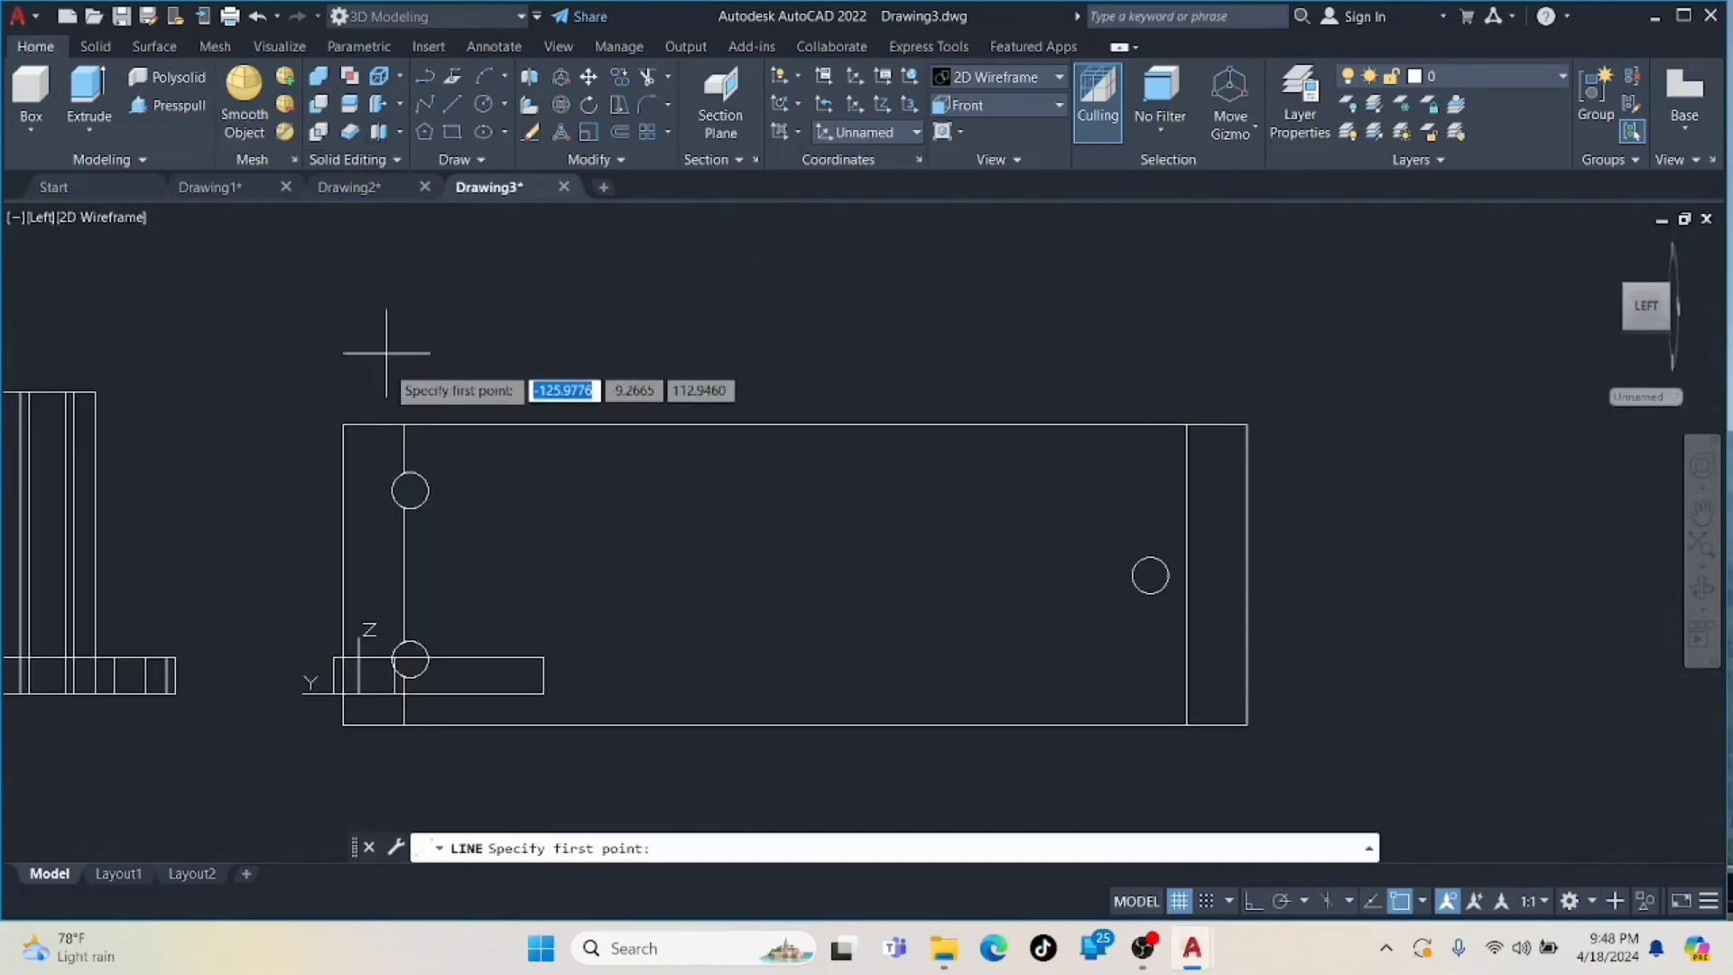
pyautogui.click(343, 424)
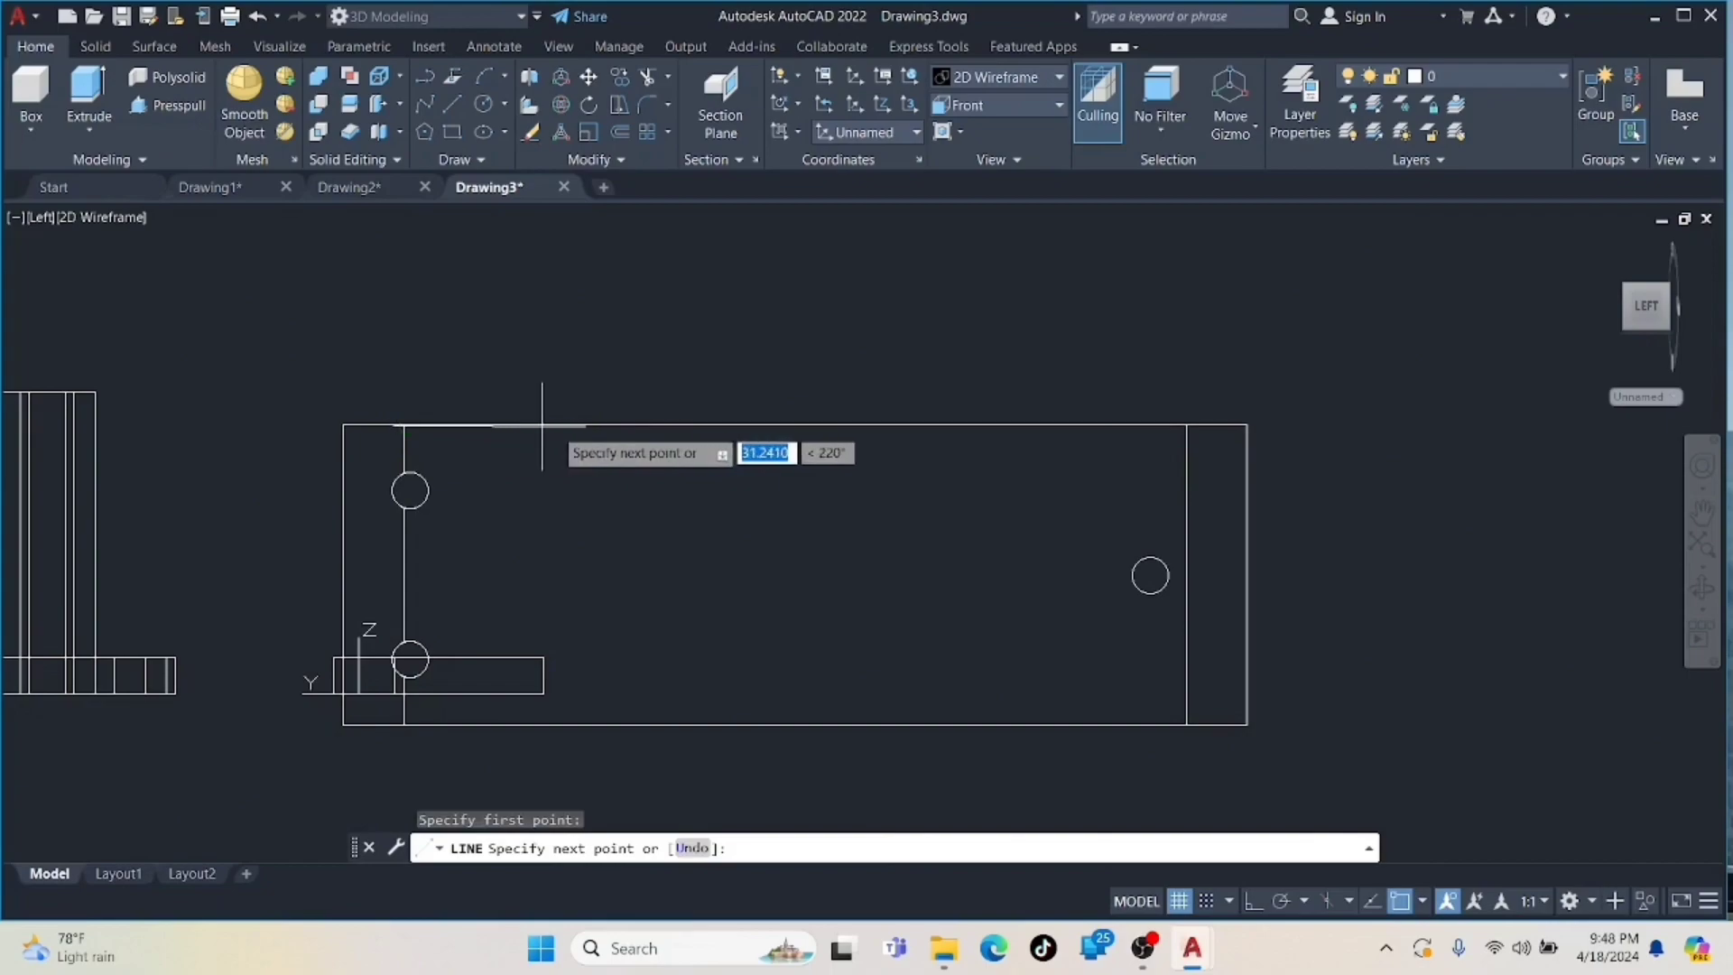
pyautogui.press('Escape')
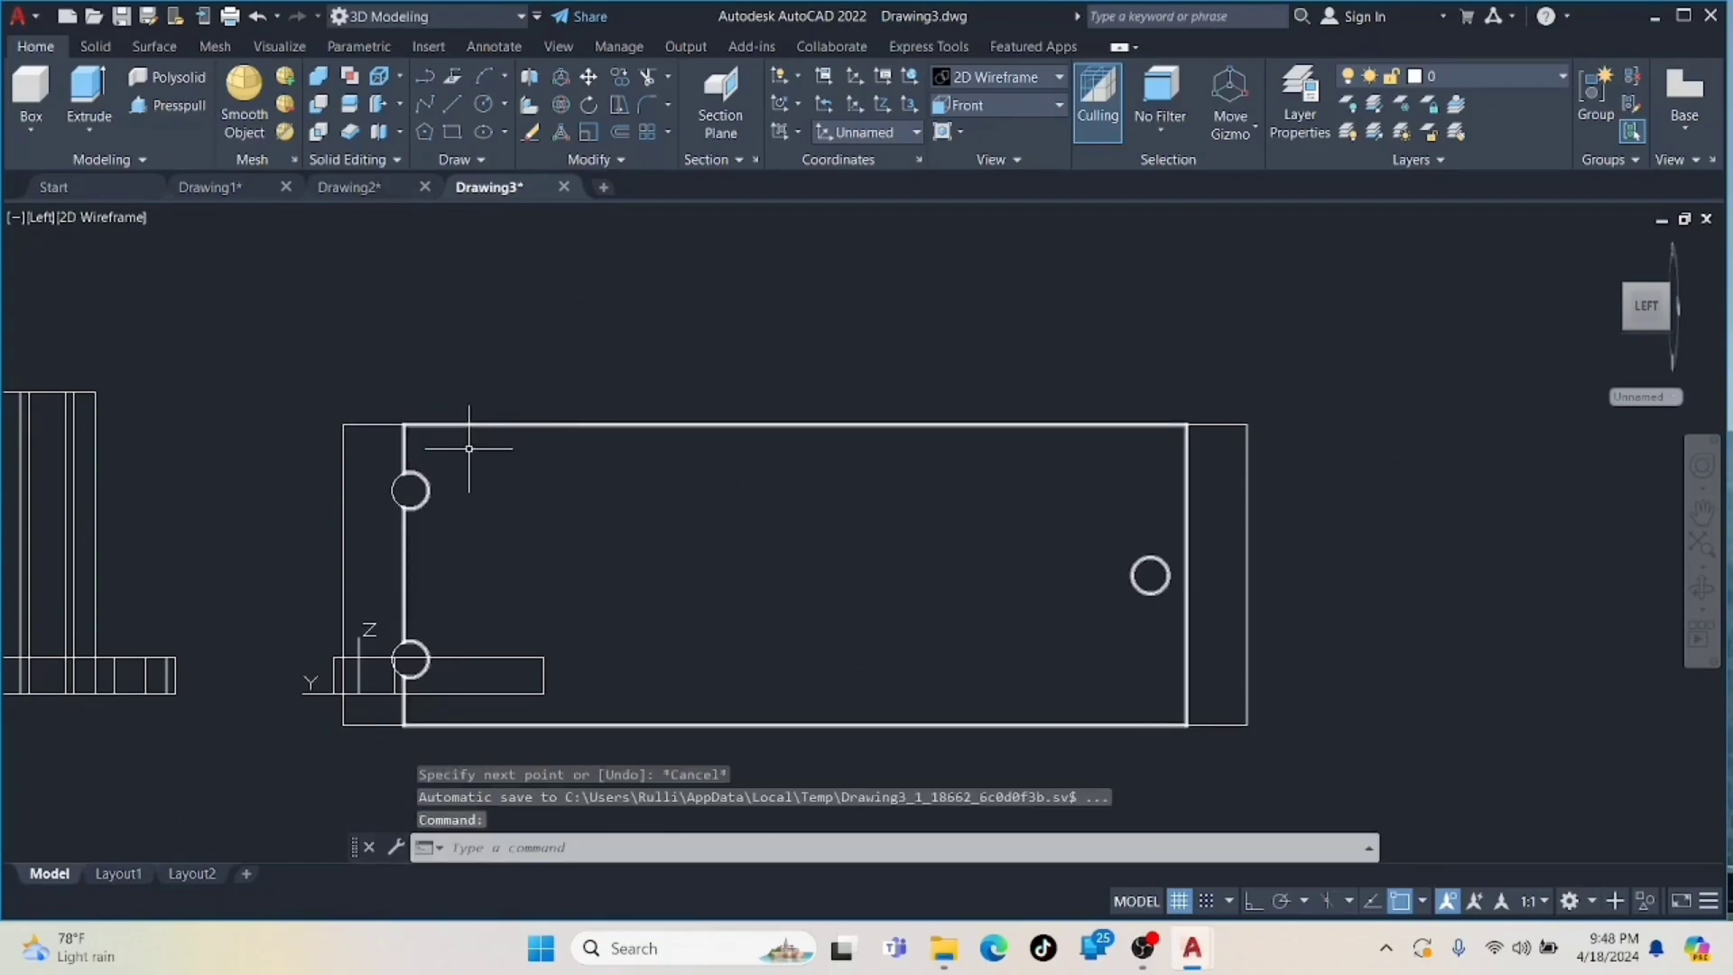
# - Try to draw a 100 long line at 90° across the plate from its long lower edge, and undo it
pyautogui.press('Return')
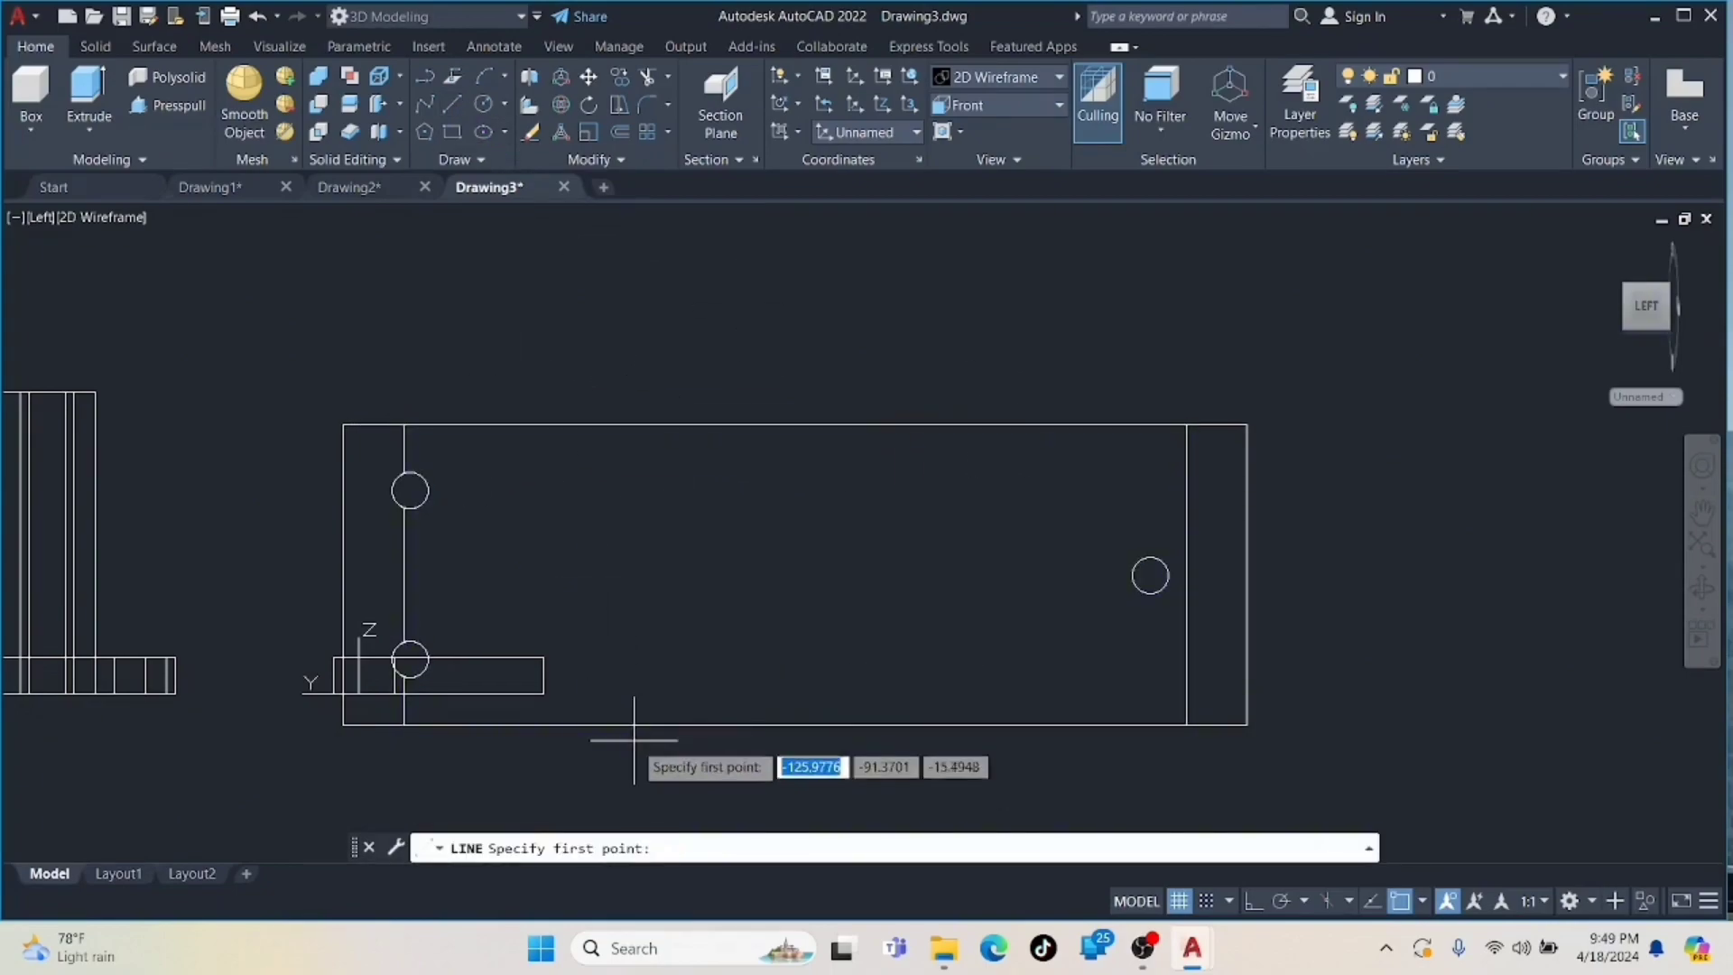
pyautogui.click(555, 724)
pyautogui.write('100')
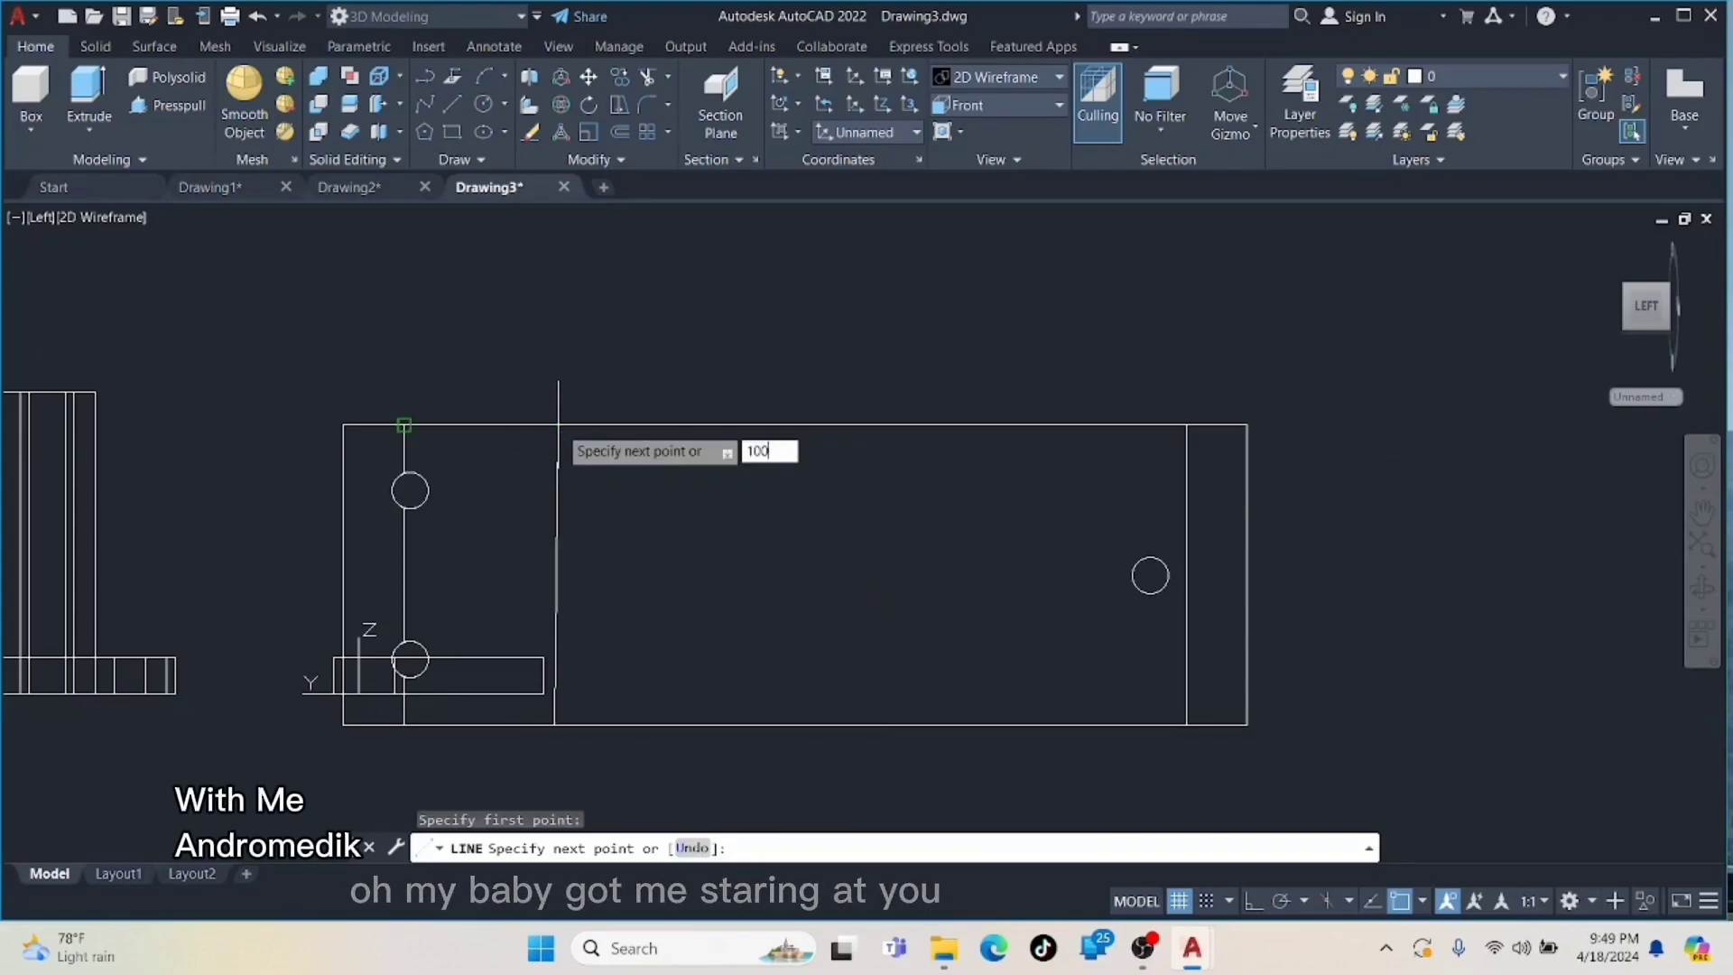
pyautogui.write('90')
pyautogui.press('Return')
pyautogui.press('Escape')
pyautogui.scroll(-6, 560, 397)
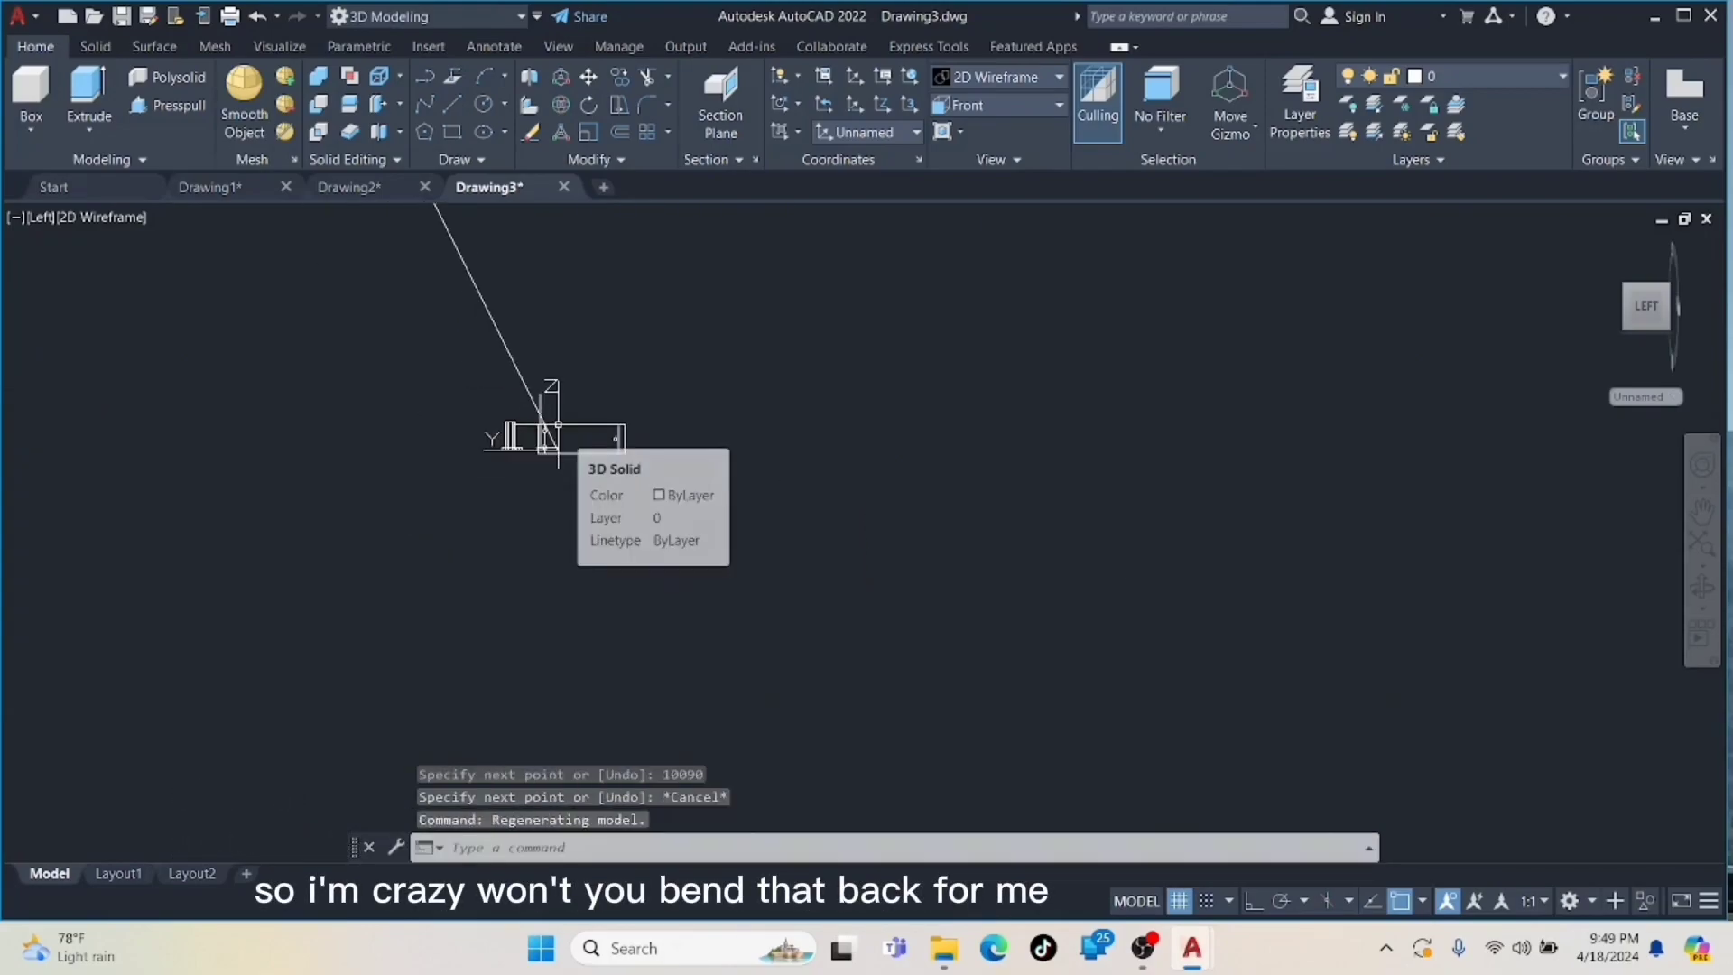
pyautogui.hotkey('ctrl', 'z')
pyautogui.hotkey('ctrl', 'z')
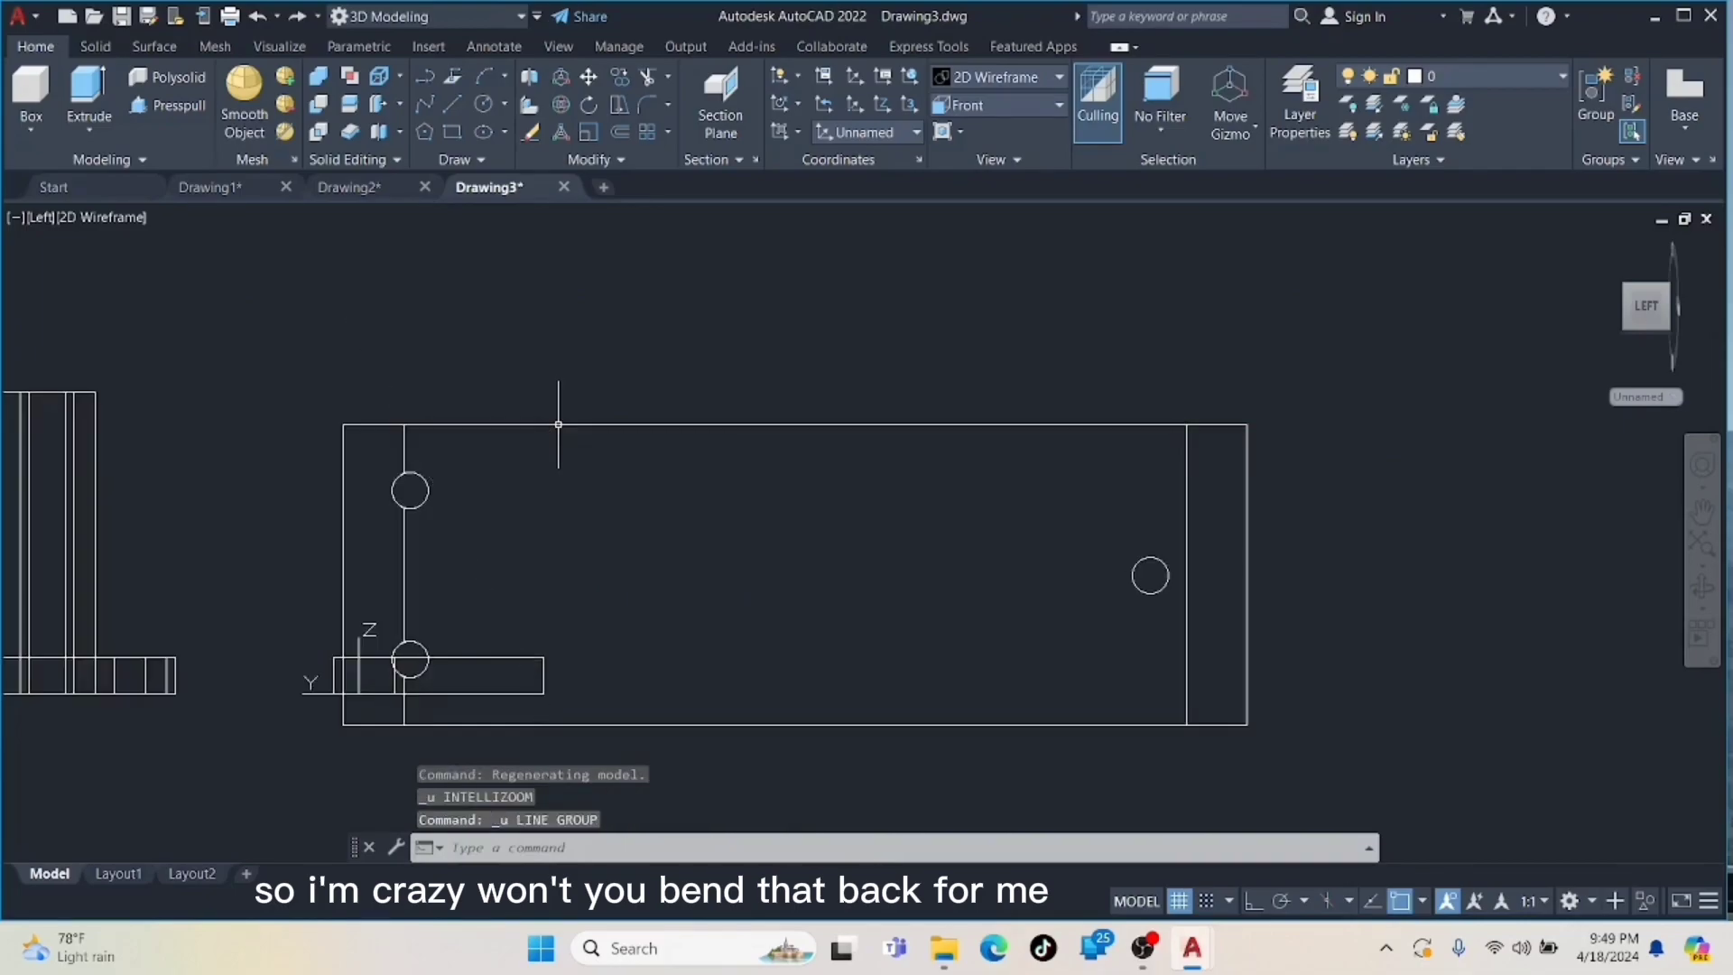
# - Switch to the Left view and draw a 100 long line at 0° across the plate from the end of the 70 long line
pyautogui.click(1058, 105)
pyautogui.click(964, 174)
pyautogui.scroll(4, 1004, 231)
pyautogui.moveTo(967, 741); pyautogui.dragTo(963, 443, button='middle')
pyautogui.moveTo(945, 528); pyautogui.dragTo(1004, 315, button='middle')
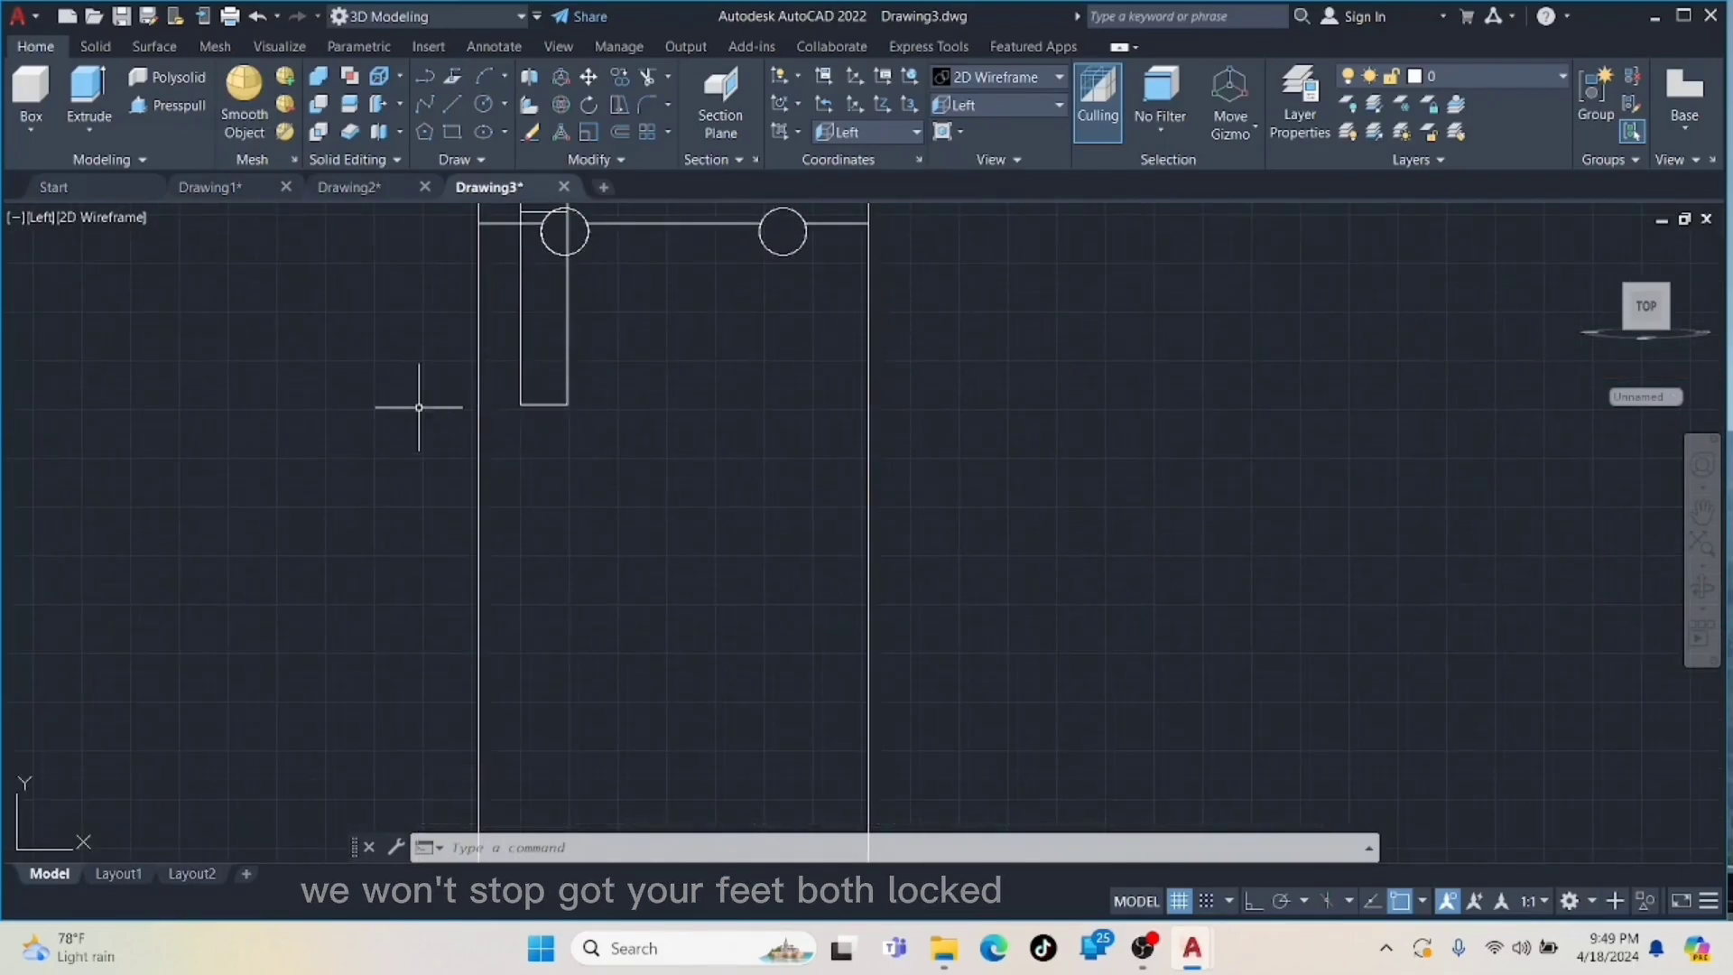
pyautogui.click(479, 418)
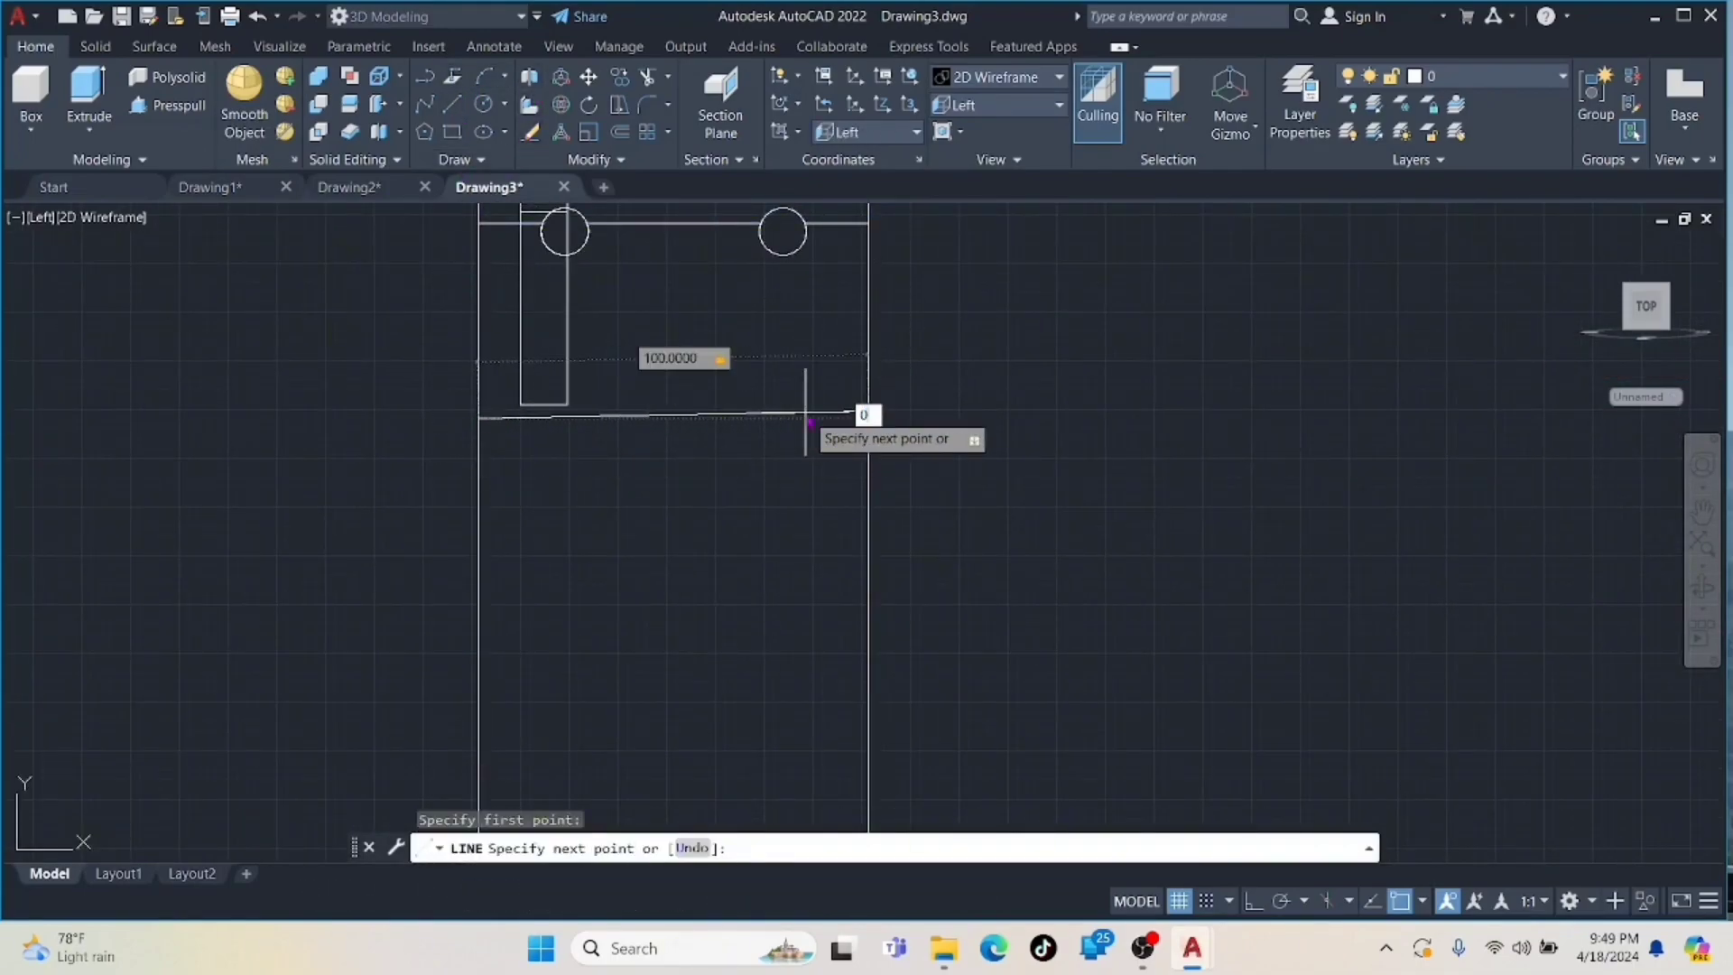
pyautogui.press('Return')
pyautogui.press('Escape')
pyautogui.click(794, 418)
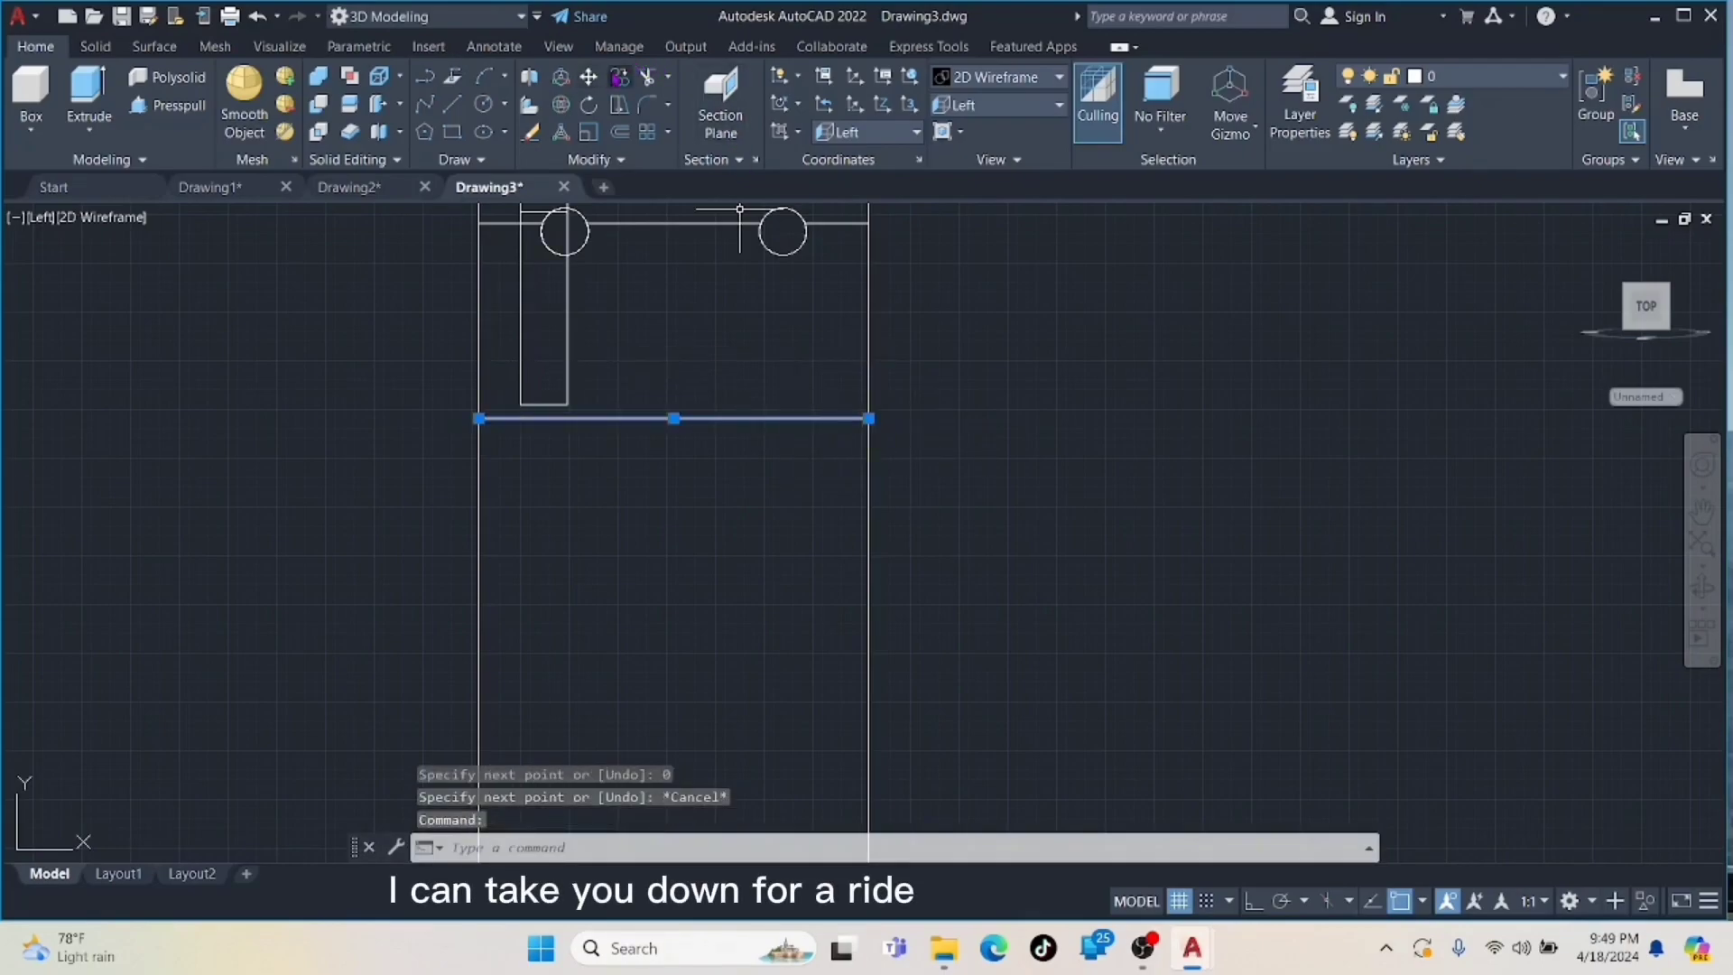
pyautogui.click(620, 77)
pyautogui.click(479, 418)
pyautogui.moveTo(571, 548); pyautogui.dragTo(597, 320, button='middle')
pyautogui.moveTo(616, 584); pyautogui.dragTo(606, 296, button='middle')
pyautogui.moveTo(513, 220); pyautogui.dragTo(514, 393, button='middle')
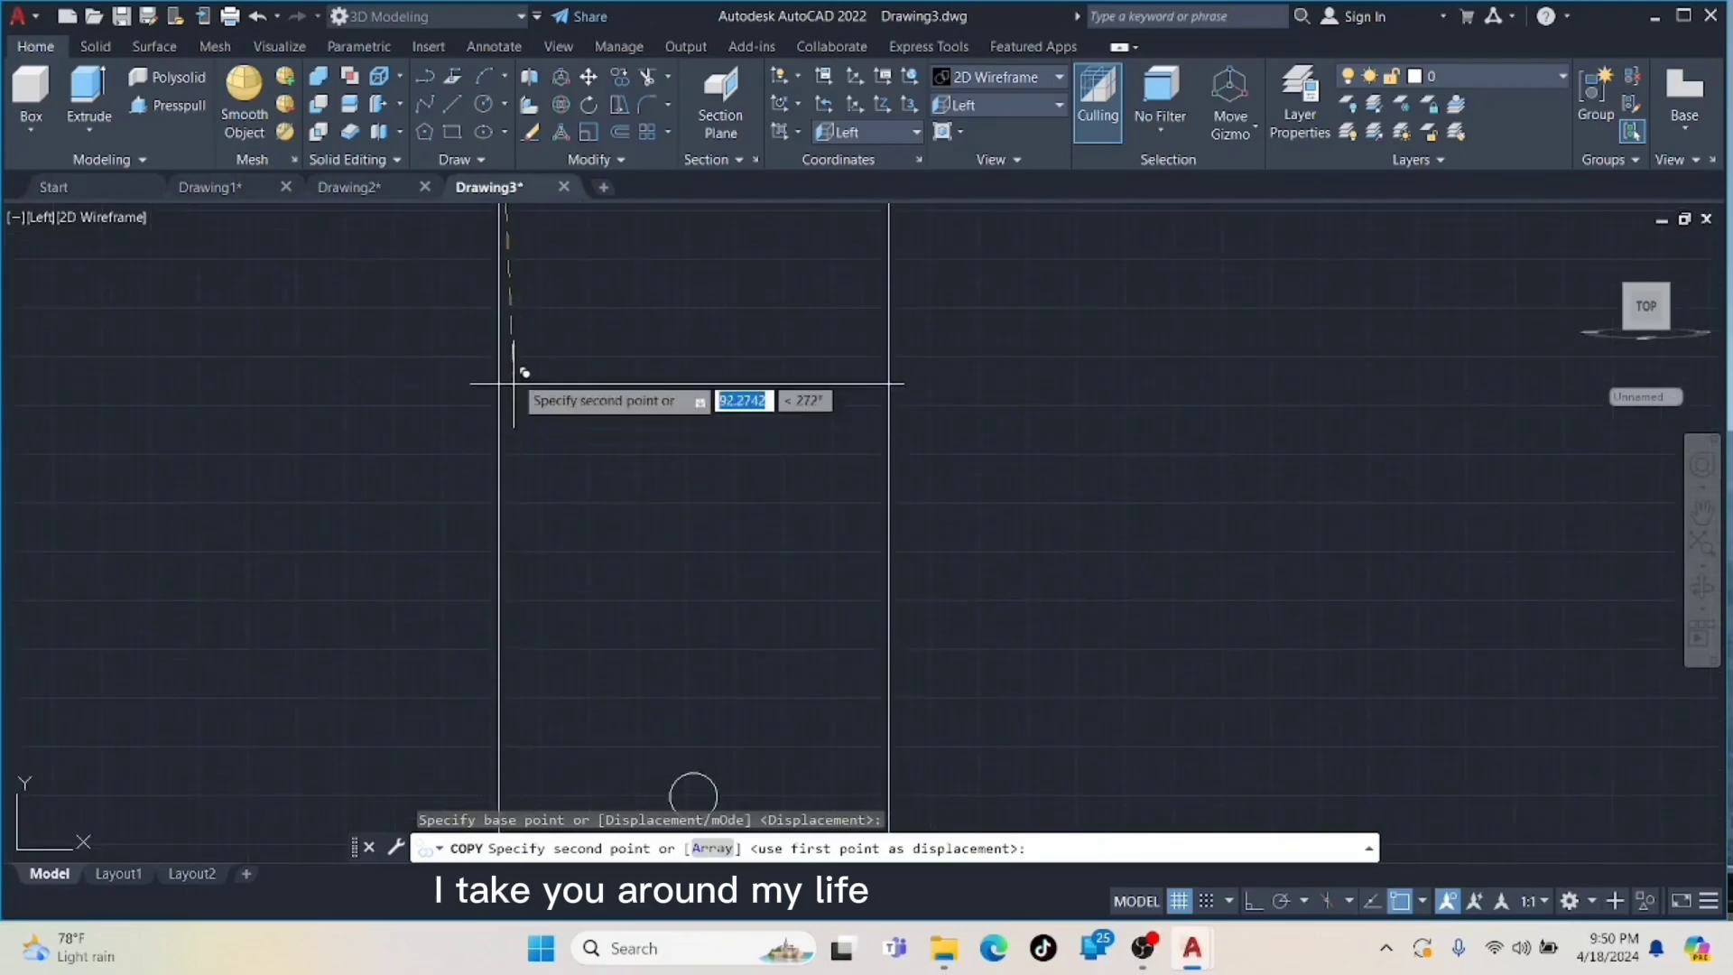
pyautogui.moveTo(499, 675); pyautogui.dragTo(553, 388, button='middle')
pyautogui.press('Escape')
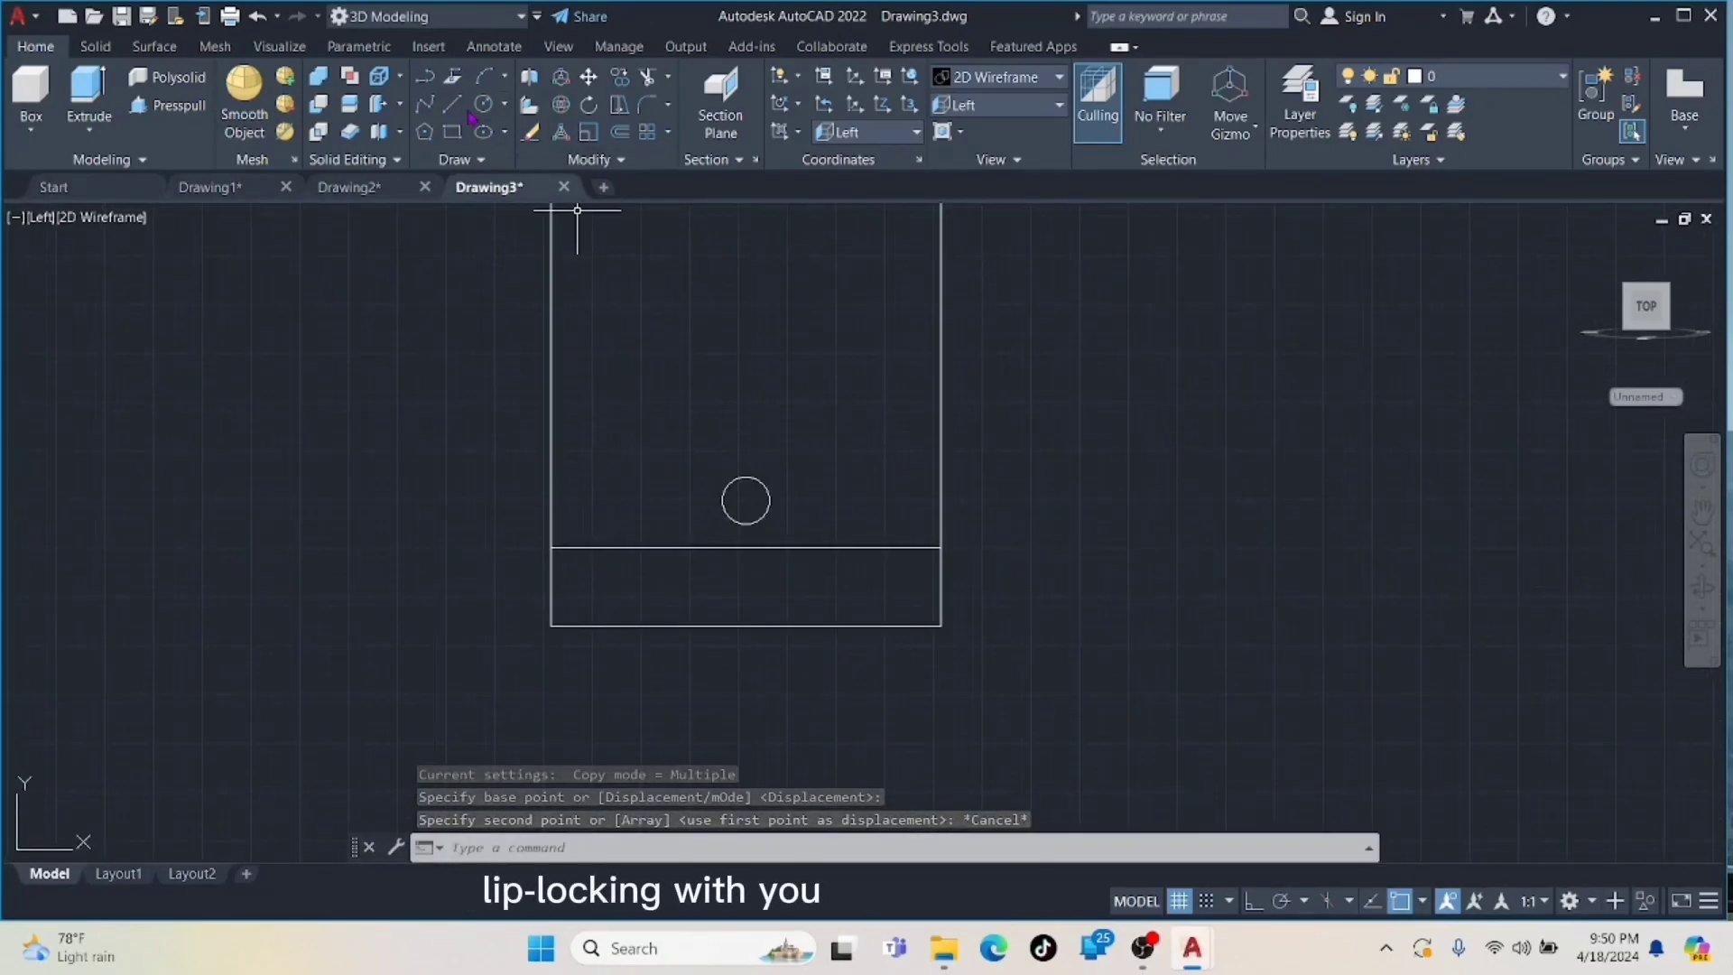
# - Draw a 120 long line at 90° up from the plate's lower-left corner and continue it with a 100 long line at 0° across the plate
pyautogui.write('l')
pyautogui.press('Return')
pyautogui.click(550, 625)
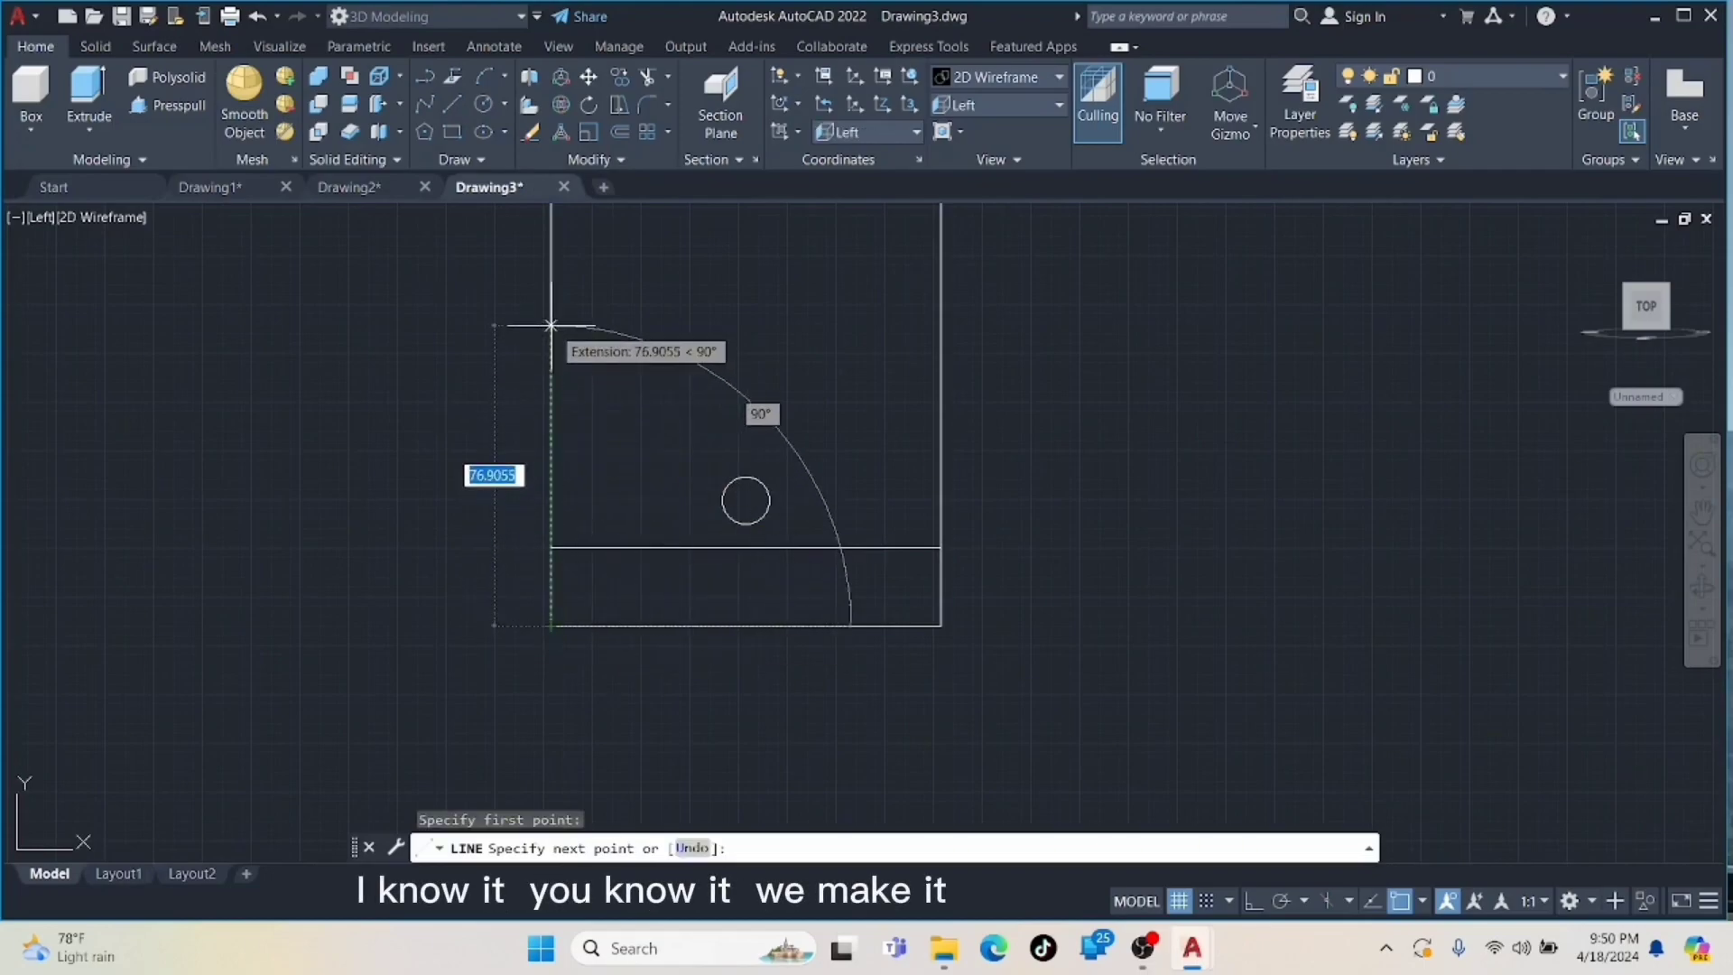
pyautogui.write('120')
pyautogui.press('Tab')
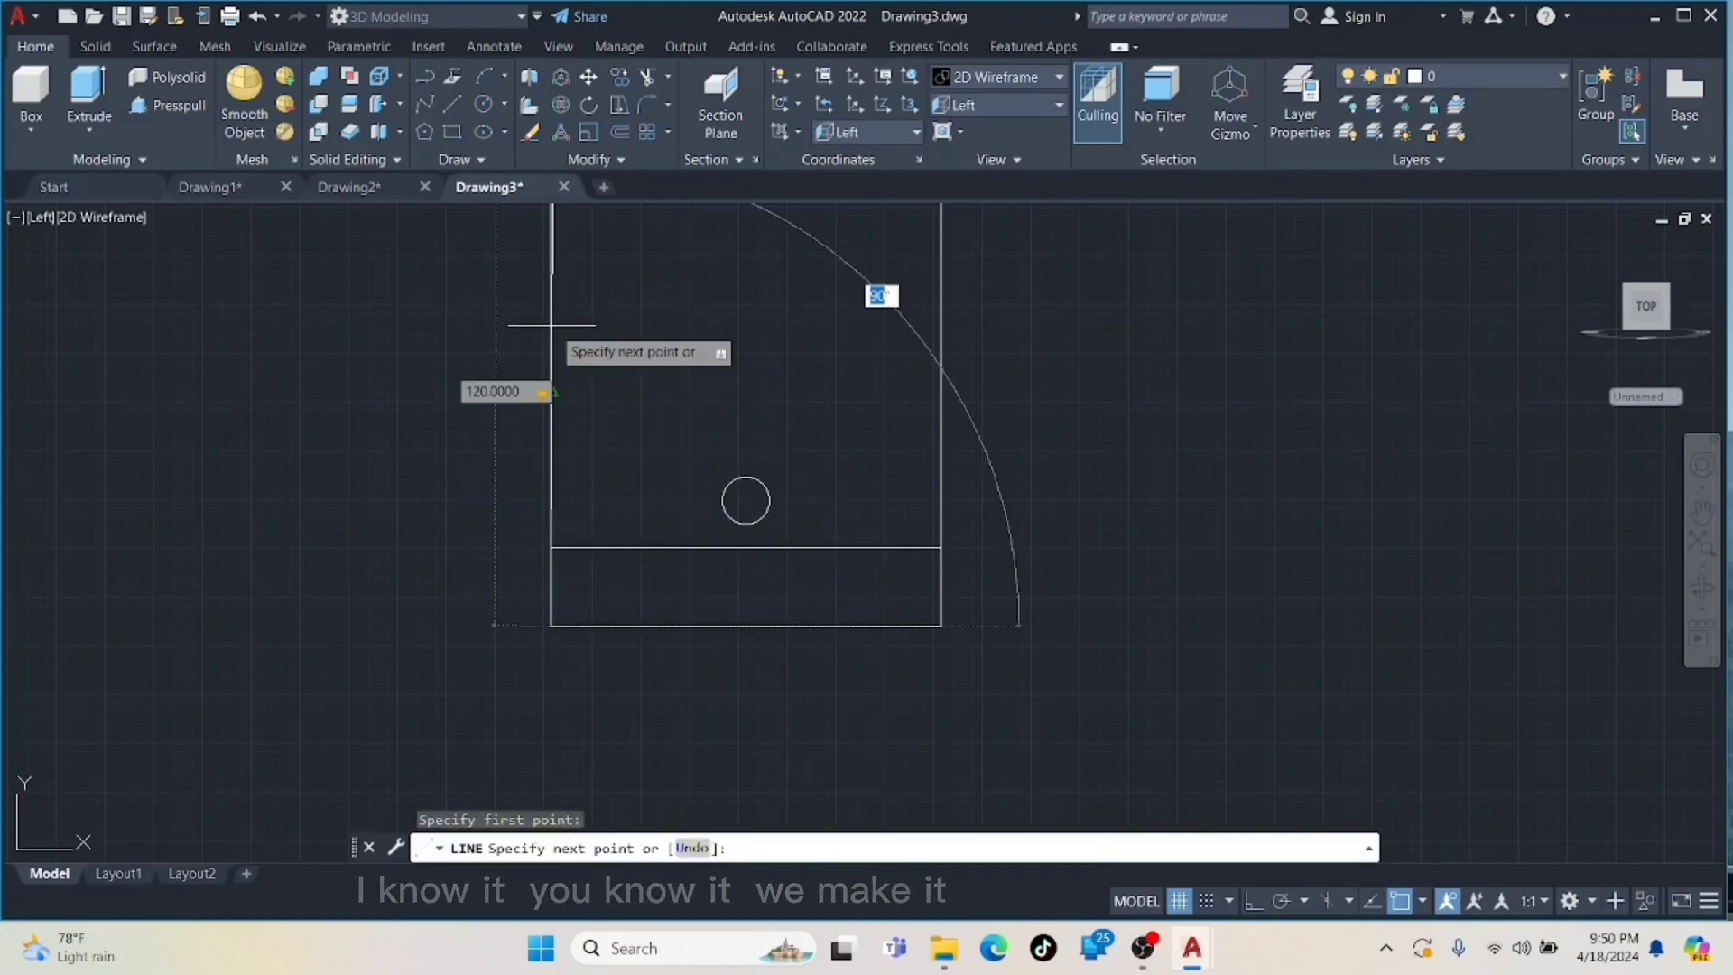
pyautogui.press('Return')
pyautogui.moveTo(685, 290); pyautogui.dragTo(689, 620, button='middle')
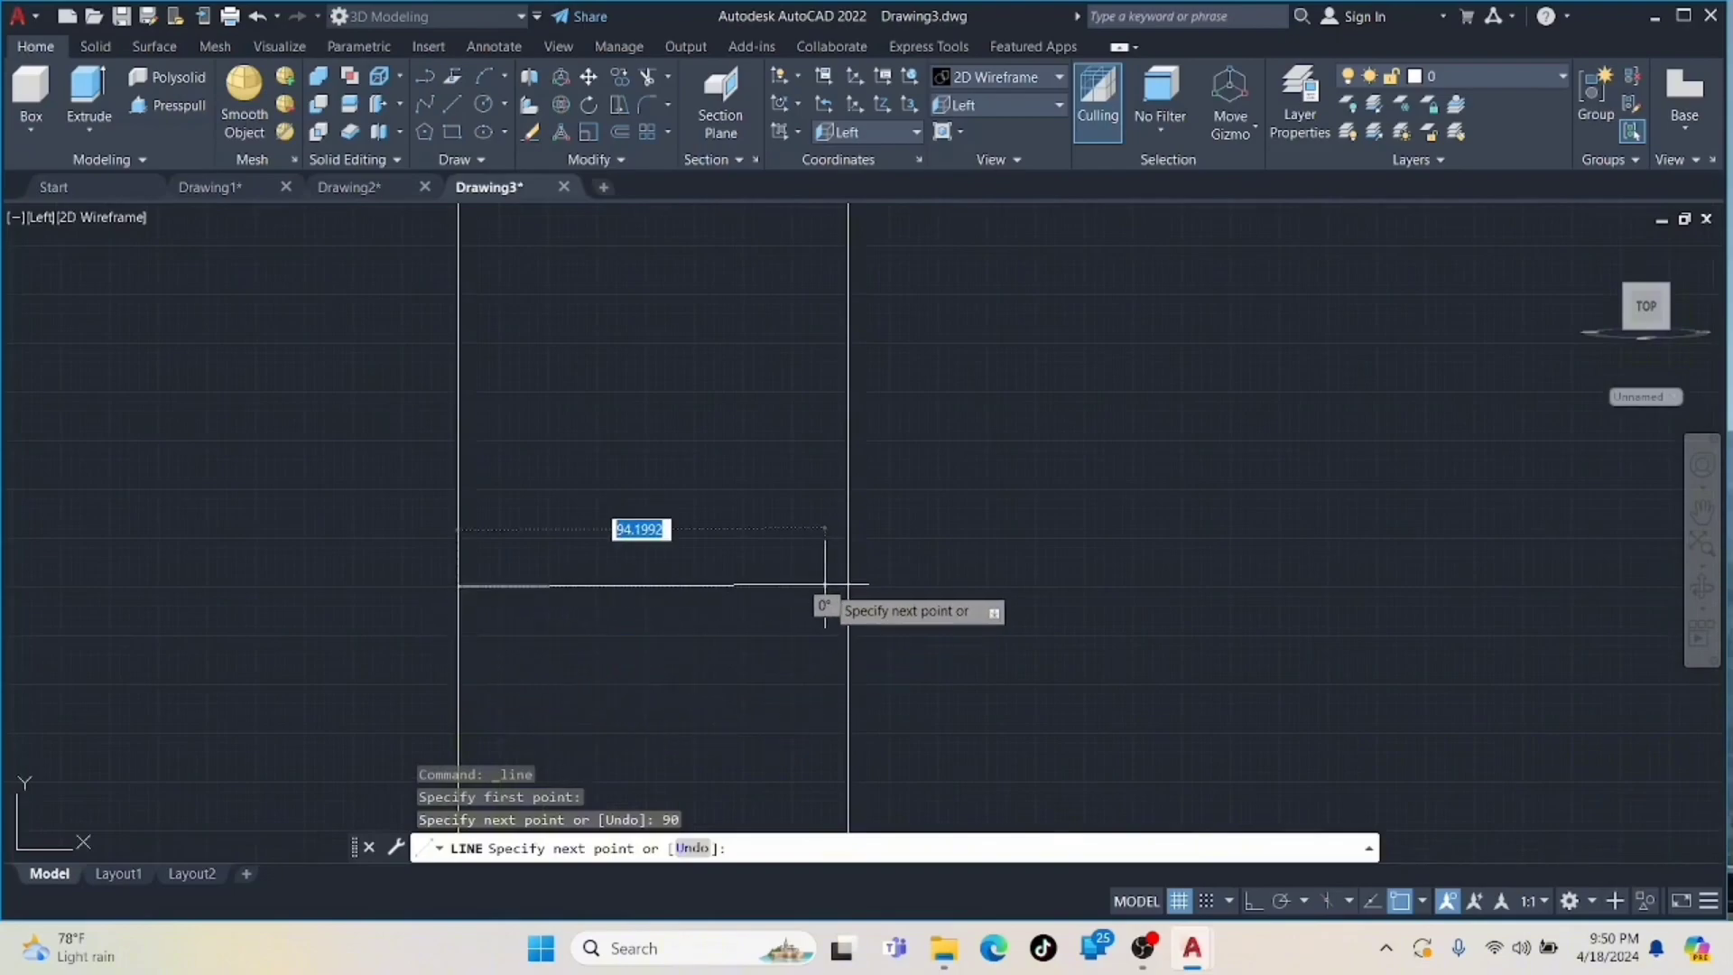
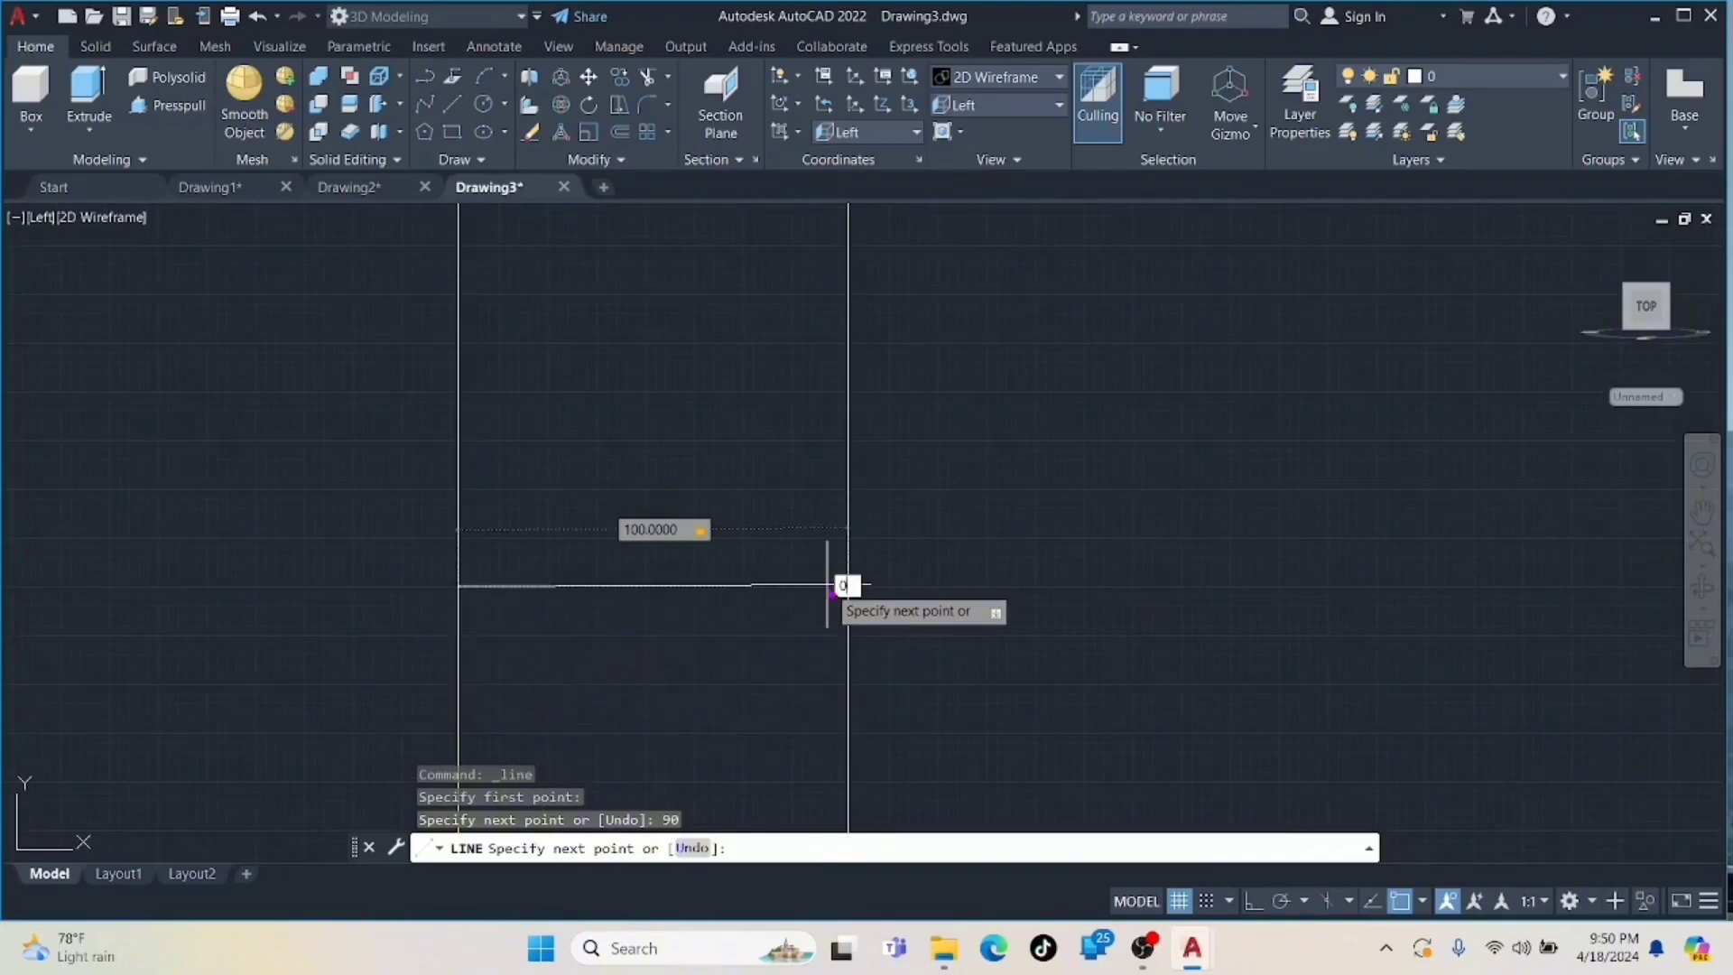
pyautogui.press('Return')
pyautogui.scroll(-2, 735, 541)
pyautogui.press('Escape')
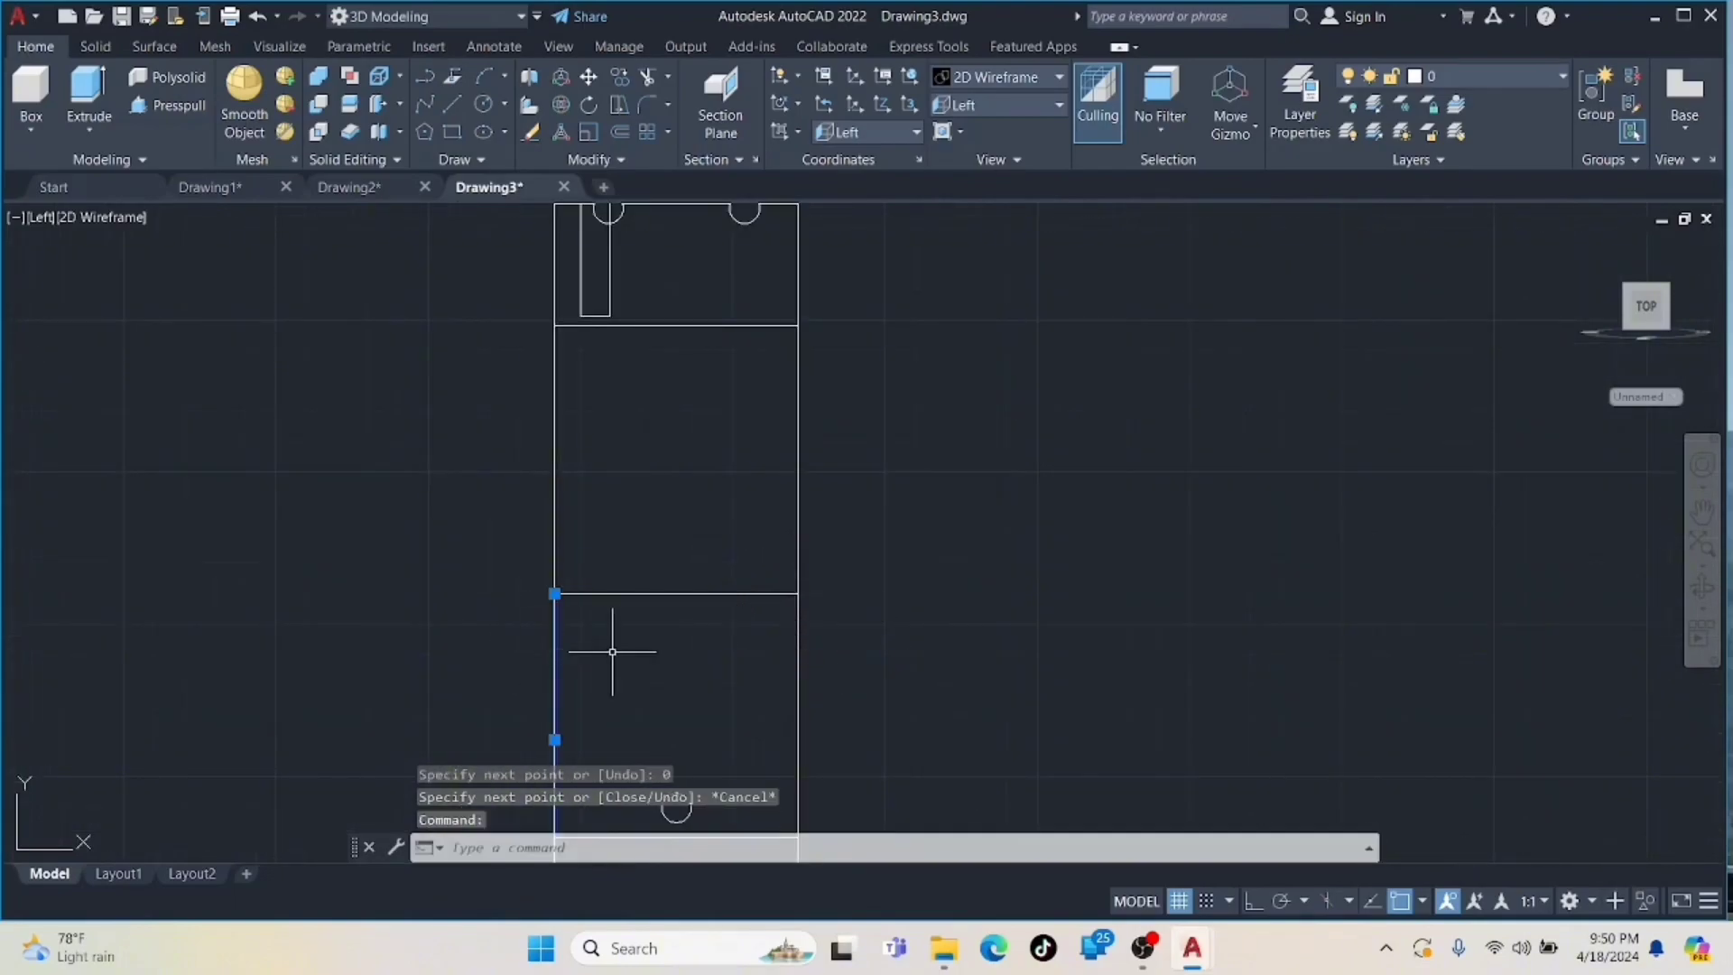
# - Erase the vertical 120 long construction lines along the plate's left edge
pyautogui.press('Delete')
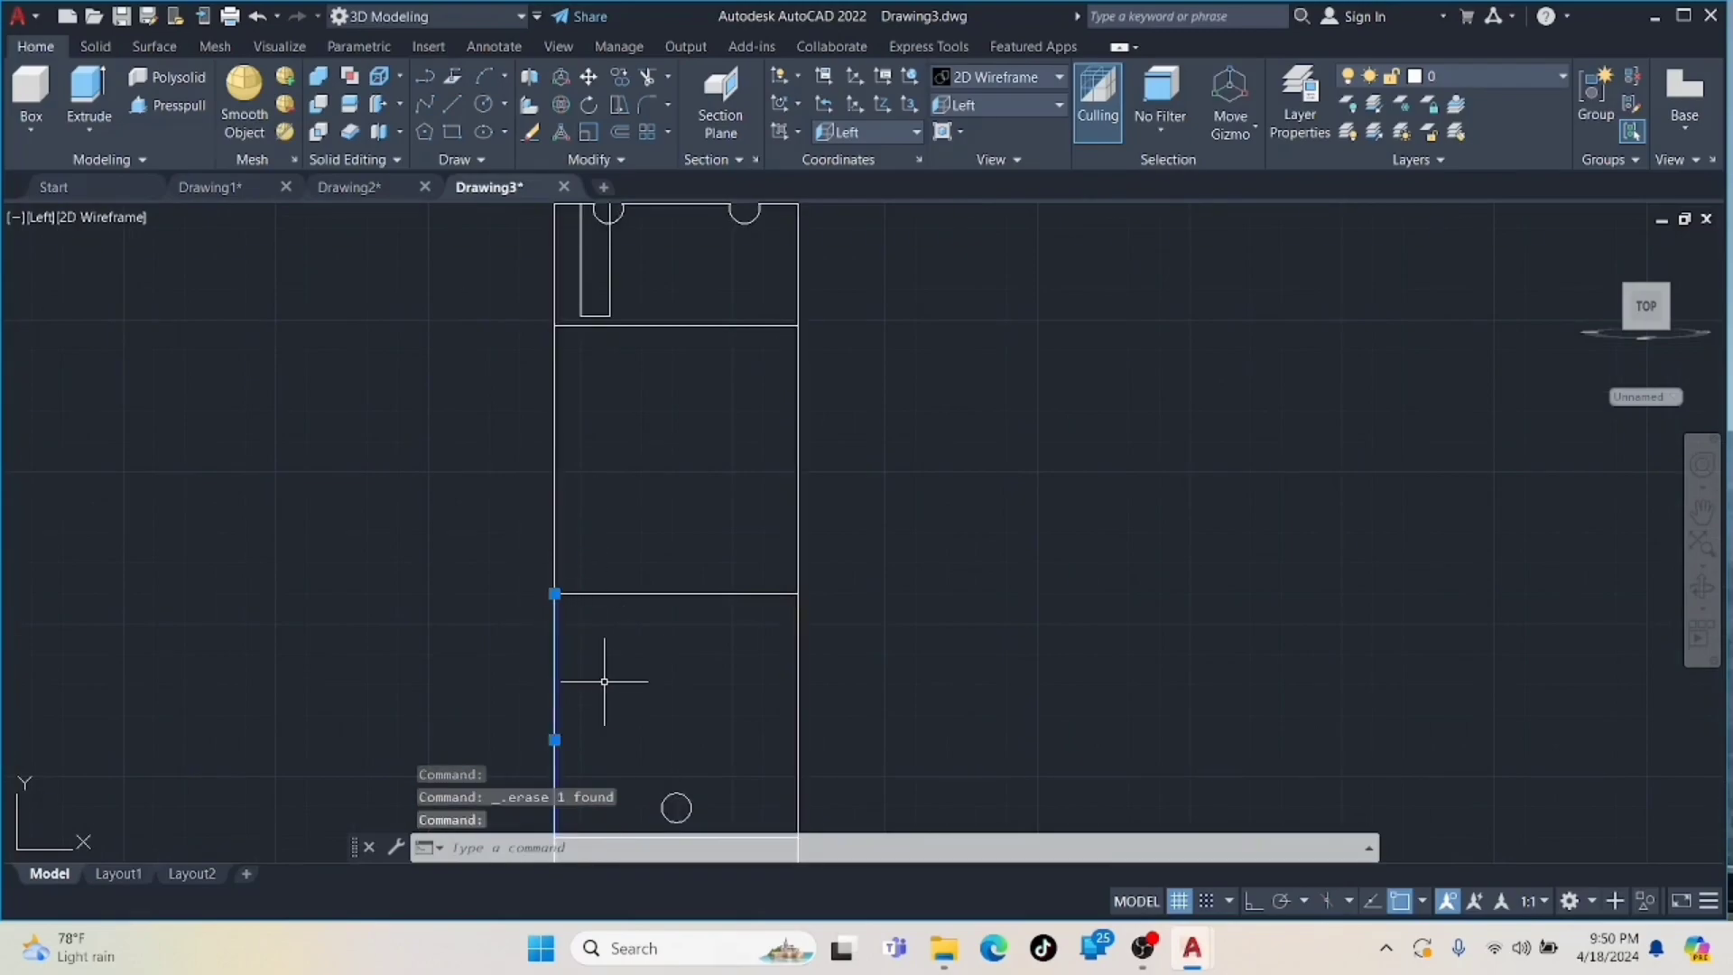
pyautogui.scroll(-2, 619, 310)
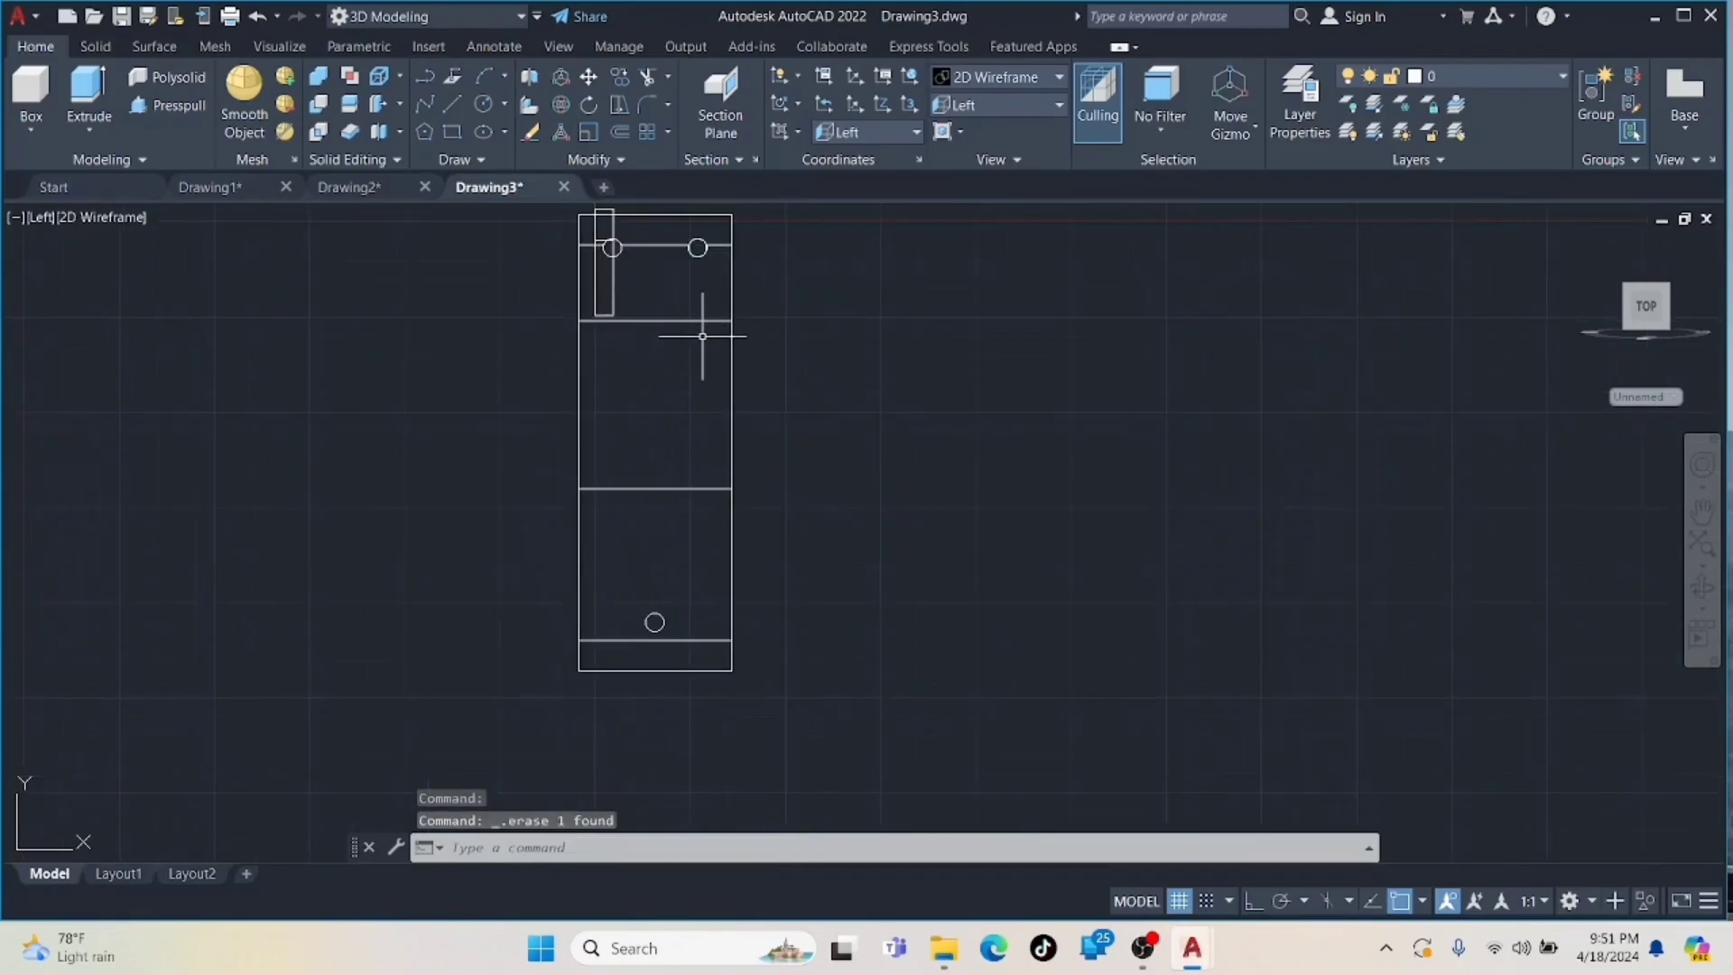
# - Switch to the SW Isometric view and move the upper curved bracket by its narrow upper end to the midpoint of the plate's top edge
pyautogui.click(1052, 105)
pyautogui.click(971, 264)
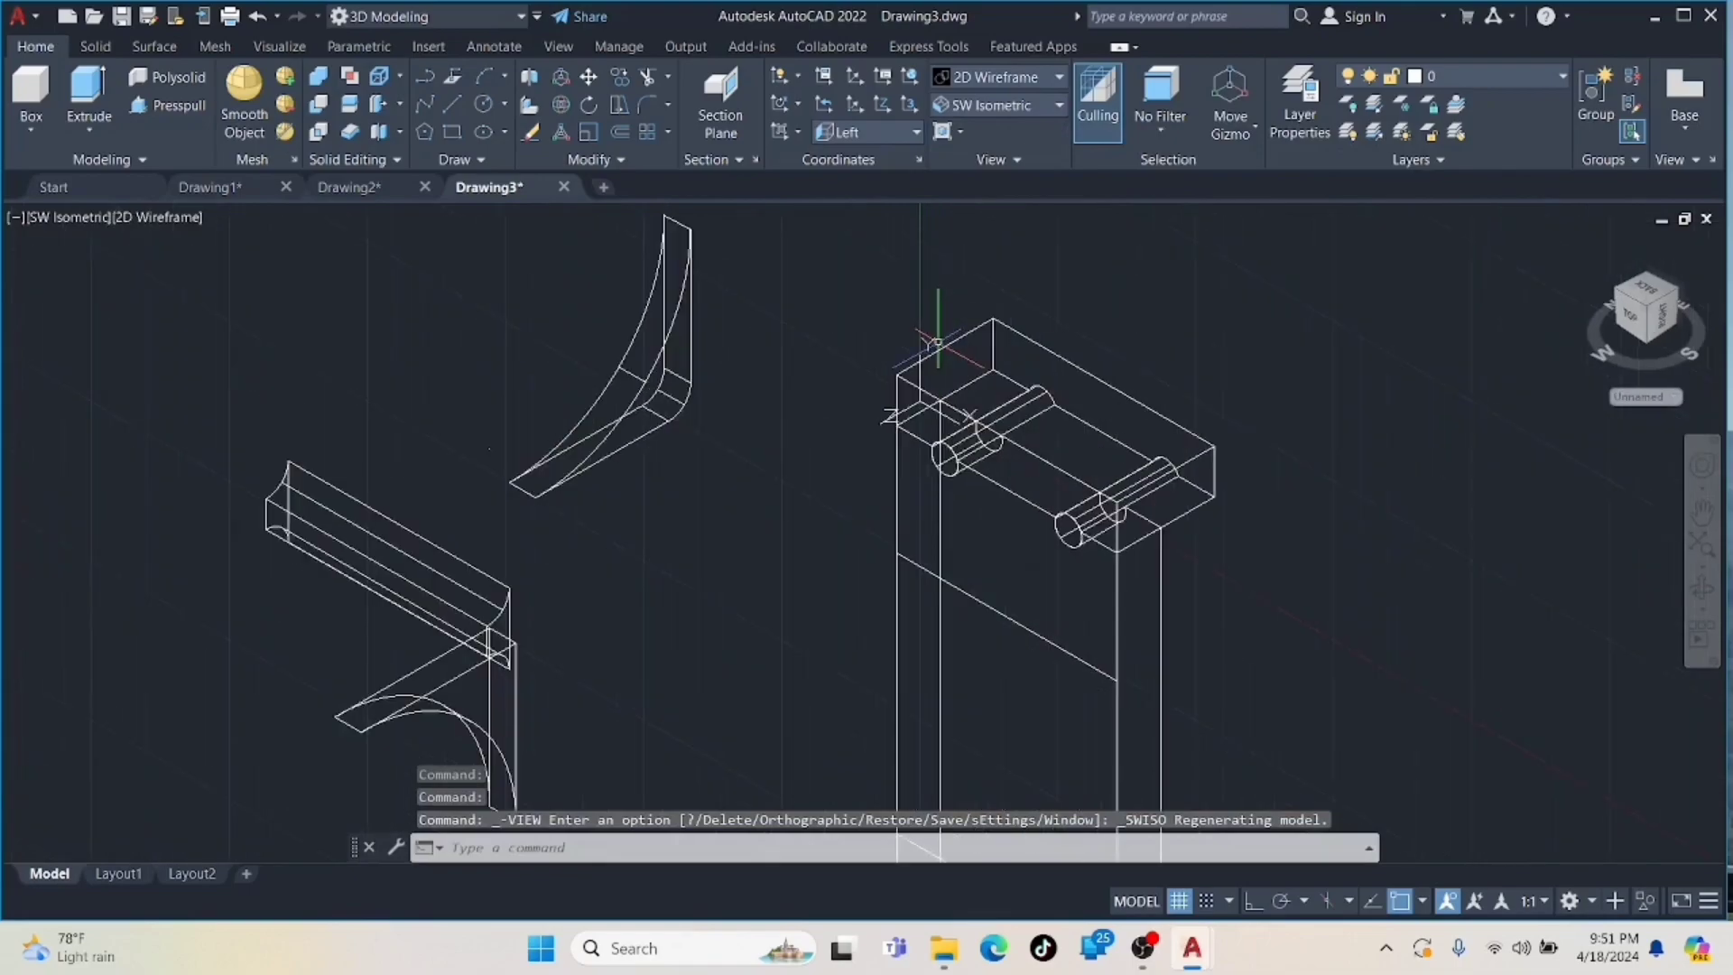
pyautogui.scroll(-2, 871, 290)
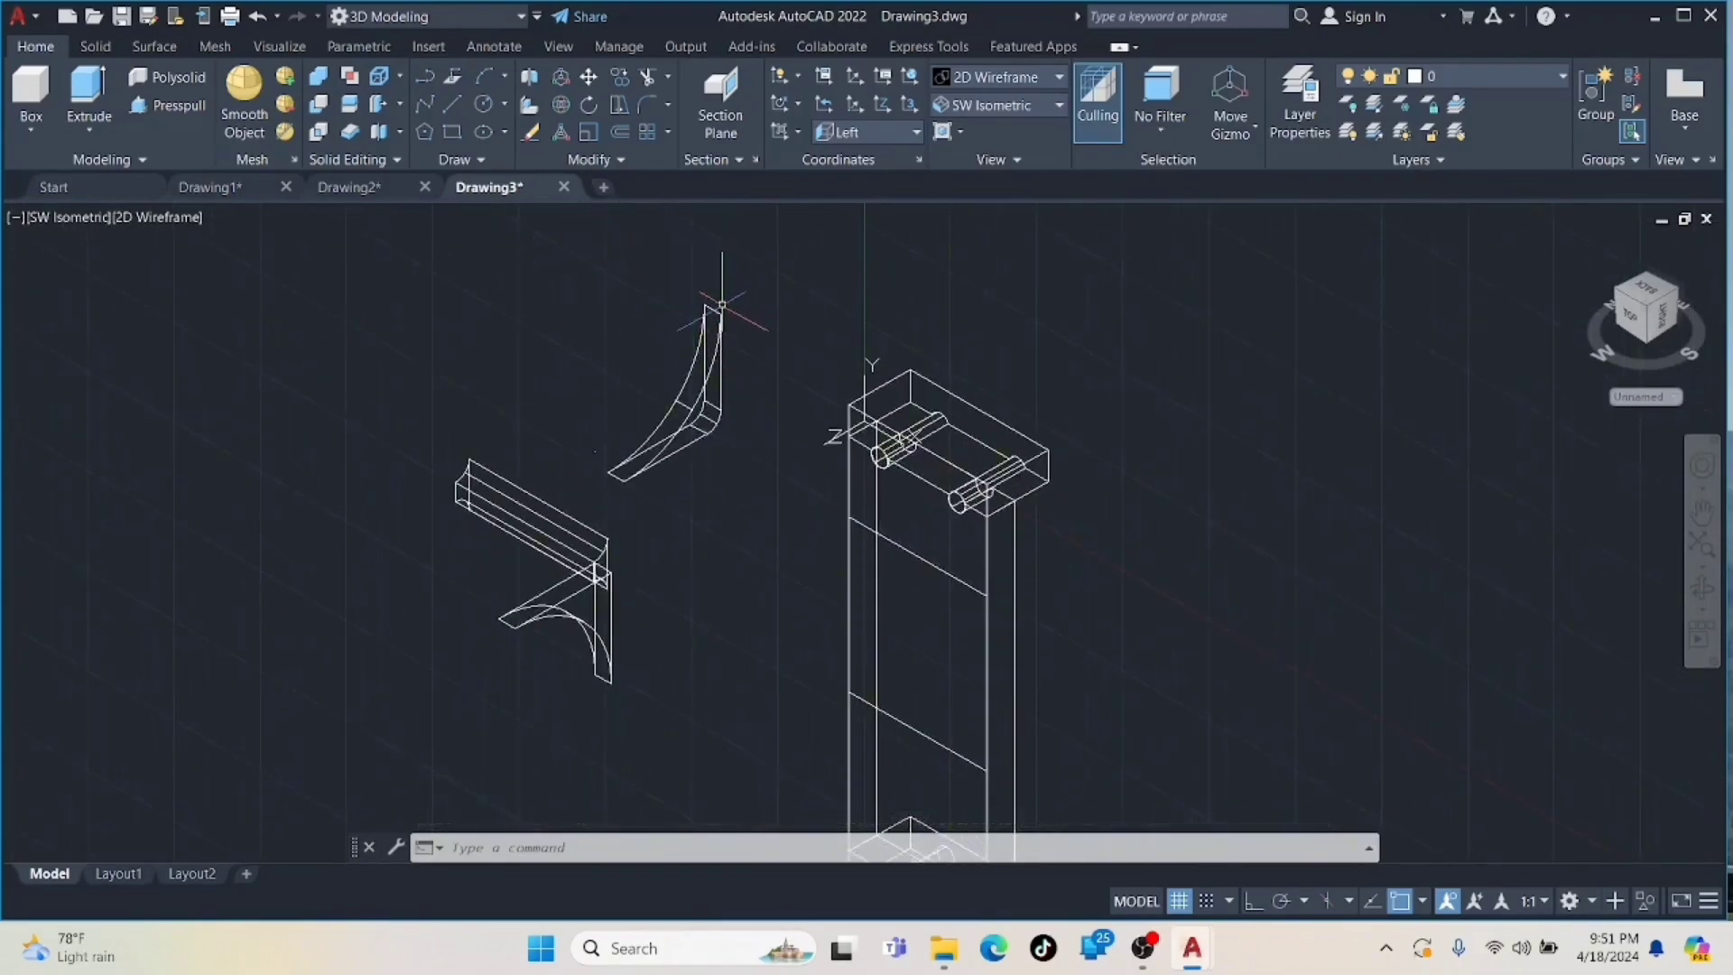
pyautogui.scroll(2, 735, 285)
pyautogui.click(588, 76)
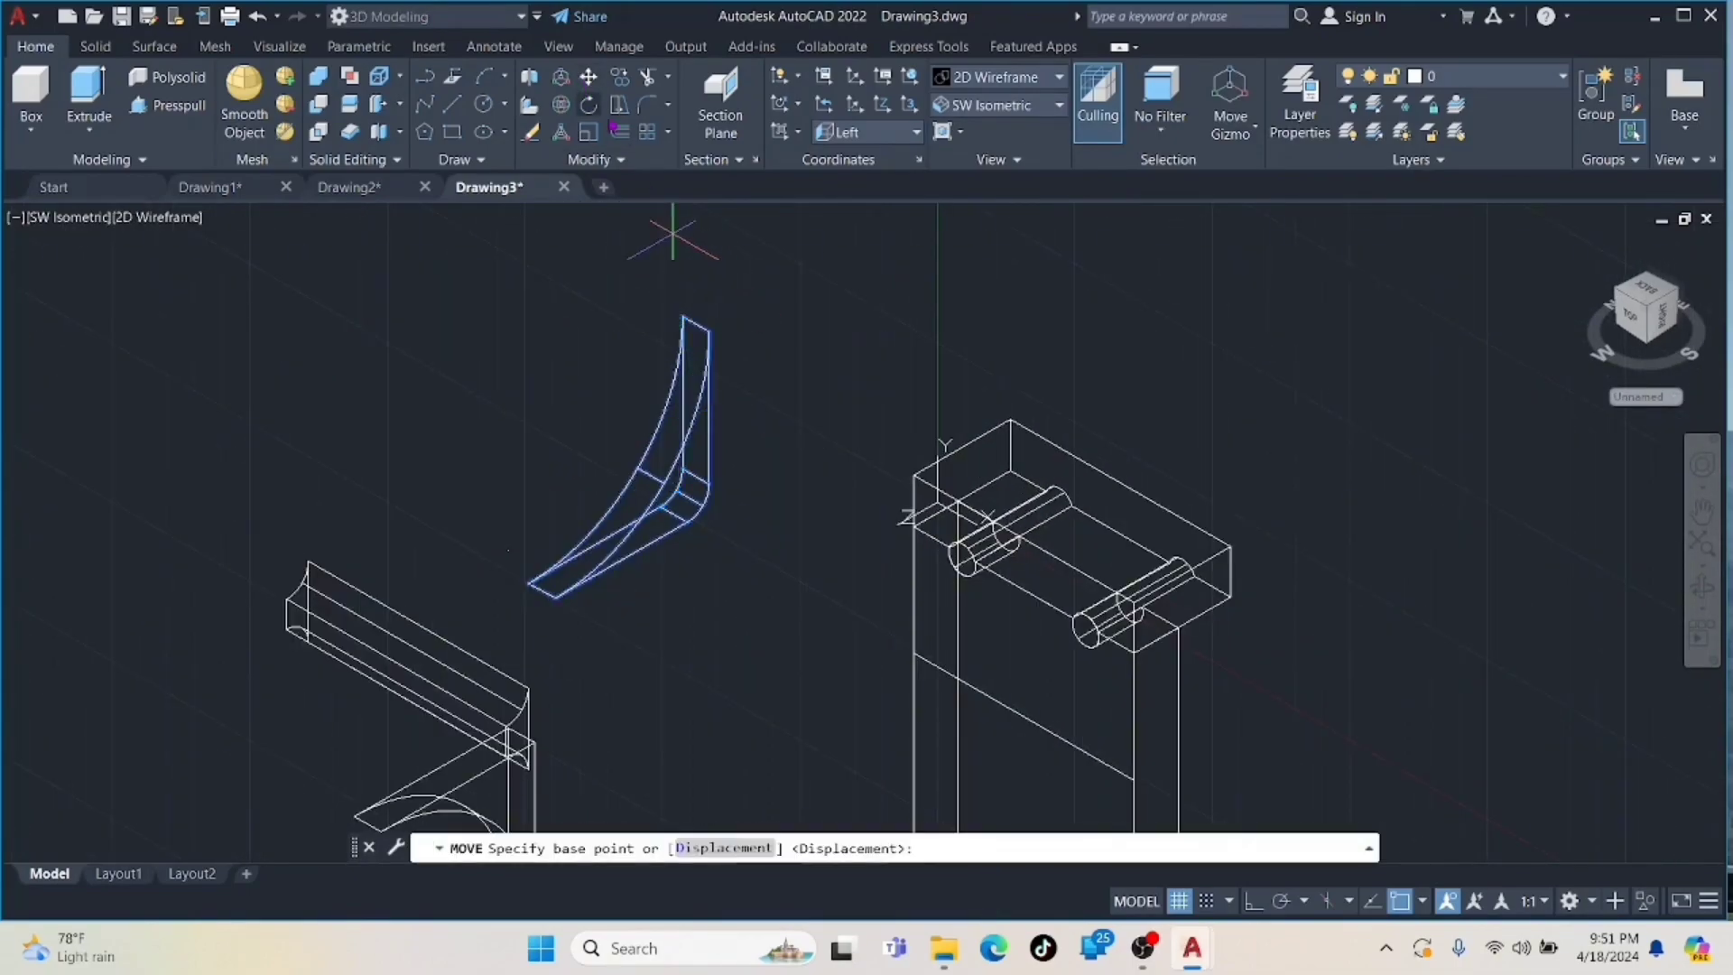
pyautogui.click(684, 319)
pyautogui.scroll(3, 1006, 537)
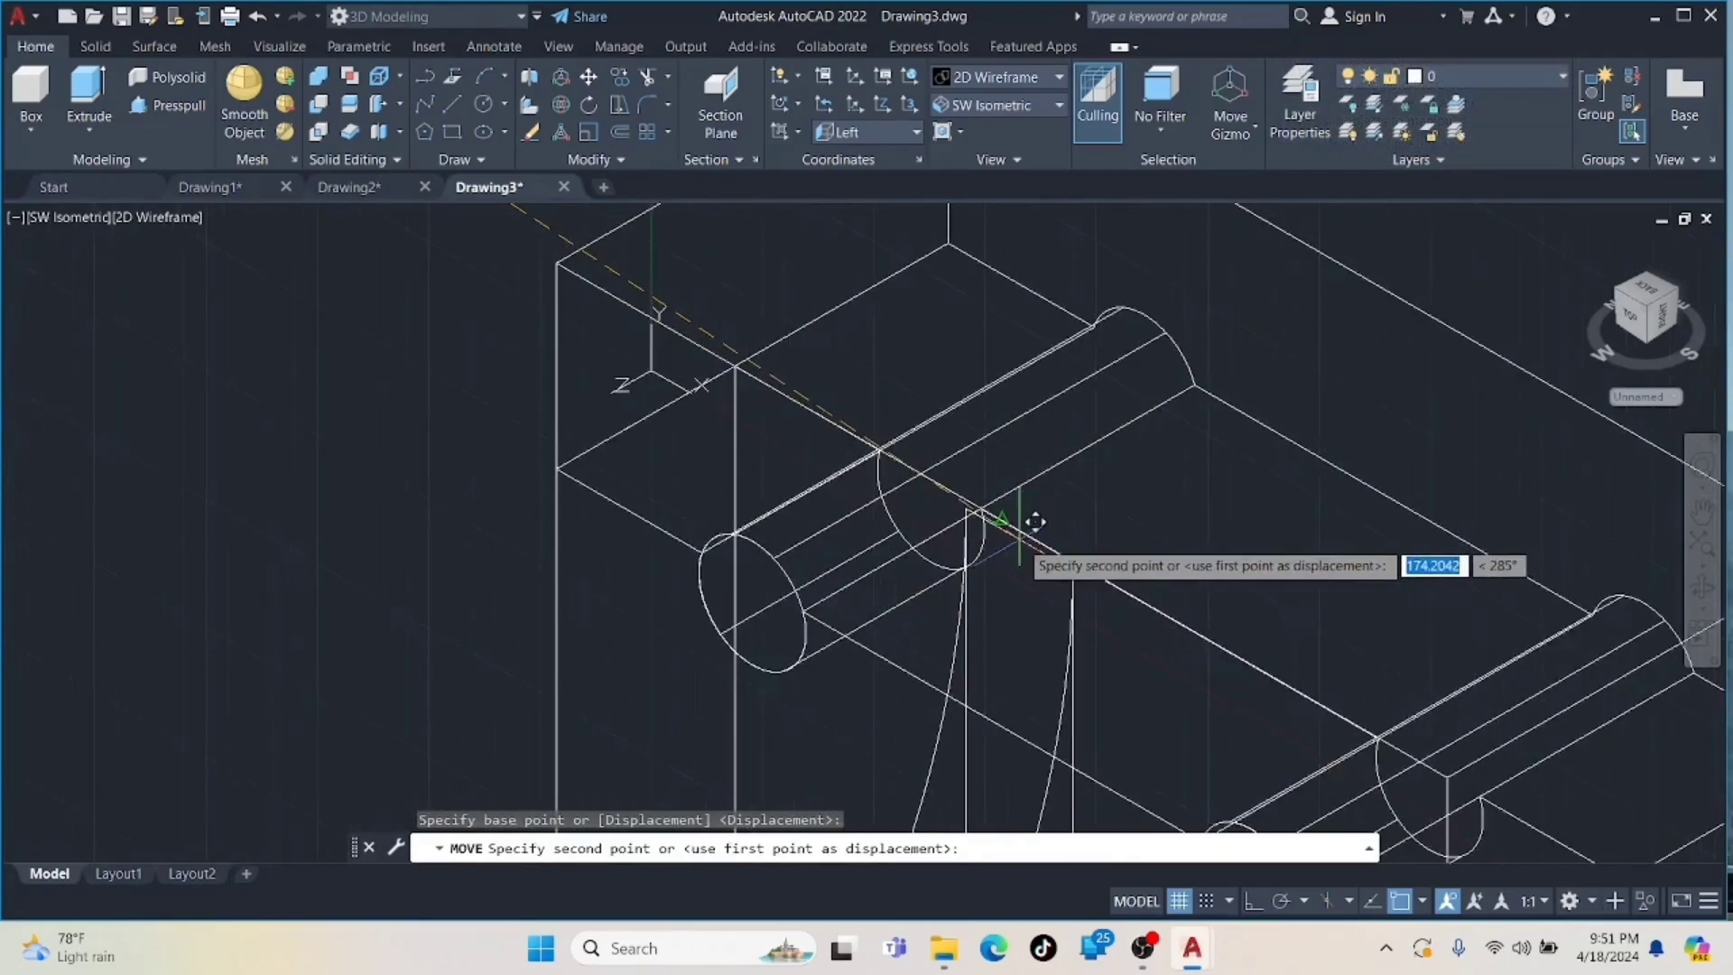
pyautogui.click(1002, 520)
# - Move the 100 long concave-sided piece by the midpoint of its long edge onto the midpoint of the upper line across the plate
pyautogui.scroll(-3, 1004, 523)
pyautogui.moveTo(477, 684); pyautogui.dragTo(414, 502, button='middle')
pyautogui.moveTo(255, 589); pyautogui.dragTo(534, 418, button='middle')
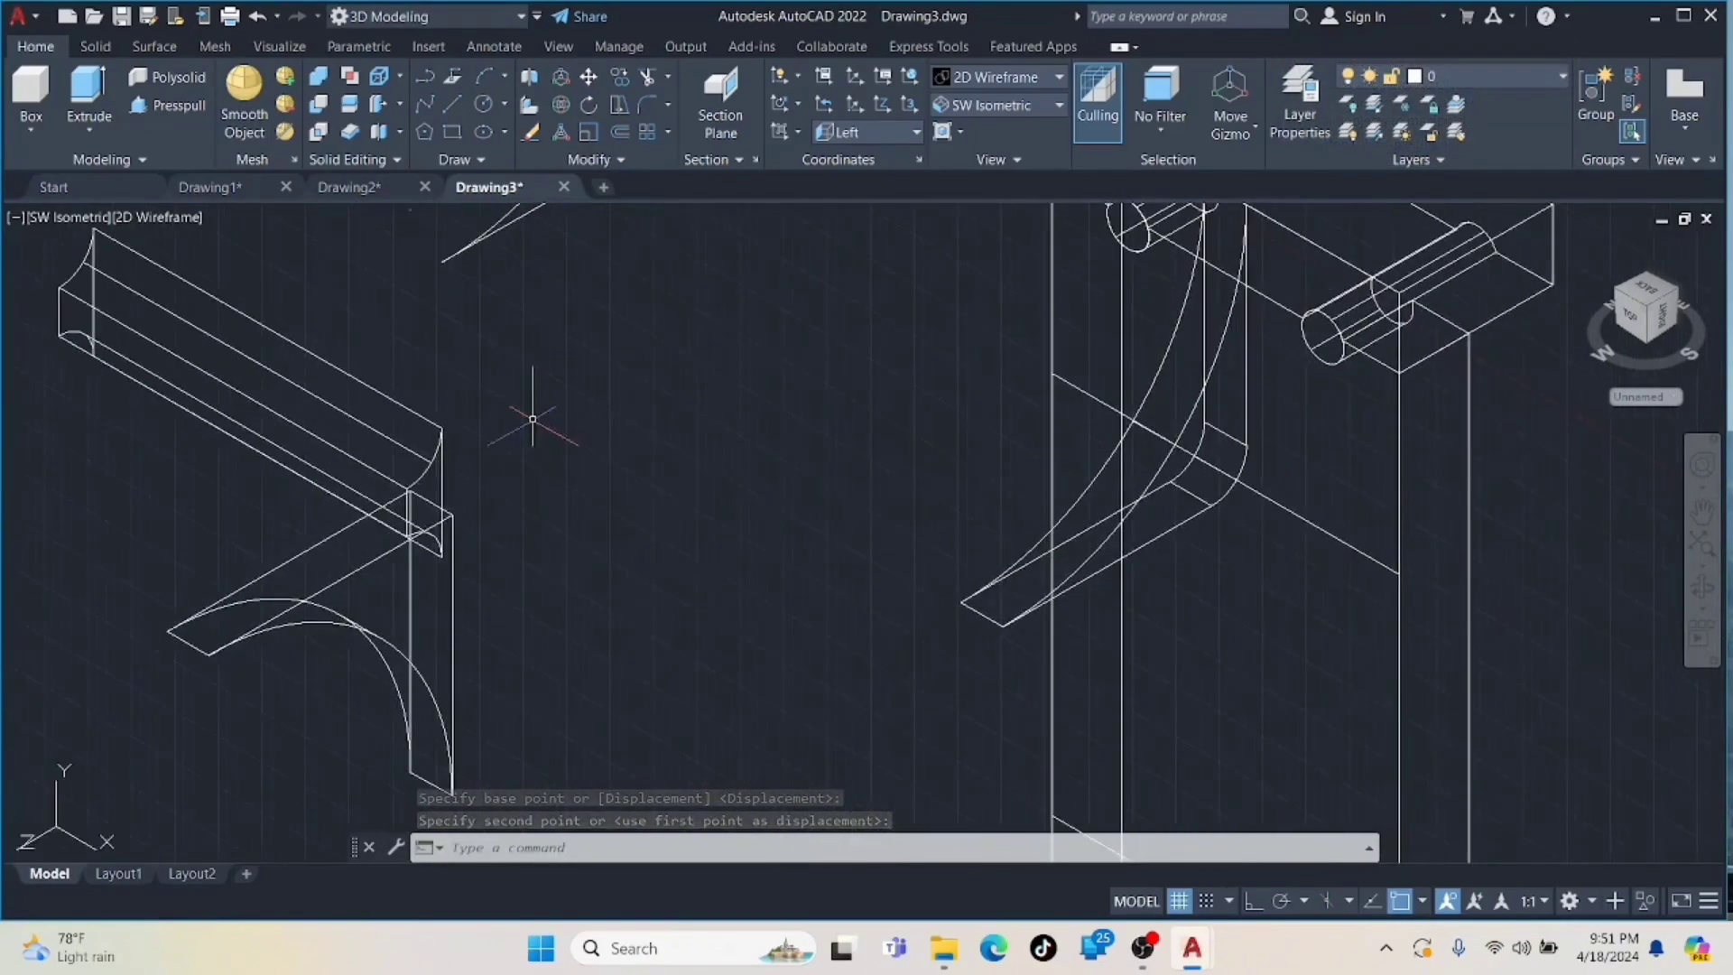
pyautogui.click(588, 77)
pyautogui.click(334, 370)
pyautogui.press('Return')
pyautogui.click(268, 328)
pyautogui.click(1226, 472)
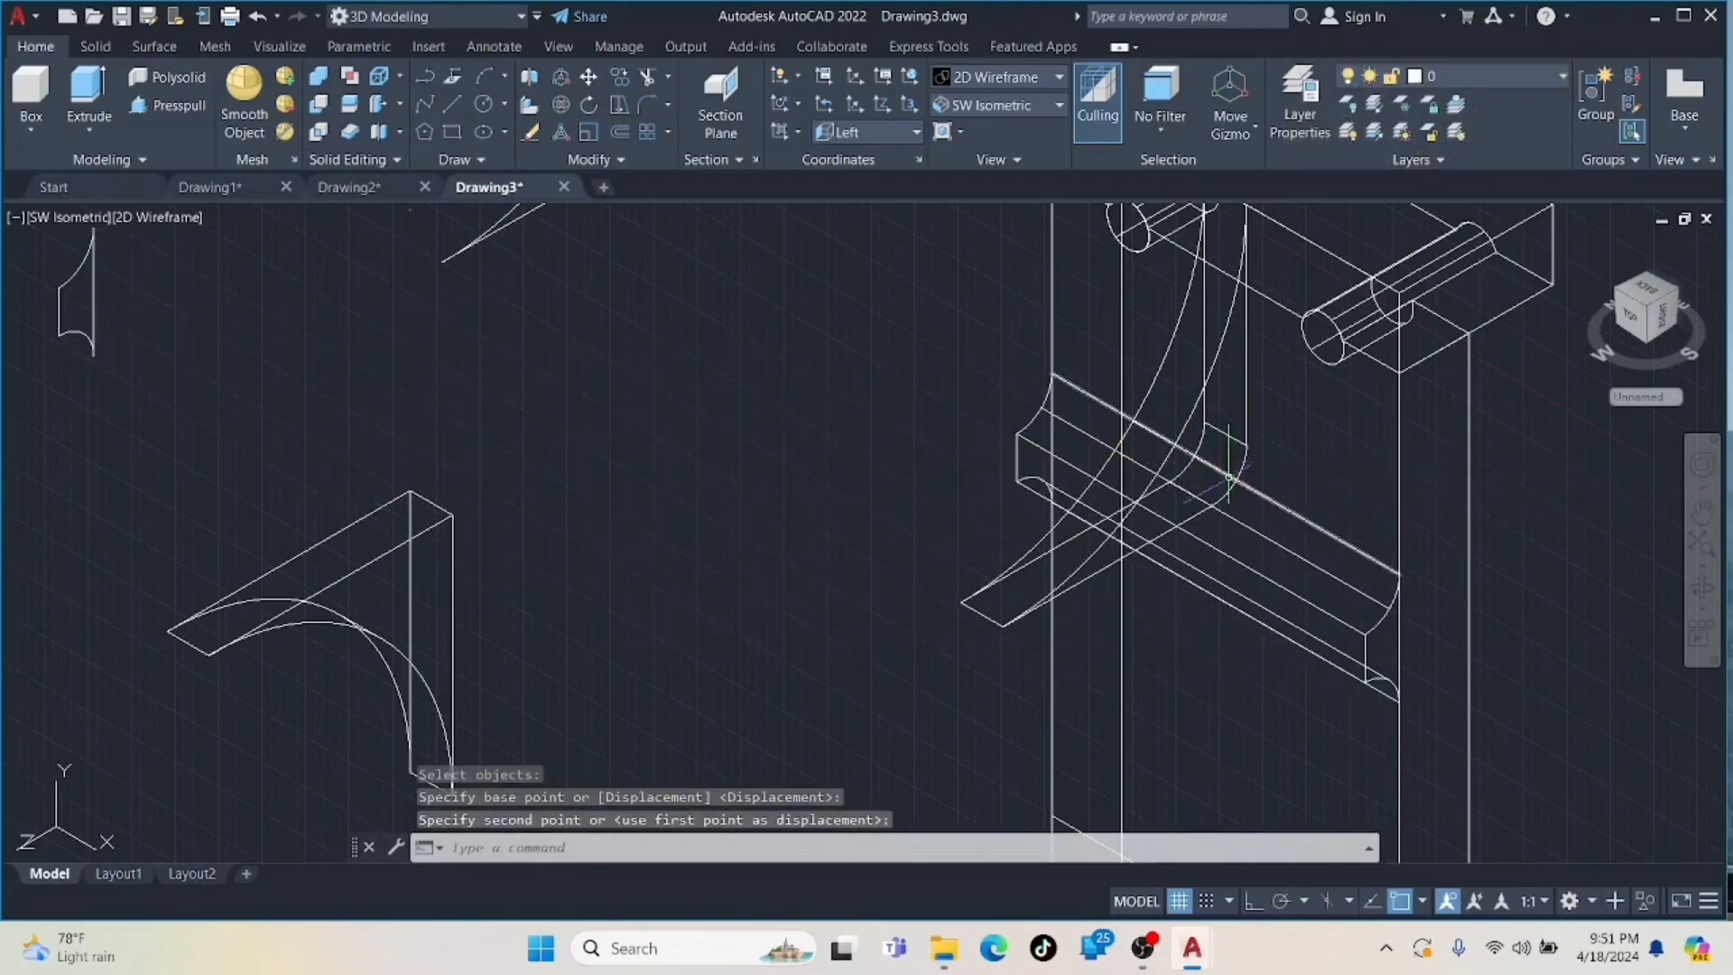
# - Move the lower curved bracket by the midpoint of its short upper edge onto the midpoint of the lower line across the plate
pyautogui.click(589, 76)
pyautogui.click(419, 494)
pyautogui.press('Return')
pyautogui.click(419, 494)
pyautogui.scroll(-3, 665, 608)
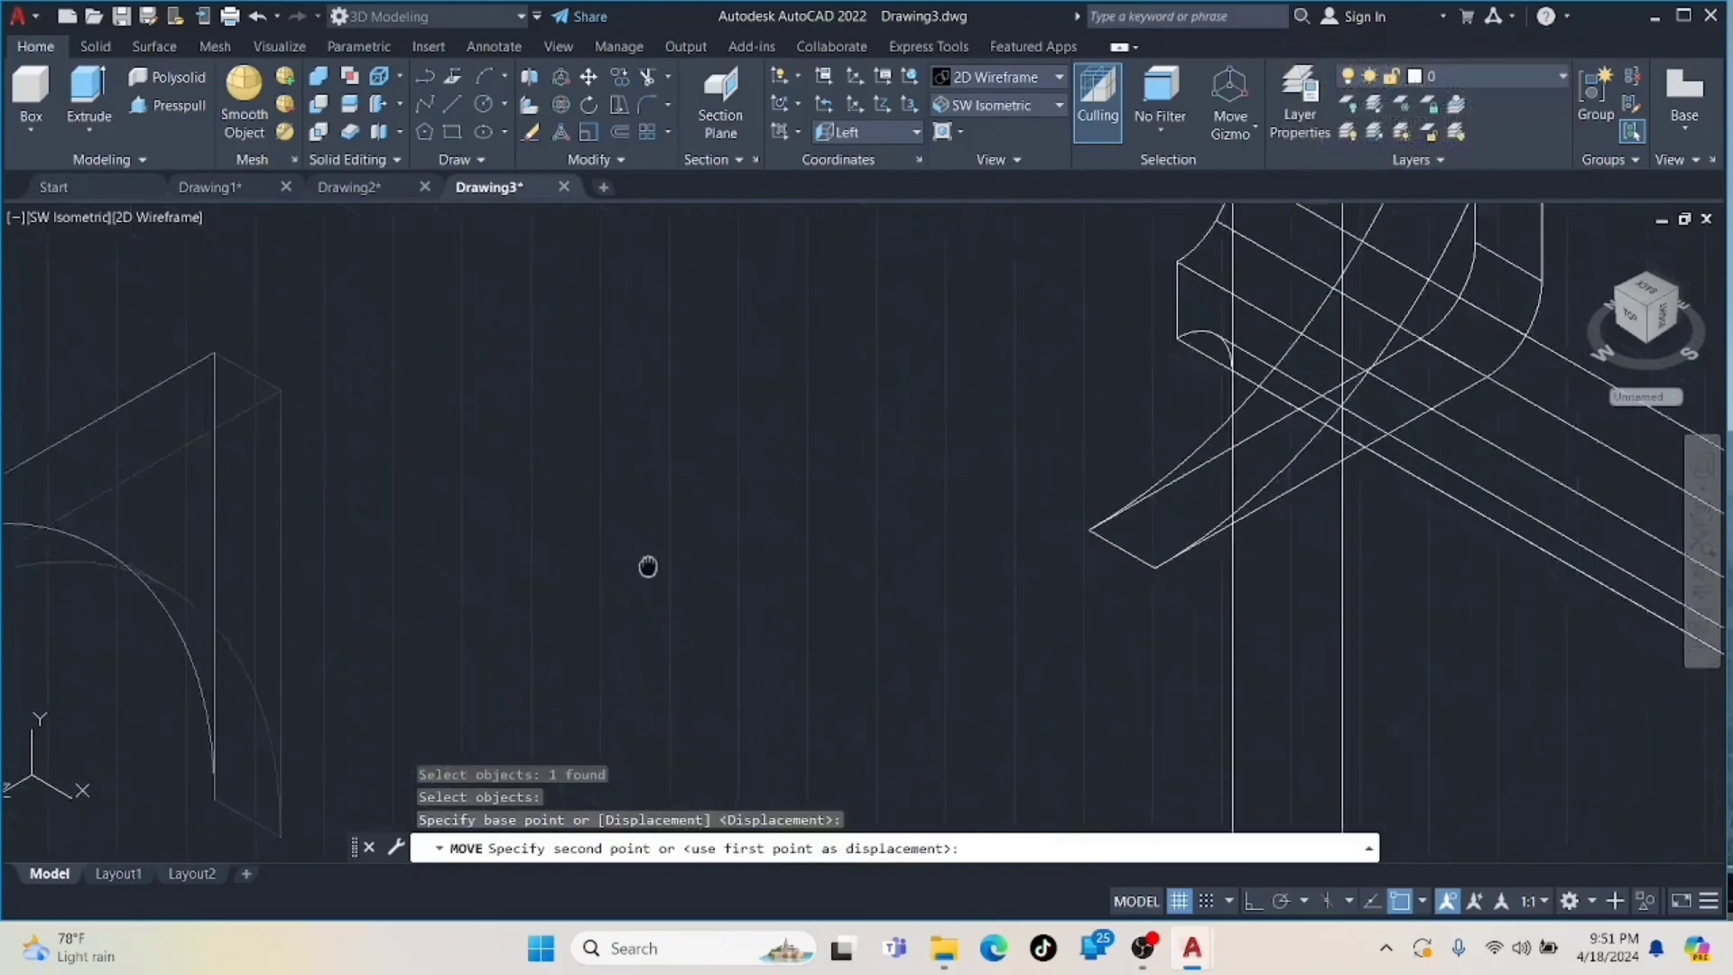
pyautogui.click(875, 566)
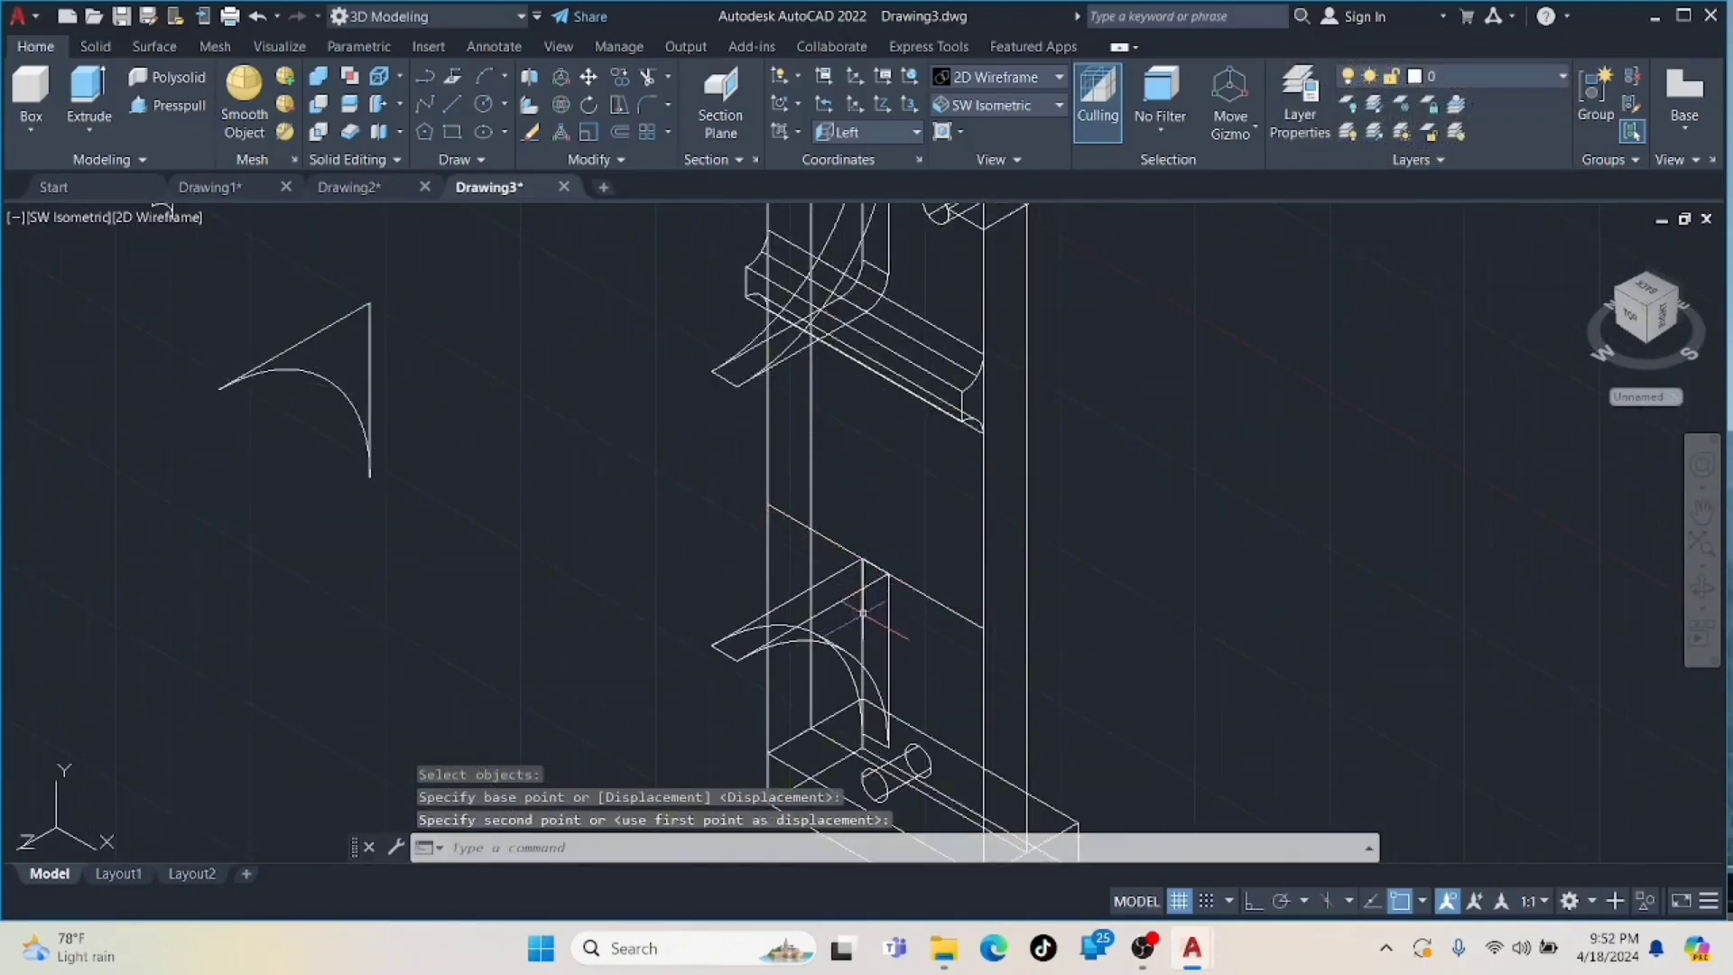
# - Erase the leftover source outlines of the two curved brackets beside the plate
pyautogui.click(373, 386)
pyautogui.click(343, 392)
pyautogui.click(325, 331)
pyautogui.press('Delete')
pyautogui.scroll(-2, 325, 333)
pyautogui.moveTo(325, 333); pyautogui.dragTo(352, 511, button='middle')
pyautogui.click(446, 373)
pyautogui.click(457, 336)
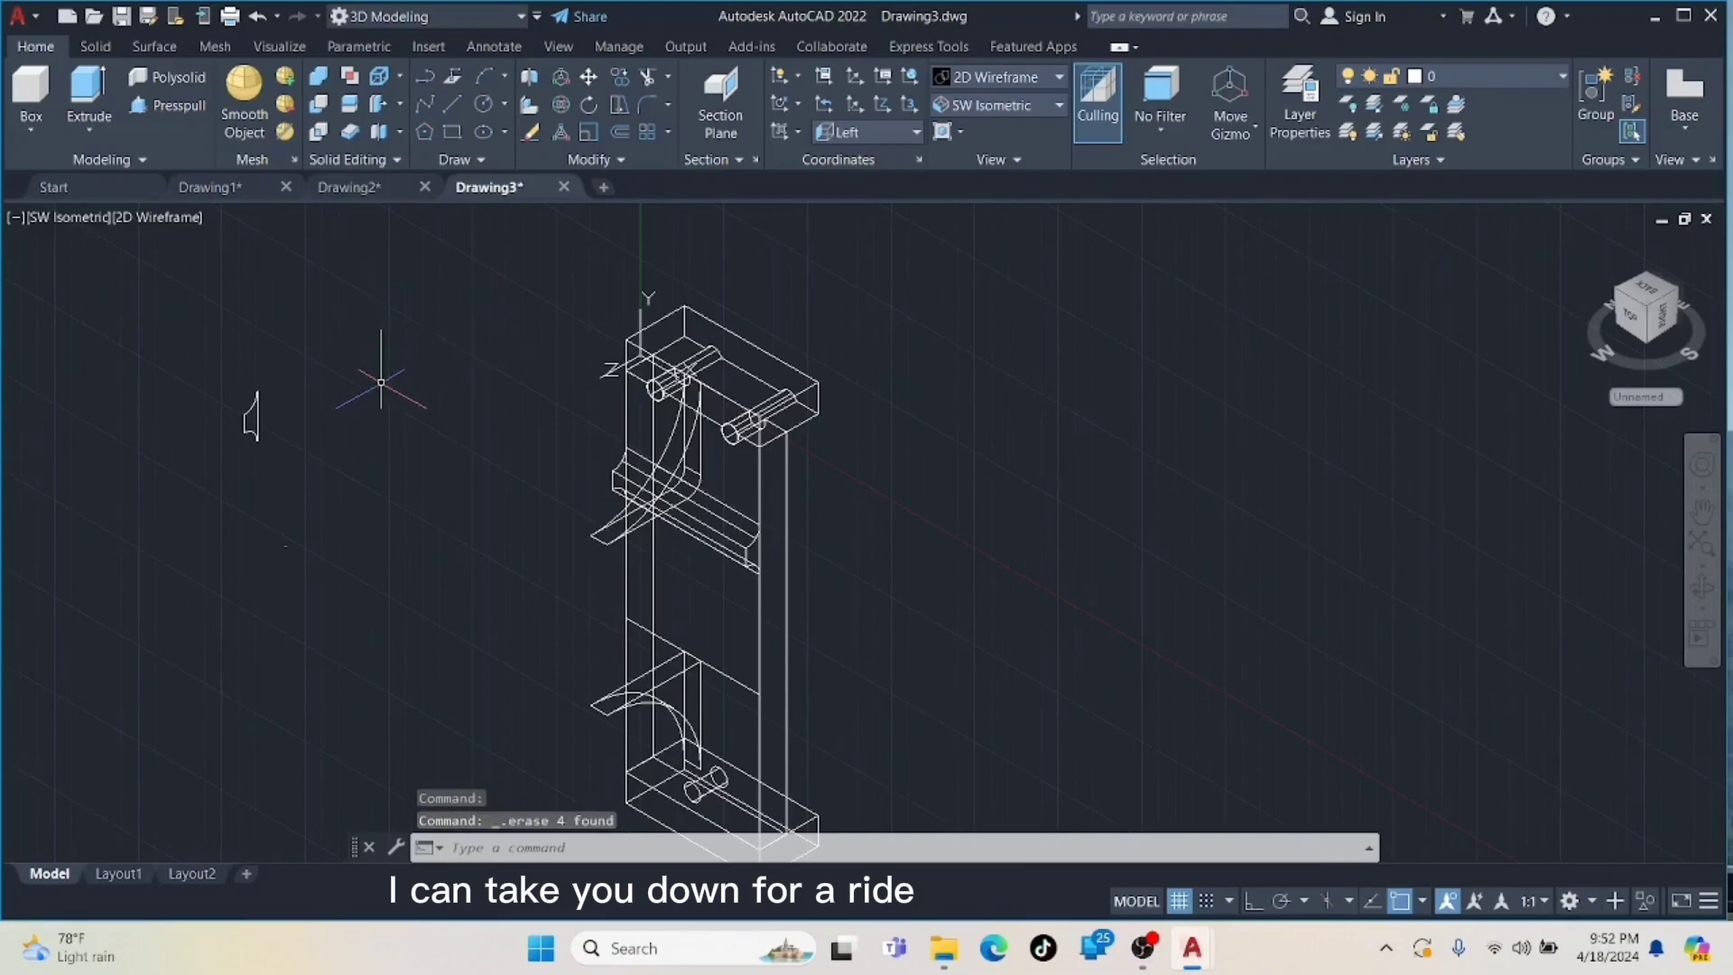
# - Erase the leftover small outline of the concave-sided piece
pyautogui.click(254, 433)
pyautogui.click(252, 407)
pyautogui.press('Delete')
pyautogui.scroll(4, 308, 425)
pyautogui.click(175, 350)
pyautogui.click(176, 463)
pyautogui.click(143, 452)
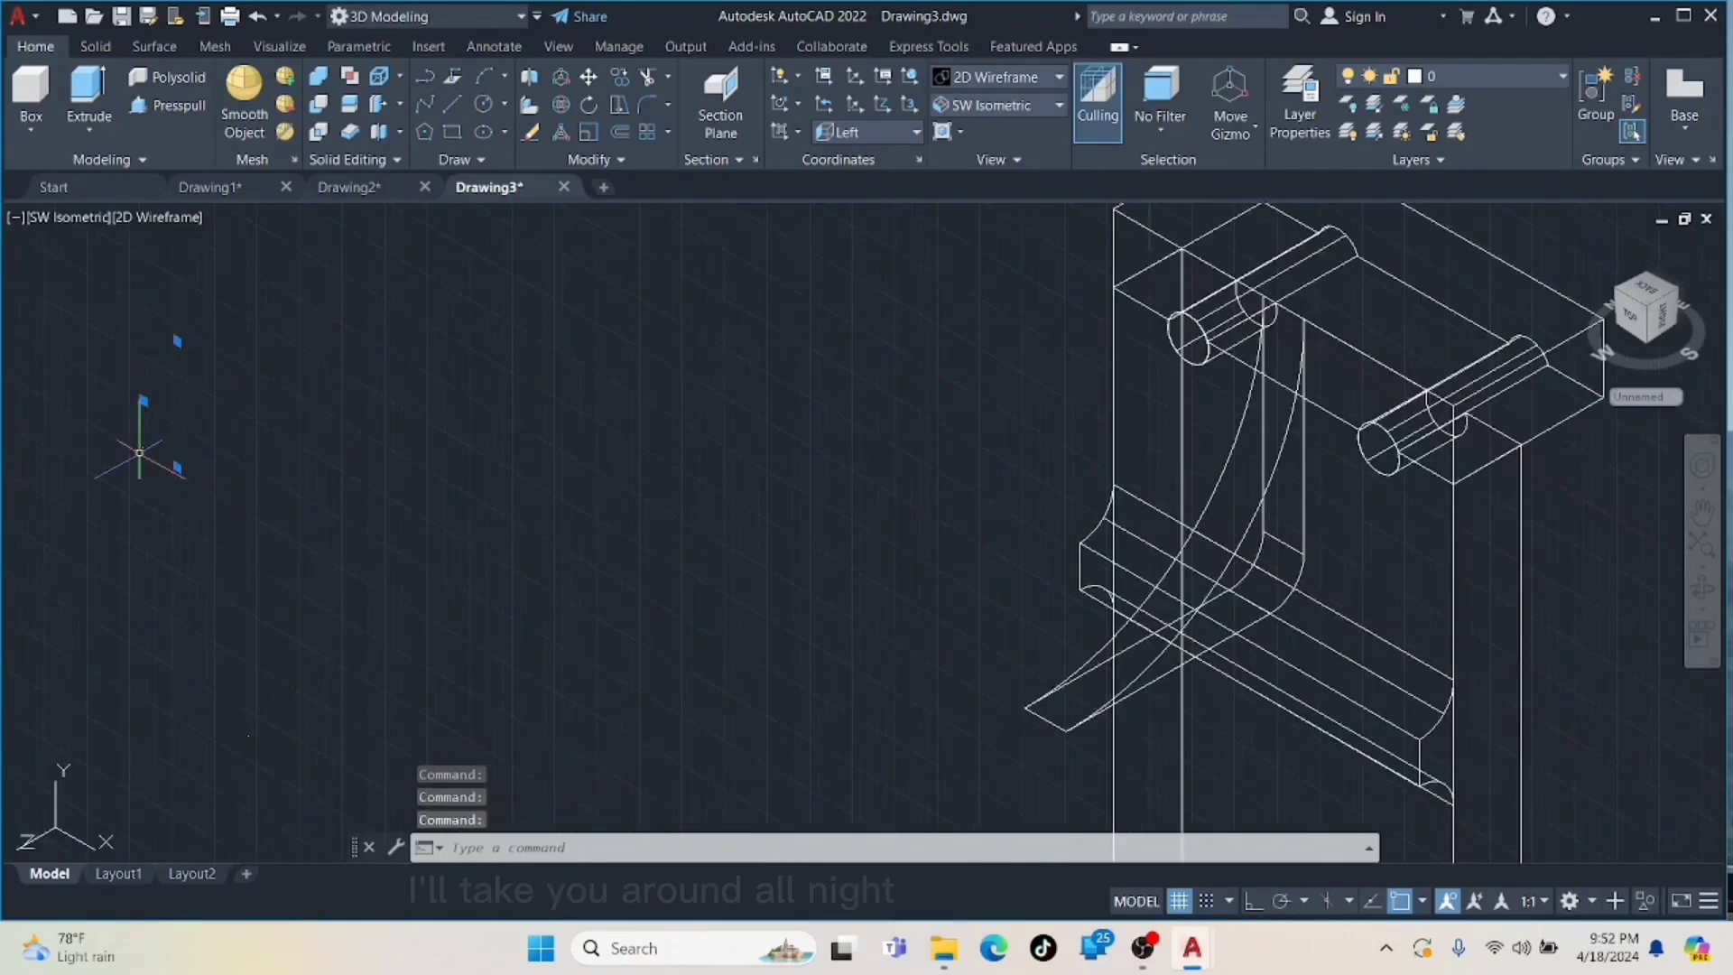
pyautogui.press('Delete')
pyautogui.scroll(-5, 221, 477)
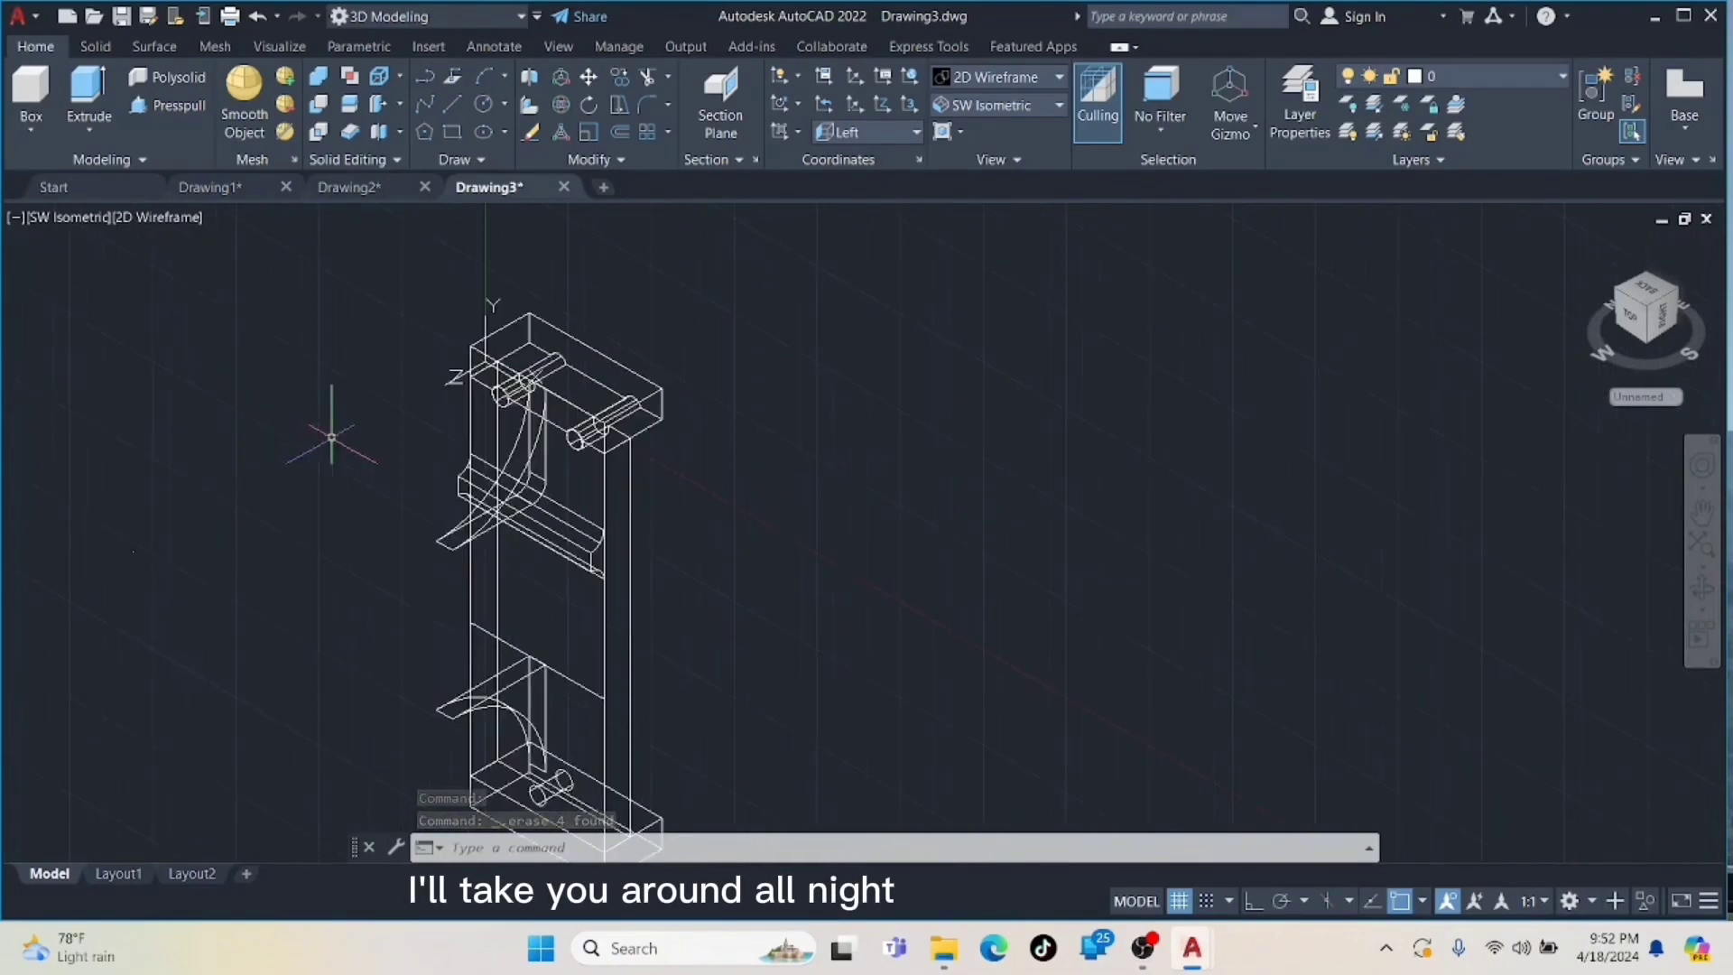
# - Switch to the Top view and draw a 100 long line at 270° in the empty area beside the part
pyautogui.click(997, 105)
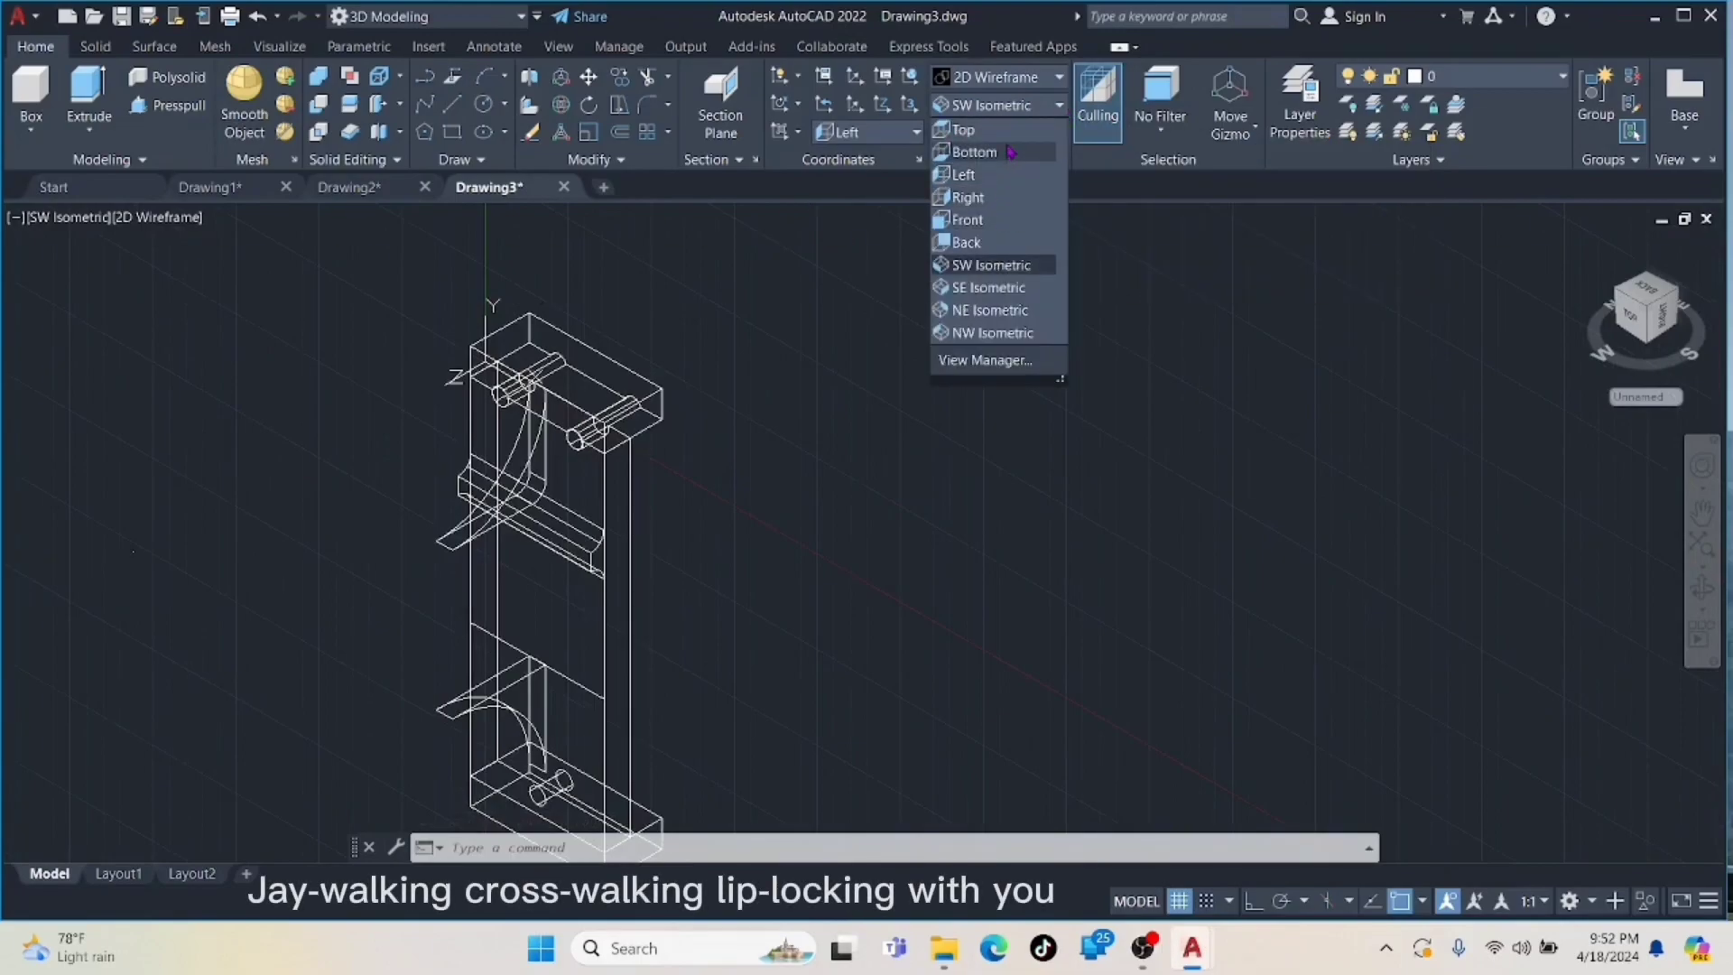
pyautogui.click(975, 150)
pyautogui.scroll(-5, 1000, 291)
pyautogui.moveTo(940, 312); pyautogui.dragTo(1043, 388, button='middle')
pyautogui.click(452, 105)
pyautogui.click(717, 311)
pyautogui.write('100')
pyautogui.press('Tab')
pyautogui.write('27')
pyautogui.press('Return')
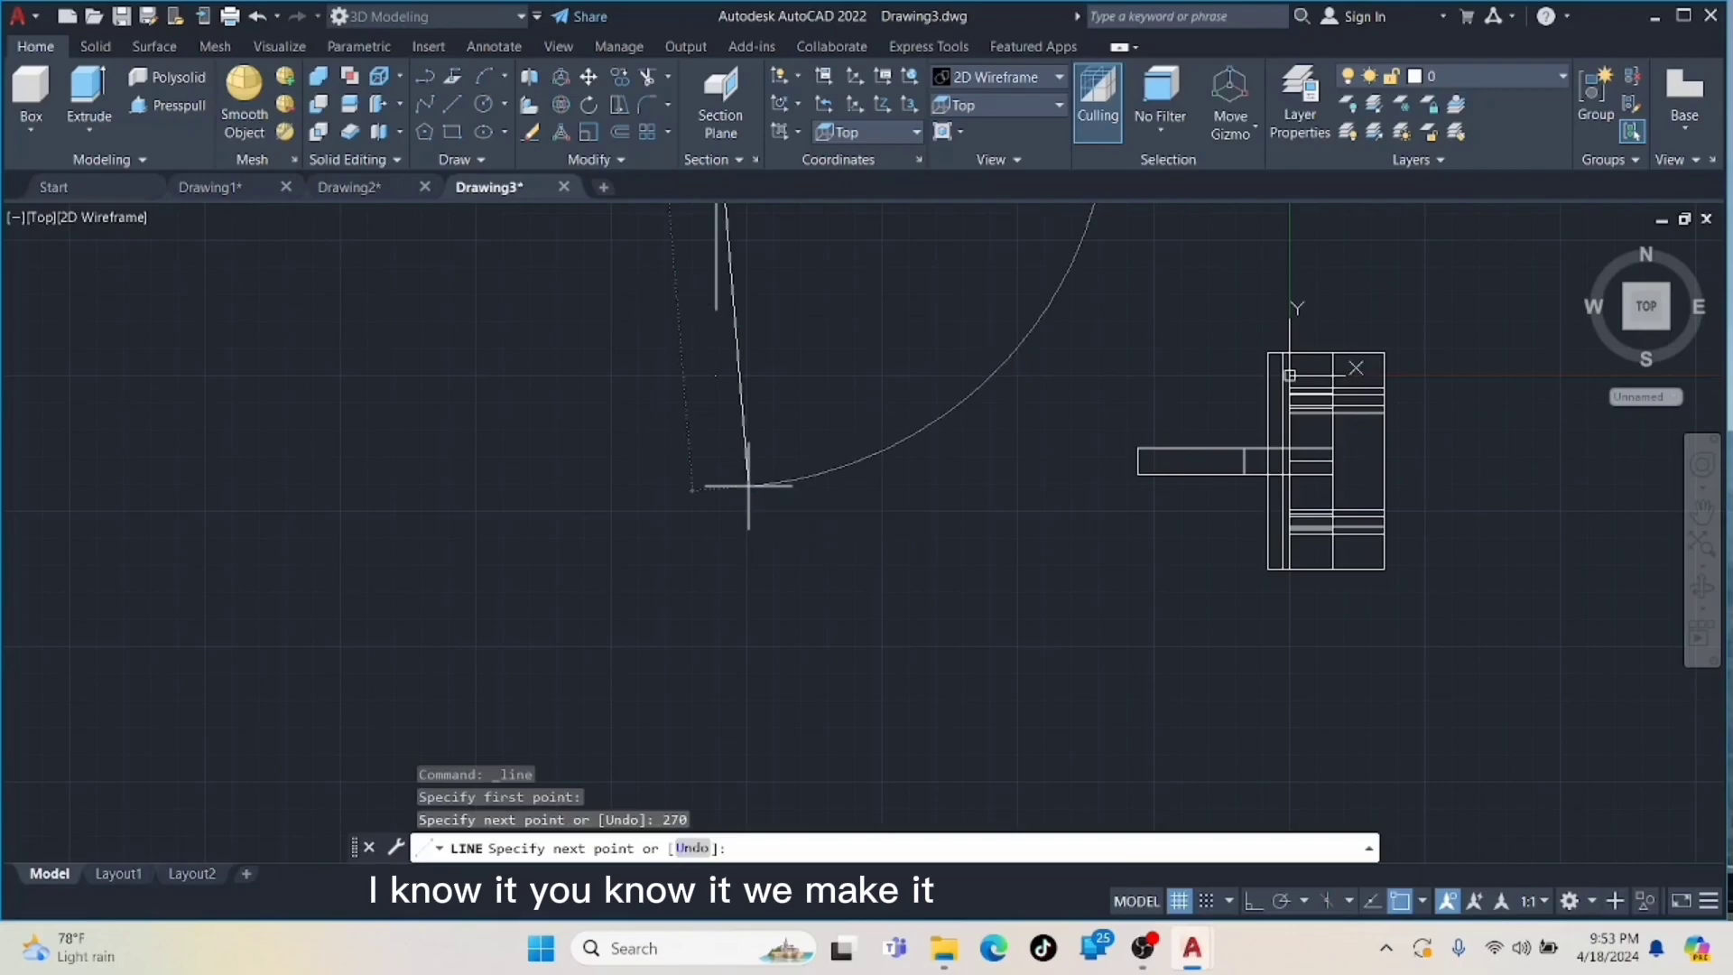
pyautogui.moveTo(737, 548); pyautogui.dragTo(712, 758, button='middle')
pyautogui.press('Escape')
# - Draw a 205 long line at 180° from the 100 line's midpoint and continue it with a 38 long line at 270°
pyautogui.click(452, 104)
pyautogui.click(692, 410)
pyautogui.write('20')
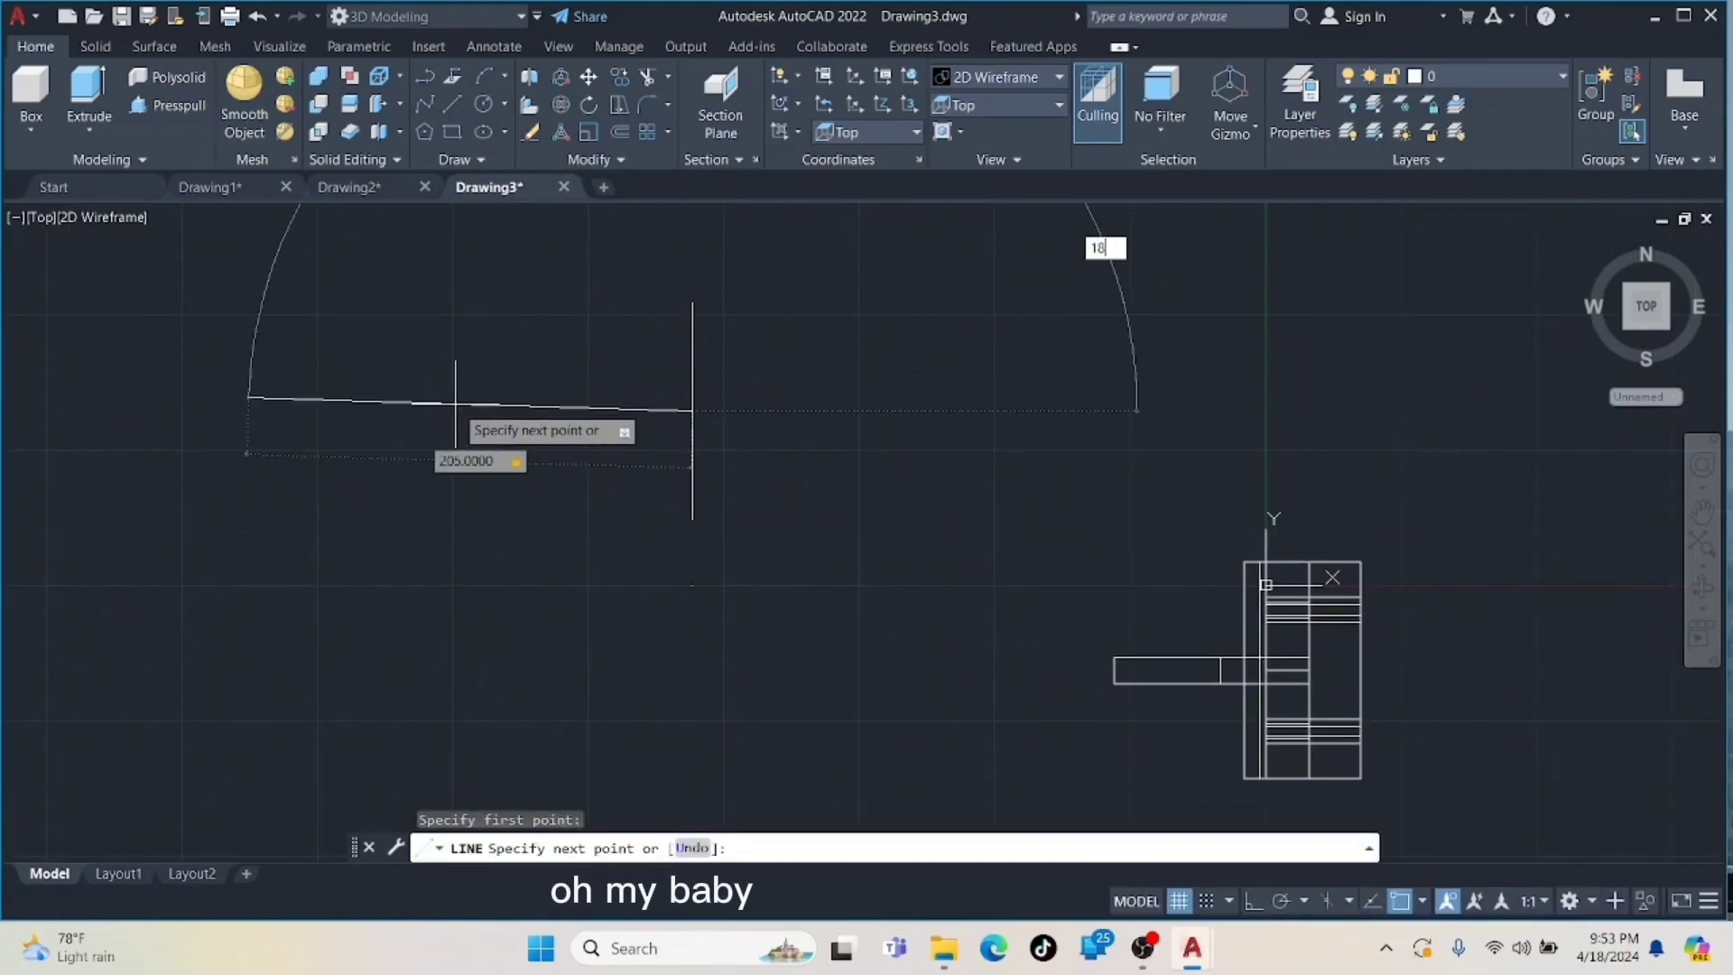
pyautogui.write('0')
pyautogui.press('Return')
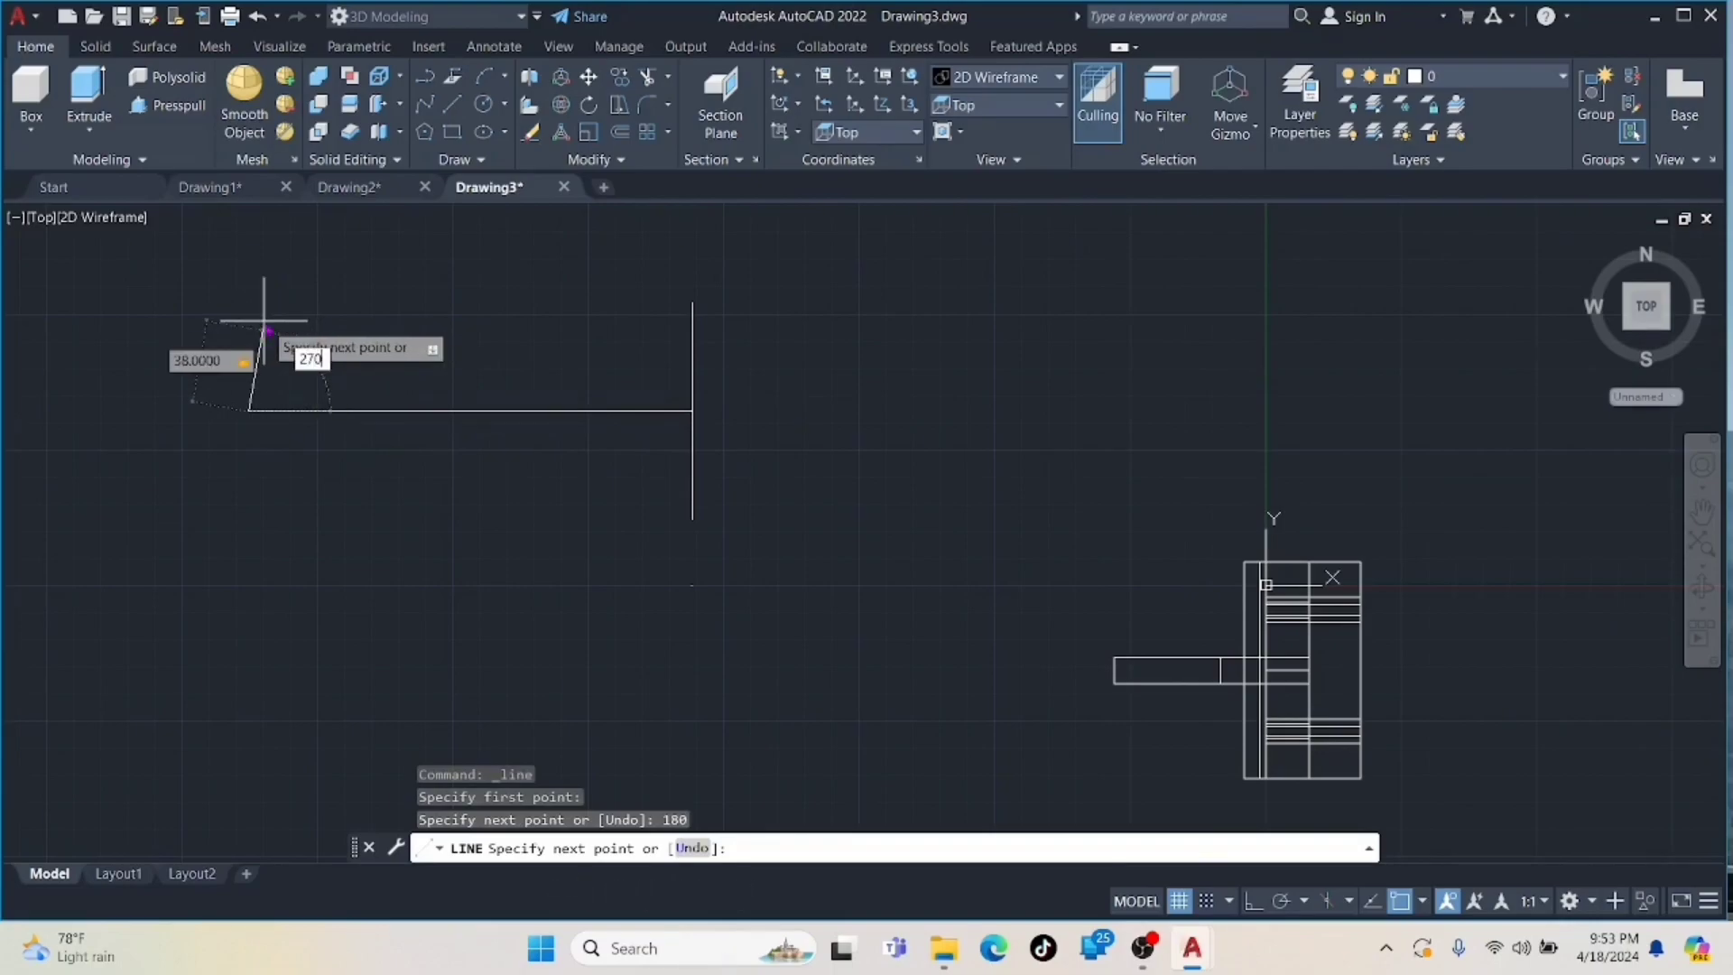
pyautogui.press('Return')
pyautogui.press('Escape')
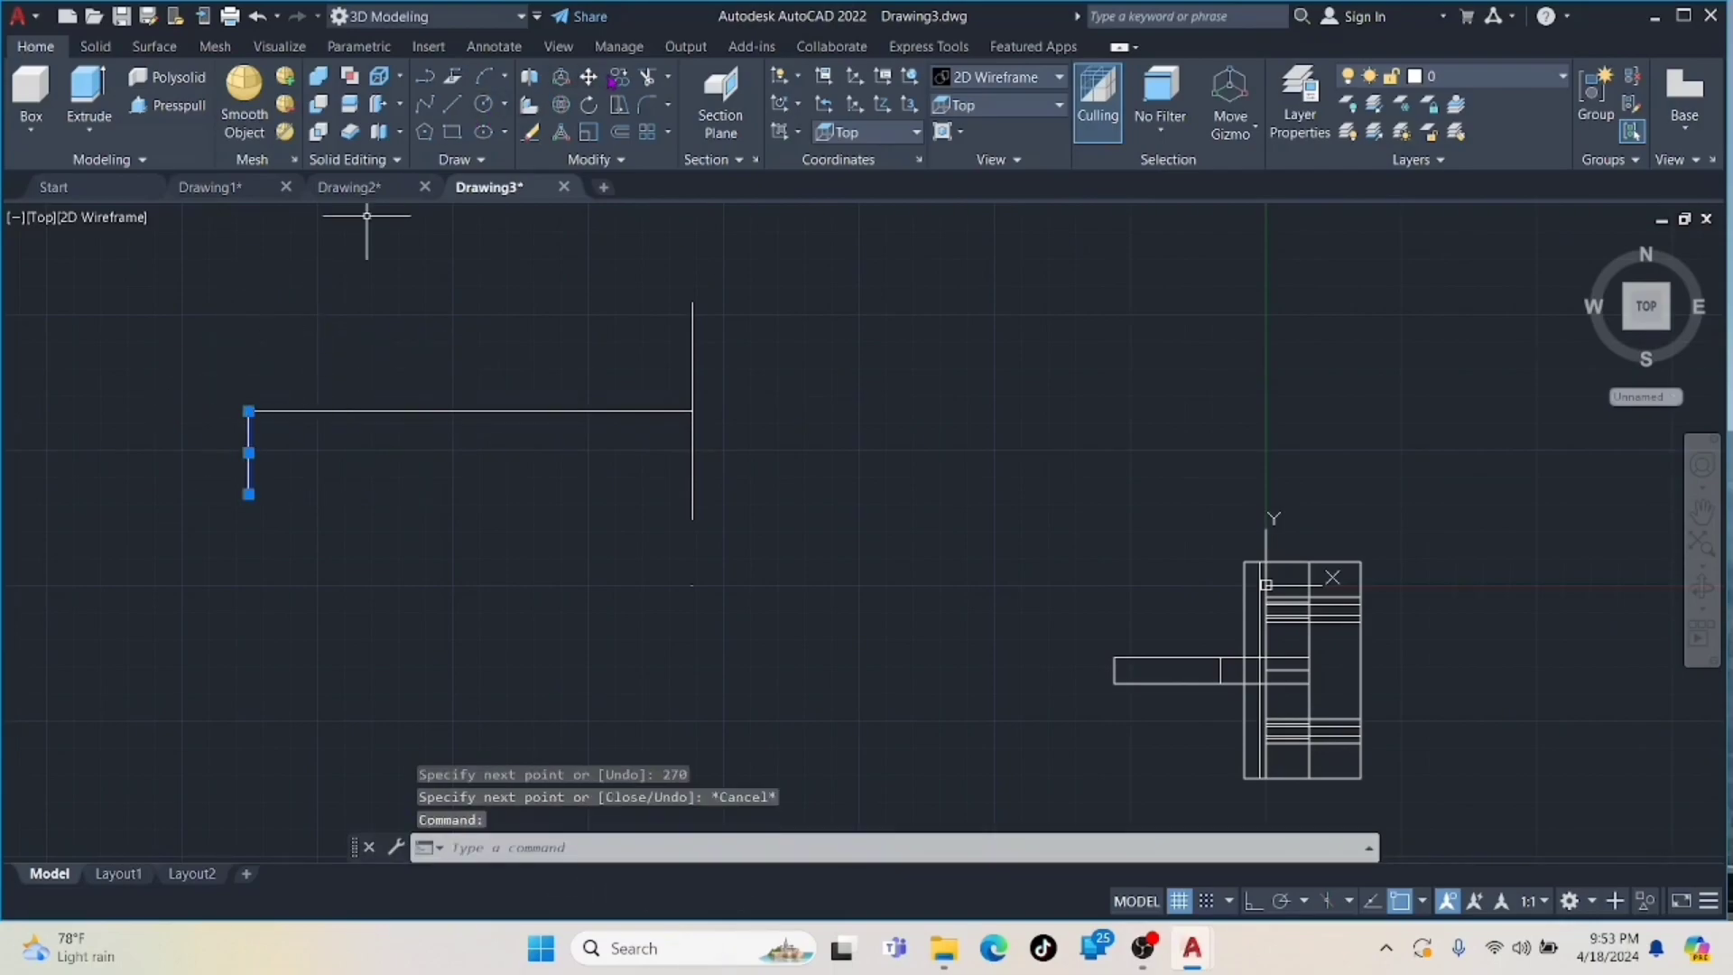
# - Copy the 38 long line so that the copy's lower end meets the far end of the 205 long line
pyautogui.write('co')
pyautogui.press('Return')
pyautogui.click(248, 494)
pyautogui.click(248, 411)
pyautogui.press('Escape')
# - Close the tapered outline with two slanted lines between the ends of the short and long sides, and erase the 205 long centre line
pyautogui.write('l')
pyautogui.press('Return')
pyautogui.click(248, 328)
pyautogui.click(692, 305)
pyautogui.press('Escape')
pyautogui.press('Return')
pyautogui.click(249, 494)
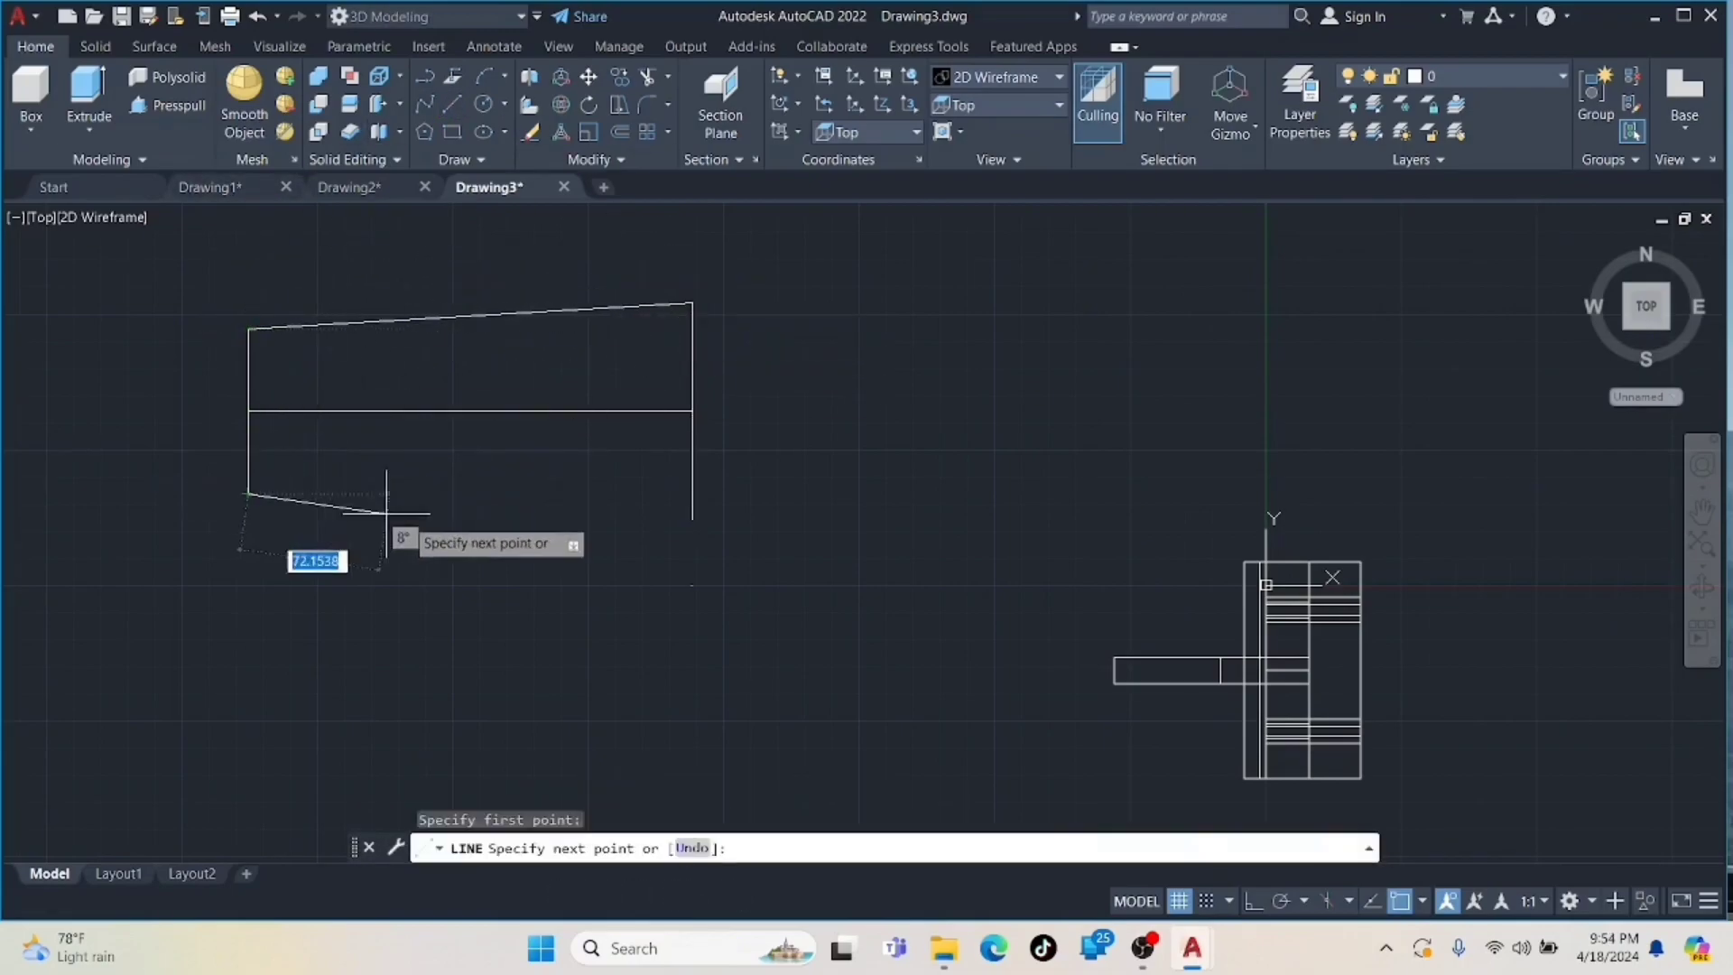
pyautogui.click(694, 519)
pyautogui.press('Escape')
pyautogui.click(602, 411)
pyautogui.press('Delete')
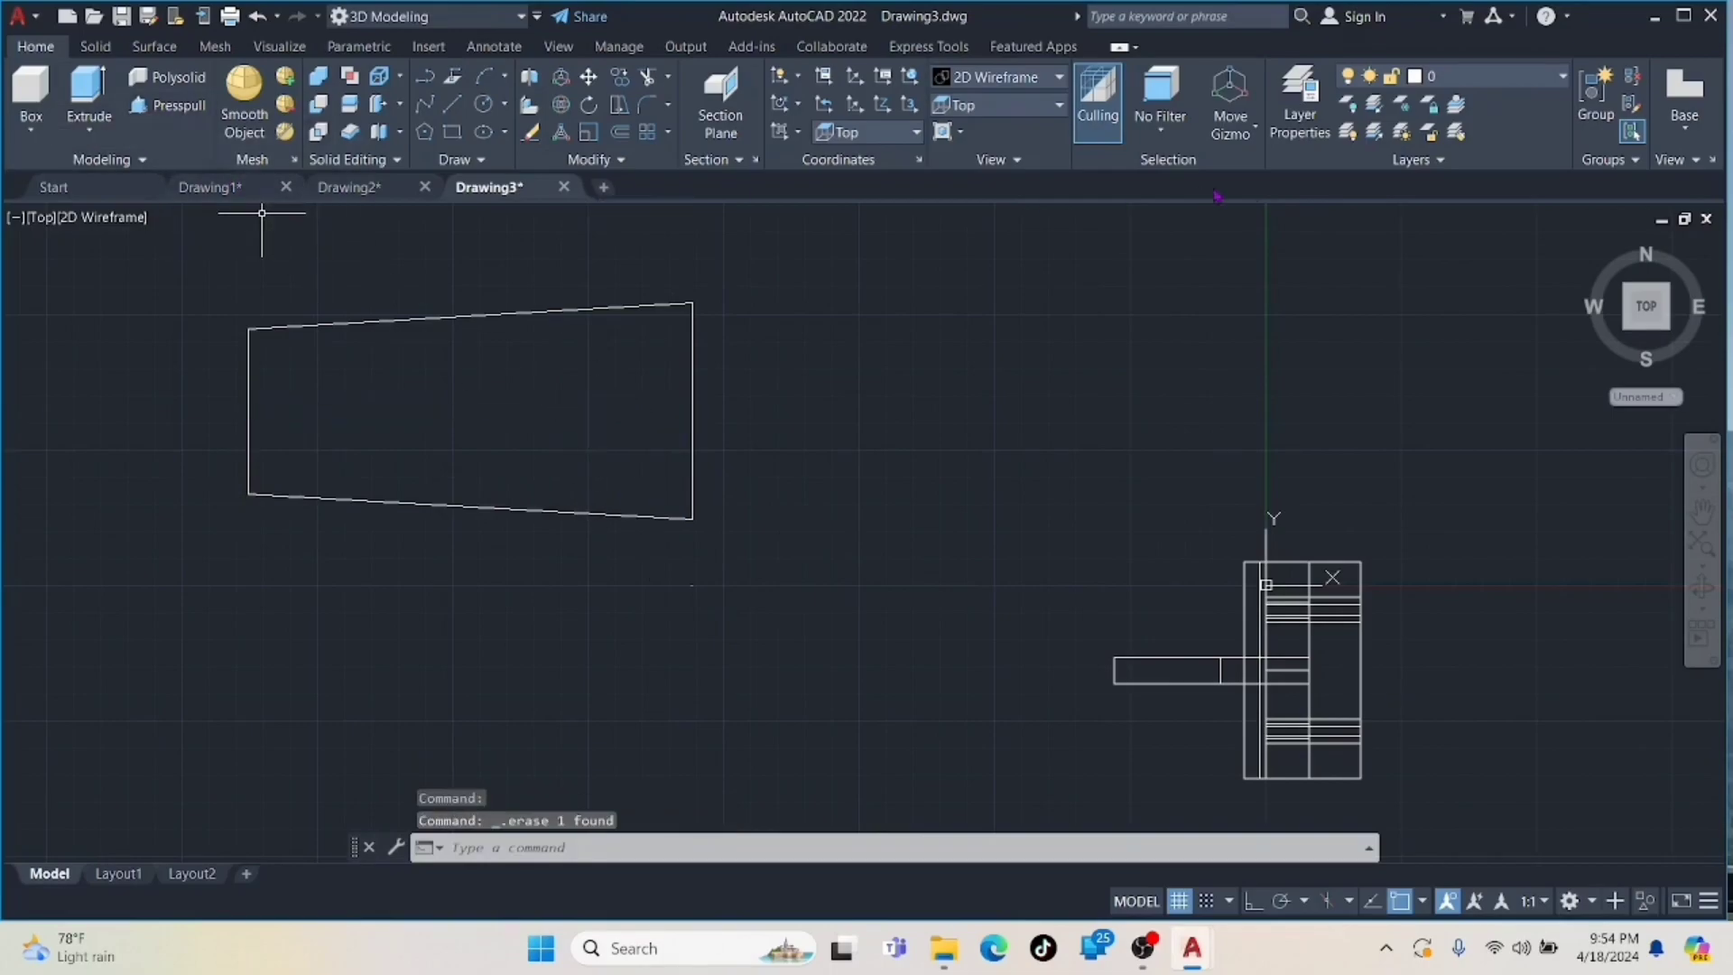
# - Switch to the SW Isometric view and press-pull the tapered outline to a height of 12
pyautogui.click(1626, 326)
pyautogui.click(176, 106)
pyautogui.click(704, 446)
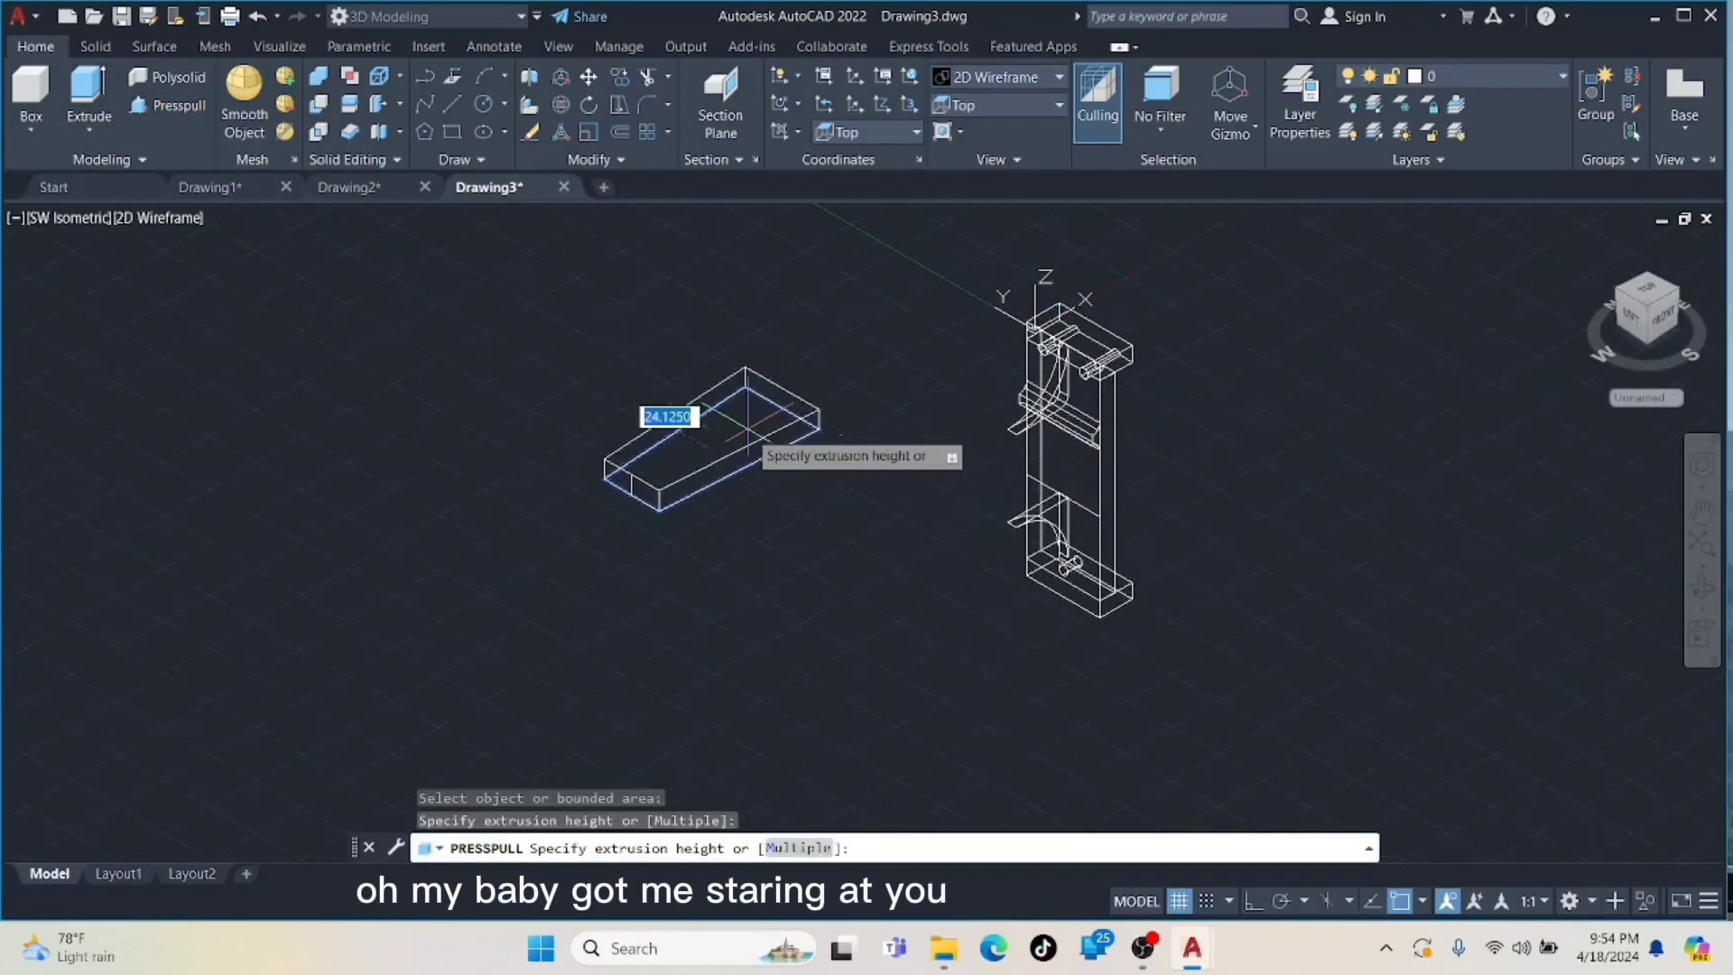
pyautogui.write('12')
pyautogui.press('Return')
pyautogui.scroll(3, 747, 424)
pyautogui.click(730, 302)
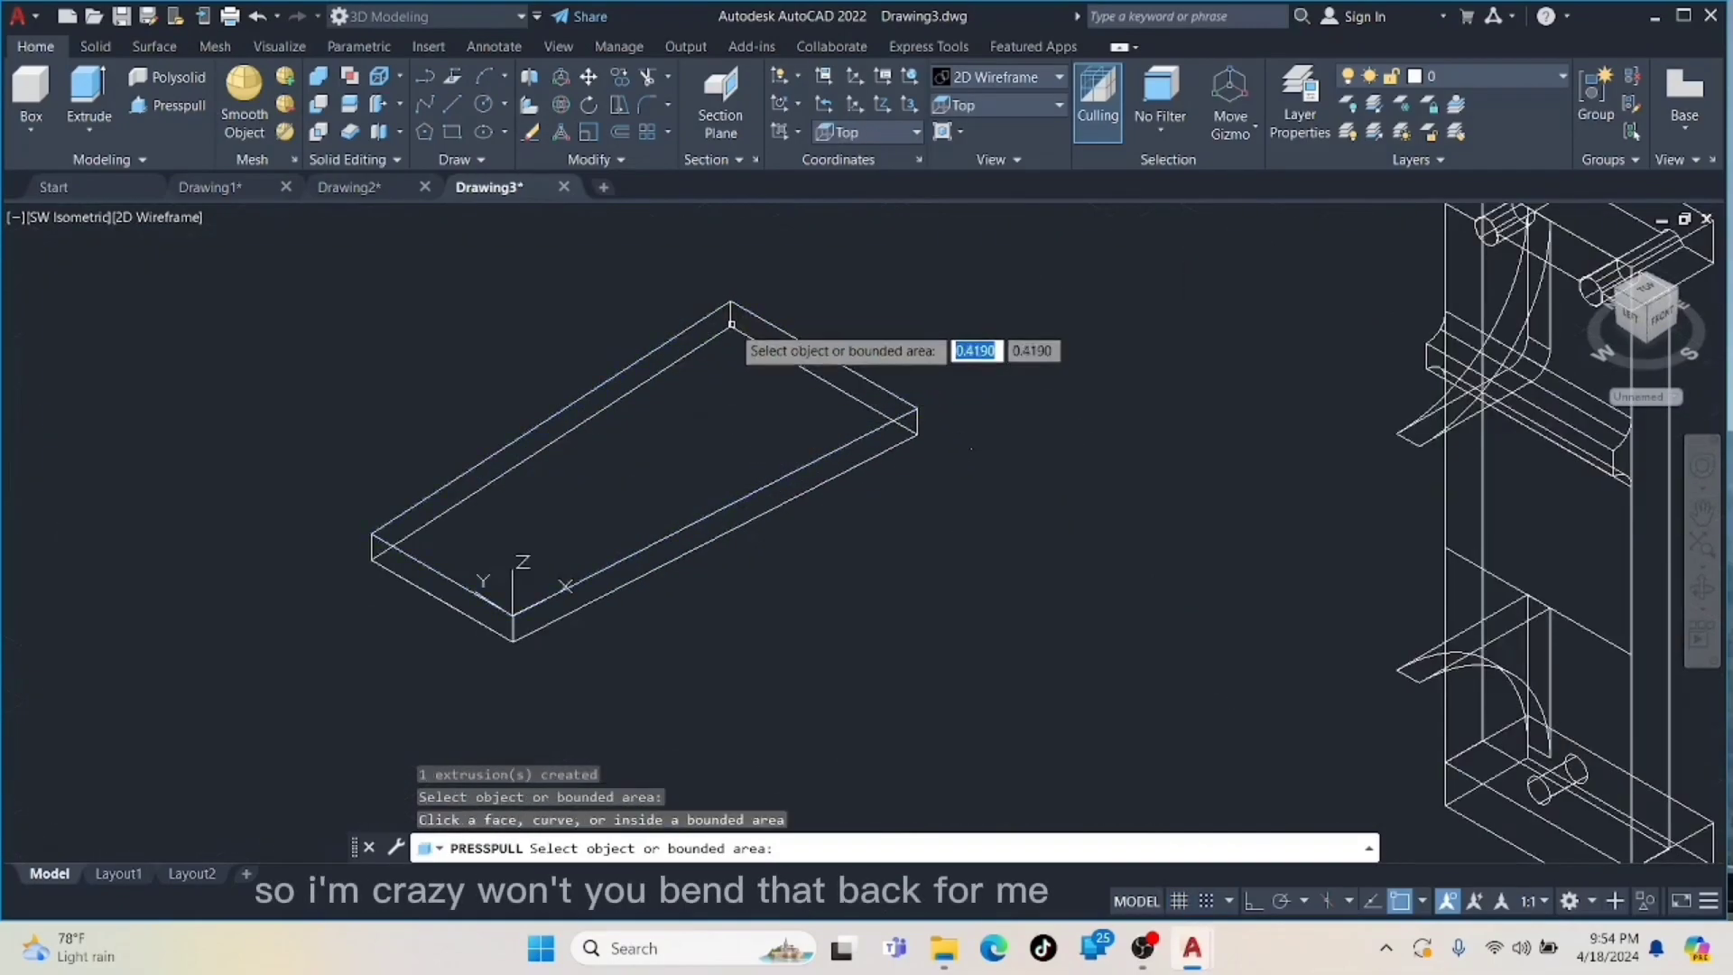
pyautogui.press('Return')
# - Move the tapered plate by the upper corner of its wide end onto the matching front corner of the concave-sided piece
pyautogui.click(732, 307)
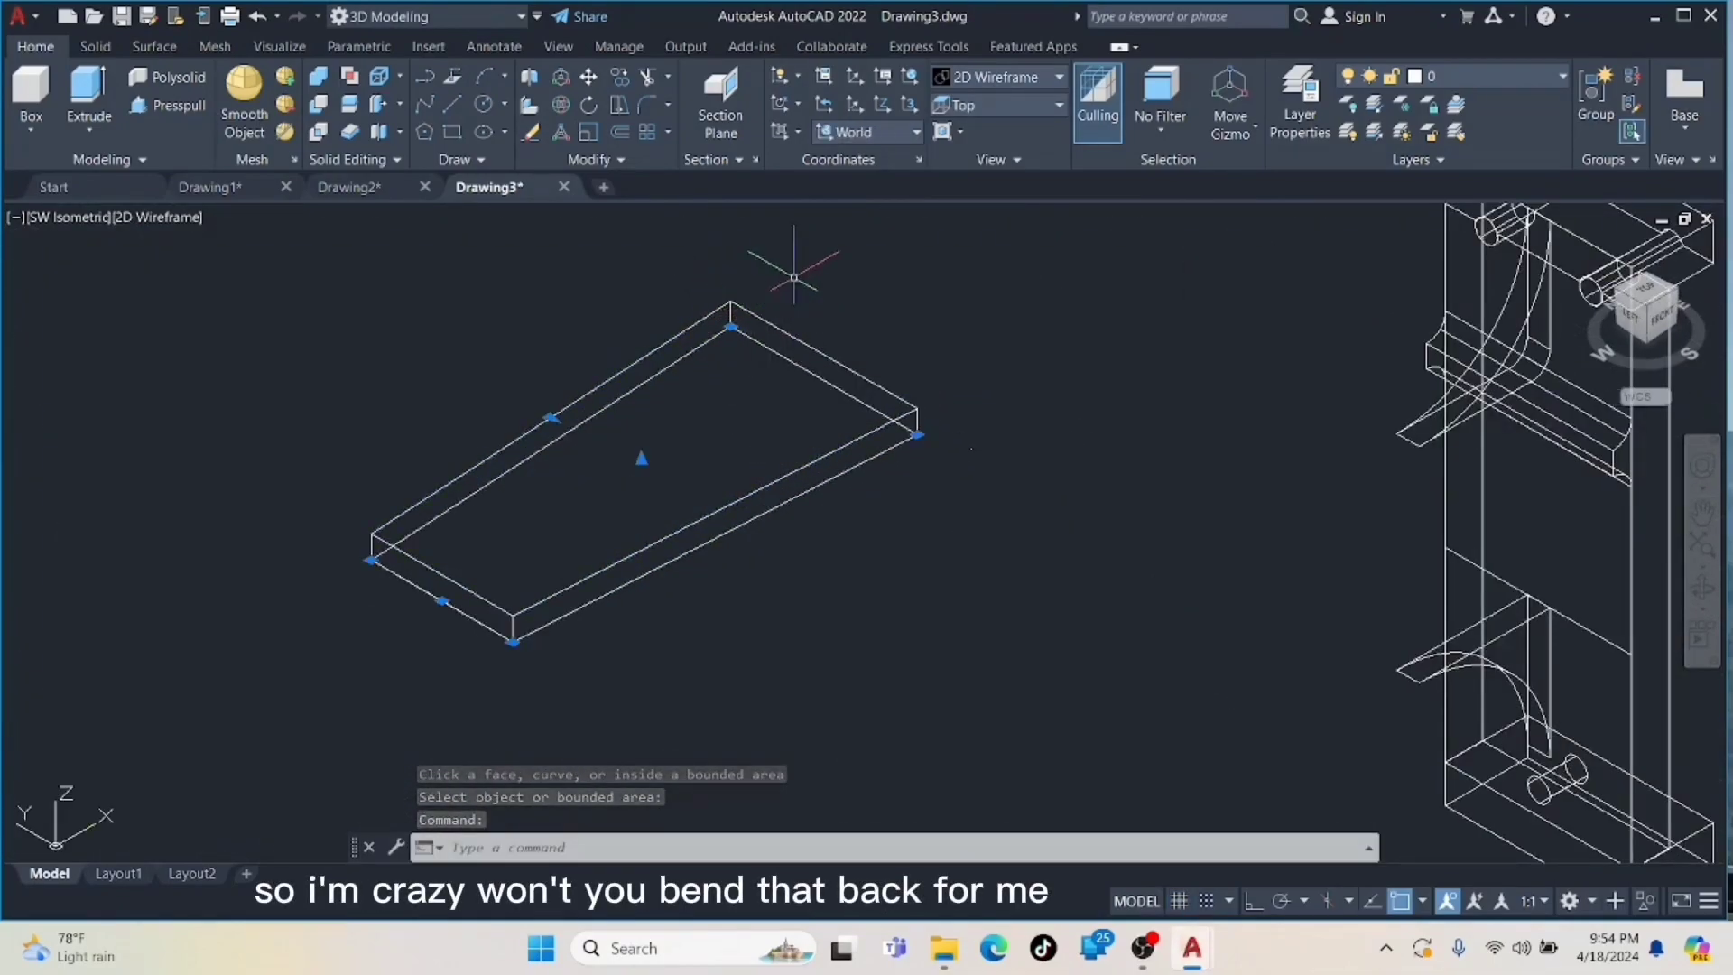
pyautogui.write('m')
pyautogui.press('Return')
pyautogui.click(731, 302)
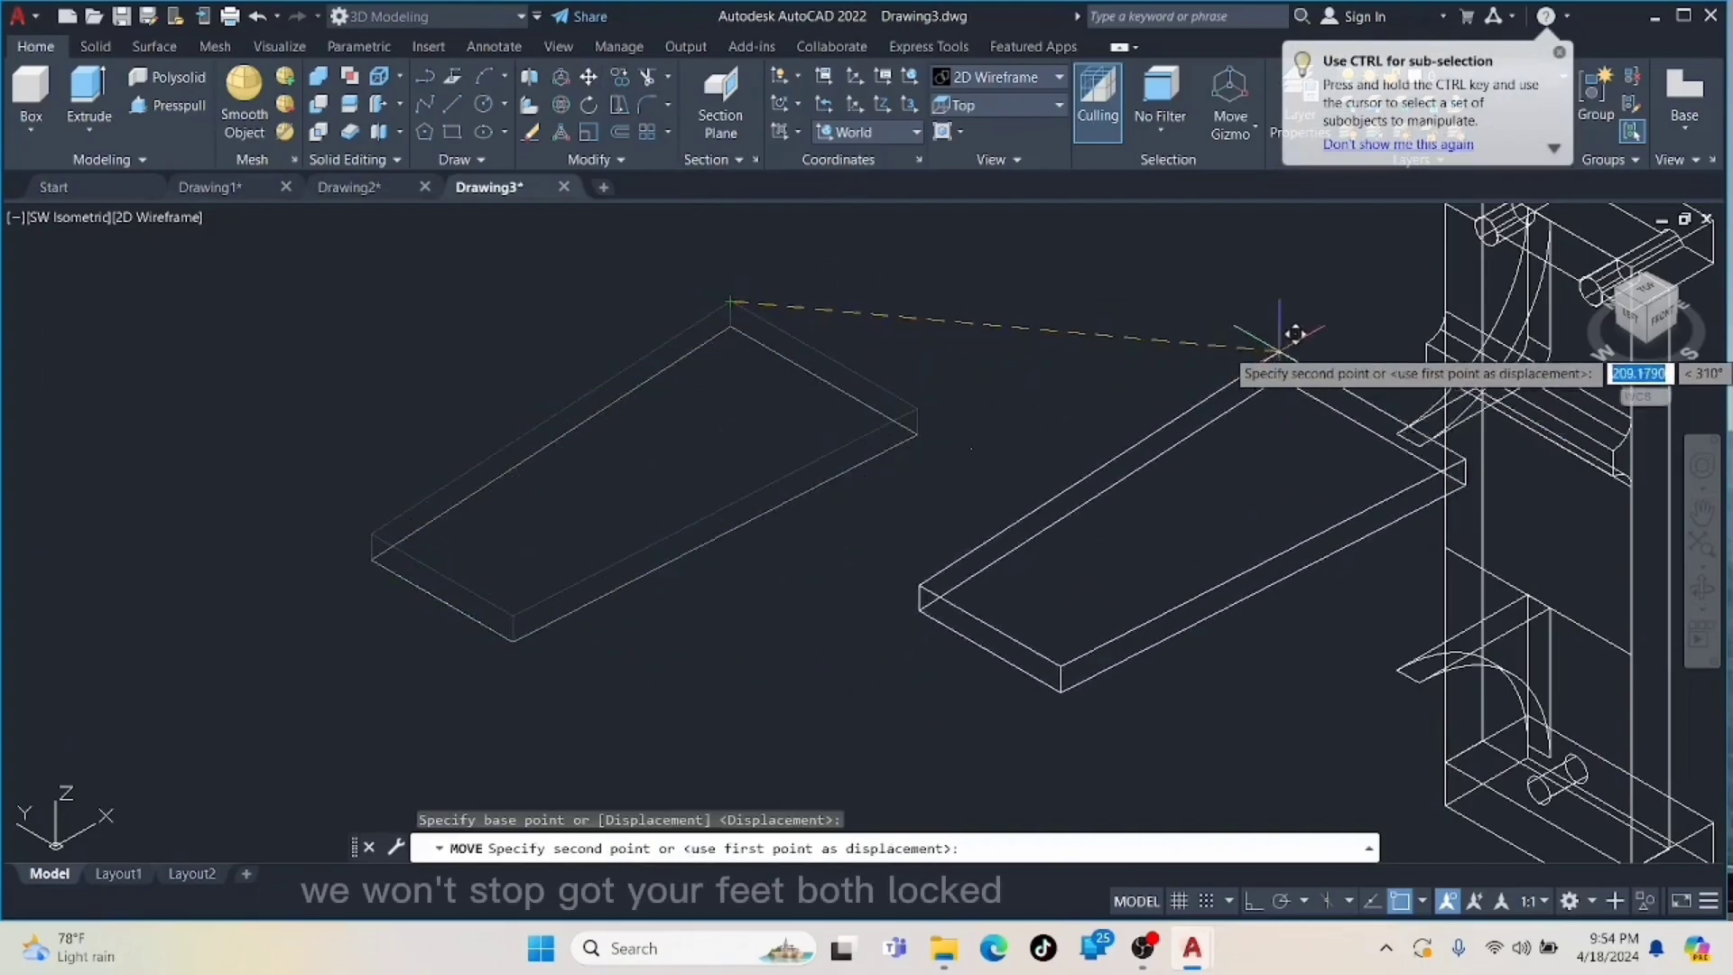
pyautogui.moveTo(1353, 341); pyautogui.dragTo(1282, 397, button='middle')
pyautogui.click(1345, 390)
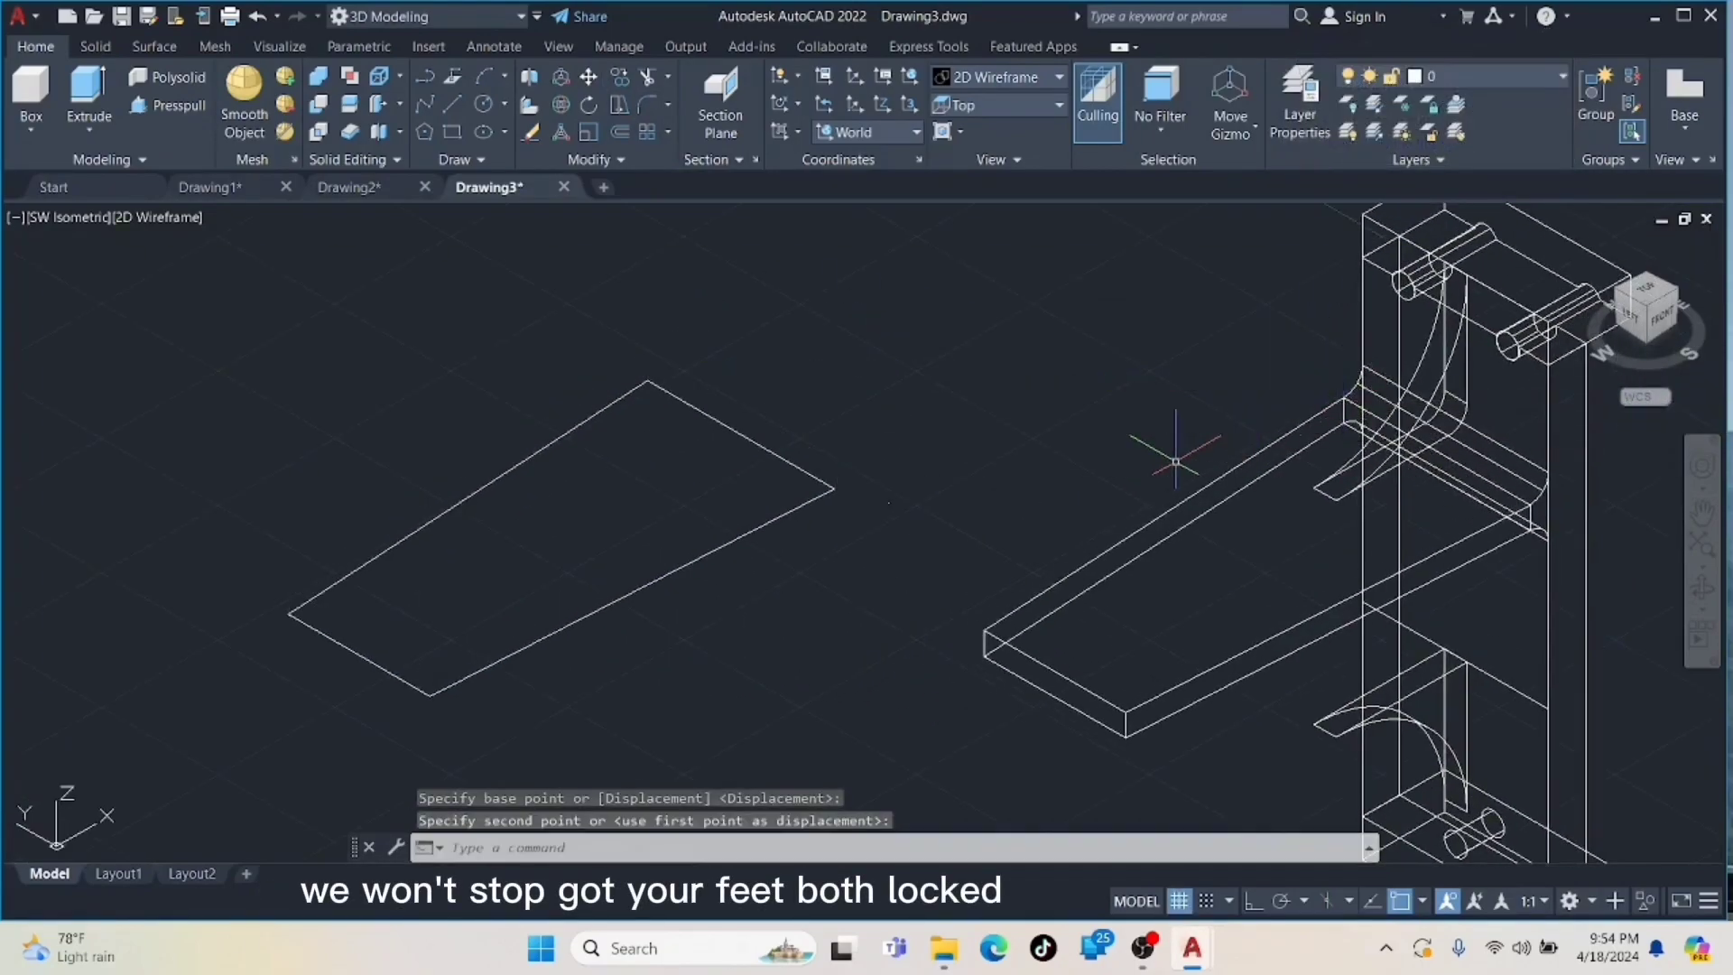
# - Erase the leftover tapered outline lines beside the part
pyautogui.click(792, 463)
pyautogui.click(777, 517)
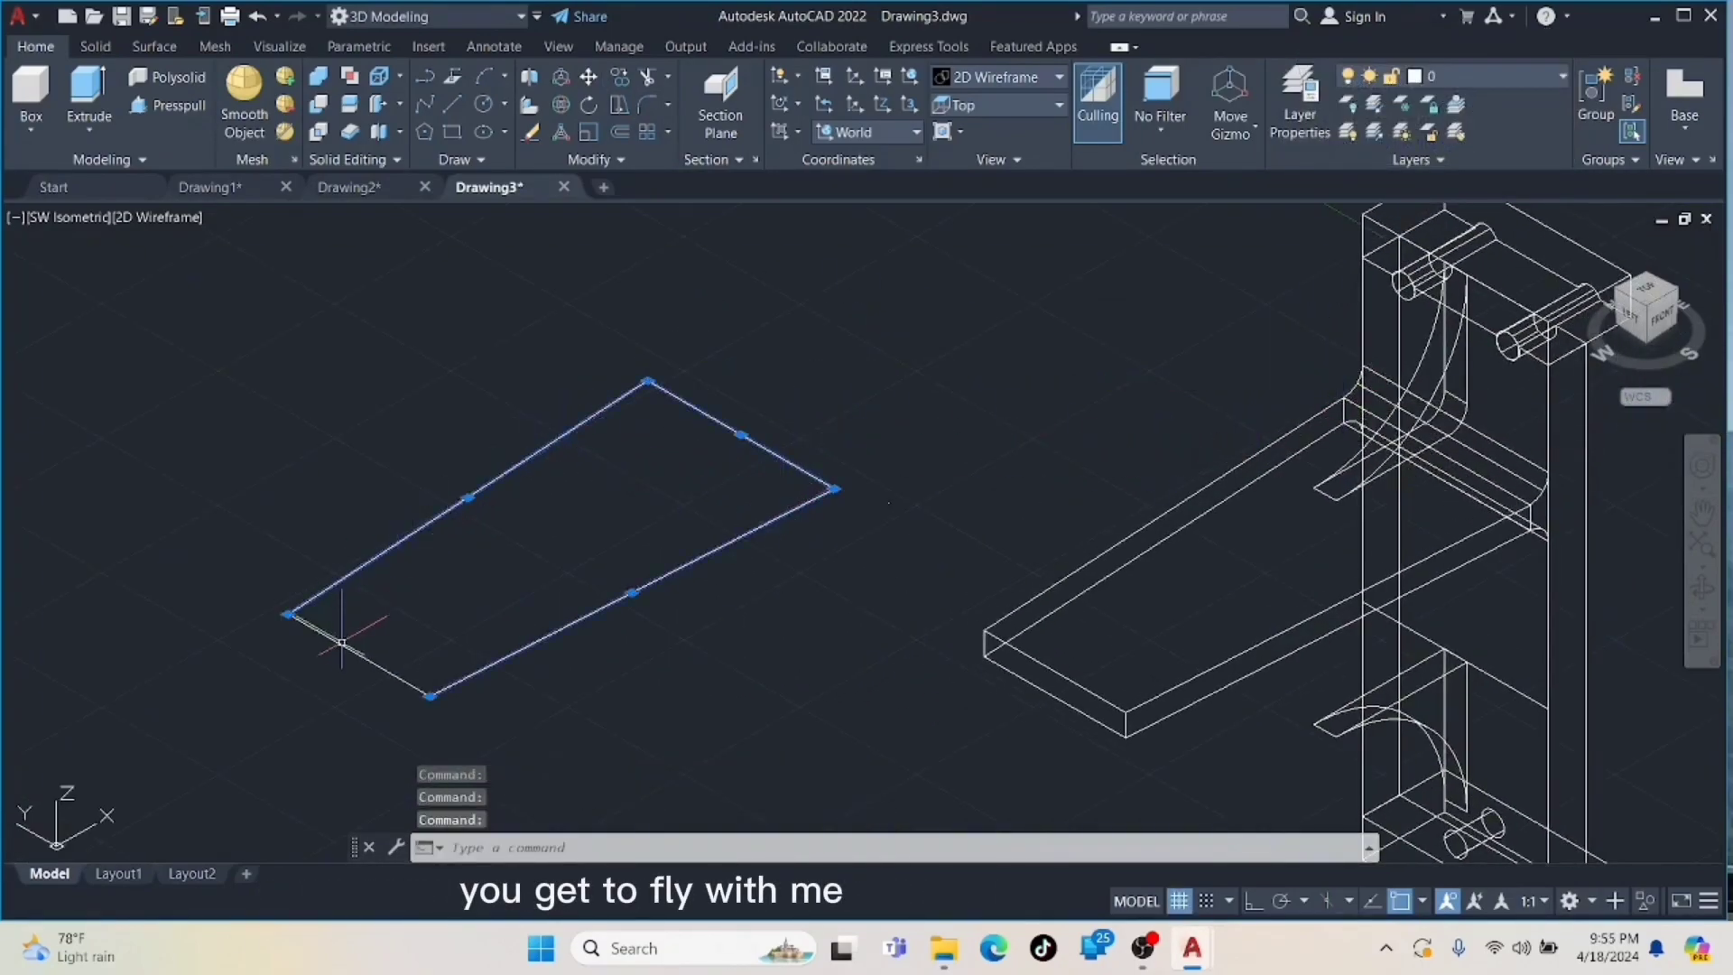
pyautogui.press('Delete')
pyautogui.scroll(1, 371, 658)
pyautogui.scroll(-3, 371, 657)
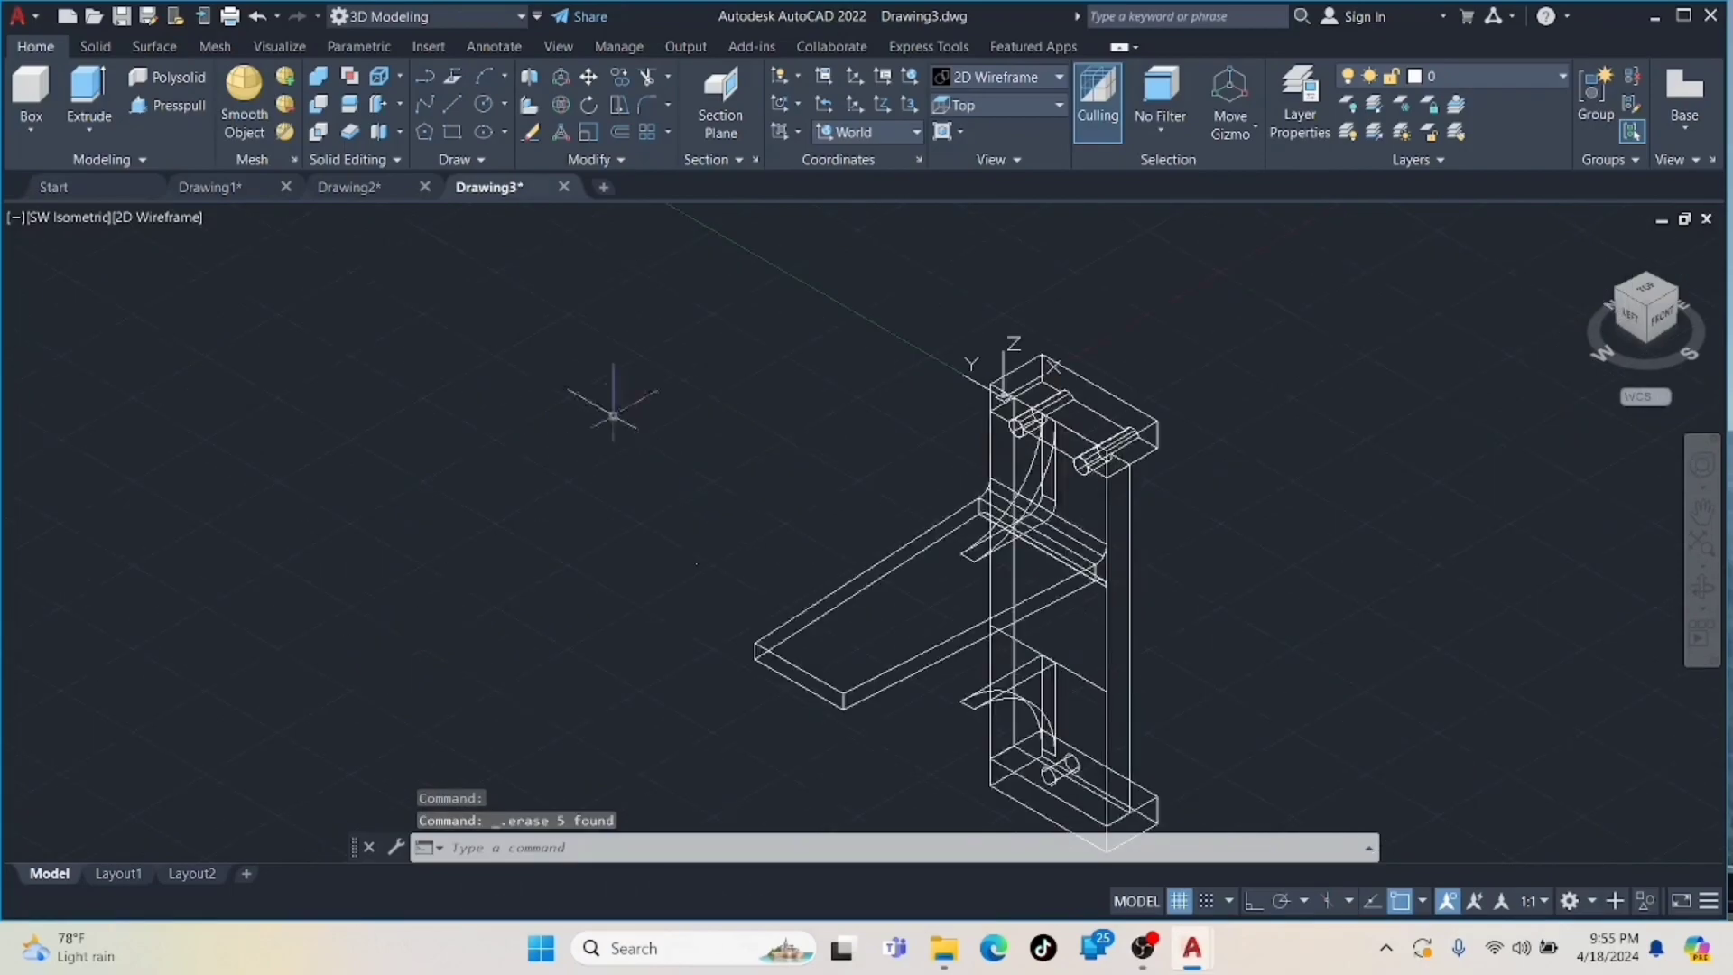
pyautogui.click(1058, 106)
pyautogui.click(964, 225)
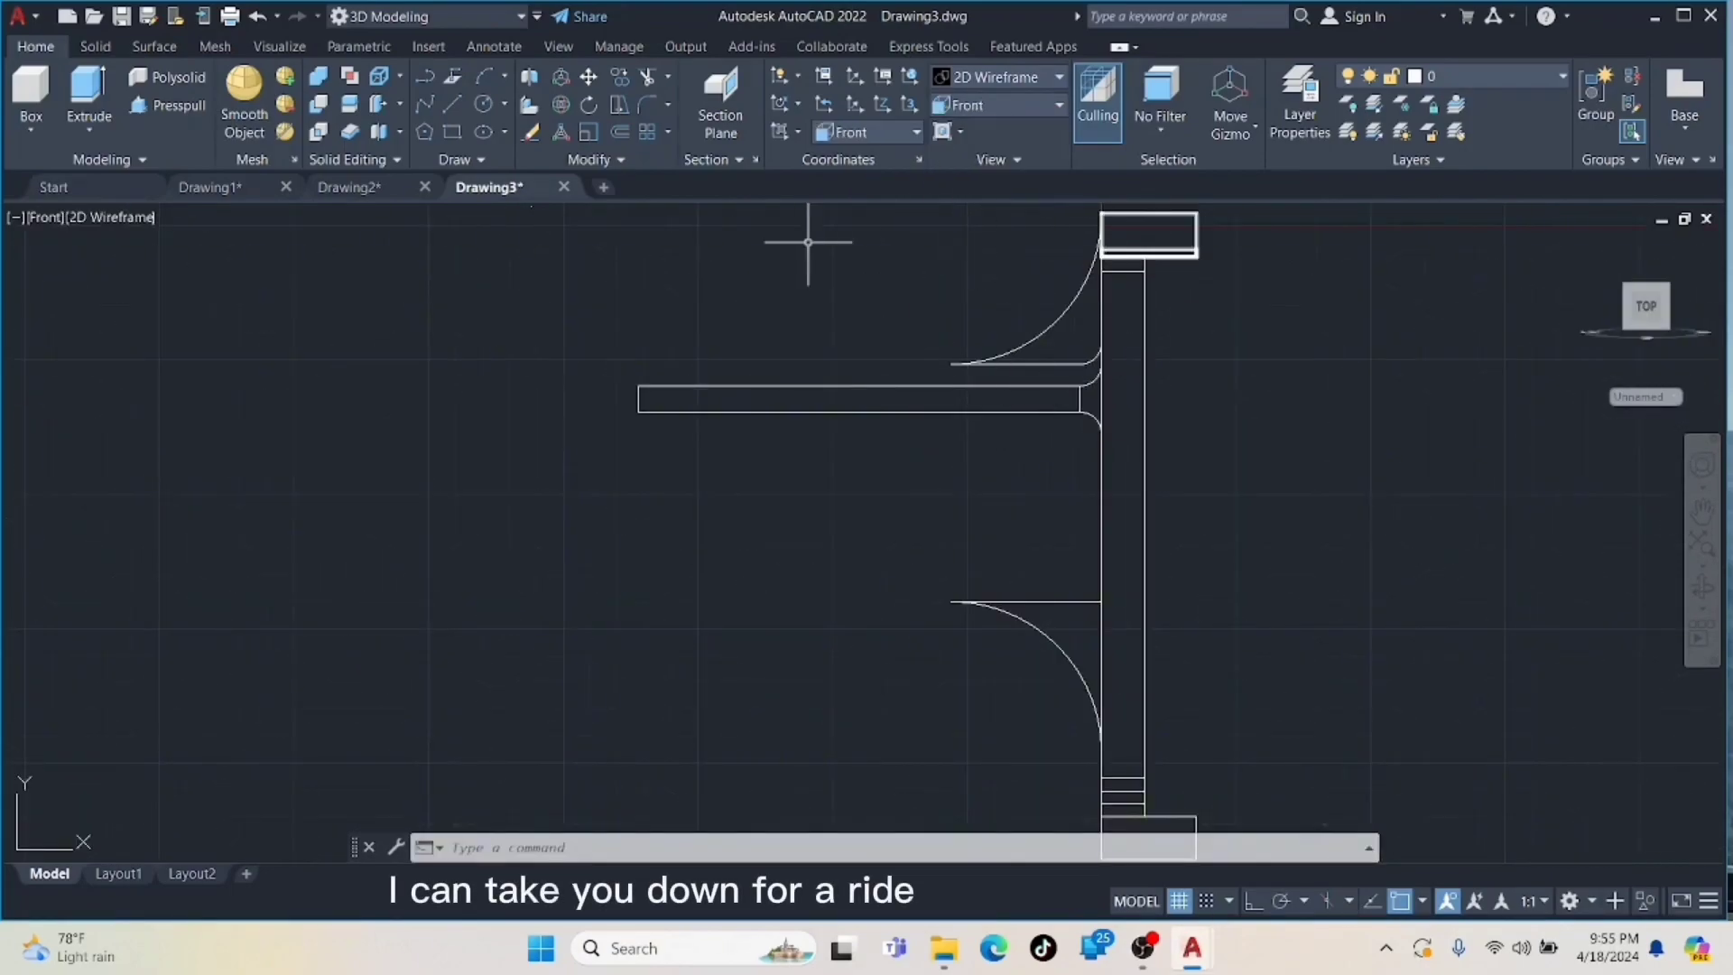
pyautogui.click(462, 108)
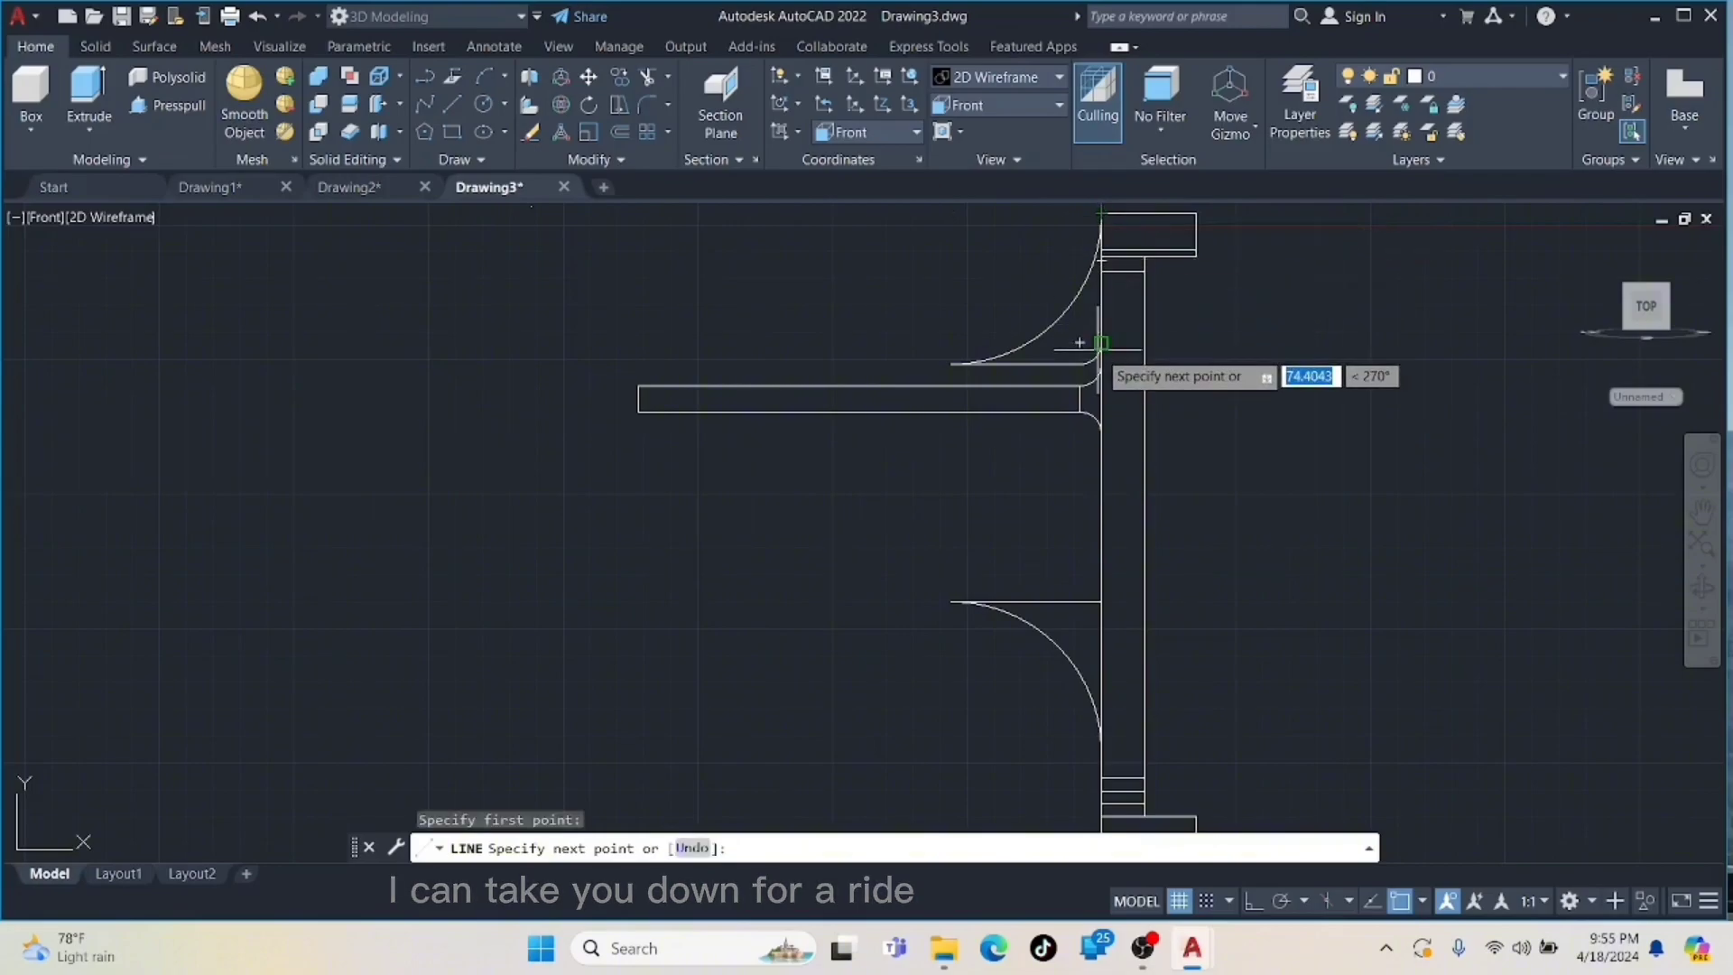
pyautogui.scroll(4, 1101, 343)
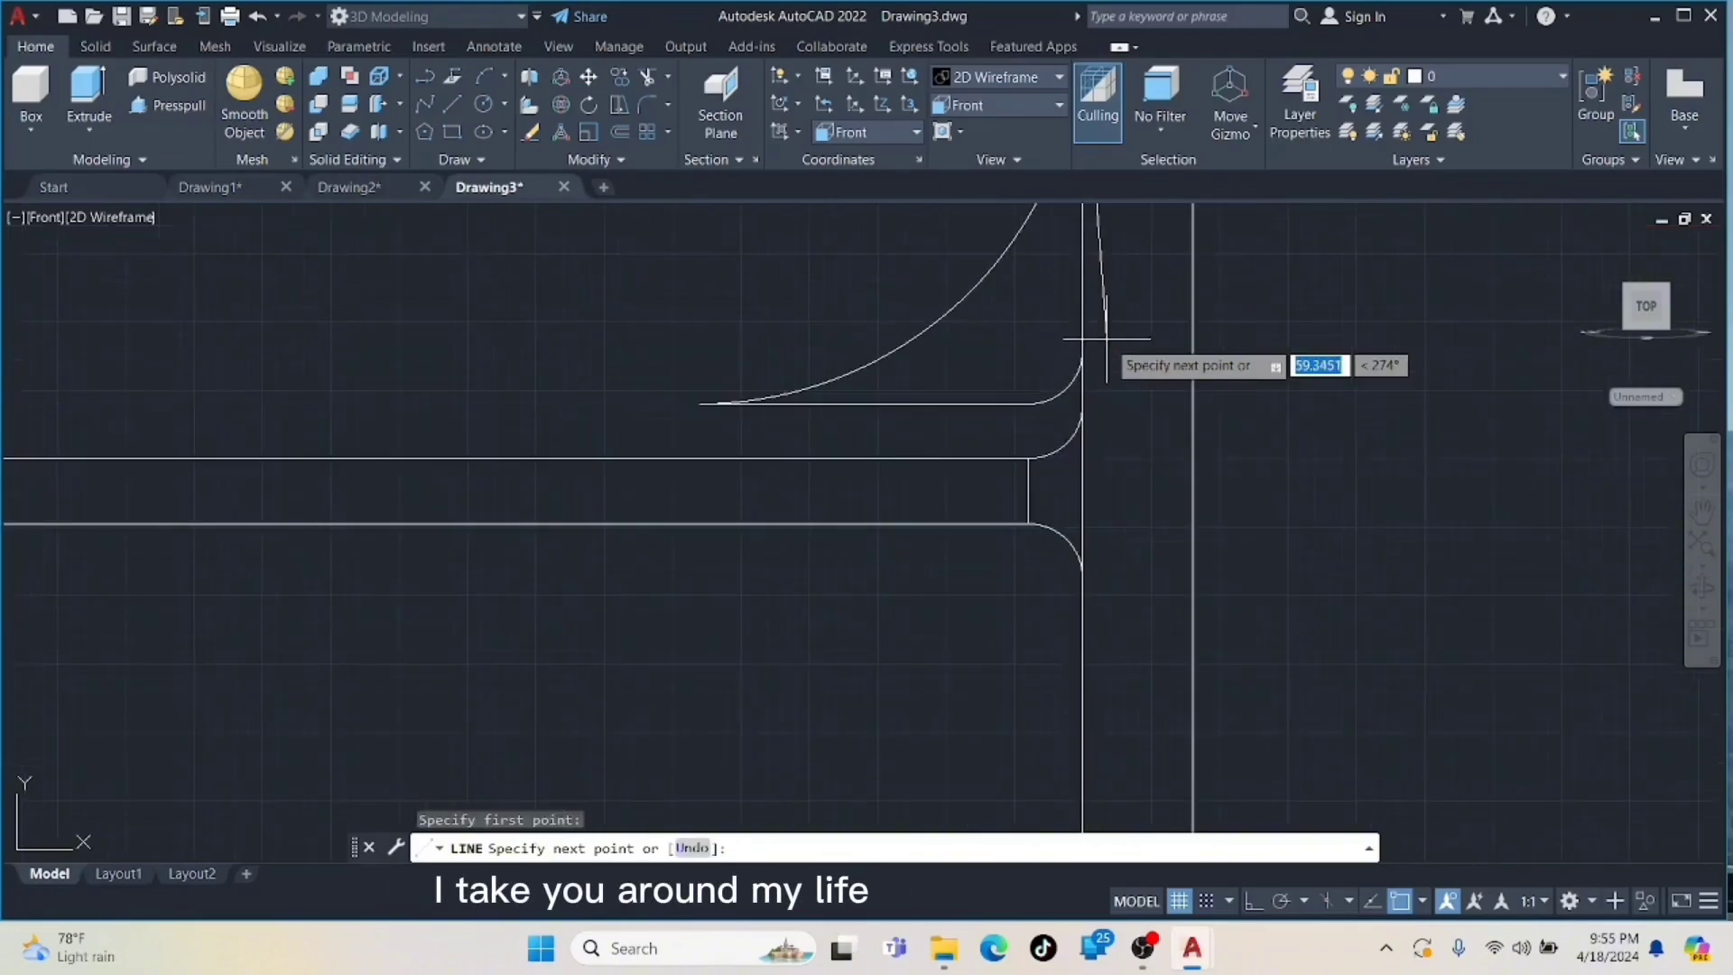
pyautogui.press('Escape')
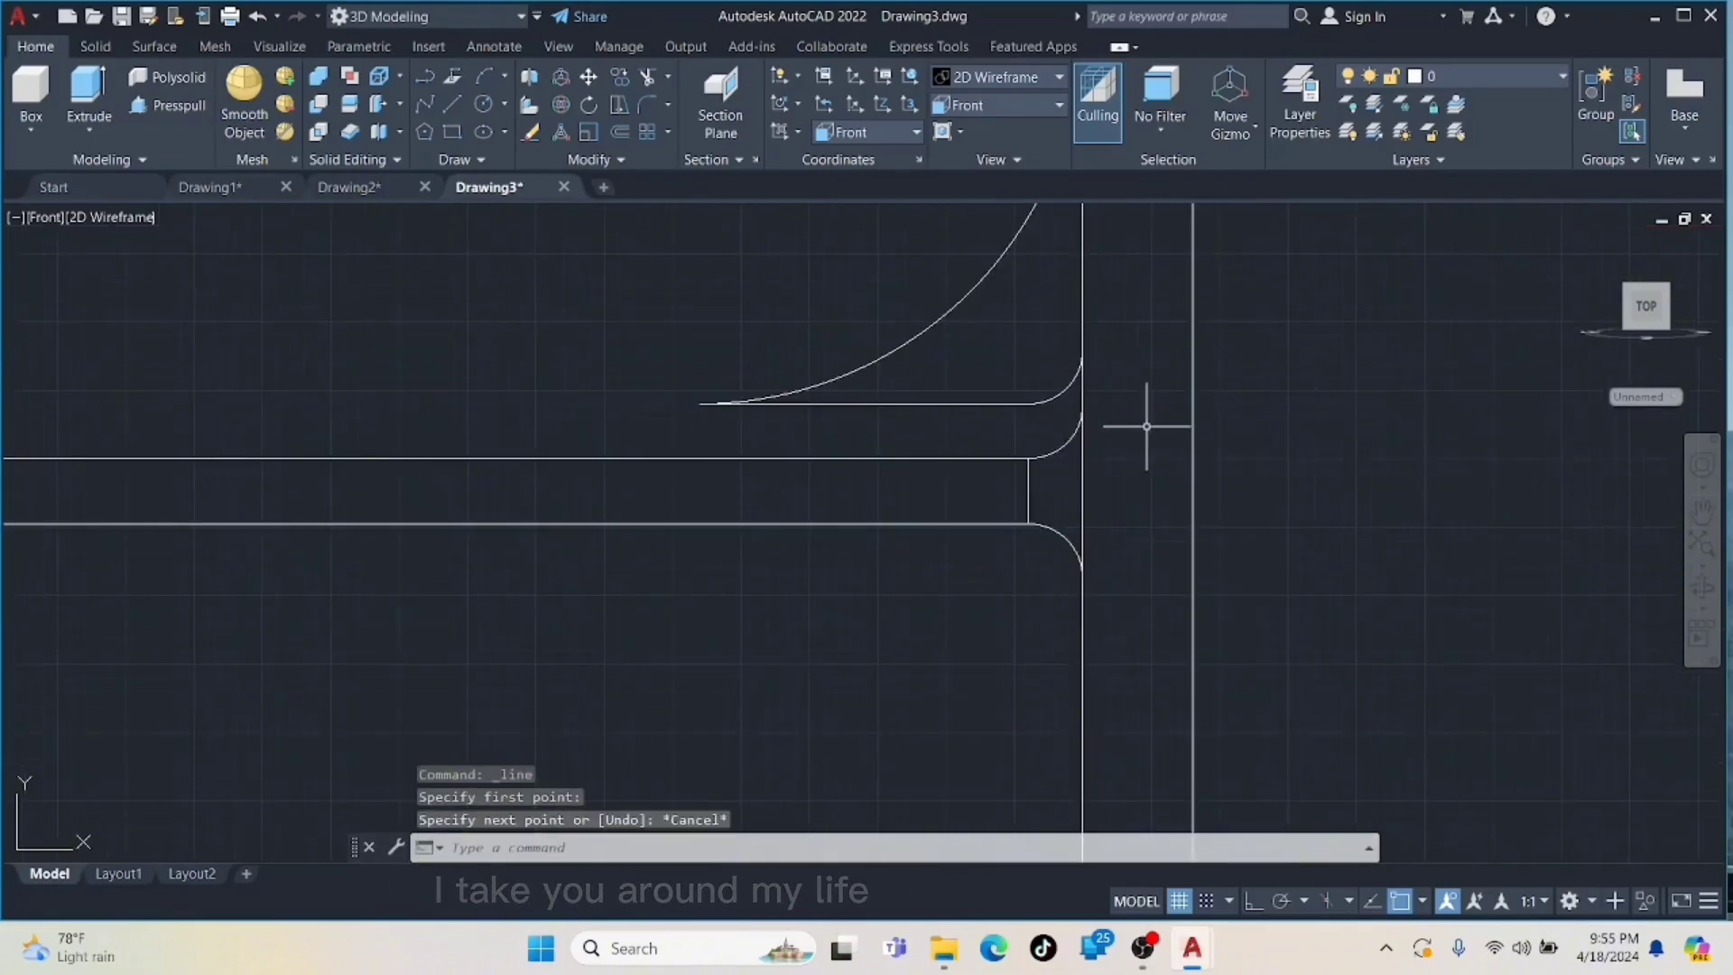
pyautogui.click(1080, 418)
pyautogui.click(588, 77)
# - Switch to the Left view and orbit the part to an oblique angle around the concave-sided piece
pyautogui.click(1029, 105)
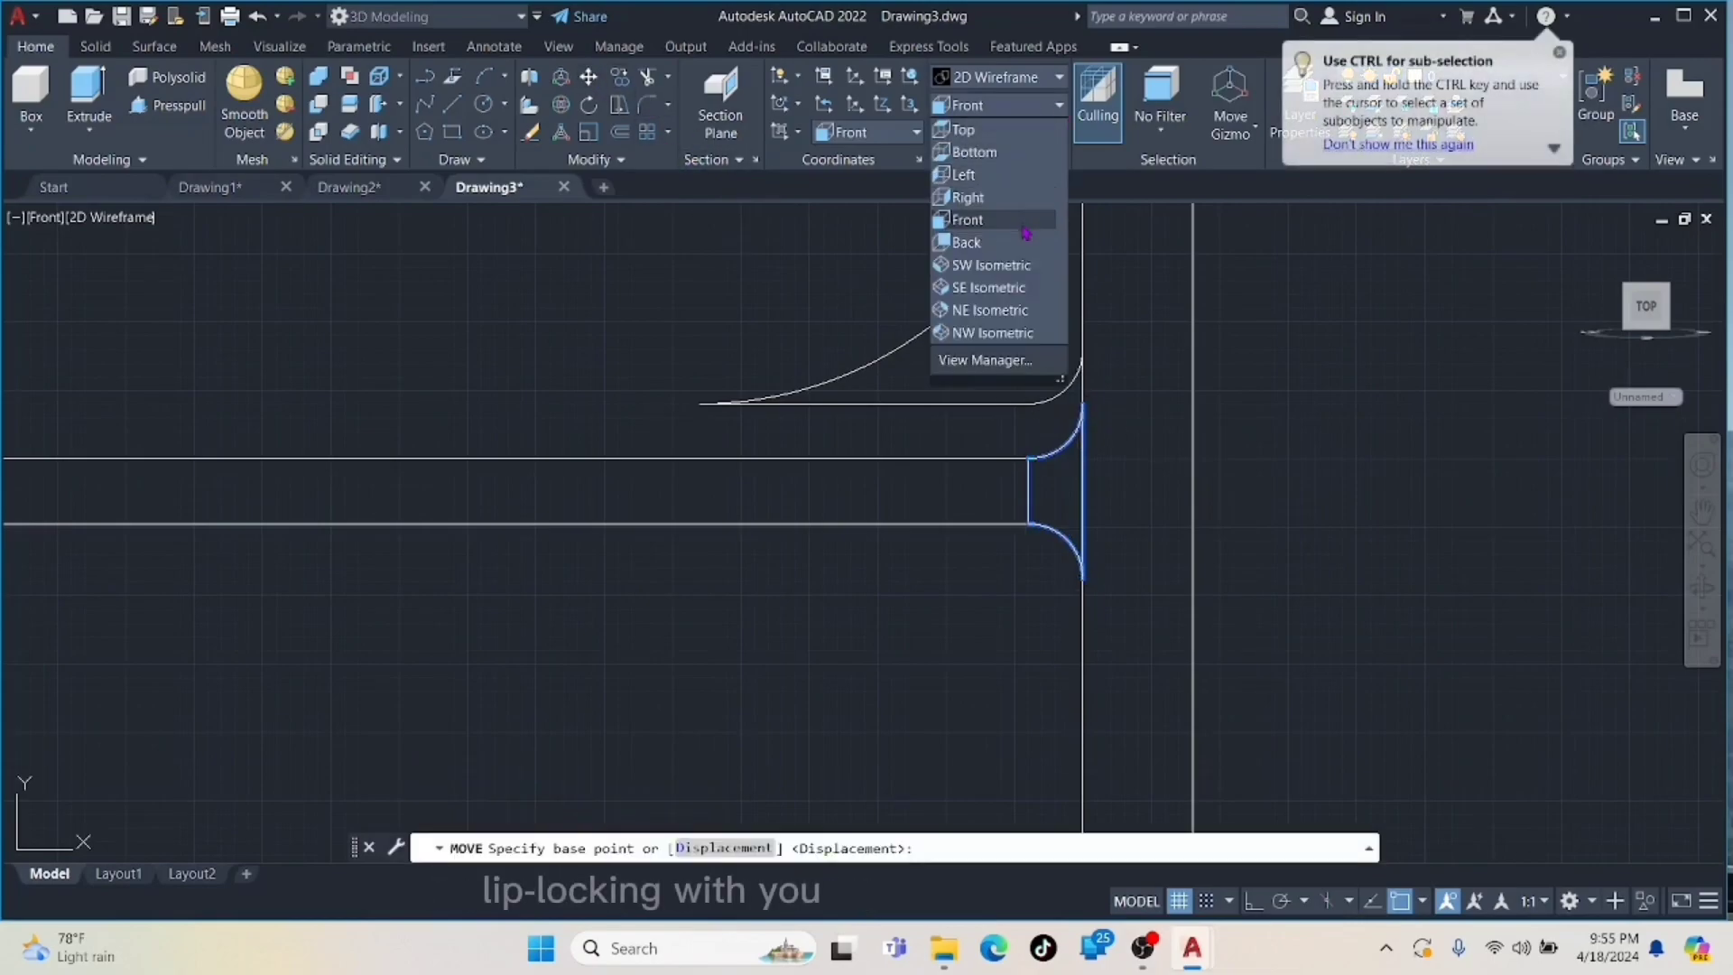
pyautogui.click(1022, 177)
pyautogui.keyDown('shift'); pyautogui.moveTo(1048, 367); pyautogui.dragTo(813, 383, button='middle'); pyautogui.keyUp('shift')
pyautogui.scroll(3, 816, 381)
pyautogui.click(594, 77)
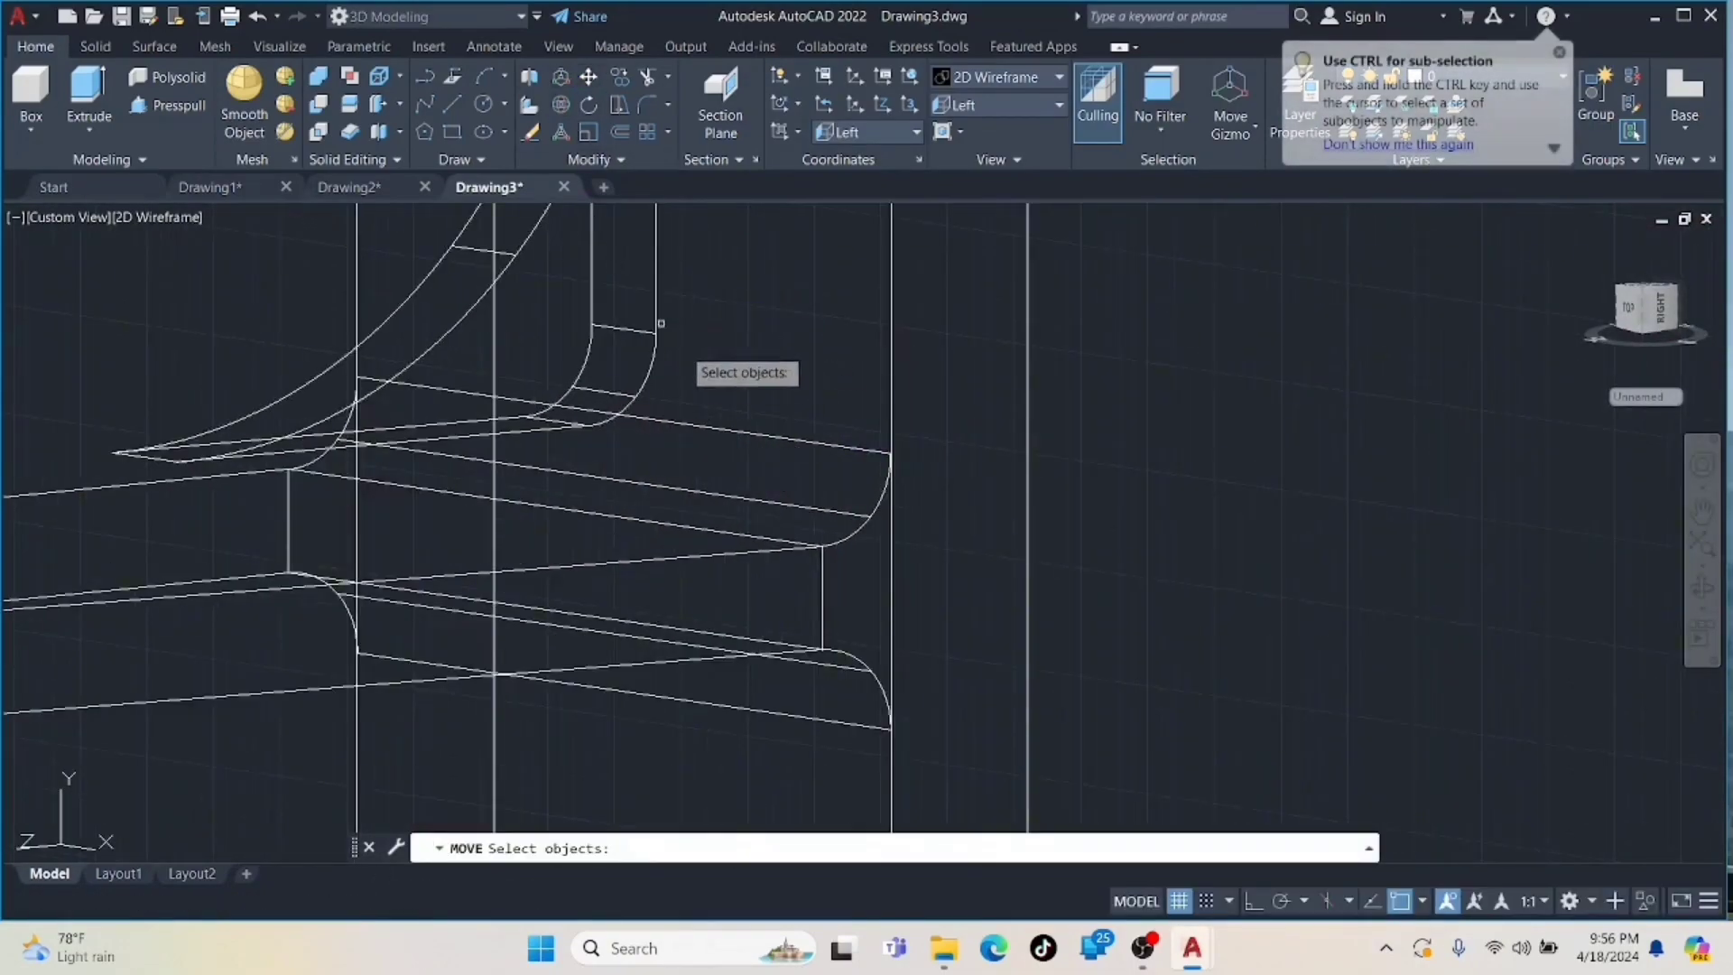
pyautogui.click(708, 425)
pyautogui.press('Escape')
pyautogui.scroll(-2, 849, 449)
pyautogui.moveTo(848, 448); pyautogui.dragTo(739, 604, button='middle')
pyautogui.press('Escape')
pyautogui.click(452, 104)
pyautogui.click(764, 609)
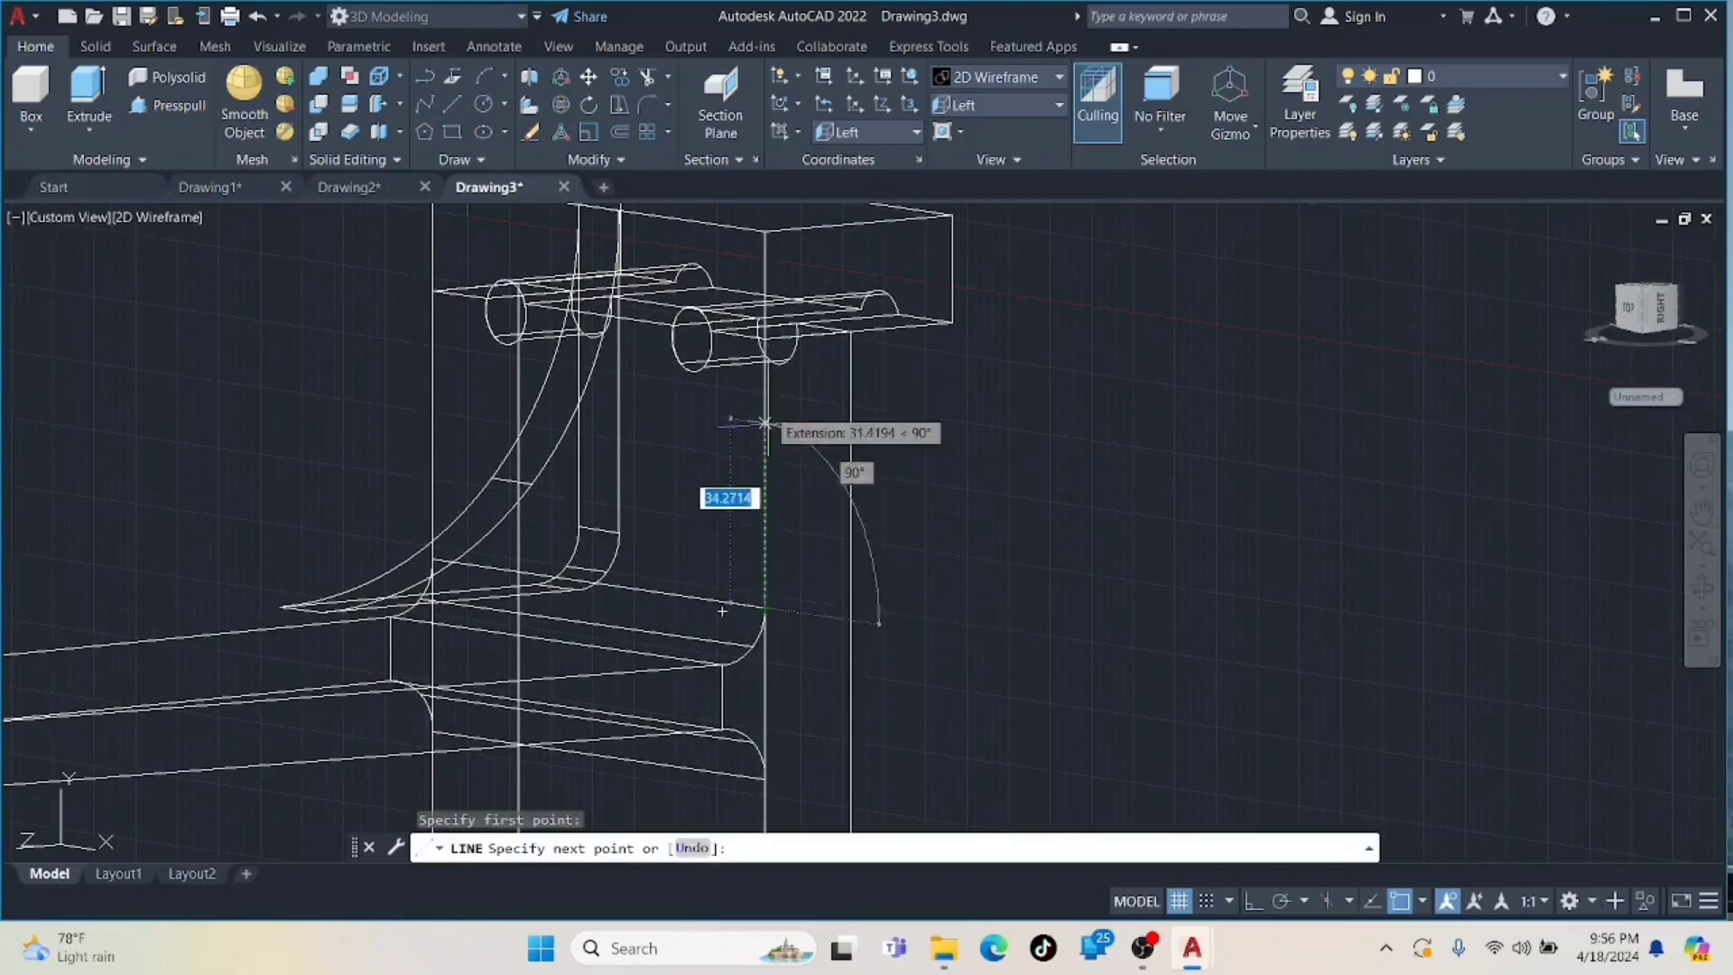
pyautogui.press('Escape')
pyautogui.moveTo(627, 410); pyautogui.dragTo(622, 495, button='middle')
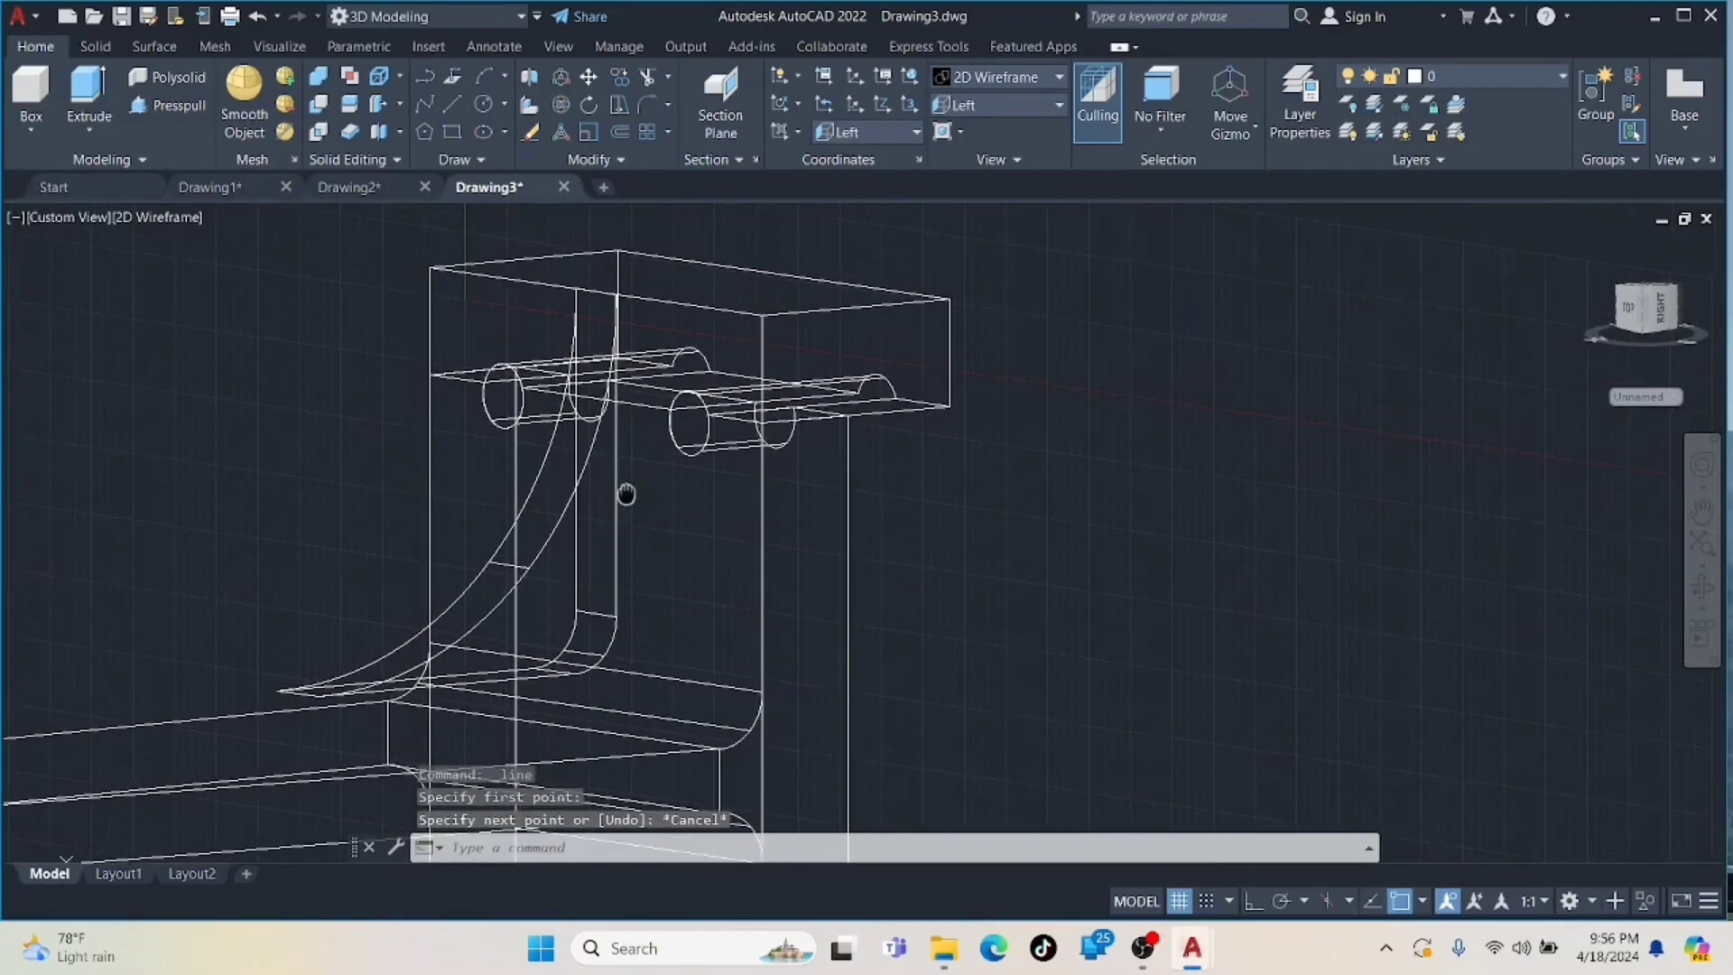
pyautogui.click(583, 477)
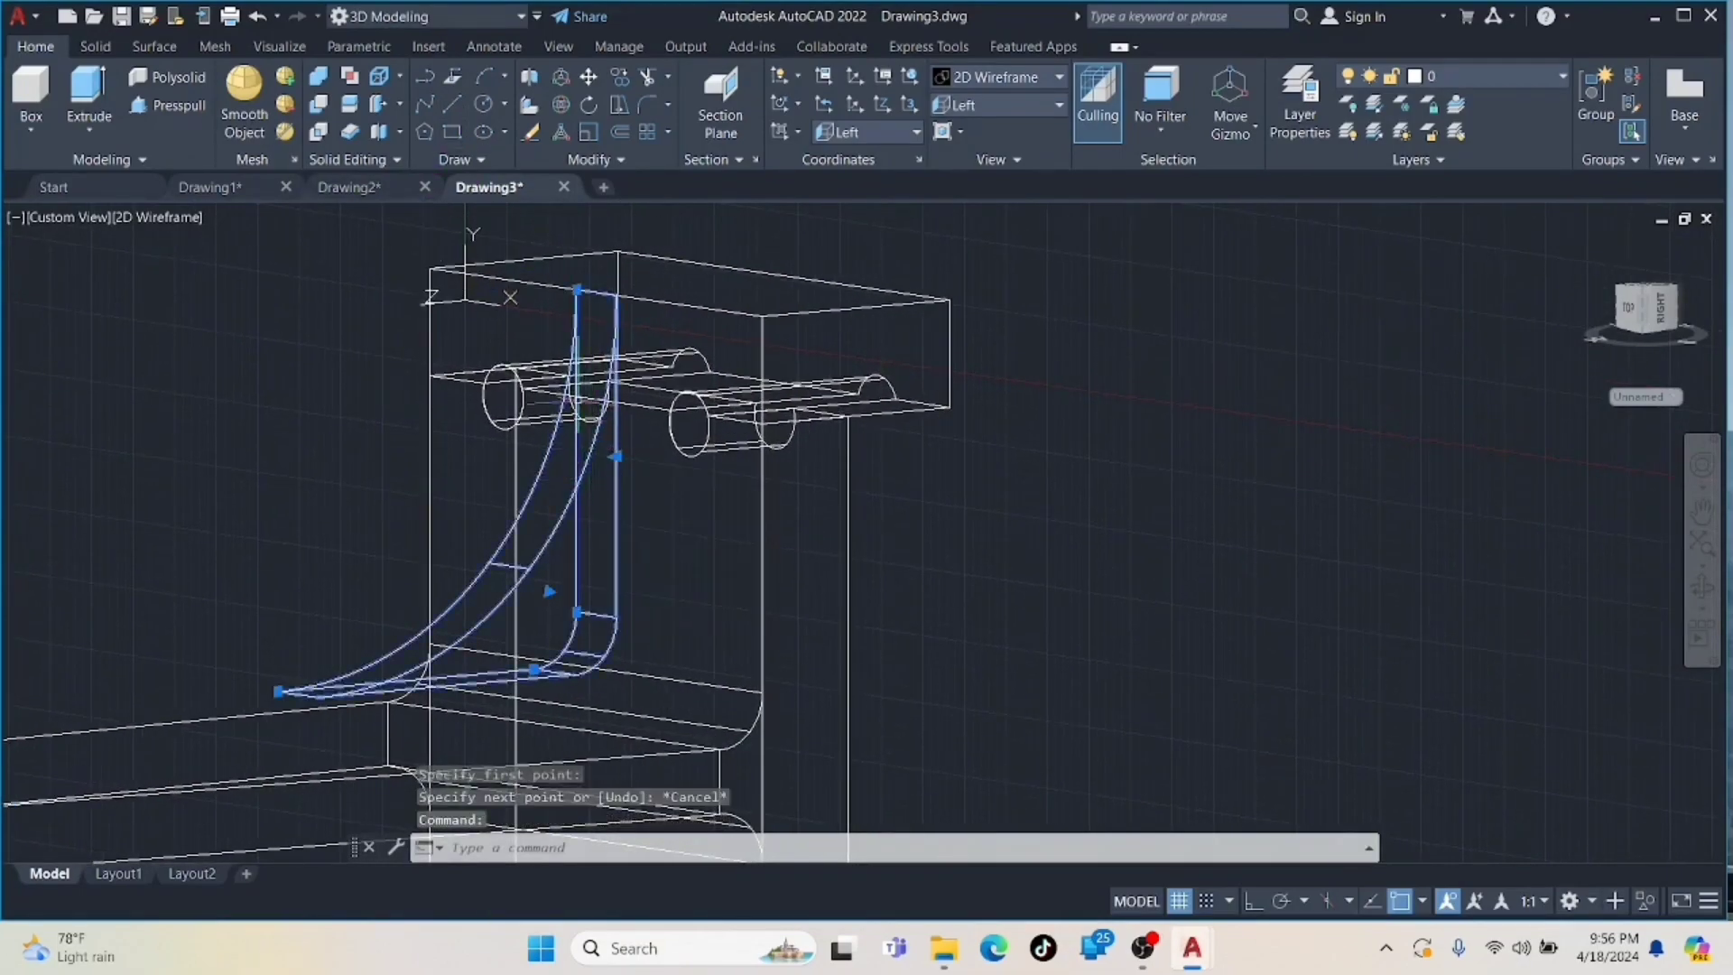
pyautogui.click(452, 104)
pyautogui.click(616, 295)
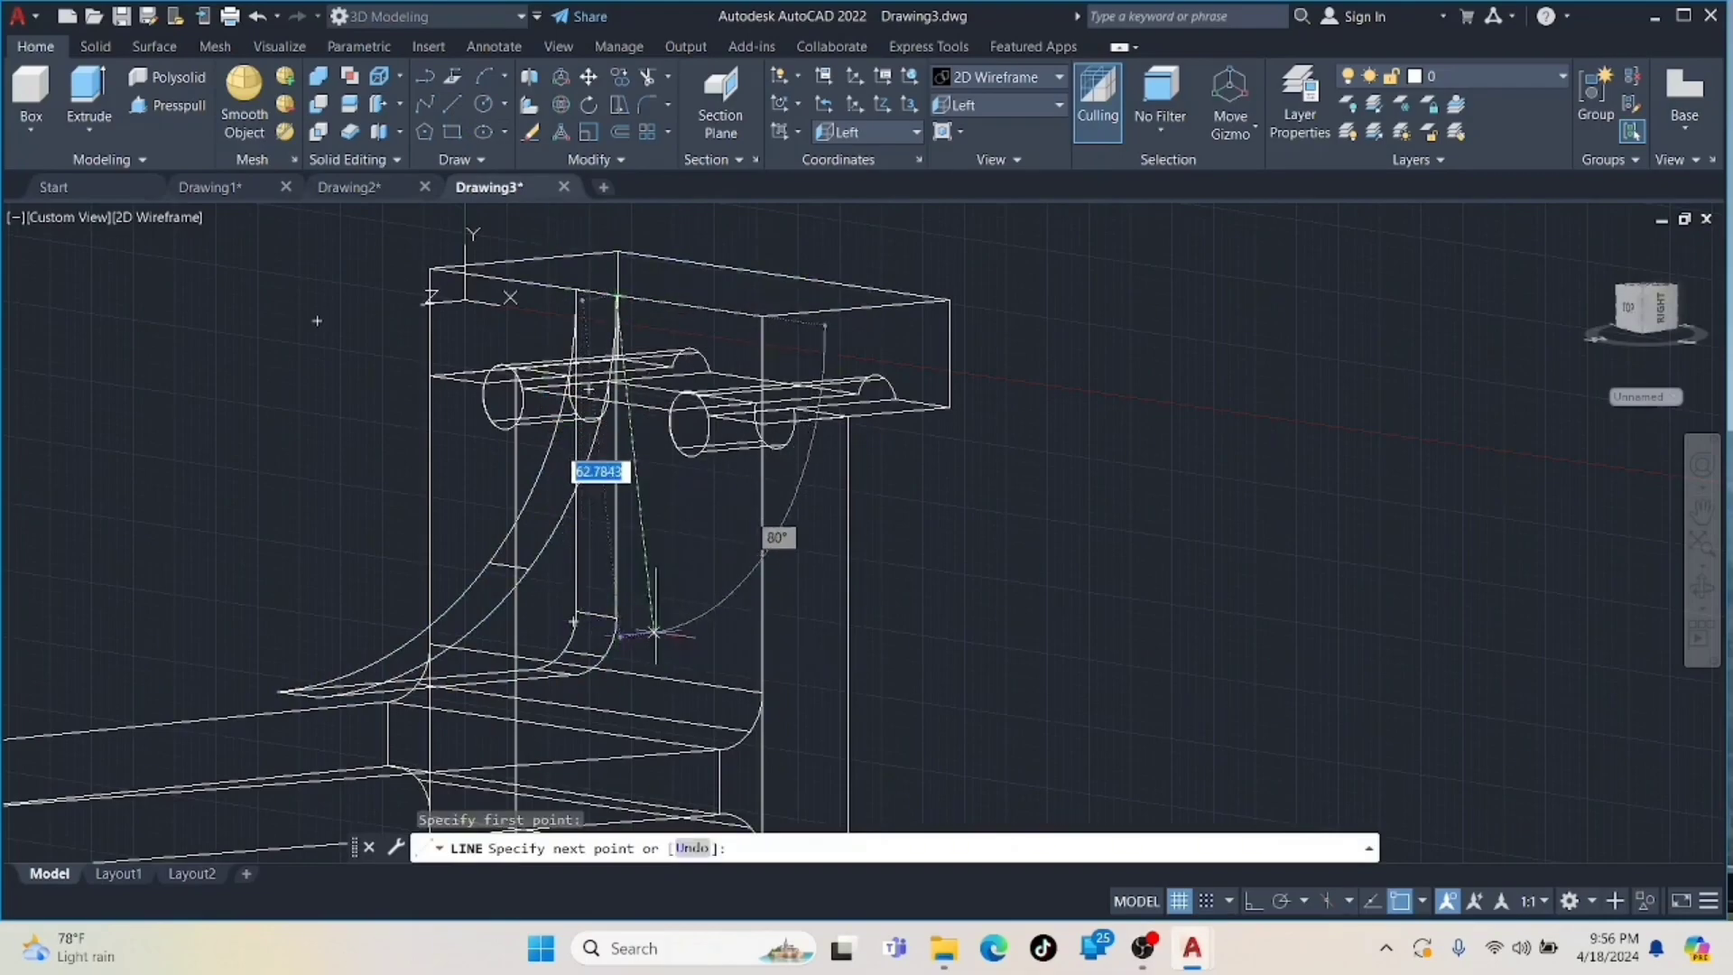
pyautogui.press('Escape')
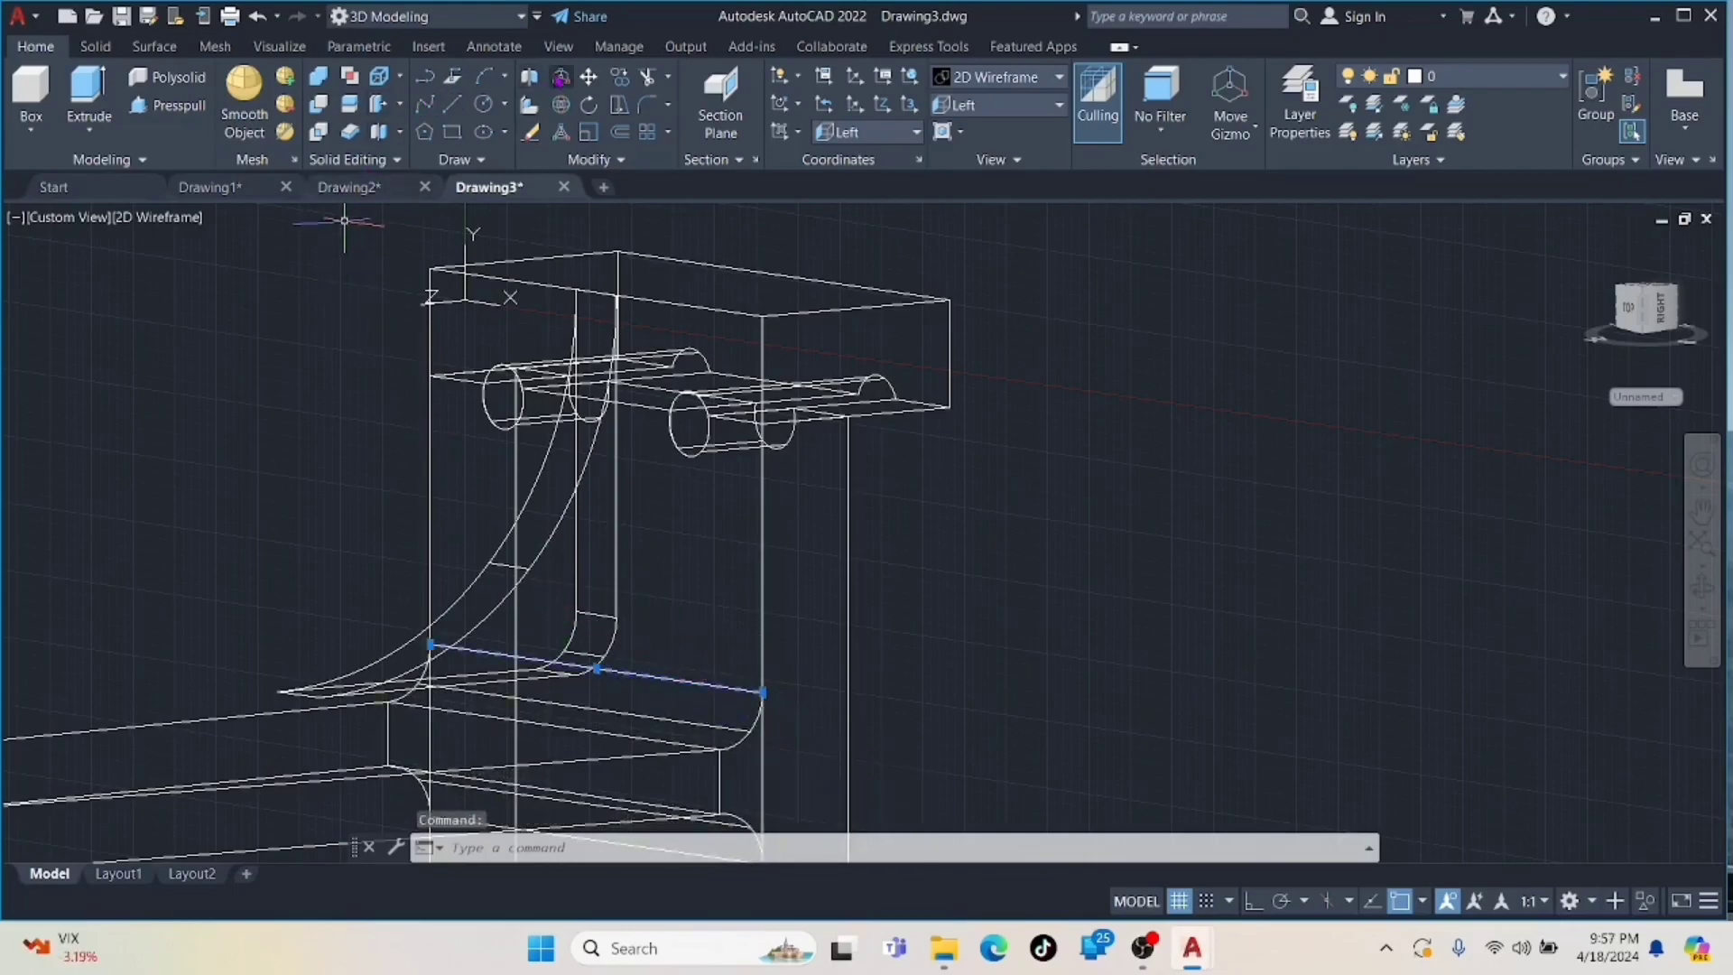
# - Try to move the upper line across the plate by 10 from its end on the plate's edge
pyautogui.click(588, 77)
pyautogui.click(762, 692)
pyautogui.write('10')
pyautogui.press('Return')
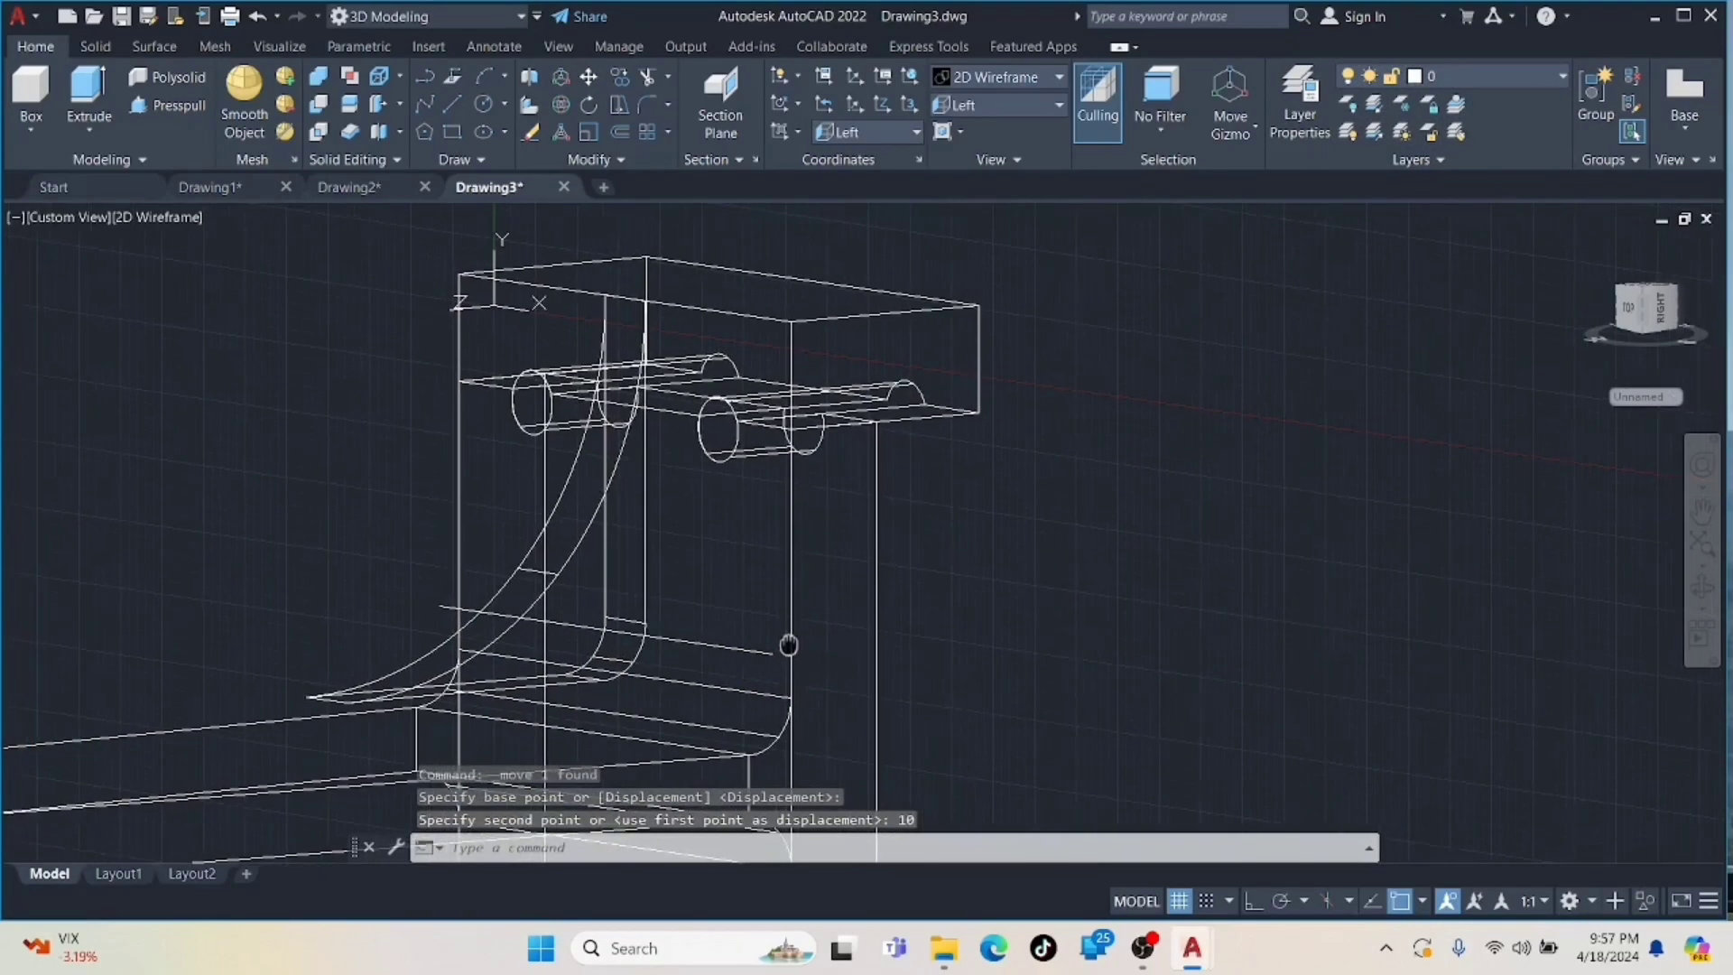
# - Draw a 60 long line down the plate's edge from its top front corner
pyautogui.click(453, 105)
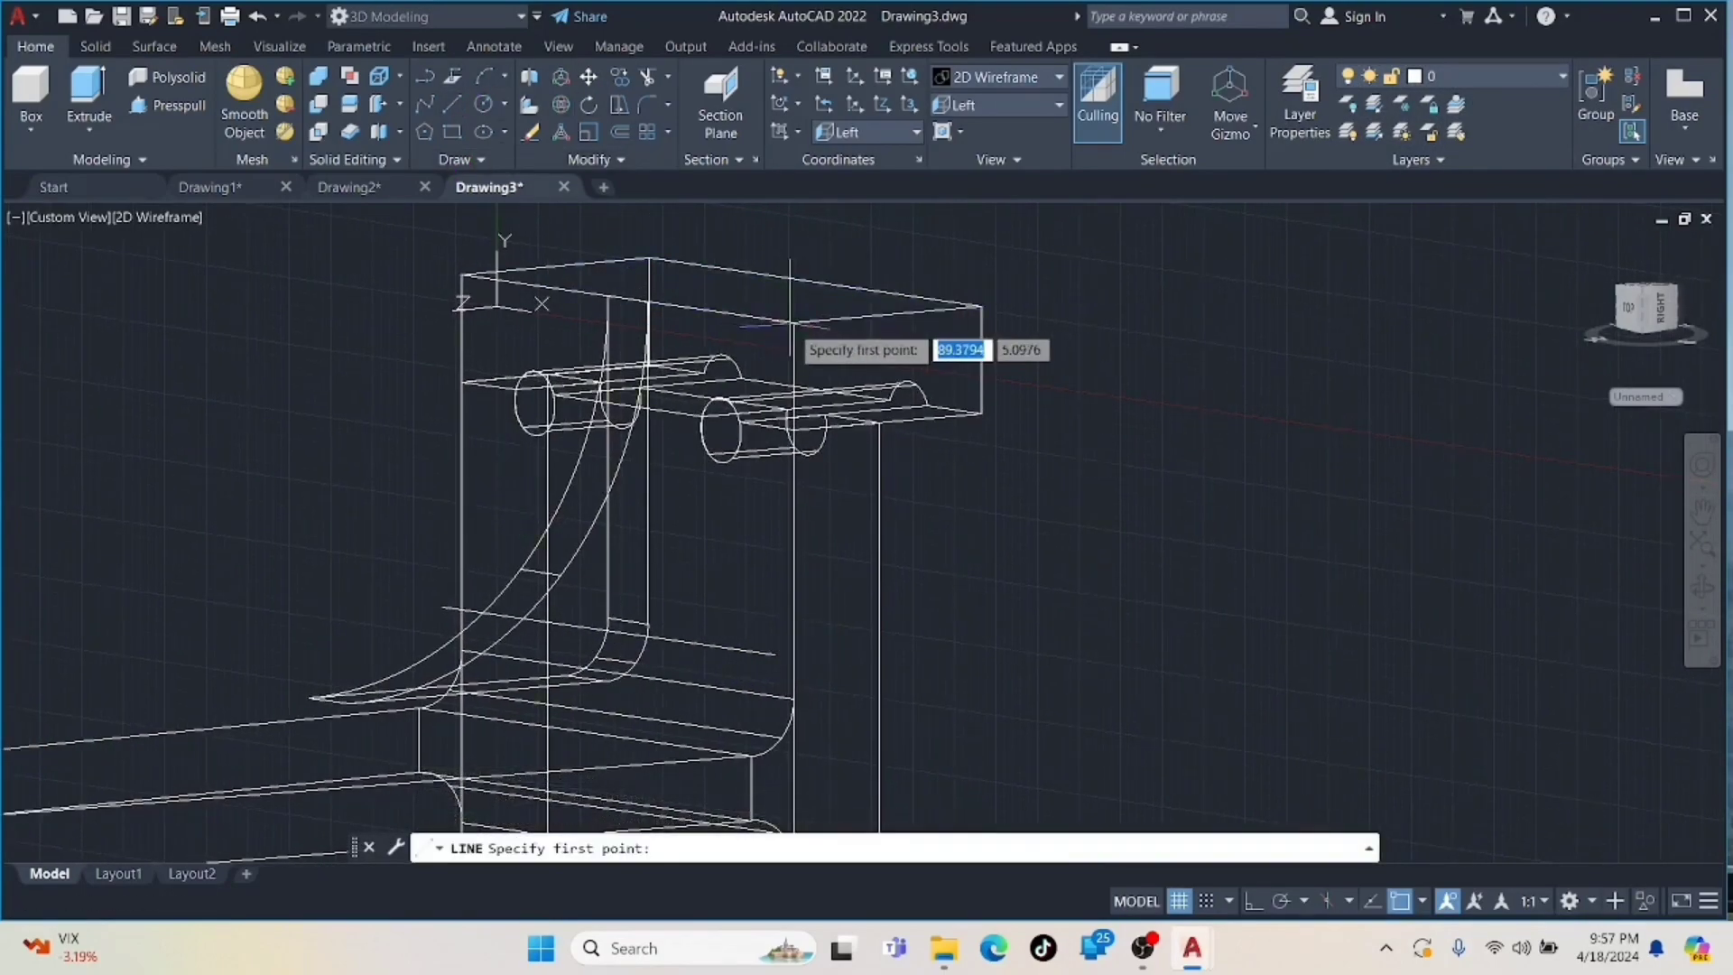
pyautogui.click(794, 323)
pyautogui.press('Return')
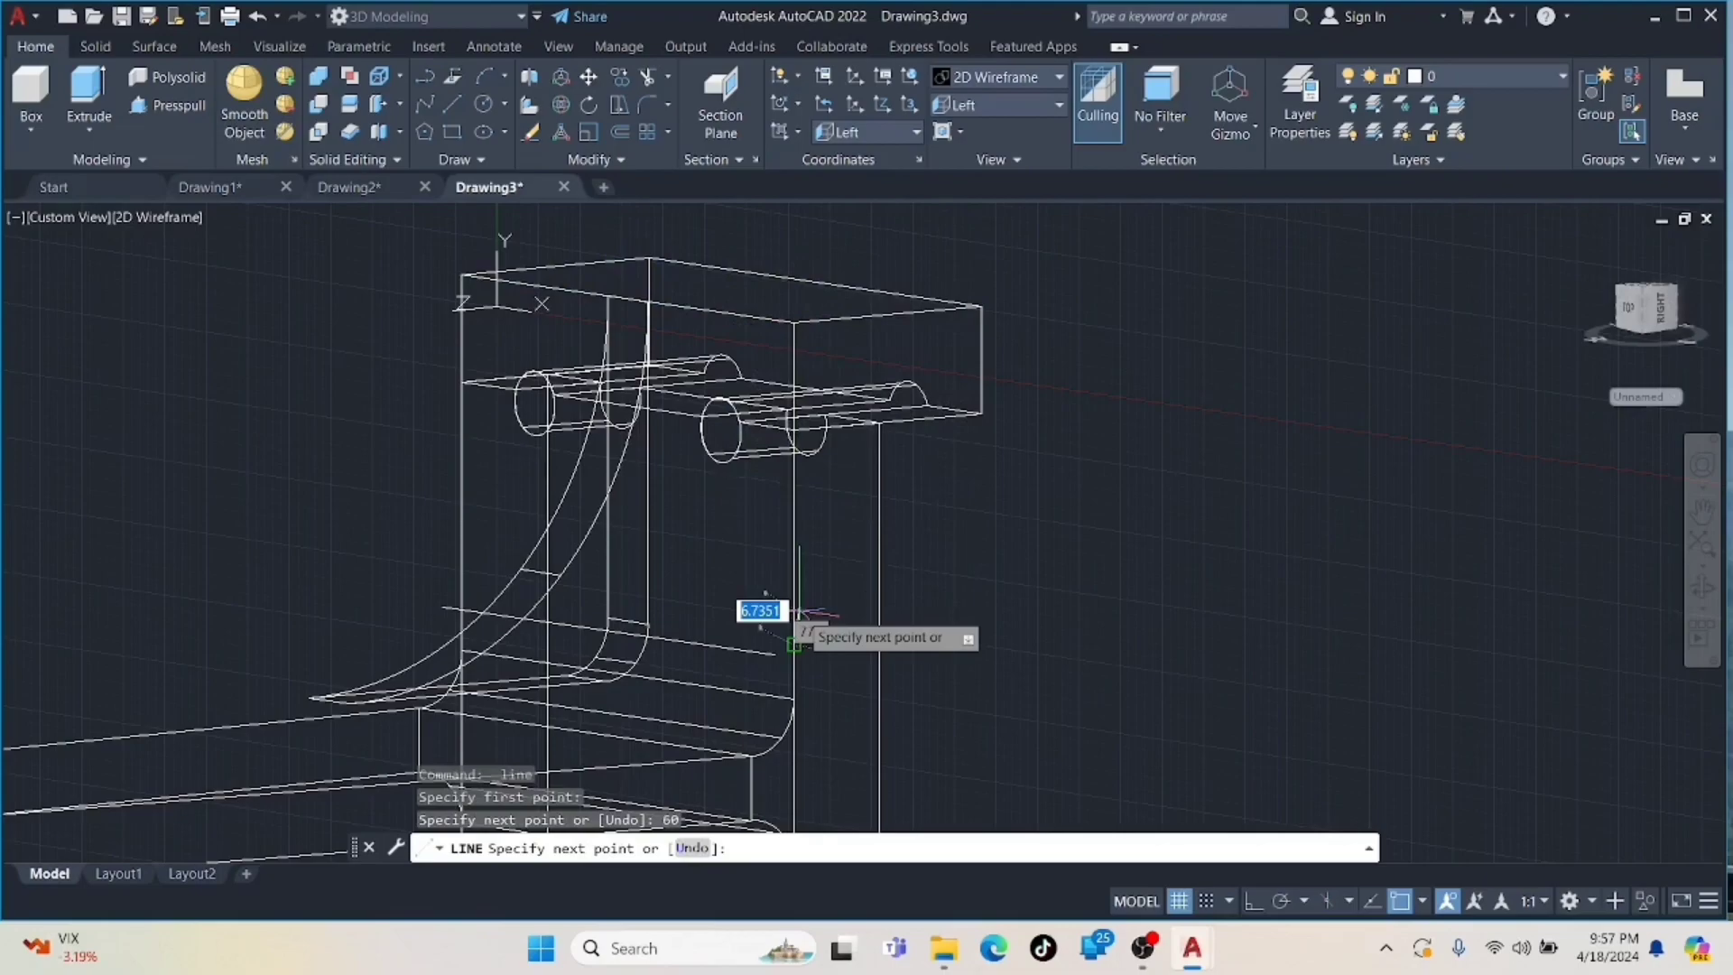
pyautogui.press('Escape')
# - Move the loose line across the plate so its end meets the lower end of the 60 long edge line
pyautogui.click(754, 650)
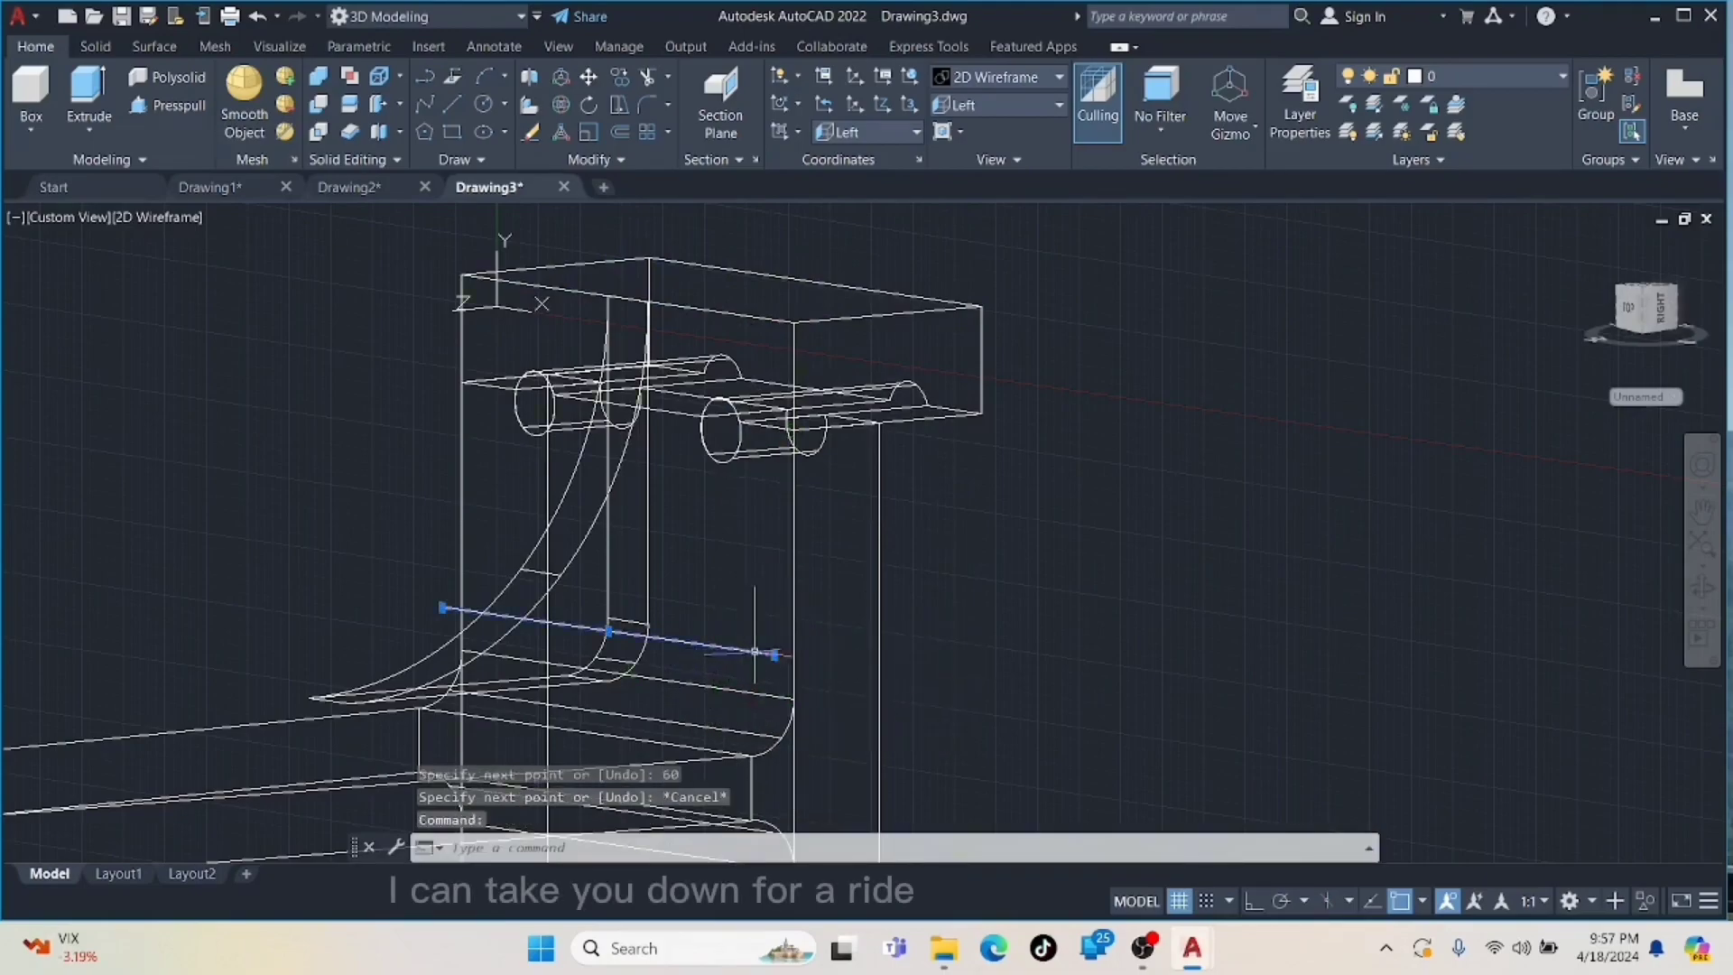
pyautogui.click(588, 77)
pyautogui.click(774, 654)
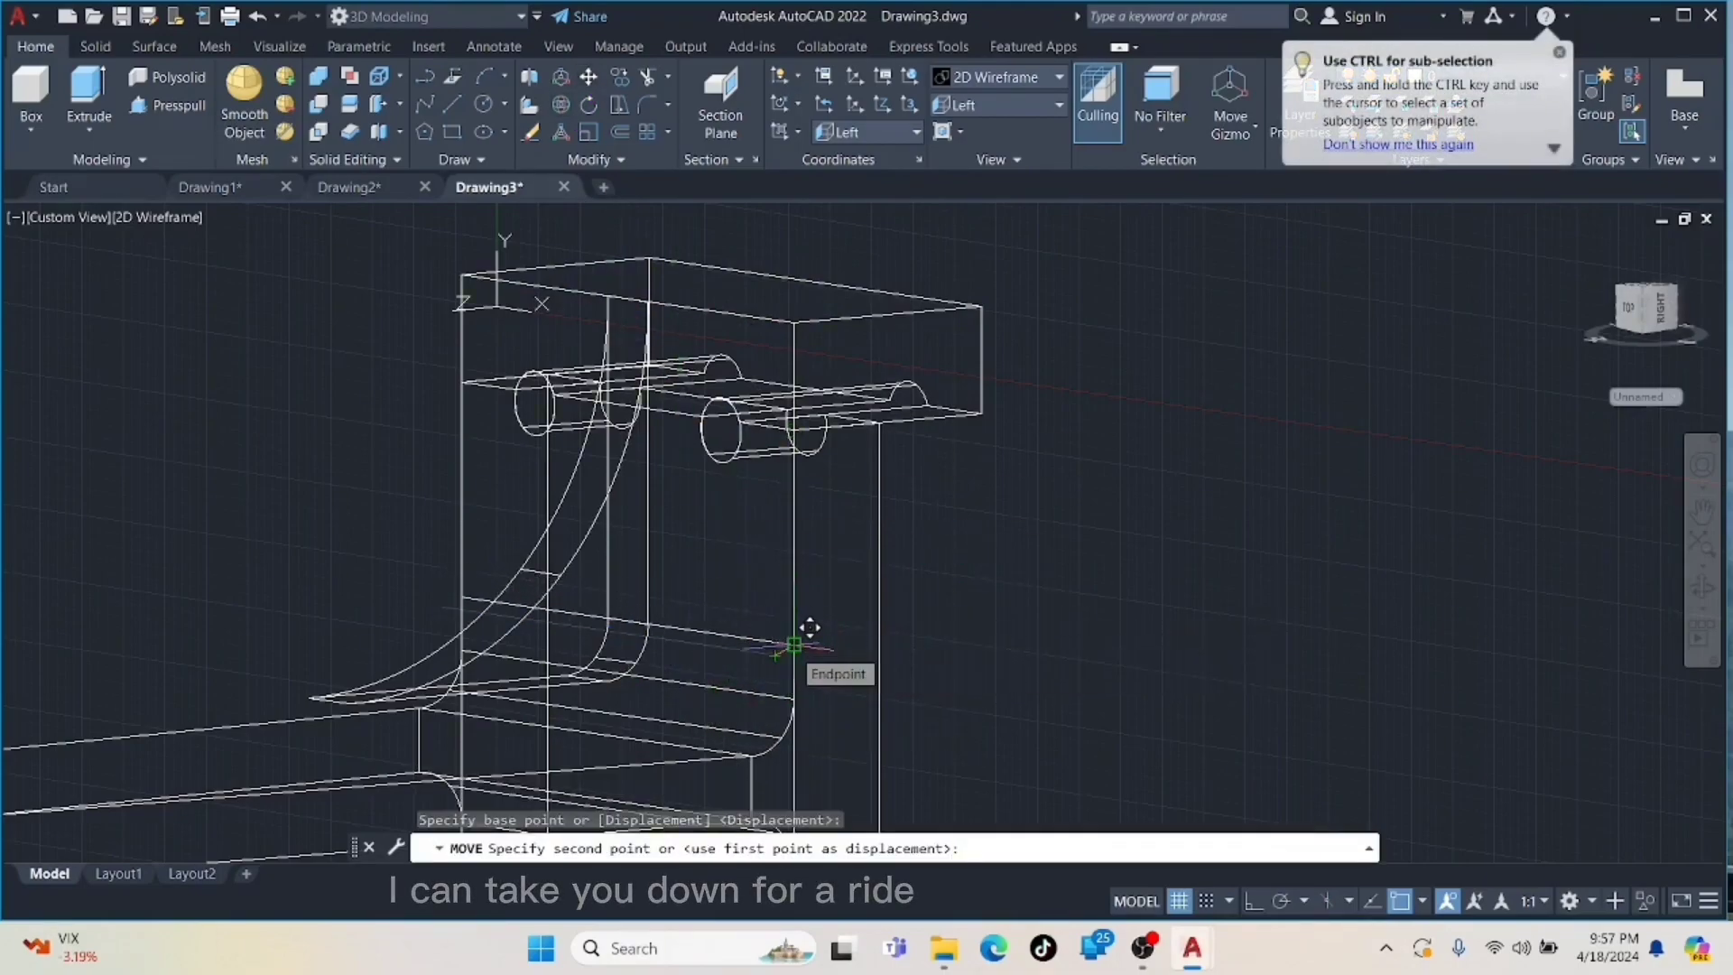
pyautogui.click(794, 645)
# - Move the concave-sided piece up so its top corner meets the lower end of the 60 long line
pyautogui.click(784, 699)
pyautogui.click(588, 76)
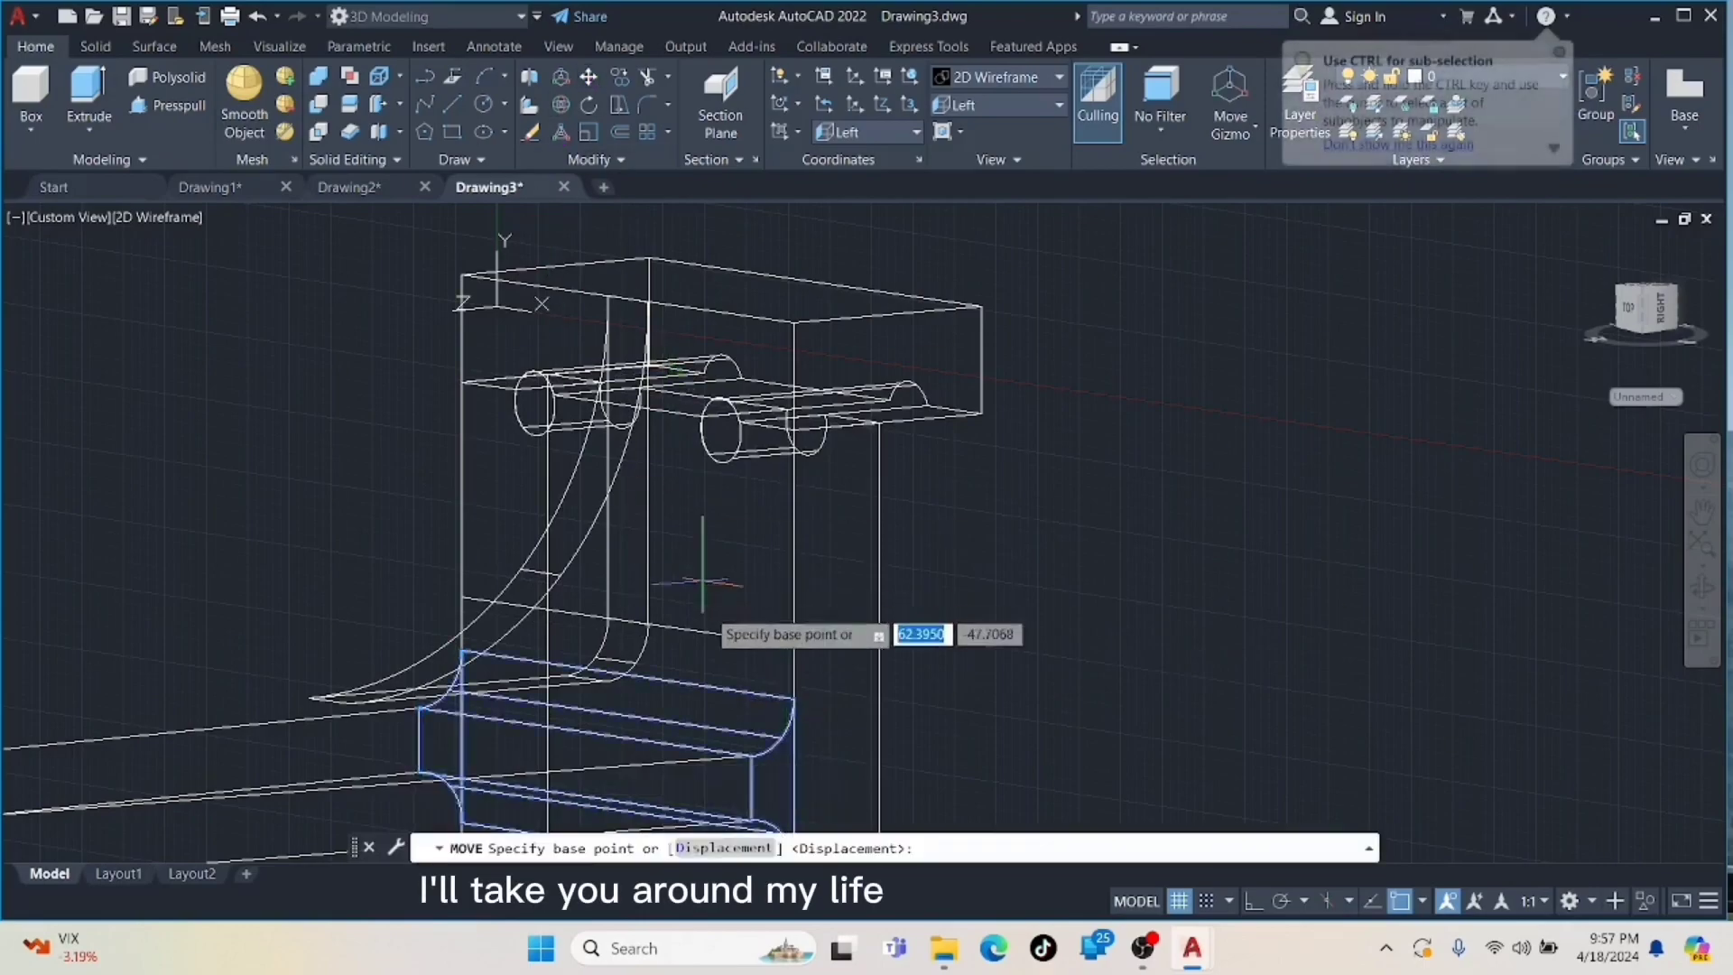
pyautogui.click(794, 698)
pyautogui.click(794, 645)
# - Move the tapered plate up so its inner top corner meets the upper front corner of the concave-sided piece
pyautogui.keyDown('shift'); pyautogui.moveTo(417, 494); pyautogui.dragTo(406, 537, button='middle'); pyautogui.keyUp('shift')
pyautogui.scroll(-2, 368, 340)
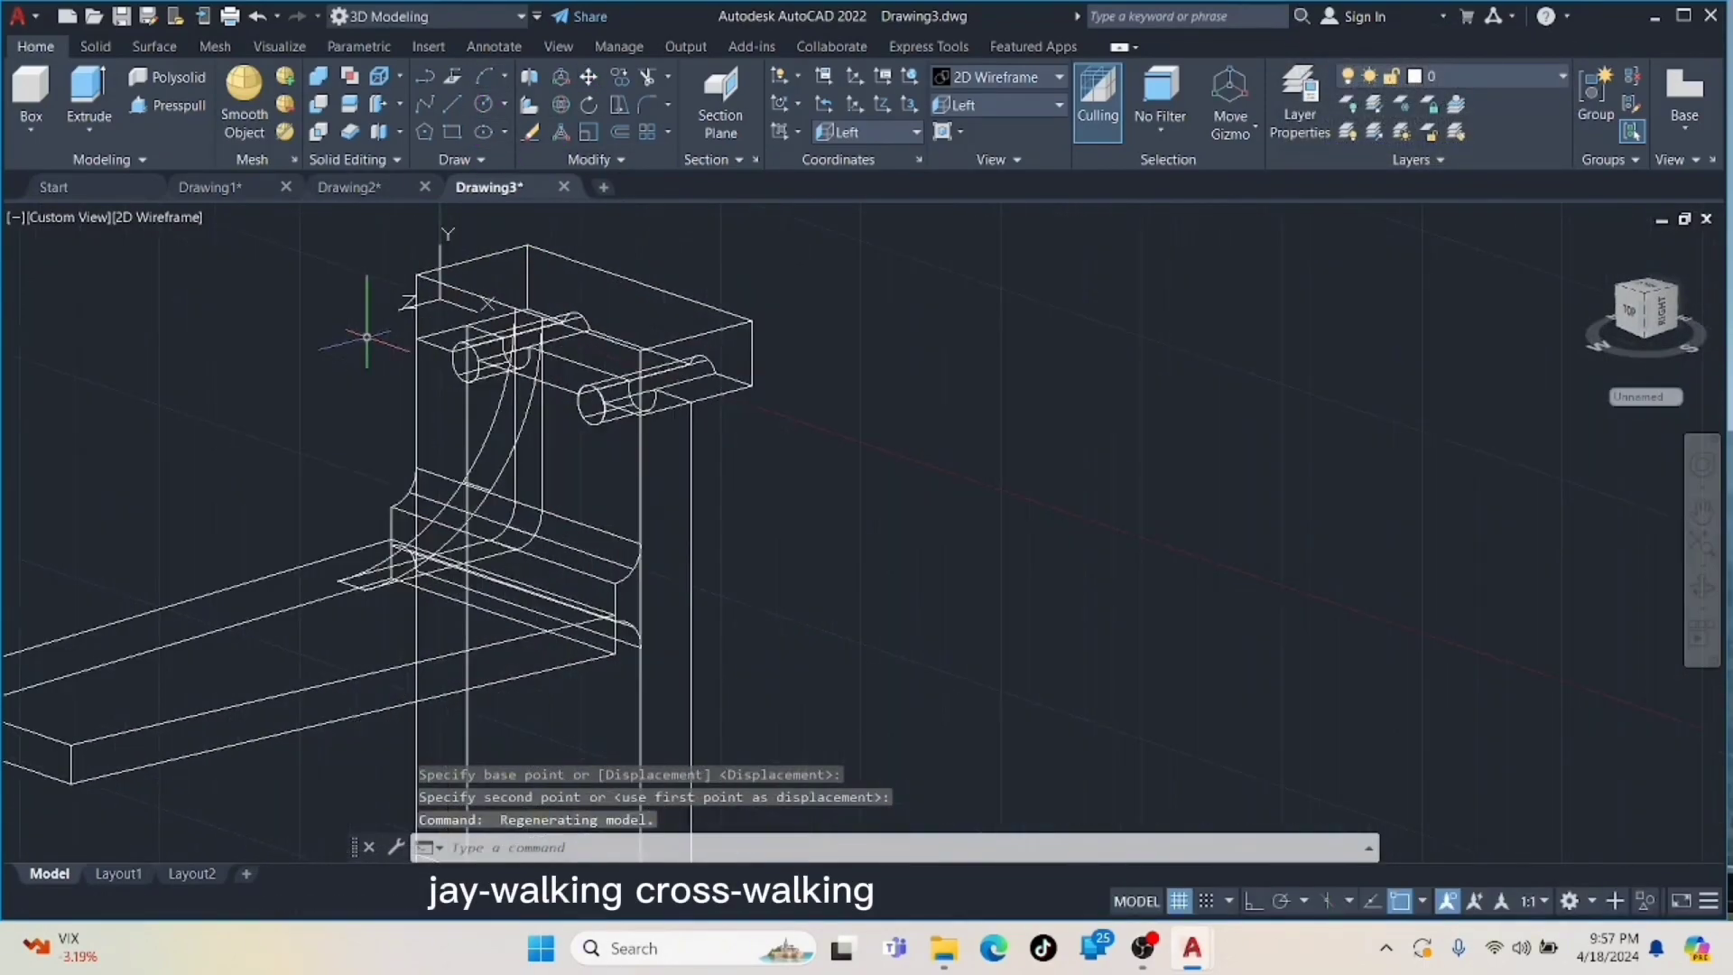
pyautogui.click(589, 77)
pyautogui.click(615, 648)
pyautogui.press('Return')
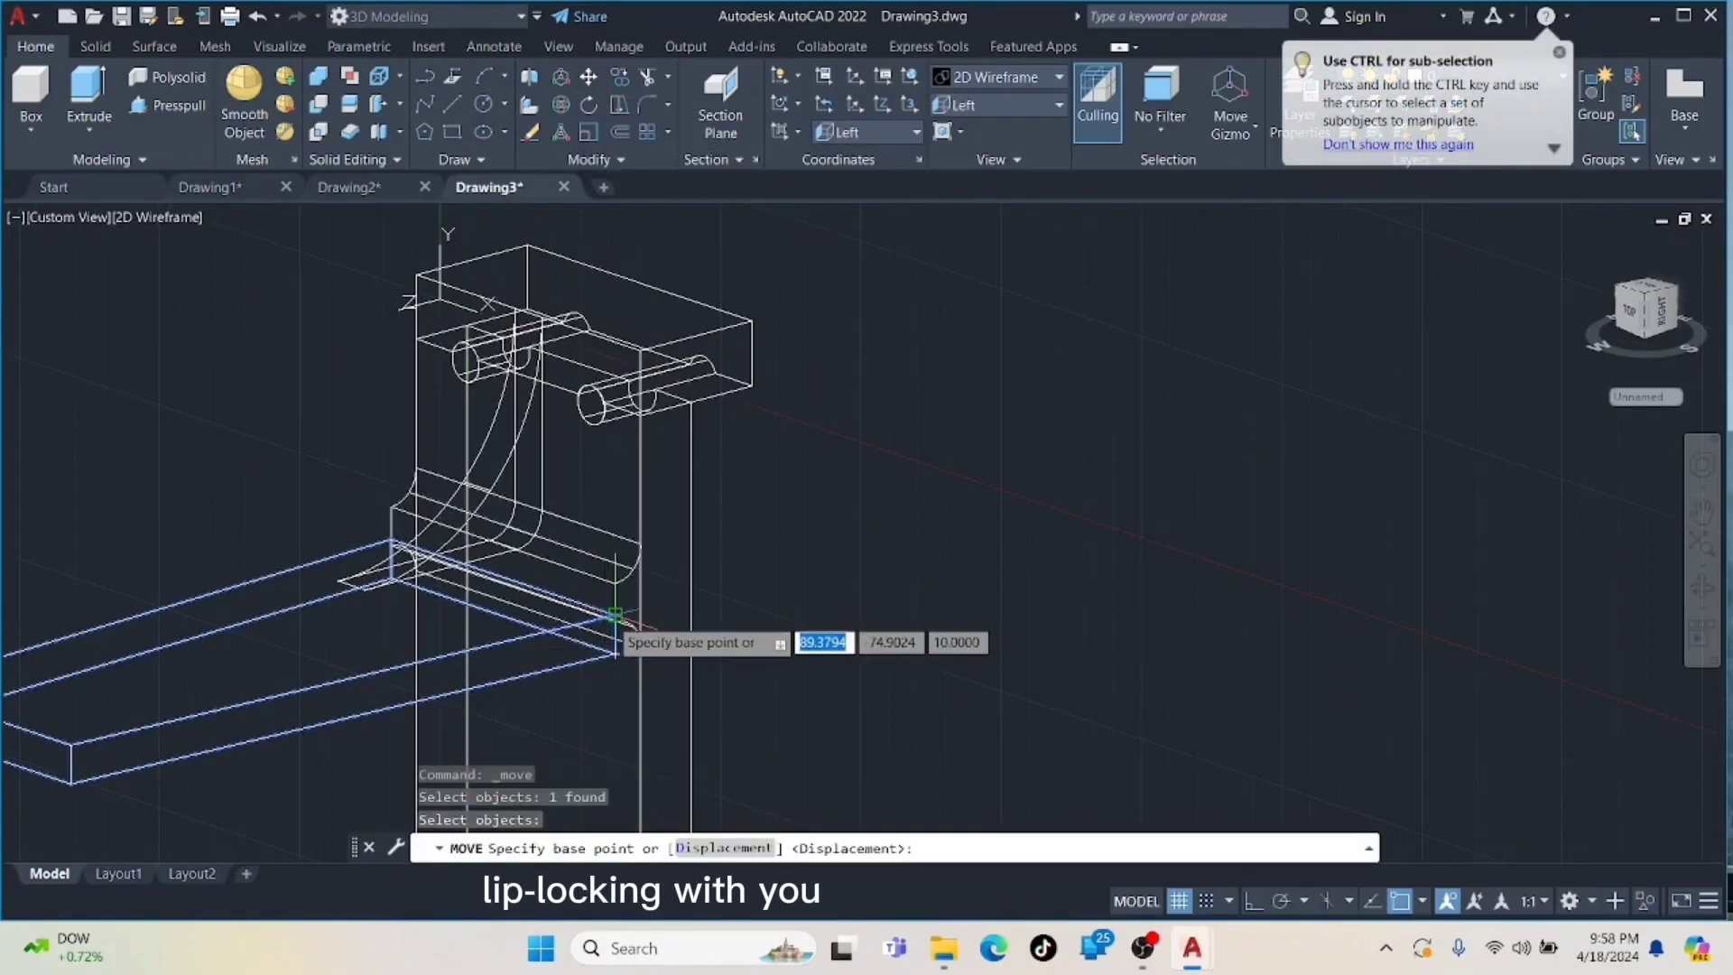
pyautogui.click(616, 615)
pyautogui.click(615, 583)
# - Erase the leftover guide lines at the concave-sided piece and the back plate's edge
pyautogui.scroll(-2, 613, 630)
pyautogui.moveTo(675, 629); pyautogui.dragTo(644, 810, button='middle')
pyautogui.scroll(-2, 564, 588)
pyautogui.scroll(6, 573, 611)
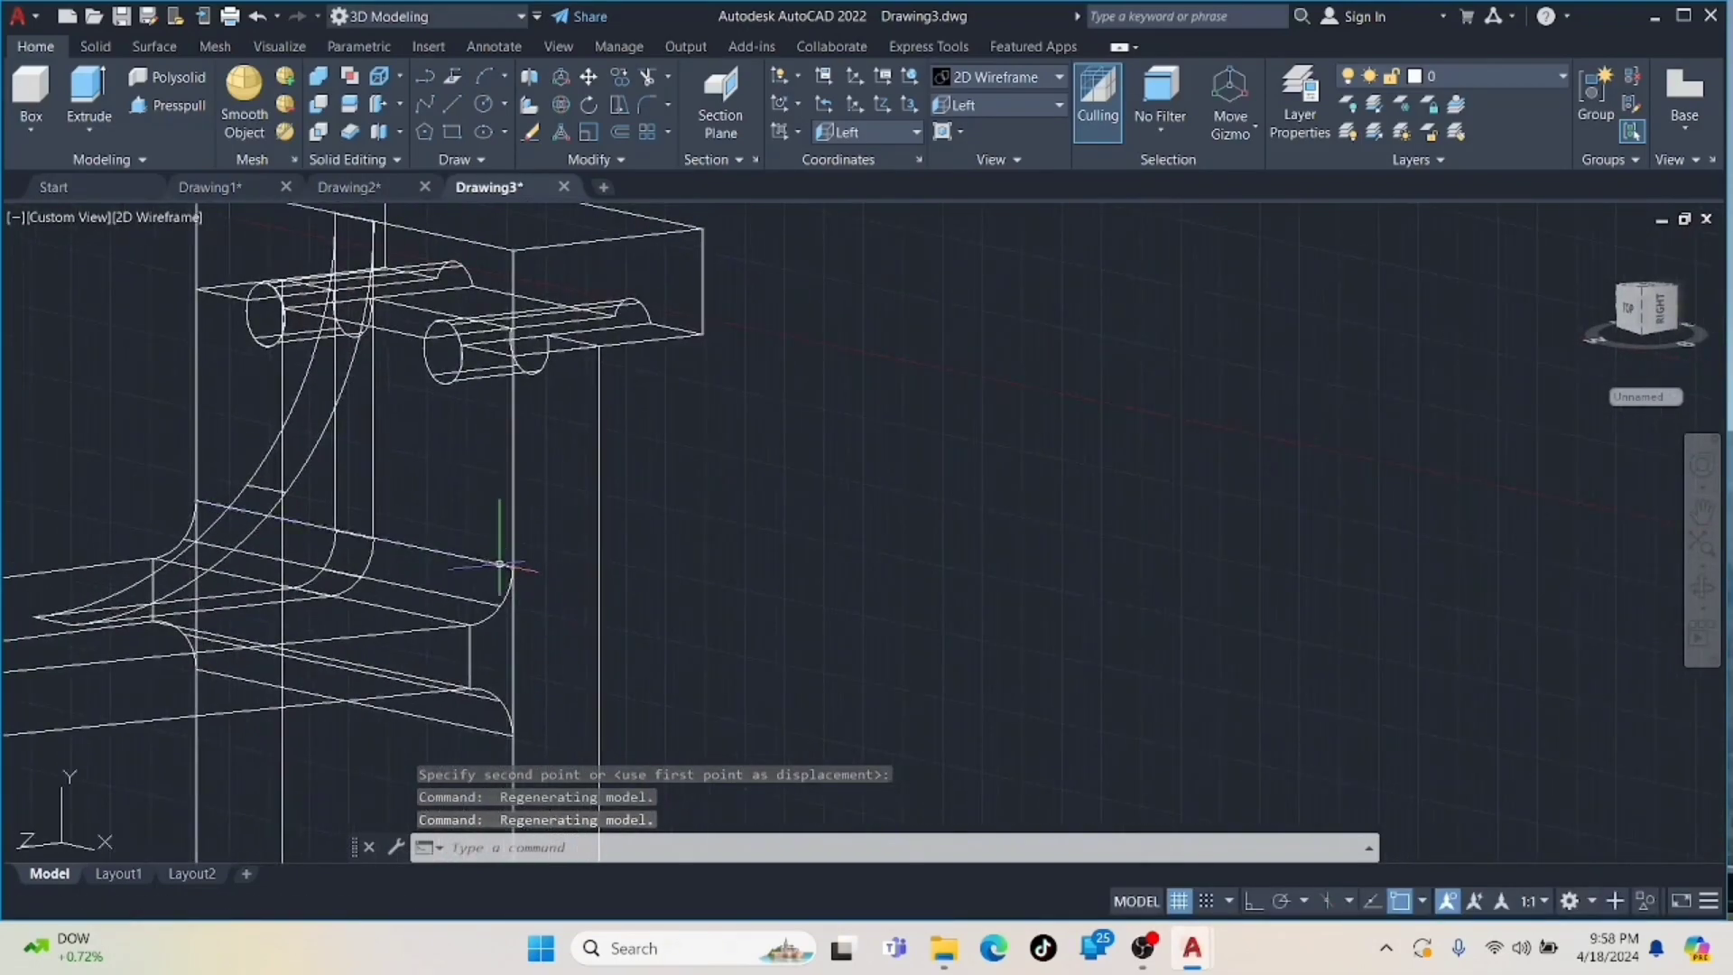
pyautogui.scroll(-2, 517, 582)
pyautogui.moveTo(512, 826); pyautogui.dragTo(528, 718, button='middle')
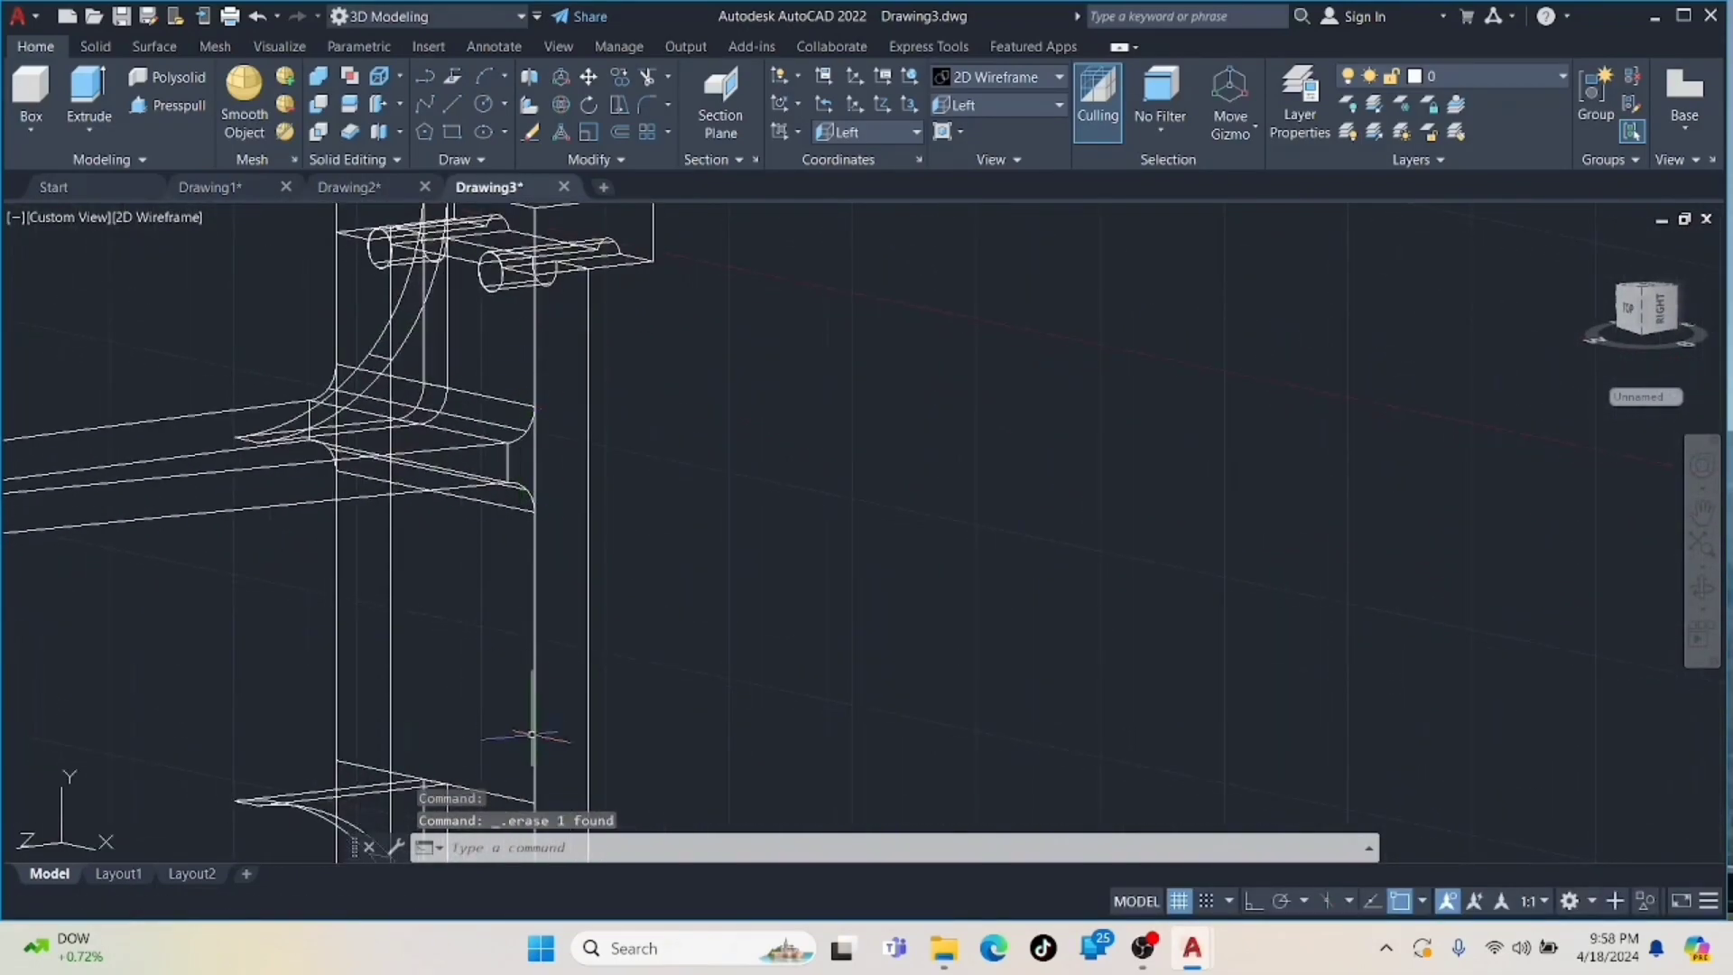
pyautogui.press('Delete')
pyautogui.scroll(-2, 521, 794)
pyautogui.moveTo(530, 787); pyautogui.dragTo(529, 584, button='middle')
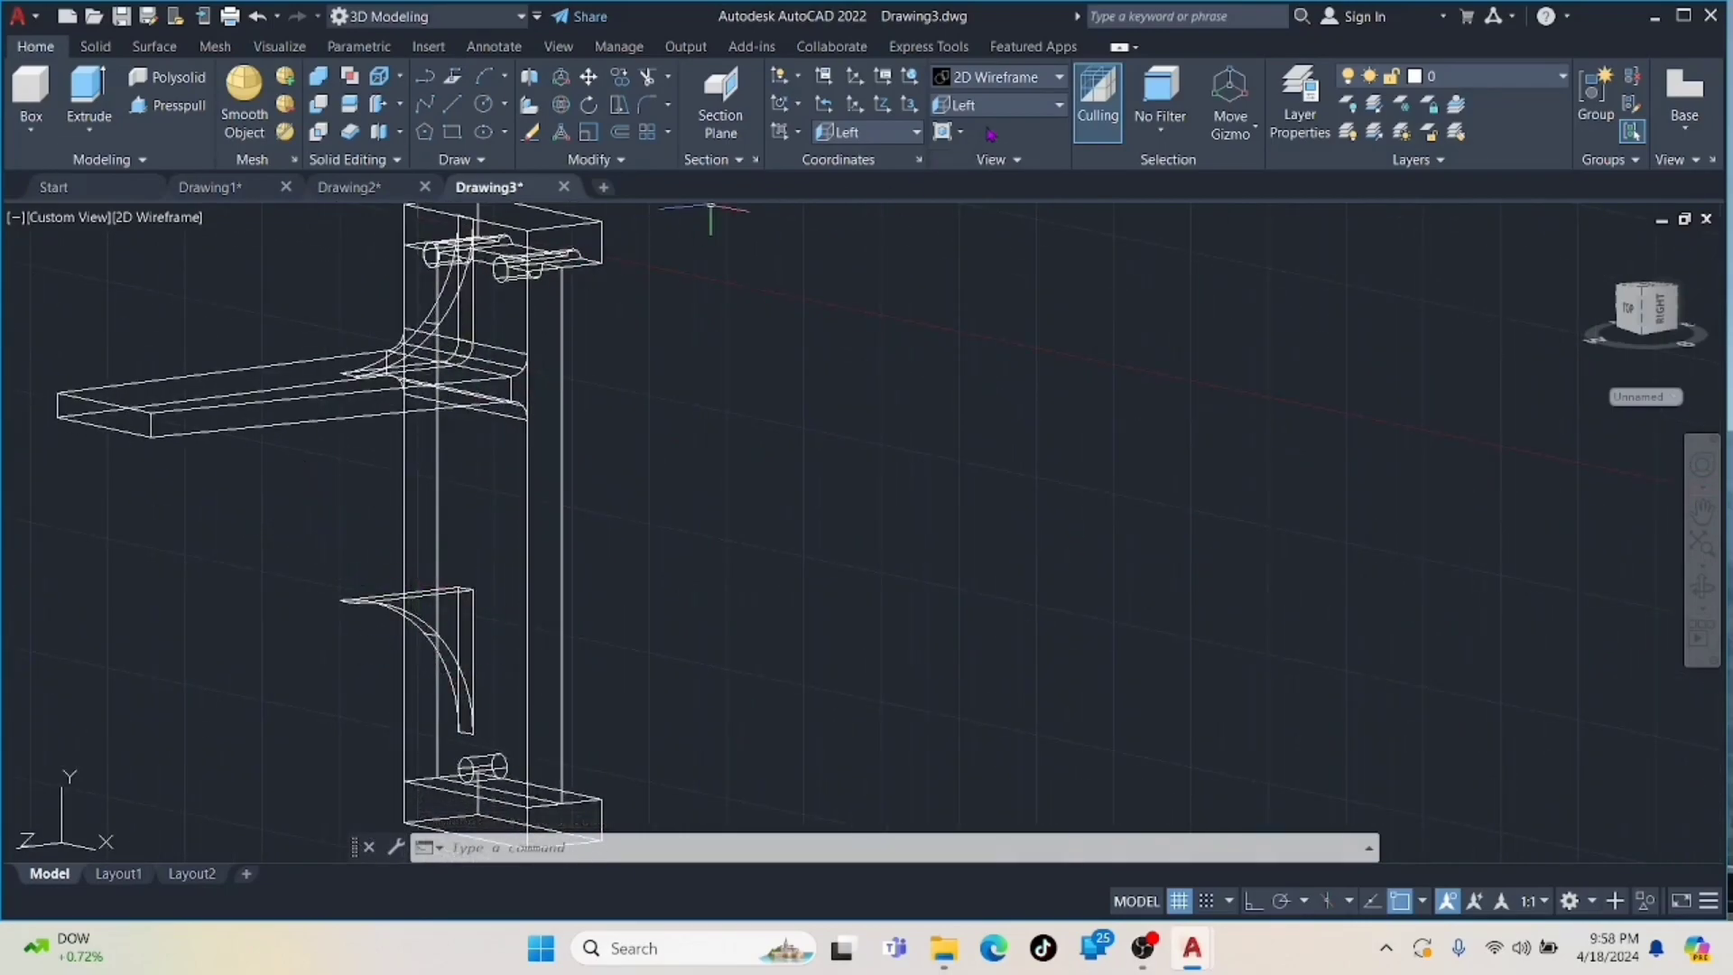
# - Switch to the Front view and draw a circle of radius 31 in the empty area beyond the tapered plate's end
pyautogui.click(975, 219)
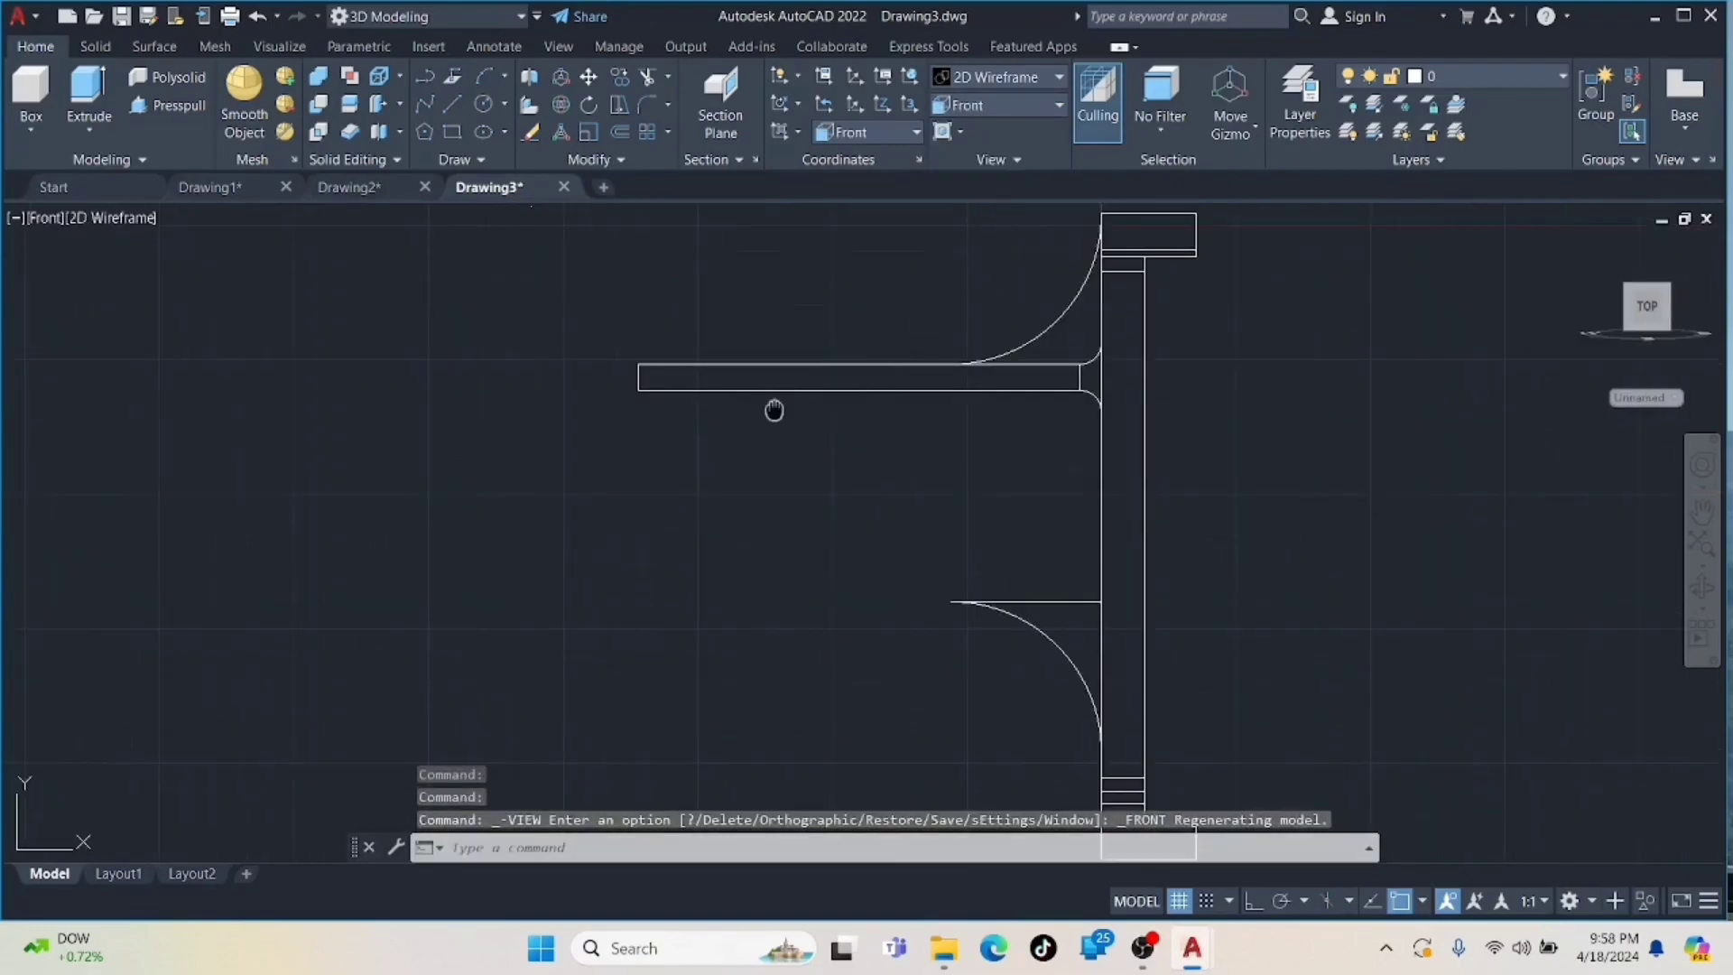
pyautogui.write('c')
pyautogui.press('Return')
pyautogui.click(256, 300)
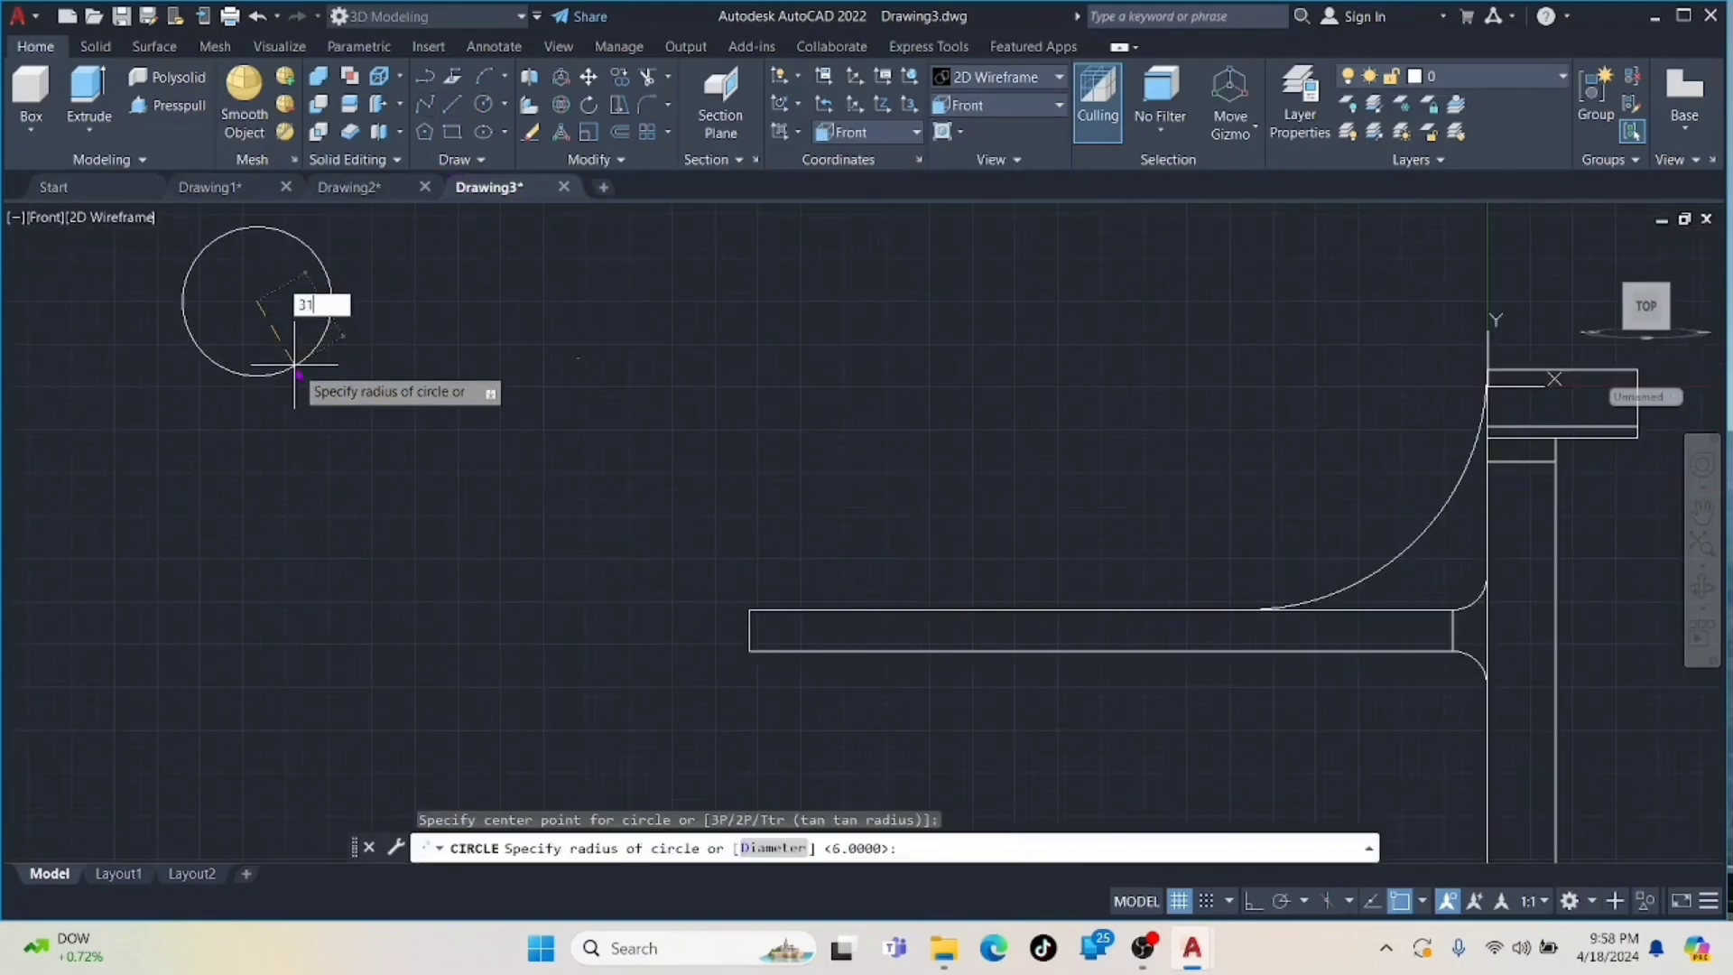
pyautogui.press('Return')
# - Draw a concentric circle of radius 20 inside the 31 radius circle
pyautogui.press('Return')
pyautogui.write('20')
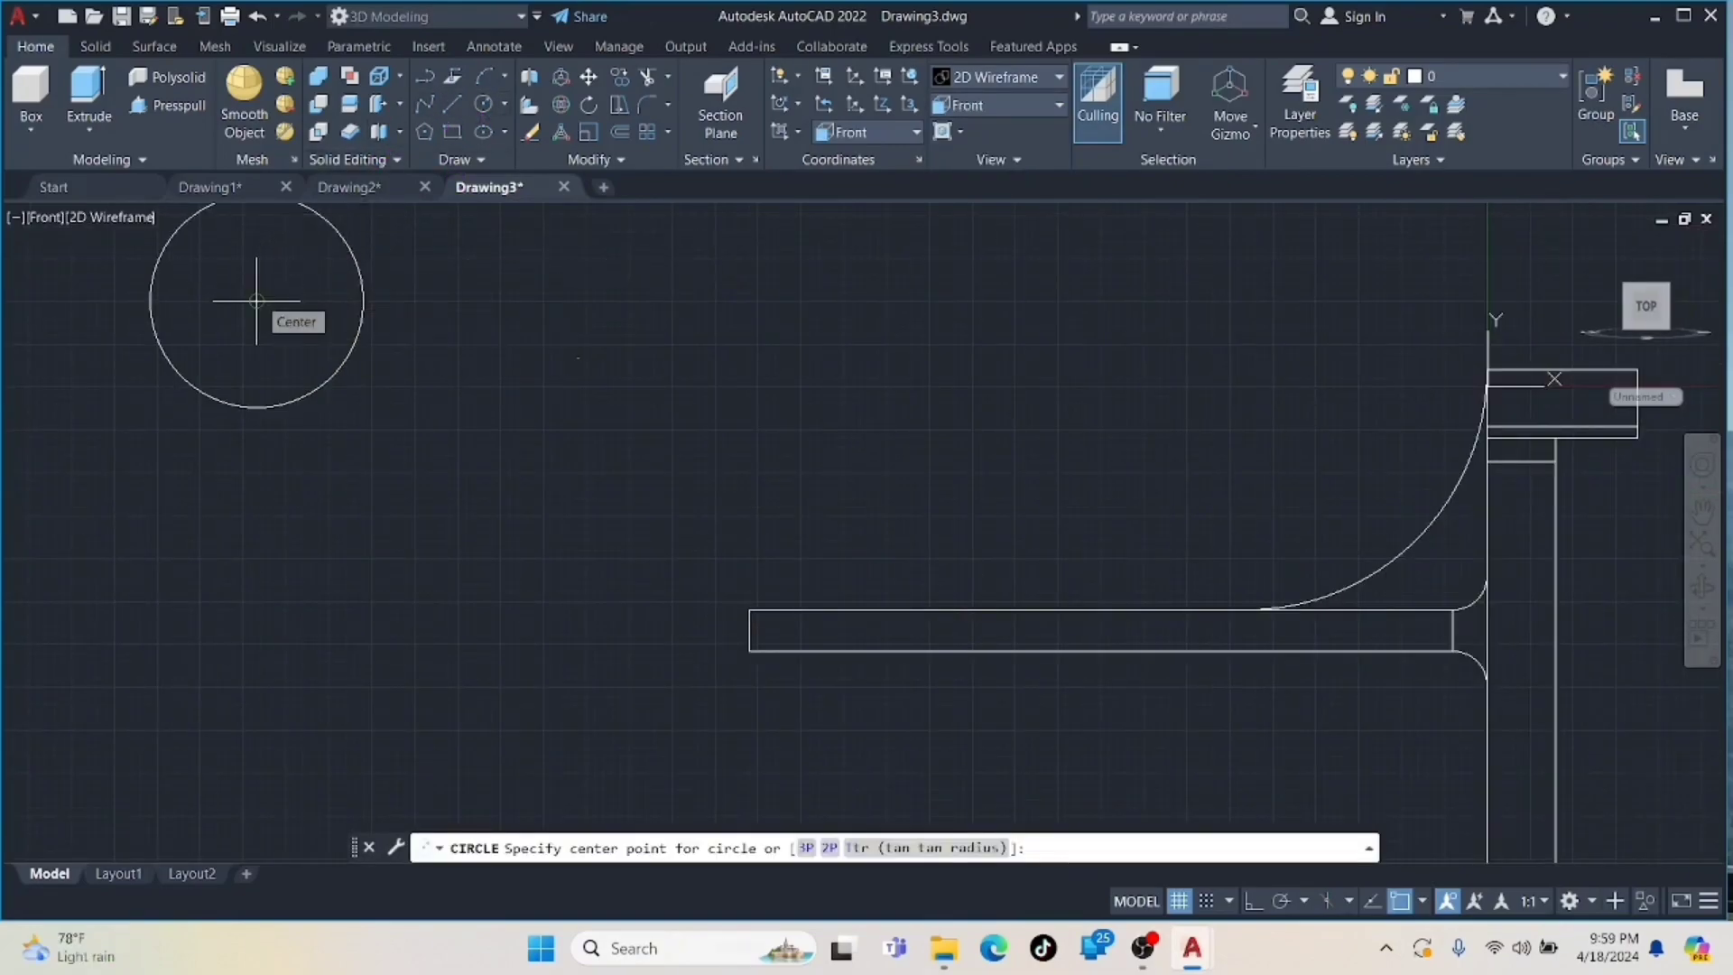
pyautogui.press('Return')
pyautogui.click(258, 300)
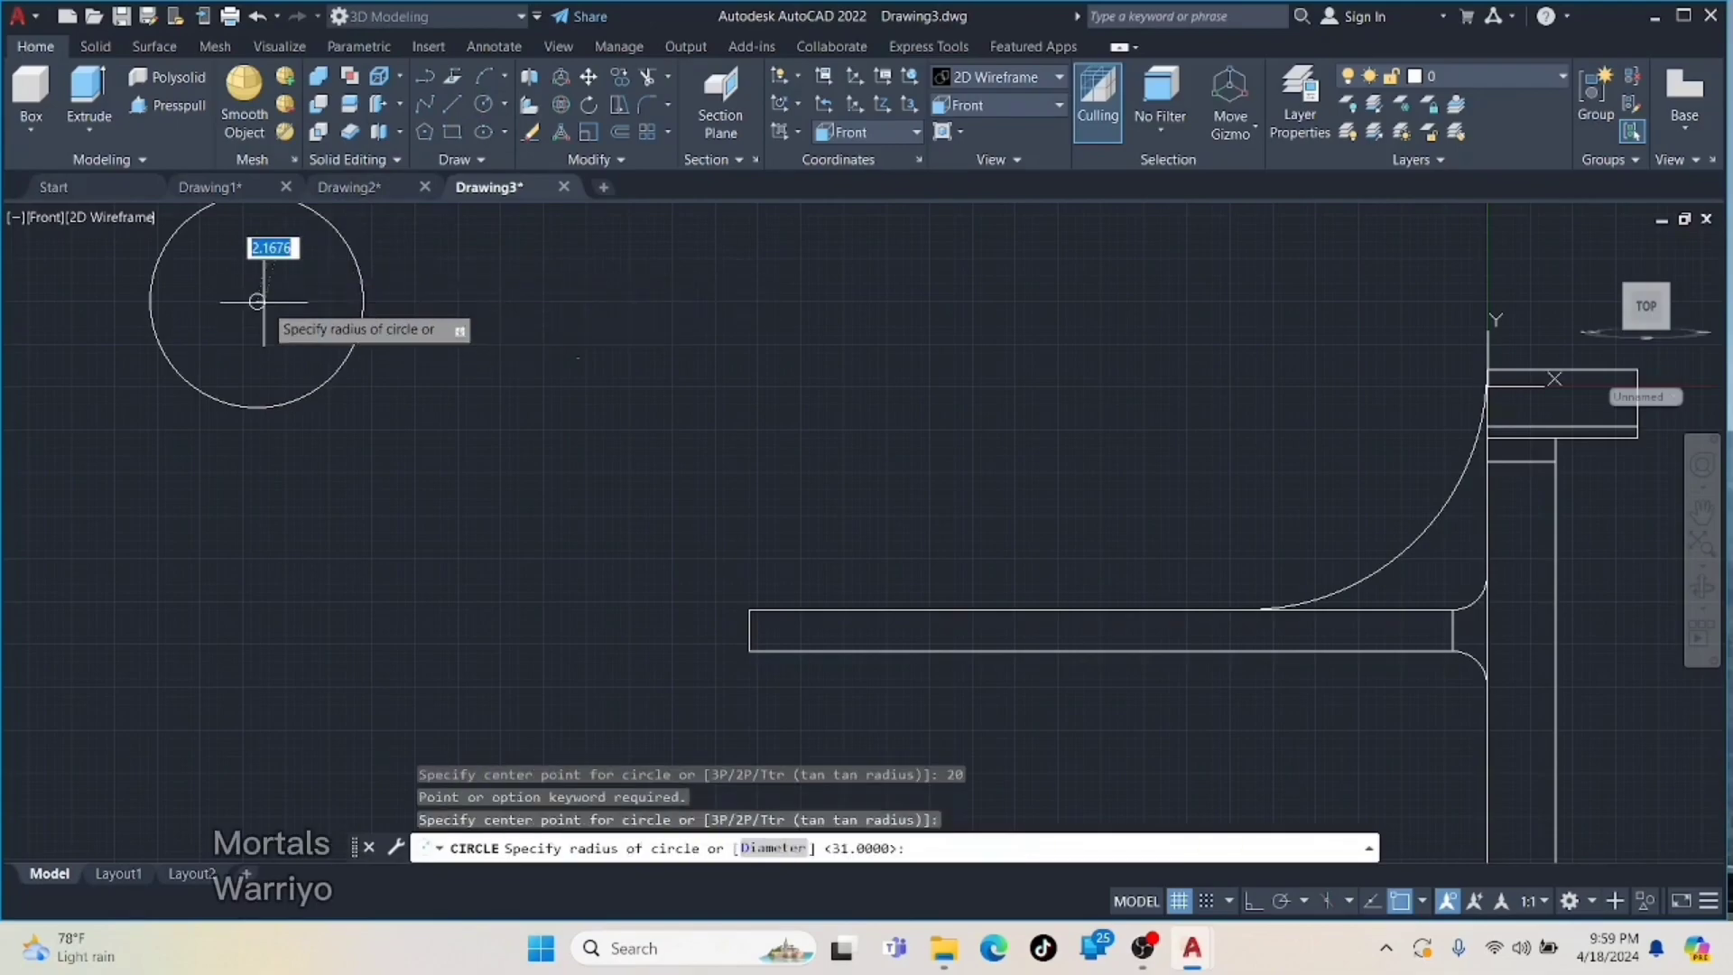
pyautogui.write('20')
pyautogui.press('Return')
# - Draw connected lines from the circles' centre: 31 at 0°, 60 at 270°, a further stretch at 270°, and 10 outward
pyautogui.write('l')
pyautogui.press('Return')
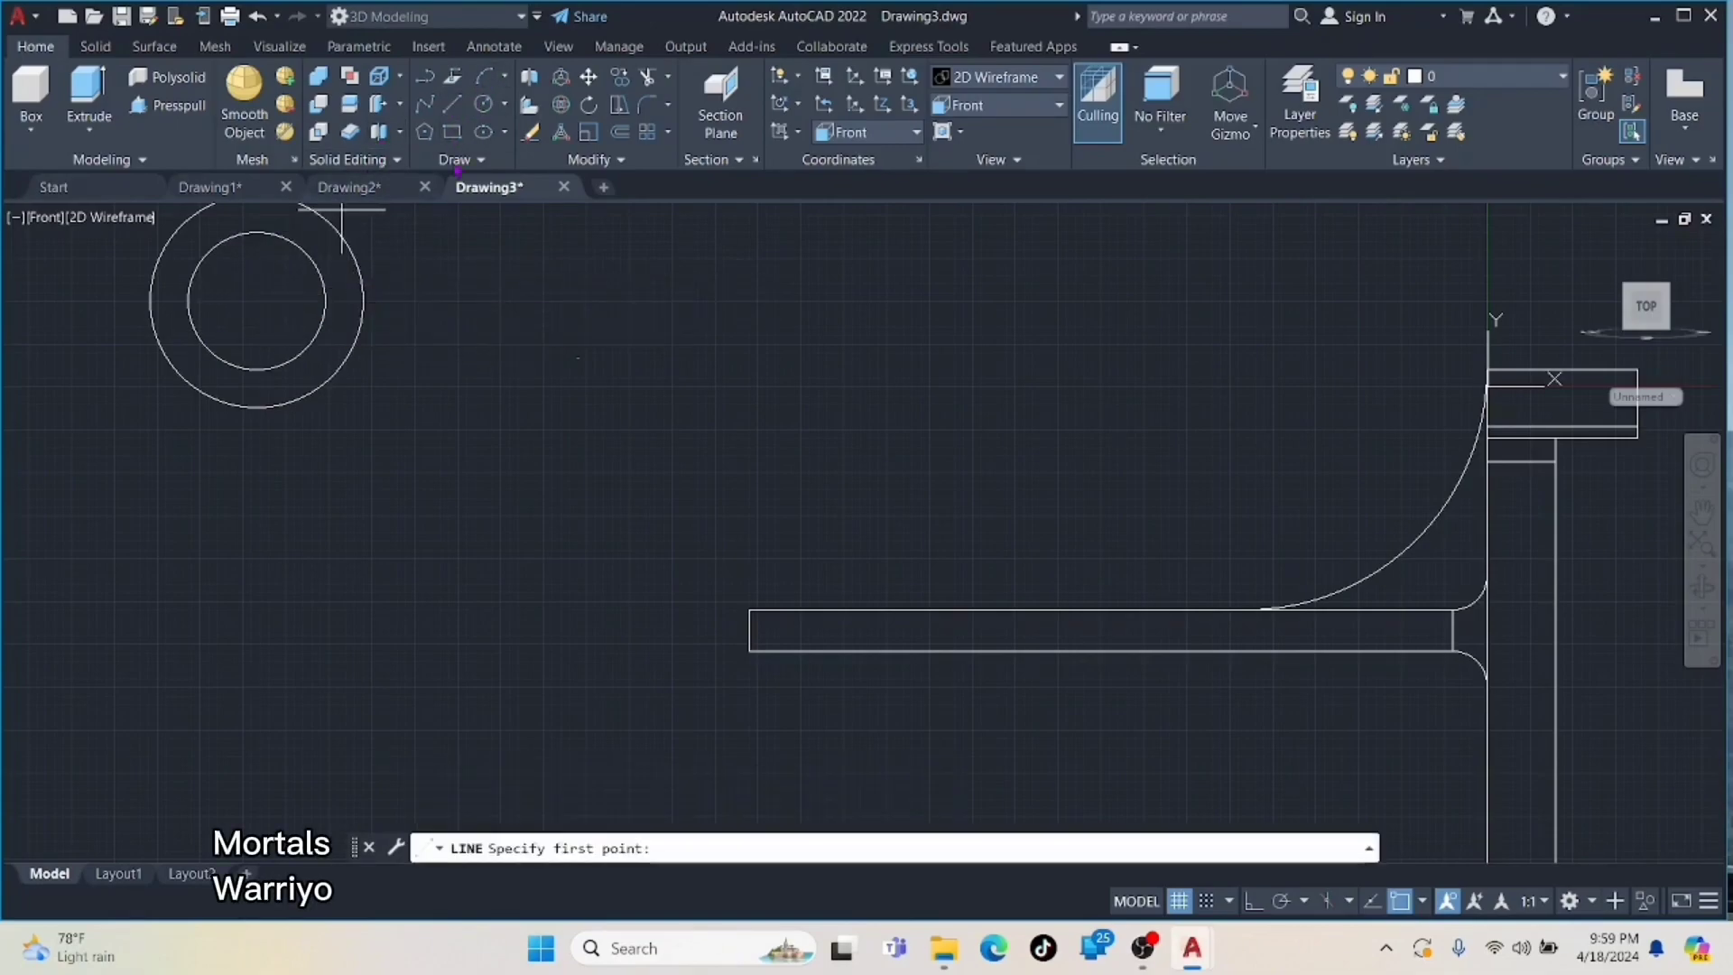
pyautogui.click(257, 301)
pyautogui.write('31')
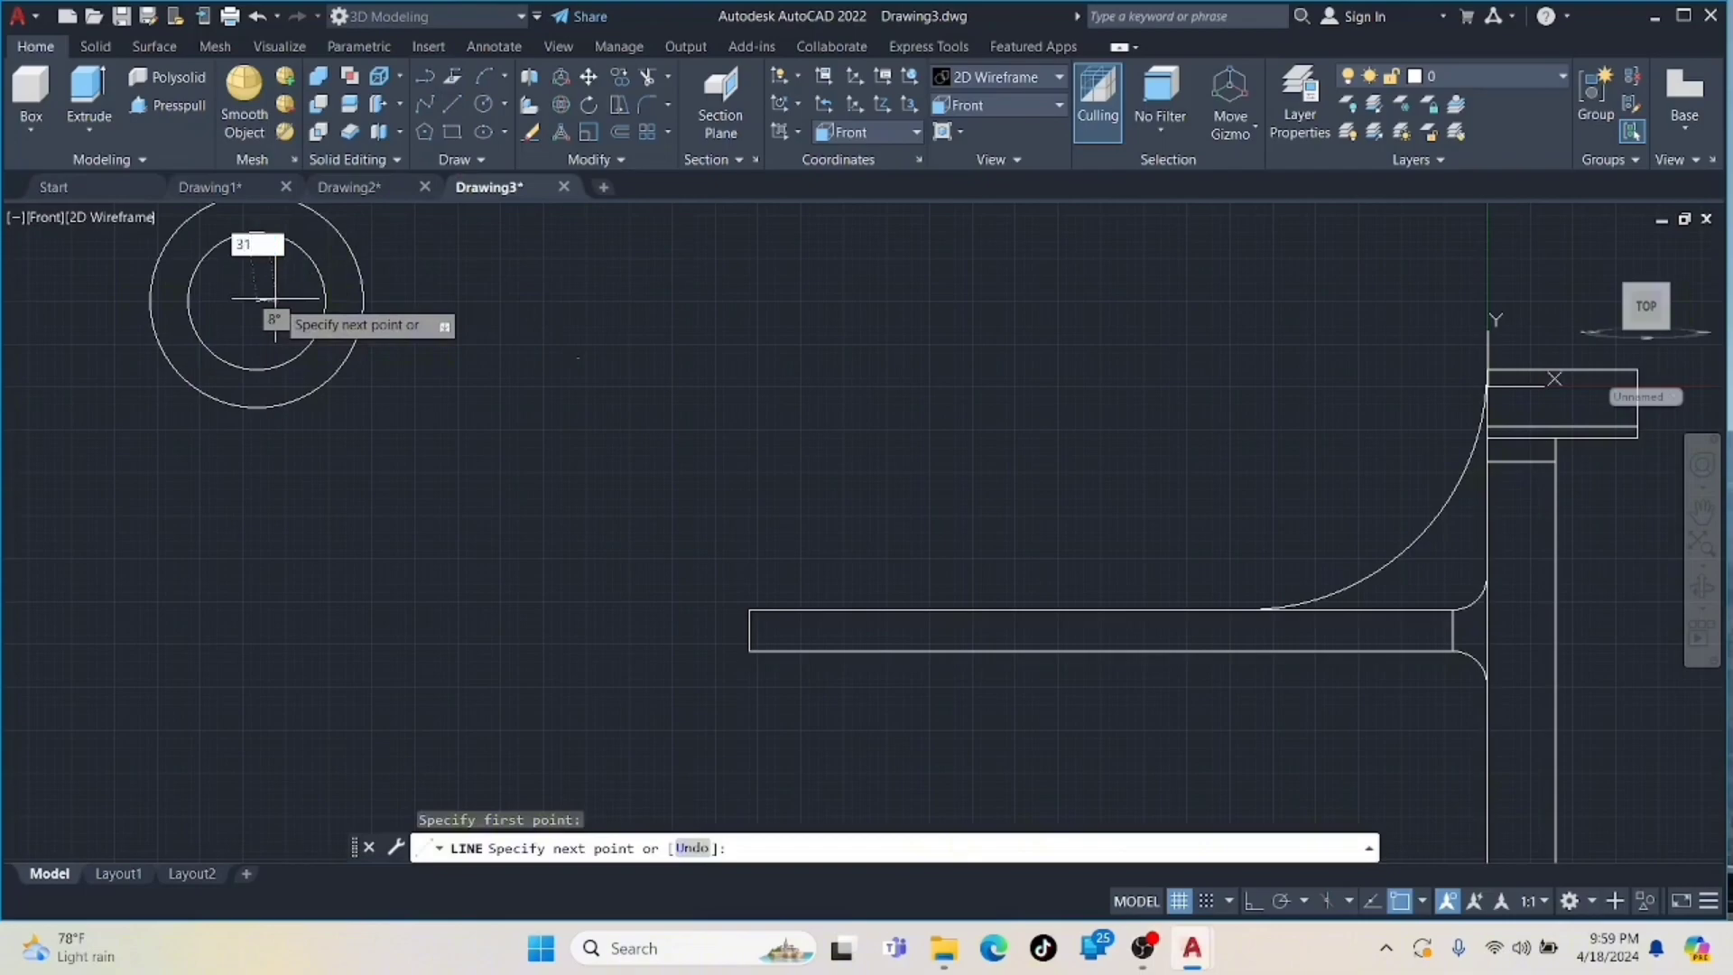
pyautogui.press('Return')
pyautogui.write('60.0000')
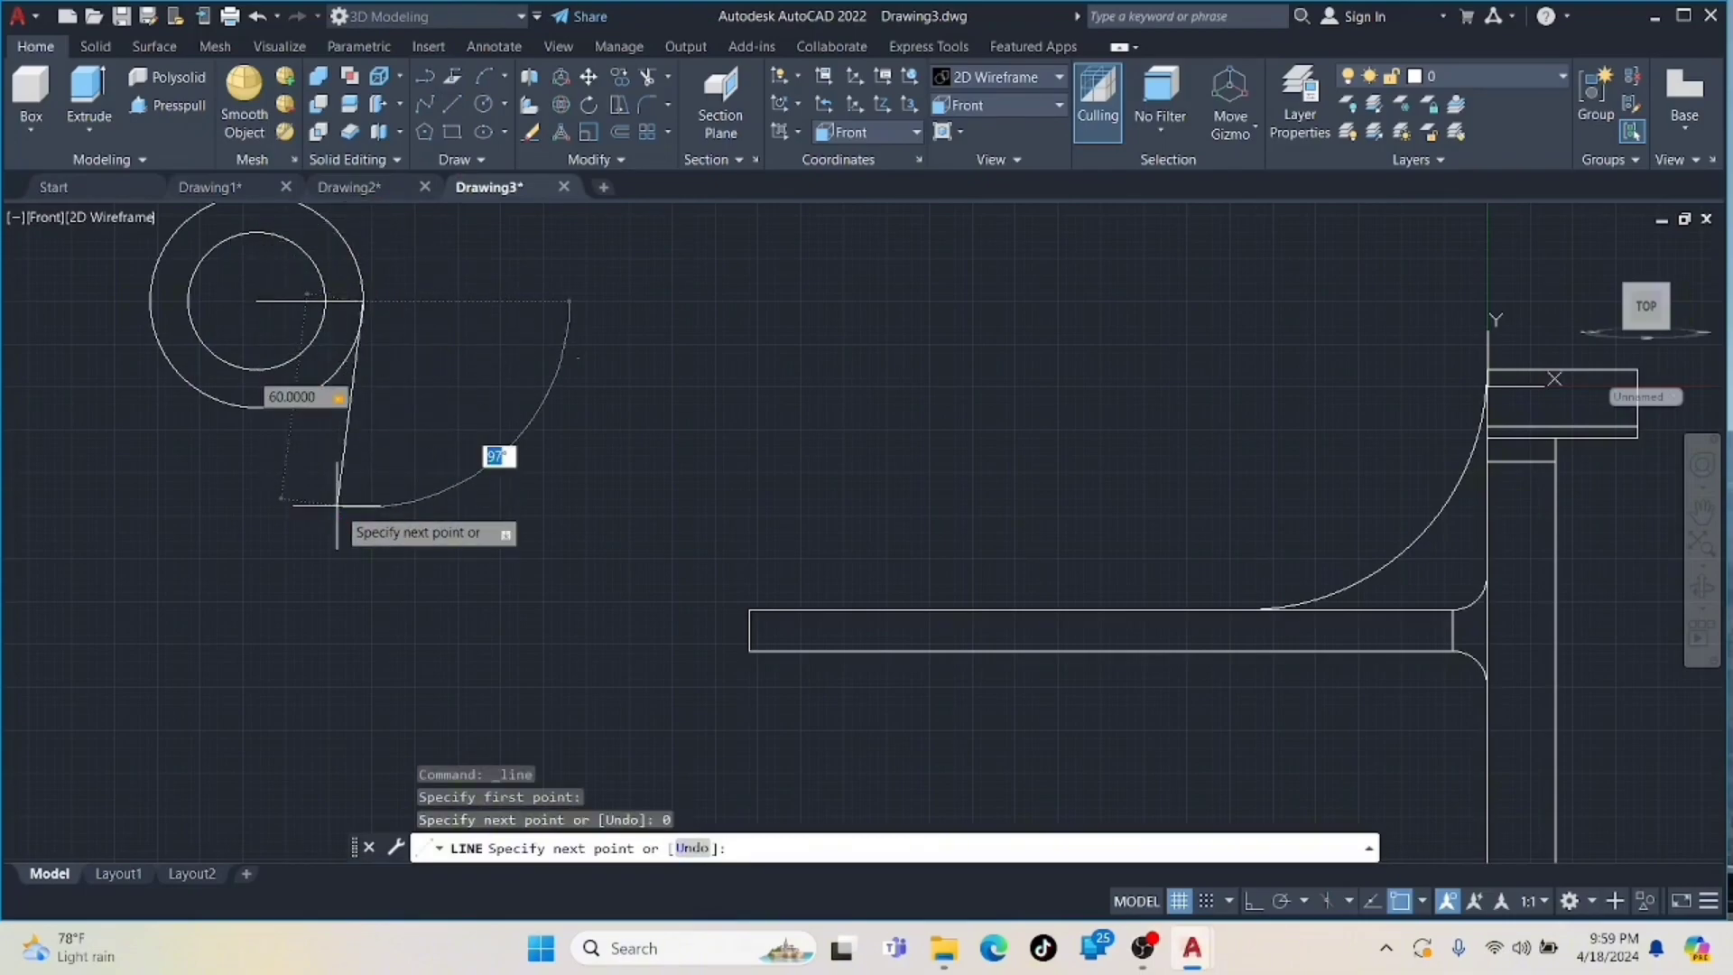
pyautogui.press('Return')
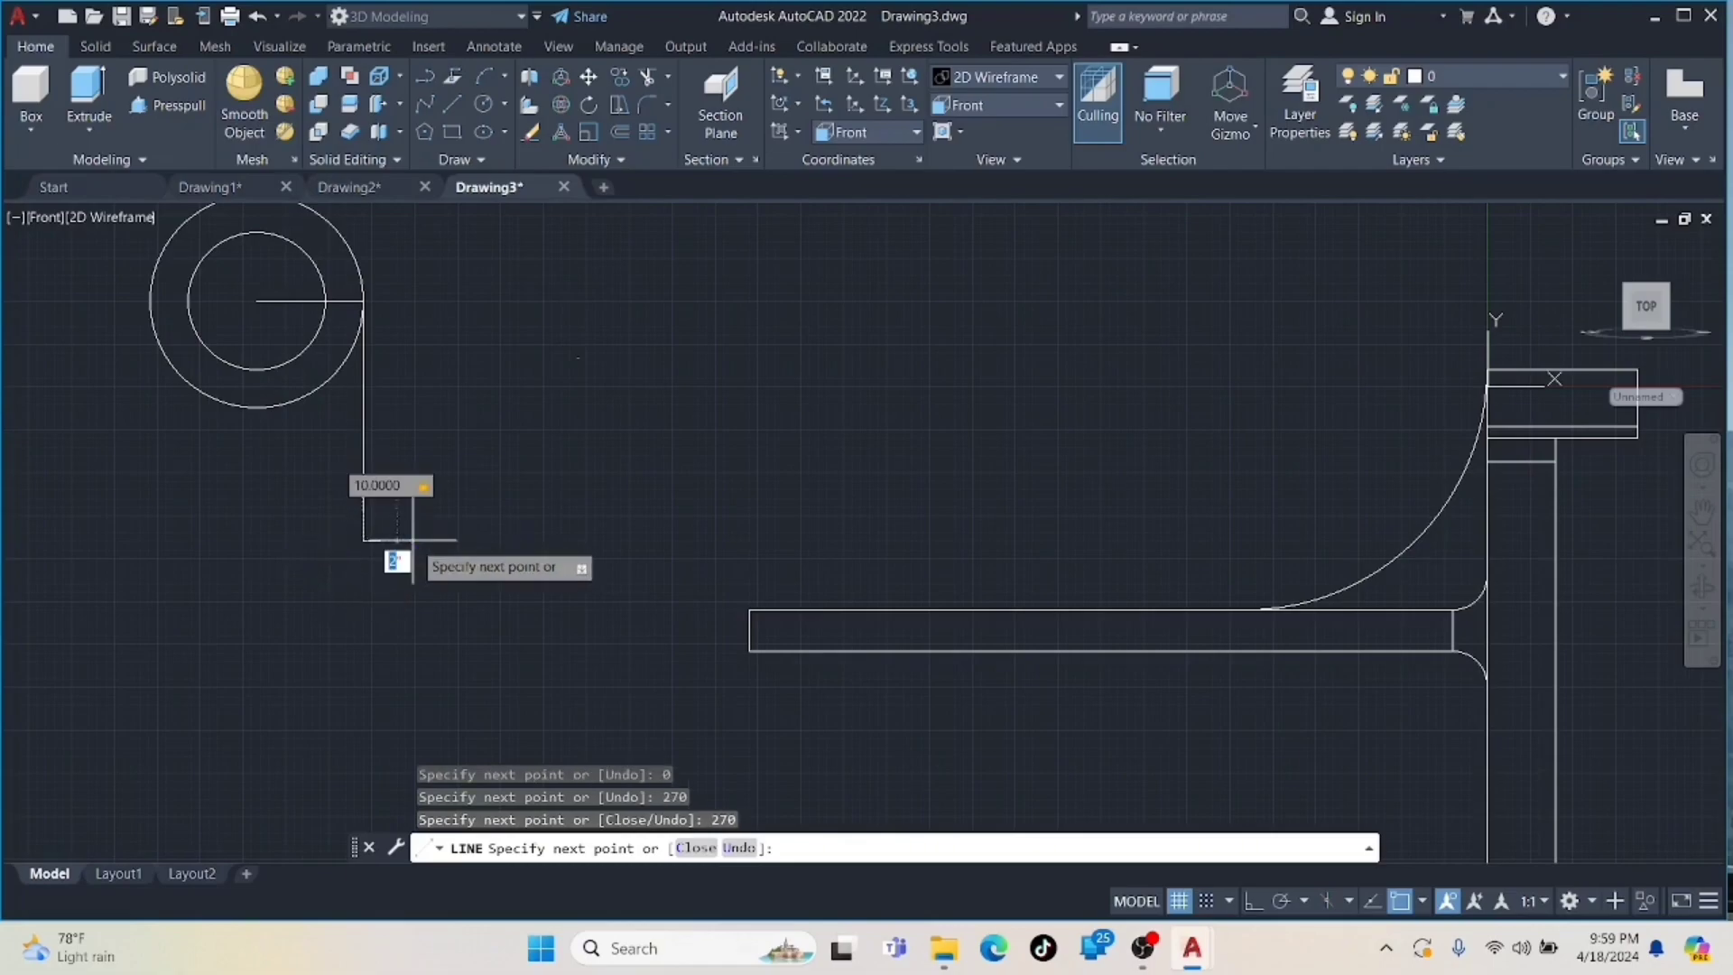
pyautogui.press('Escape')
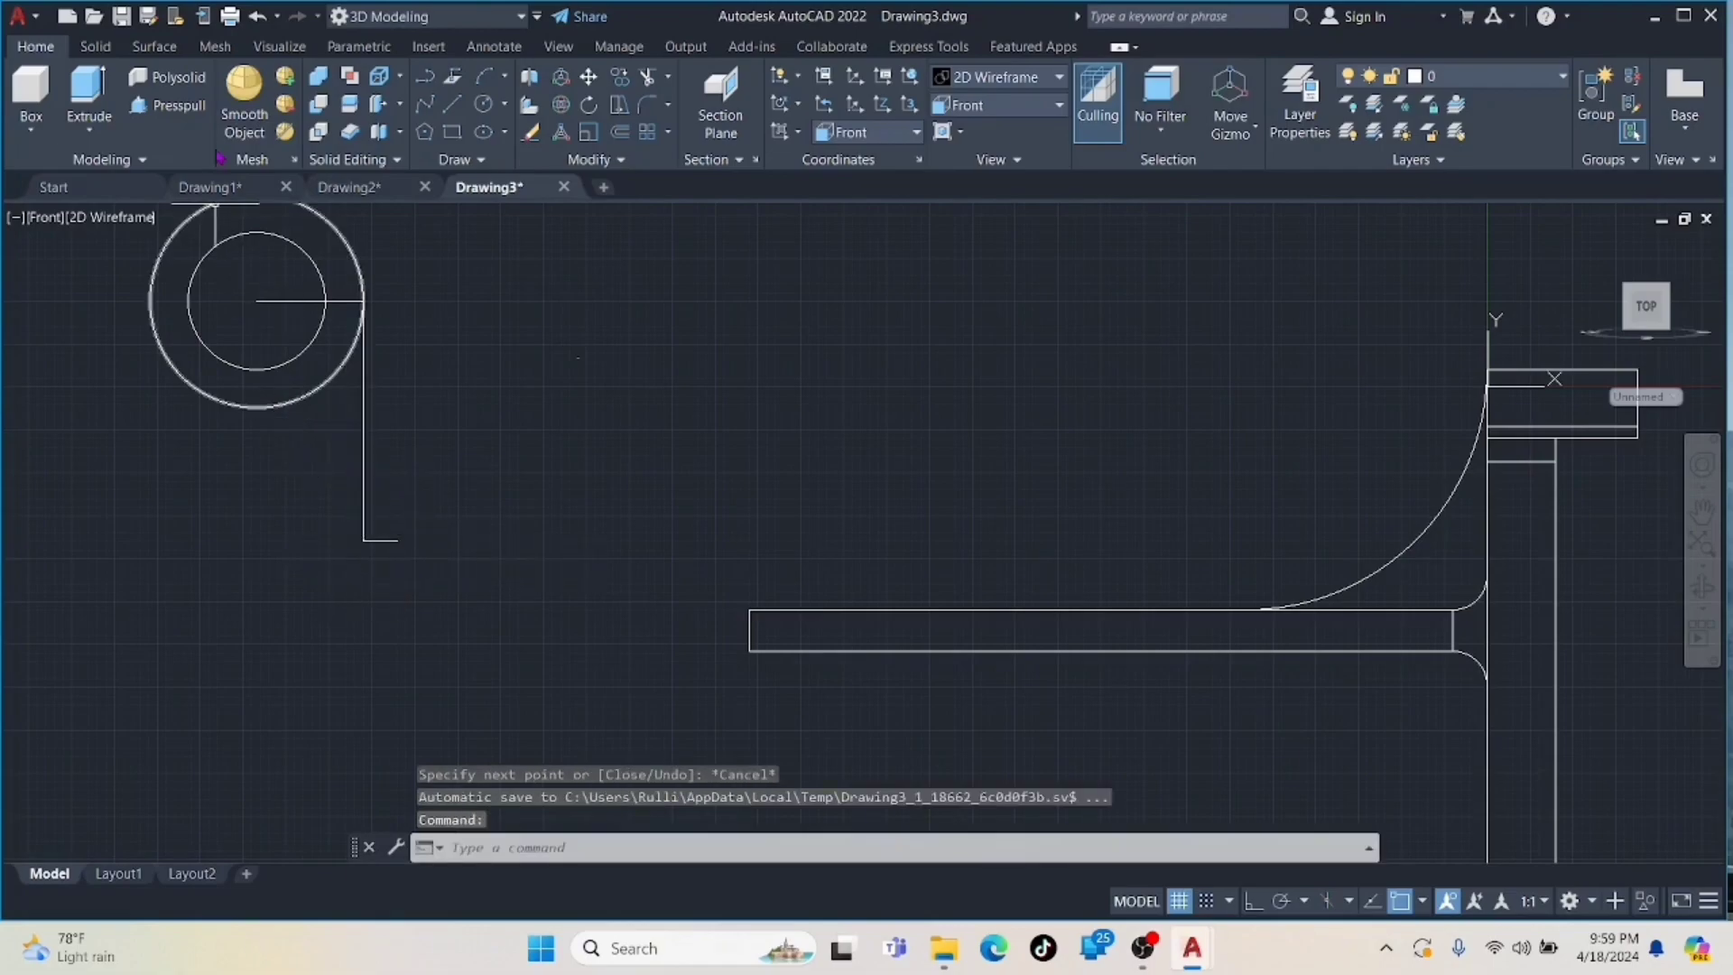
# - Draw a 12 long line at 270° down from the end of the short 10 long line
pyautogui.click(458, 112)
pyautogui.click(398, 540)
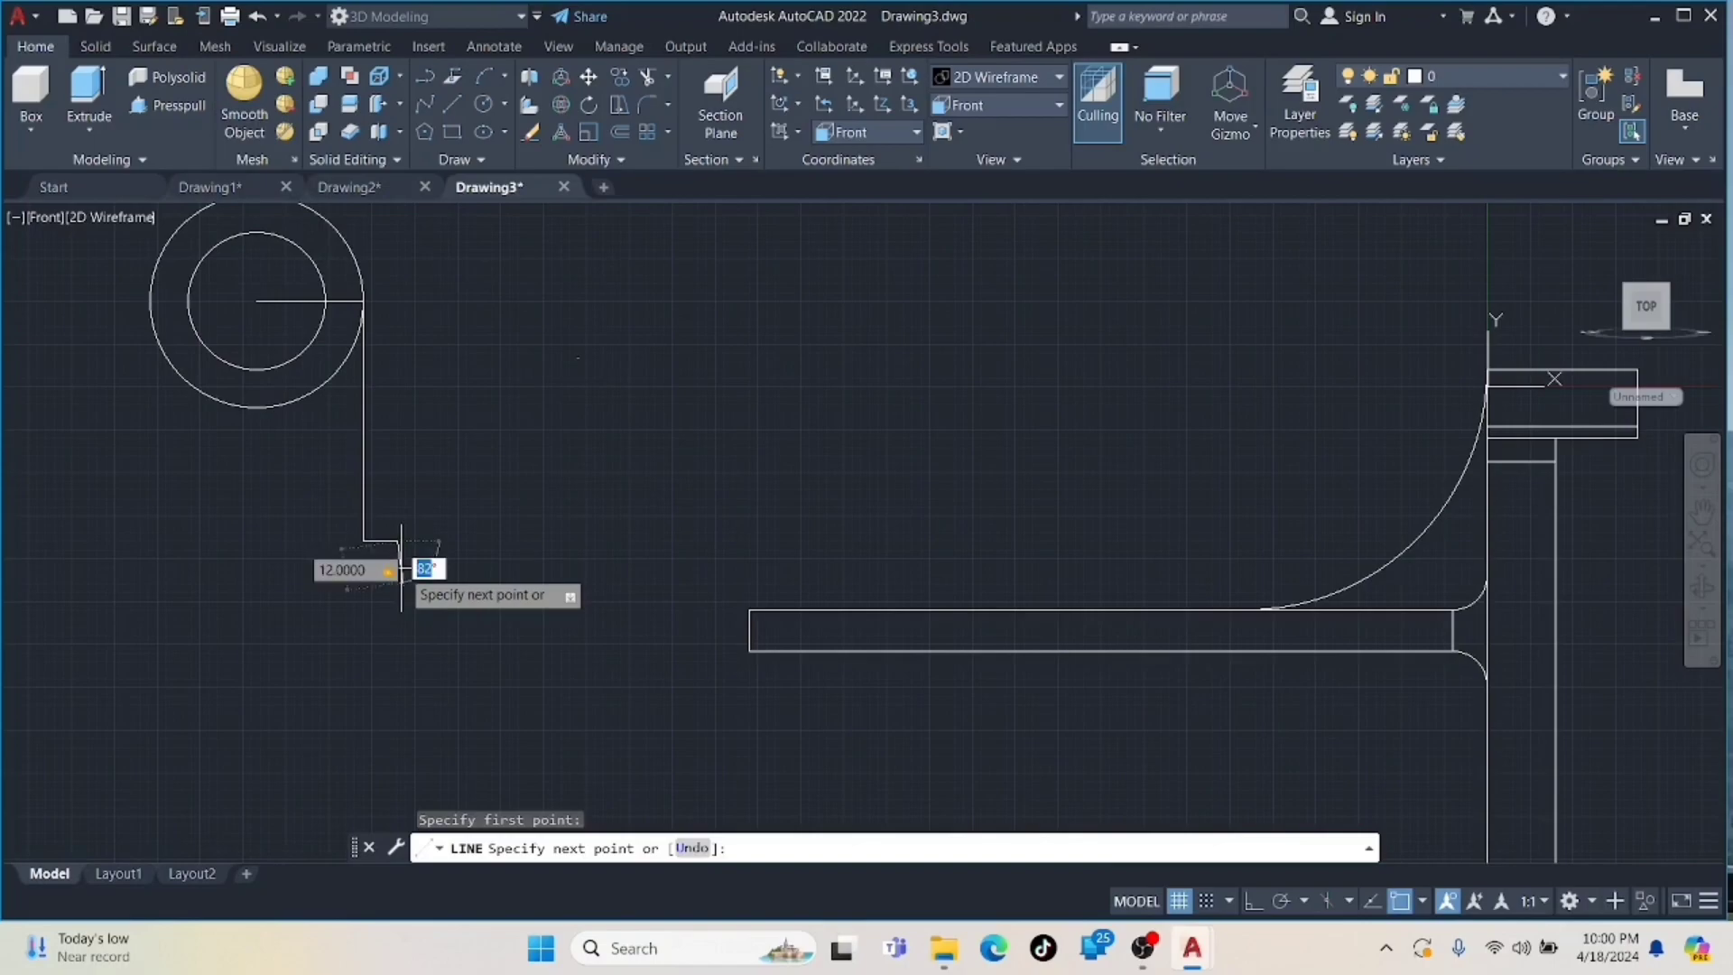
pyautogui.press('Return')
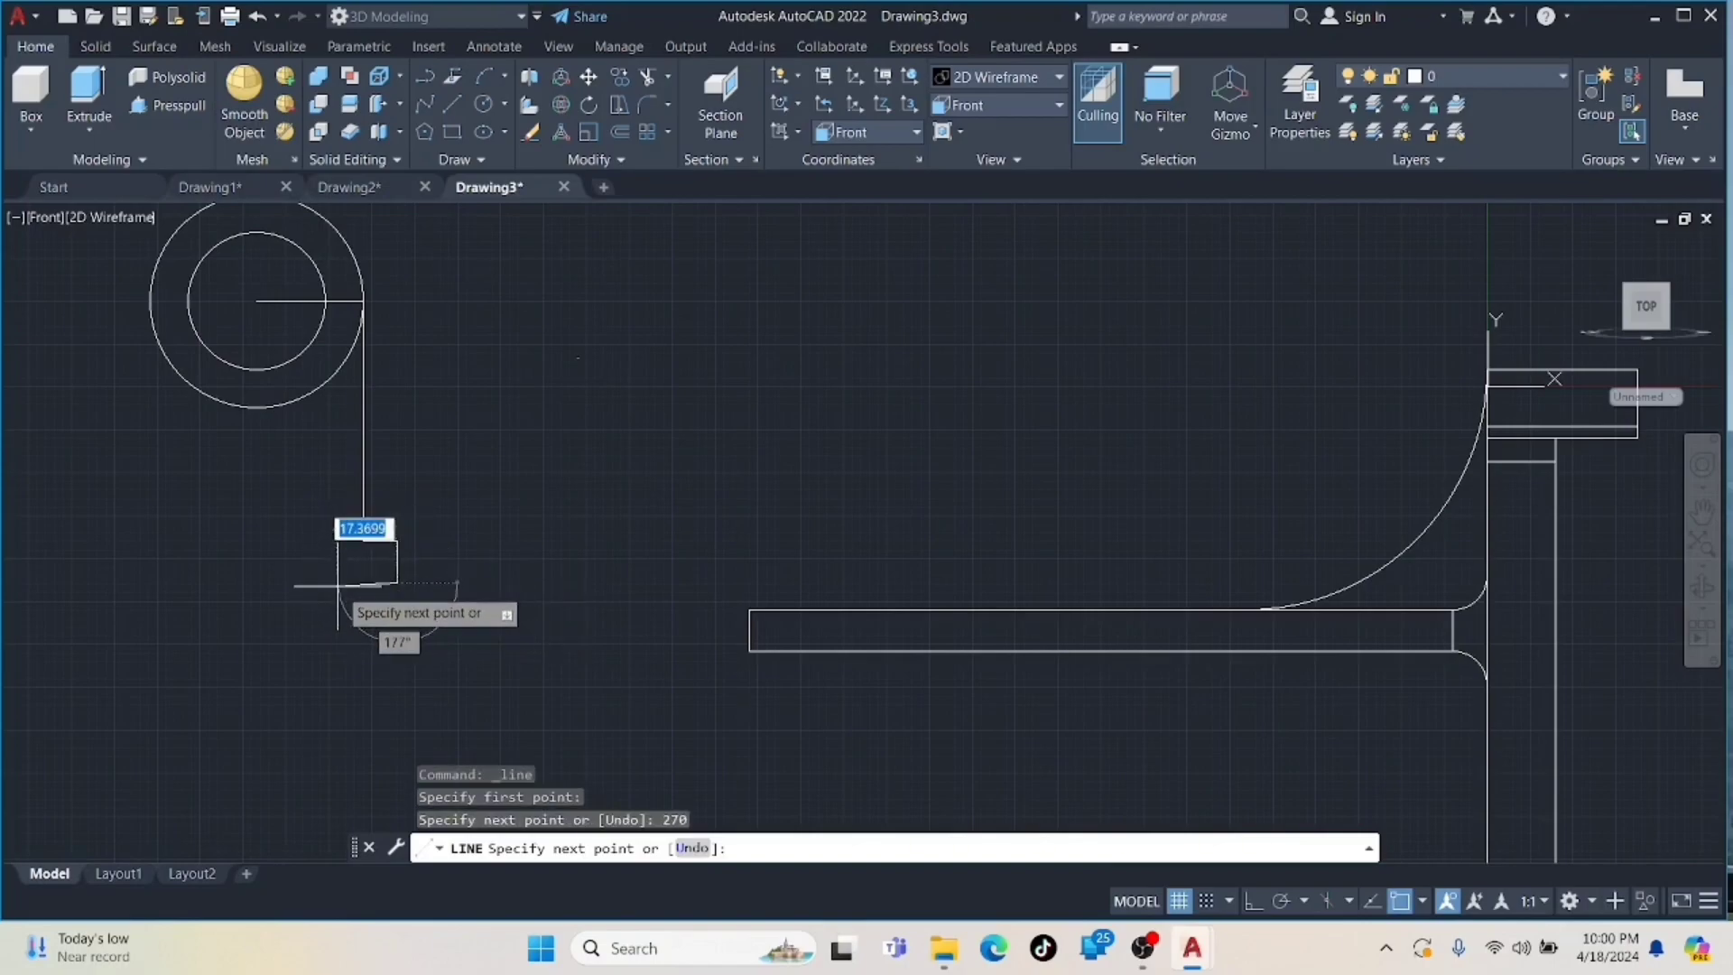
pyautogui.press('Escape')
# - Draw a line at 270° from the inner circle's quadrant down to the foot's base level and close the foot's lower edge
pyautogui.press('Return')
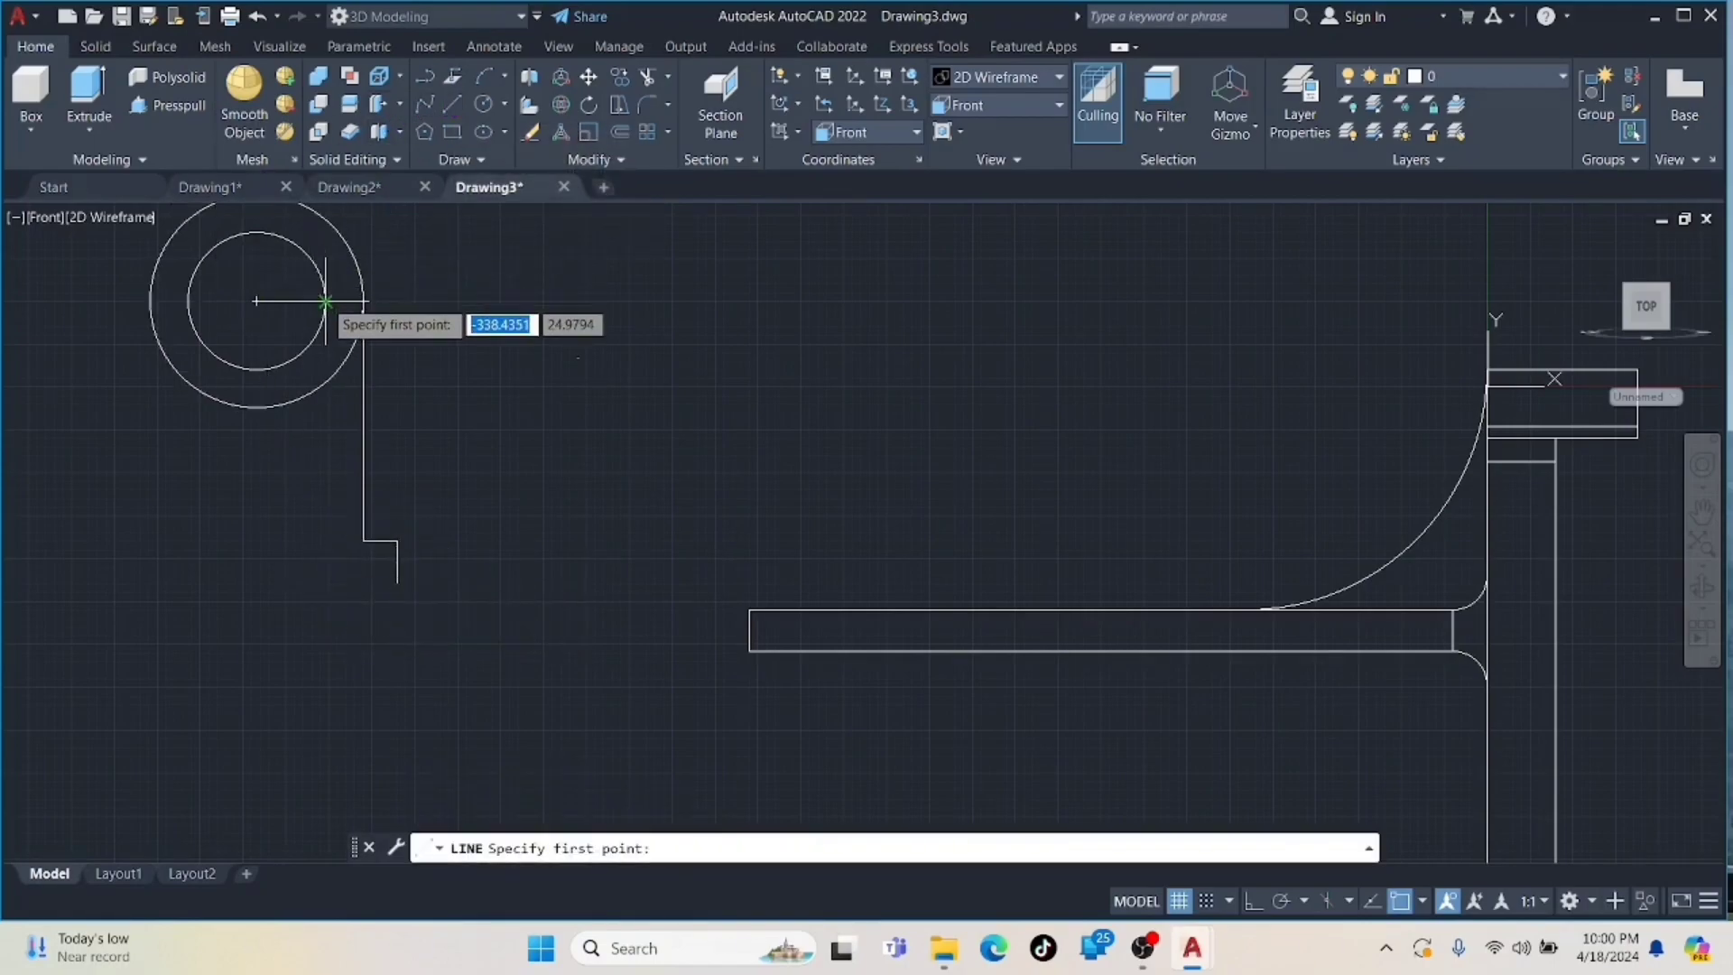
pyautogui.click(257, 301)
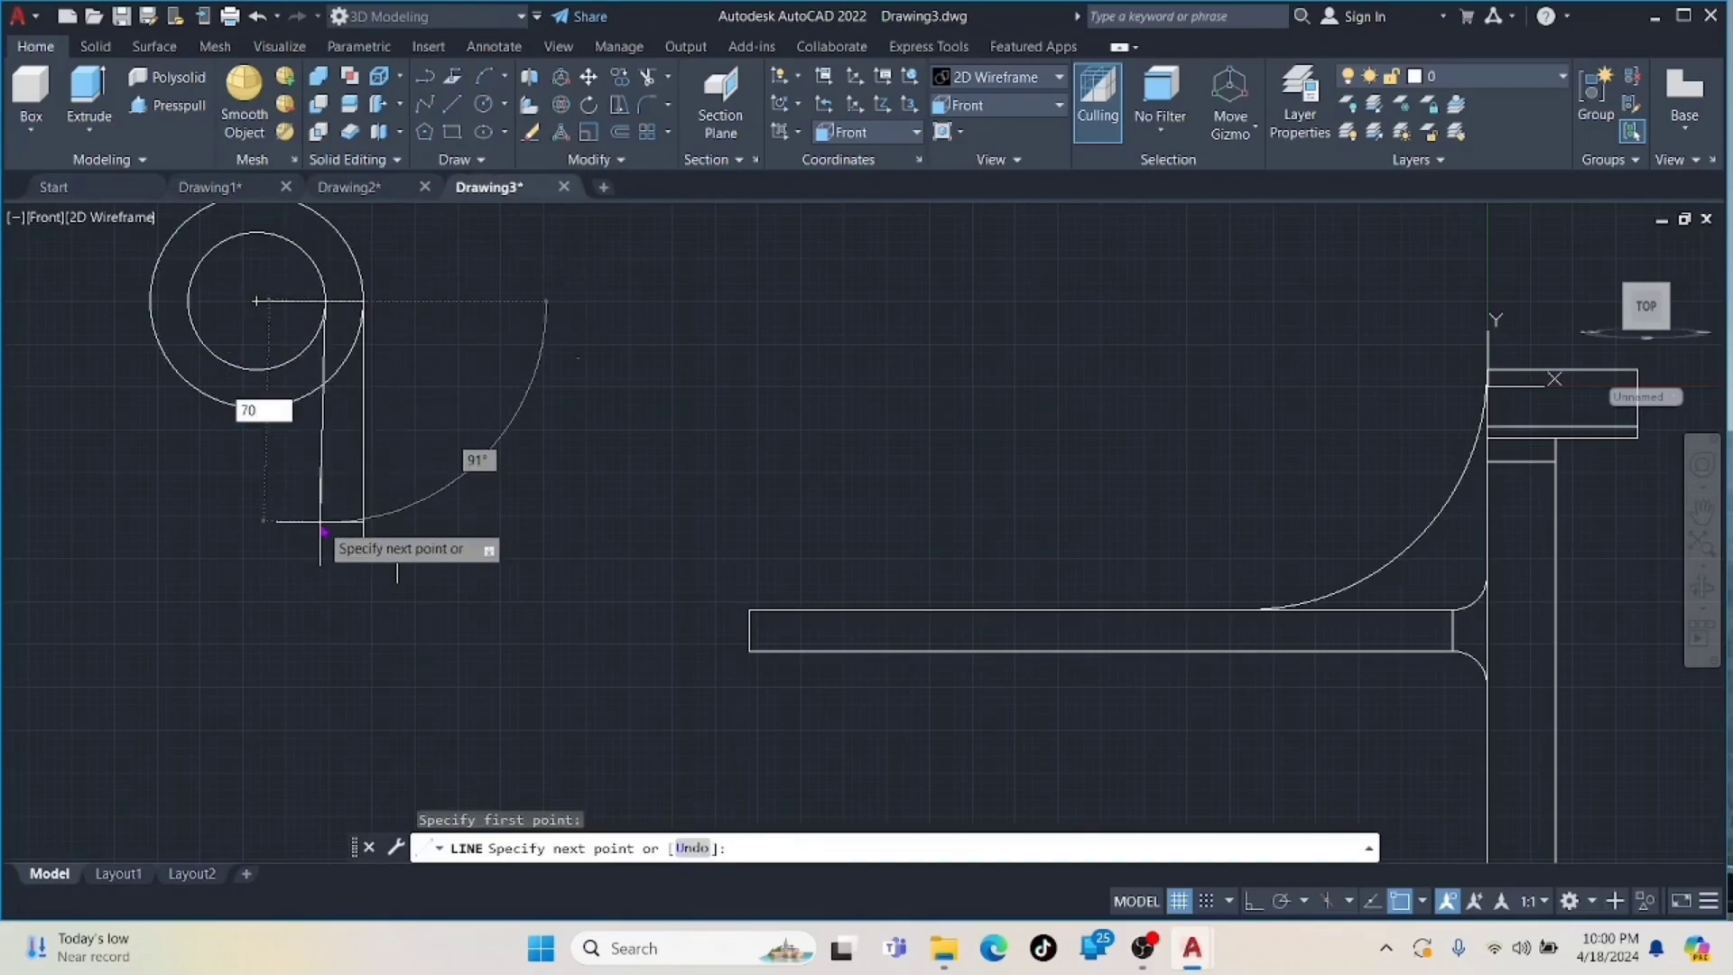
pyautogui.write('270')
pyautogui.press('Return')
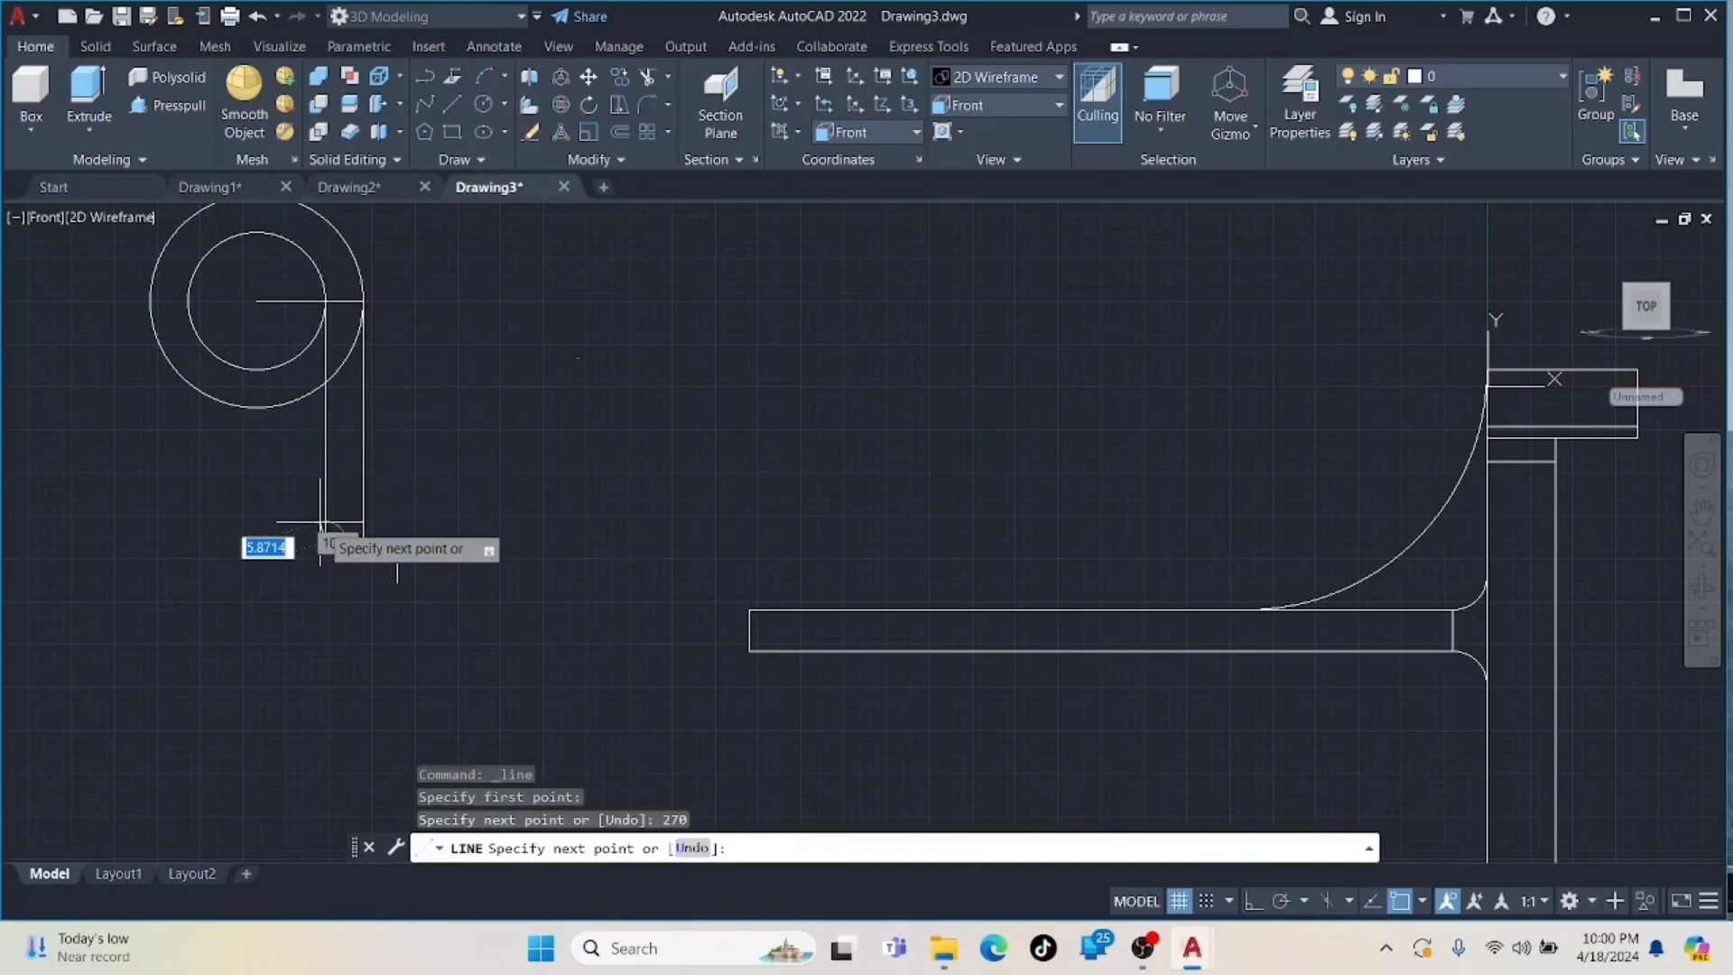
pyautogui.click(325, 582)
pyautogui.press('Escape')
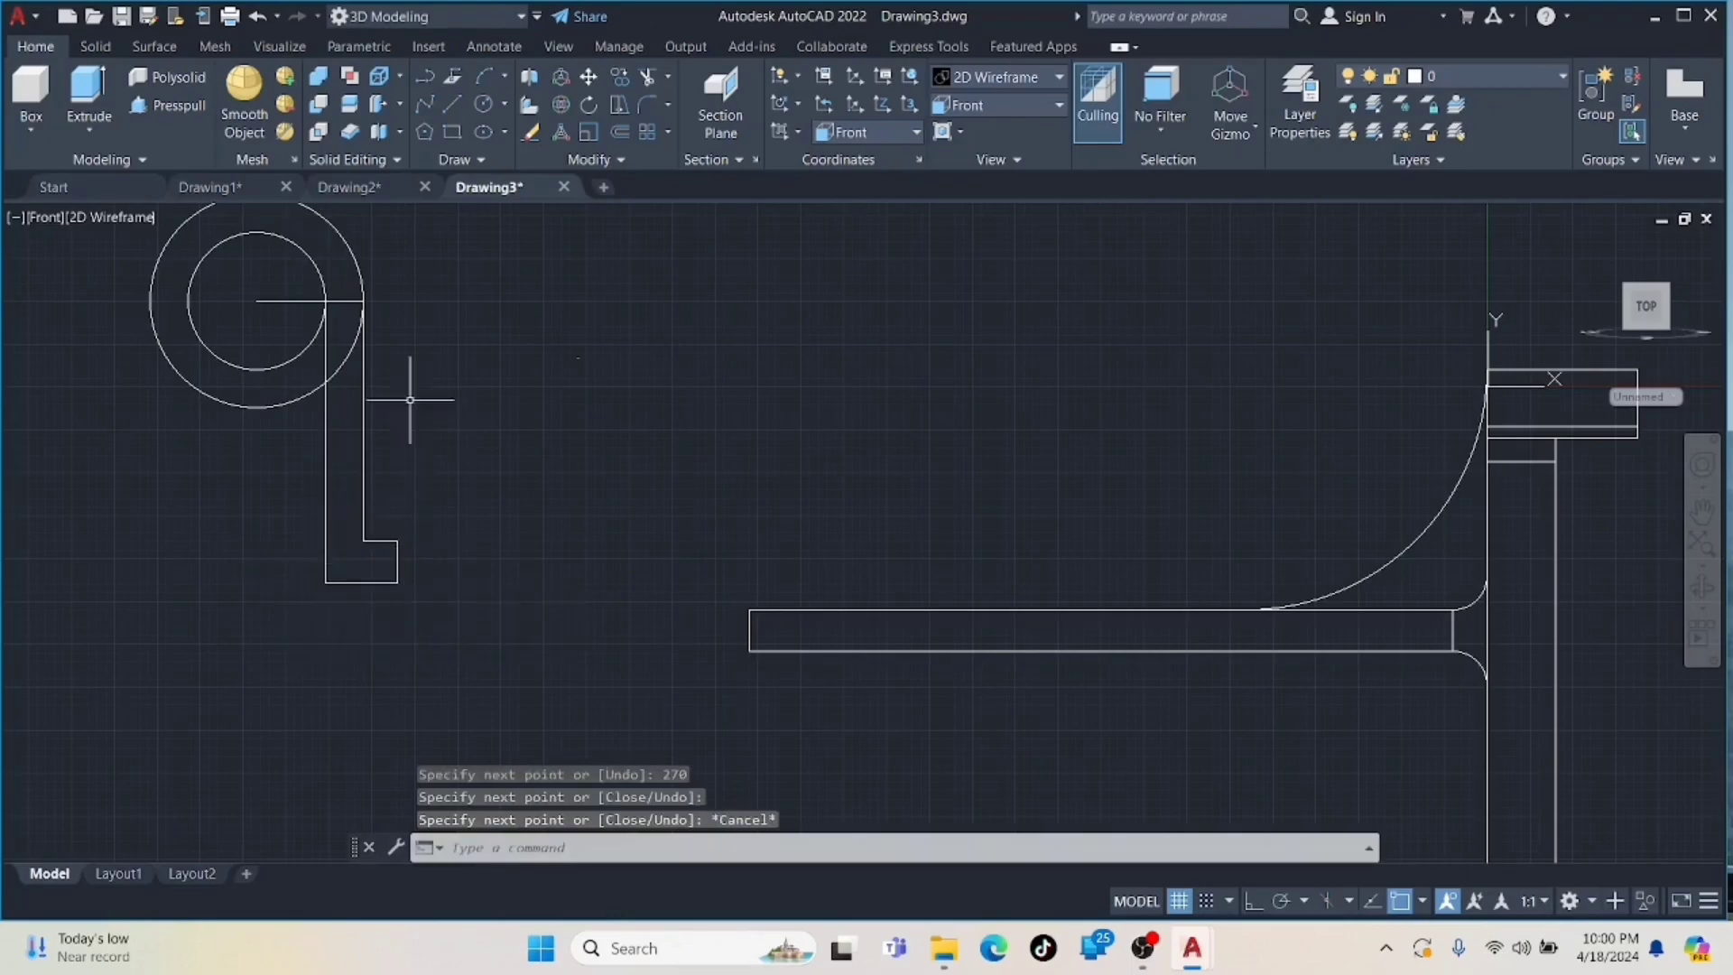
# - Erase the centre line and trim the outer circle and inner arm line where they overlap, leaving one ring-and-arm outline
pyautogui.press('Delete')
pyautogui.write('tr')
pyautogui.press('Return')
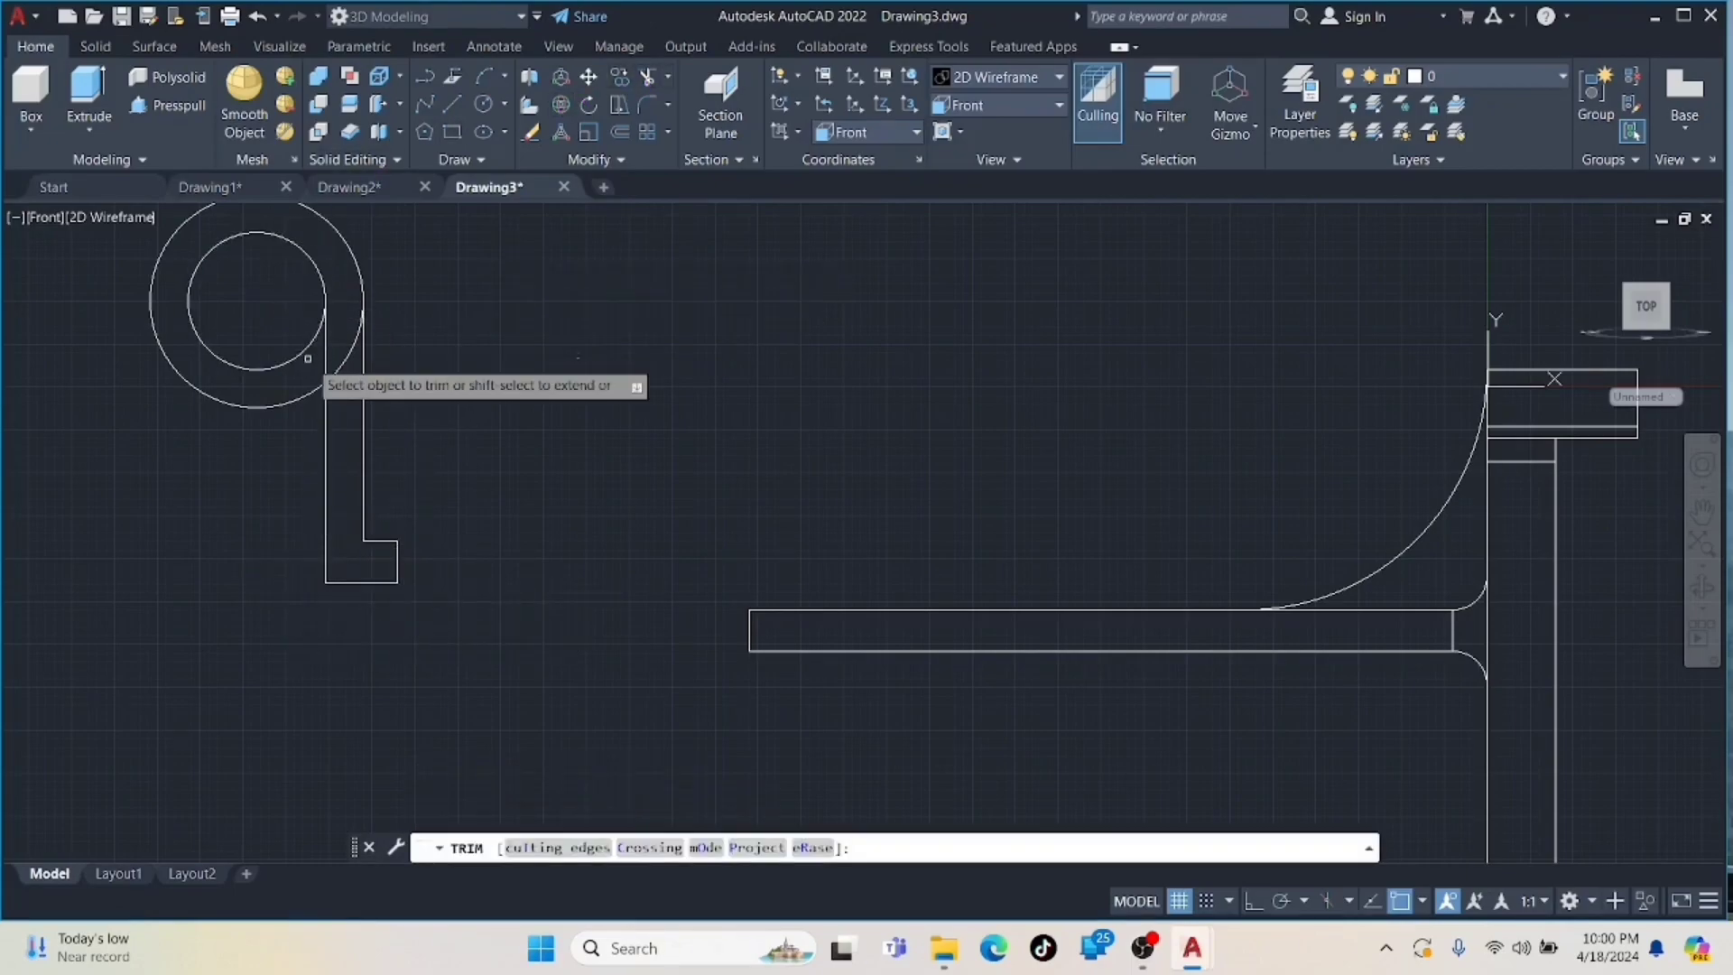
pyautogui.press('Escape')
pyautogui.scroll(4, 325, 352)
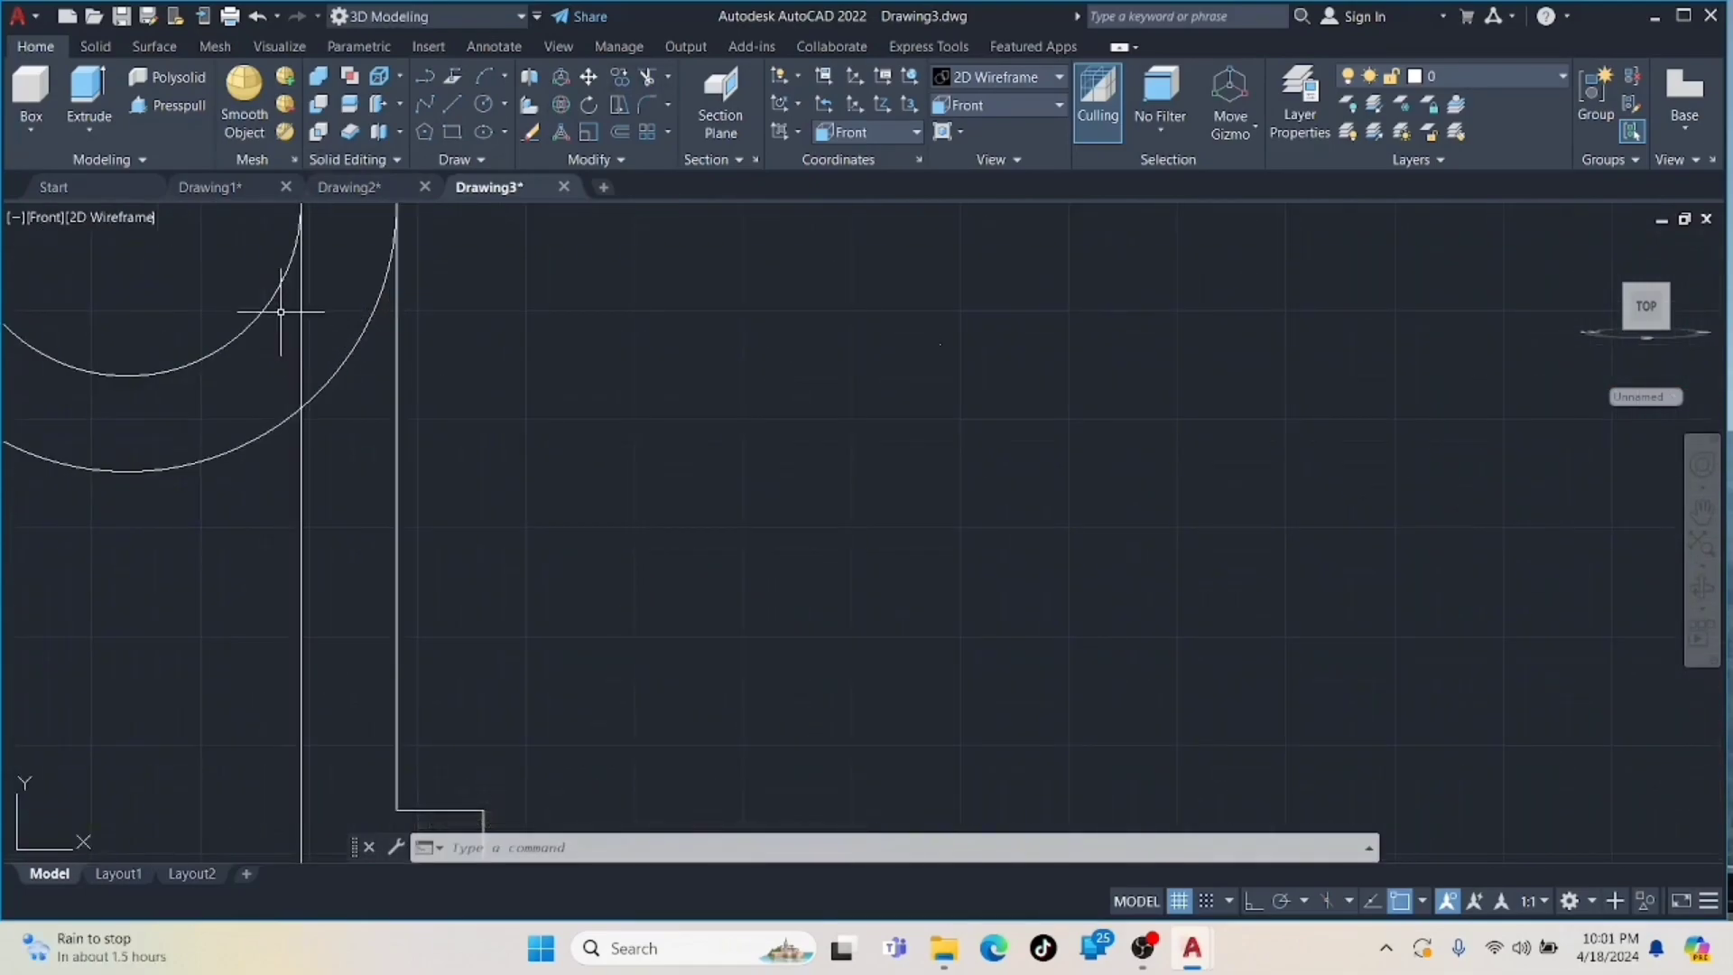
pyautogui.click(621, 80)
pyautogui.scroll(-2, 320, 362)
pyautogui.press('Escape')
# - Fillet the inner and outer corners between the arm and its foot with a radius of 10
pyautogui.click(644, 104)
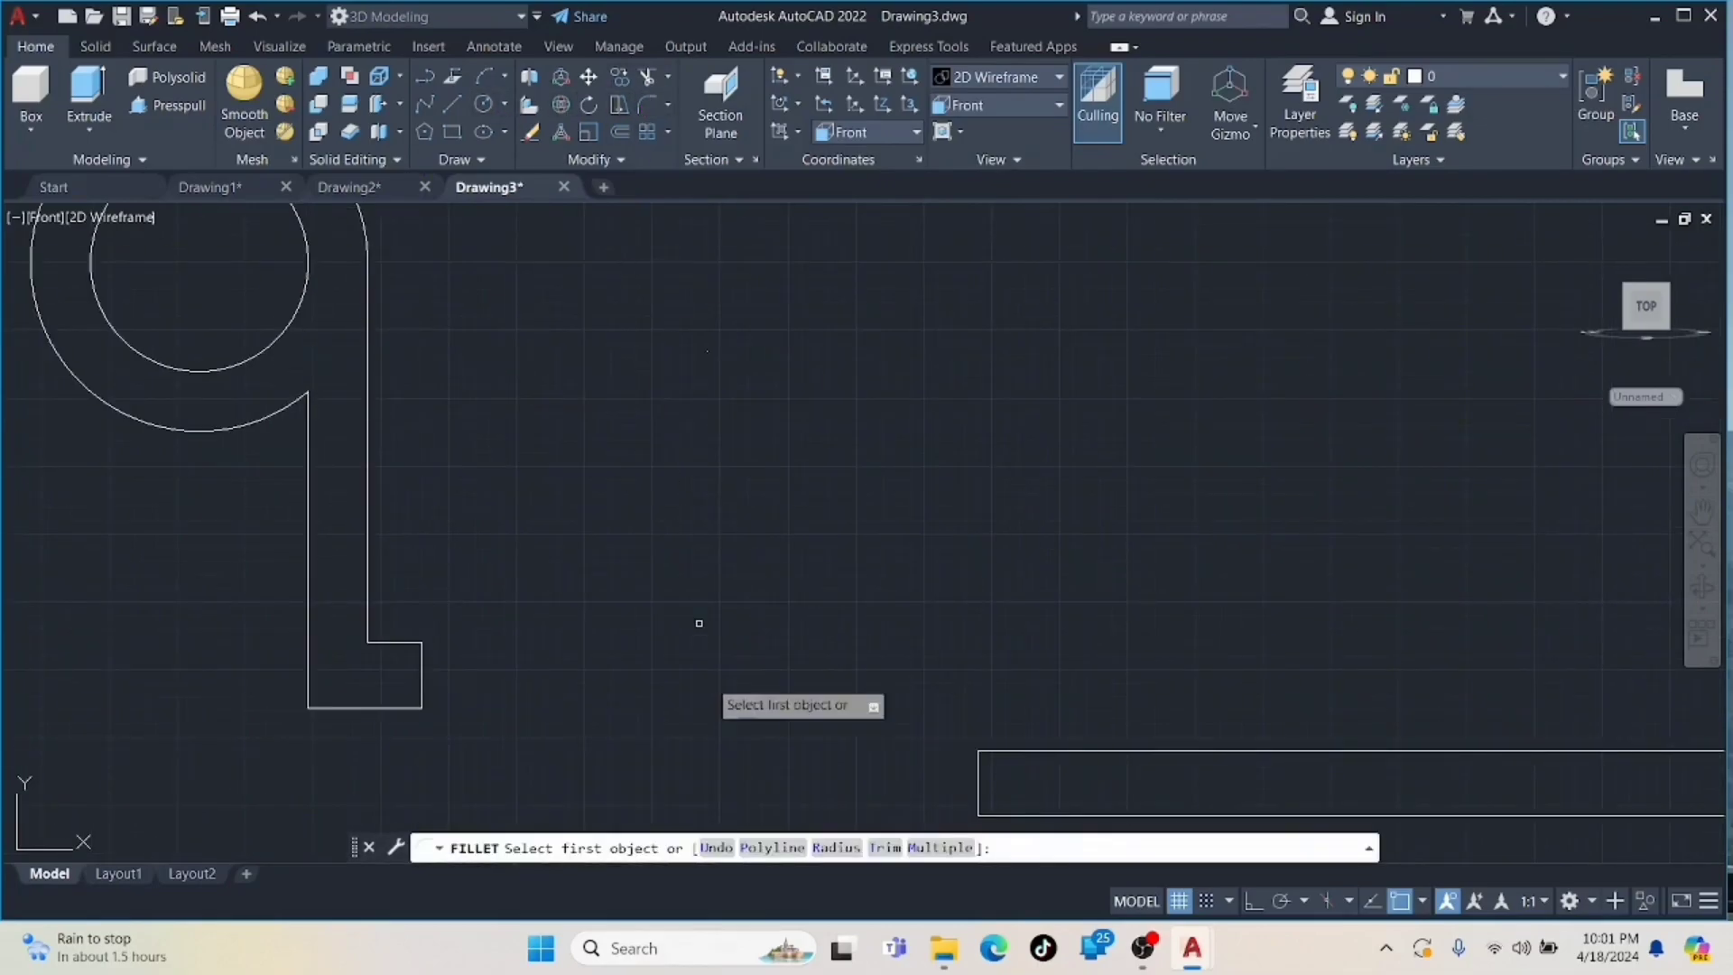
pyautogui.click(819, 849)
pyautogui.write('10')
pyautogui.press('Return')
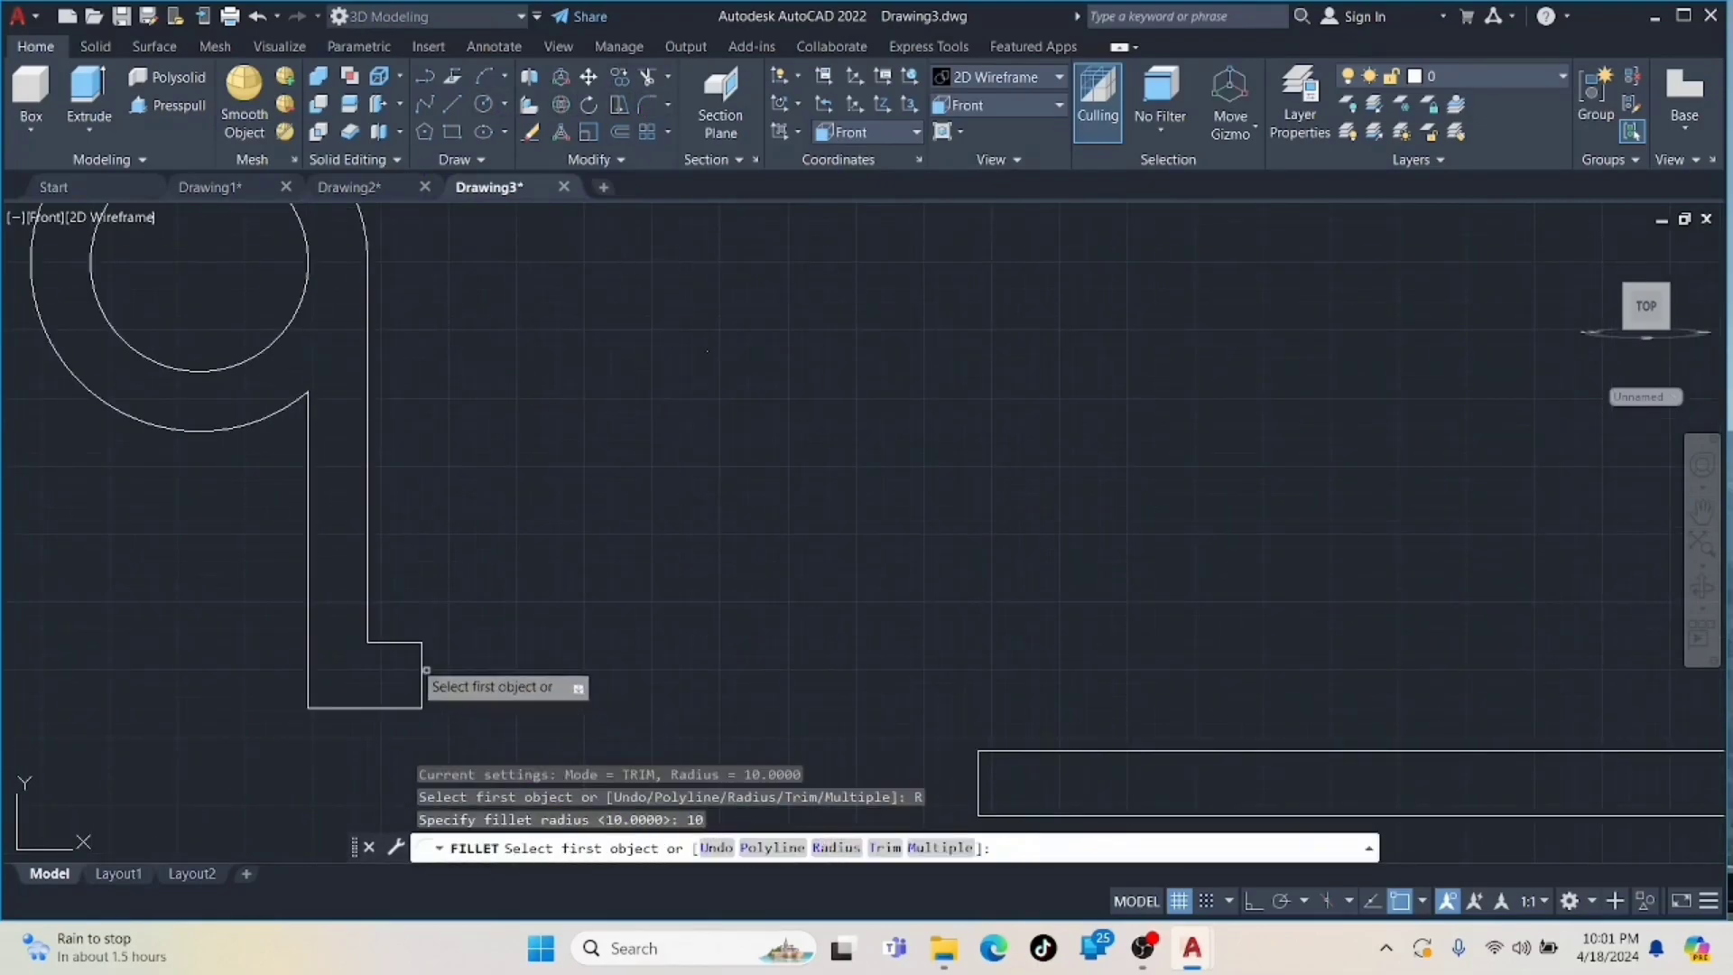
pyautogui.click(398, 643)
pyautogui.click(368, 623)
pyautogui.press('Return')
pyautogui.click(321, 706)
pyautogui.click(308, 690)
pyautogui.scroll(-2, 328, 715)
pyautogui.moveTo(328, 716); pyautogui.dragTo(517, 750, button='middle')
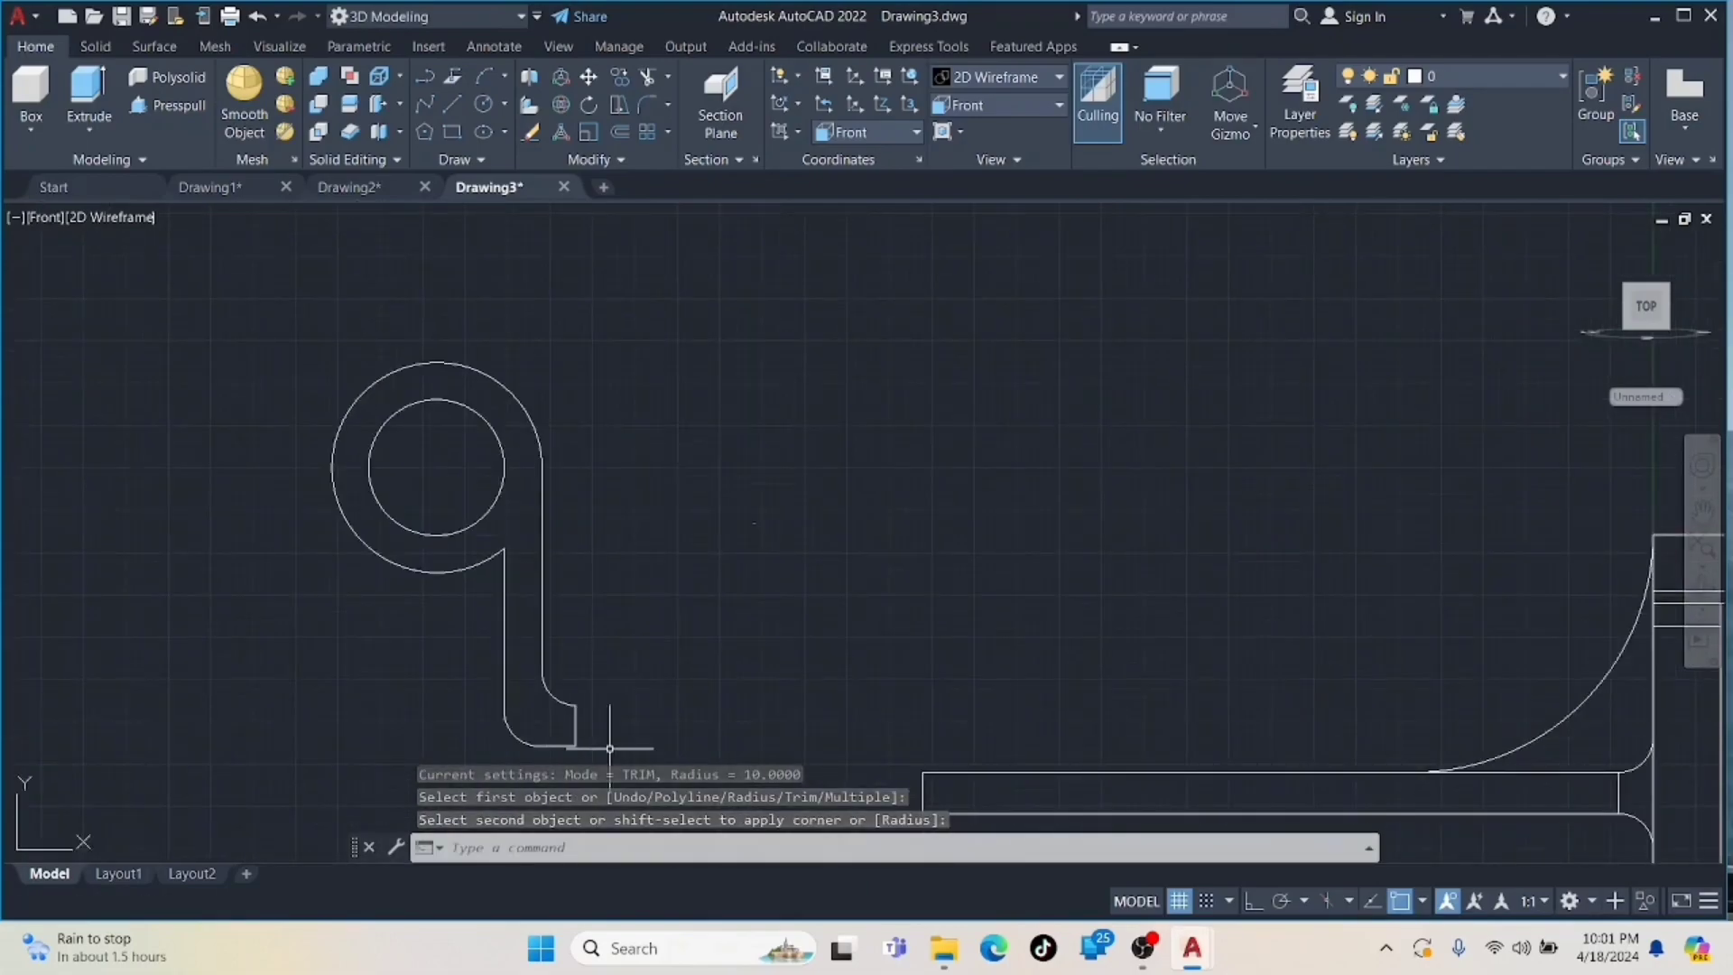
# - Turn to an isometric view and presspull the ring-and-arm profile to a height of 76
pyautogui.click(1626, 328)
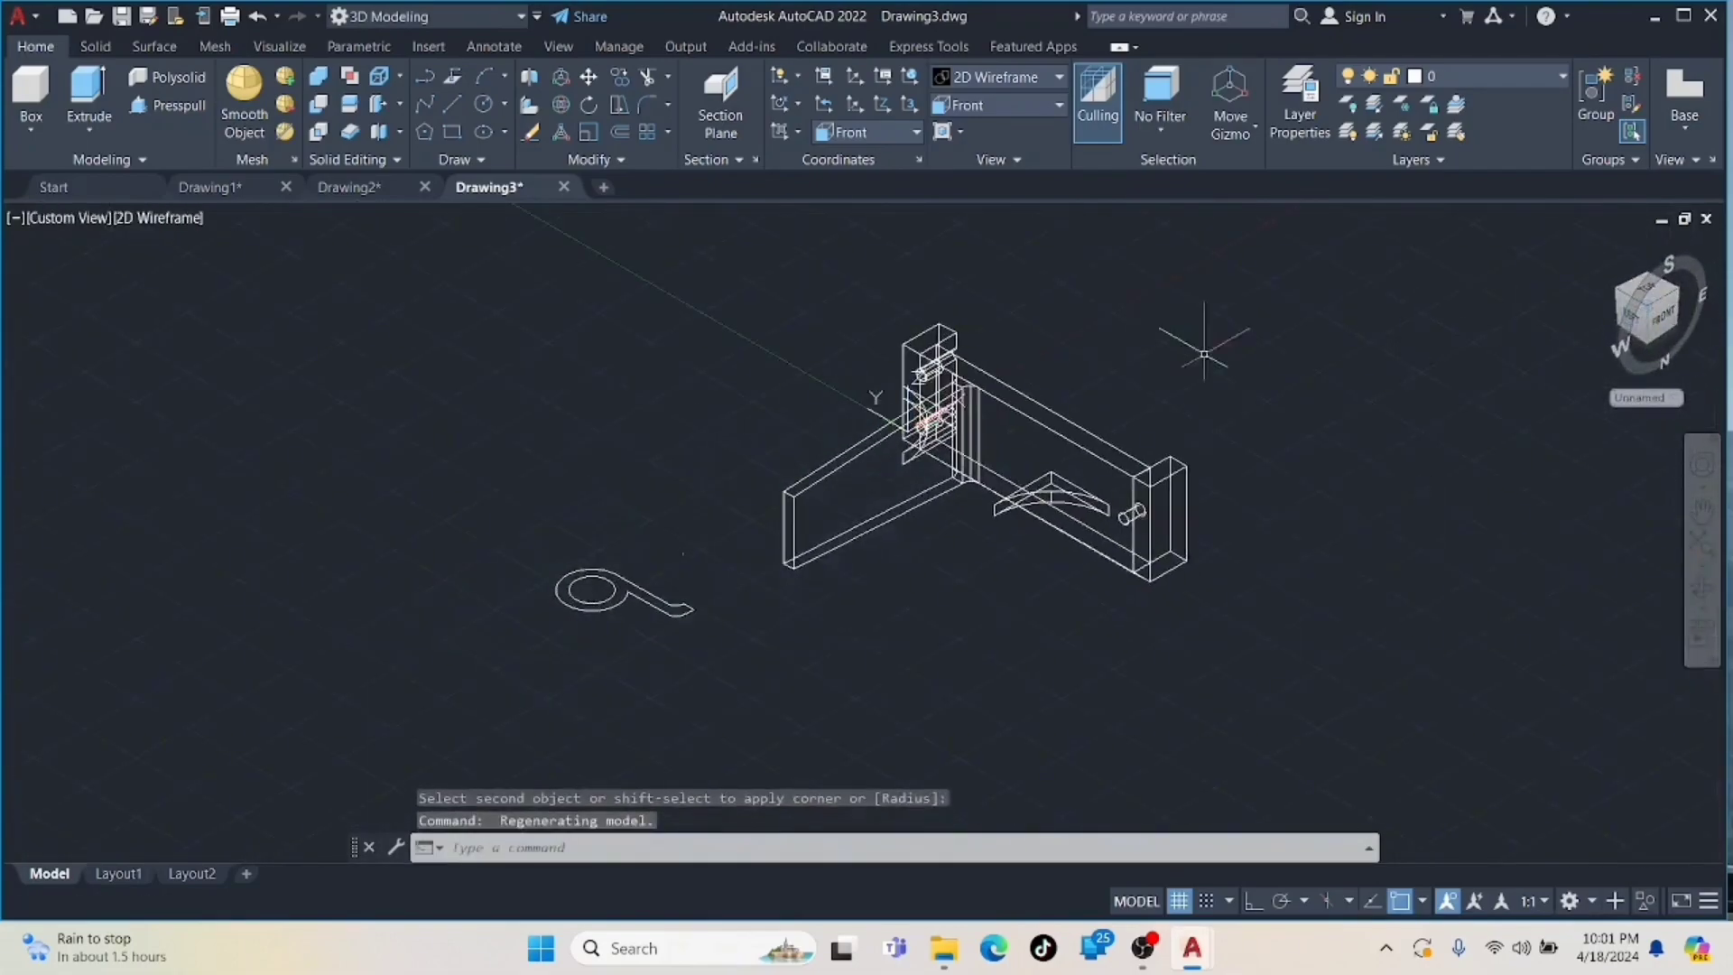
pyautogui.click(201, 106)
pyautogui.click(593, 593)
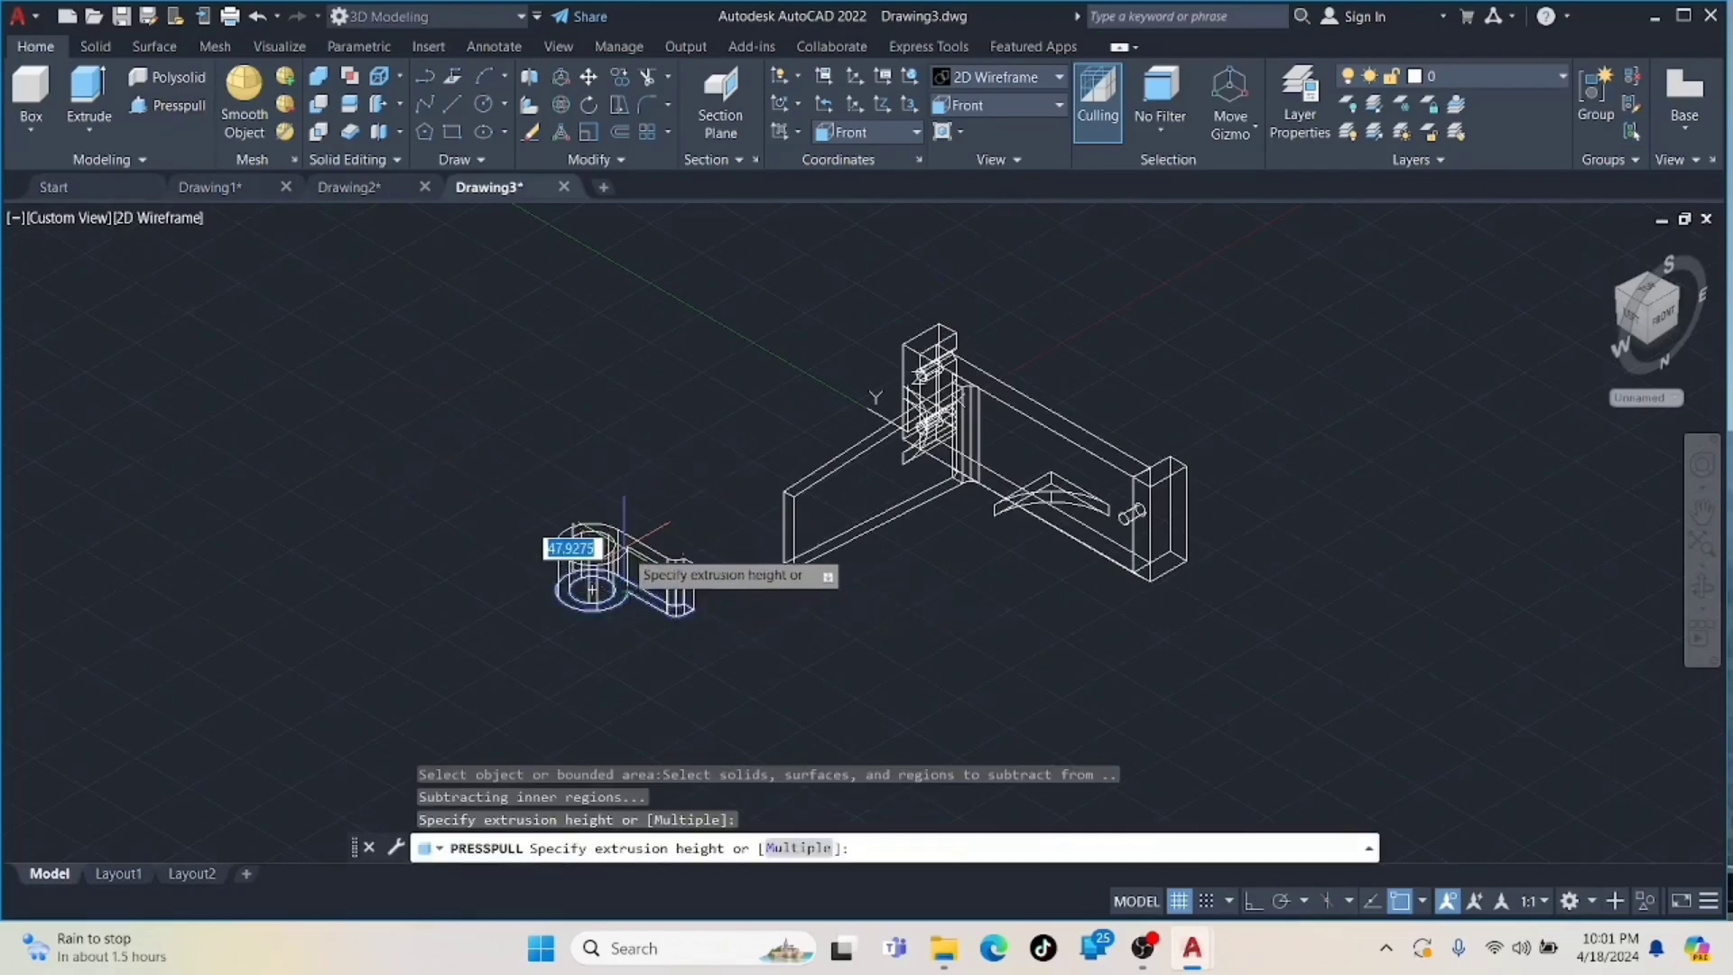
pyautogui.write('76')
pyautogui.press('Return')
pyautogui.scroll(3, 655, 519)
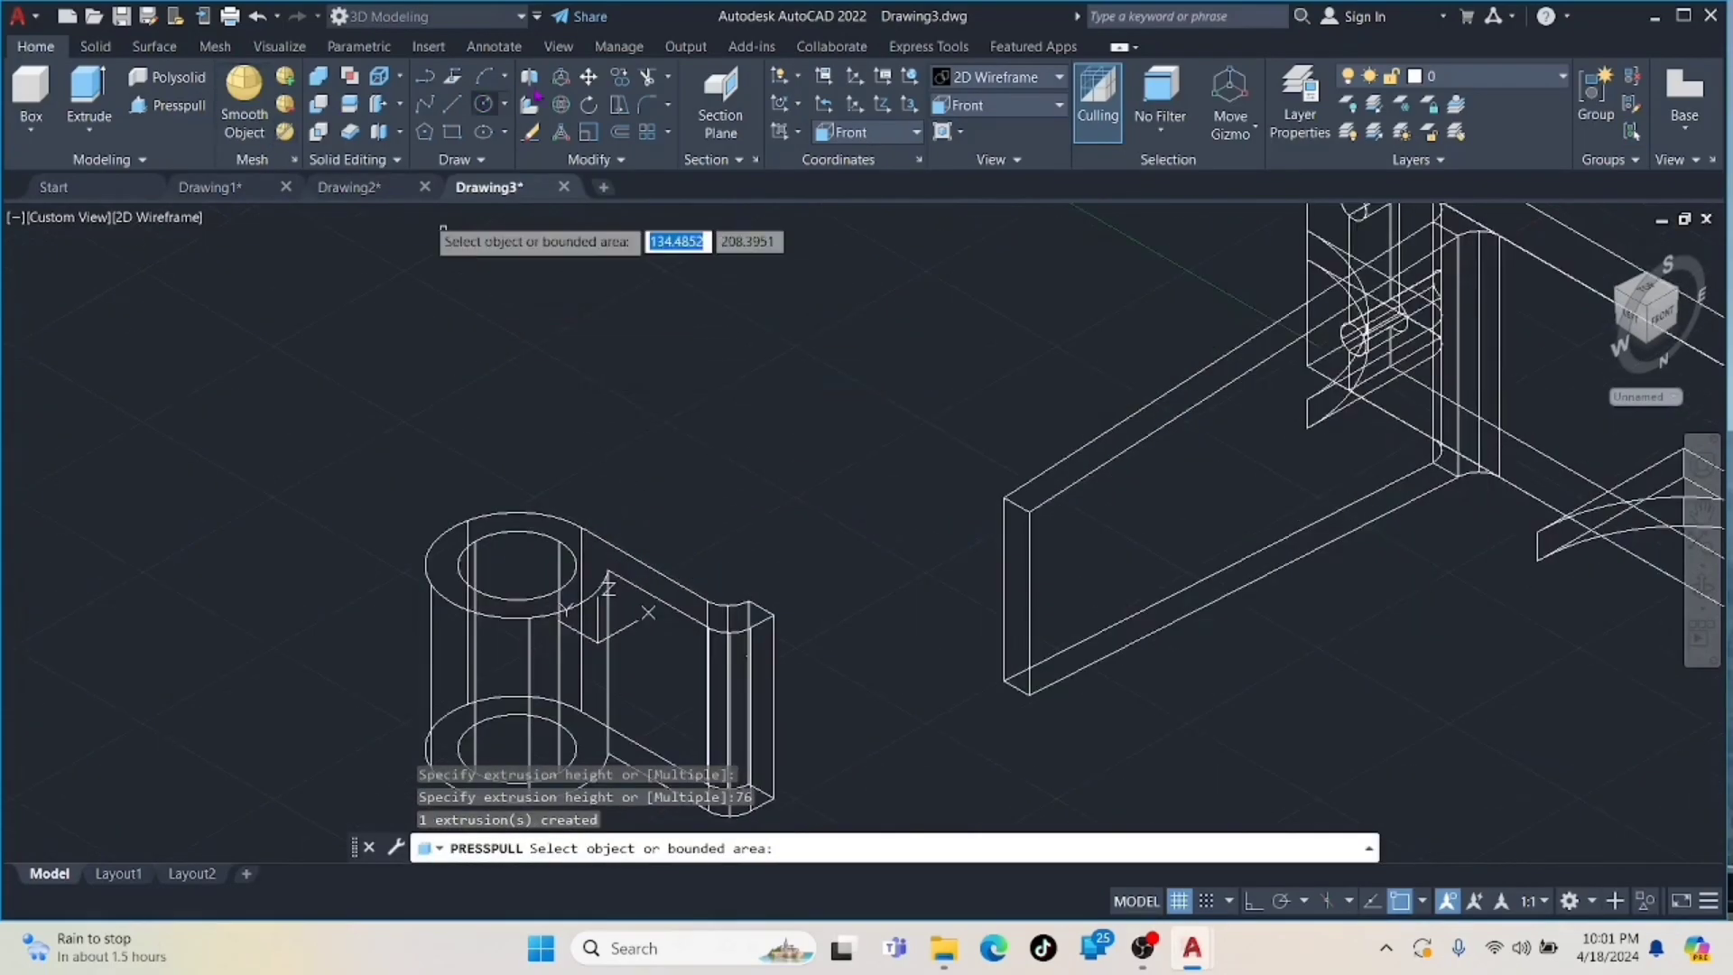
# - Move the extruded ring-and-arm solid by its foot's top corner onto the top corner of the tapered plate's narrow end
pyautogui.click(589, 76)
pyautogui.click(688, 591)
pyautogui.press('Return')
pyautogui.click(769, 610)
pyautogui.click(1029, 503)
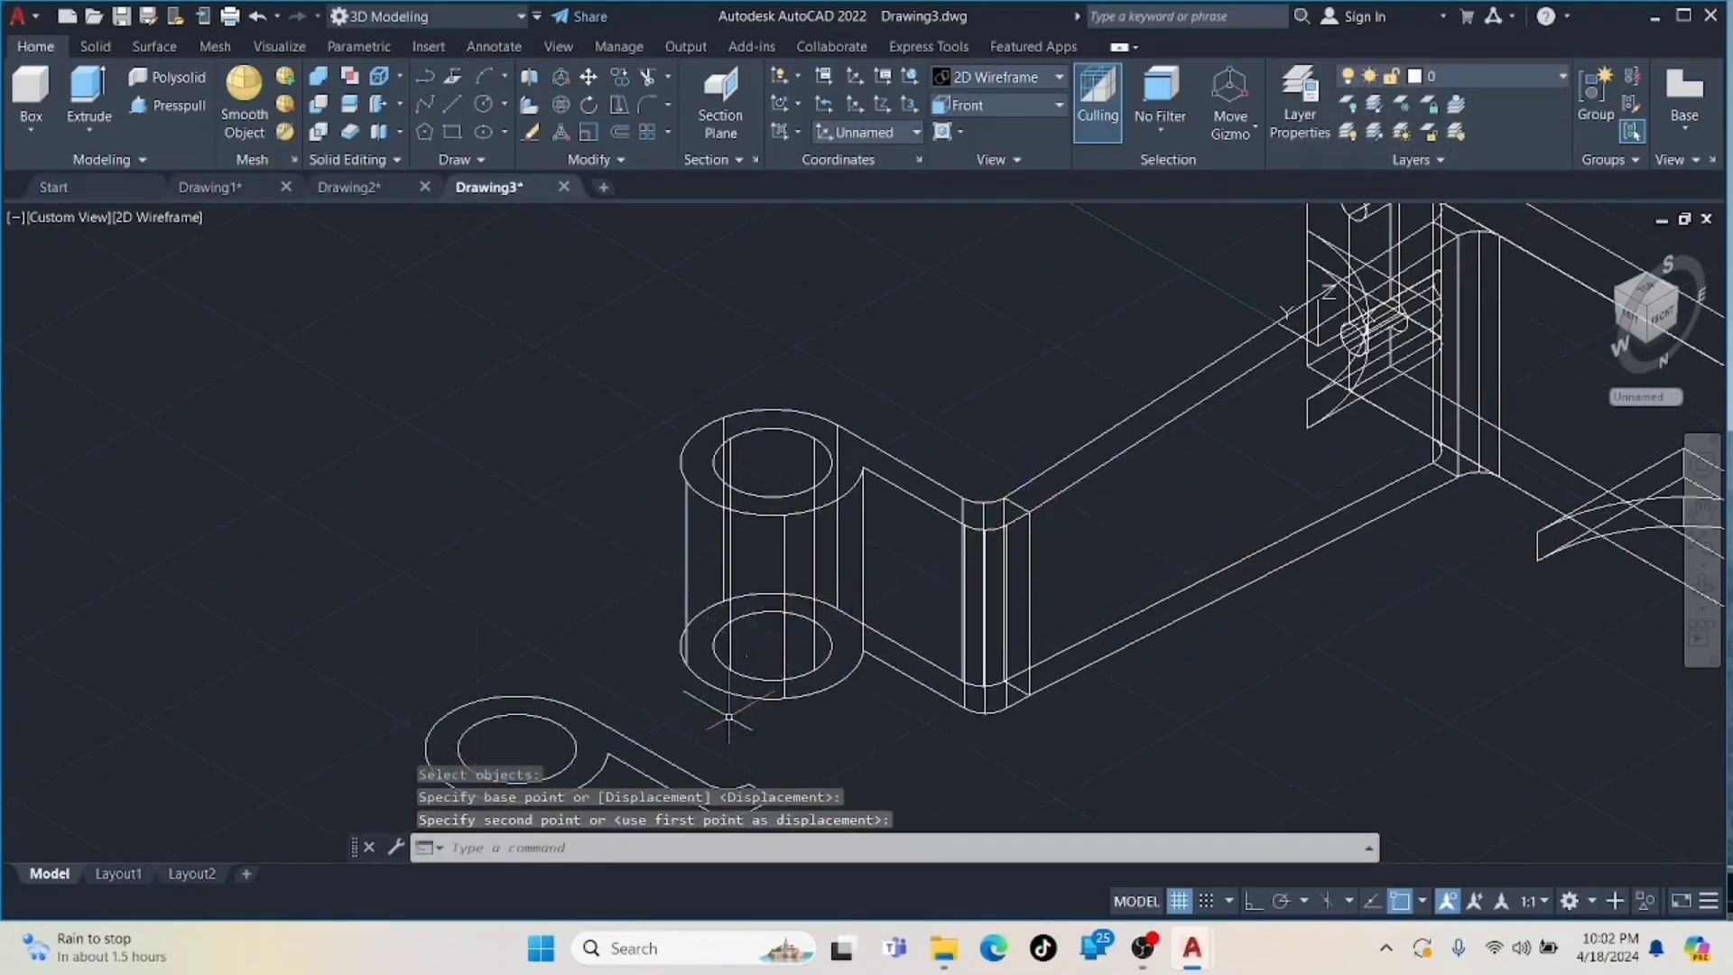
# - Try to erase the leftover ring-and-arm outline below the moved solid
pyautogui.scroll(2, 640, 727)
pyautogui.click(438, 717)
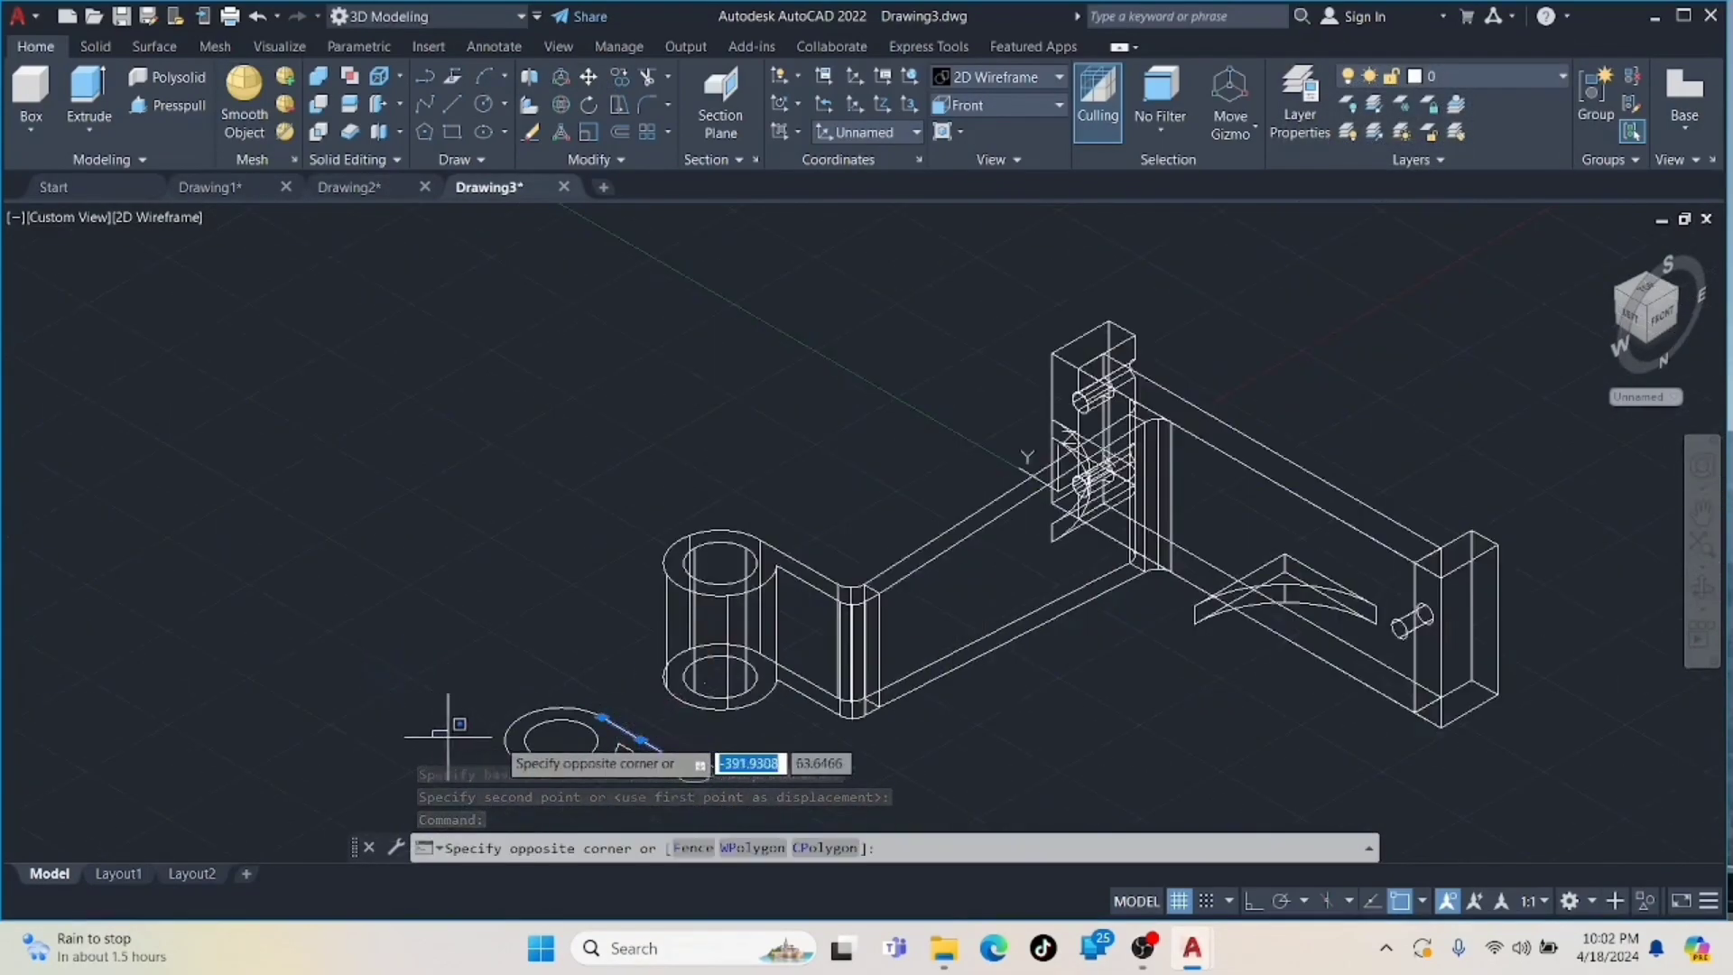
pyautogui.click(691, 790)
pyautogui.press('Delete')
pyautogui.click(545, 708)
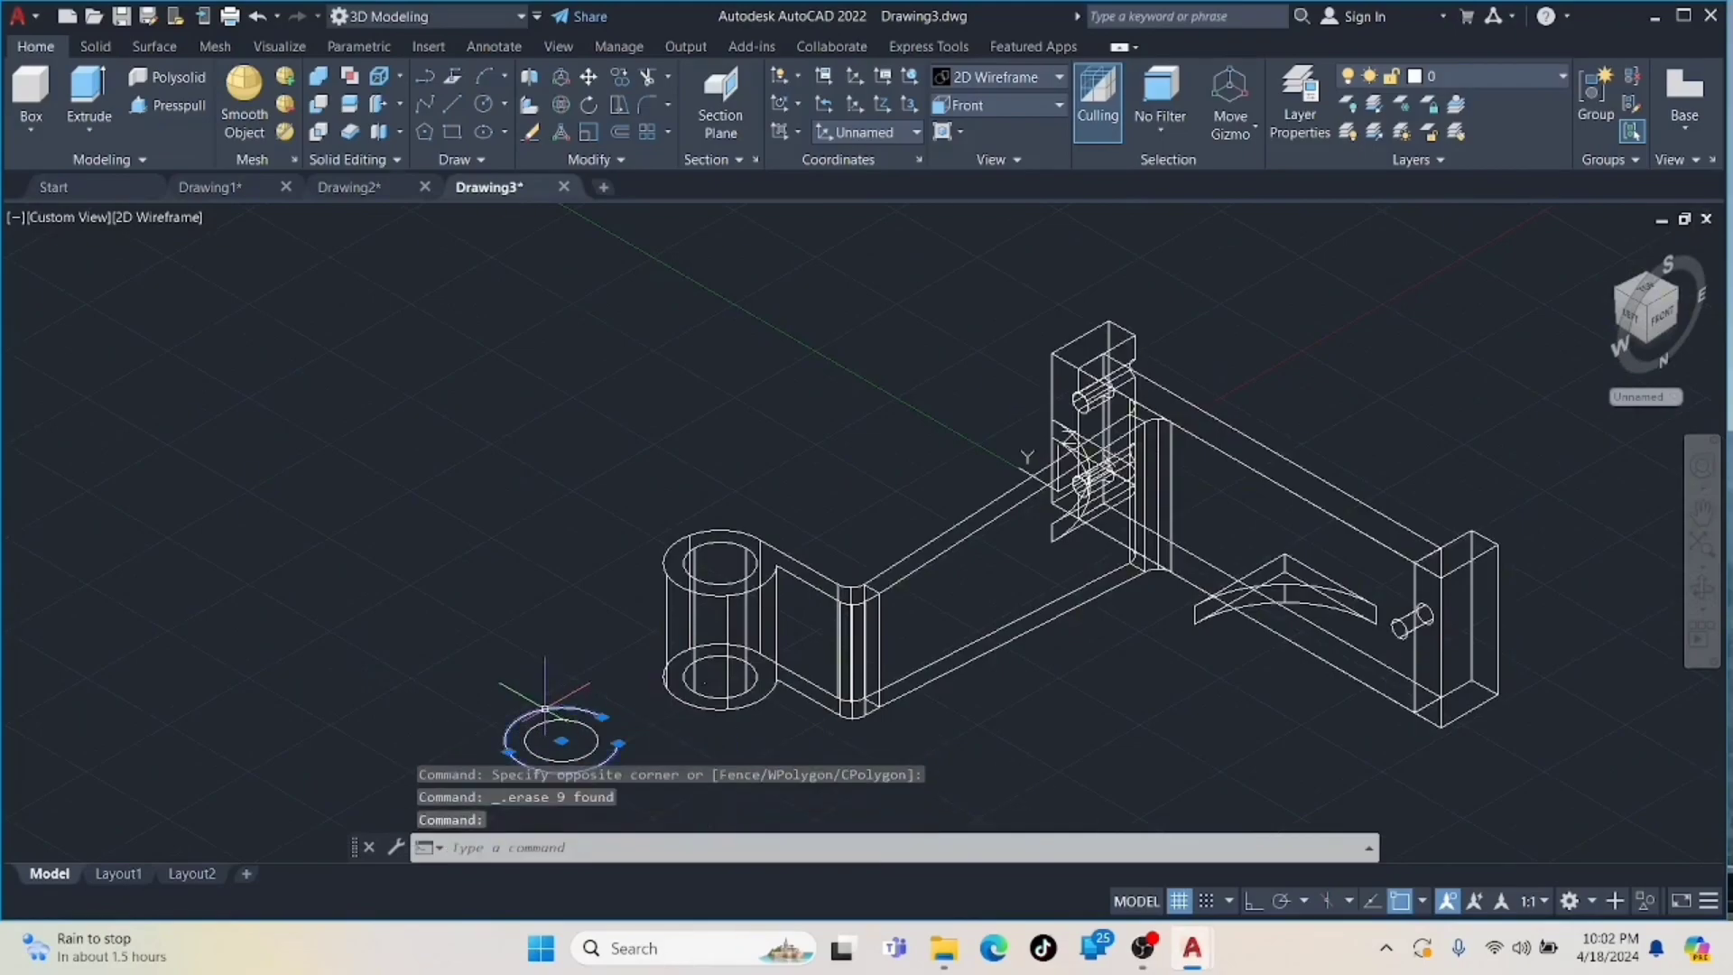
pyautogui.hotkey('ctrl', 'z')
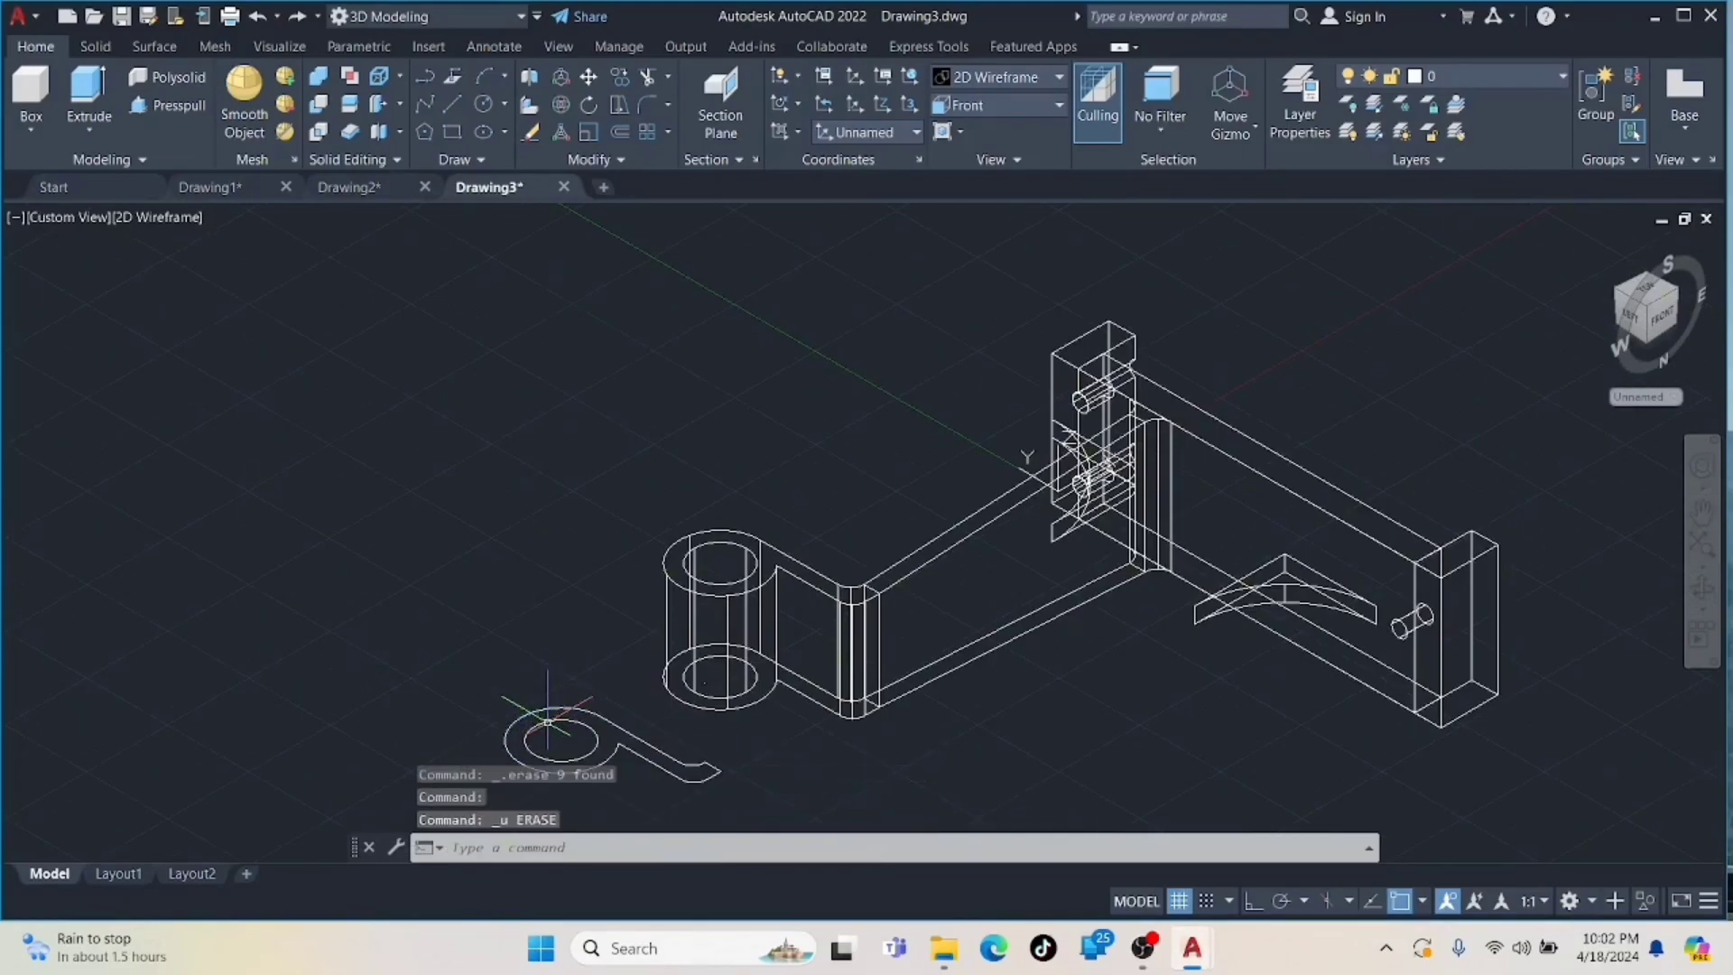
# - Move the leftover ring-and-arm outline away from the assembled solids, using the ring's centre as the base point
pyautogui.moveTo(565, 670); pyautogui.dragTo(462, 567, button='middle')
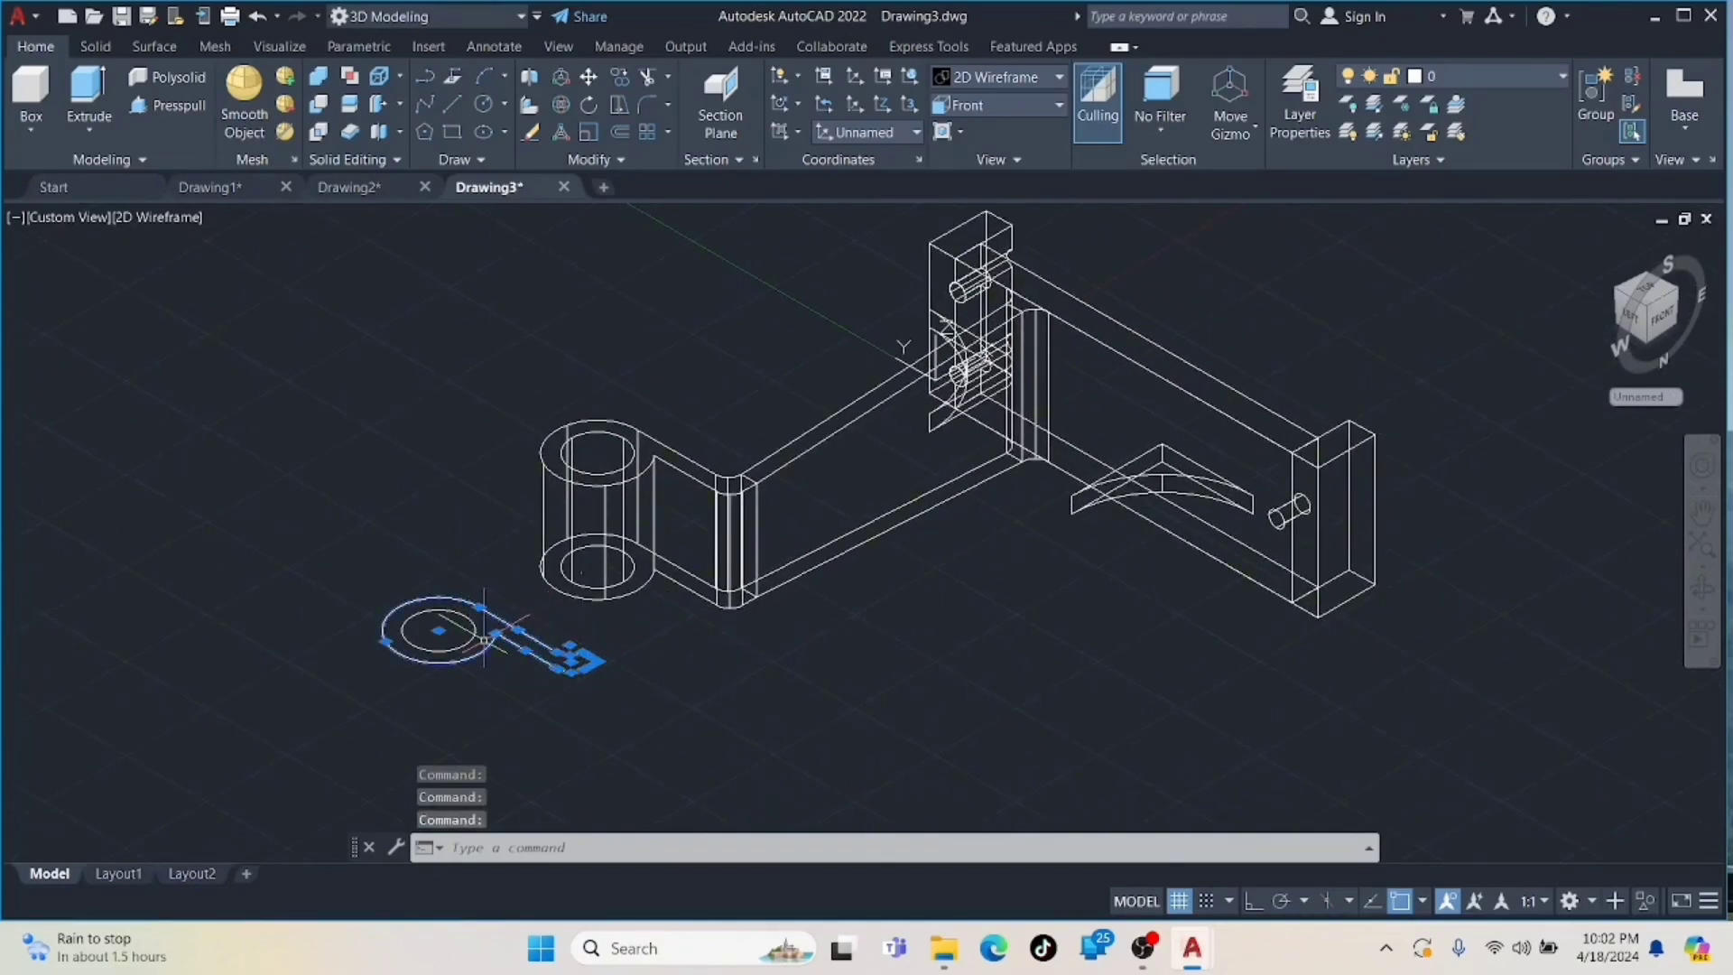
pyautogui.click(594, 80)
pyautogui.click(441, 629)
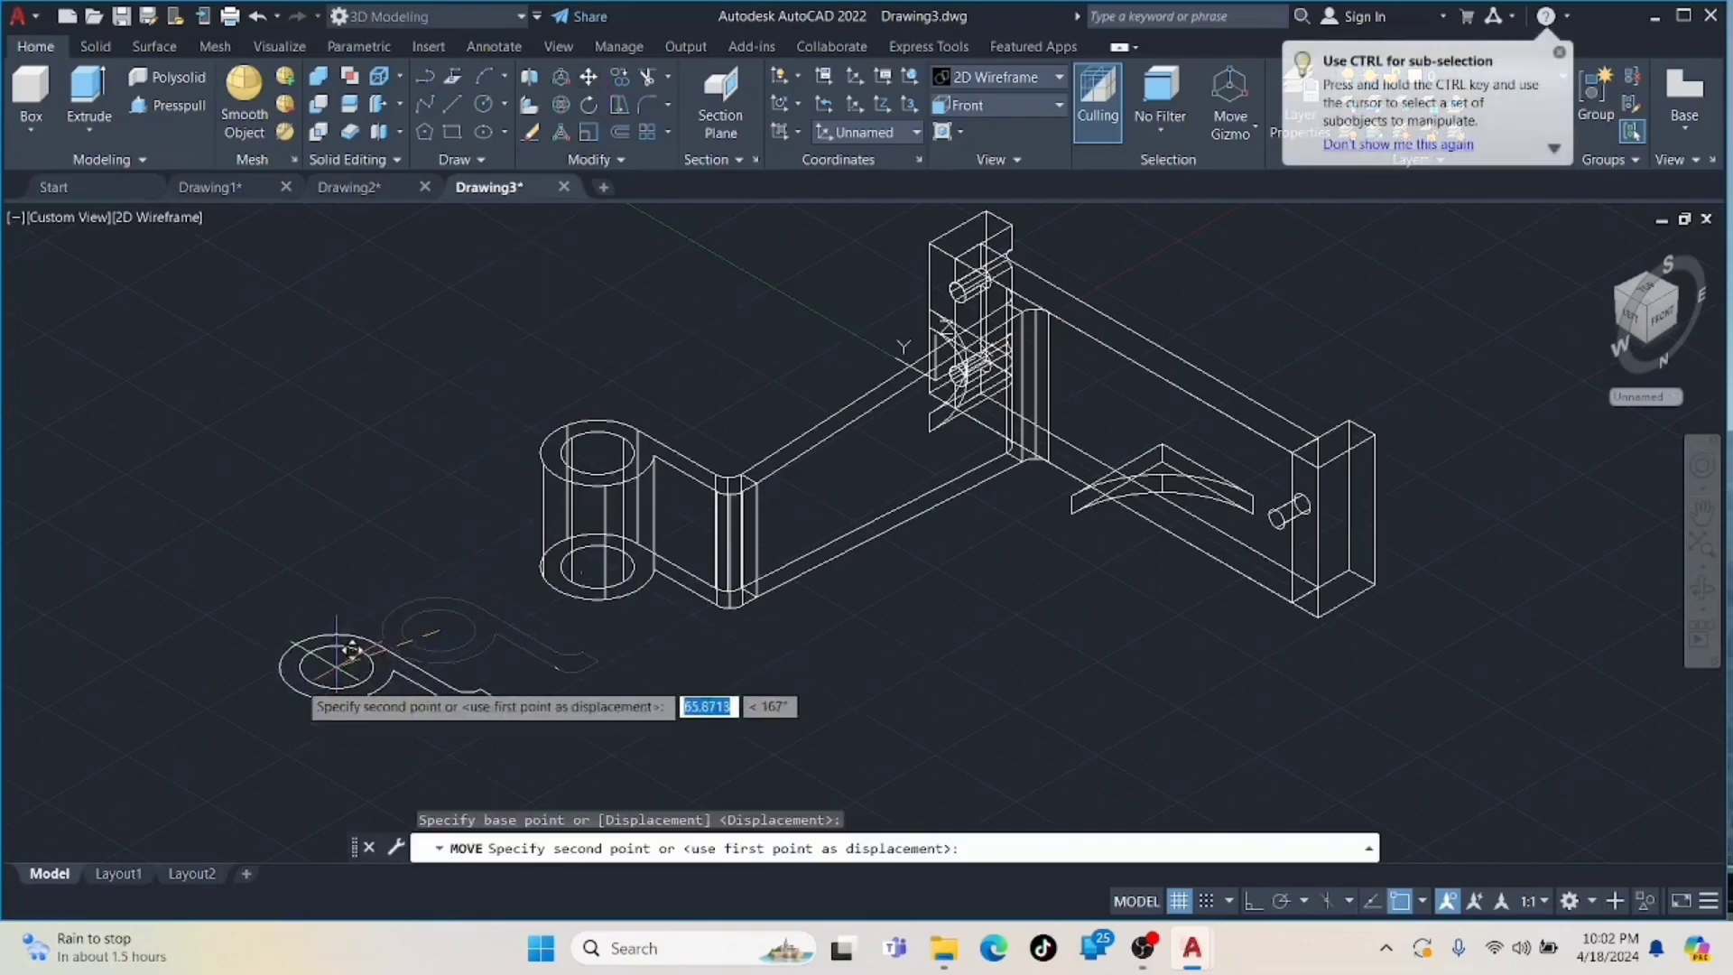
pyautogui.click(108, 711)
pyautogui.moveTo(407, 635); pyautogui.dragTo(743, 511, button='middle')
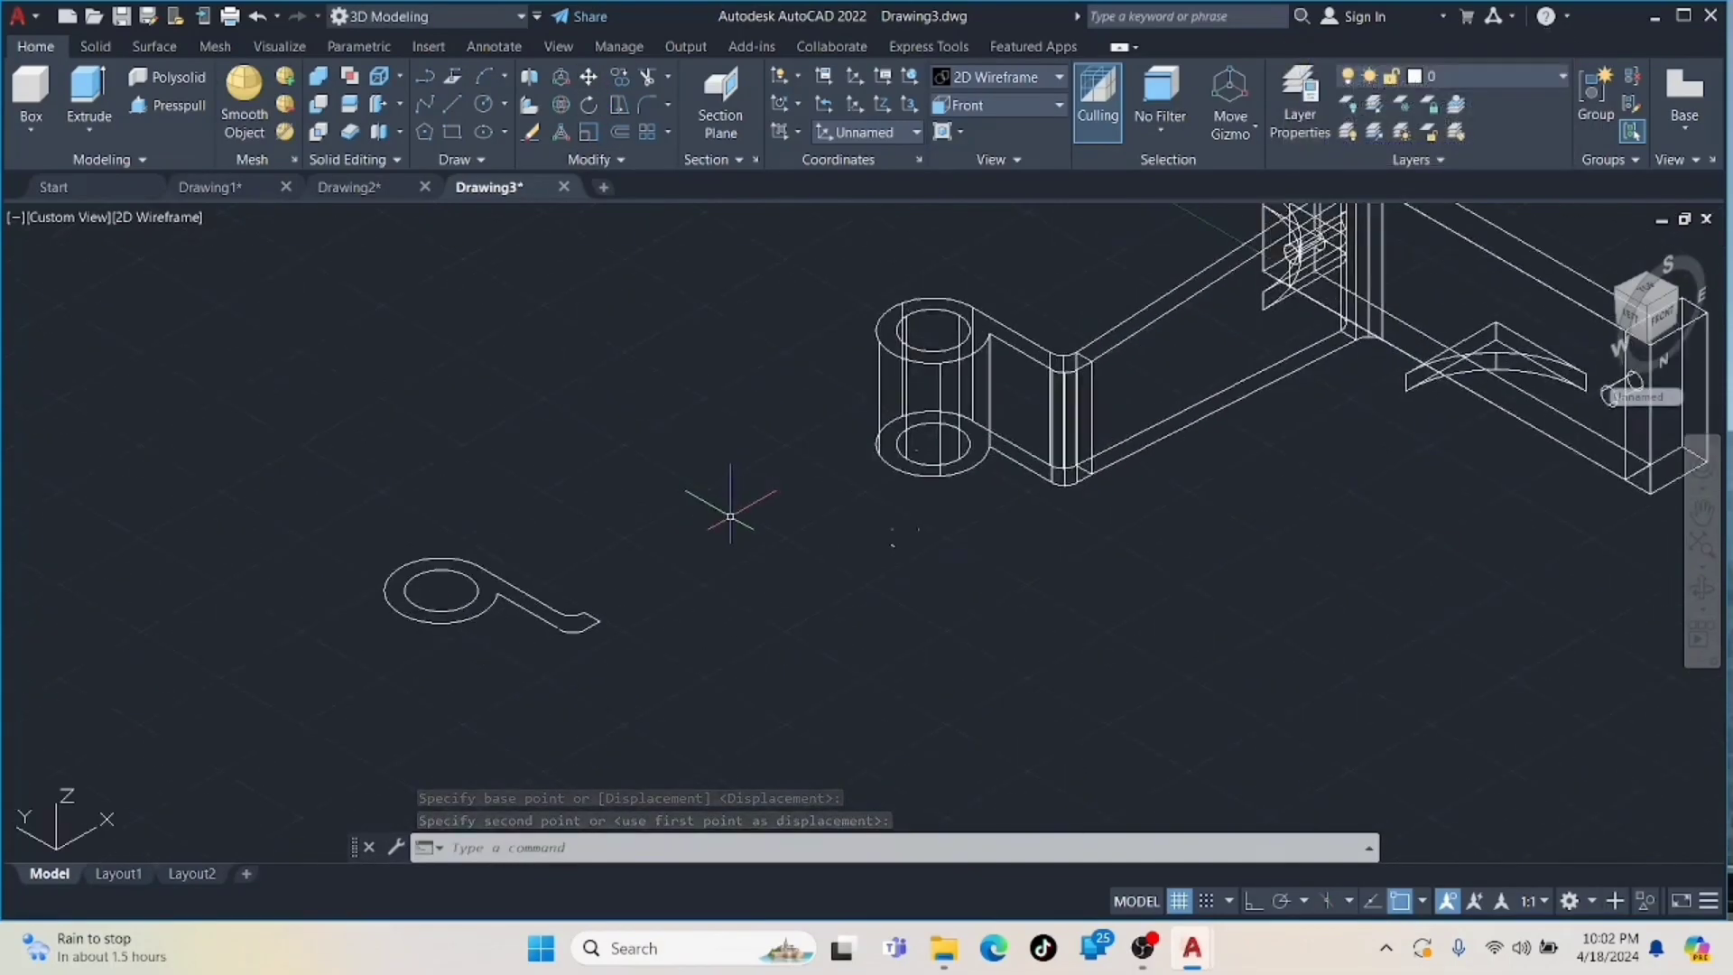
pyautogui.scroll(2, 719, 503)
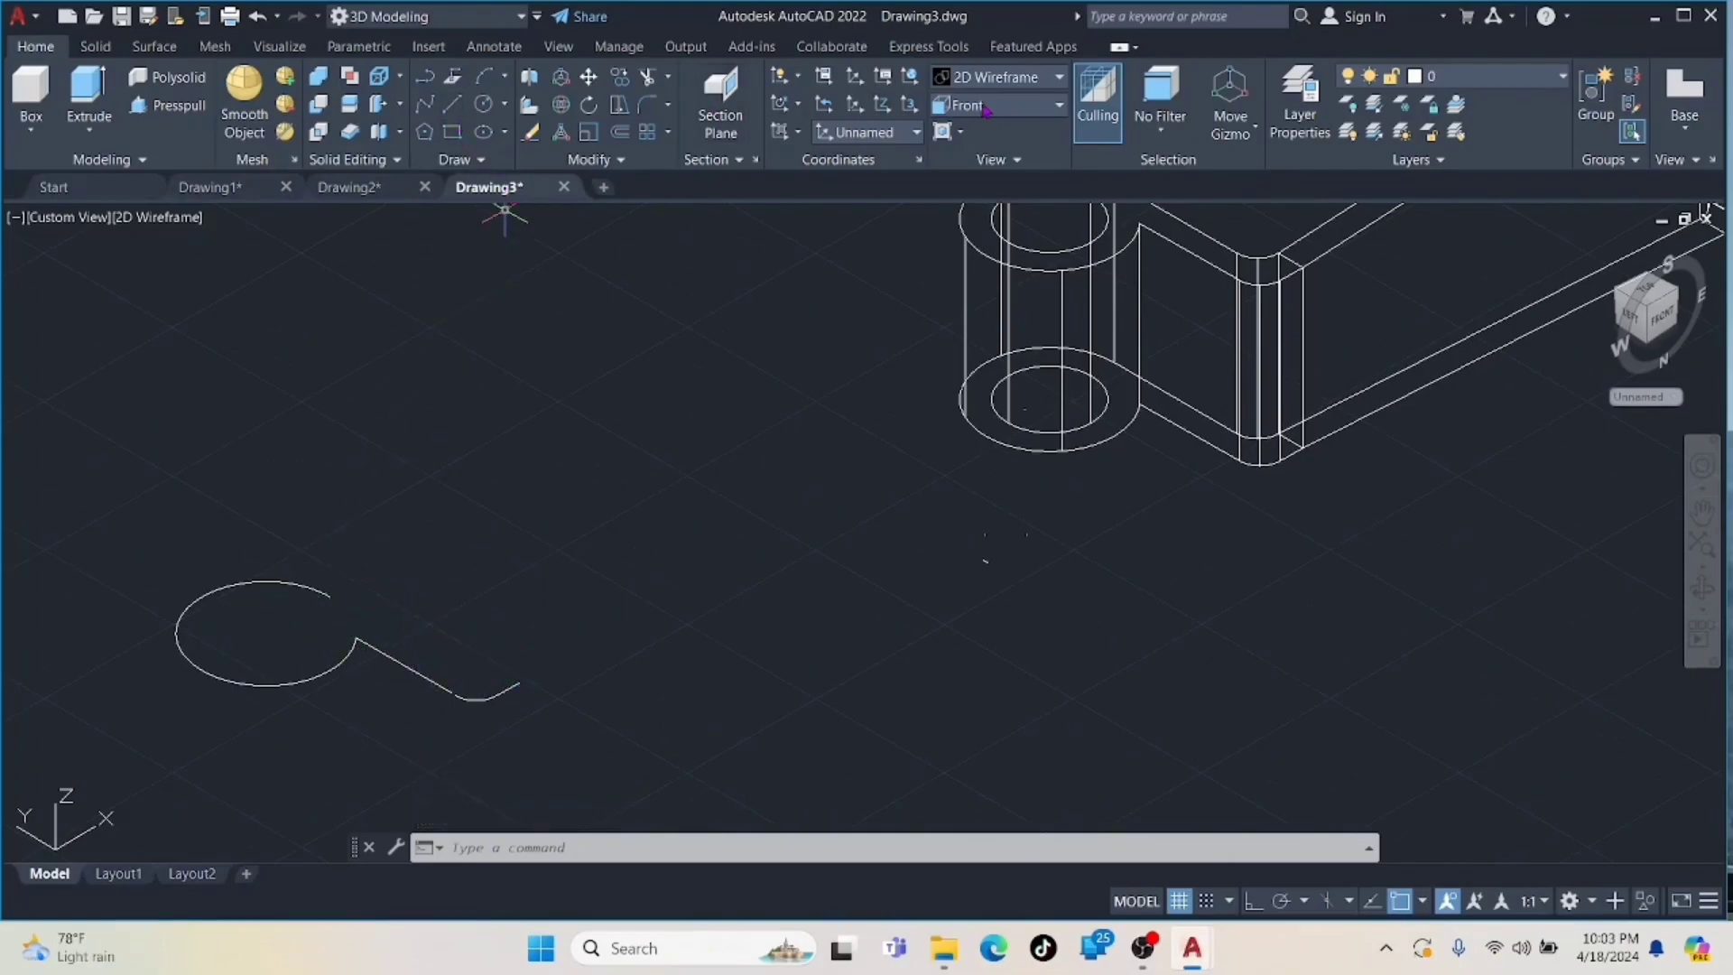
# - Turn to the top view and draw a 31-long line at 180° from the centre of the leftover outline's outer arc
pyautogui.click(1651, 287)
pyautogui.scroll(4, 993, 445)
pyautogui.moveTo(473, 402); pyautogui.dragTo(982, 575, button='middle')
pyautogui.scroll(2, 982, 574)
pyautogui.write('l')
pyautogui.press('Return')
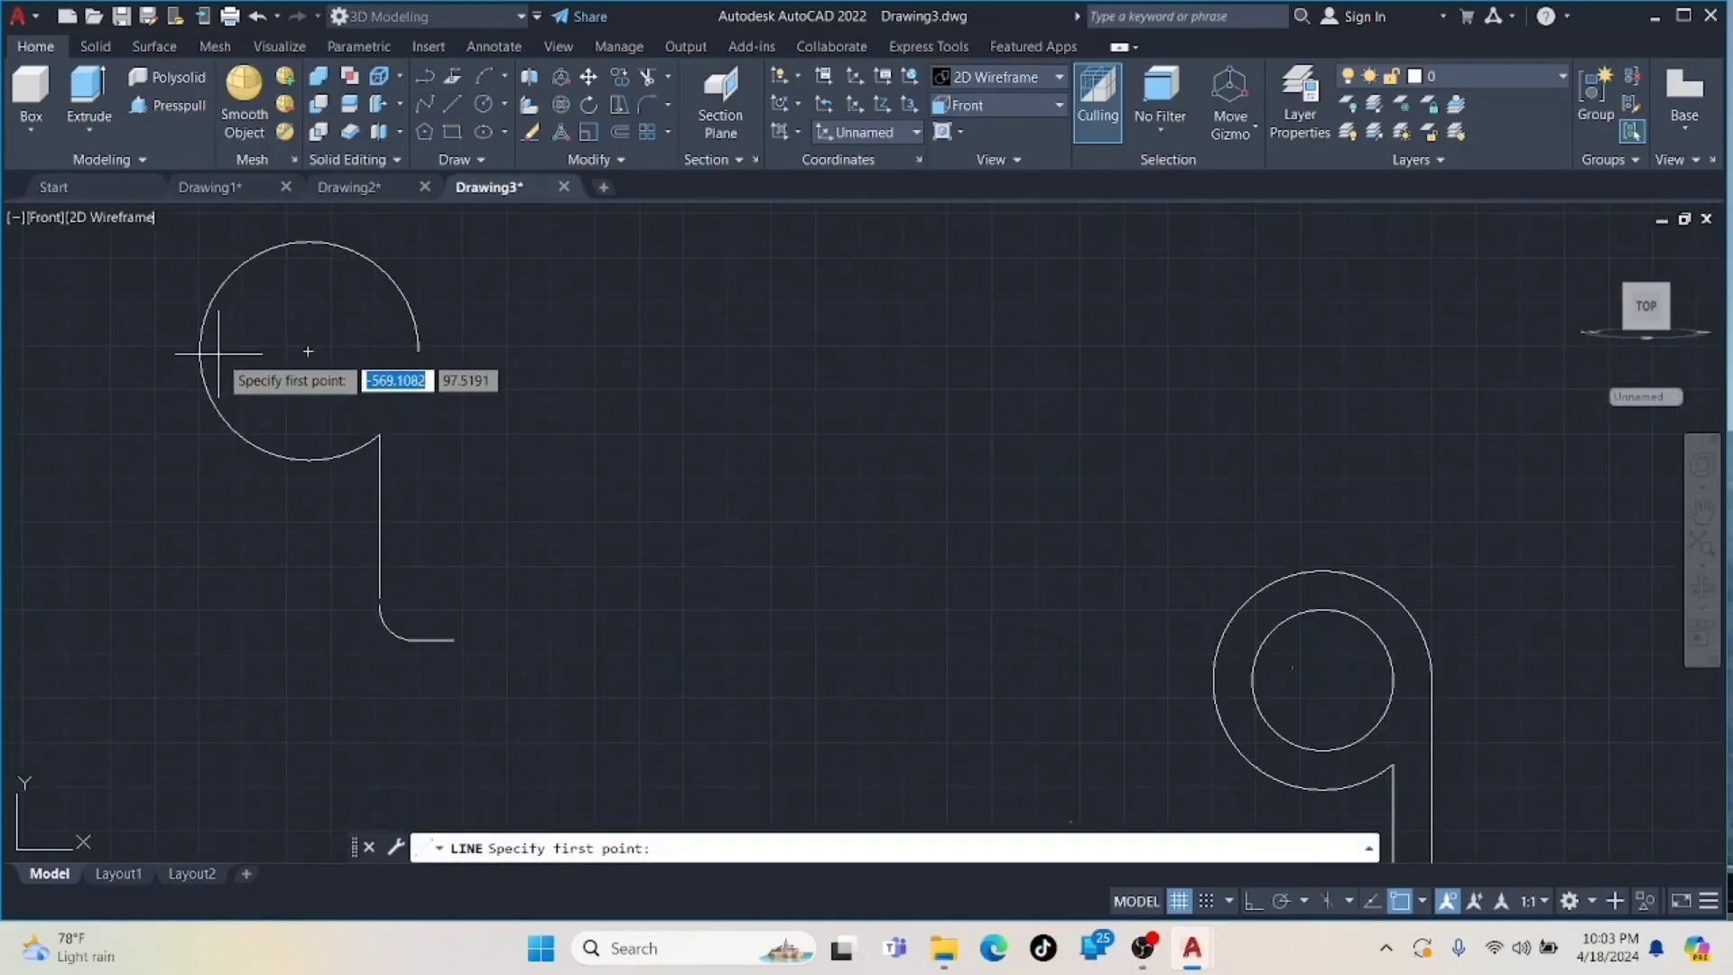
pyautogui.click(308, 352)
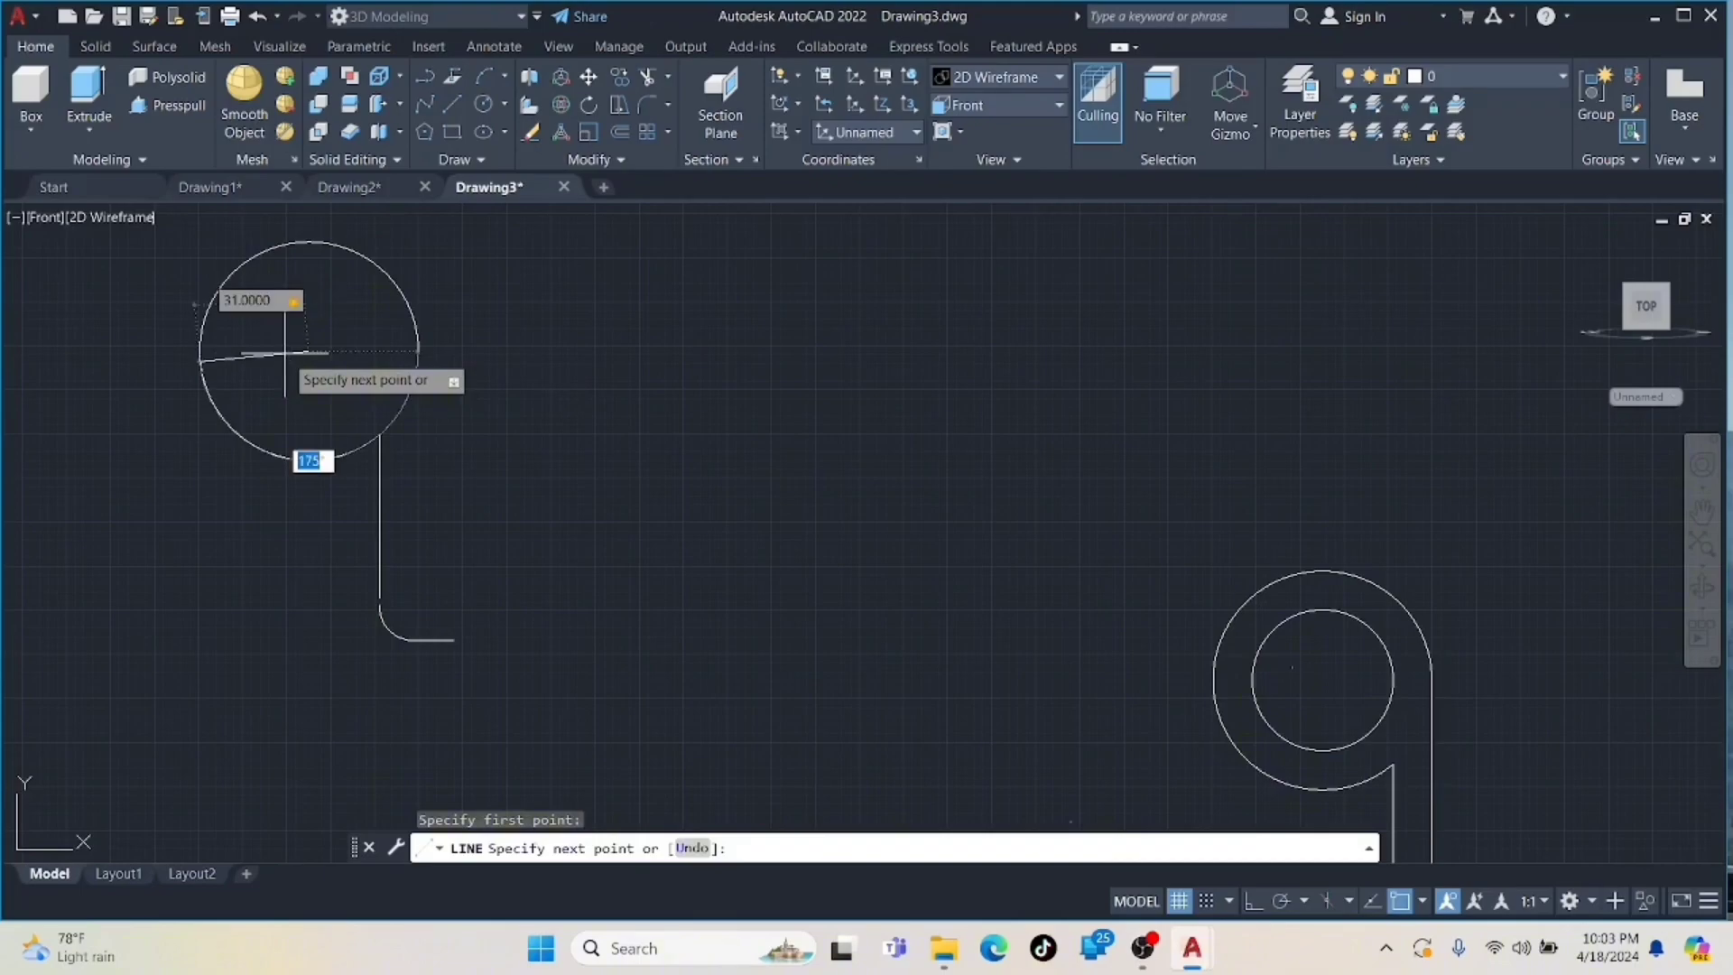
pyautogui.write('180')
pyautogui.press('Return')
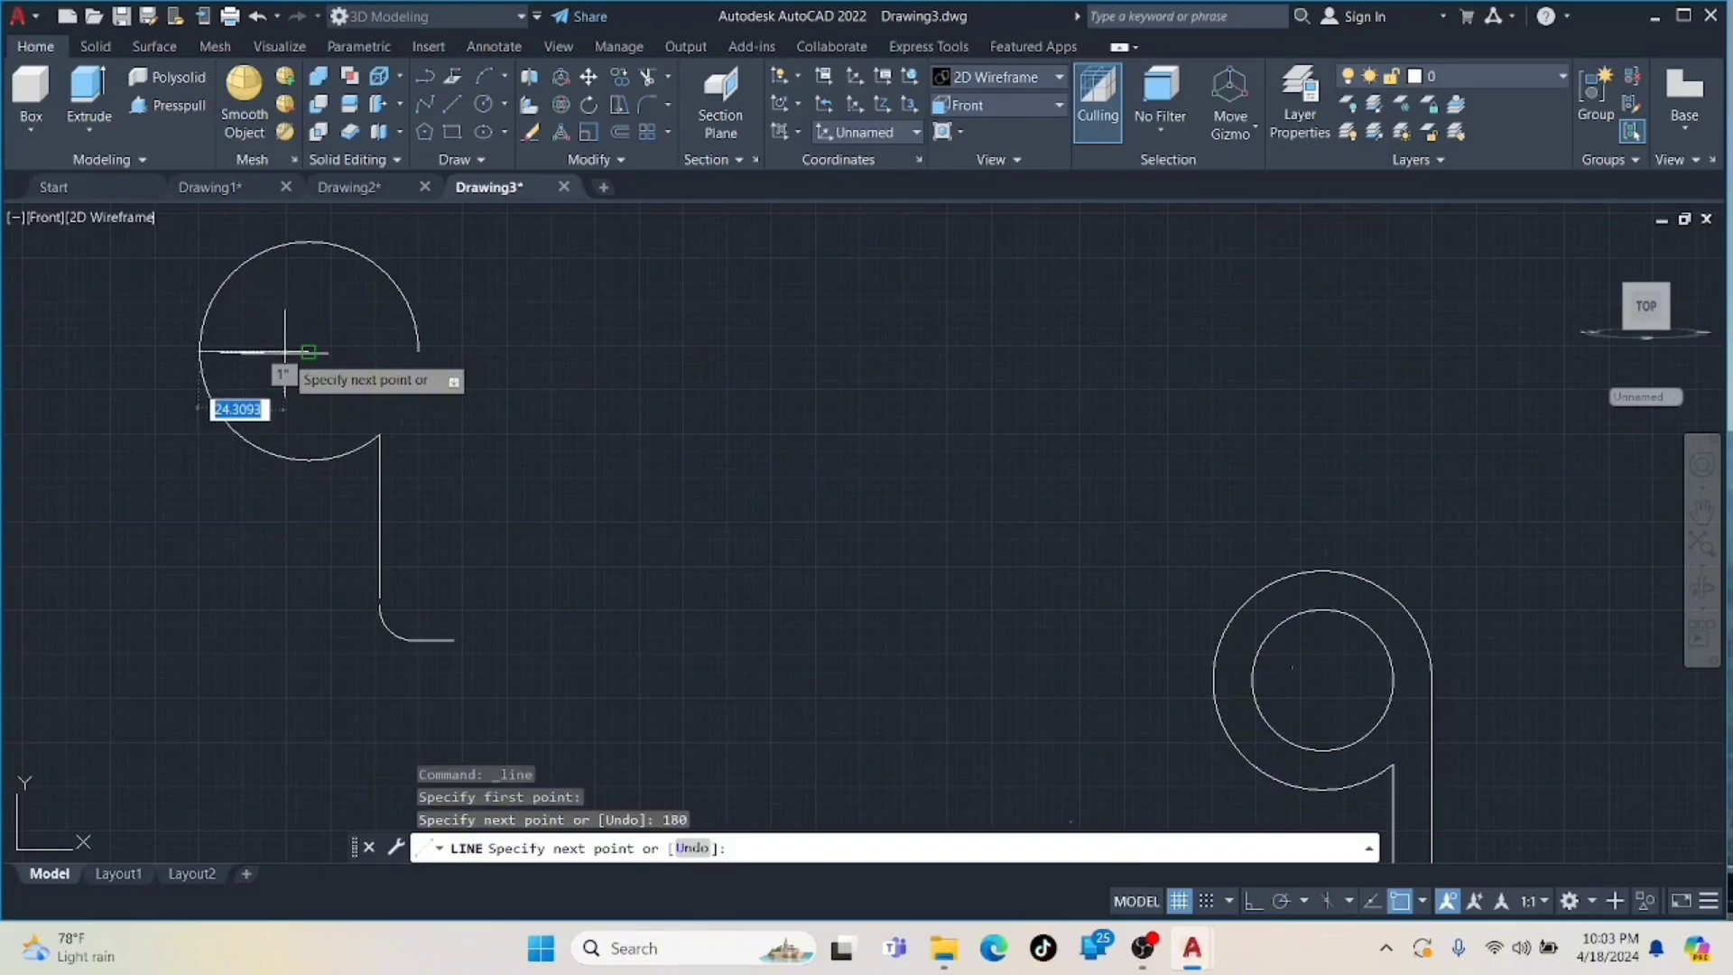
# - Continue the line from the arc's quadrant with a 250-long segment at 270°
pyautogui.moveTo(198, 799); pyautogui.dragTo(199, 650, button='middle')
pyautogui.scroll(-3, 199, 650)
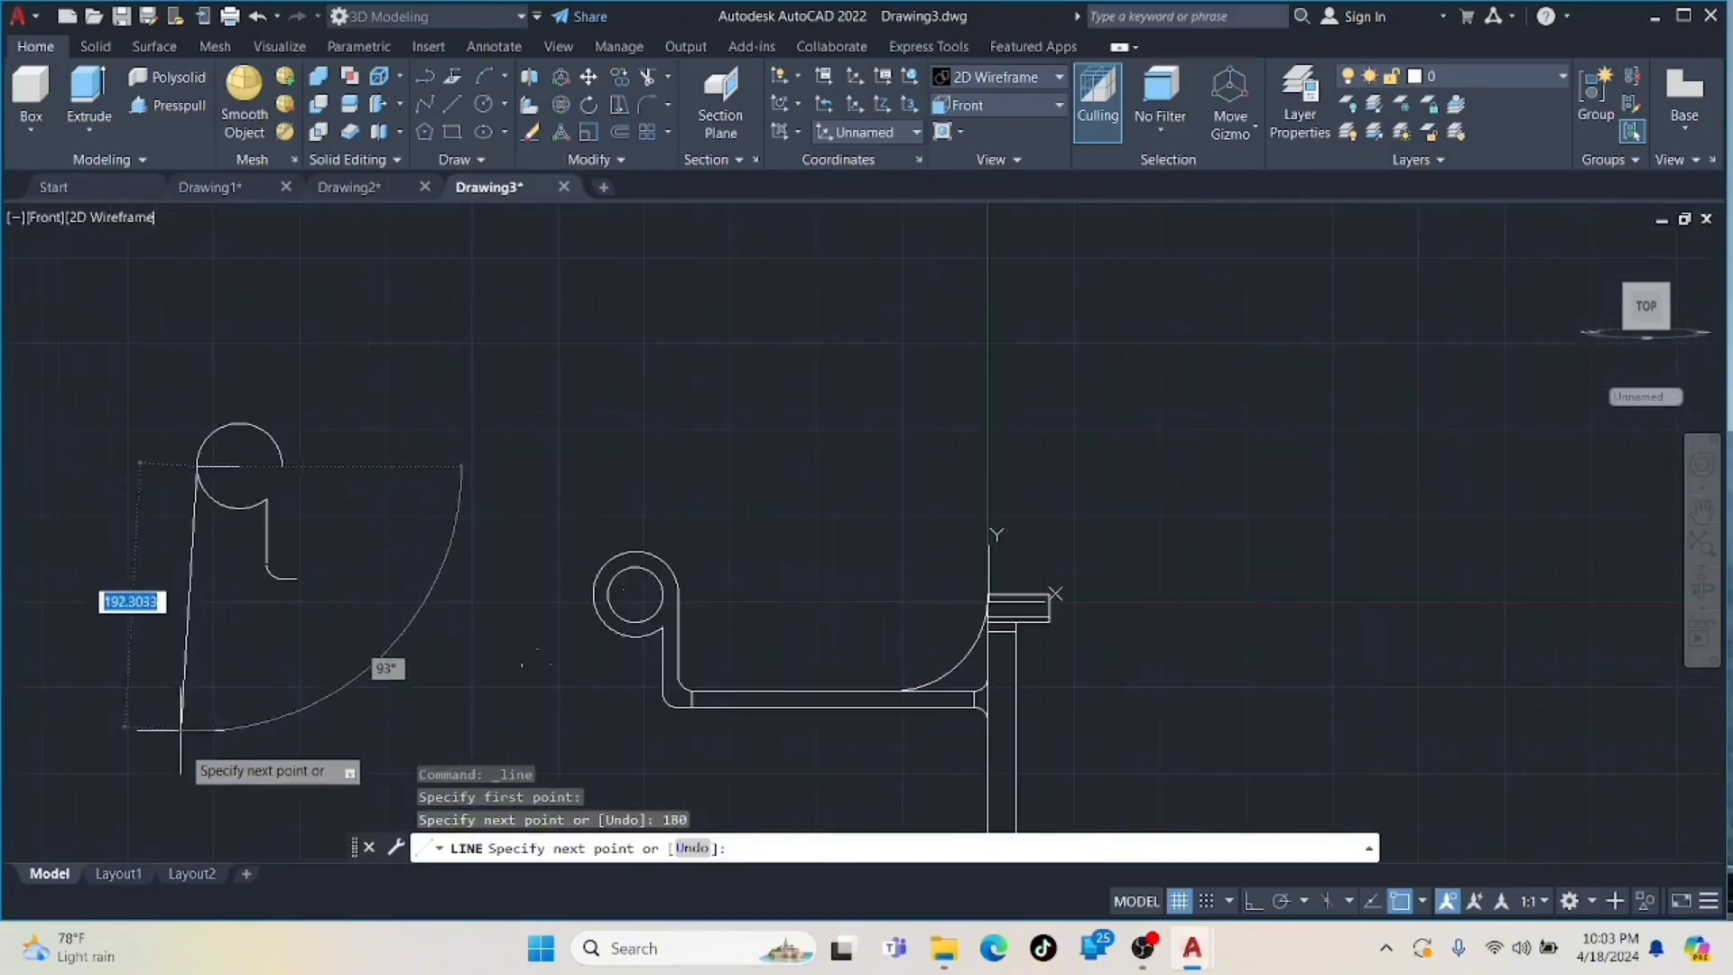
pyautogui.write('27')
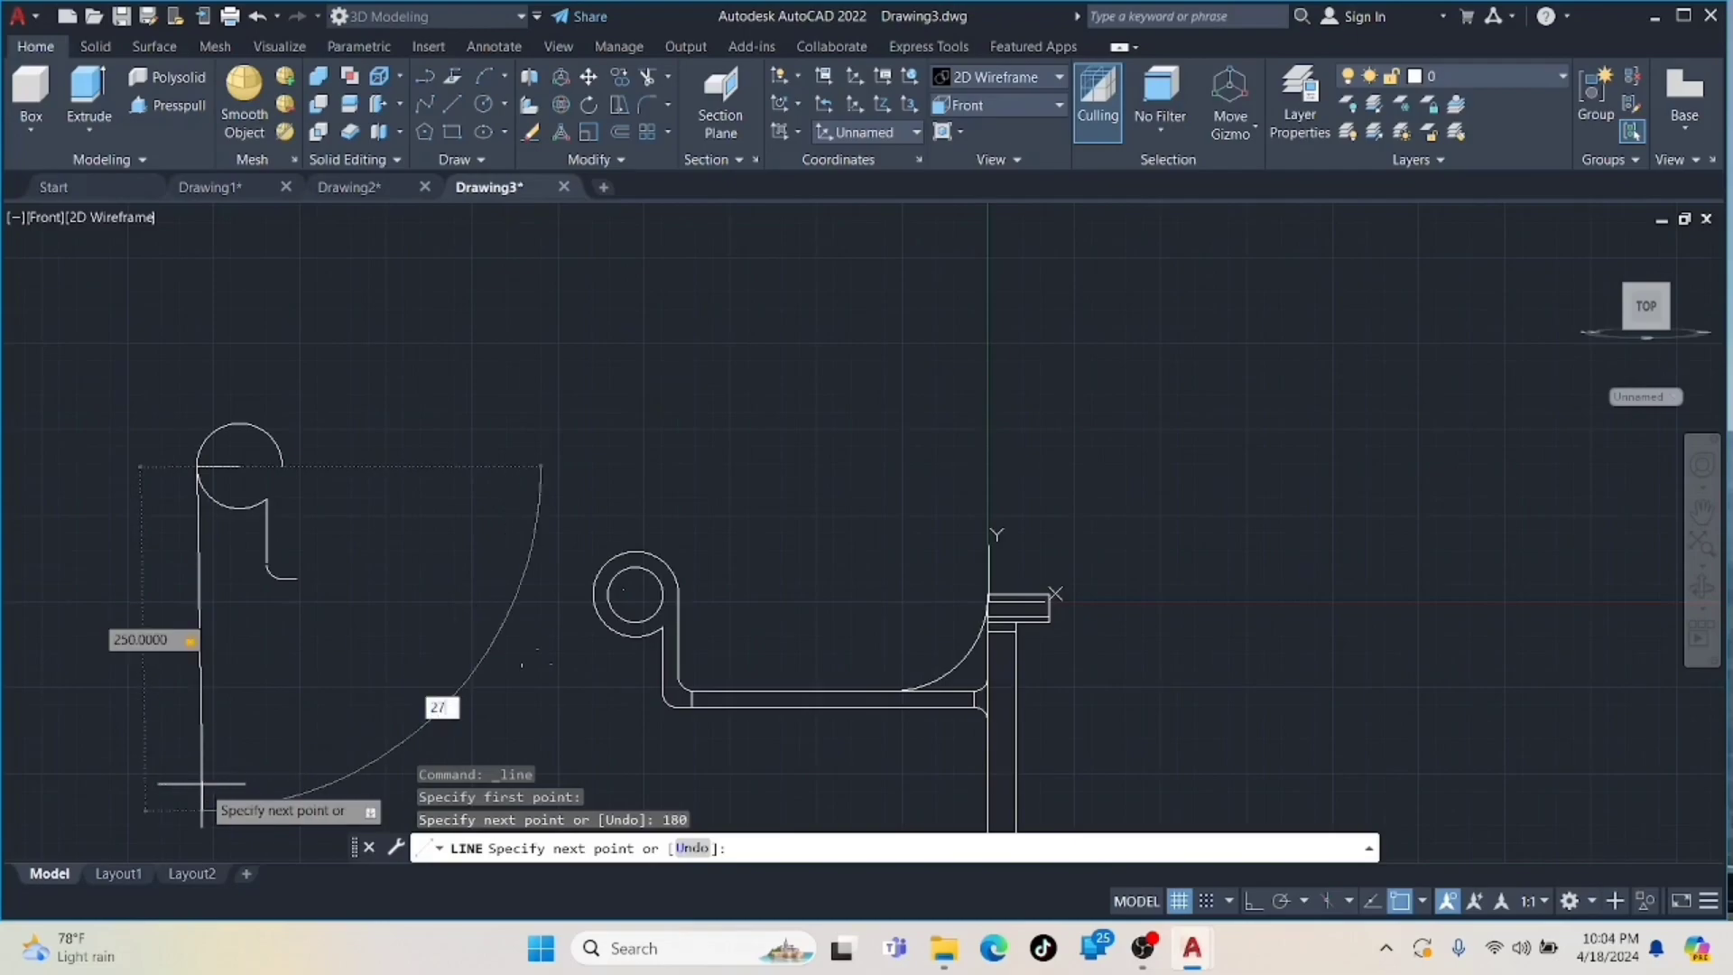
pyautogui.write('0')
pyautogui.press('Return')
pyautogui.press('Escape')
# - Draw a horizontal line 215 long from the end of the outline's foot and continue it 98 at 270°
pyautogui.scroll(2, 360, 616)
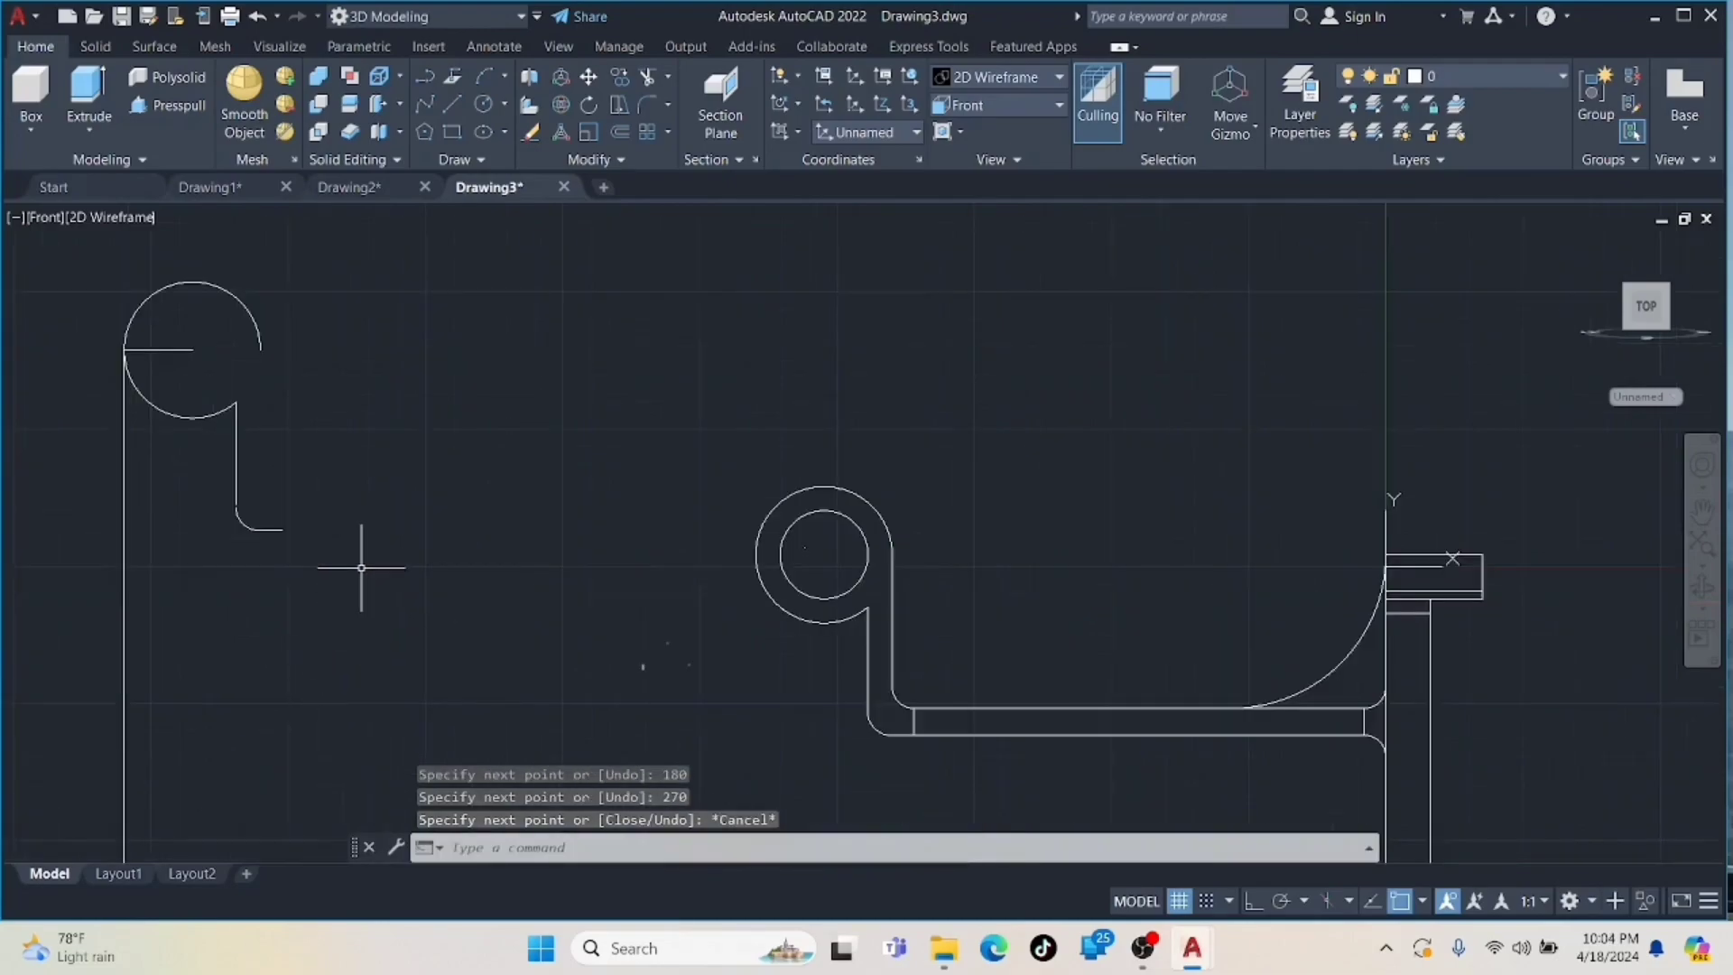
pyautogui.click(452, 105)
pyautogui.scroll(2, 271, 510)
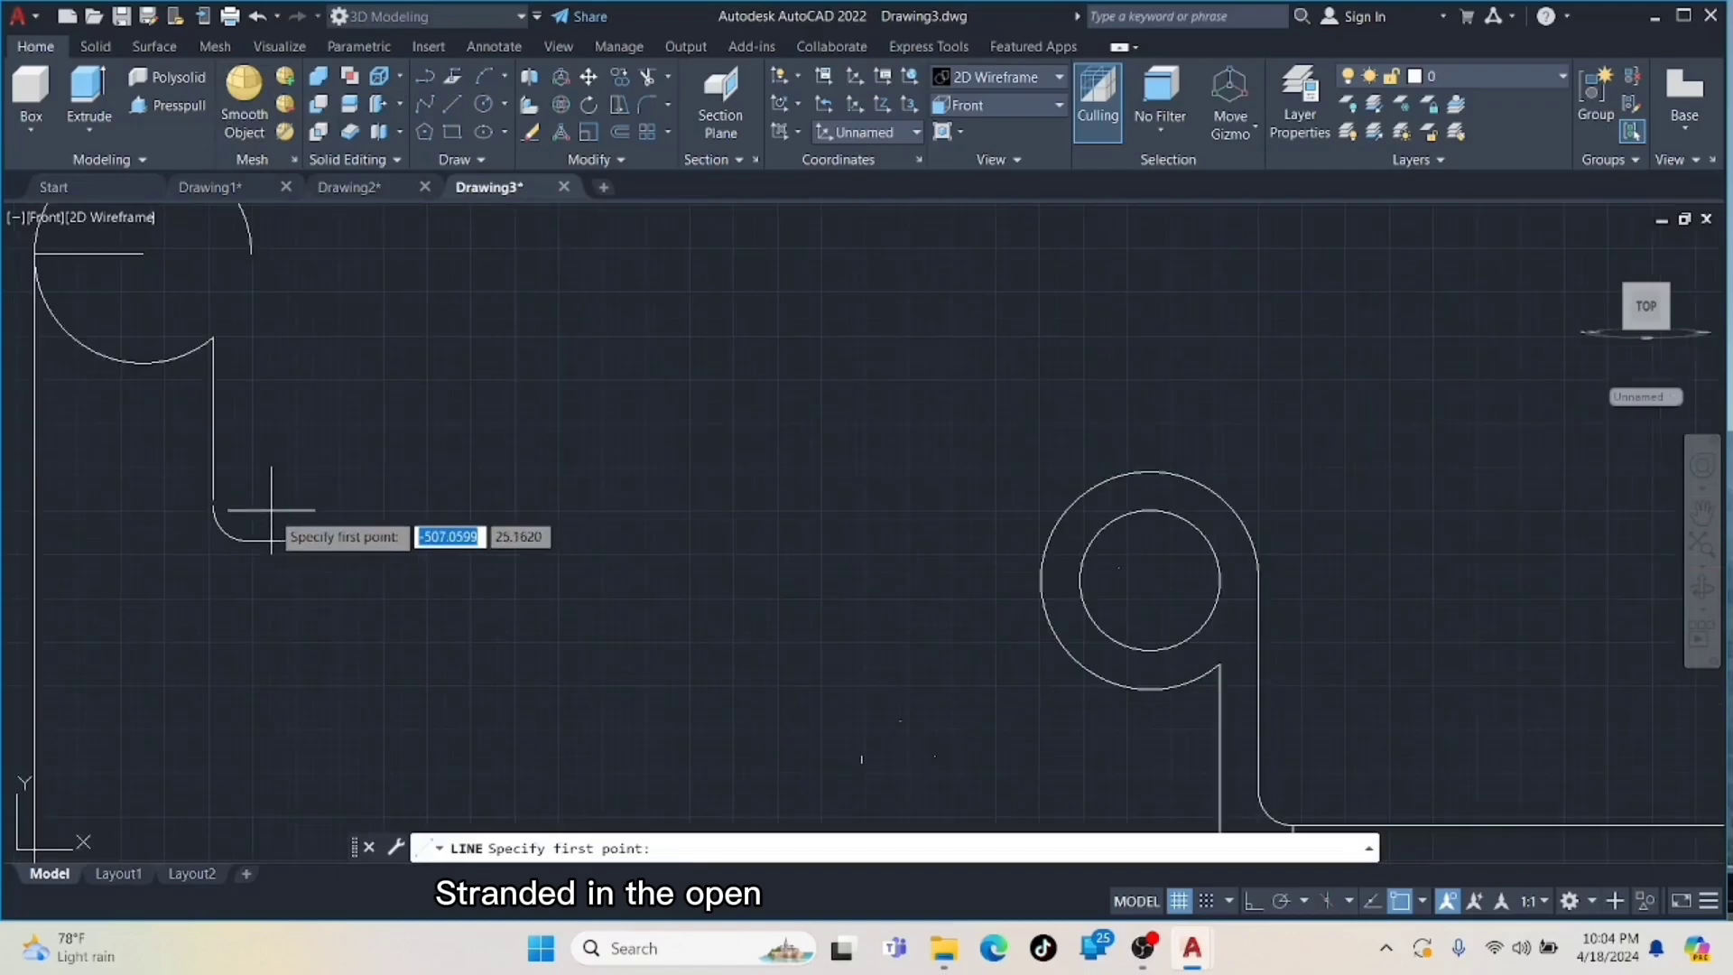
pyautogui.click(286, 540)
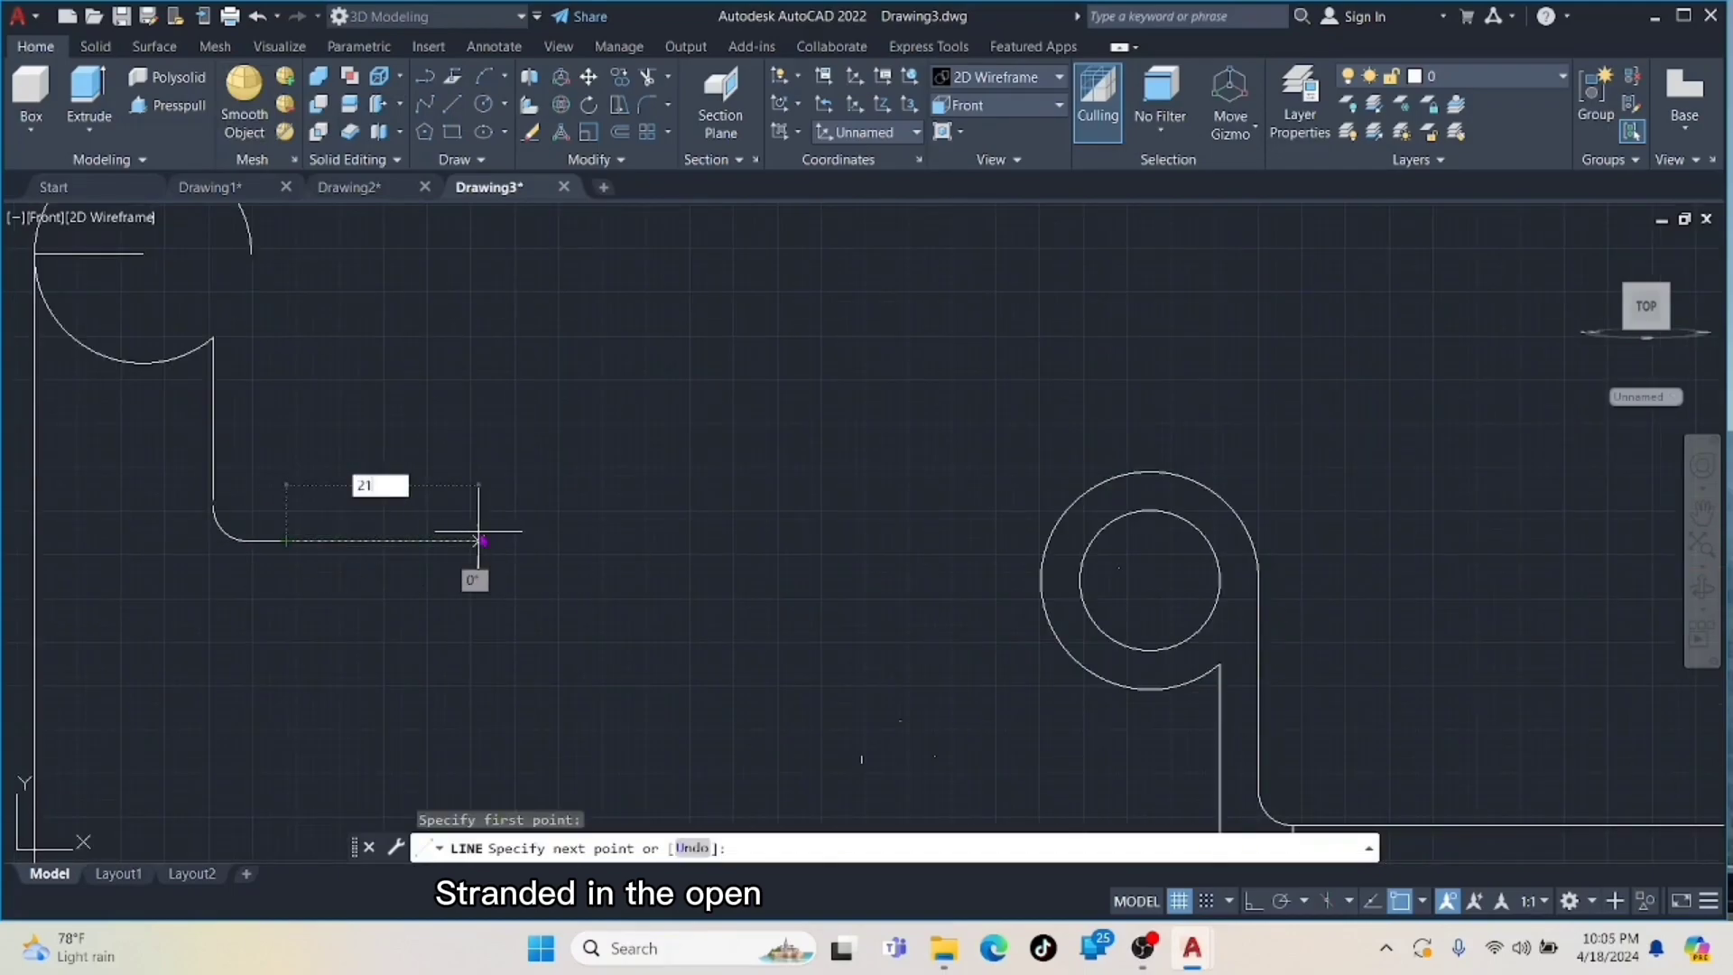
pyautogui.press('Return')
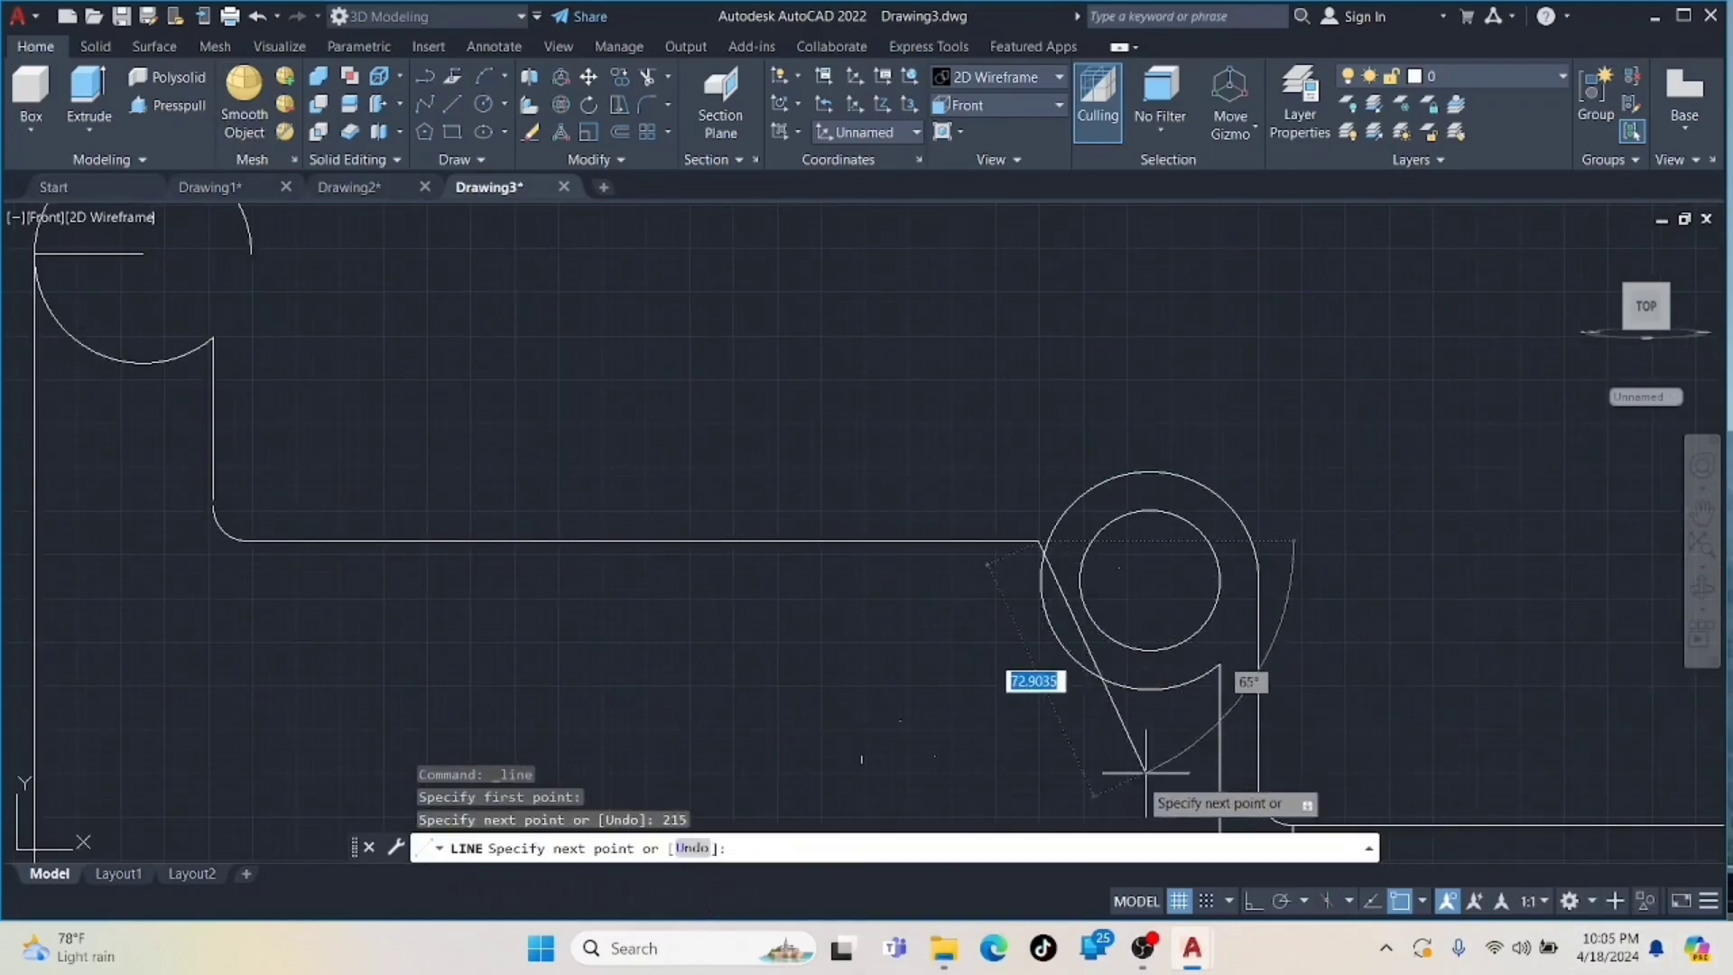
pyautogui.write('98')
pyautogui.press('Return')
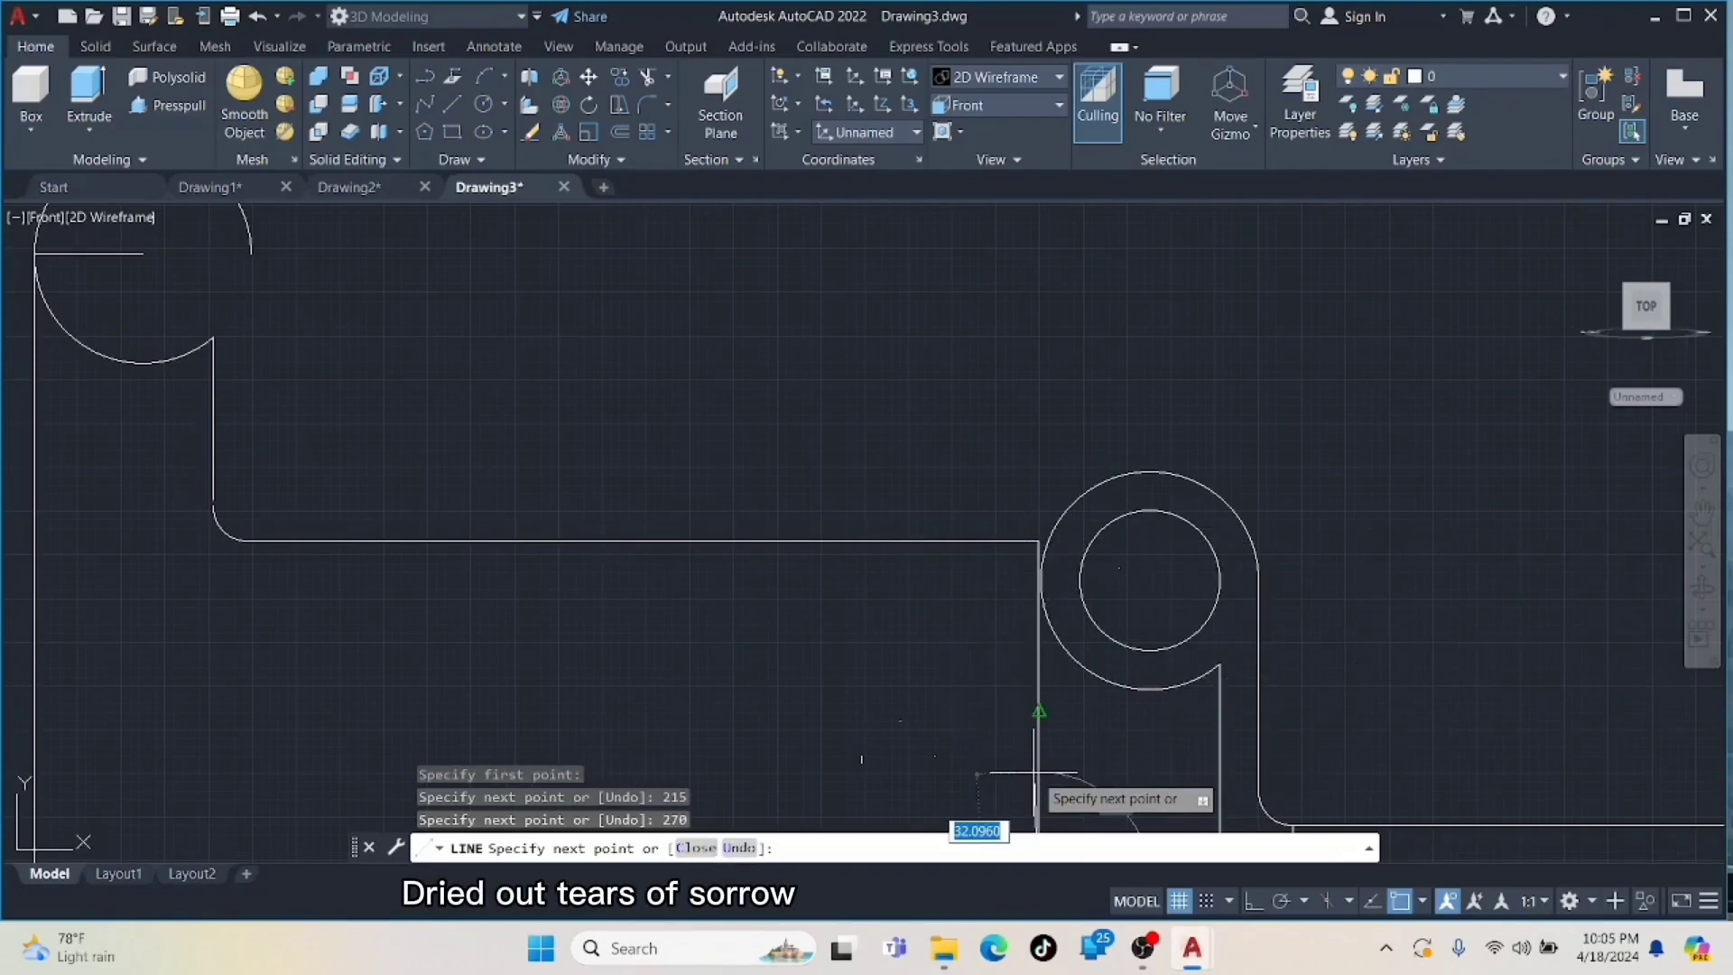
# - Continue the line at 180° from the end of the 98 segment until it crosses the long vertical line
pyautogui.moveTo(1045, 752); pyautogui.dragTo(938, 546, button='middle')
pyautogui.moveTo(379, 710); pyautogui.dragTo(1128, 653, button='middle')
pyautogui.write('2')
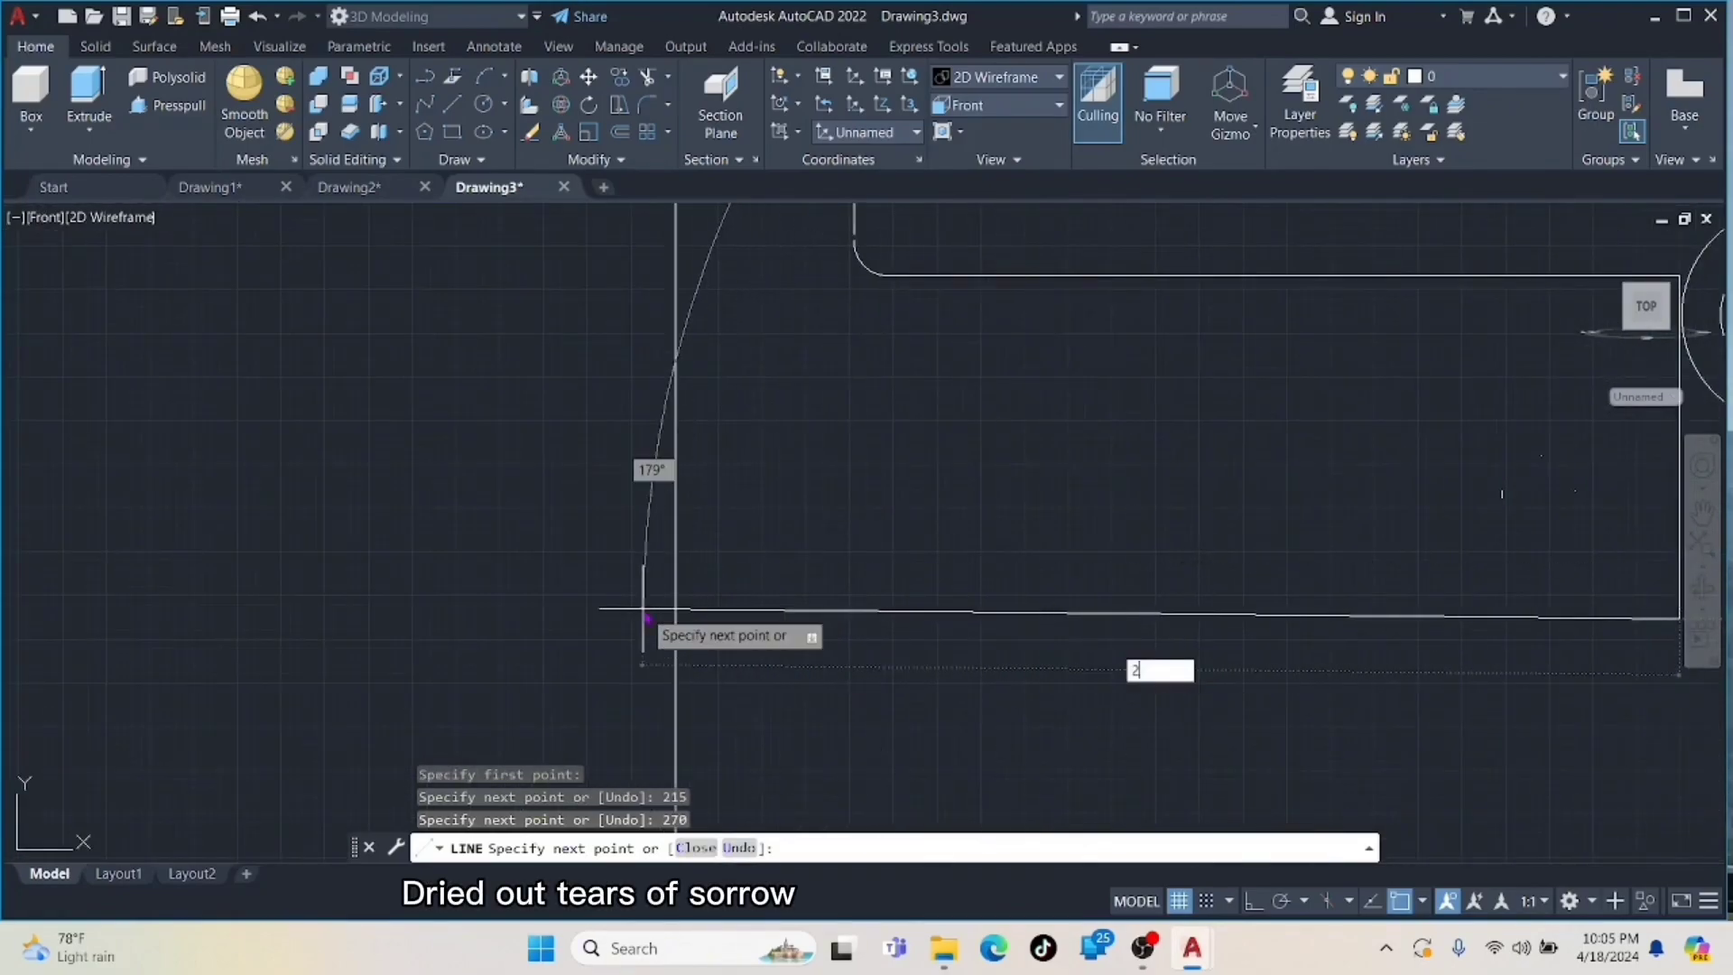
pyautogui.write('80')
pyautogui.press('Return')
pyautogui.press('Escape')
# - Stretch the end of the arm's vertical line onto the start of its fillet arc to close the gap
pyautogui.moveTo(645, 606)
pyautogui.mouseDown(button='middle')
pyautogui.moveTo(661, 735)
pyautogui.moveTo(704, 586)
pyautogui.moveTo(695, 802)
pyautogui.mouseUp(button='middle')
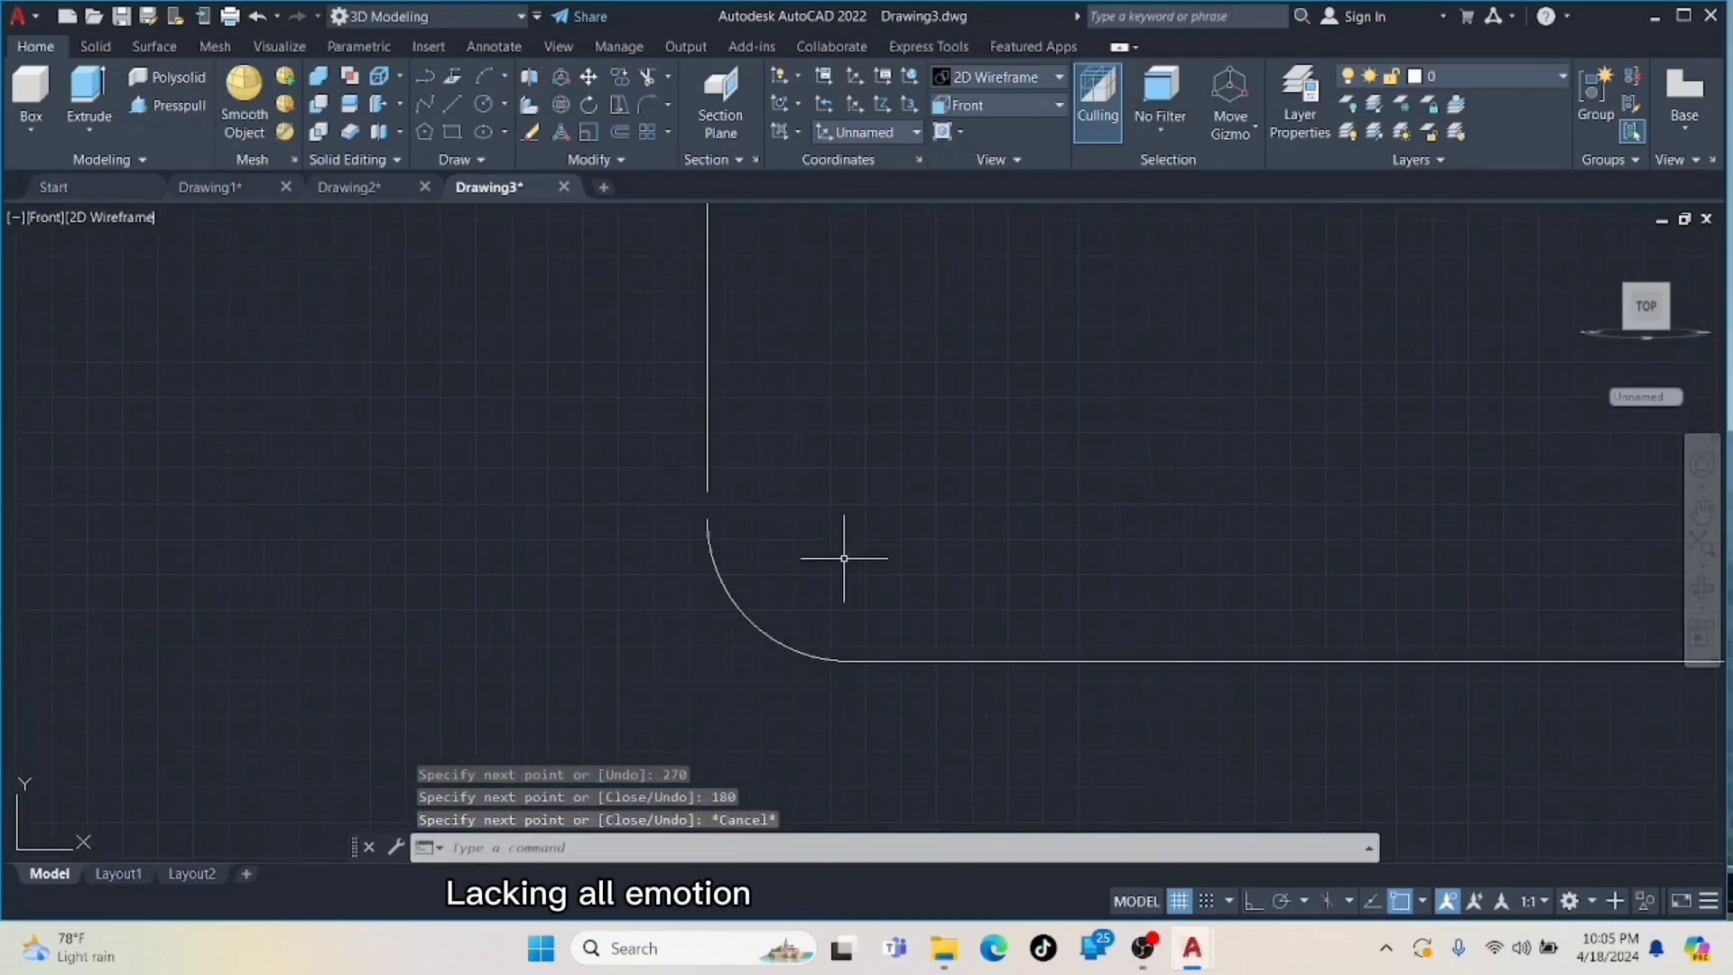
pyautogui.click(705, 478)
pyautogui.click(706, 519)
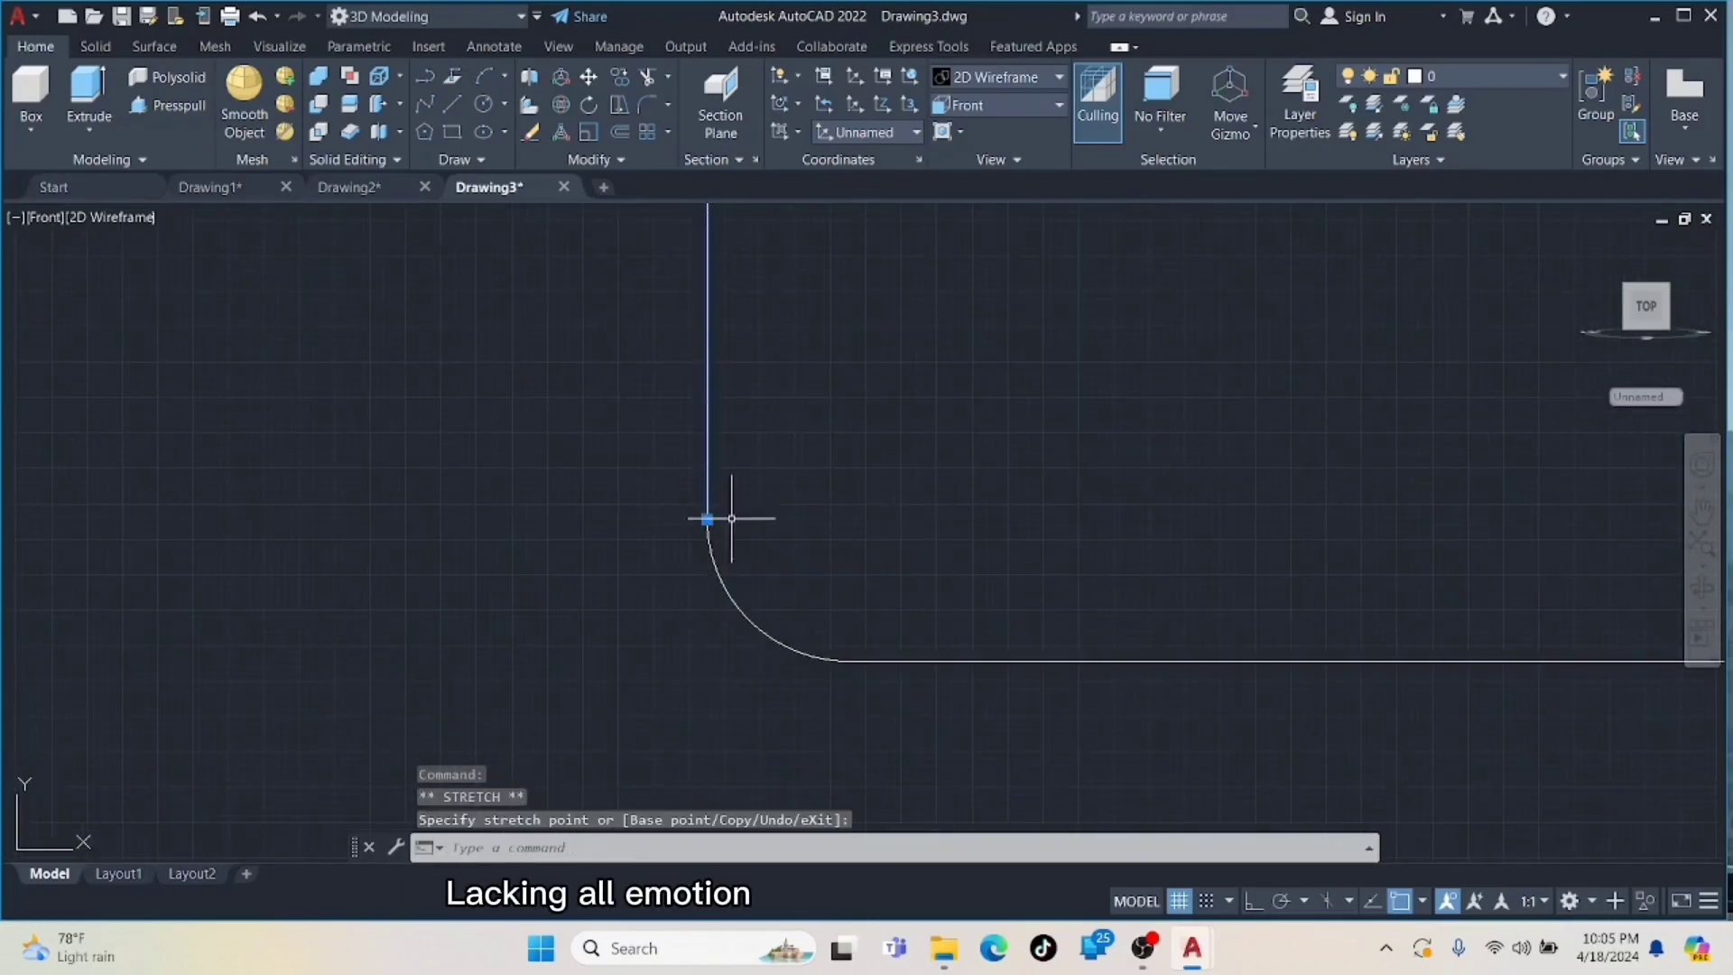
pyautogui.scroll(-4, 778, 542)
pyautogui.press('Escape')
pyautogui.scroll(-4, 780, 542)
# - Trim away the upper part of the outer arc and the short horizontal line from its centre
pyautogui.click(683, 388)
pyautogui.press('Escape')
pyautogui.click(647, 79)
pyautogui.click(701, 327)
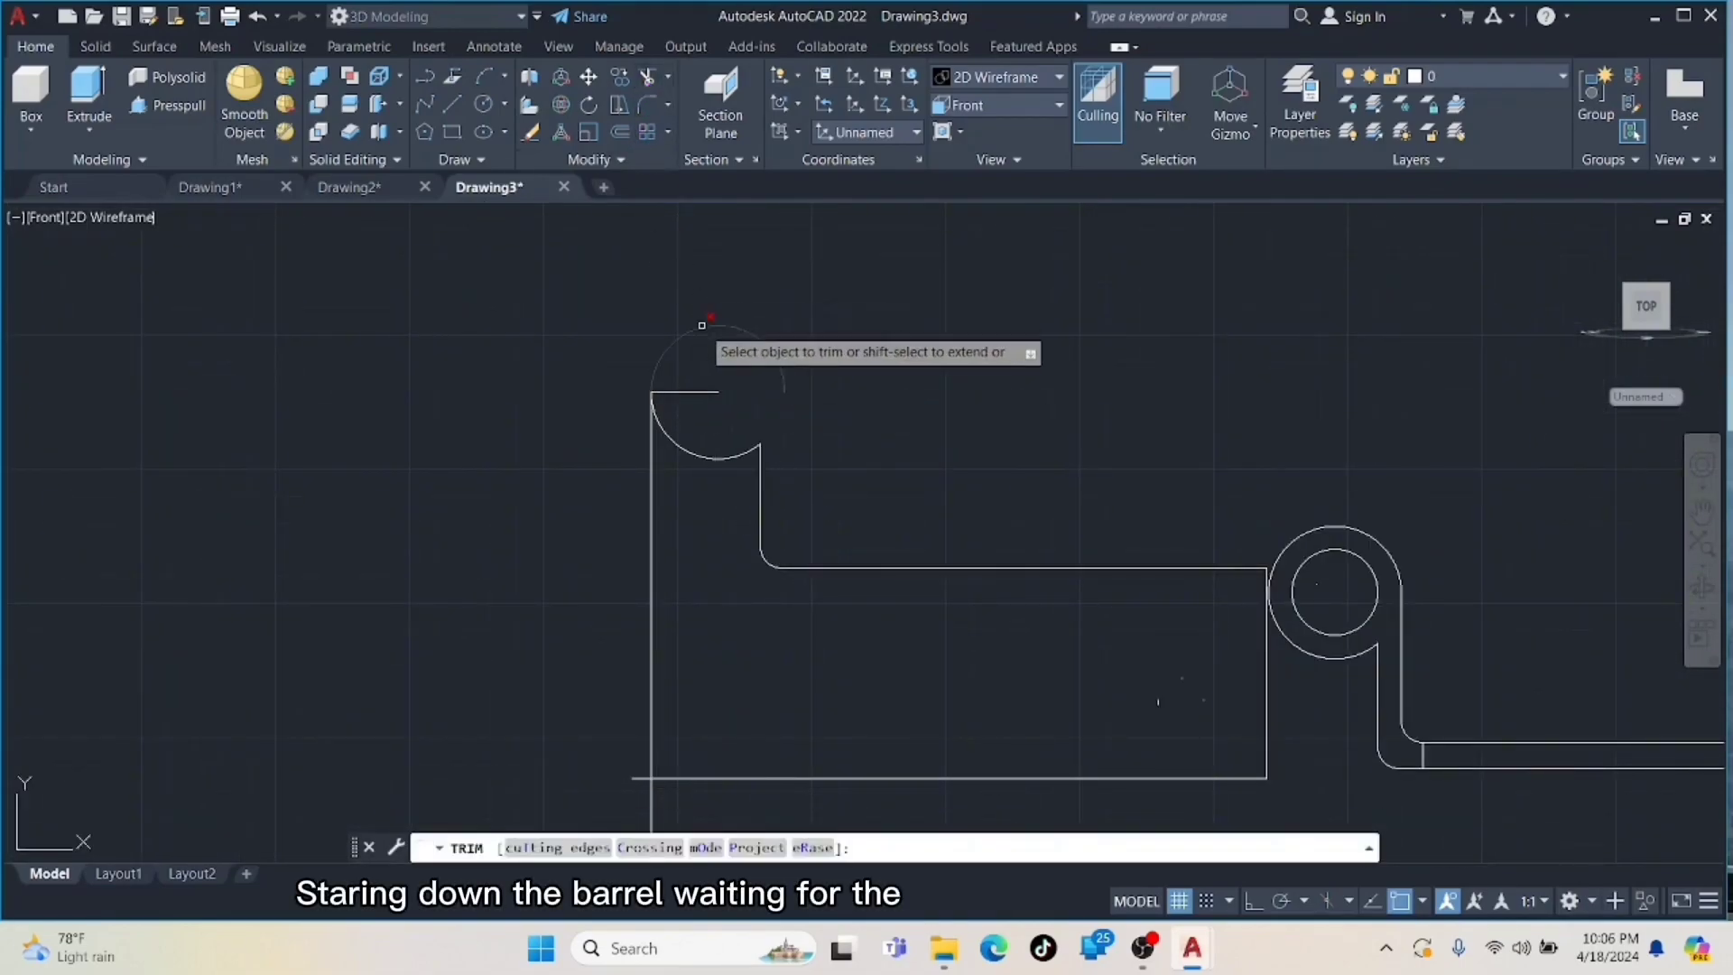
pyautogui.click(690, 391)
pyautogui.press('Escape')
# - Fillet the corner between the 215-long line and the 98-long vertical line with radius 10
pyautogui.click(651, 109)
pyautogui.click(1209, 566)
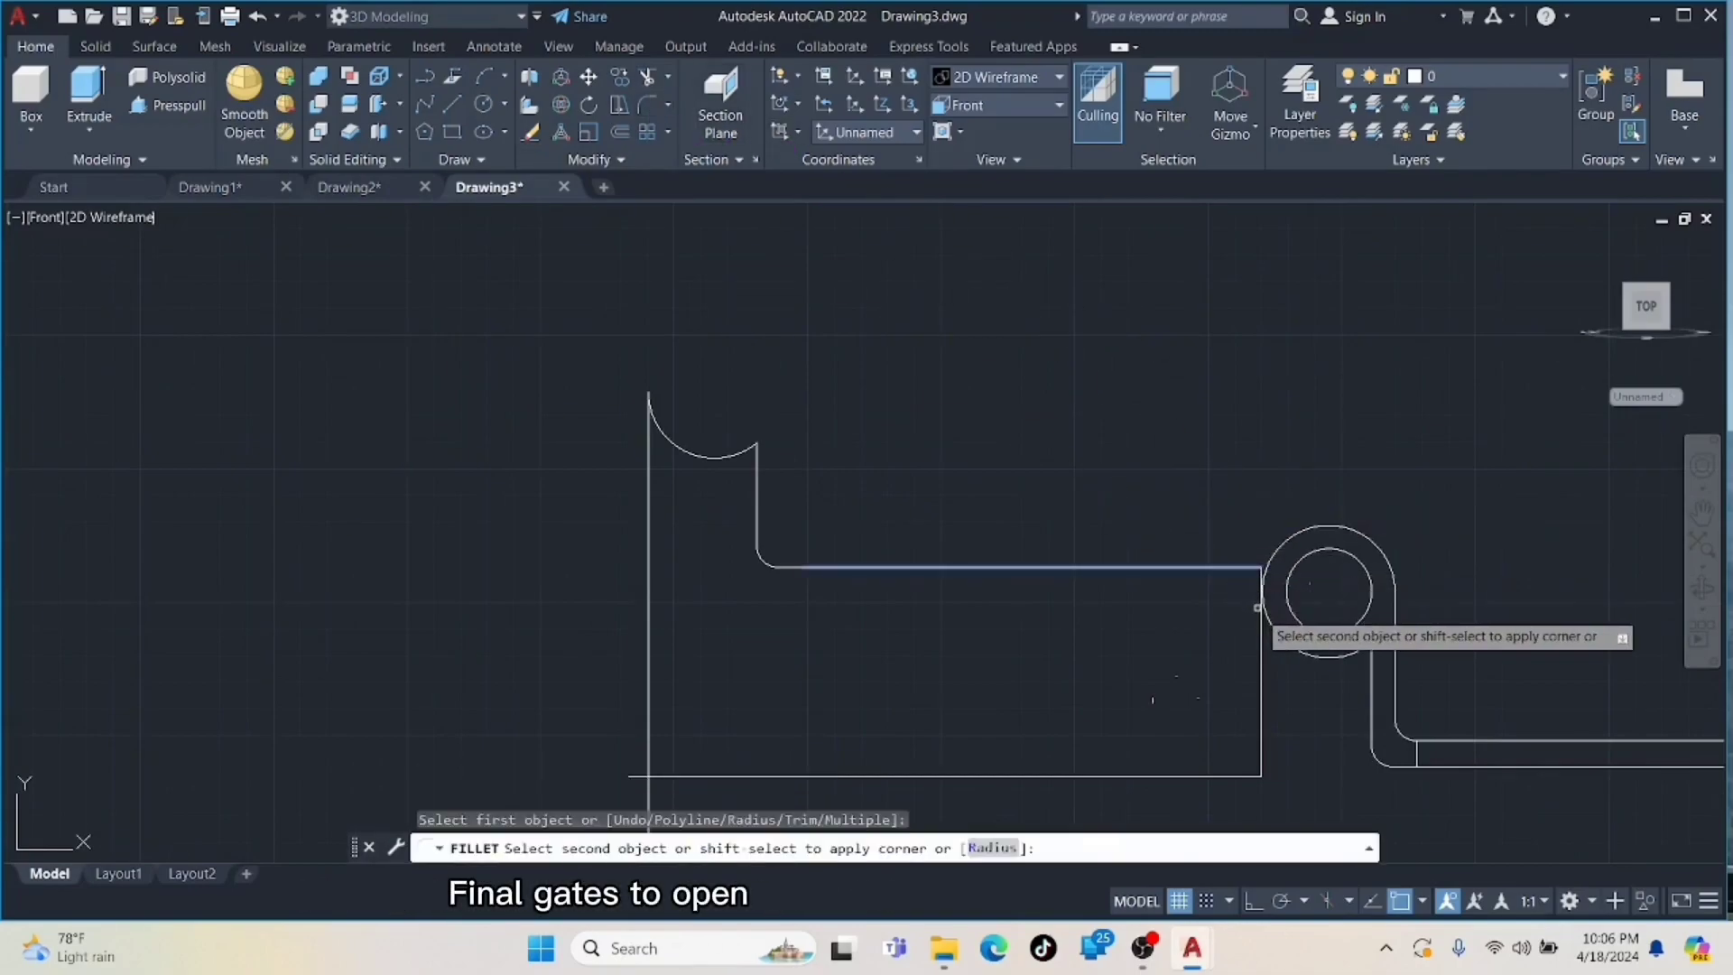
pyautogui.click(1261, 622)
pyautogui.scroll(2, 880, 602)
# - Trim the overhanging ends of the horizontal and vertical lines where they cross at the profile's lower corner
pyautogui.moveTo(828, 620); pyautogui.dragTo(1000, 270, button='middle')
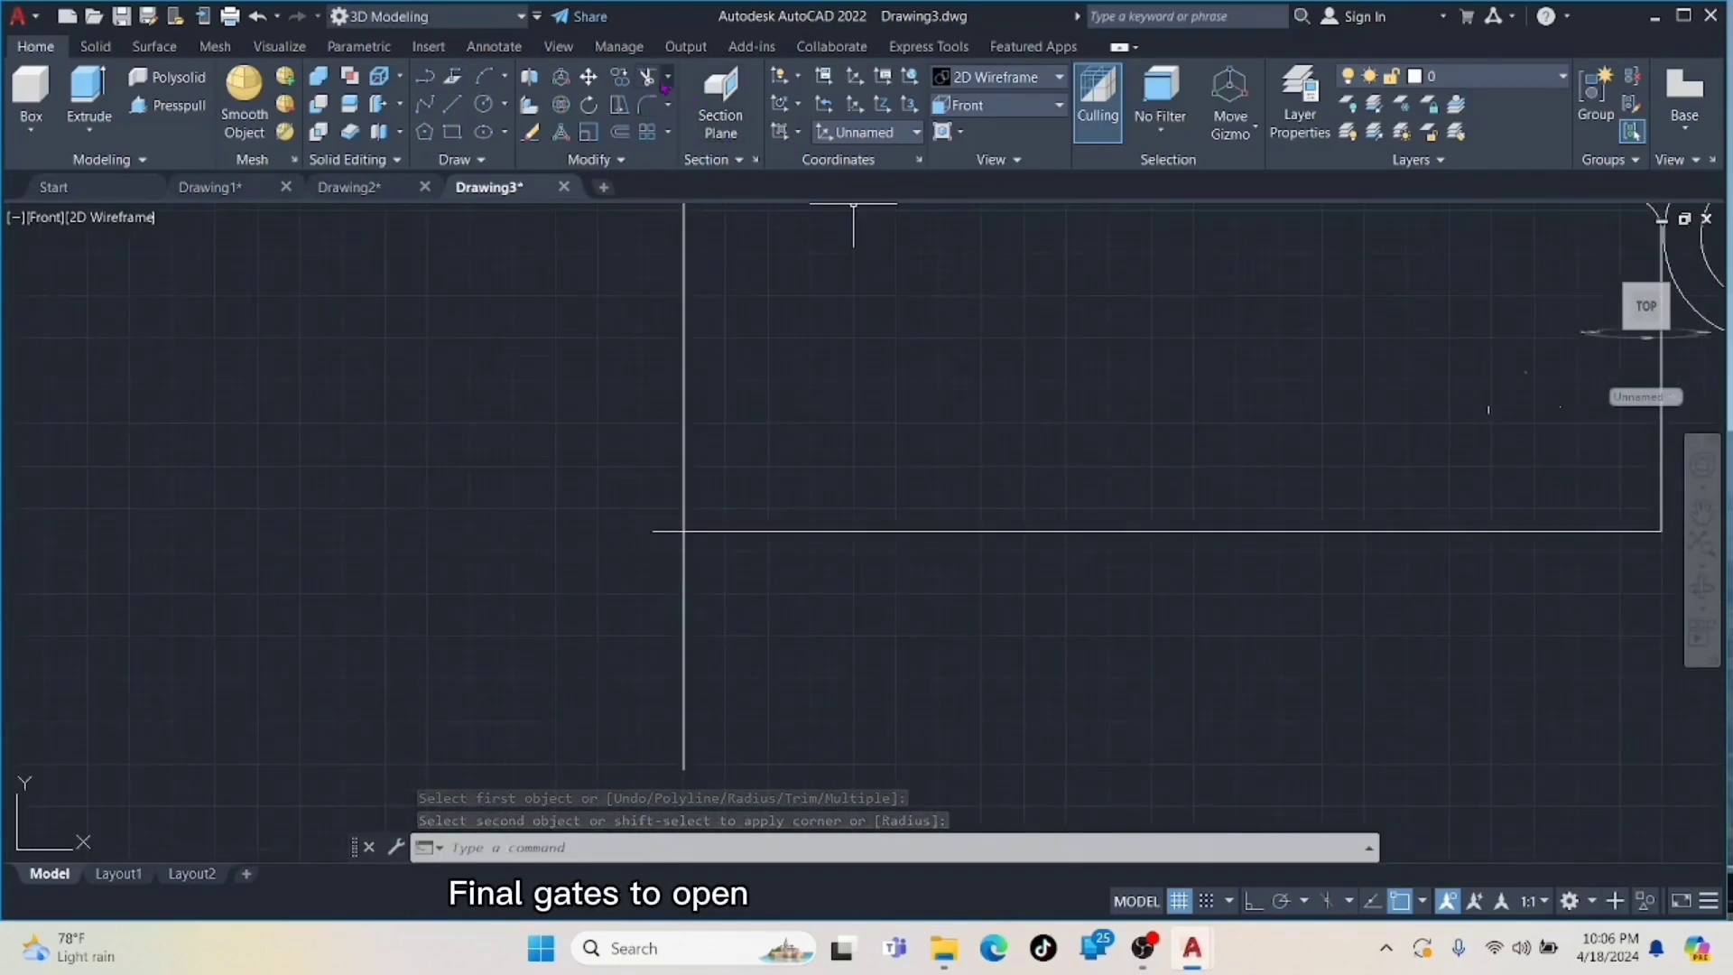
pyautogui.click(648, 79)
pyautogui.click(666, 531)
pyautogui.click(681, 563)
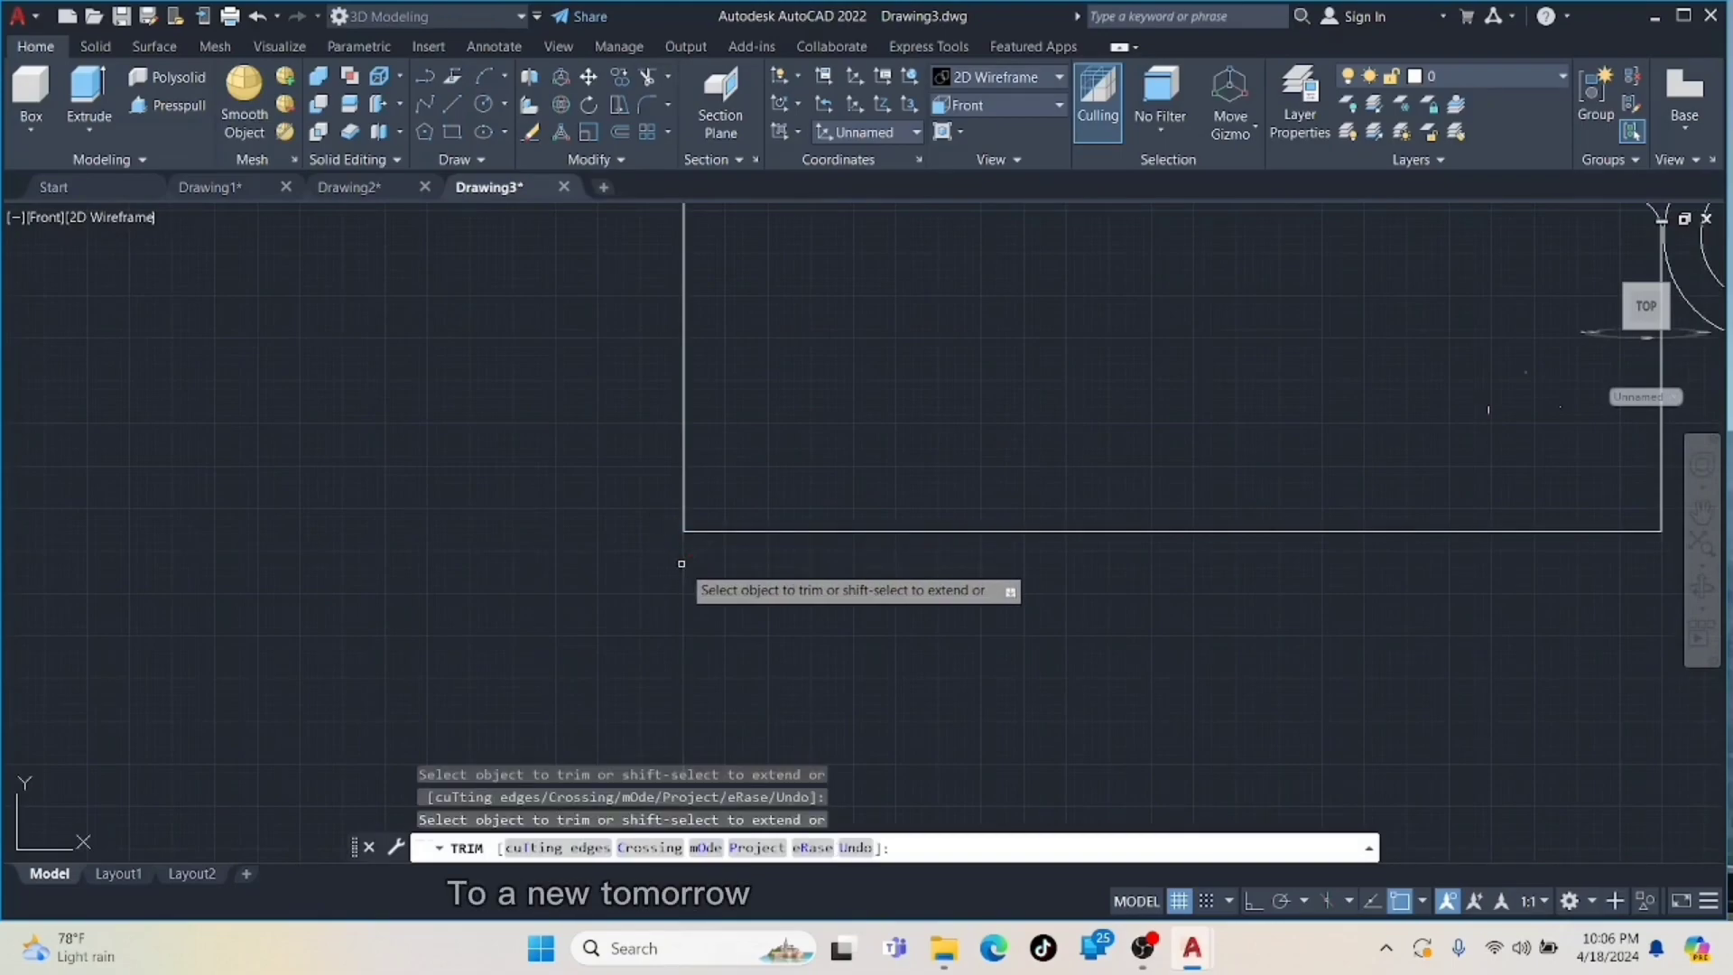
# - Fillet the lower corner between the long vertical line and the bottom line with a radius of 70
pyautogui.click(648, 106)
pyautogui.click(834, 847)
pyautogui.write('7')
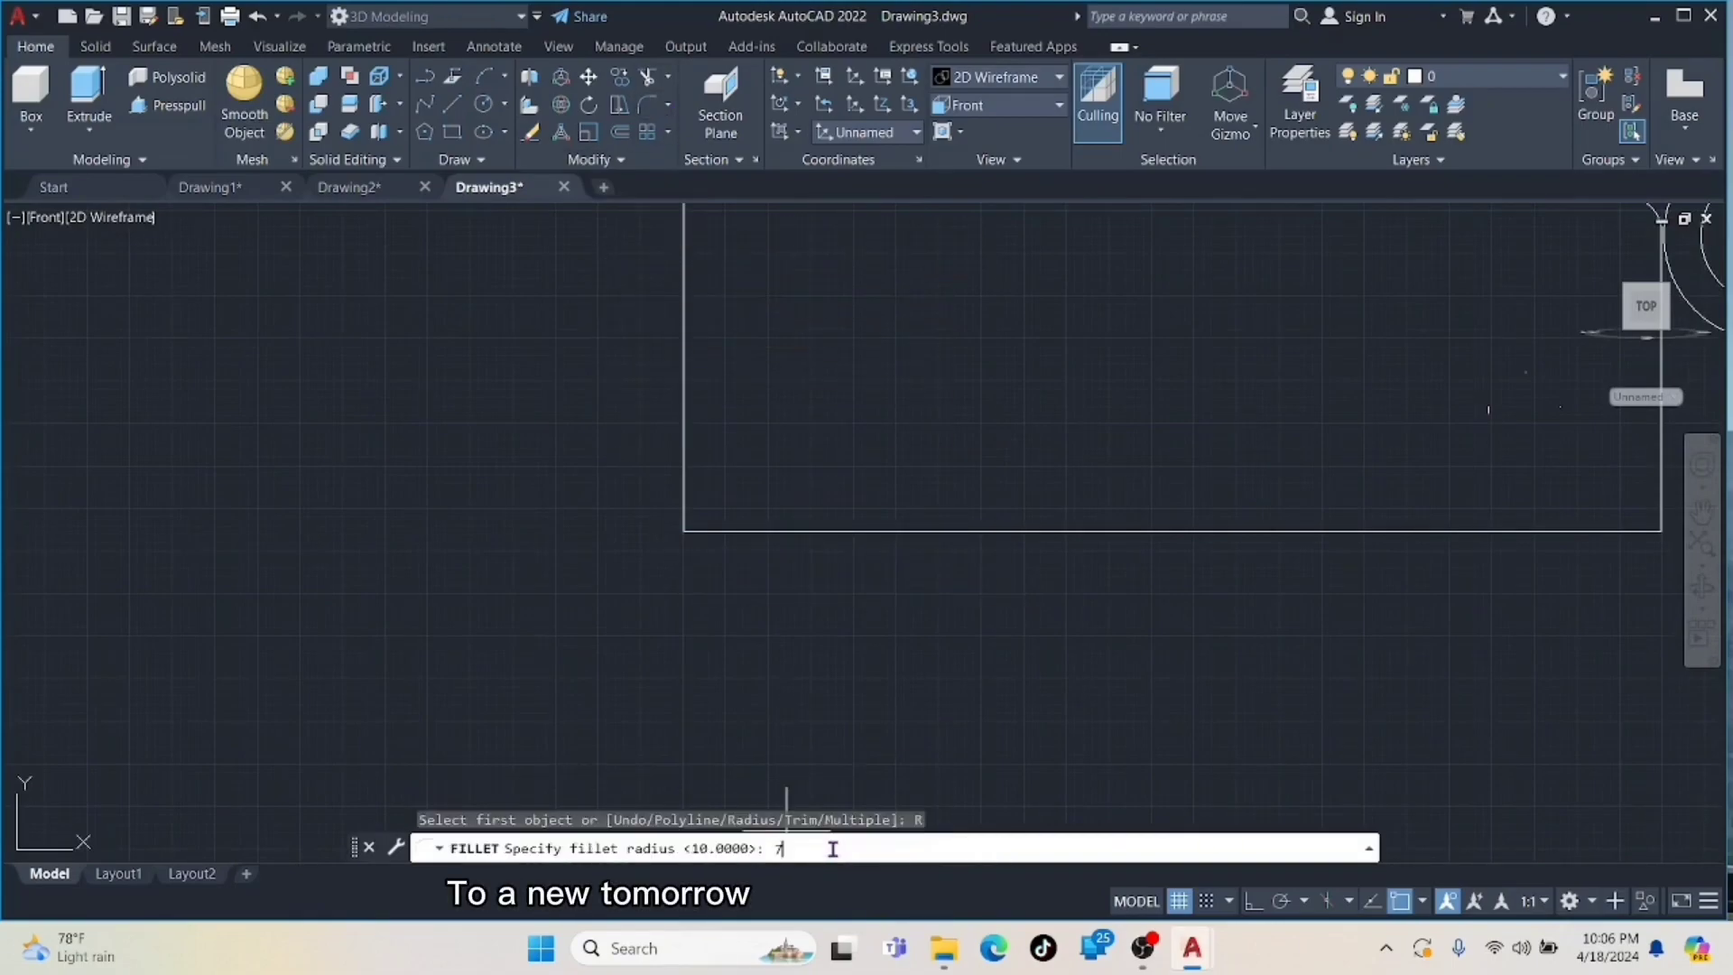
pyautogui.write('0')
pyautogui.press('Return')
pyautogui.click(794, 529)
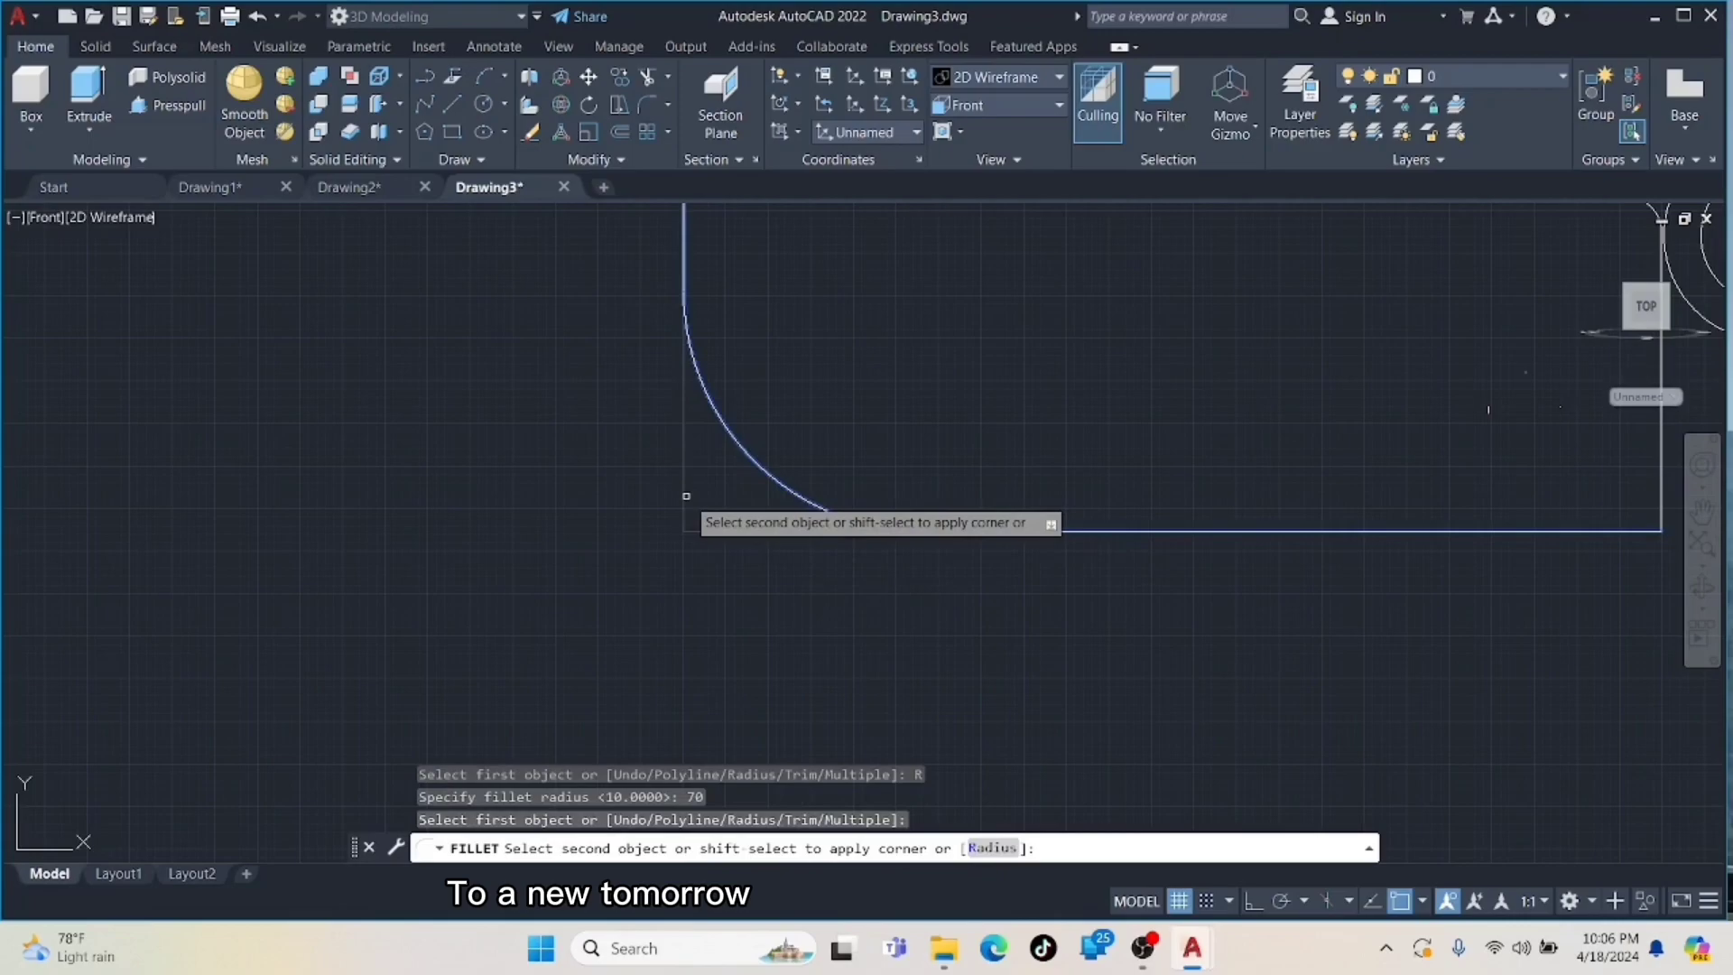
pyautogui.click(684, 487)
pyautogui.scroll(-3, 687, 497)
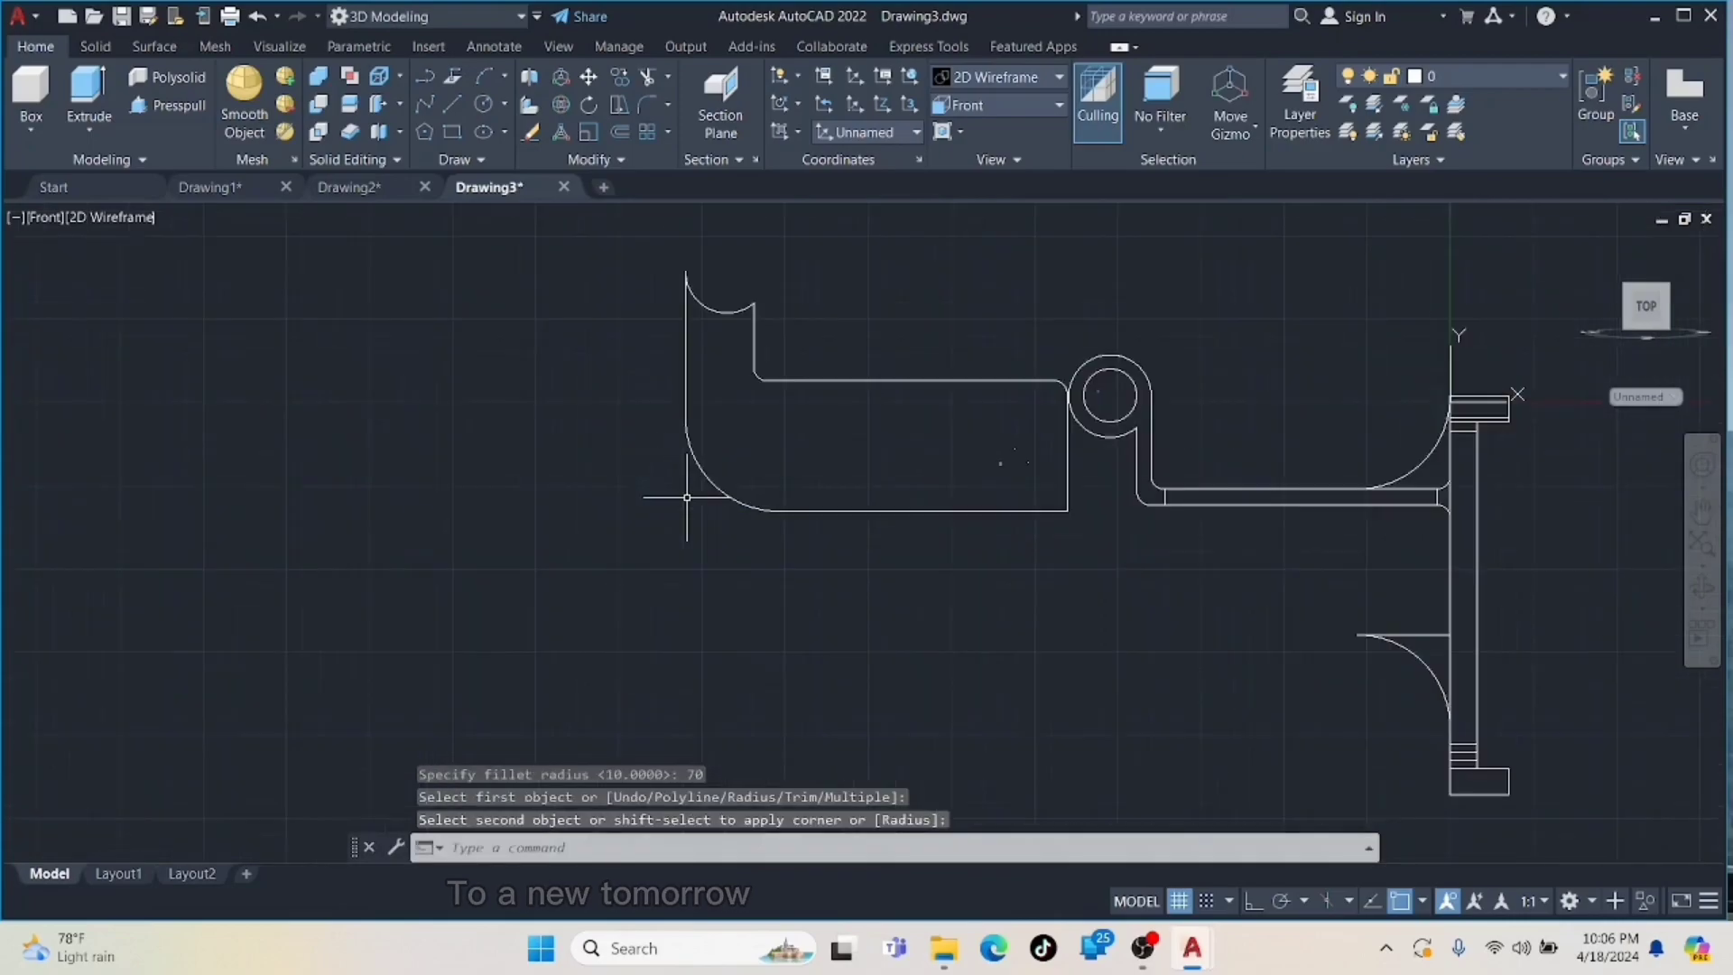
# - Turn to an isometric view and presspull the closed web profile to a height of 12
pyautogui.click(1626, 328)
pyautogui.moveTo(936, 618); pyautogui.dragTo(1065, 519, button='middle')
pyautogui.click(168, 105)
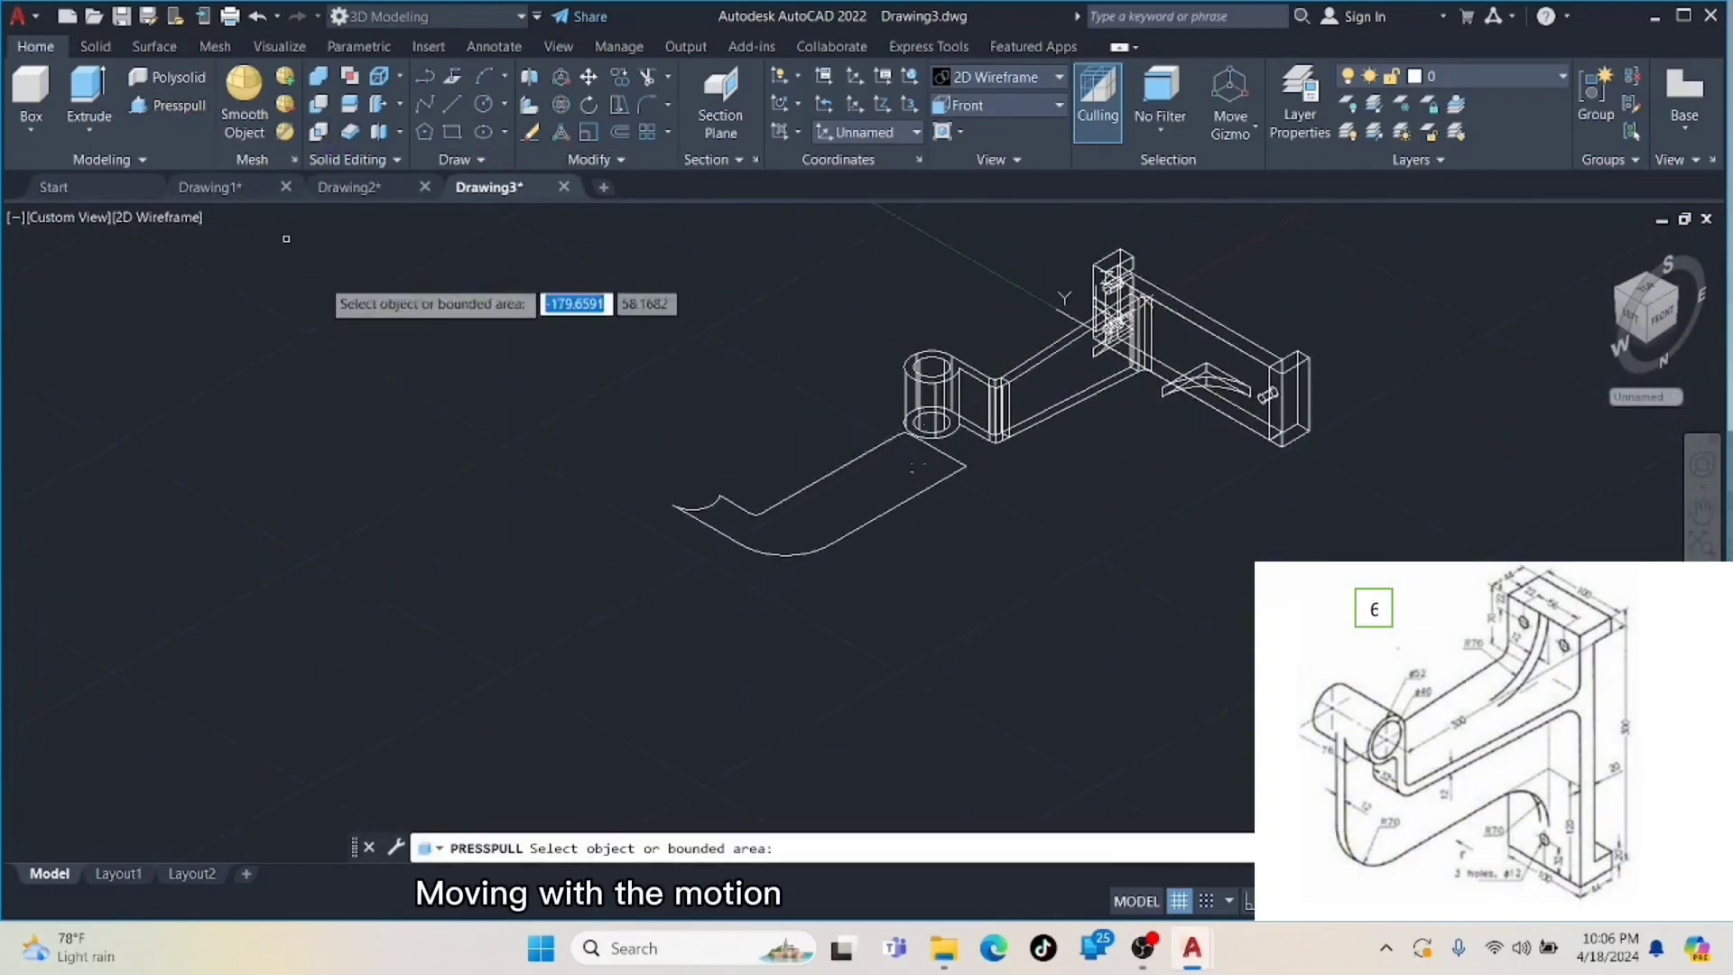
pyautogui.click(774, 537)
pyautogui.write('12')
pyautogui.press('Return')
pyautogui.scroll(3, 781, 492)
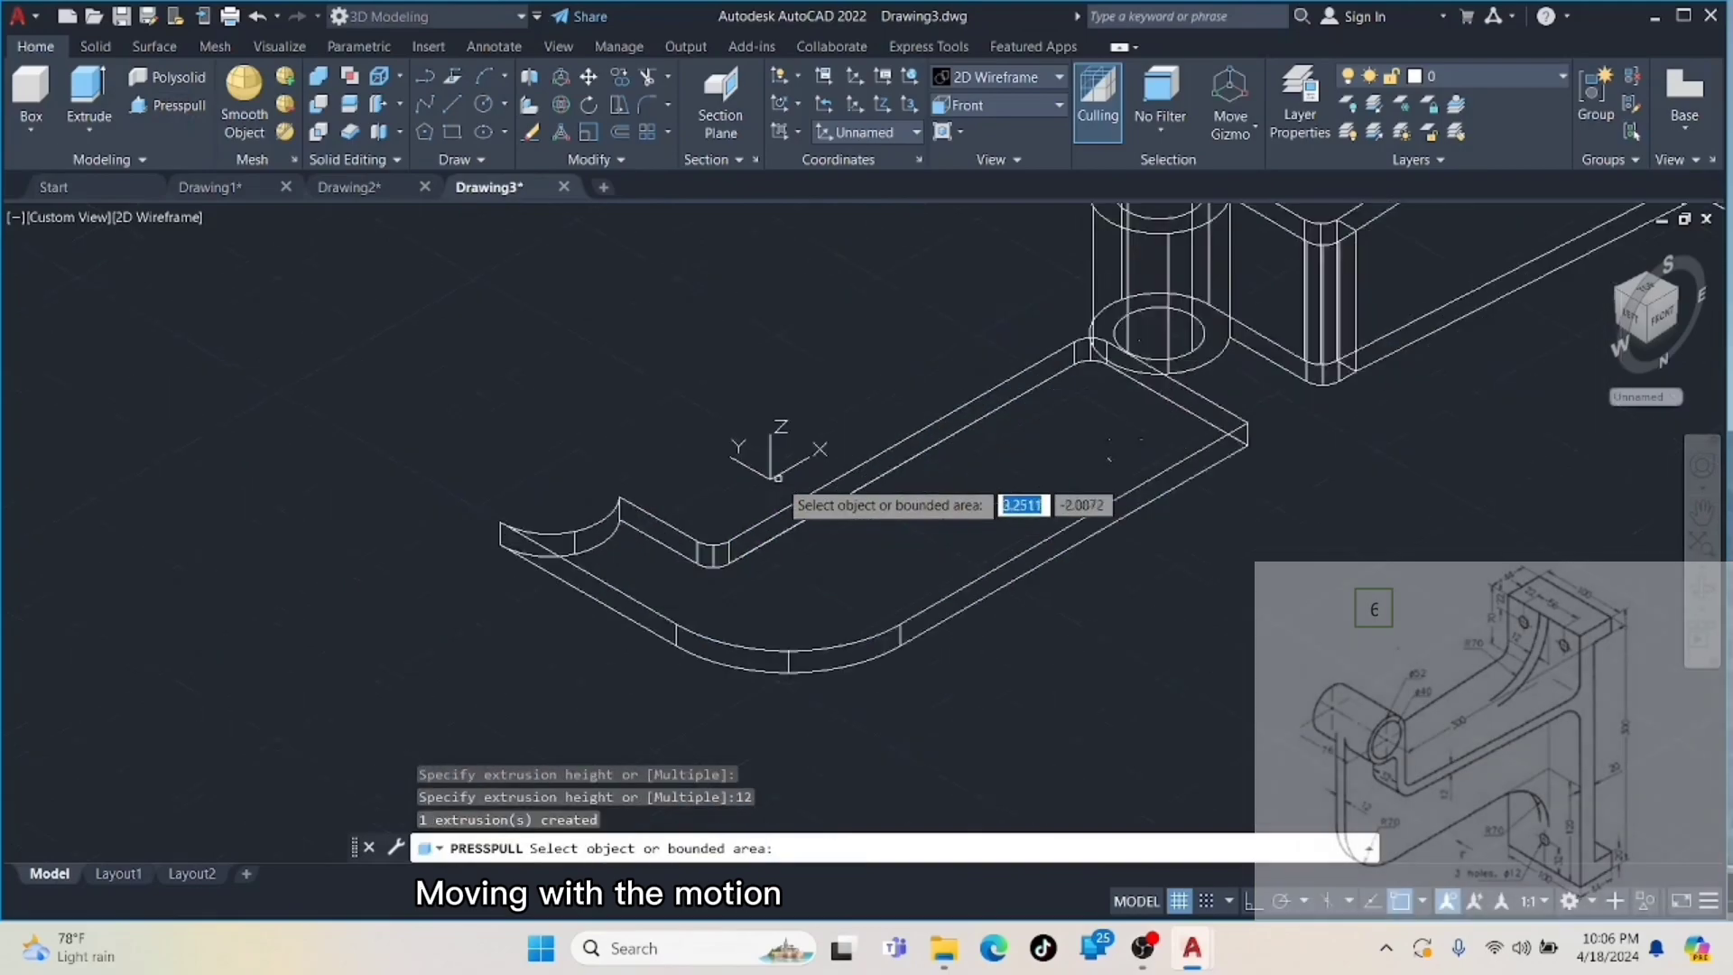
# - Move the extruded web by its straight end's top corner onto the top corner of the lower concave-sided piece
pyautogui.click(1243, 433)
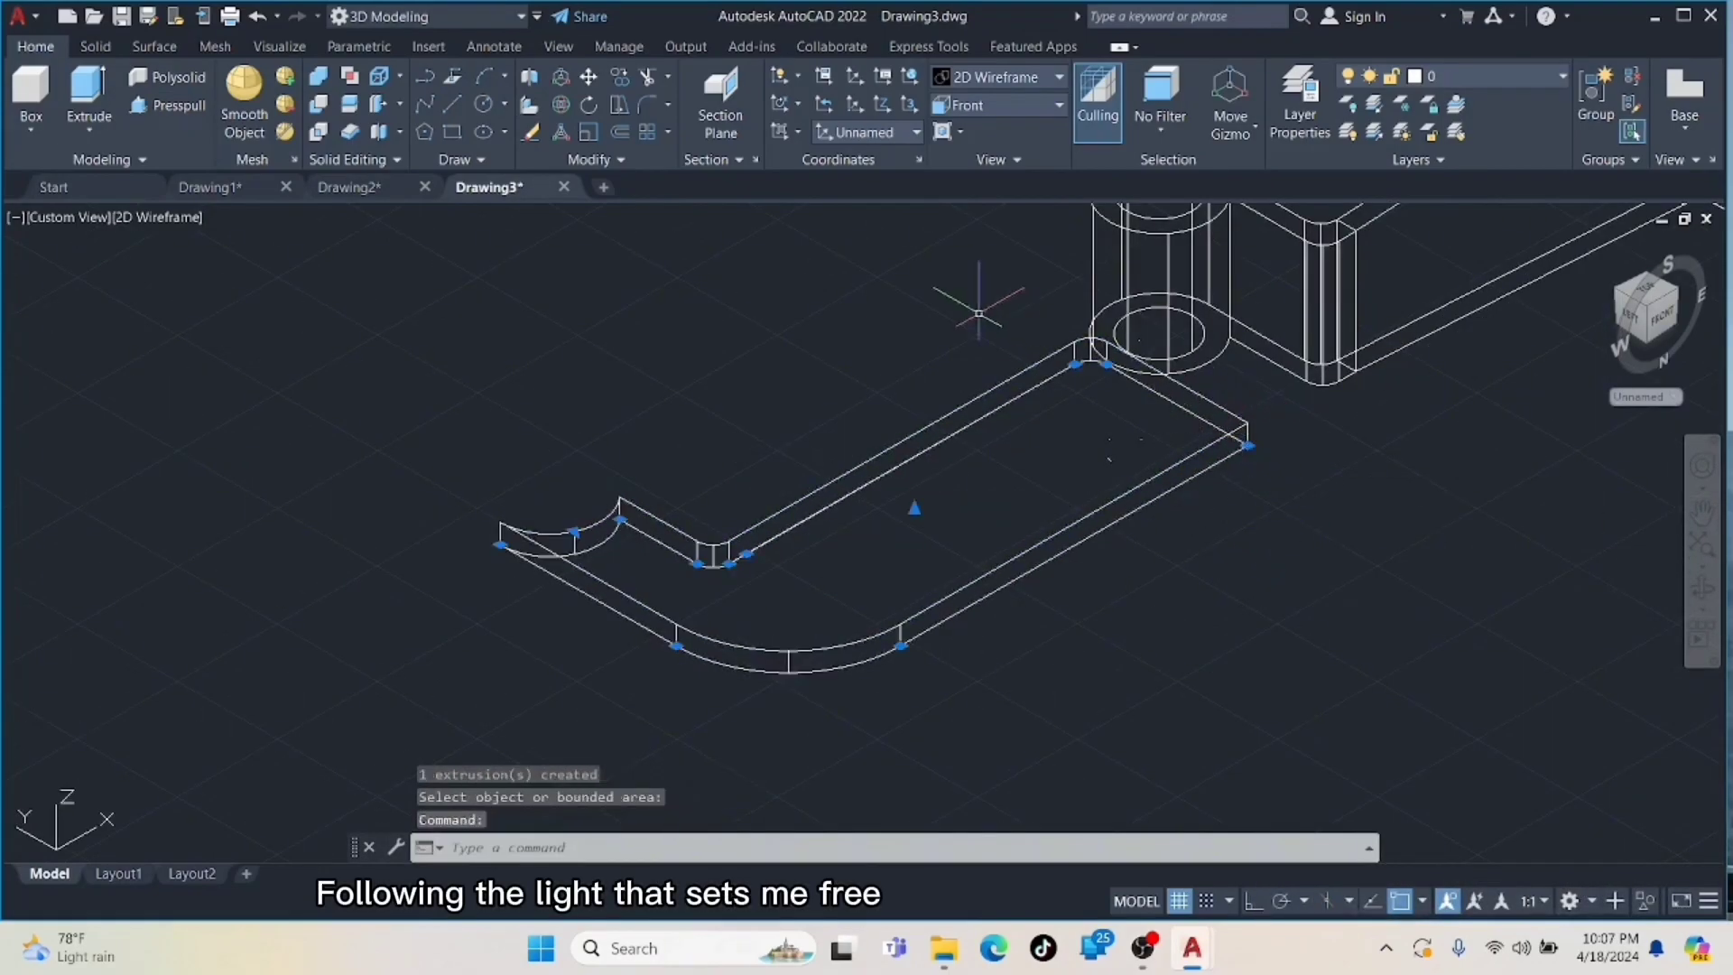
pyautogui.click(594, 81)
pyautogui.click(1248, 423)
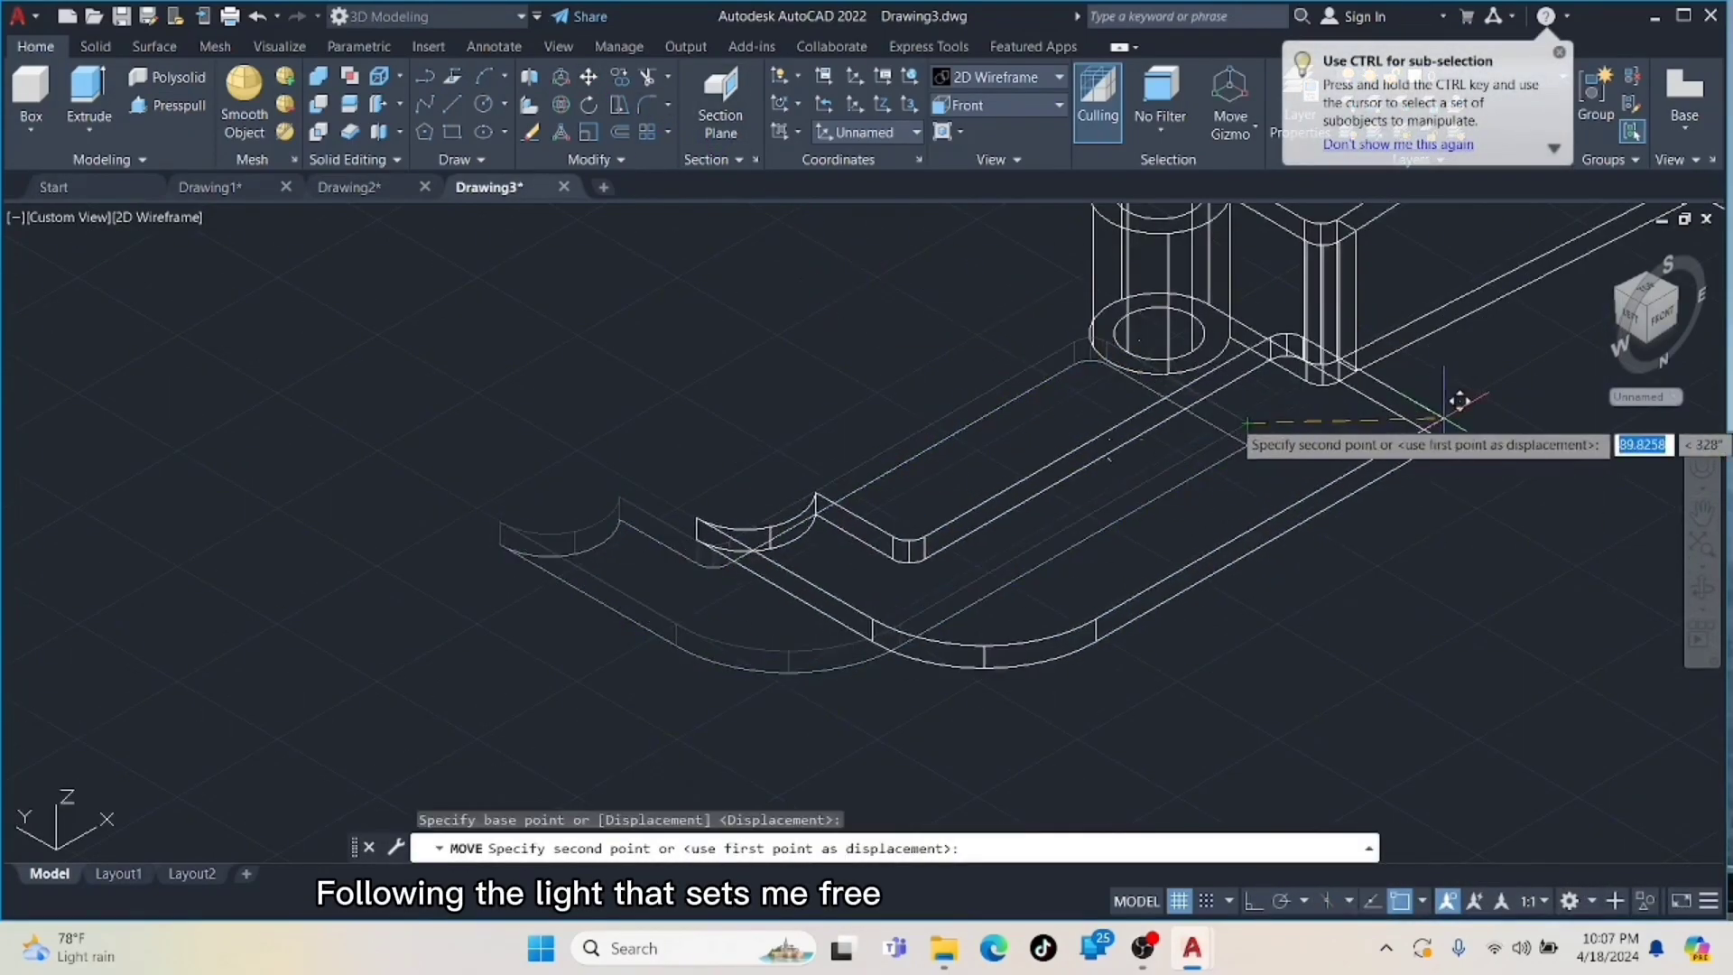
pyautogui.moveTo(1489, 379); pyautogui.dragTo(540, 428, button='middle')
pyautogui.scroll(5, 868, 417)
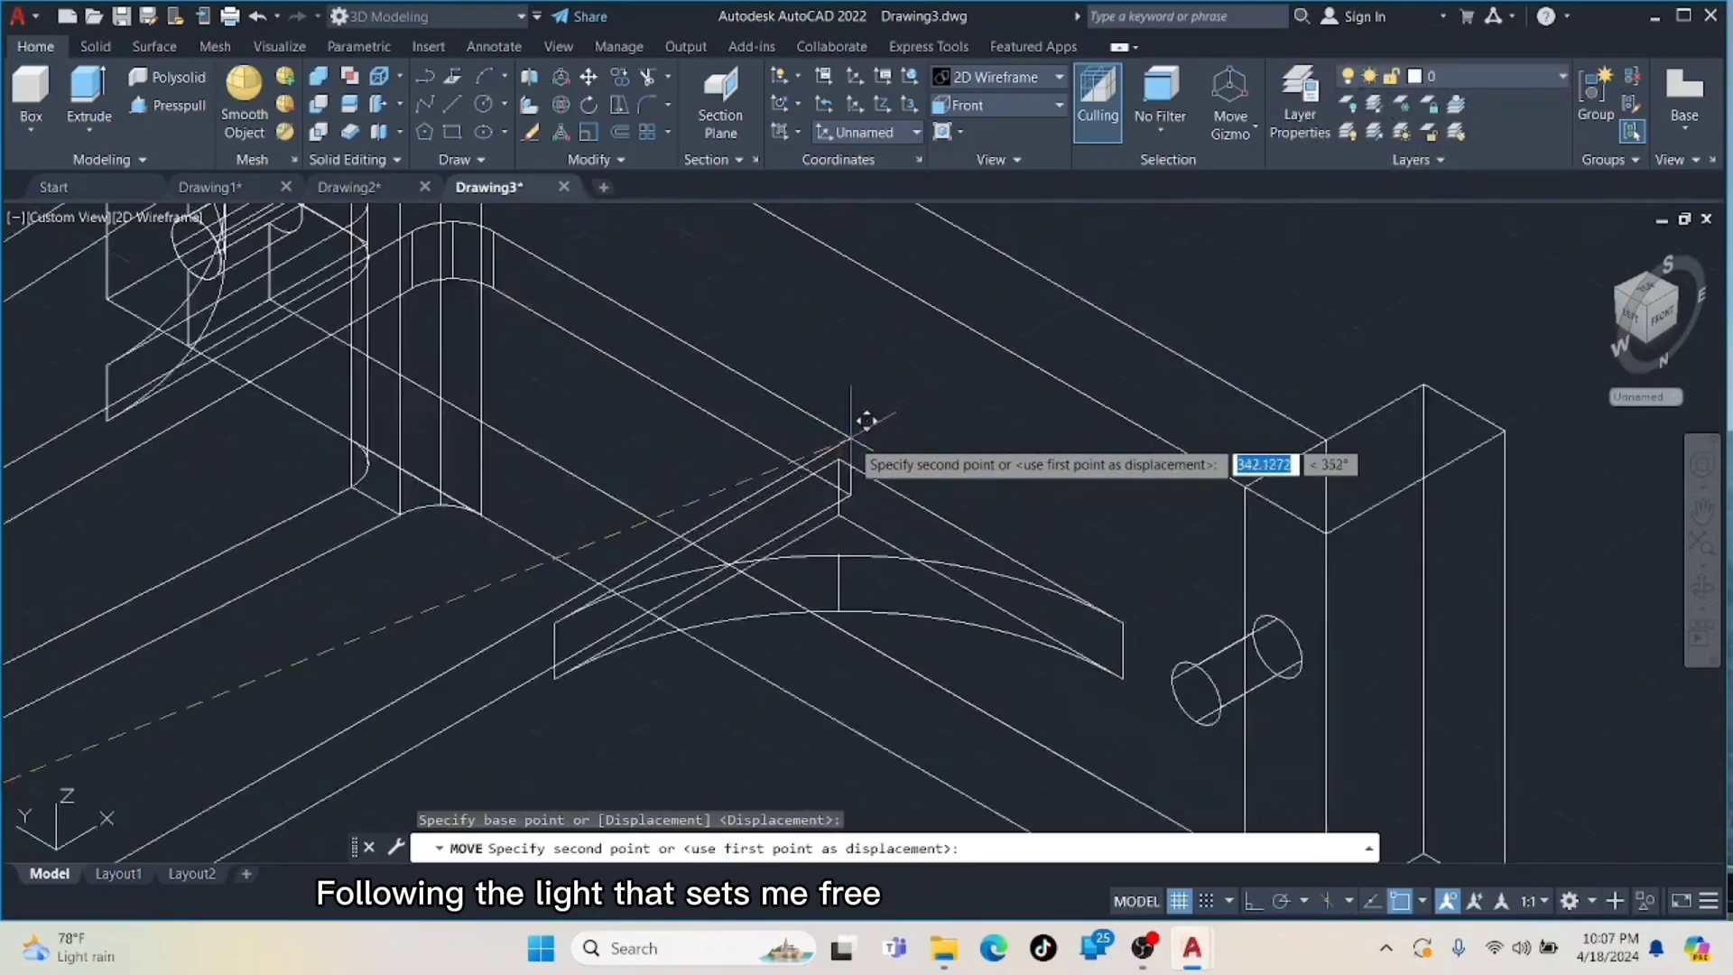
pyautogui.click(828, 469)
pyautogui.scroll(-8, 829, 470)
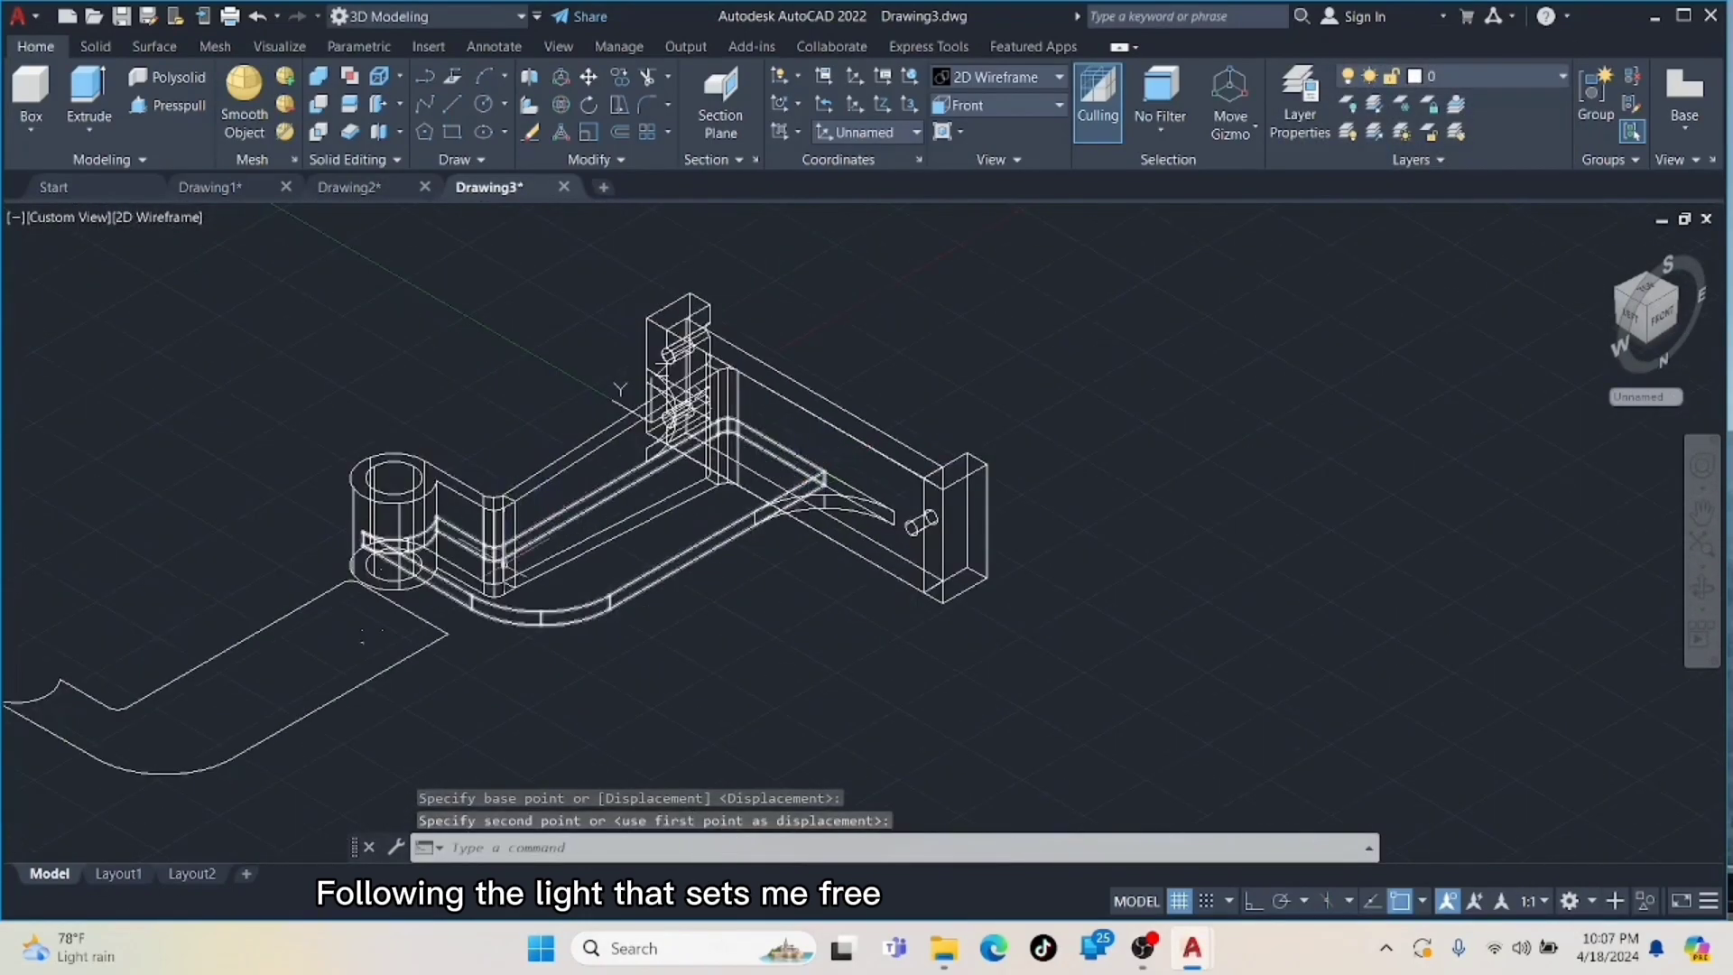
# - Switch to the Front view and erase the leftover web profile outline beside the assembled part
pyautogui.click(1058, 105)
pyautogui.click(983, 217)
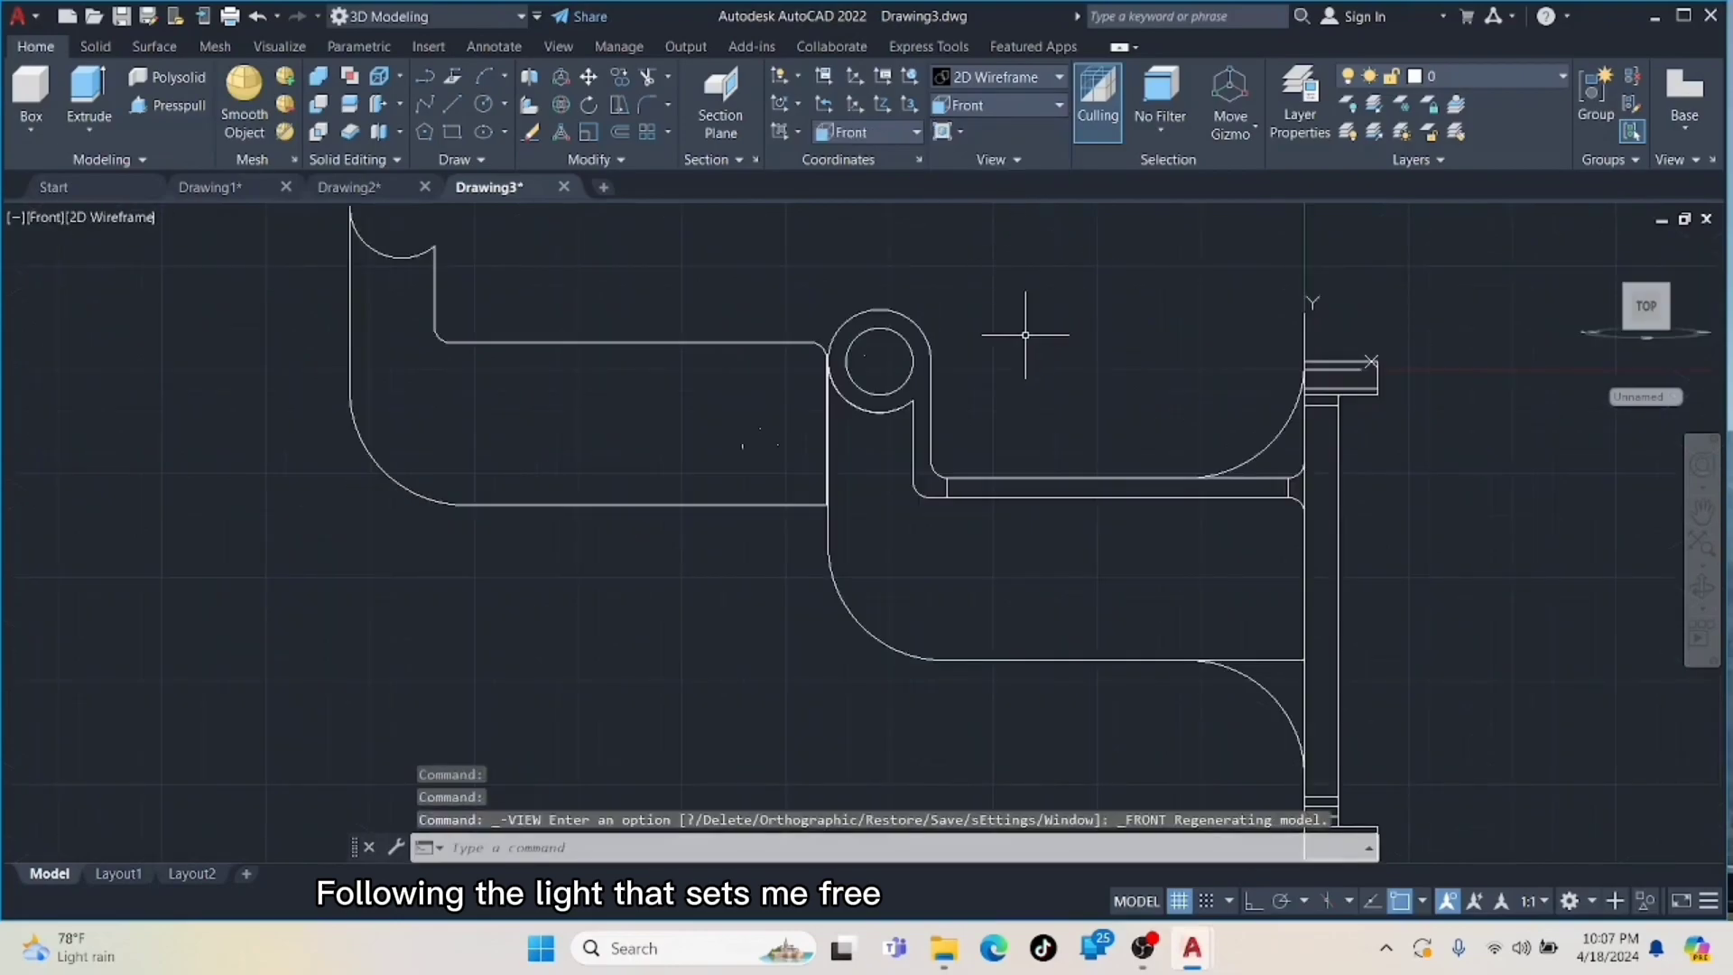
pyautogui.click(459, 355)
pyautogui.scroll(2, 581, 662)
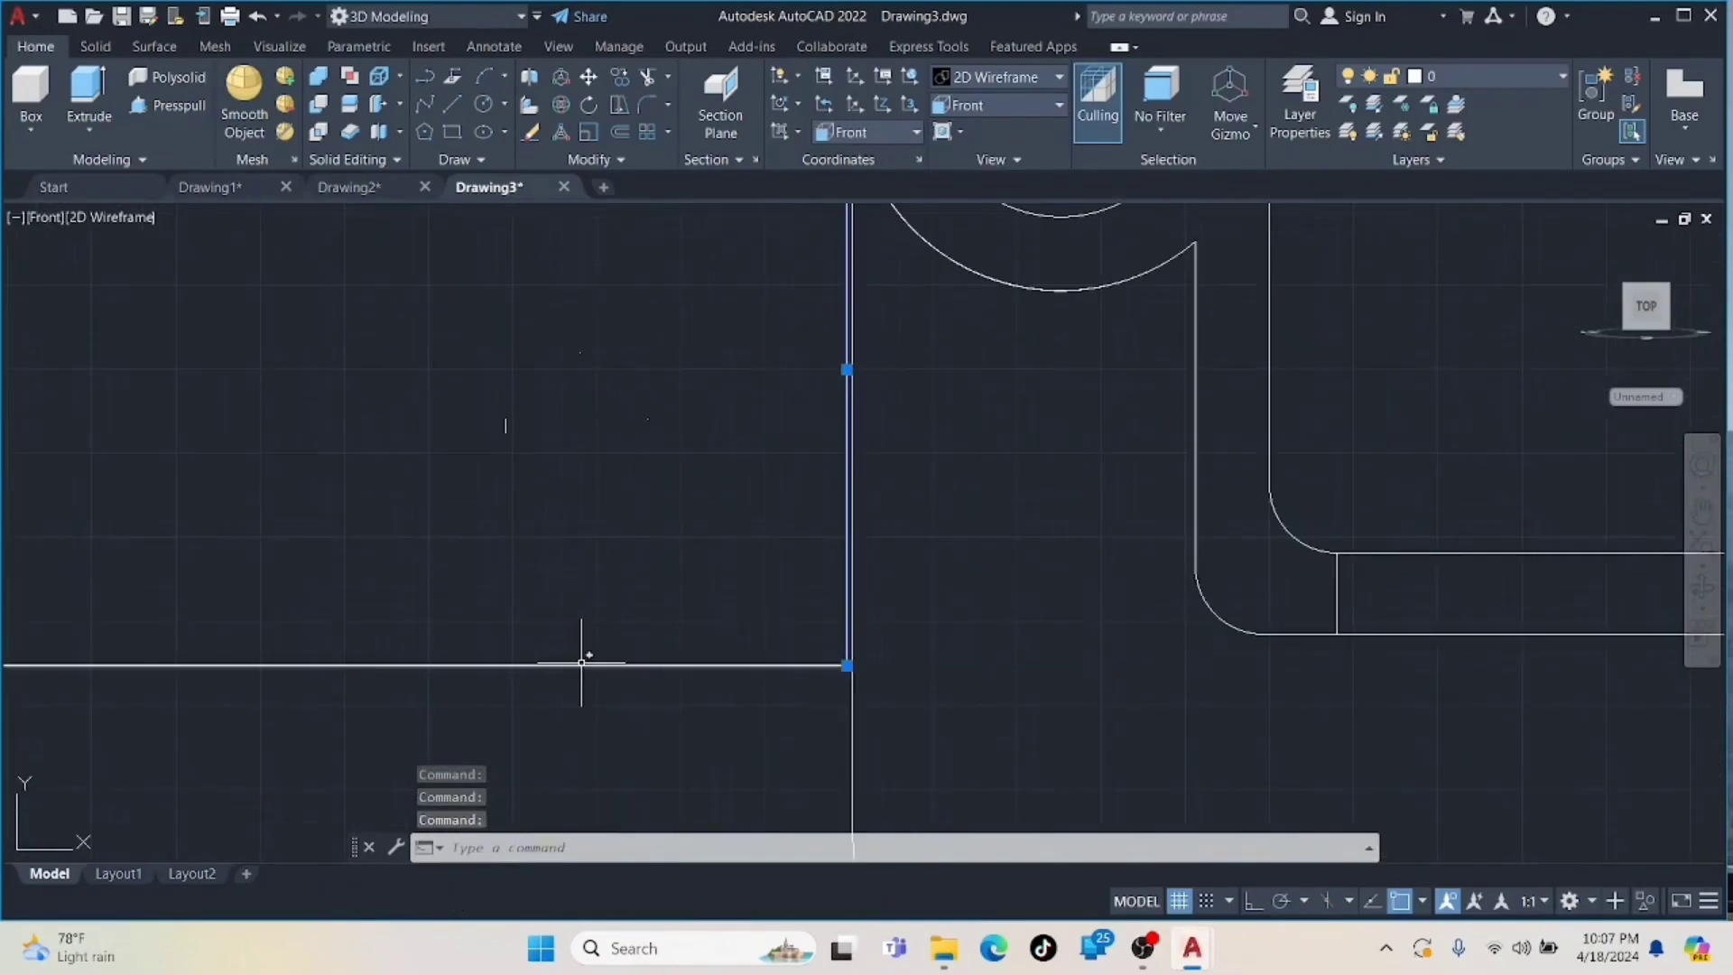
pyautogui.scroll(-3, 617, 399)
pyautogui.moveTo(433, 297); pyautogui.dragTo(561, 550, button='middle')
pyautogui.press('Delete')
# - Show the finished bracket in SW Isometric view with the Conceptual visual style
pyautogui.scroll(-2, 460, 374)
pyautogui.click(1024, 110)
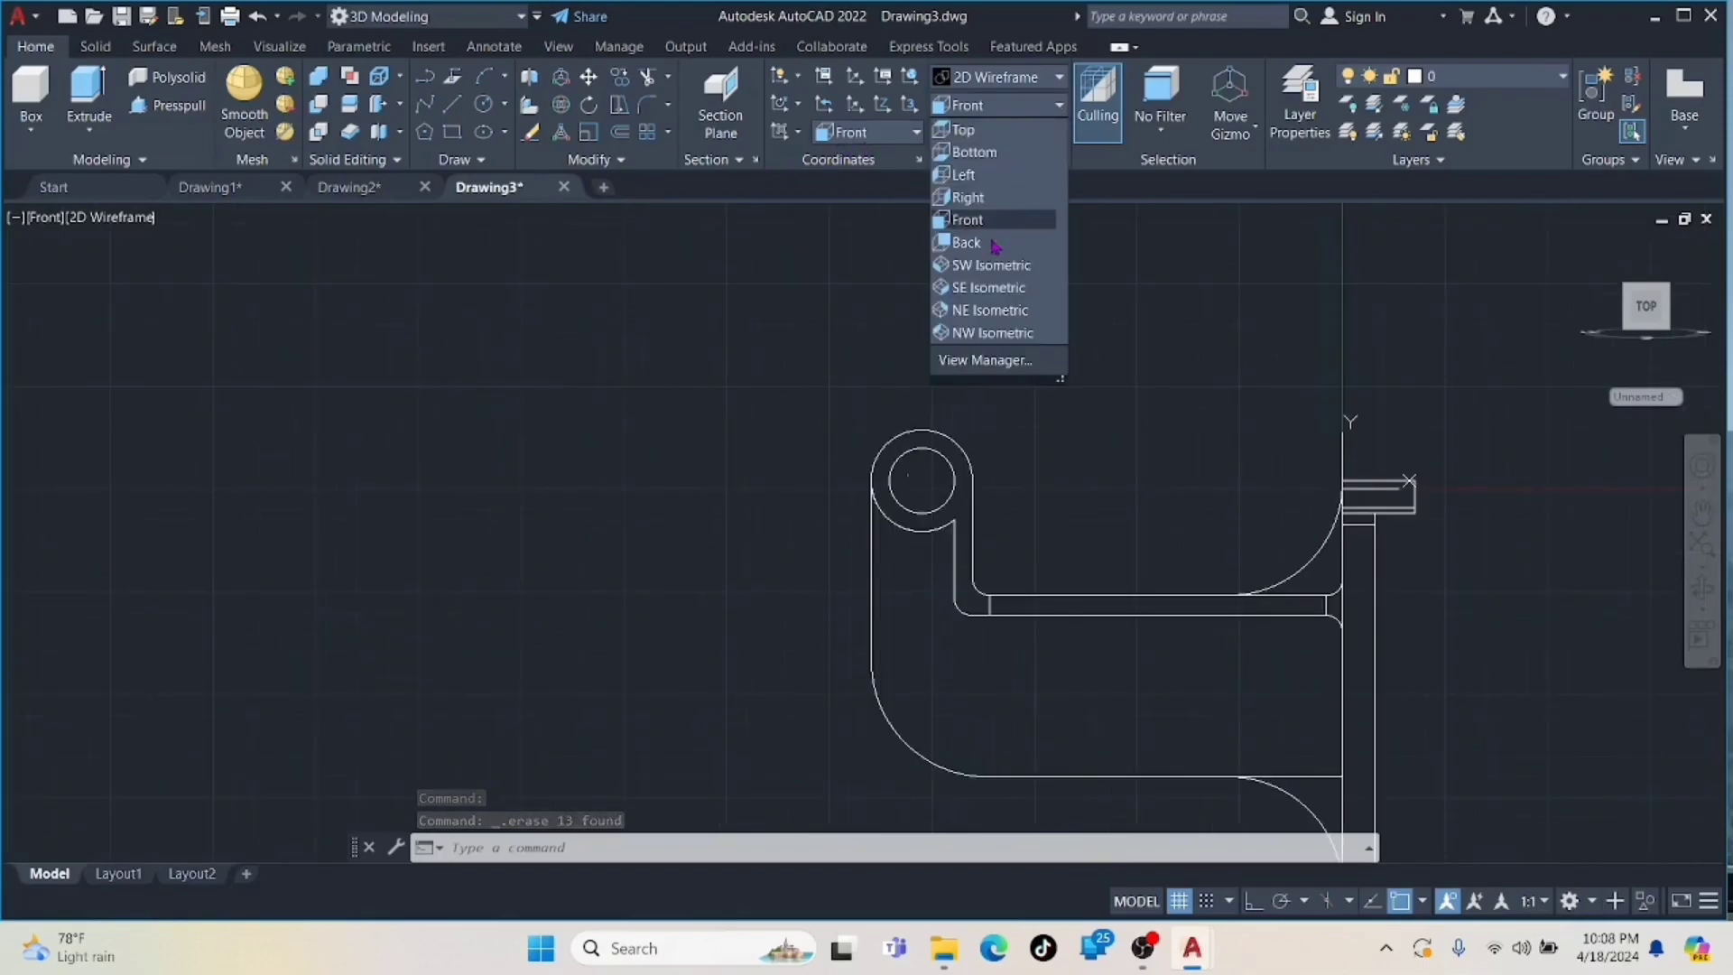
pyautogui.click(1007, 271)
pyautogui.click(1058, 77)
pyautogui.click(1074, 149)
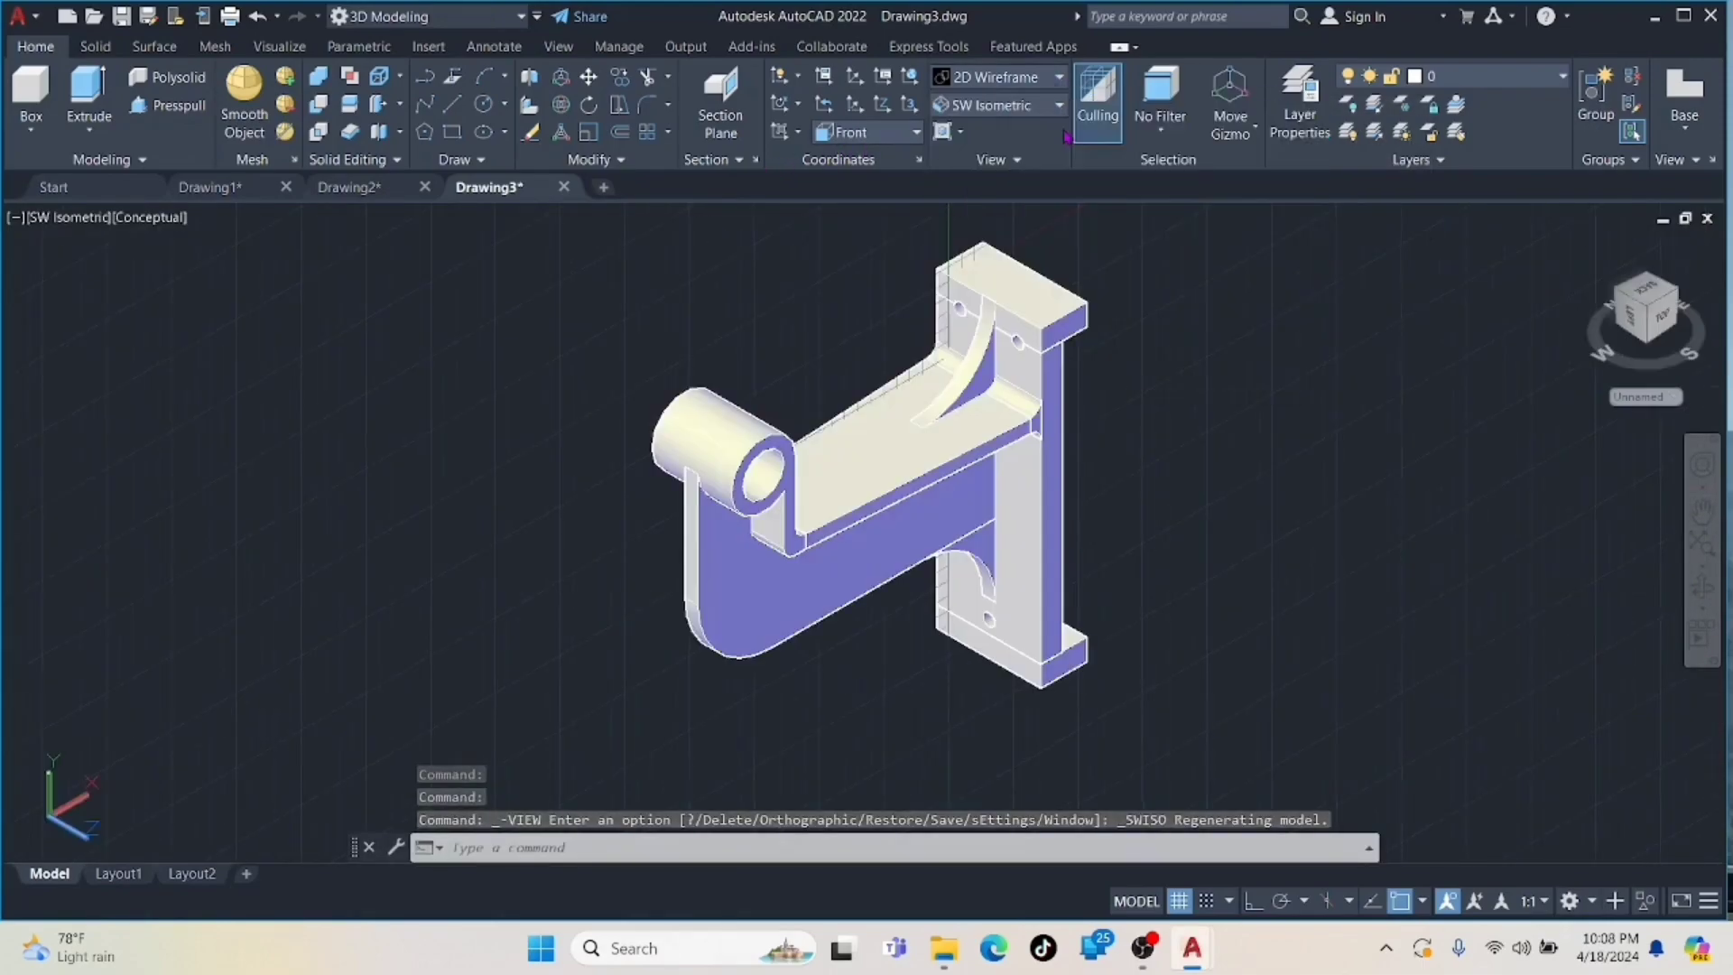